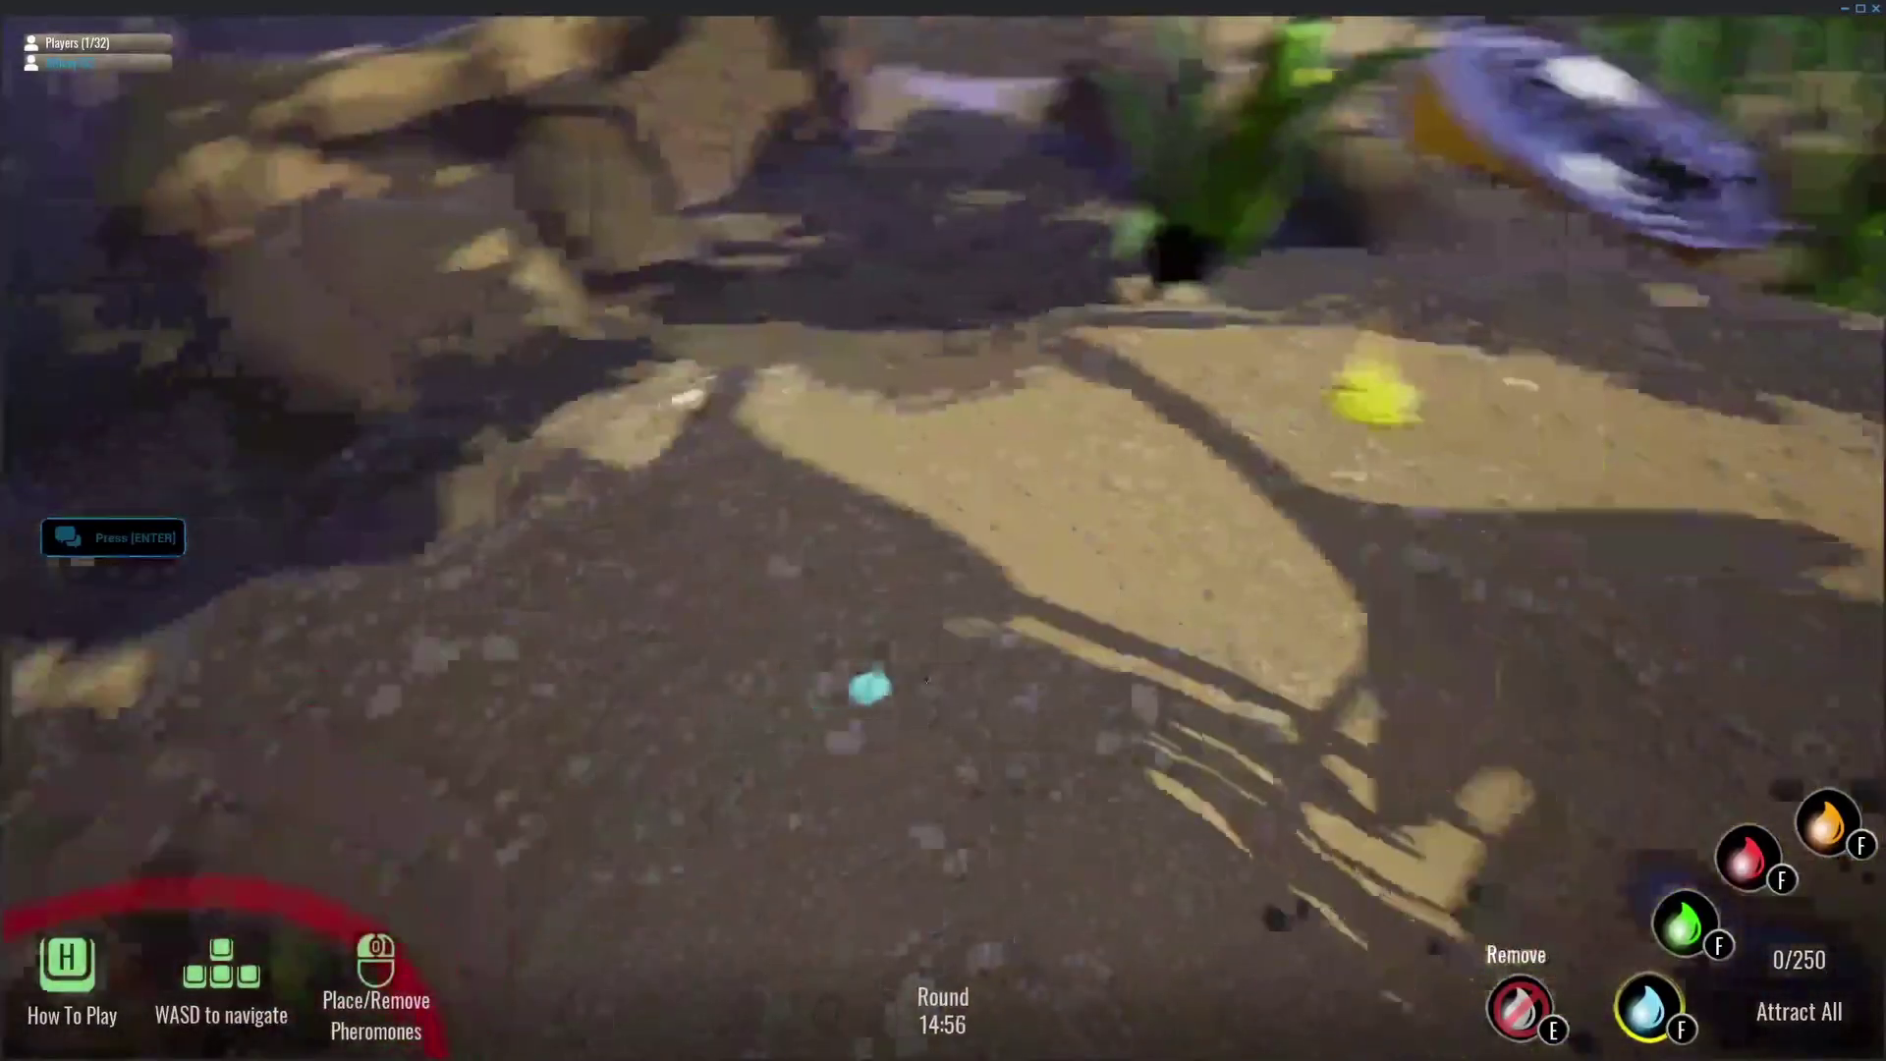
Lay a trail of Attract All pheromones from the nest to the yellow food source beside the grass plant.
{"action": "key", "text": "s"}
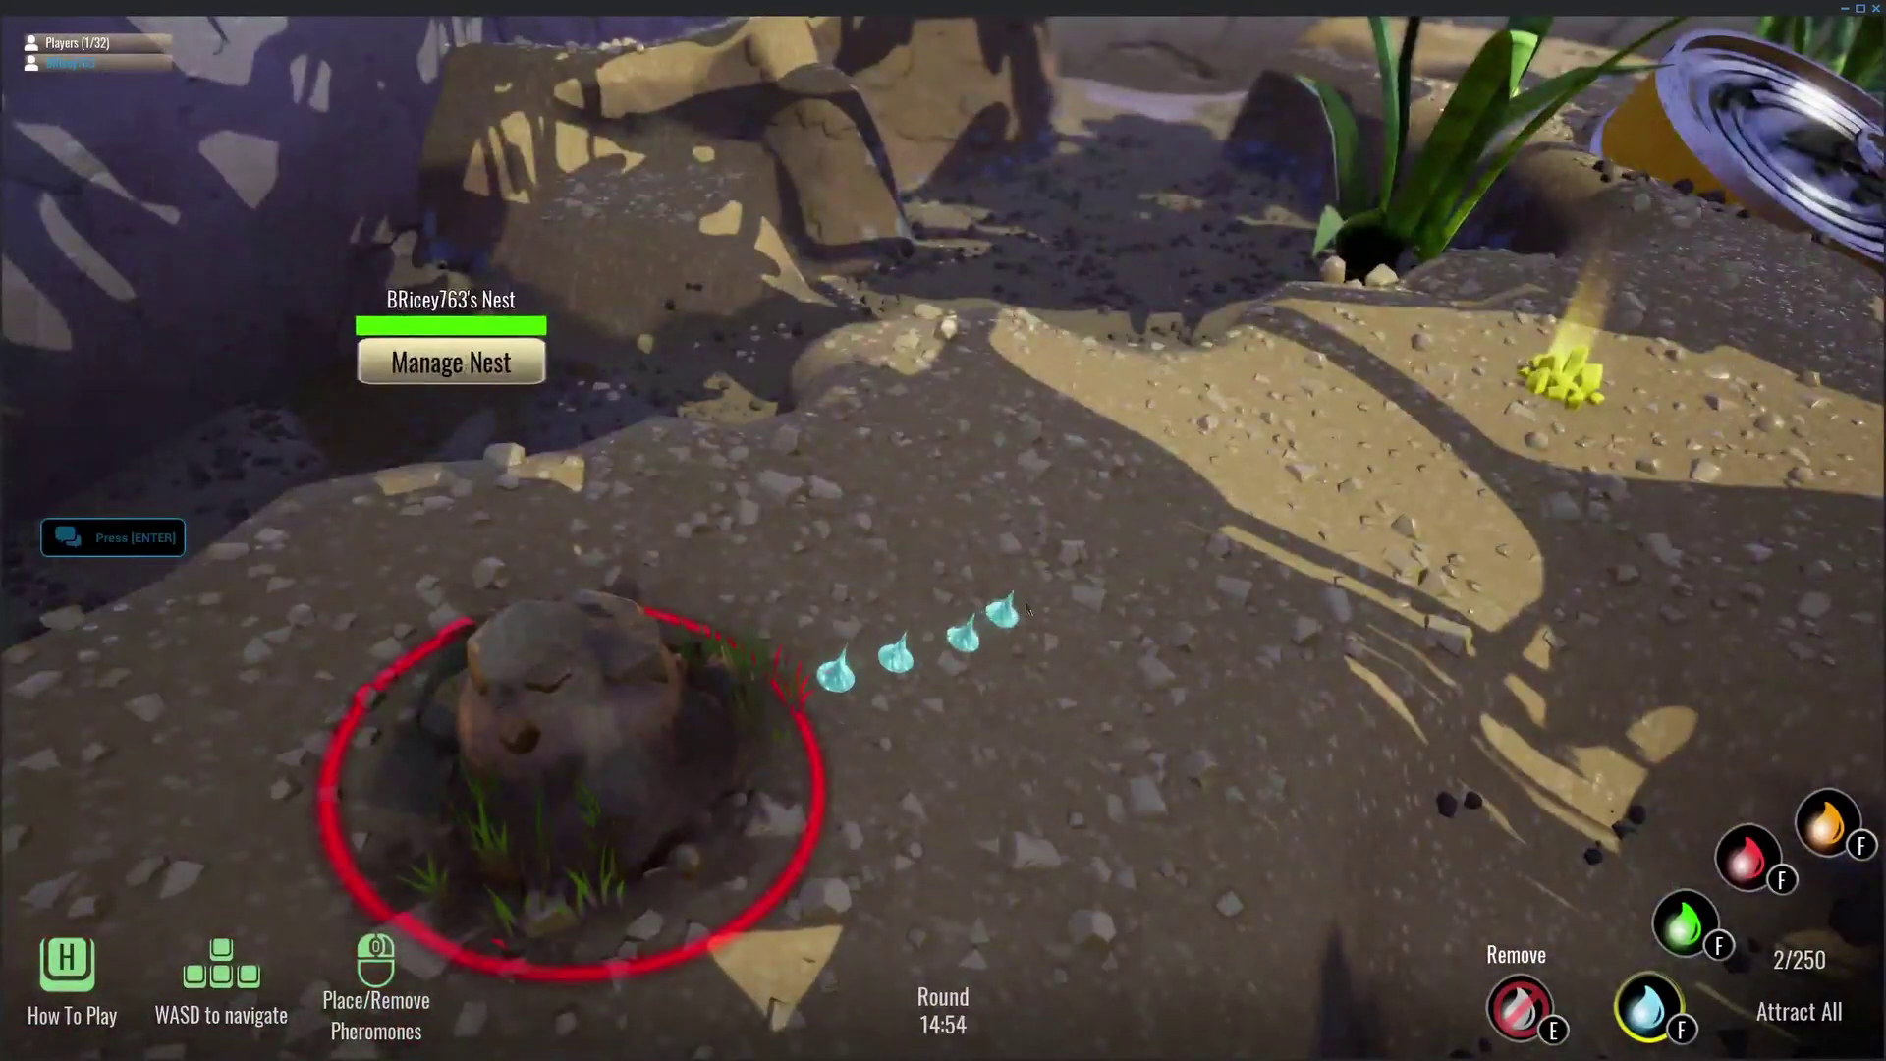
{"action": "mouse_move", "coordinate": [1193, 533]}
{"action": "left_mouse_down"}
{"action": "mouse_move", "coordinate": [1336, 454]}
{"action": "mouse_move", "coordinate": [1527, 405]}
{"action": "left_mouse_up"}
Queue three Worker ants for breeding in the nest and close the nest management.
{"action": "left_click", "coordinate": [447, 365]}
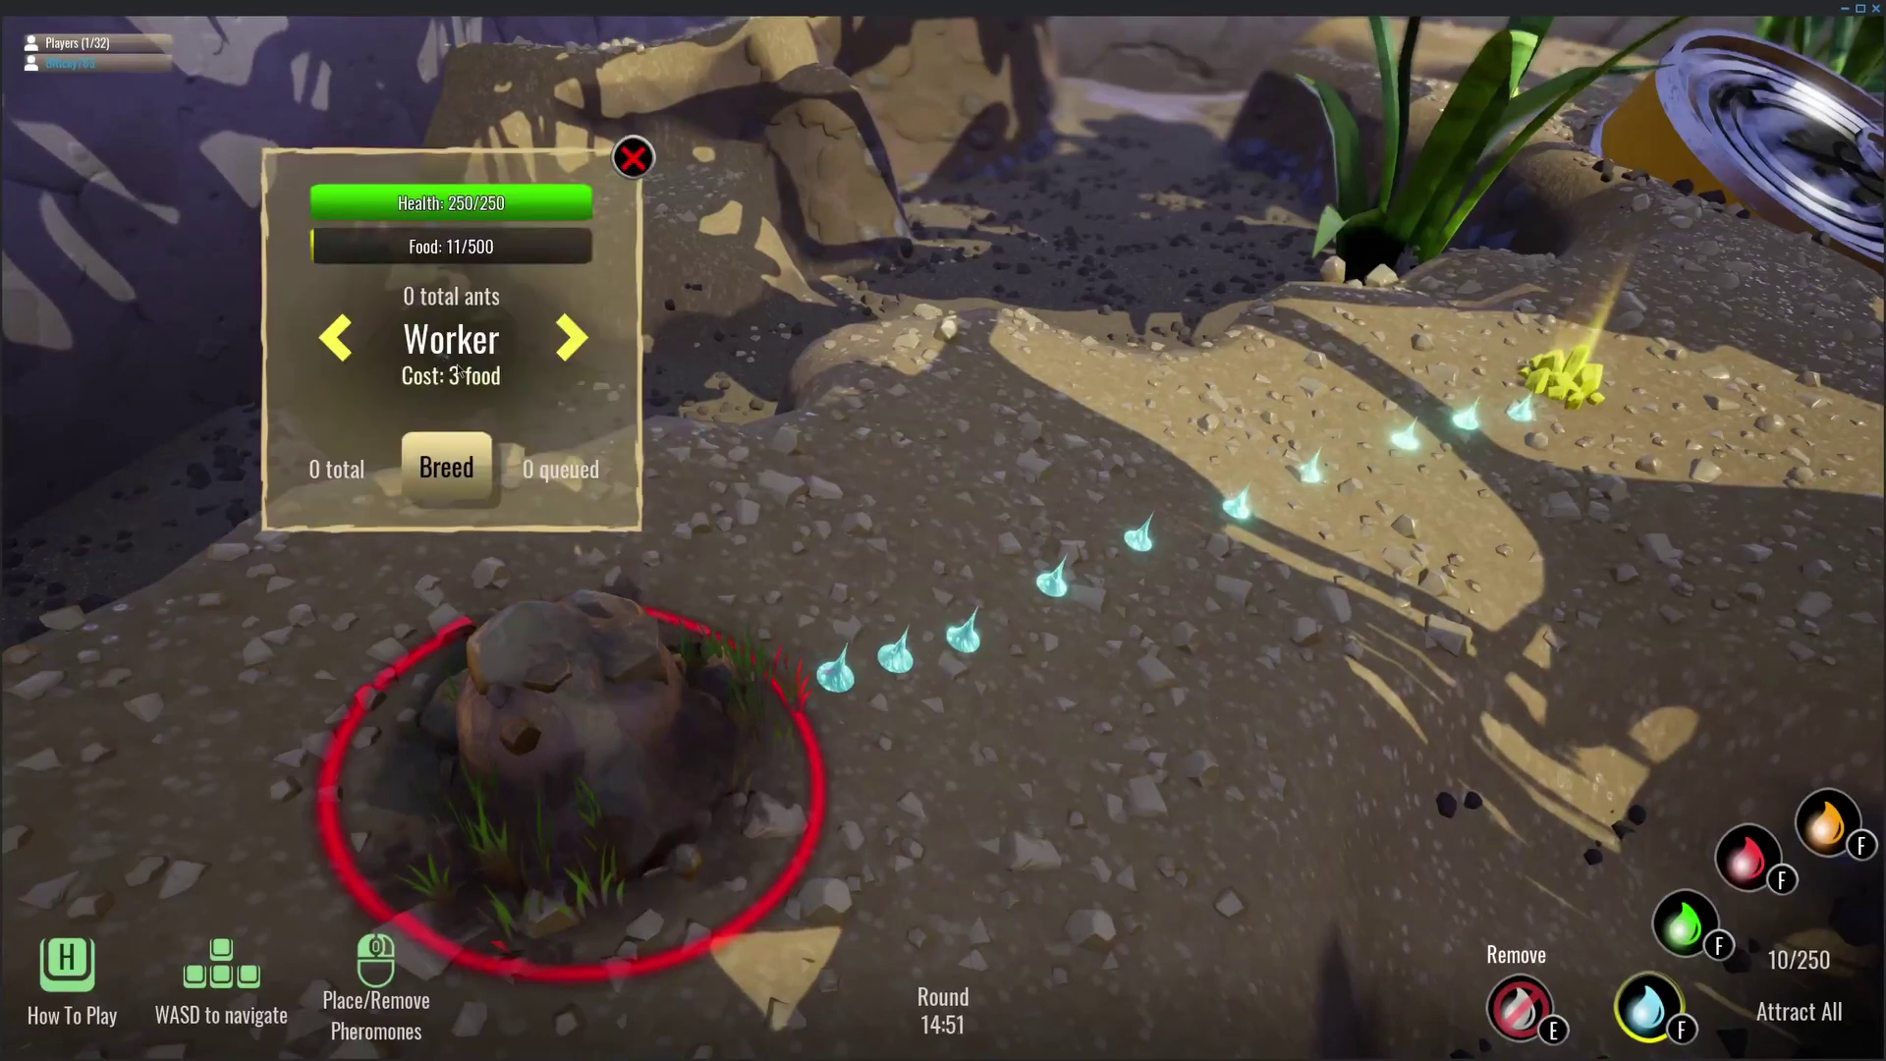
{"action": "left_click", "coordinate": [447, 455]}
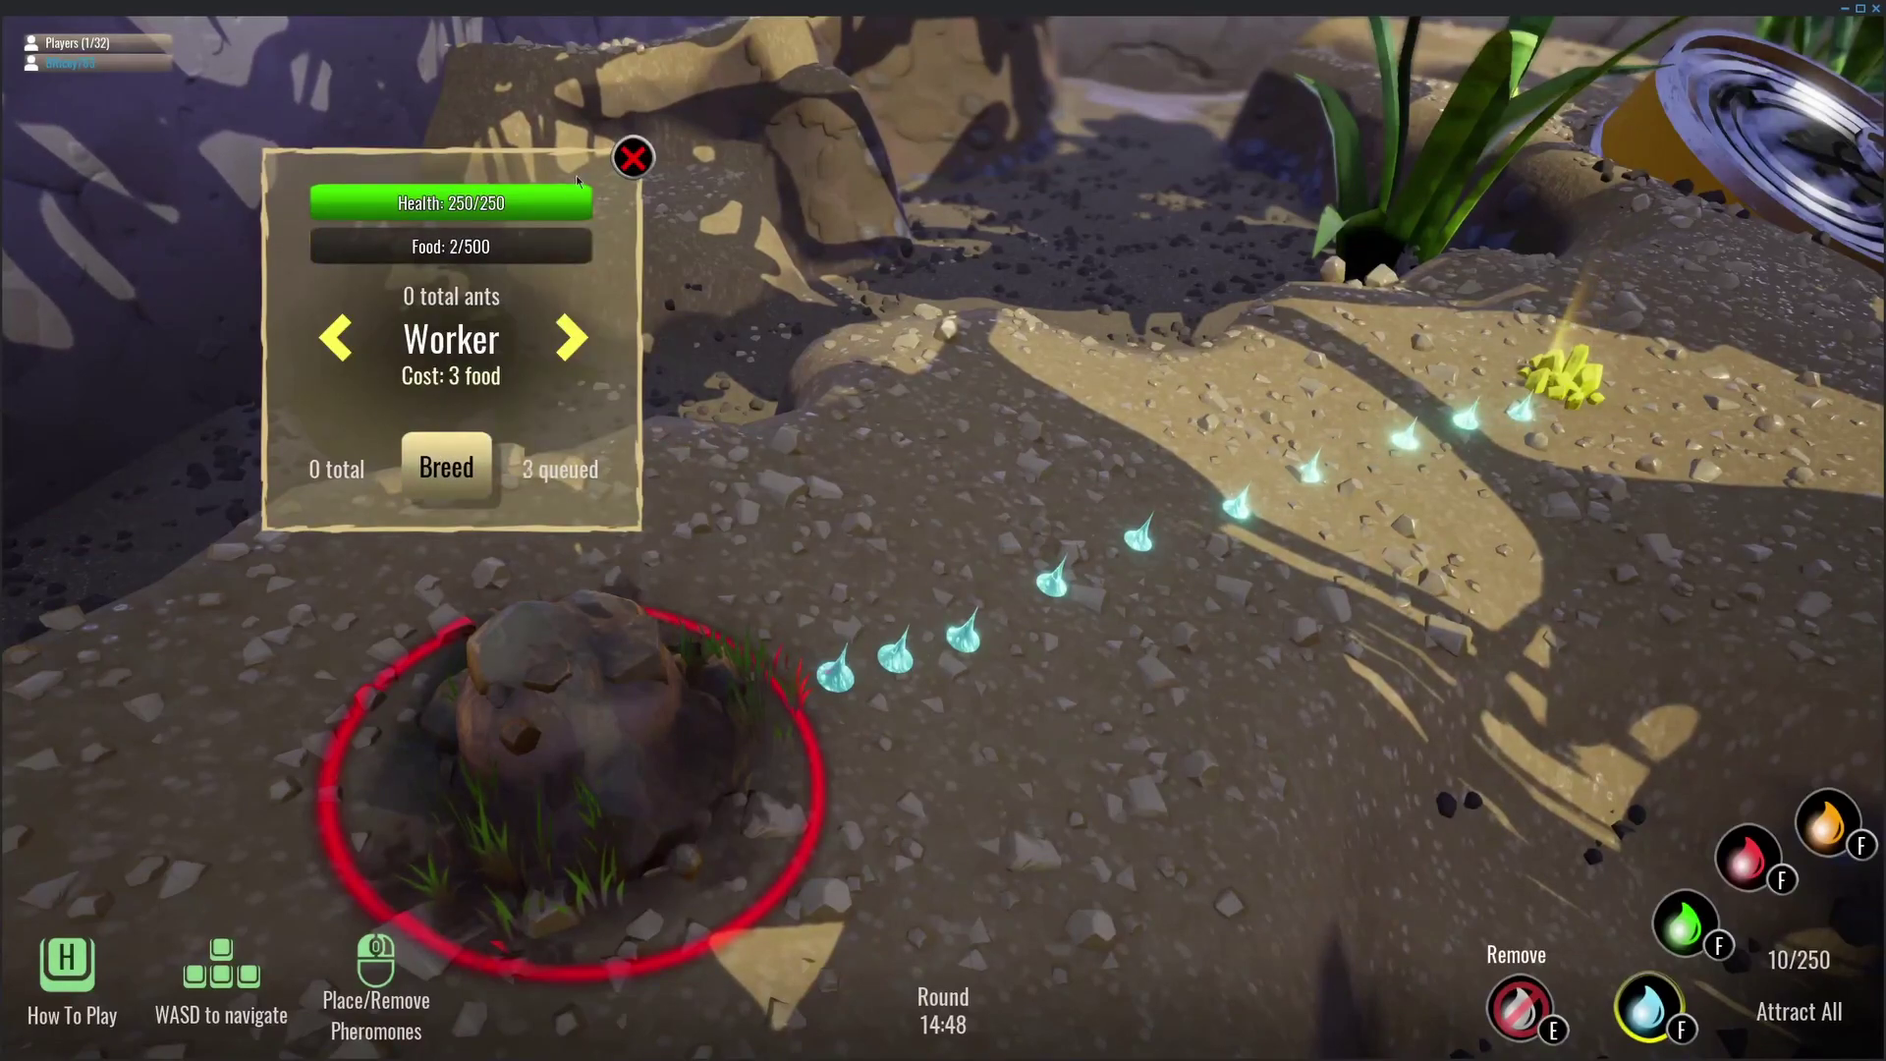
{"action": "left_click", "coordinate": [633, 154]}
Examine how the worker ants move along the pheromone trail between the nest and the food source.
{"action": "right_click_drag", "start_coordinate": [823, 361], "coordinate": [947, 379]}
{"action": "key", "text": "s"}
{"action": "key", "text": "f"}
{"action": "key", "text": "f"}
{"action": "key", "text": "f"}
{"action": "key", "text": "f"}
{"action": "key", "text": "w"}
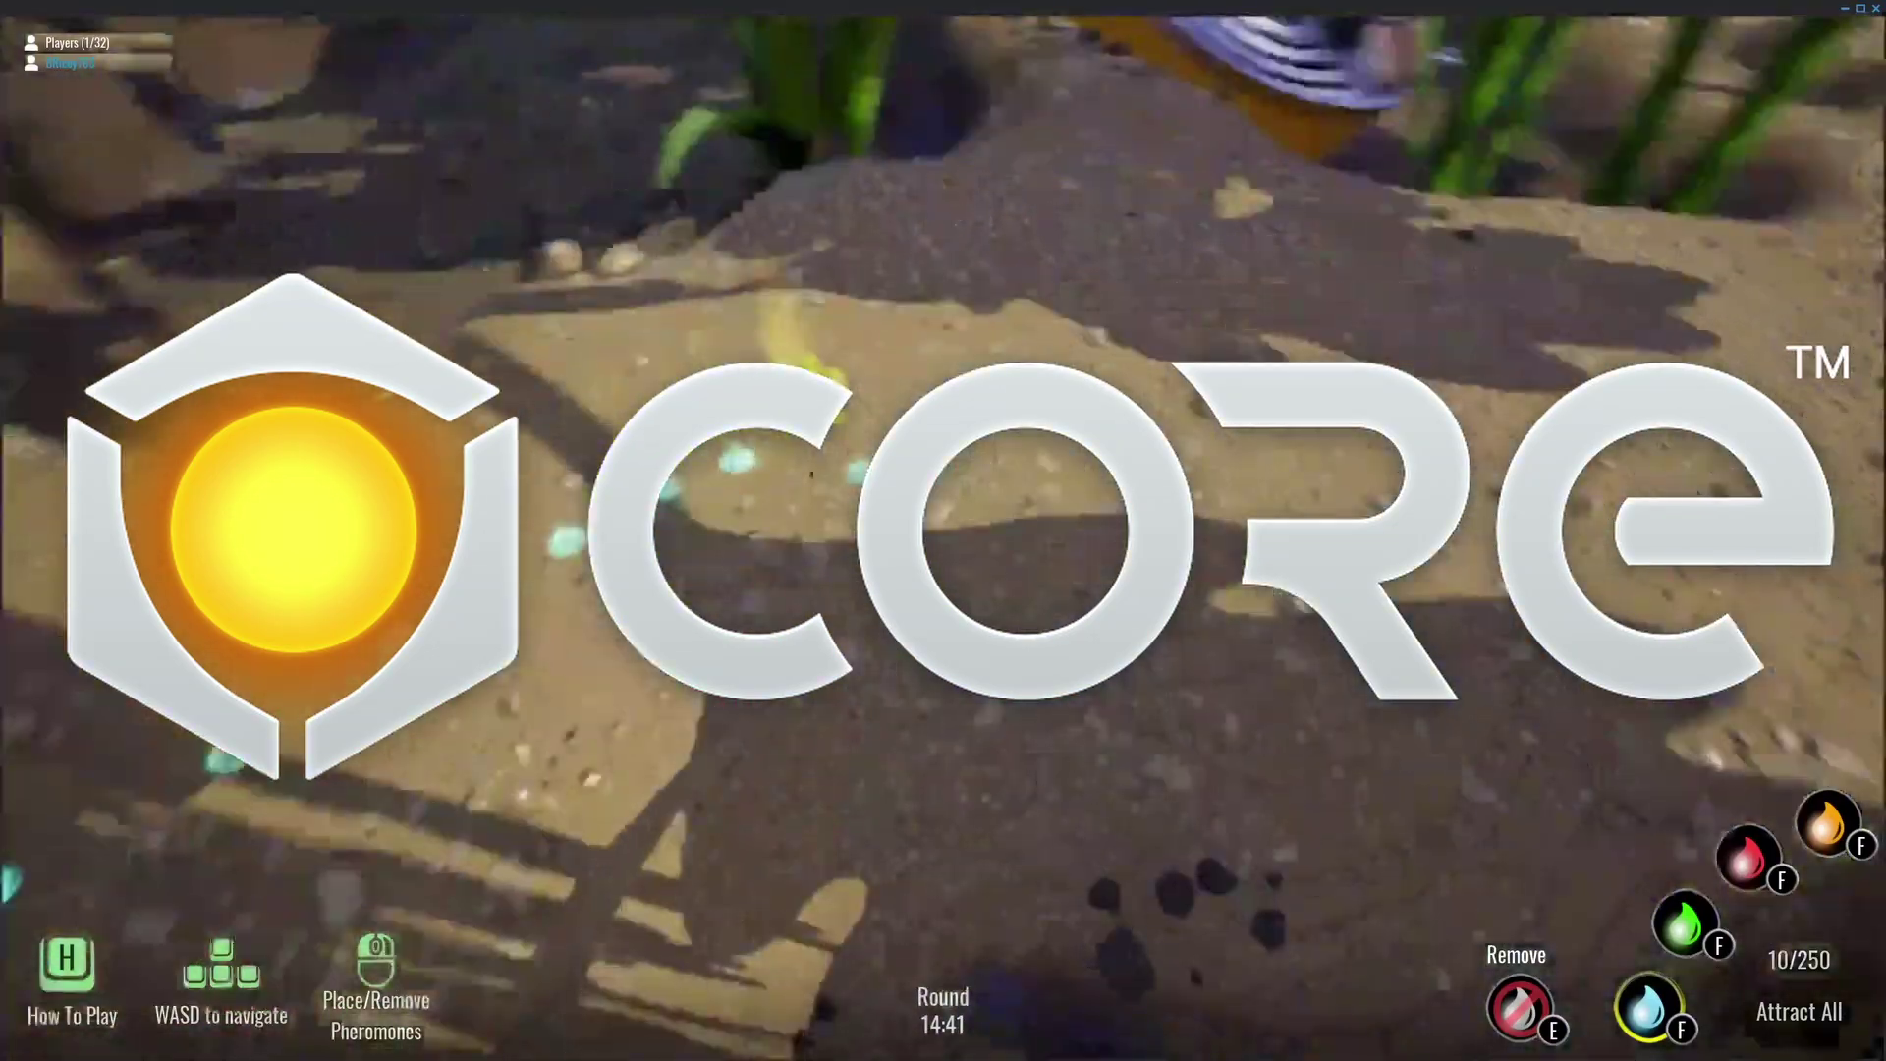
{"action": "right_click_drag", "start_coordinate": [811, 475], "coordinate": [354, 451]}
{"action": "key", "text": "s"}
{"action": "key", "text": "w"}
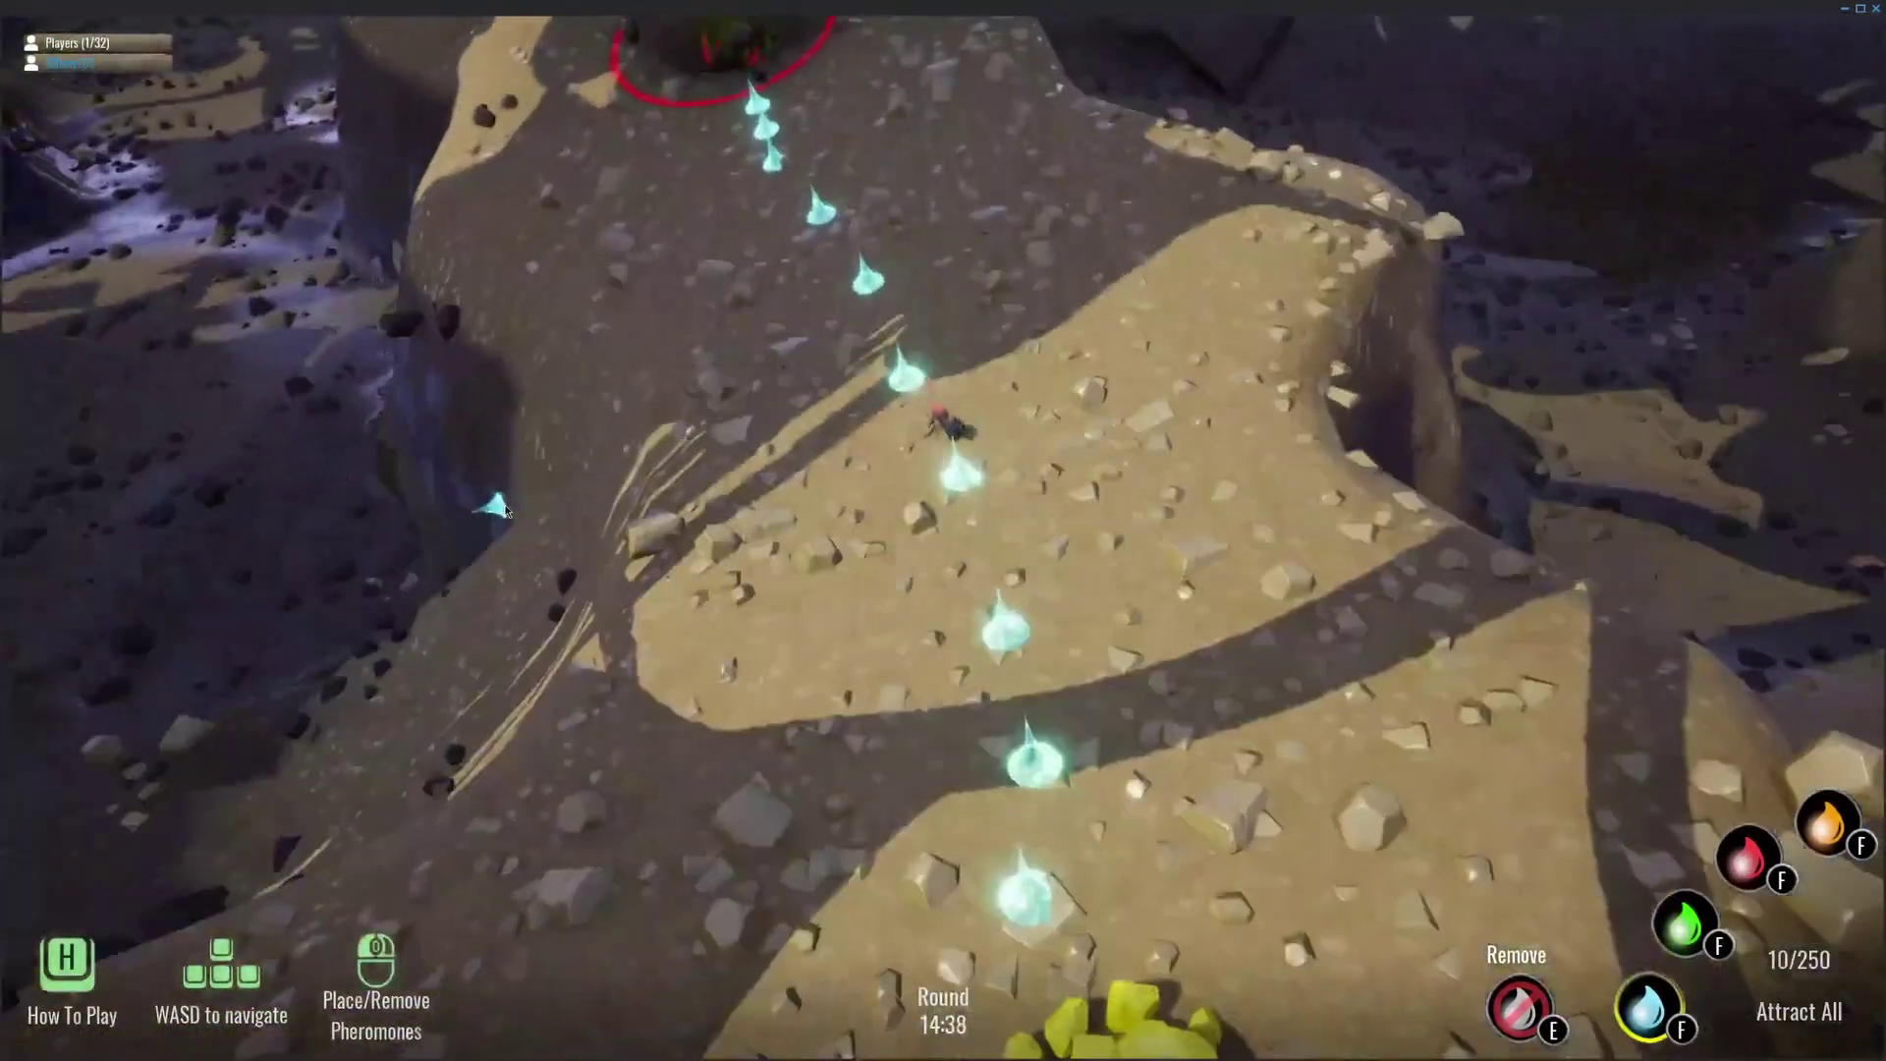
{"action": "key", "text": "s"}
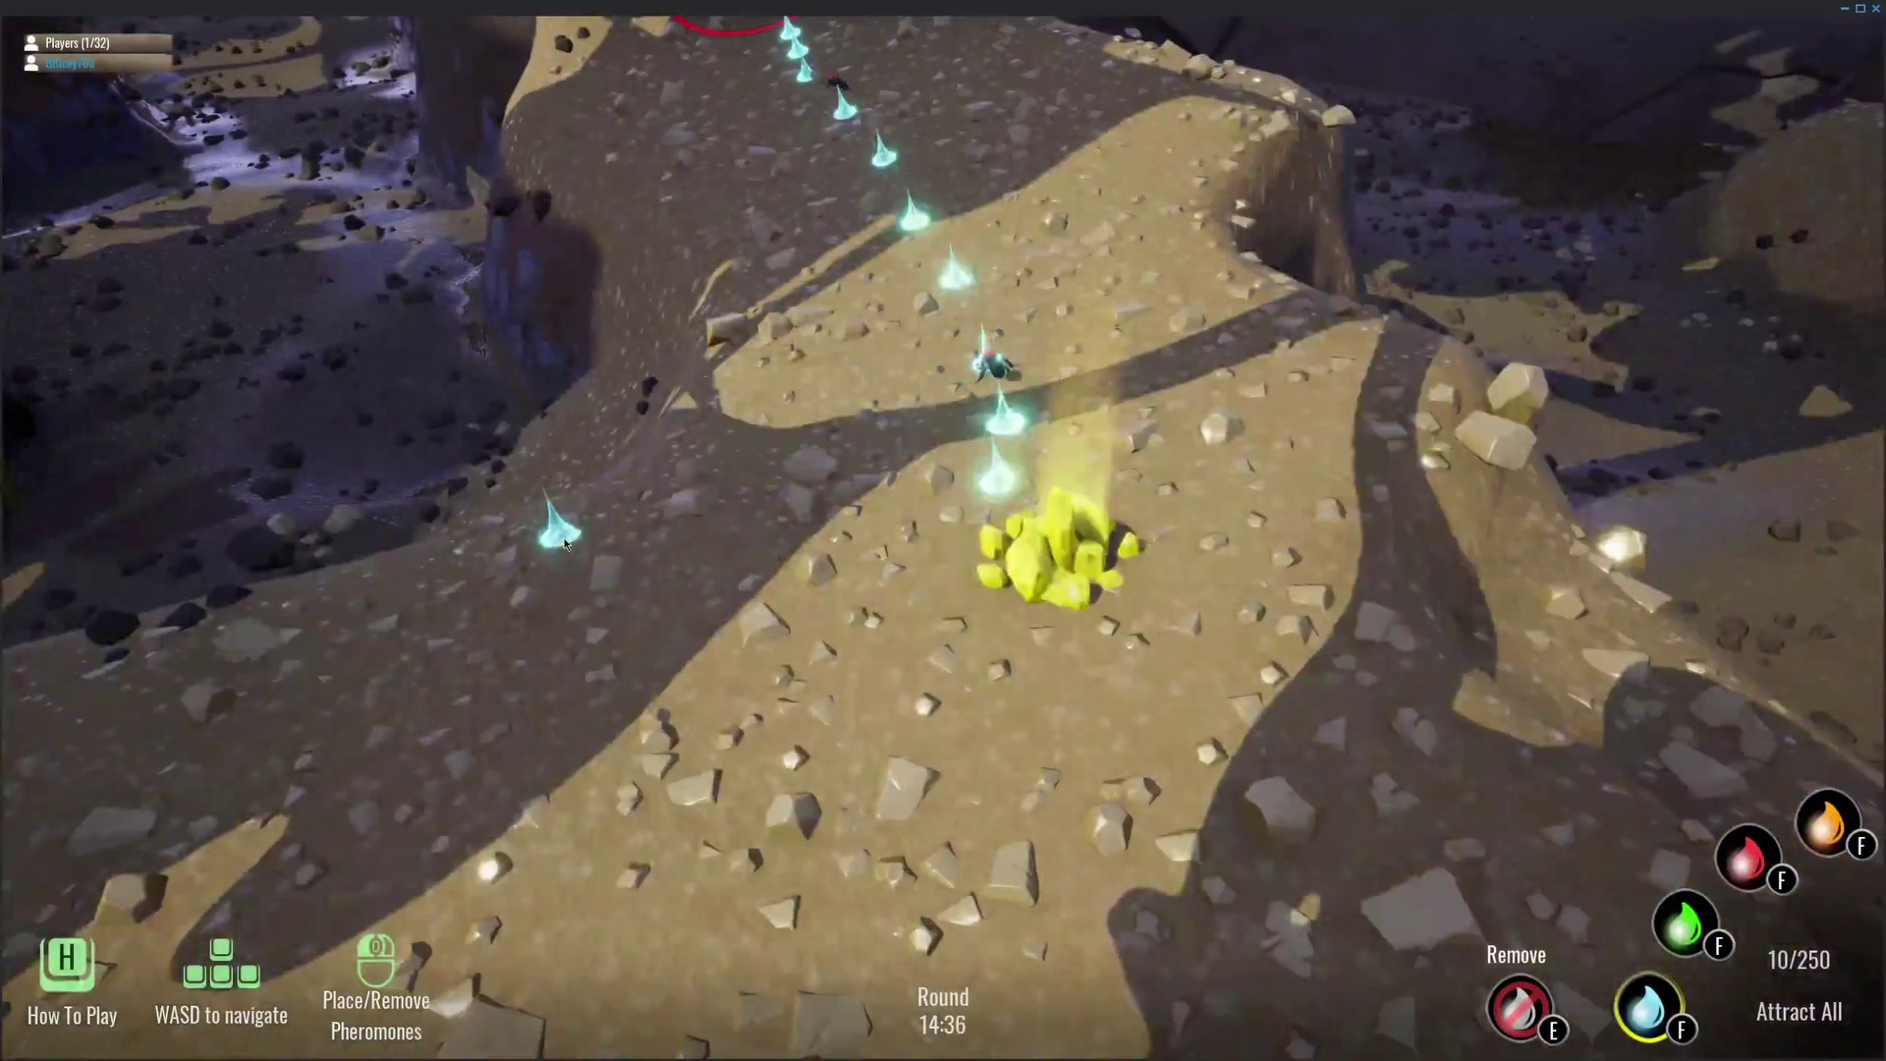
{"action": "right_click_drag", "start_coordinate": [563, 545], "coordinate": [690, 529]}
{"action": "key", "text": "a"}
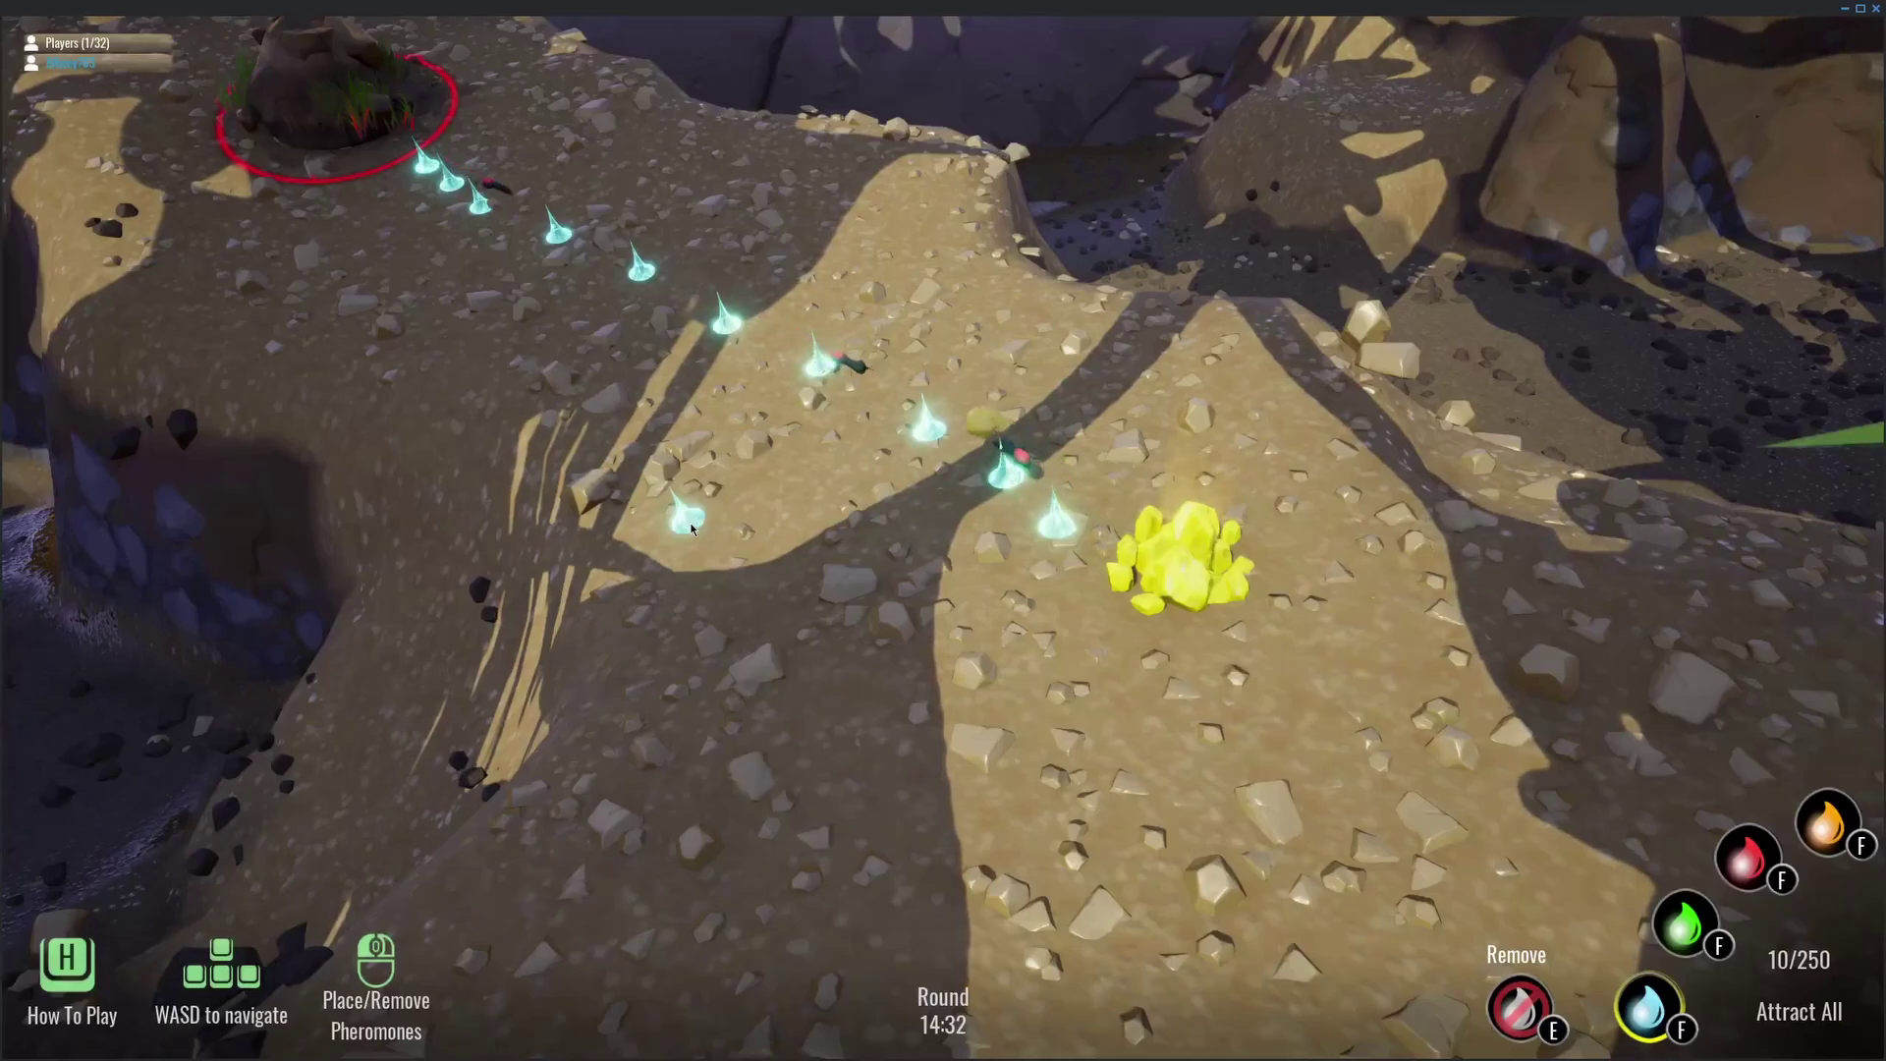
Lay a second Attract All pheromone trail from the other side of the nest to the yellow food source there.
{"action": "right_click_drag", "start_coordinate": [690, 529], "coordinate": [958, 557]}
{"action": "key", "text": "w"}
{"action": "key", "text": "a"}
{"action": "key", "text": "s"}
{"action": "key", "text": "a"}
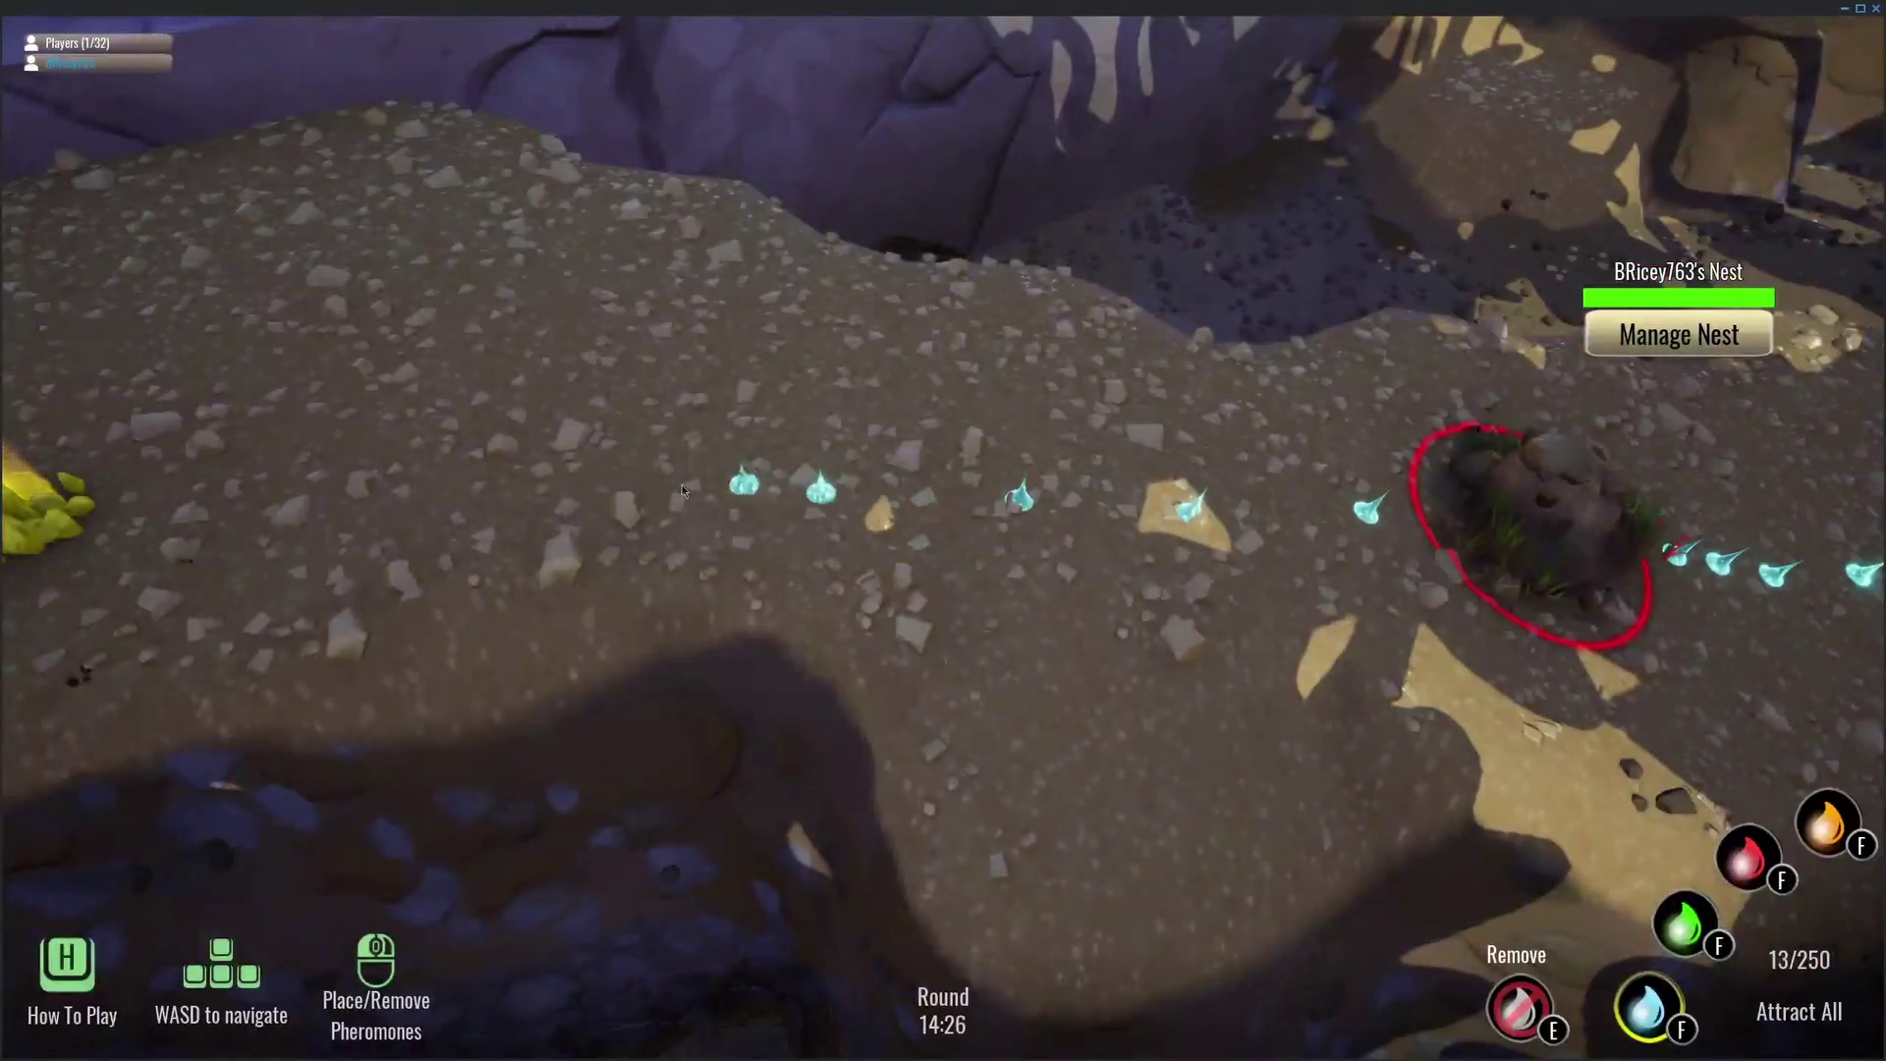
{"action": "left_click_drag", "start_coordinate": [344, 516], "coordinate": [141, 531]}
{"action": "right_click_drag", "start_coordinate": [736, 583], "coordinate": [918, 520]}
{"action": "key", "text": "w"}
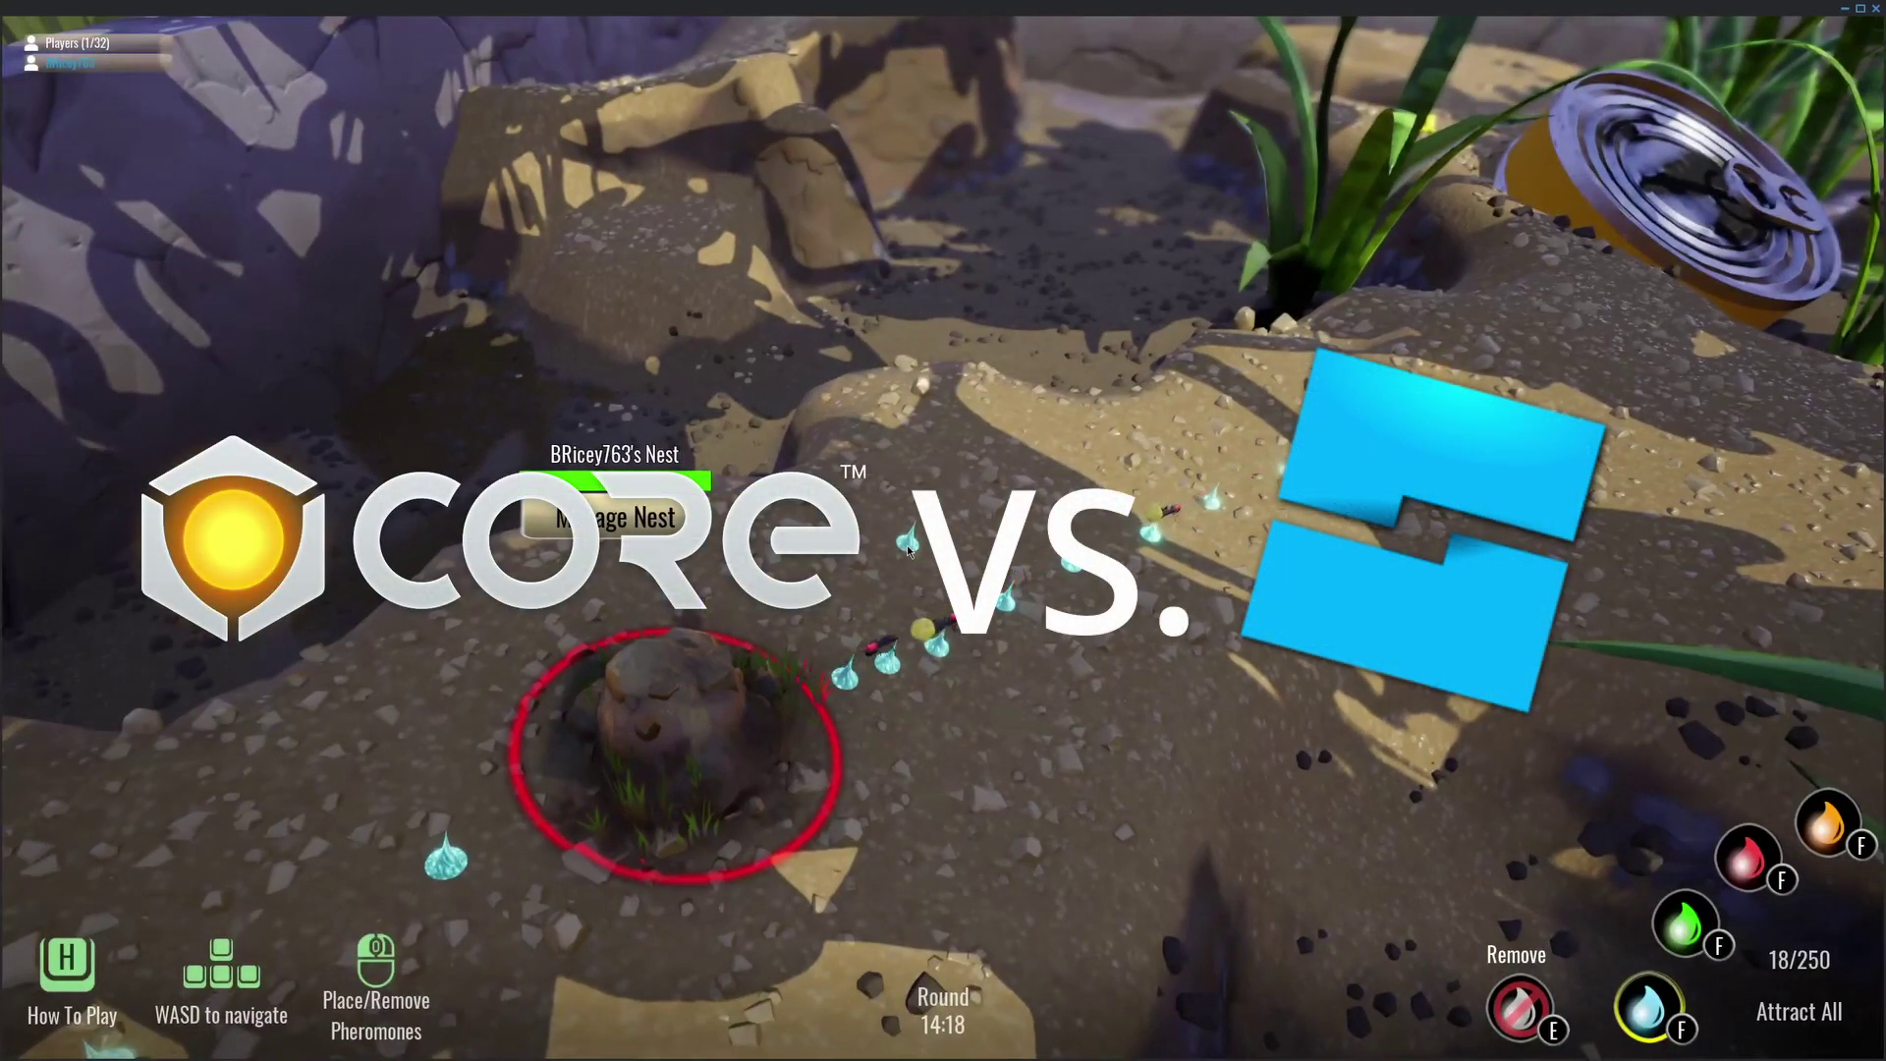
{"action": "right_click_drag", "start_coordinate": [907, 550], "coordinate": [835, 659]}
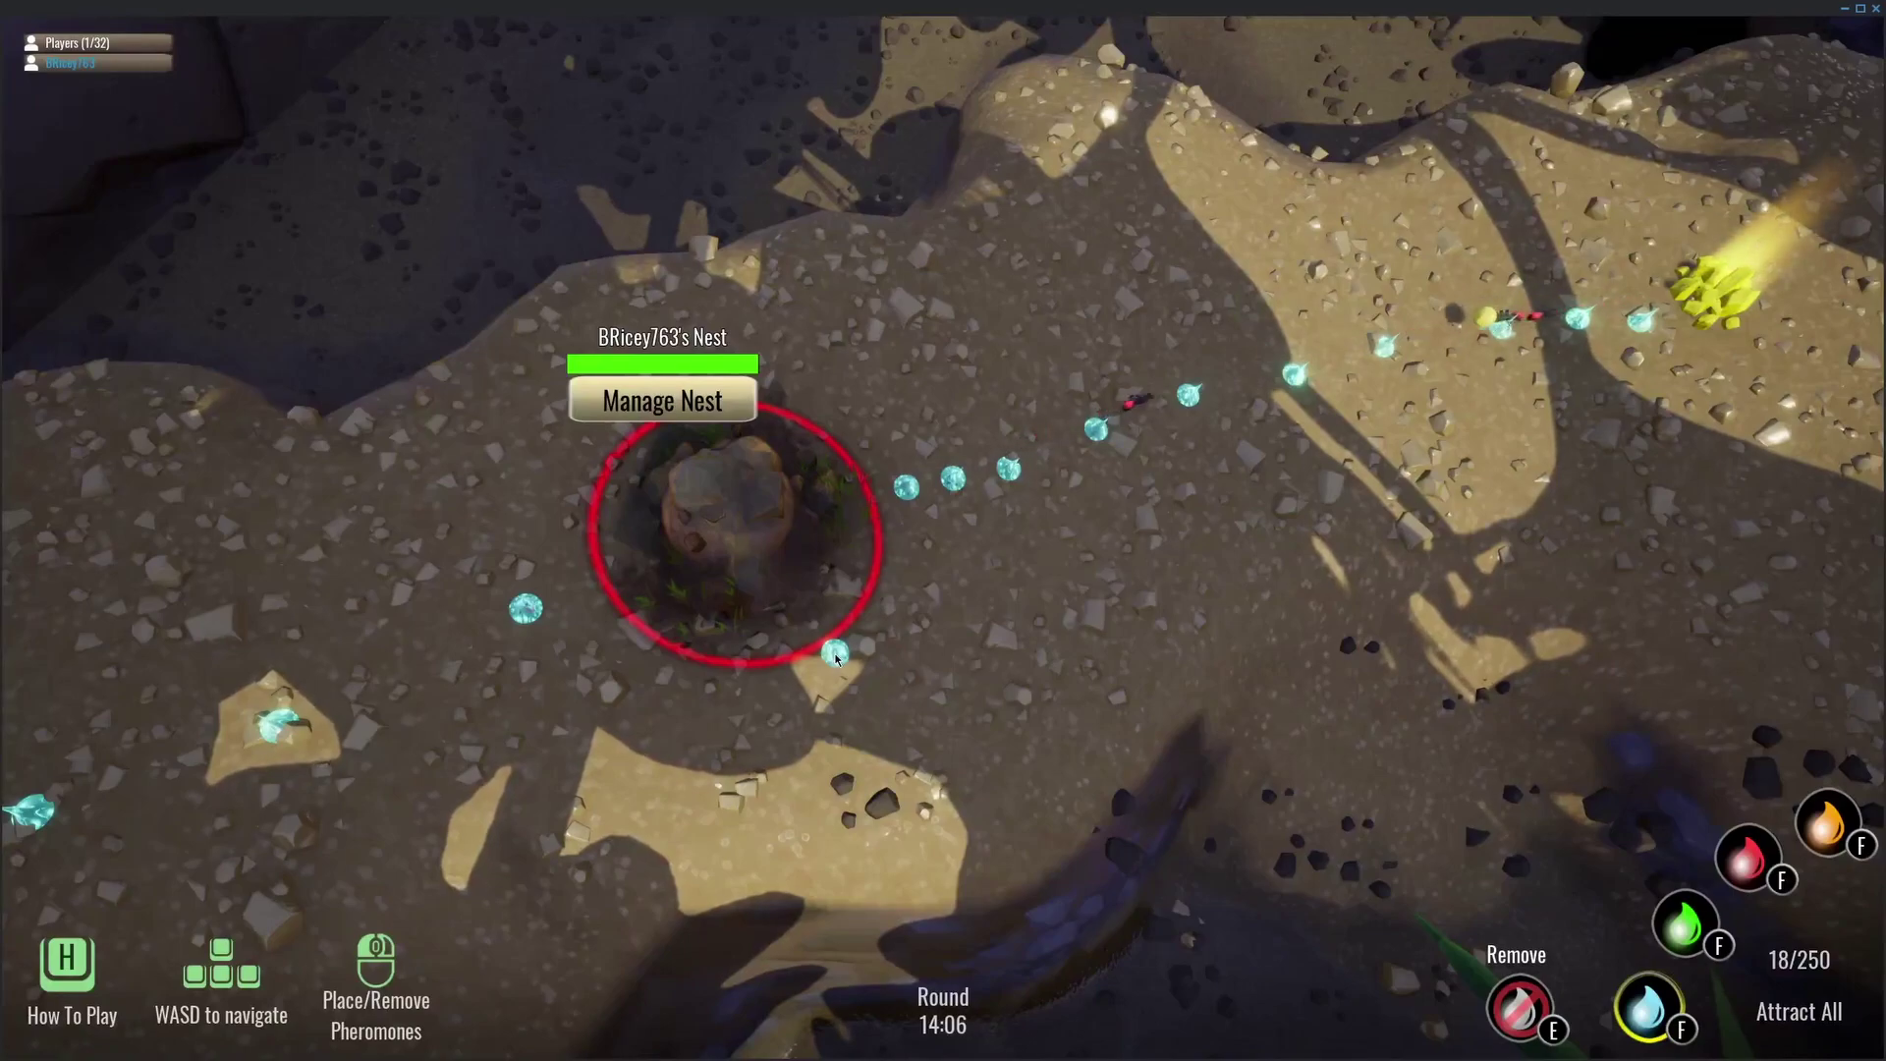
{"action": "middle_click_drag", "start_coordinate": [835, 658], "coordinate": [1042, 580]}
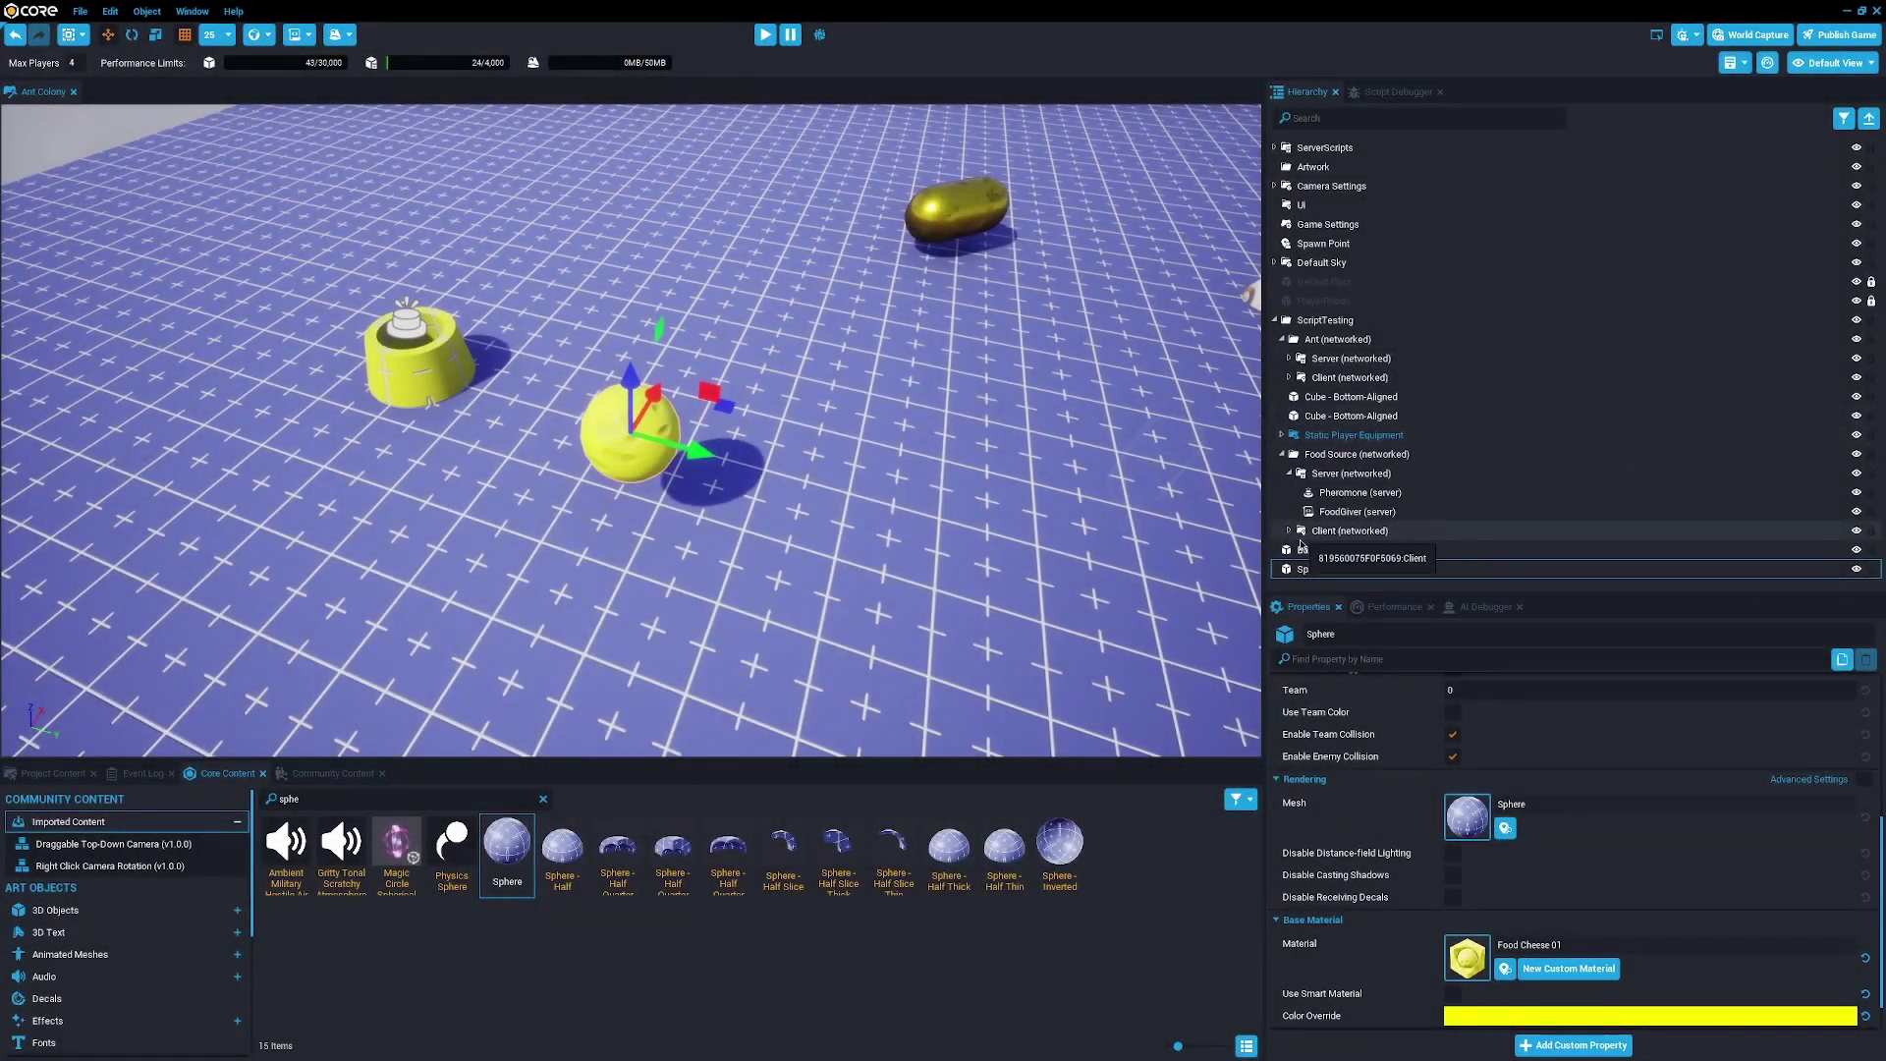
Rename the yellow Sphere object FoodVisual and create a new template from it.
{"action": "left_click", "coordinate": [1371, 573]}
{"action": "key", "text": "F2"}
{"action": "type", "text": "Food"}
{"action": "key", "text": "Return"}
{"action": "right_click", "coordinate": [1297, 570]}
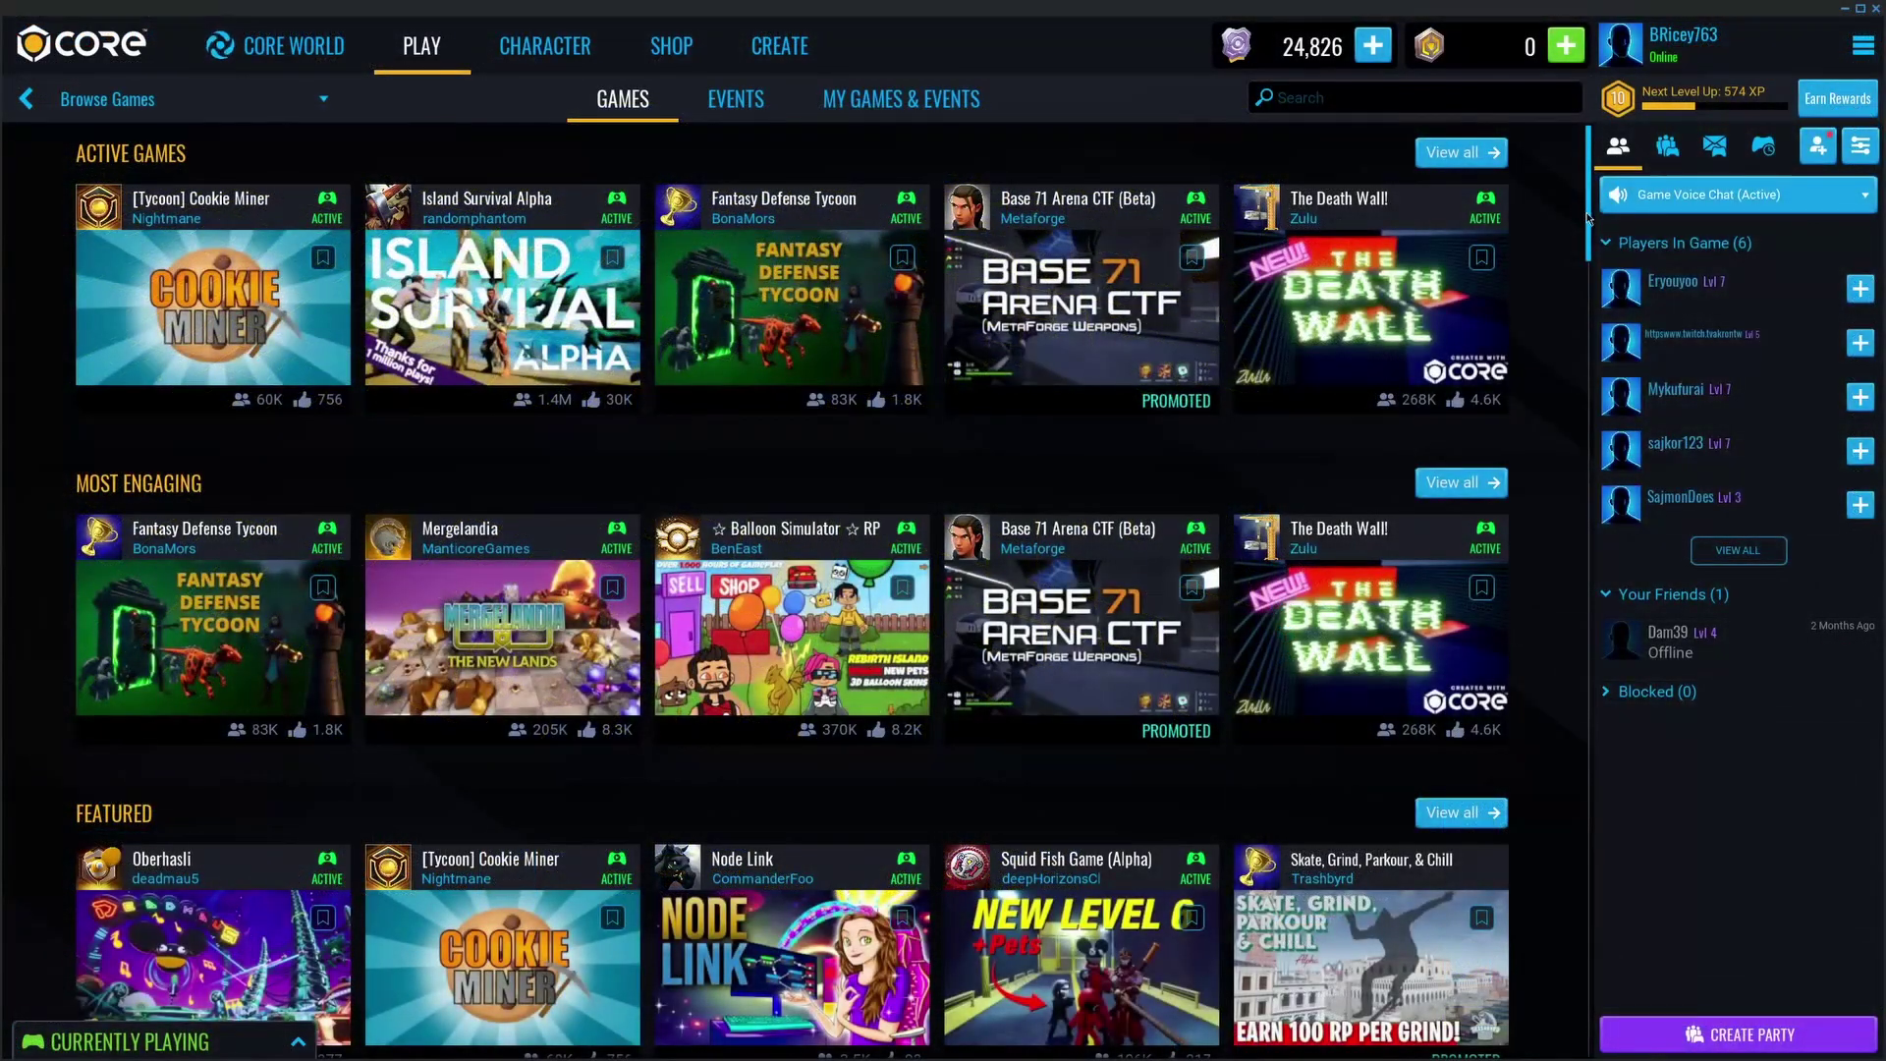
{"action": "left_click_drag", "start_coordinate": [1588, 218], "coordinate": [1585, 462]}
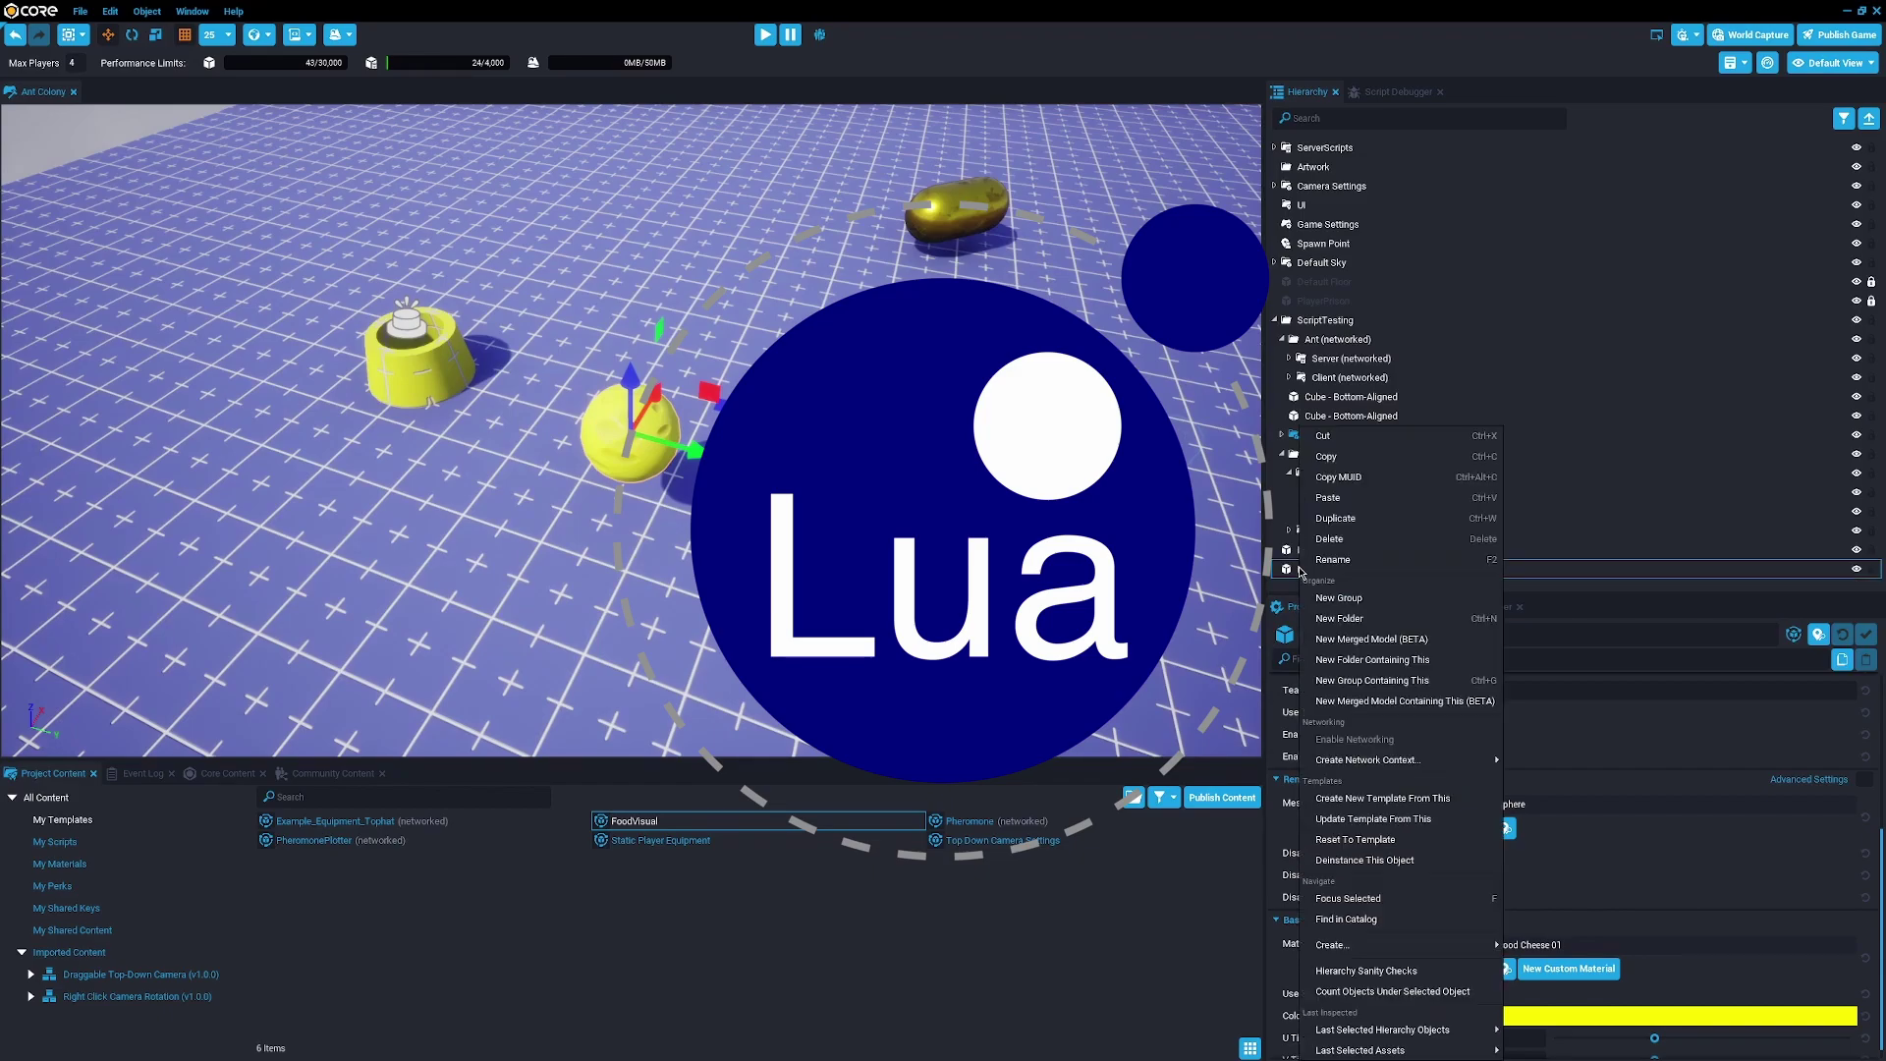
Delete the FoodVisual object from the scene and select the FoodGiver script in the Food Source's Server group.
{"action": "key", "text": "Delete"}
{"action": "left_click", "coordinate": [1364, 455]}
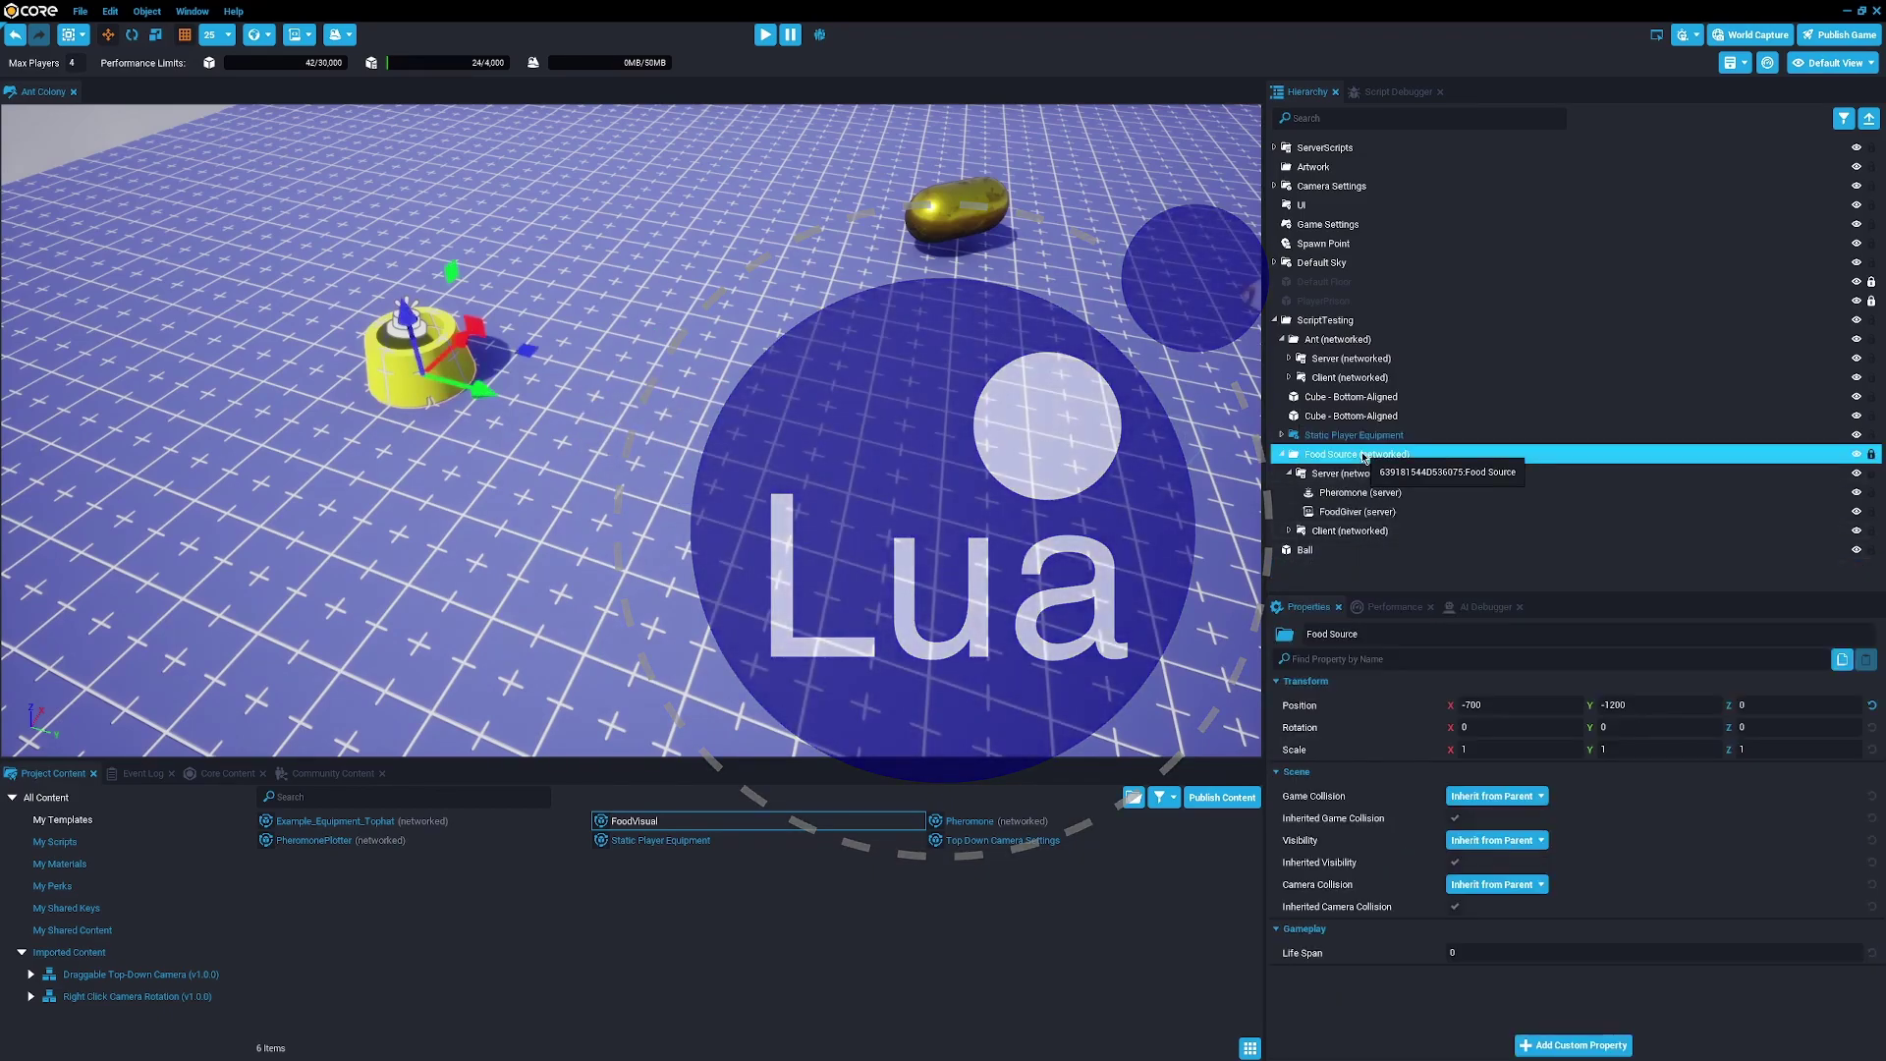
{"action": "left_click", "coordinate": [1343, 513]}
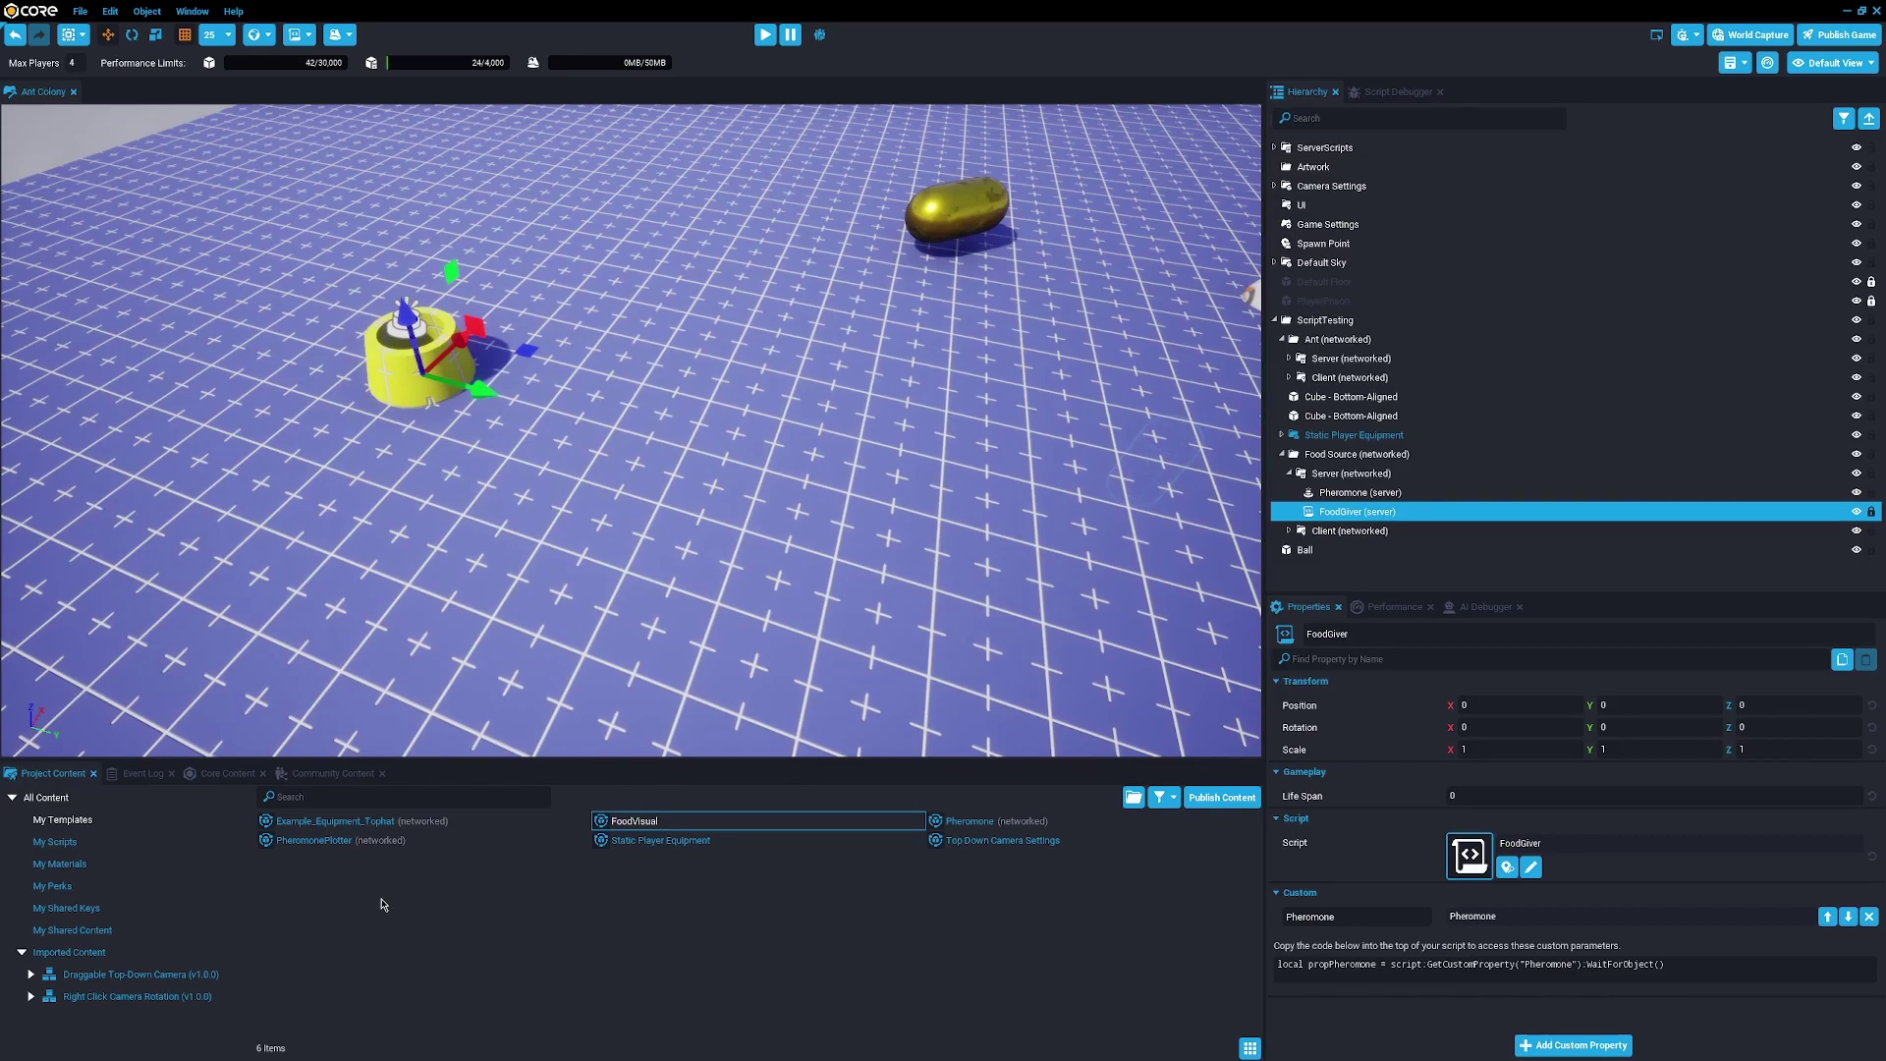
Add an instance of the FoodVisual template to the Ant's Client group, alongside the Capsule.
{"action": "left_click_drag", "start_coordinate": [629, 821], "coordinate": [1182, 982]}
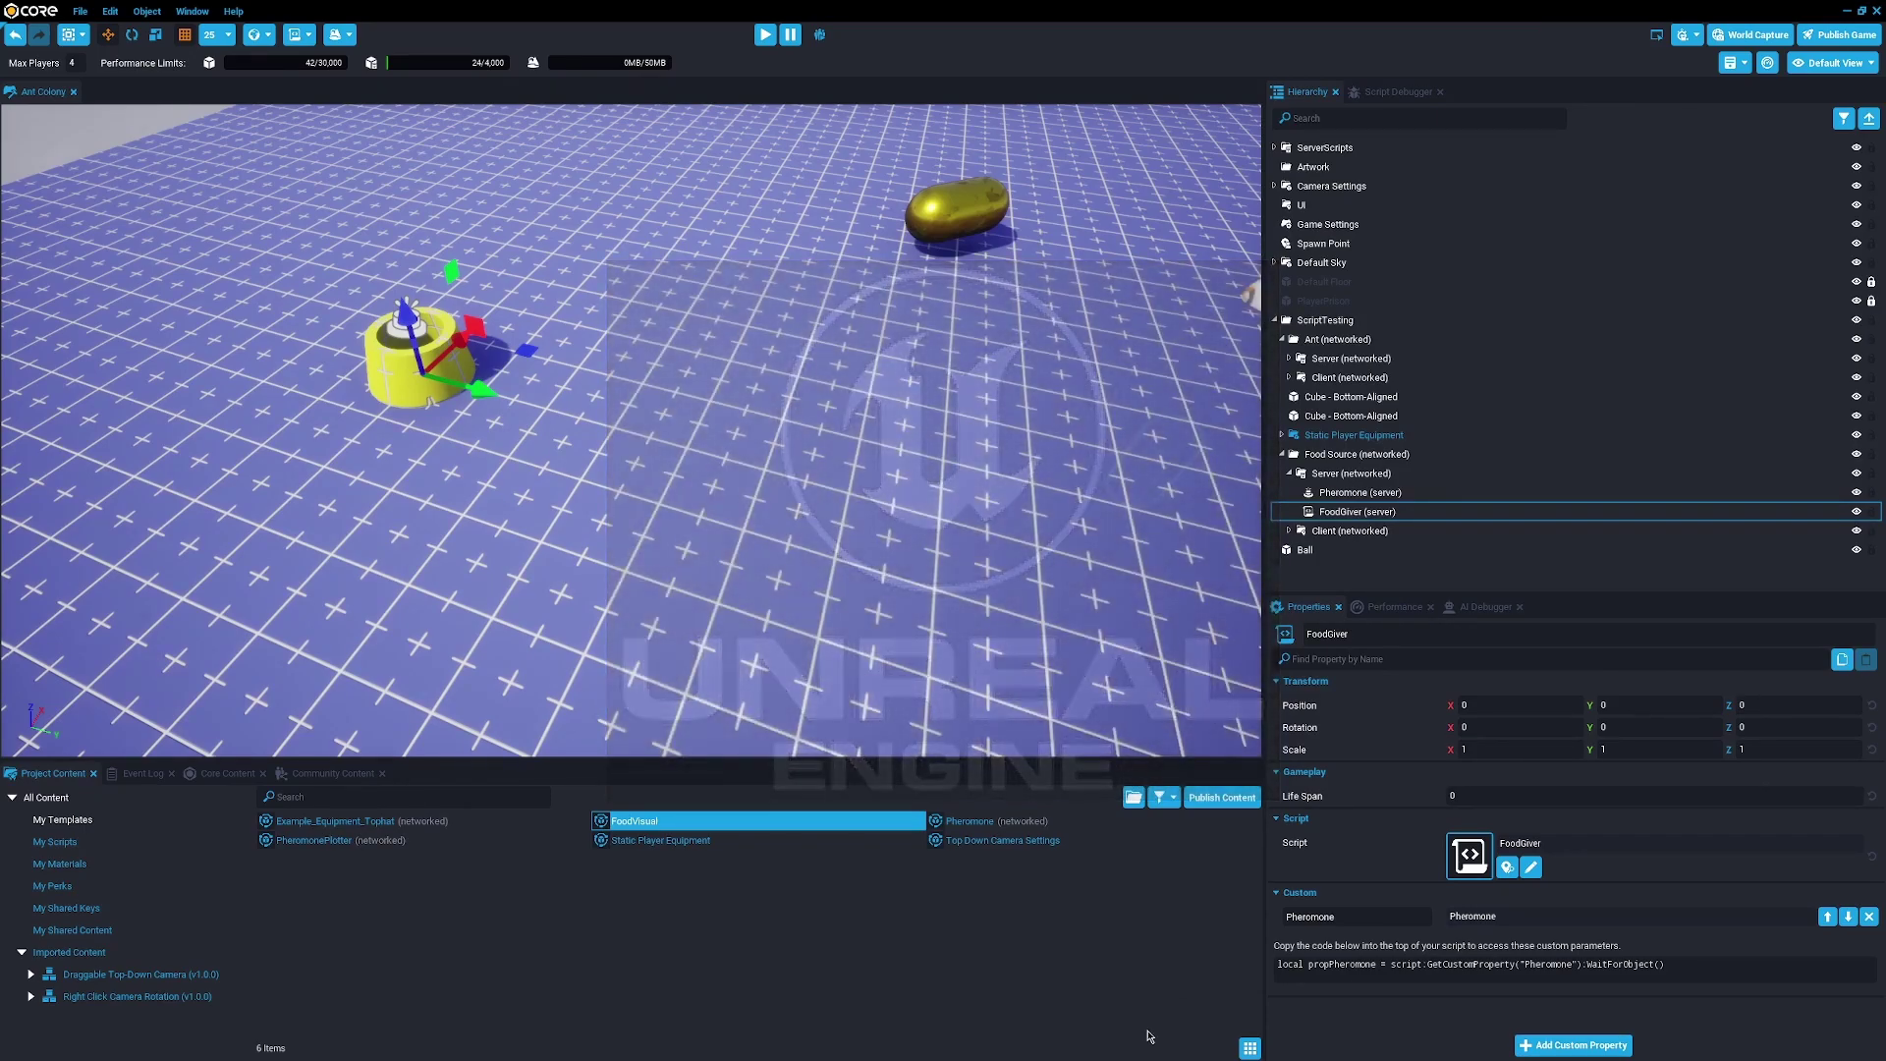
{"action": "left_click_drag", "start_coordinate": [633, 821], "coordinate": [1345, 383]}
{"action": "left_click", "coordinate": [1345, 381]}
{"action": "left_click", "coordinate": [1288, 377]}
{"action": "left_click", "coordinate": [1330, 397]}
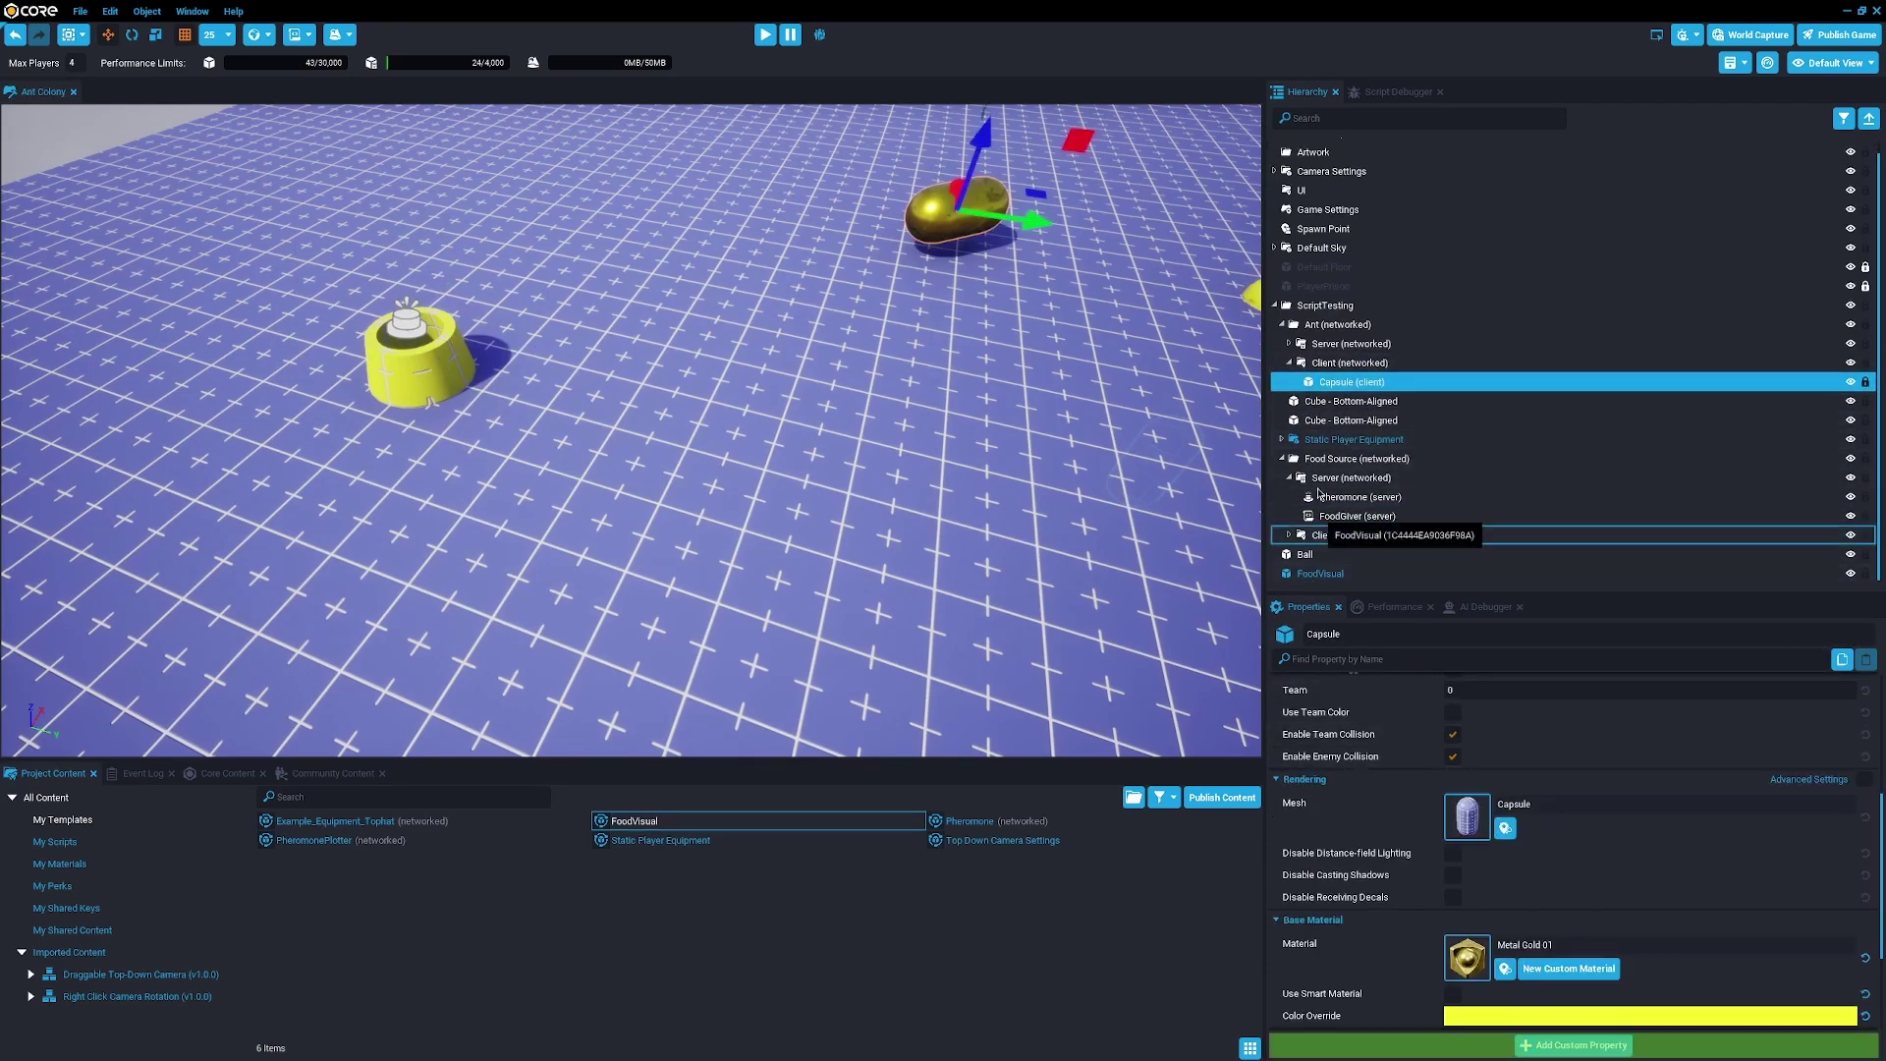
{"action": "left_click", "coordinate": [1332, 403]}
Reset FoodVisual's position and raise it to Z 50 so it sits on top of the Capsule.
{"action": "scroll", "coordinate": [1557, 923], "scroll_direction": "up", "scroll_amount": 5}
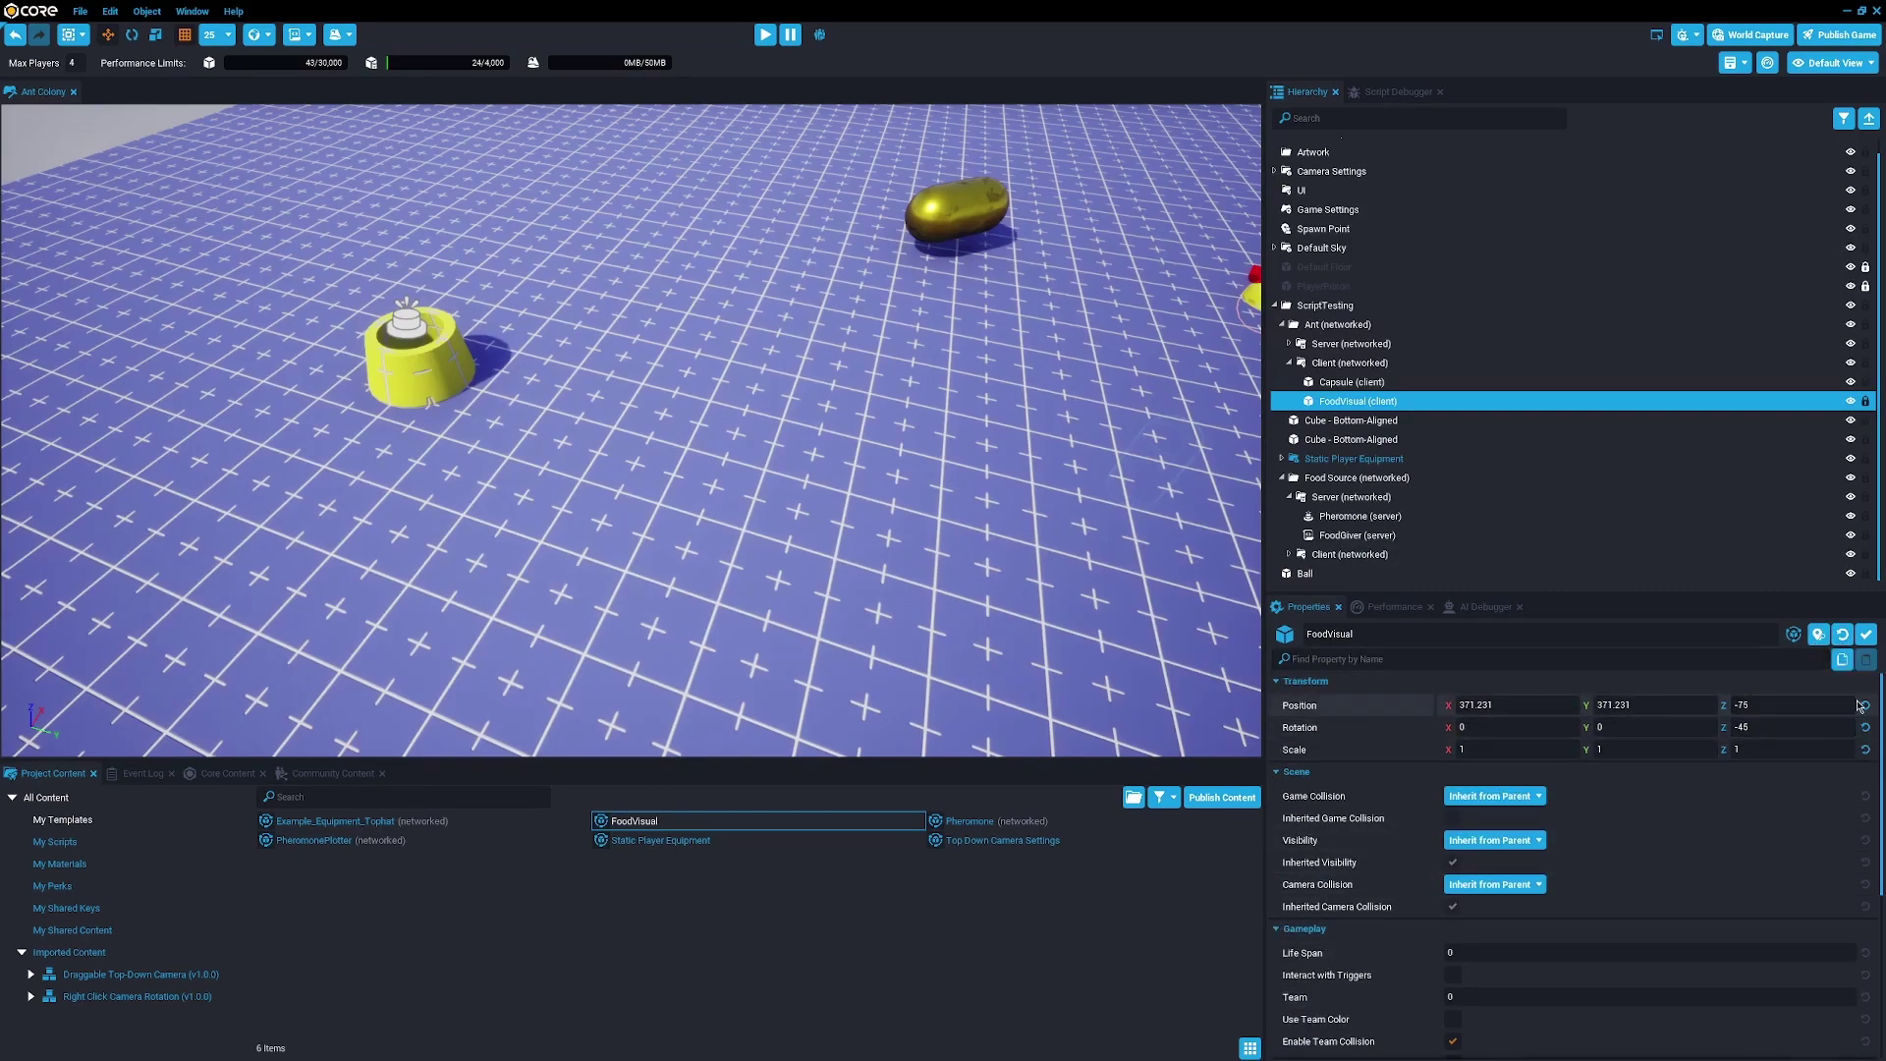
{"action": "left_click", "coordinate": [1864, 705]}
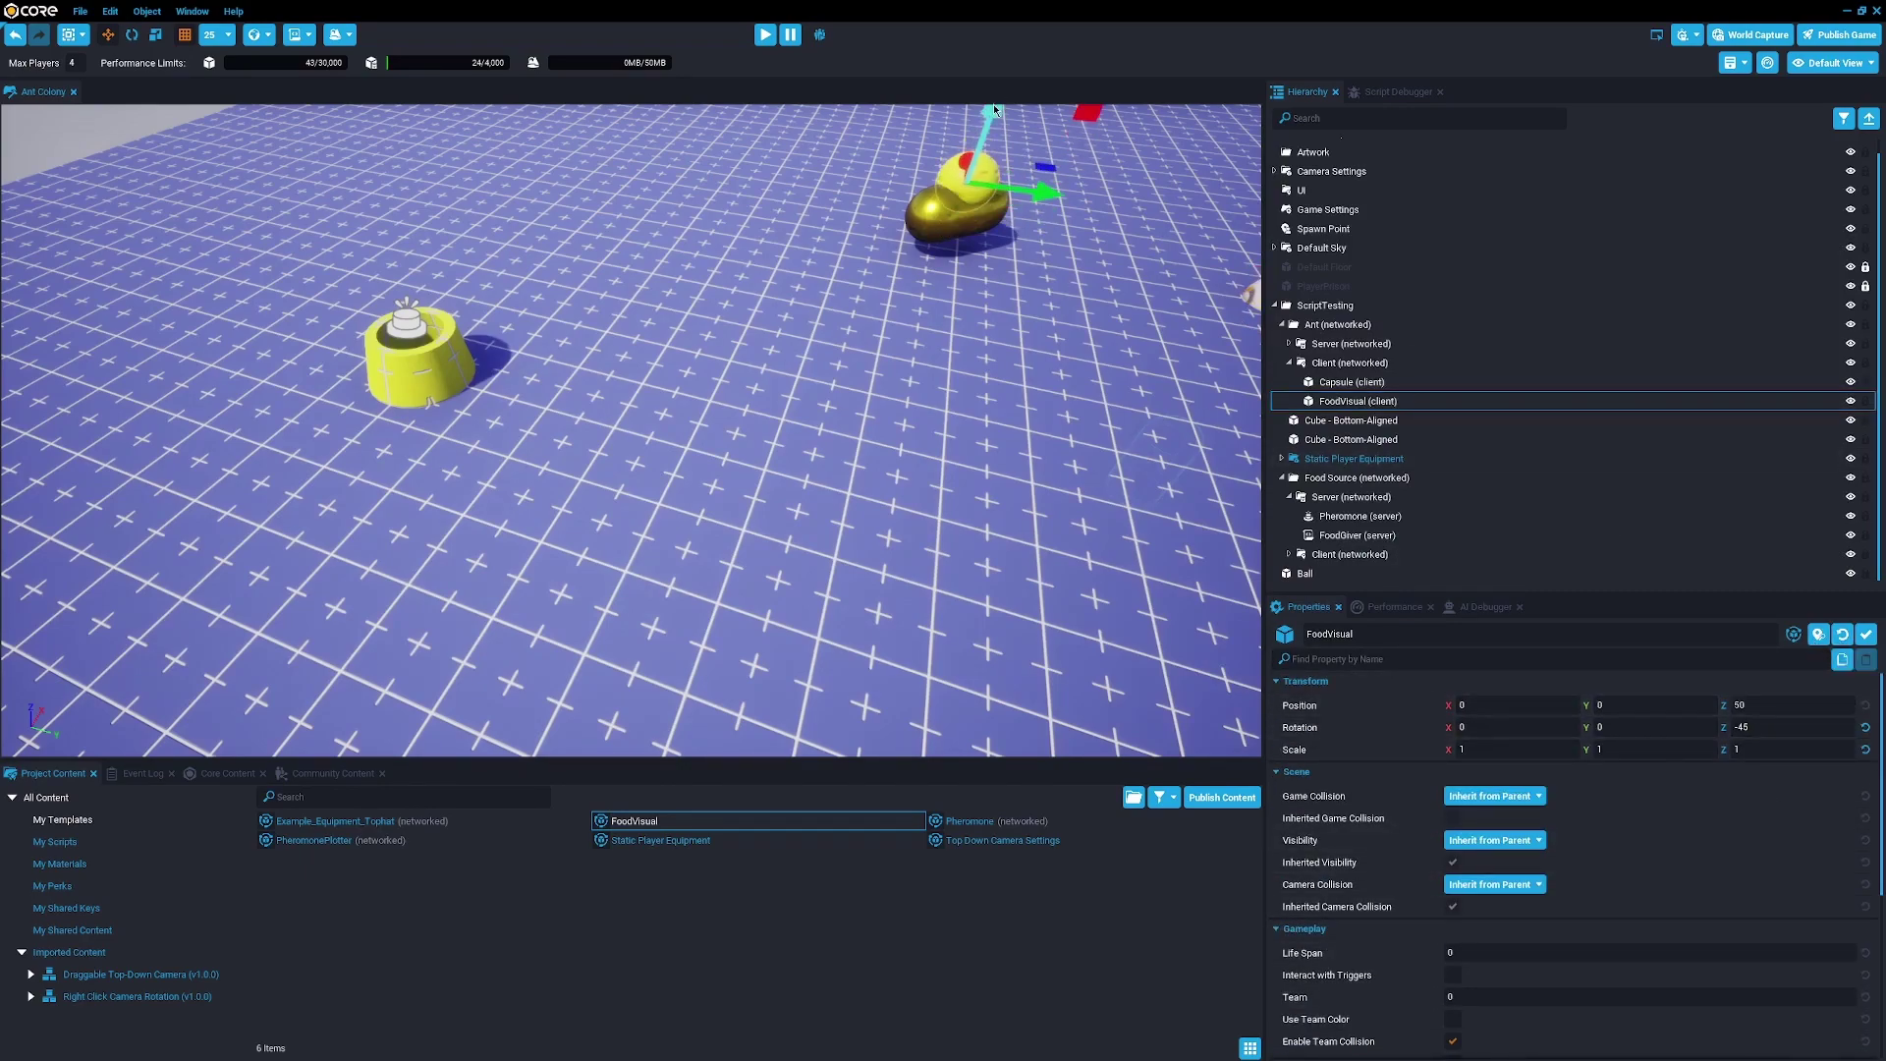
{"action": "key", "text": "f"}
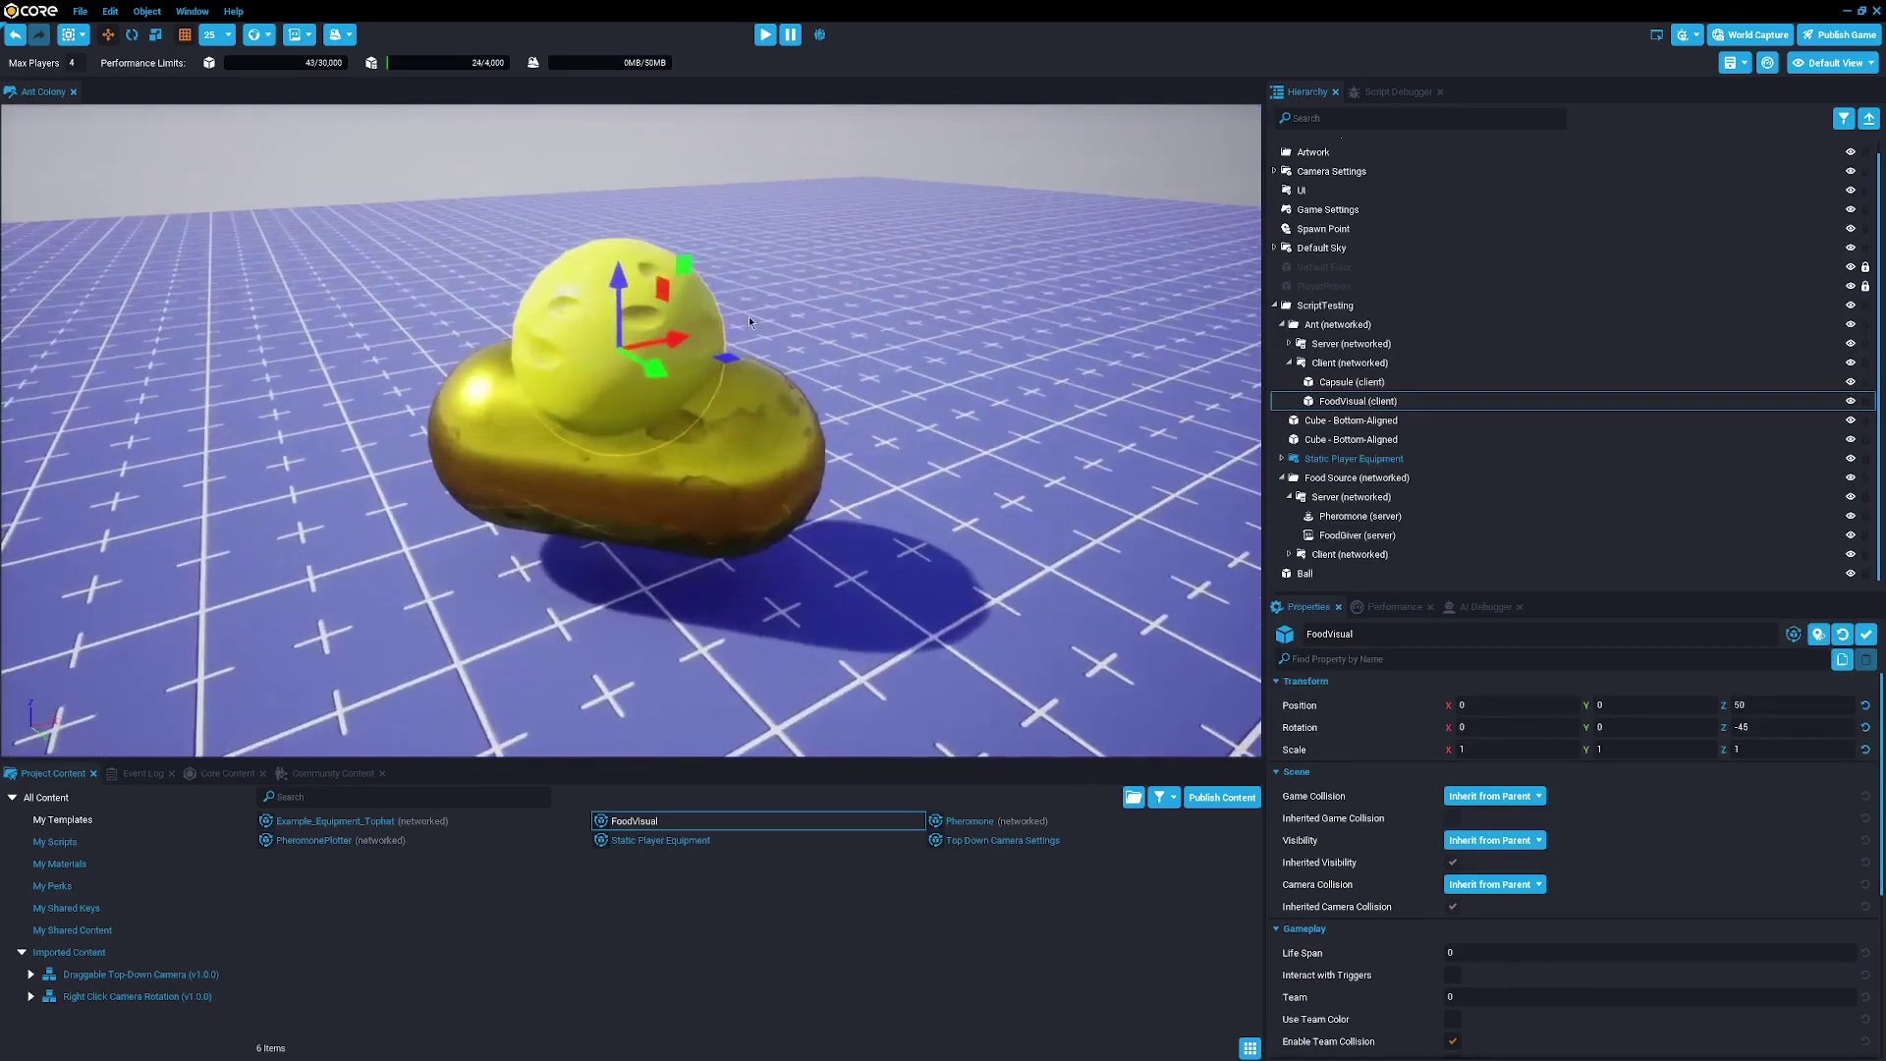
{"action": "left_click_drag", "start_coordinate": [746, 362], "coordinate": [823, 587], "text": "alt"}
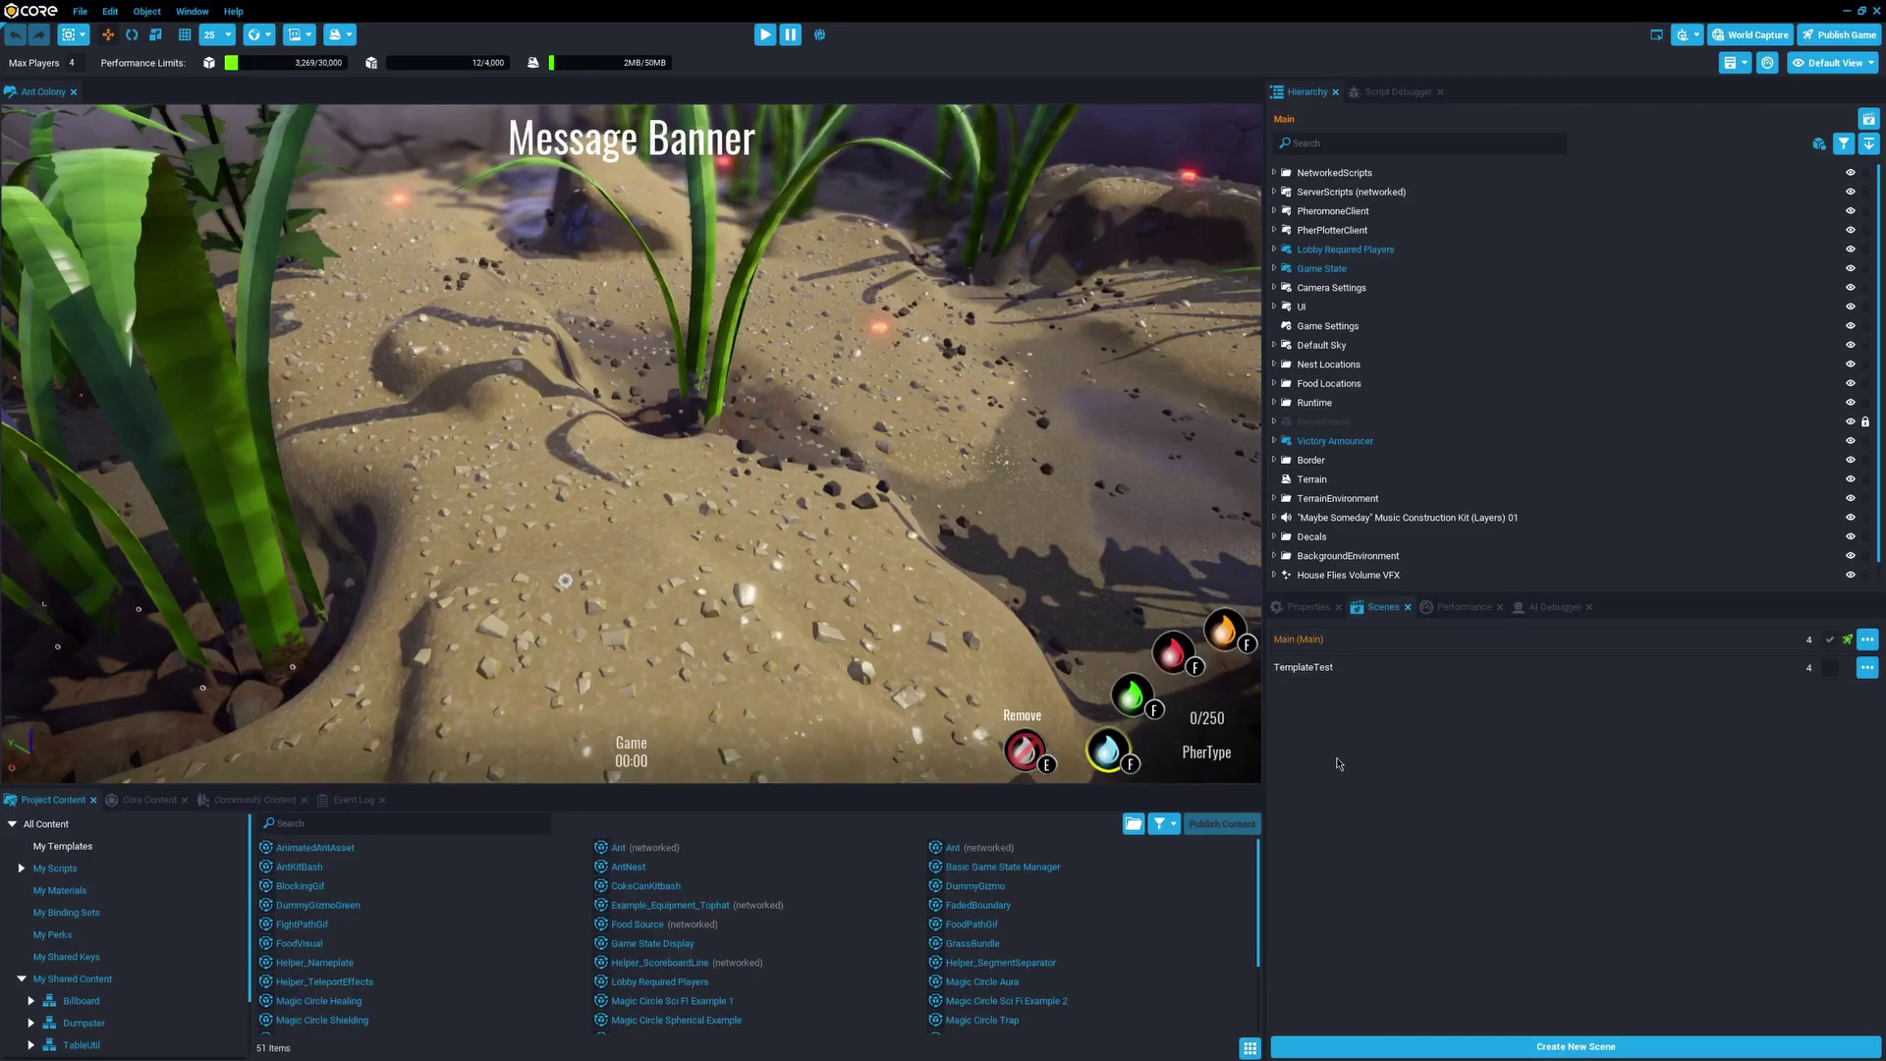
Enlarge the project content area in the Main scene so that more templates are listed.
{"action": "key", "text": "s"}
{"action": "right_click_drag", "start_coordinate": [1028, 499], "coordinate": [1029, 499]}
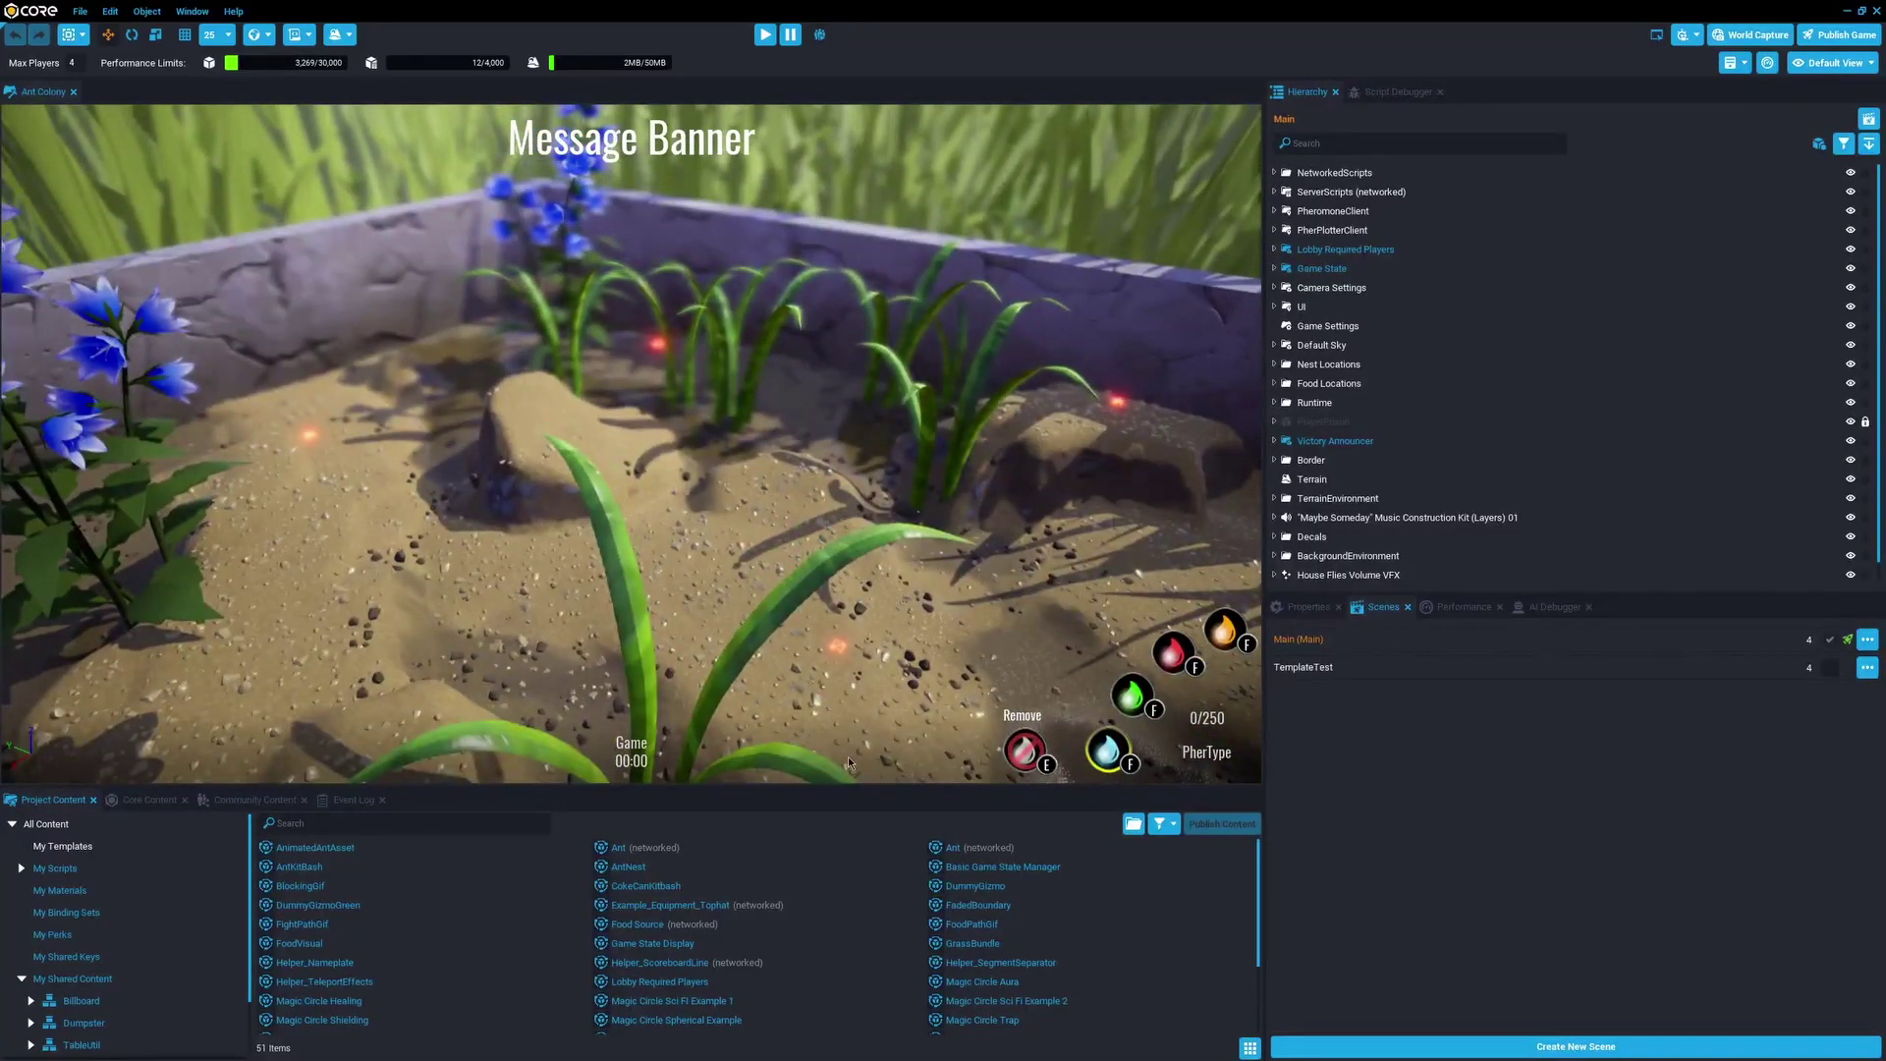
{"action": "left_click_drag", "start_coordinate": [773, 795], "coordinate": [773, 669]}
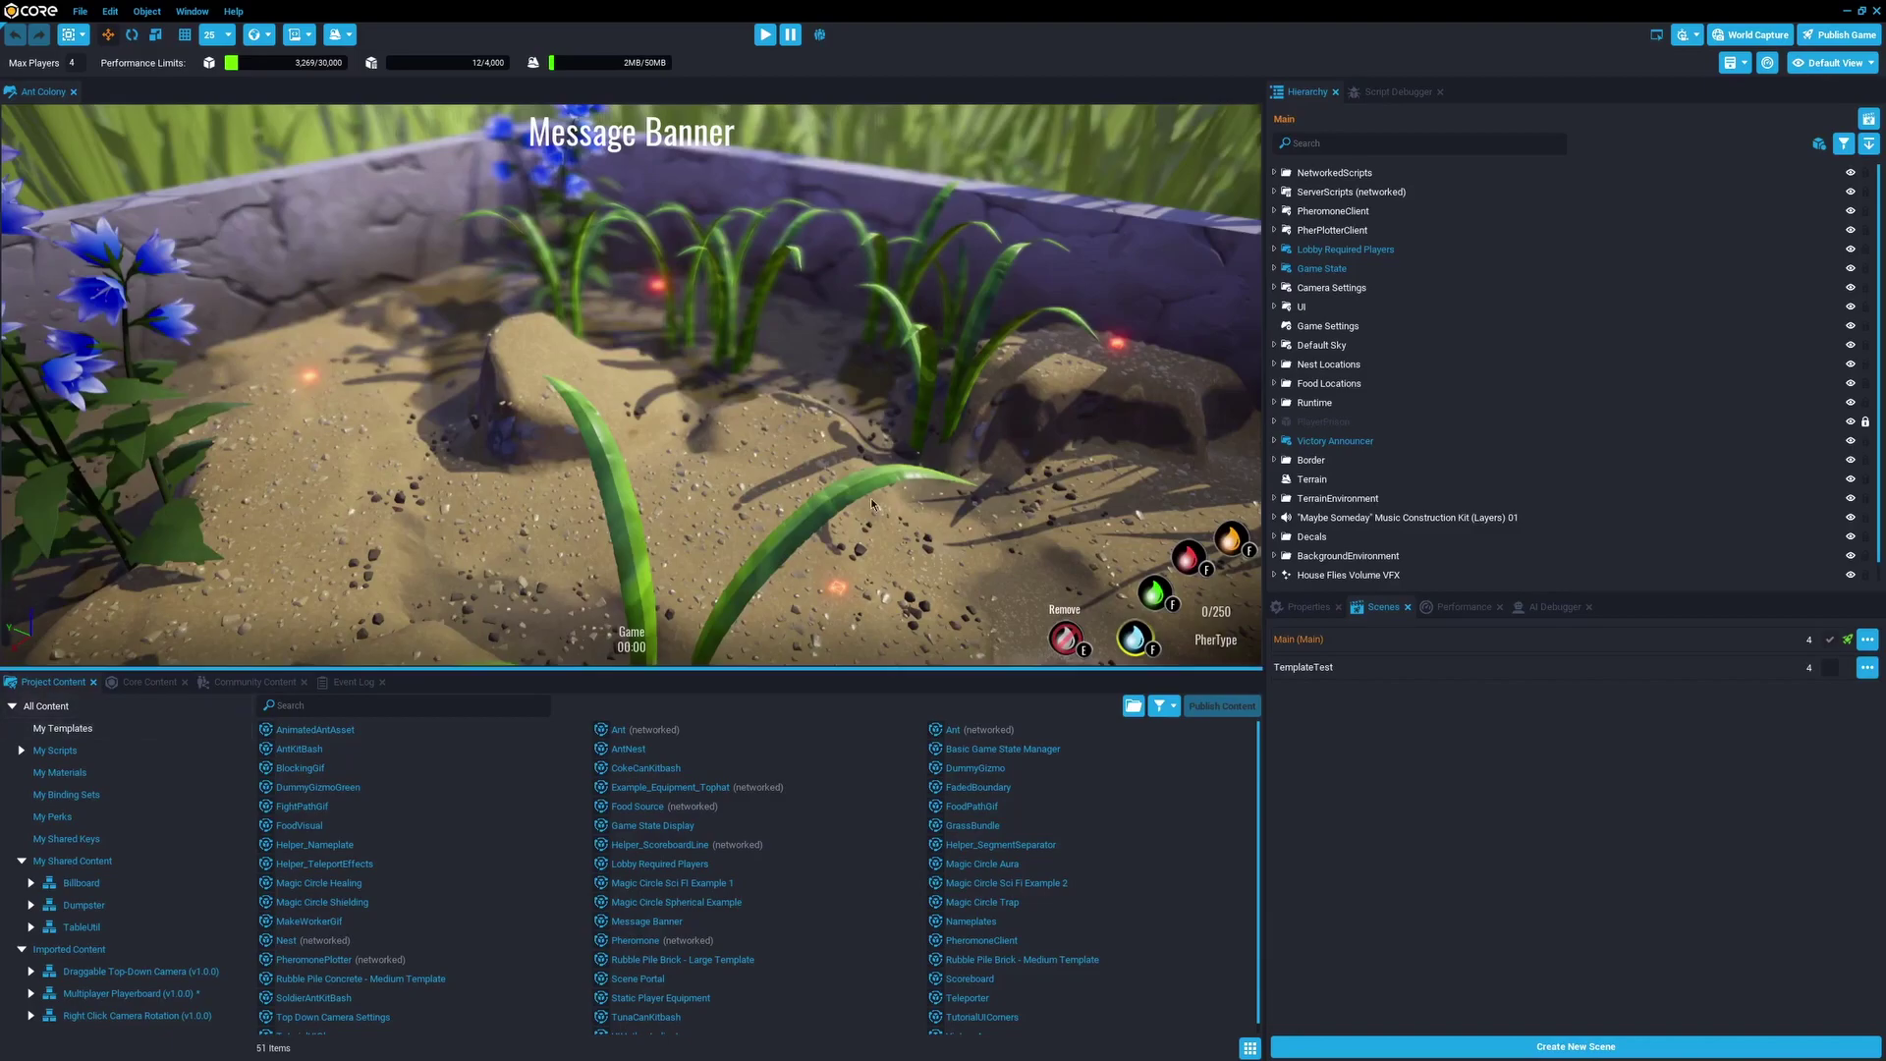
Place an instance of the networked Ant template on the sandy terrain beside the grass plant.
{"action": "right_click_drag", "start_coordinate": [870, 497], "coordinate": [762, 583]}
{"action": "scroll", "coordinate": [765, 585], "scroll_direction": "up", "scroll_amount": 4}
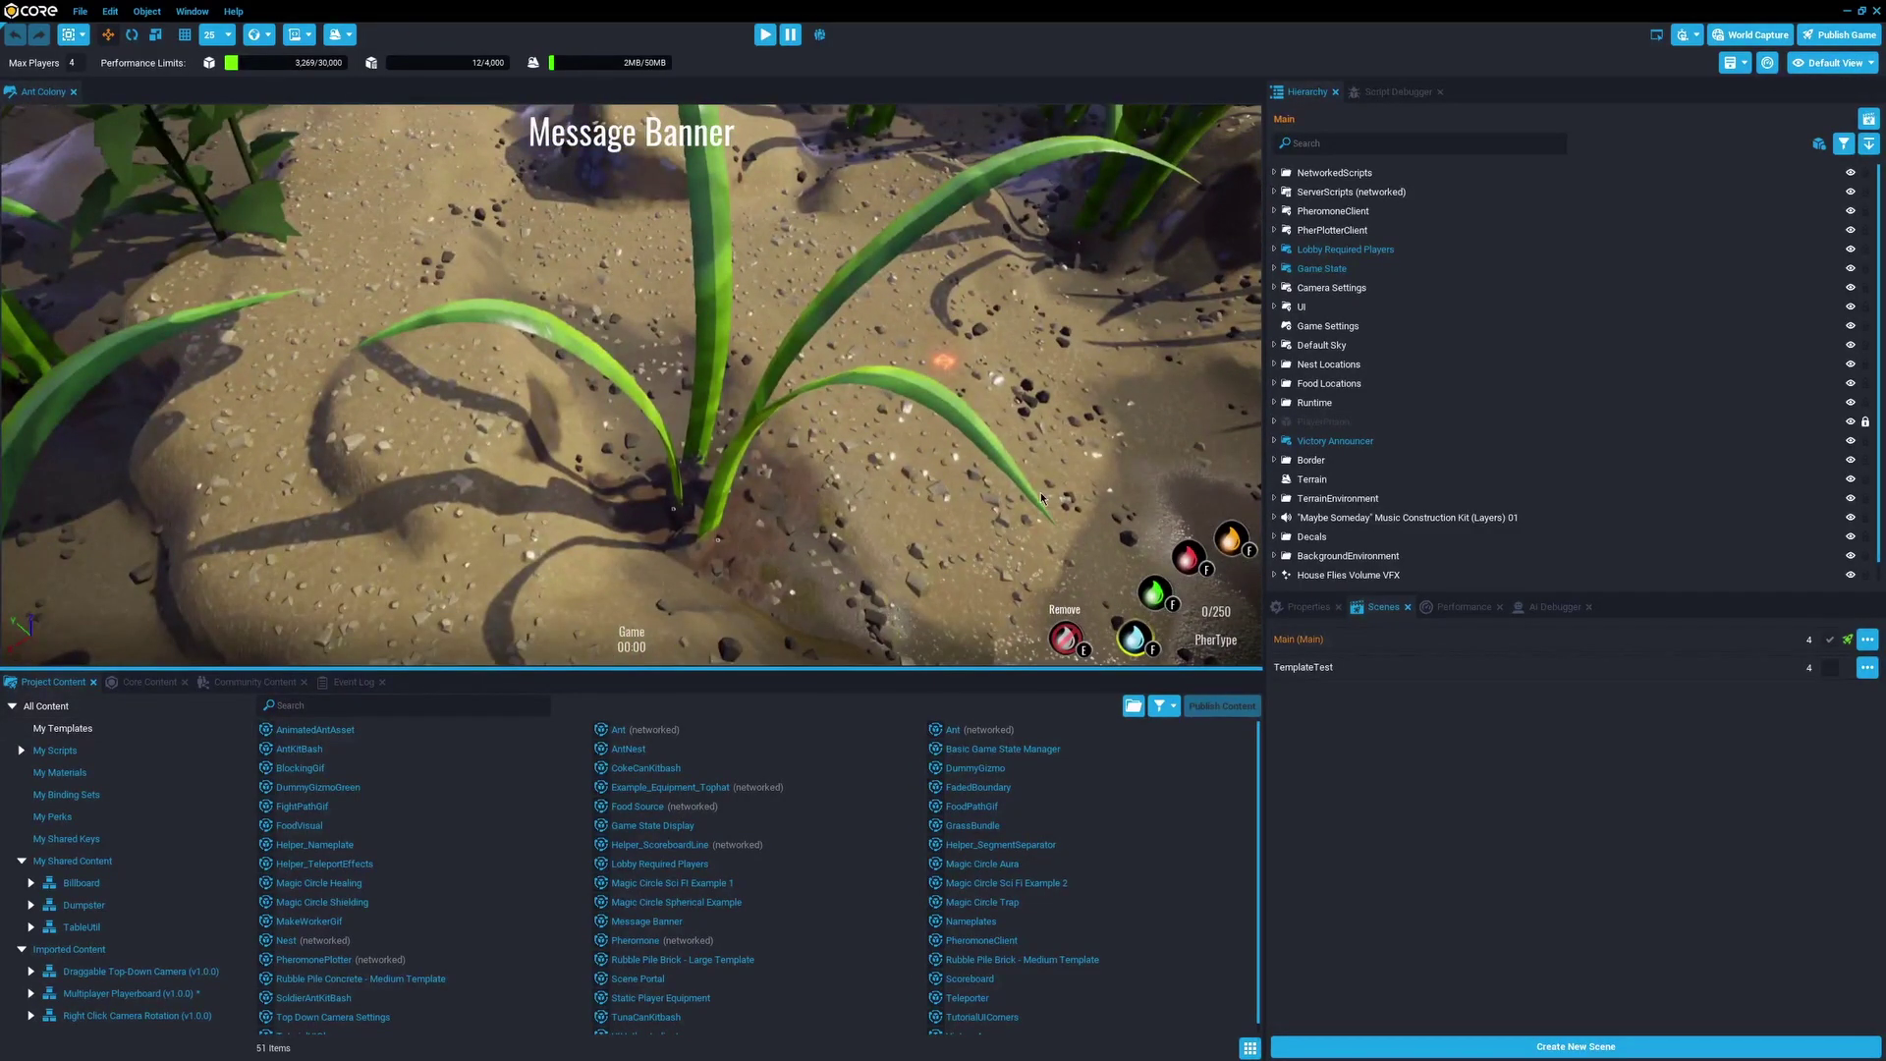
{"action": "right_click_drag", "start_coordinate": [1040, 498], "coordinate": [941, 527]}
{"action": "key", "text": "d"}
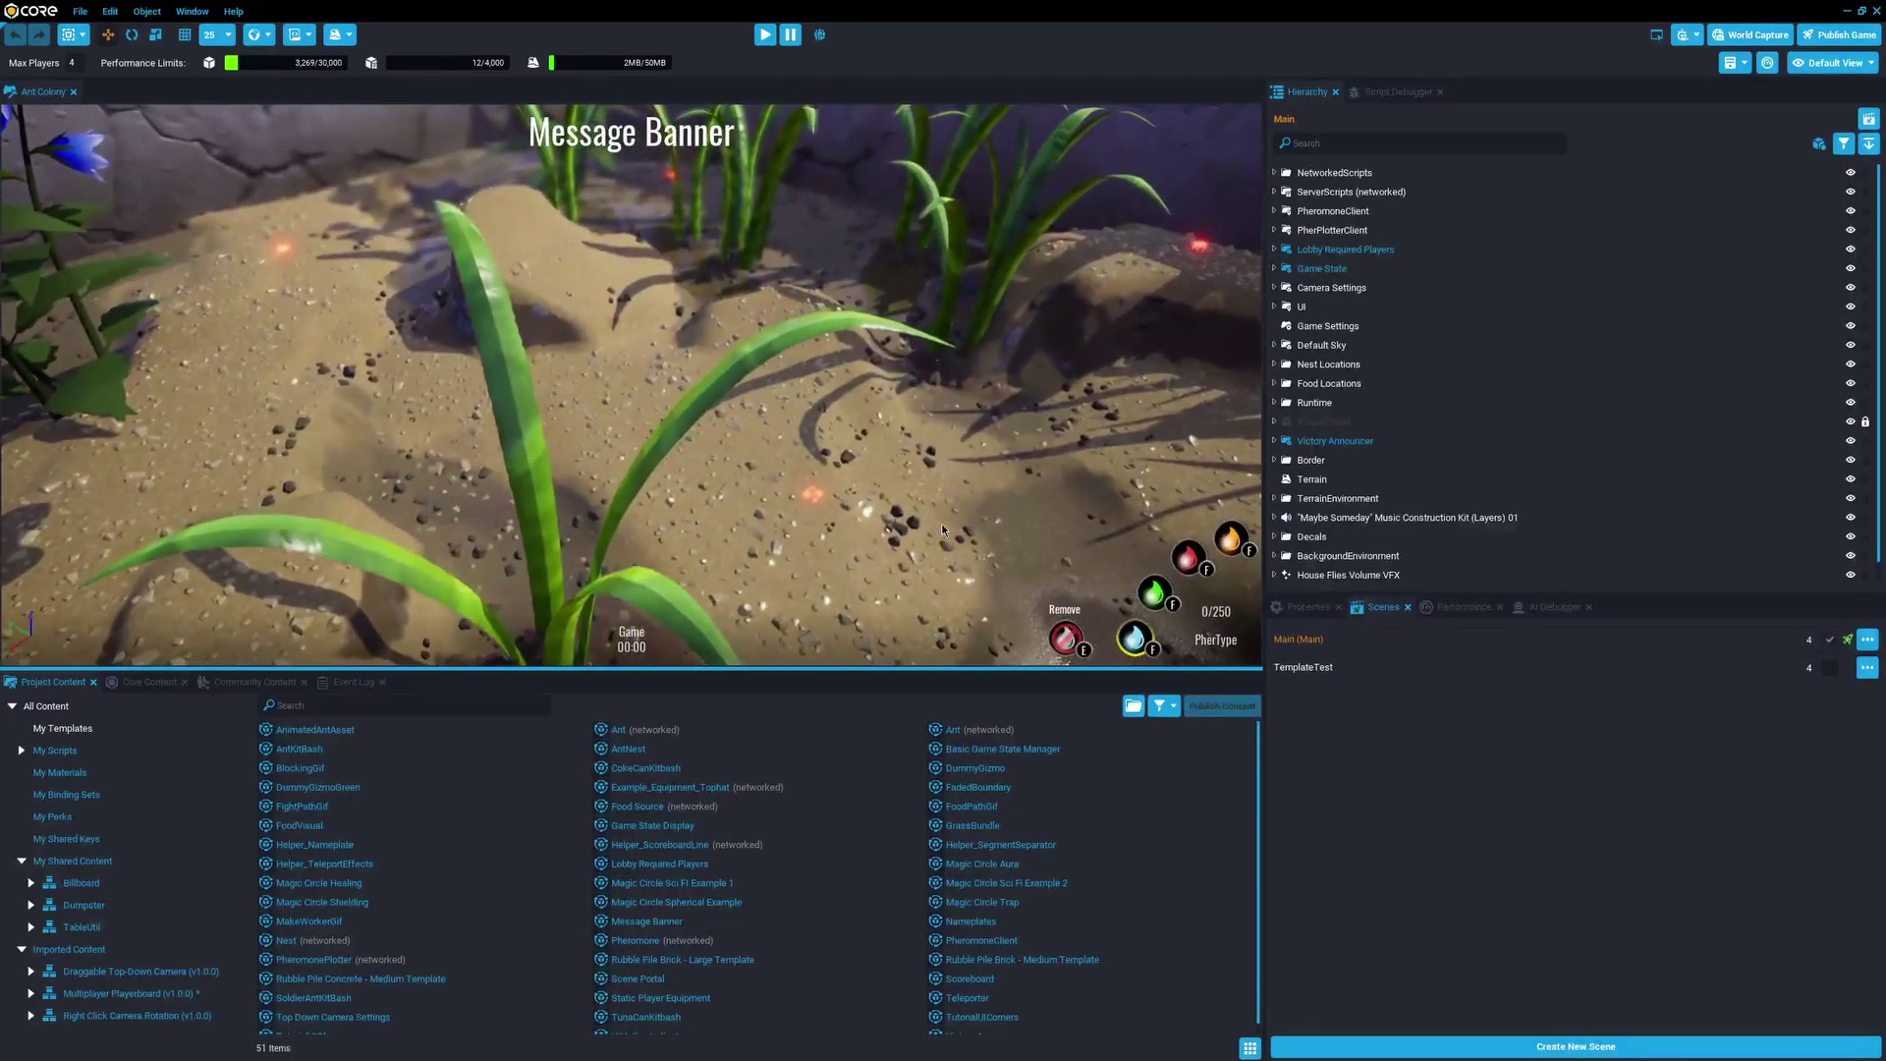
{"action": "key", "text": "w"}
{"action": "right_click_drag", "start_coordinate": [942, 524], "coordinate": [965, 506]}
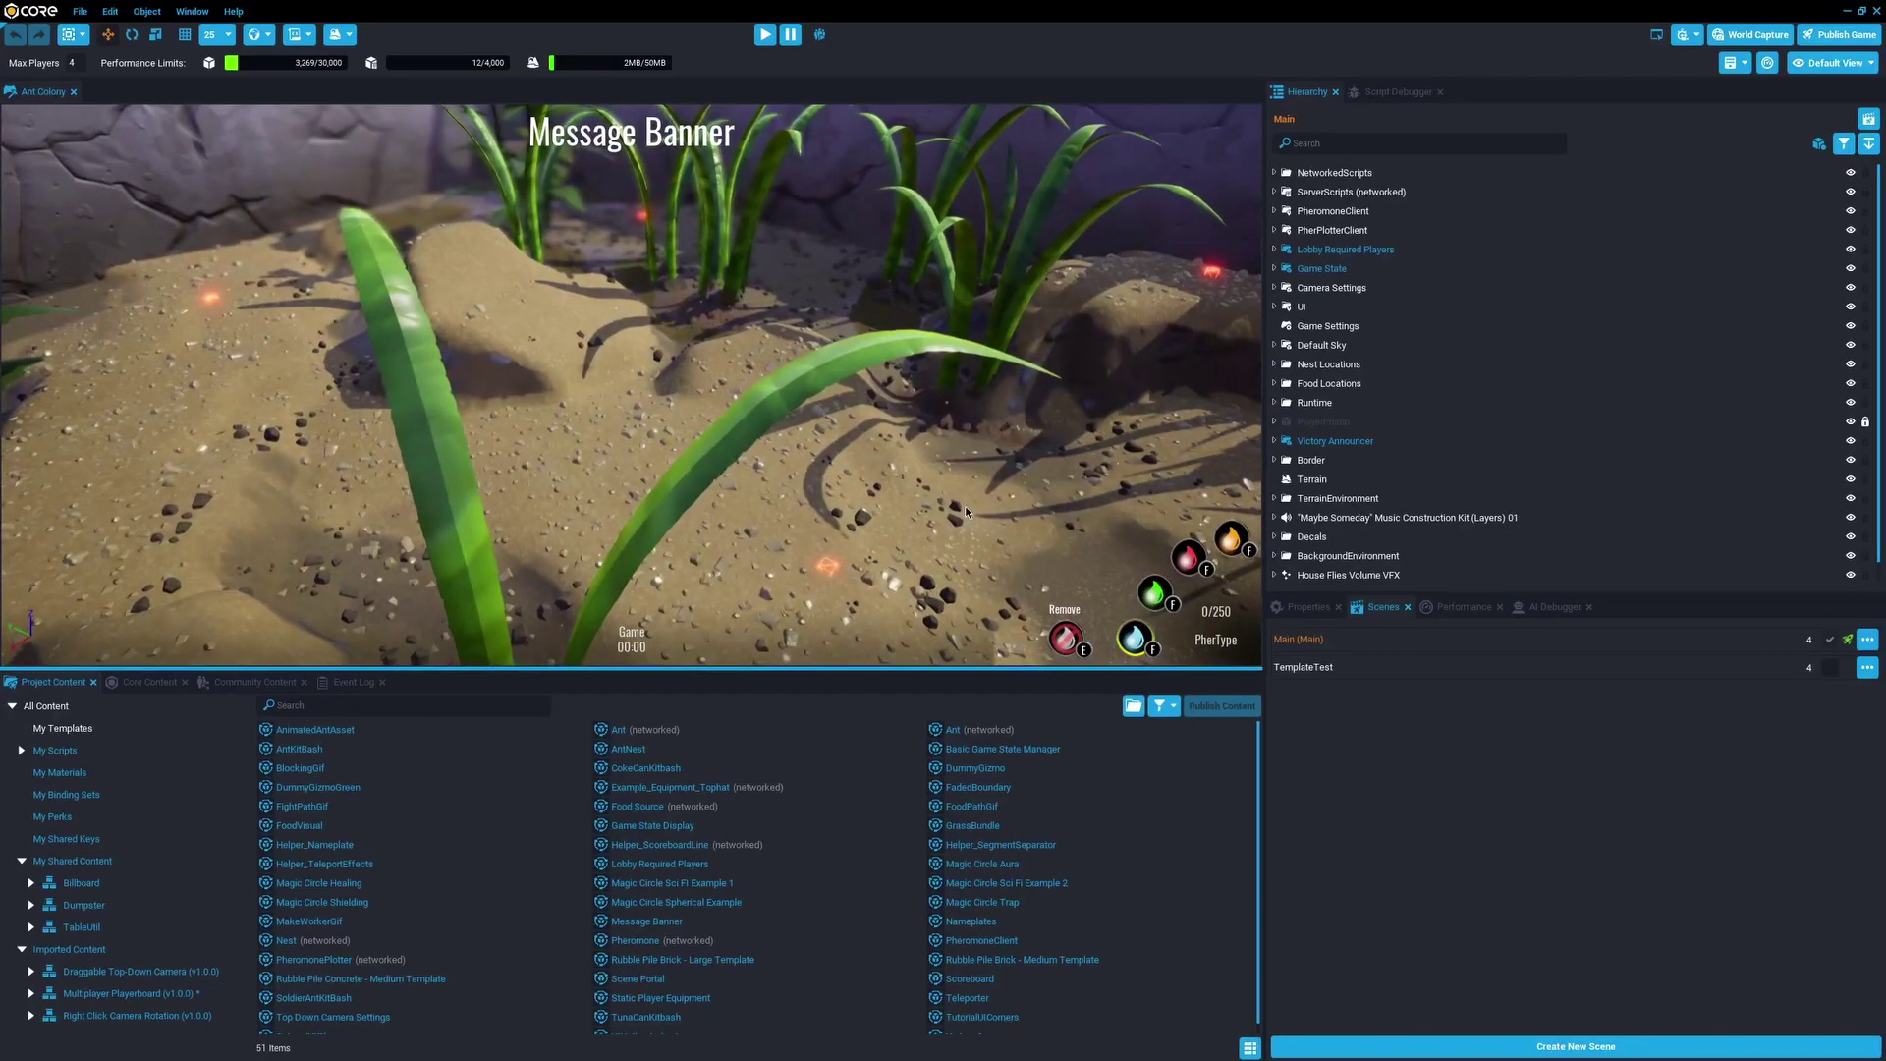
{"action": "scroll", "coordinate": [1457, 379], "scroll_direction": "down", "scroll_amount": 1}
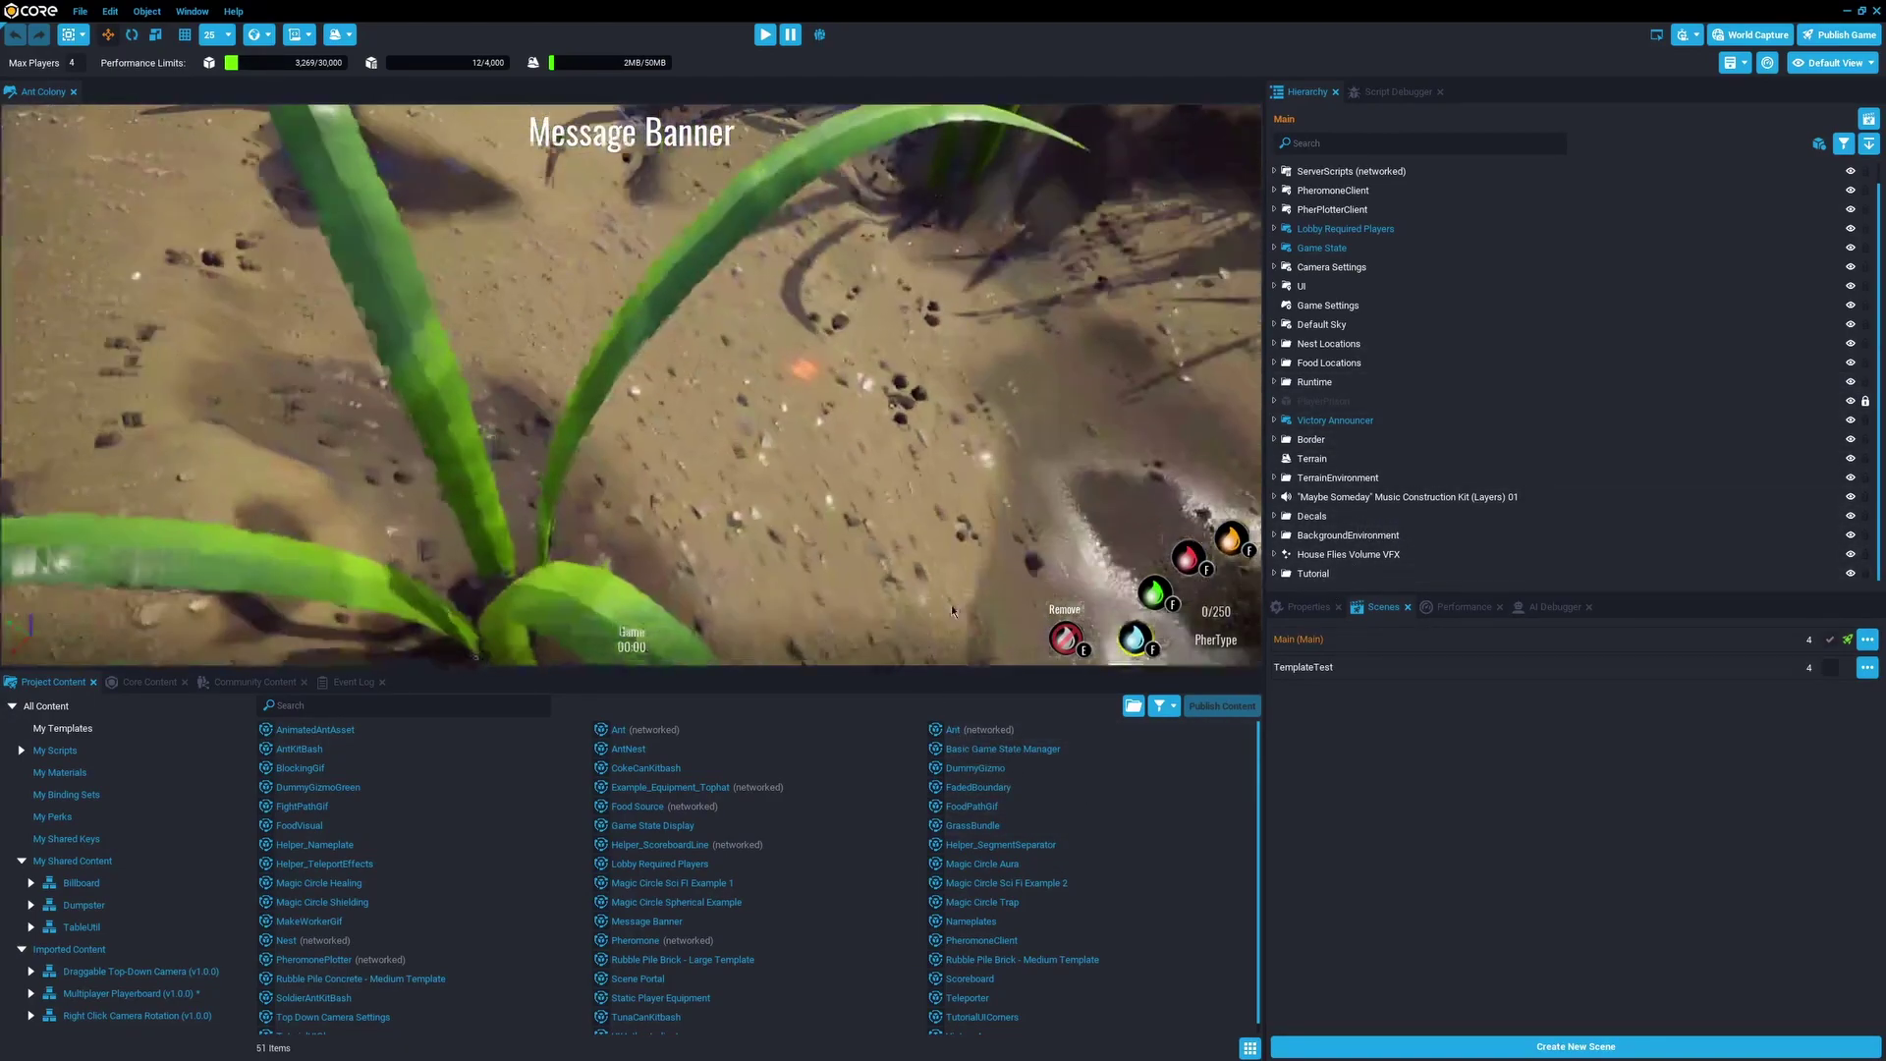
{"action": "left_click_drag", "start_coordinate": [955, 732], "coordinate": [798, 476]}
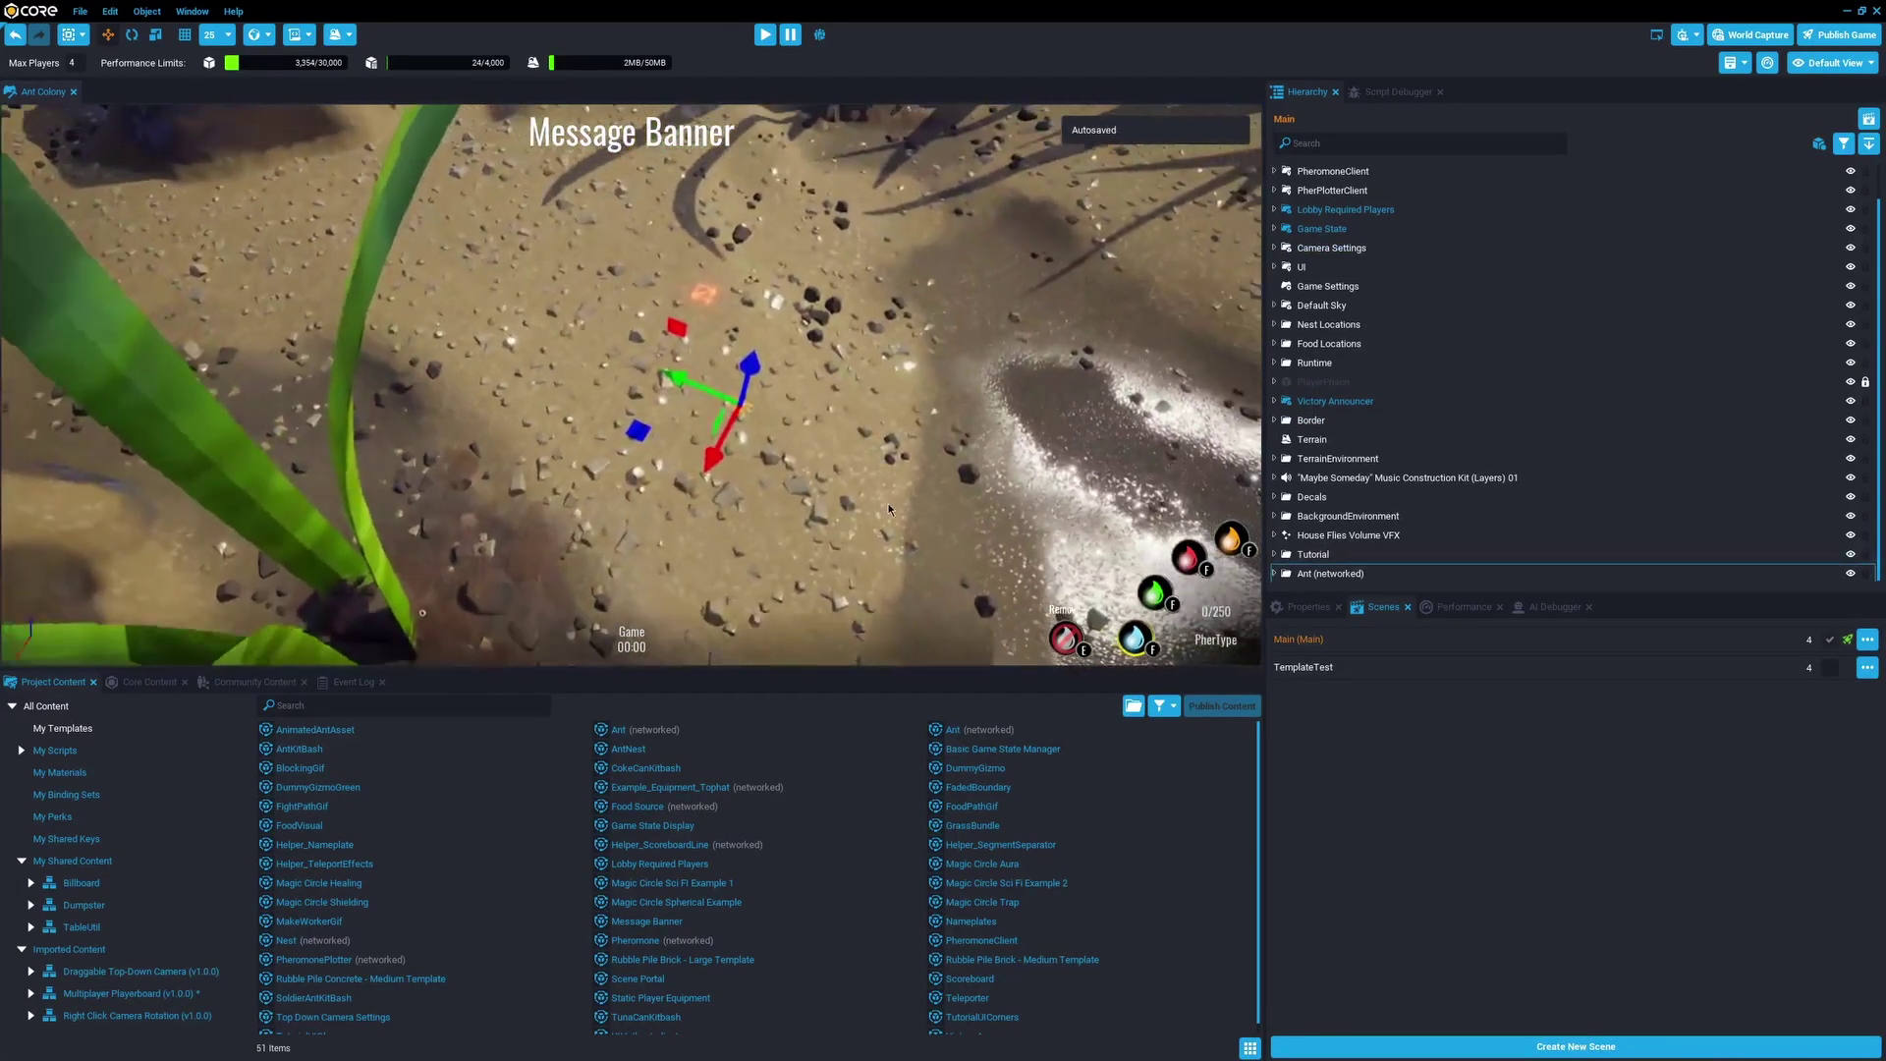
Examine the placed ant up close and expand its Server and Client groups in the hierarchy.
{"action": "right_click_drag", "start_coordinate": [822, 499], "coordinate": [589, 436]}
{"action": "key", "text": "w"}
{"action": "left_click", "coordinate": [1277, 576]}
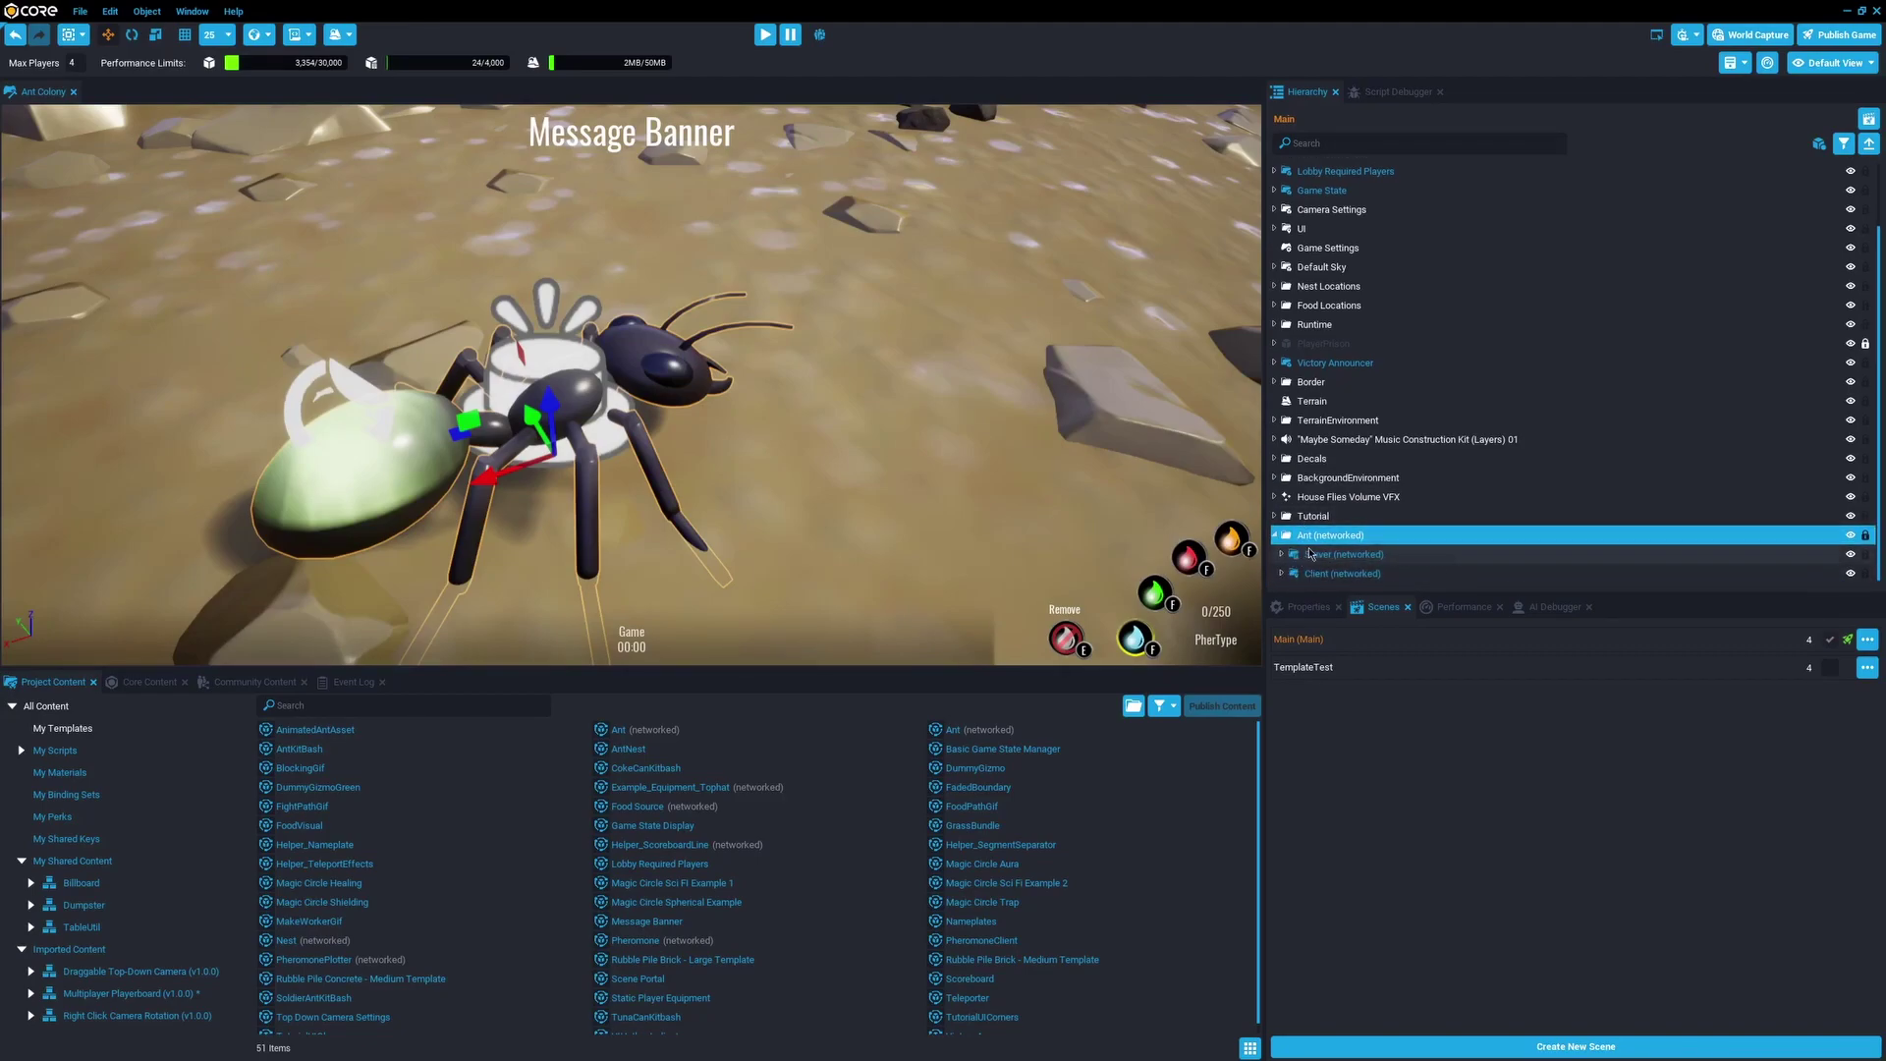
Delete the placed Ant from the Main scene.
{"action": "left_click", "coordinate": [1304, 524]}
{"action": "left_click", "coordinate": [1305, 533]}
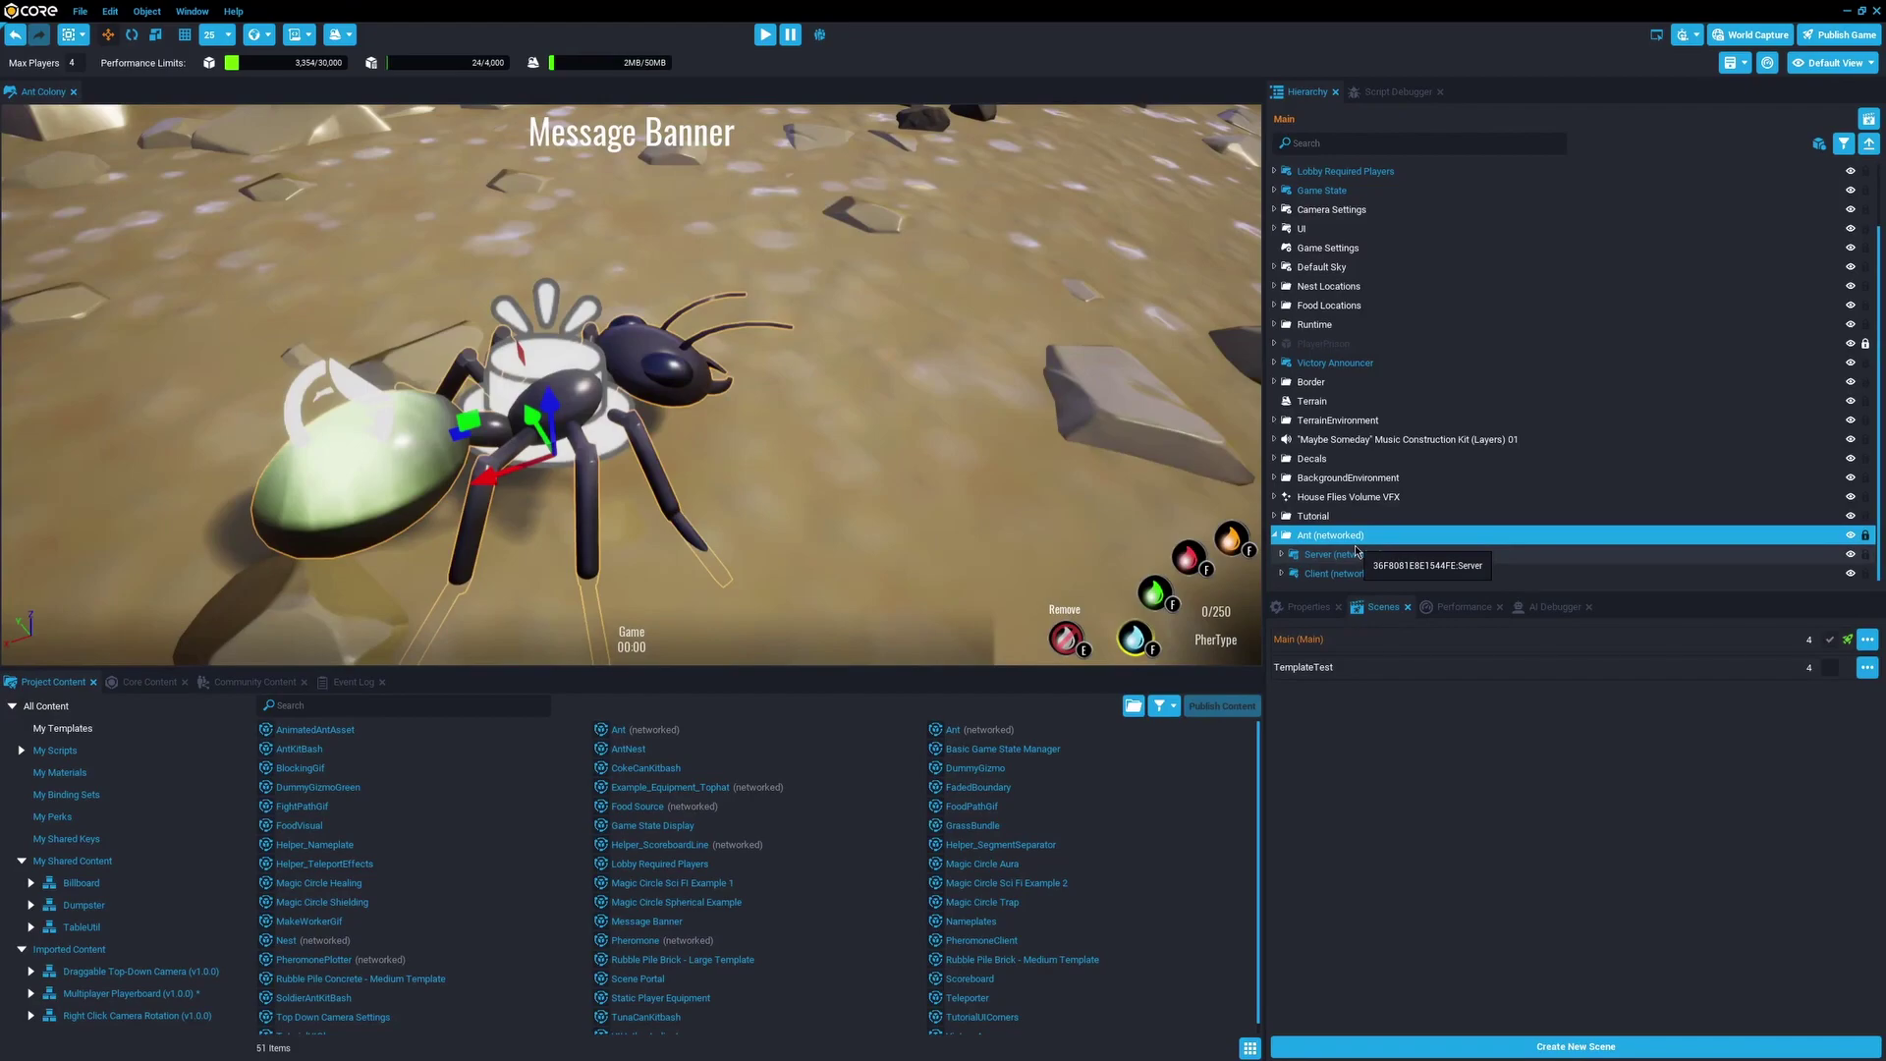
{"action": "key", "text": "Delete"}
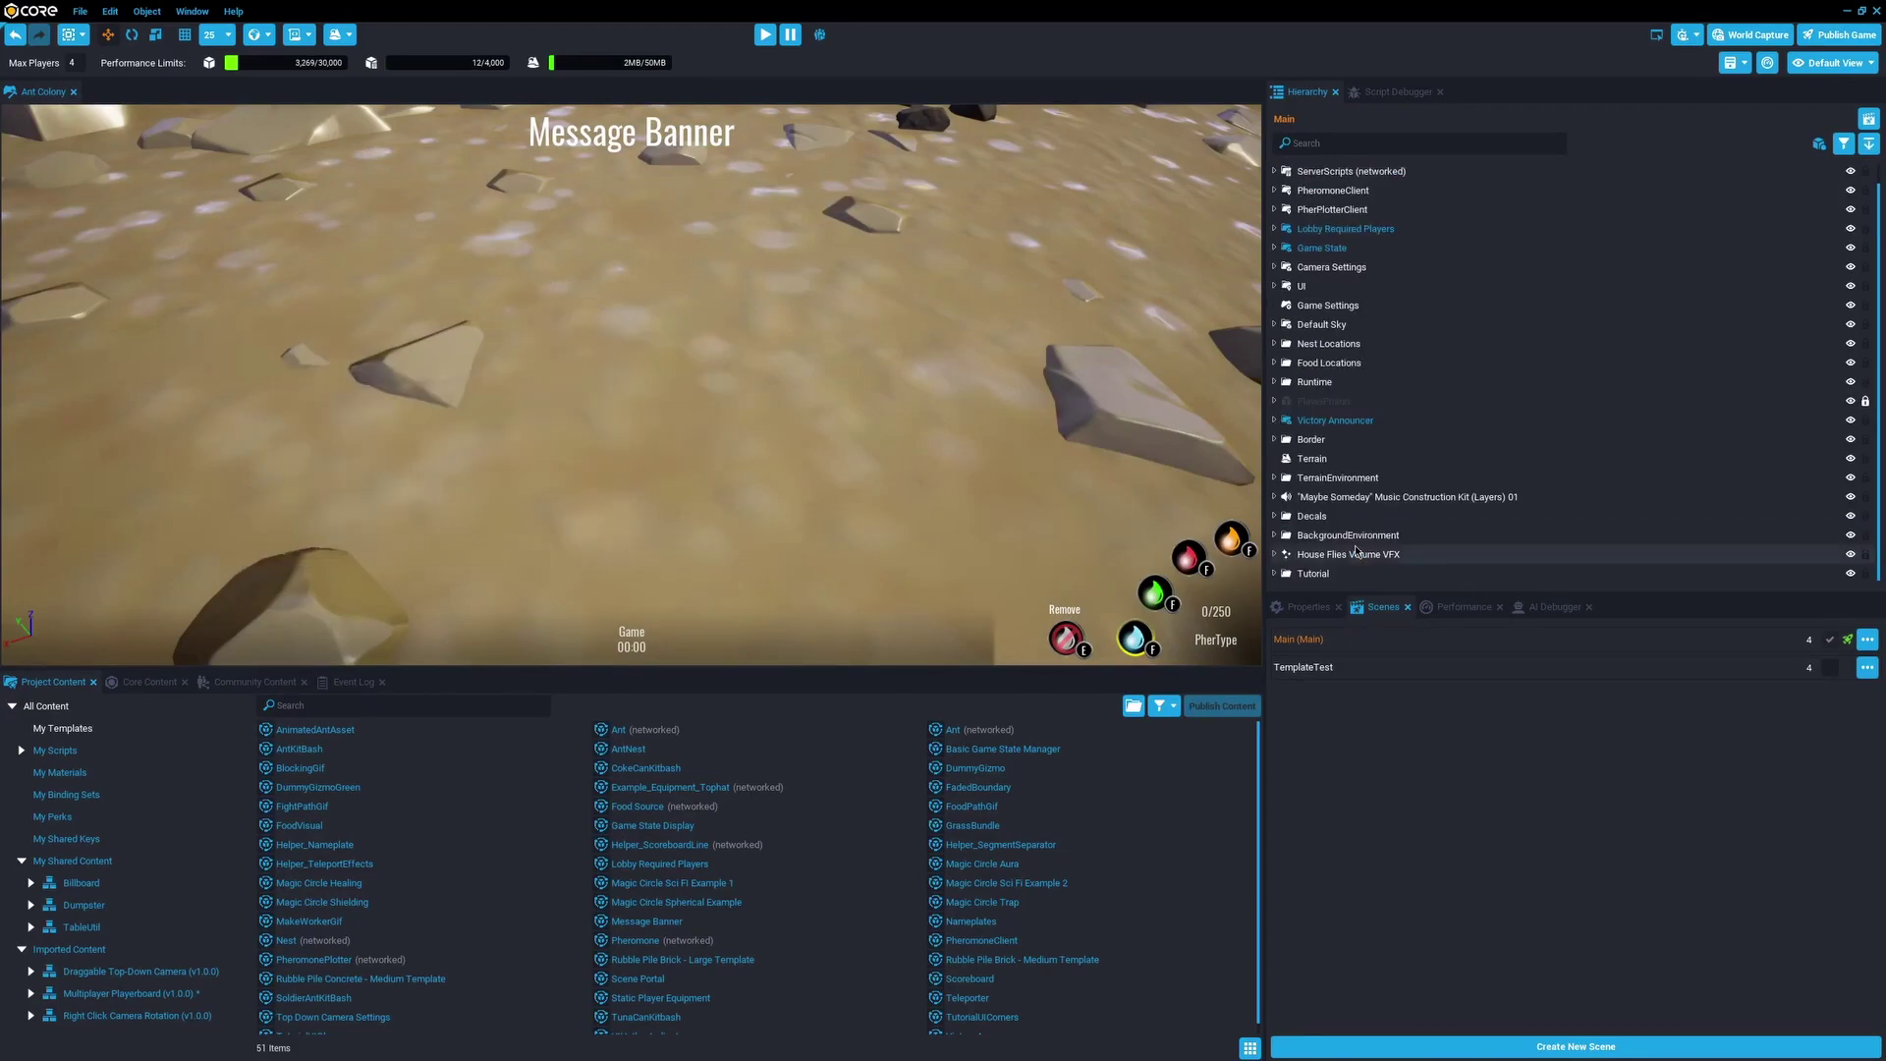
Load the TemplateTest scene, saving the changes to the Main scene.
{"action": "left_click", "coordinate": [1866, 667]}
{"action": "left_click", "coordinate": [1774, 671]}
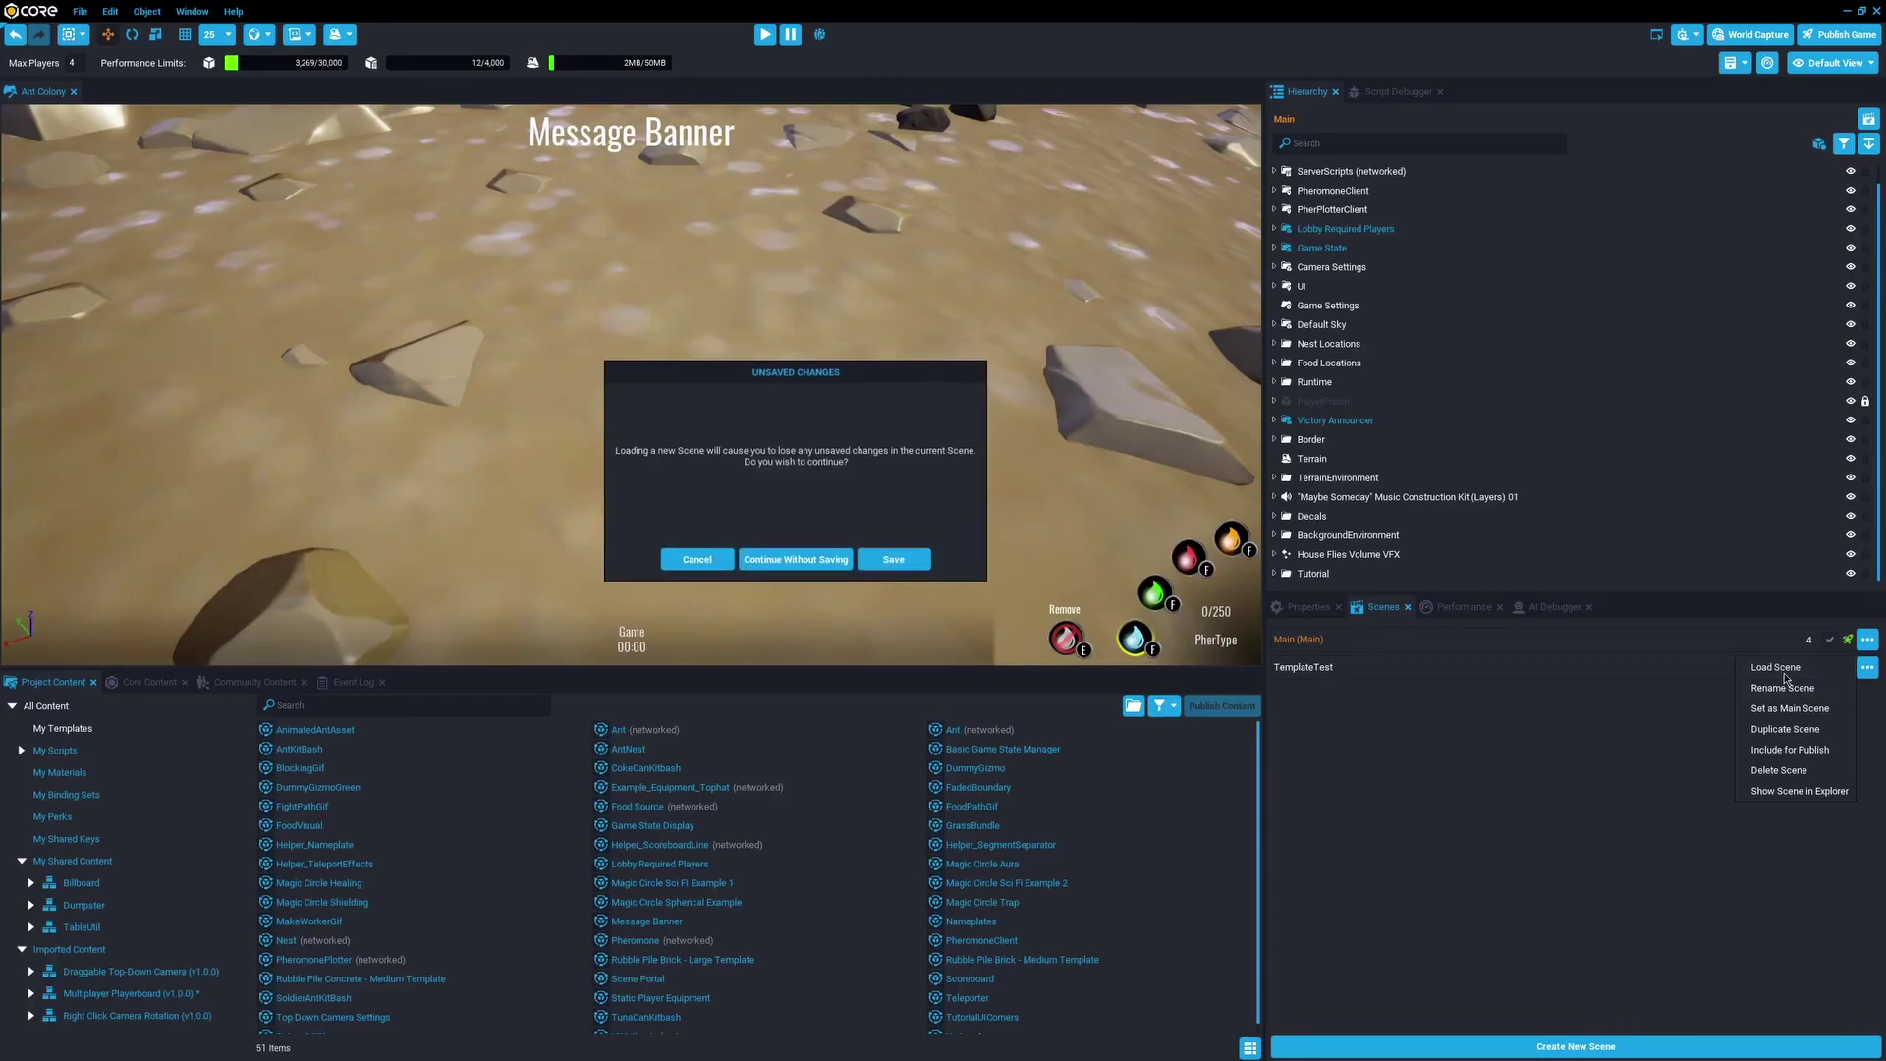
{"action": "left_click", "coordinate": [914, 566]}
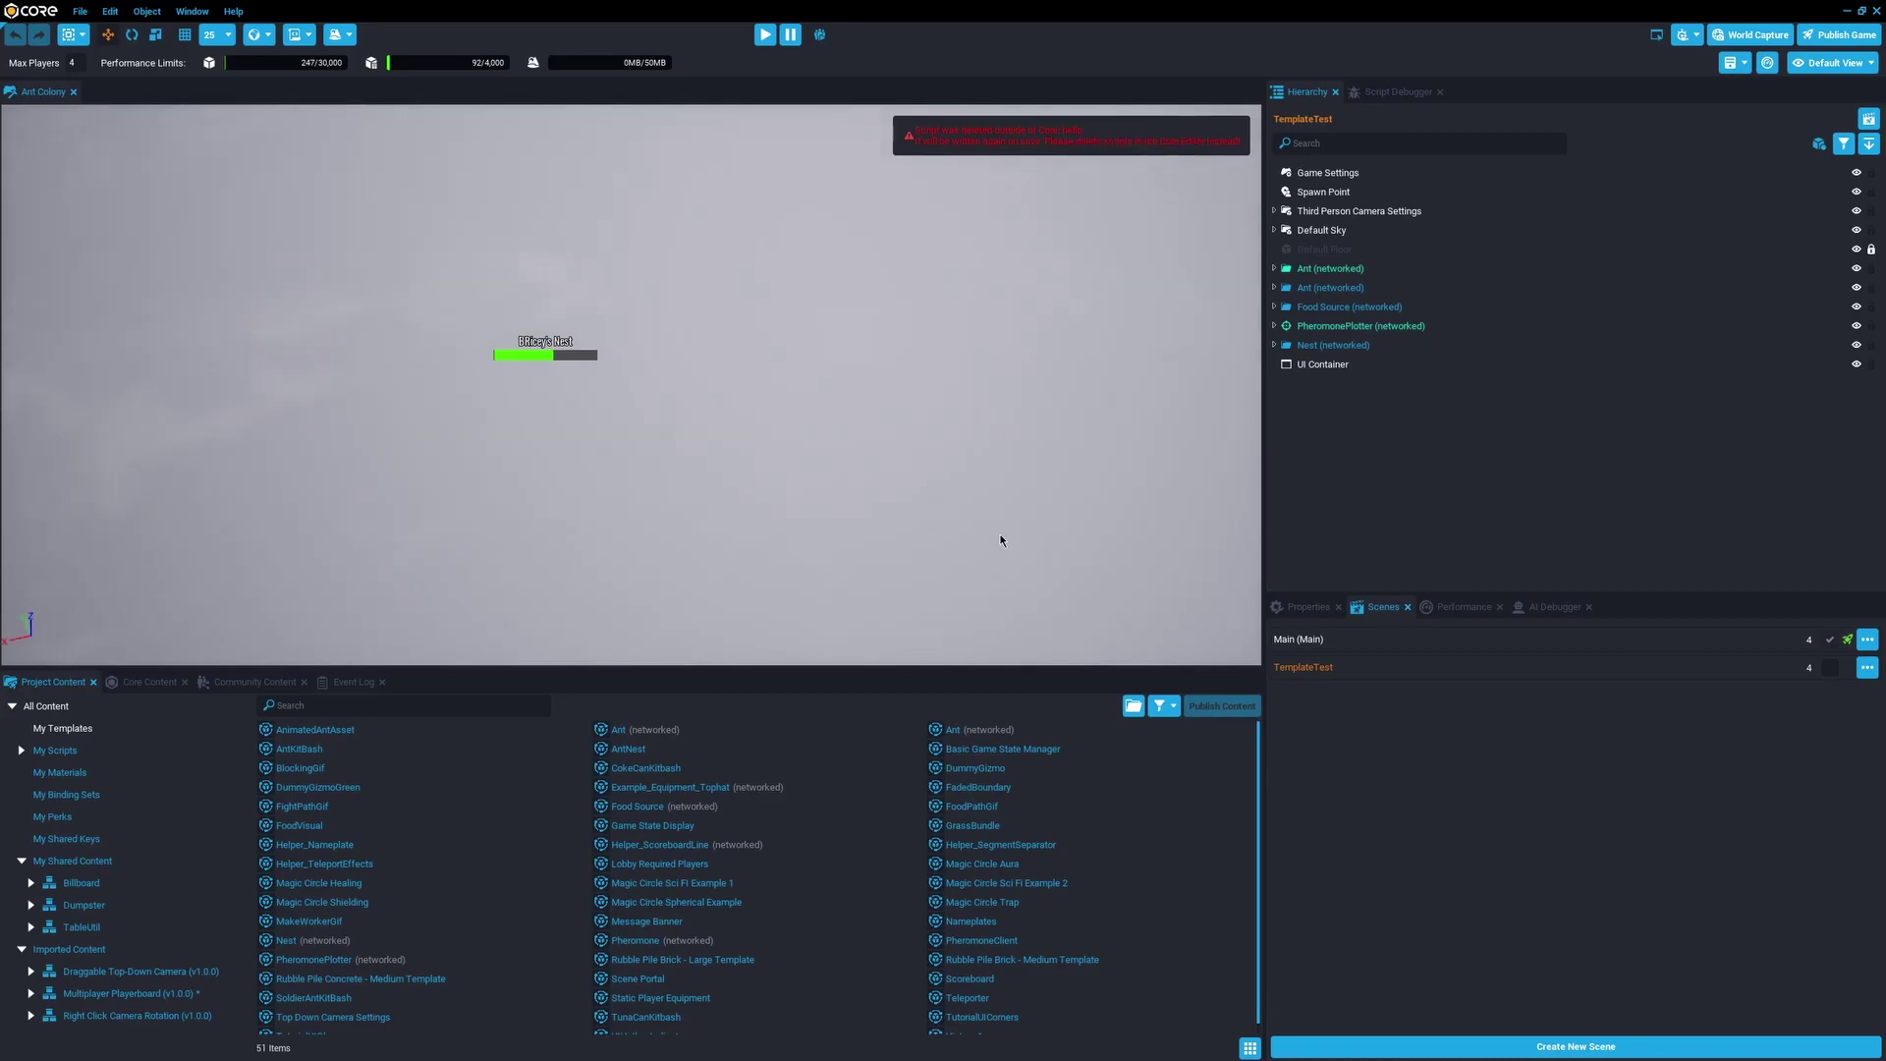
Select the second Ant in the TemplateTest scene and view it together with the food source and nest.
{"action": "left_click", "coordinate": [1326, 287]}
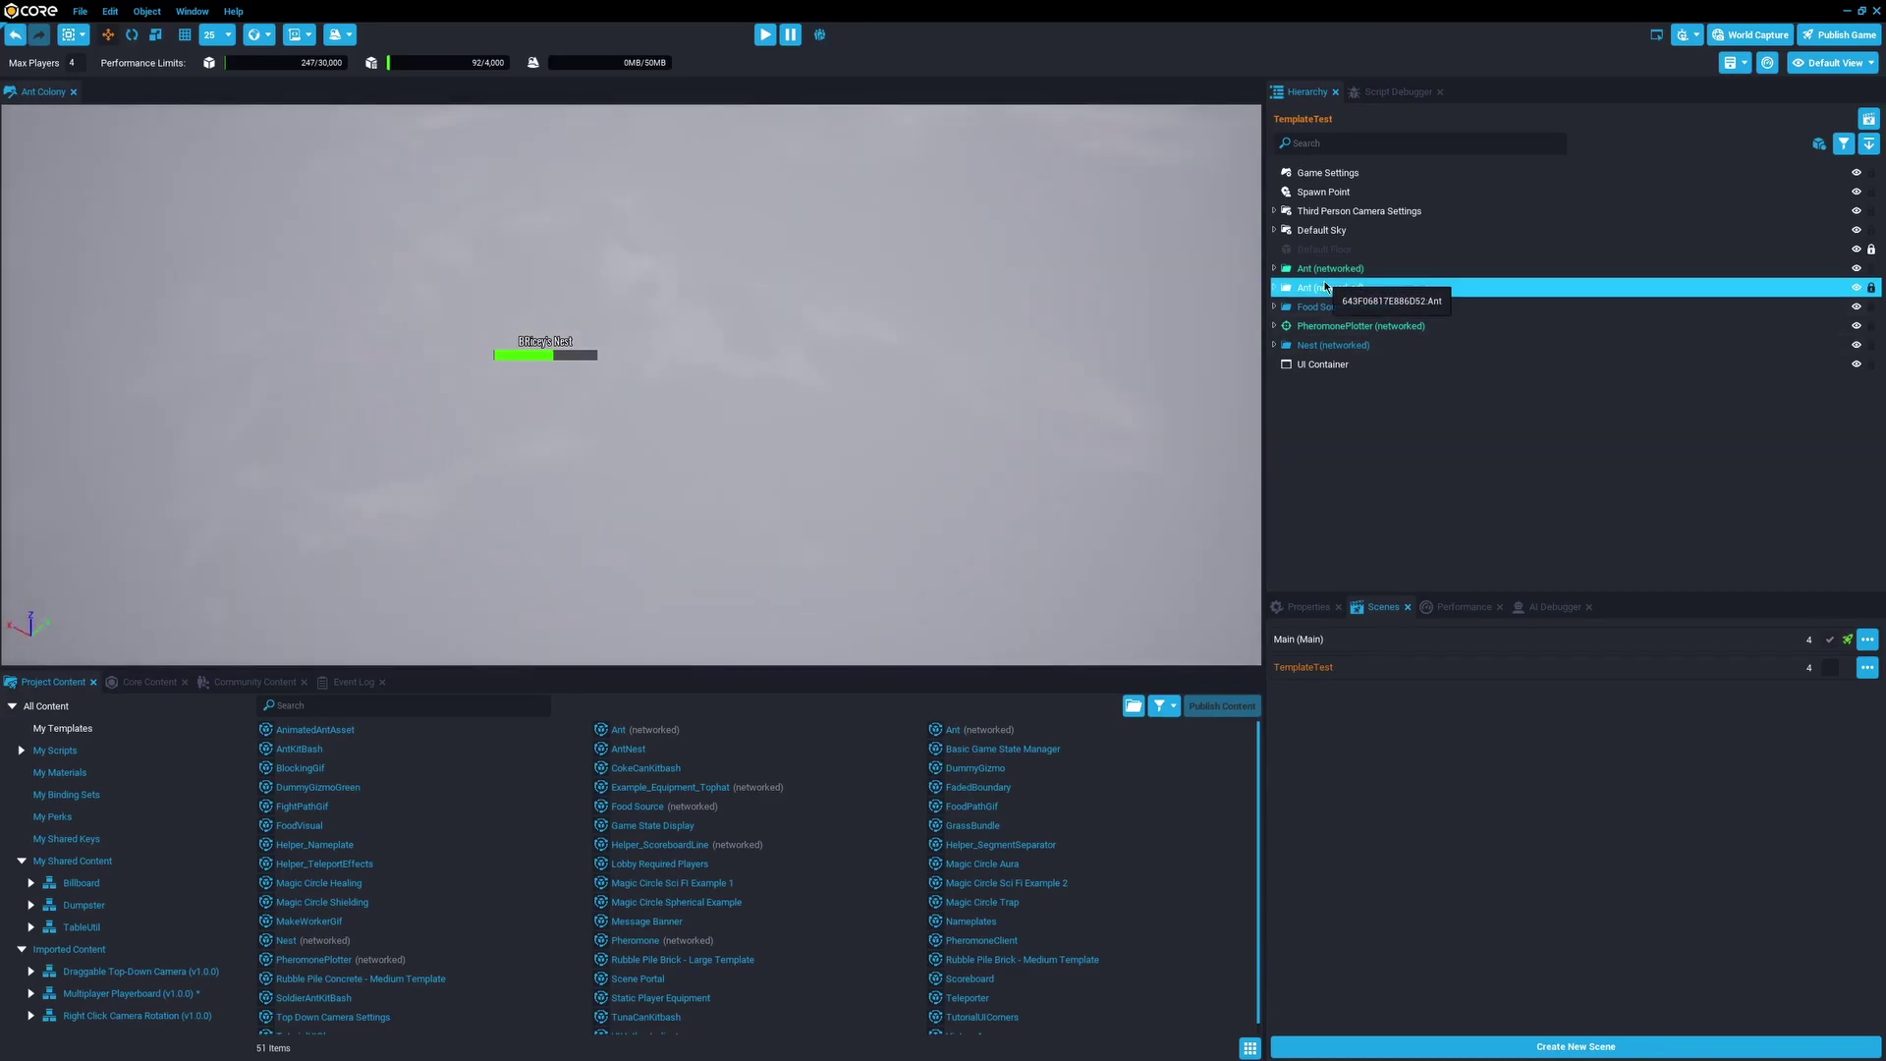
{"action": "right_click_drag", "start_coordinate": [1038, 397], "coordinate": [1083, 294]}
{"action": "key", "text": "w"}
{"action": "key", "text": "a"}
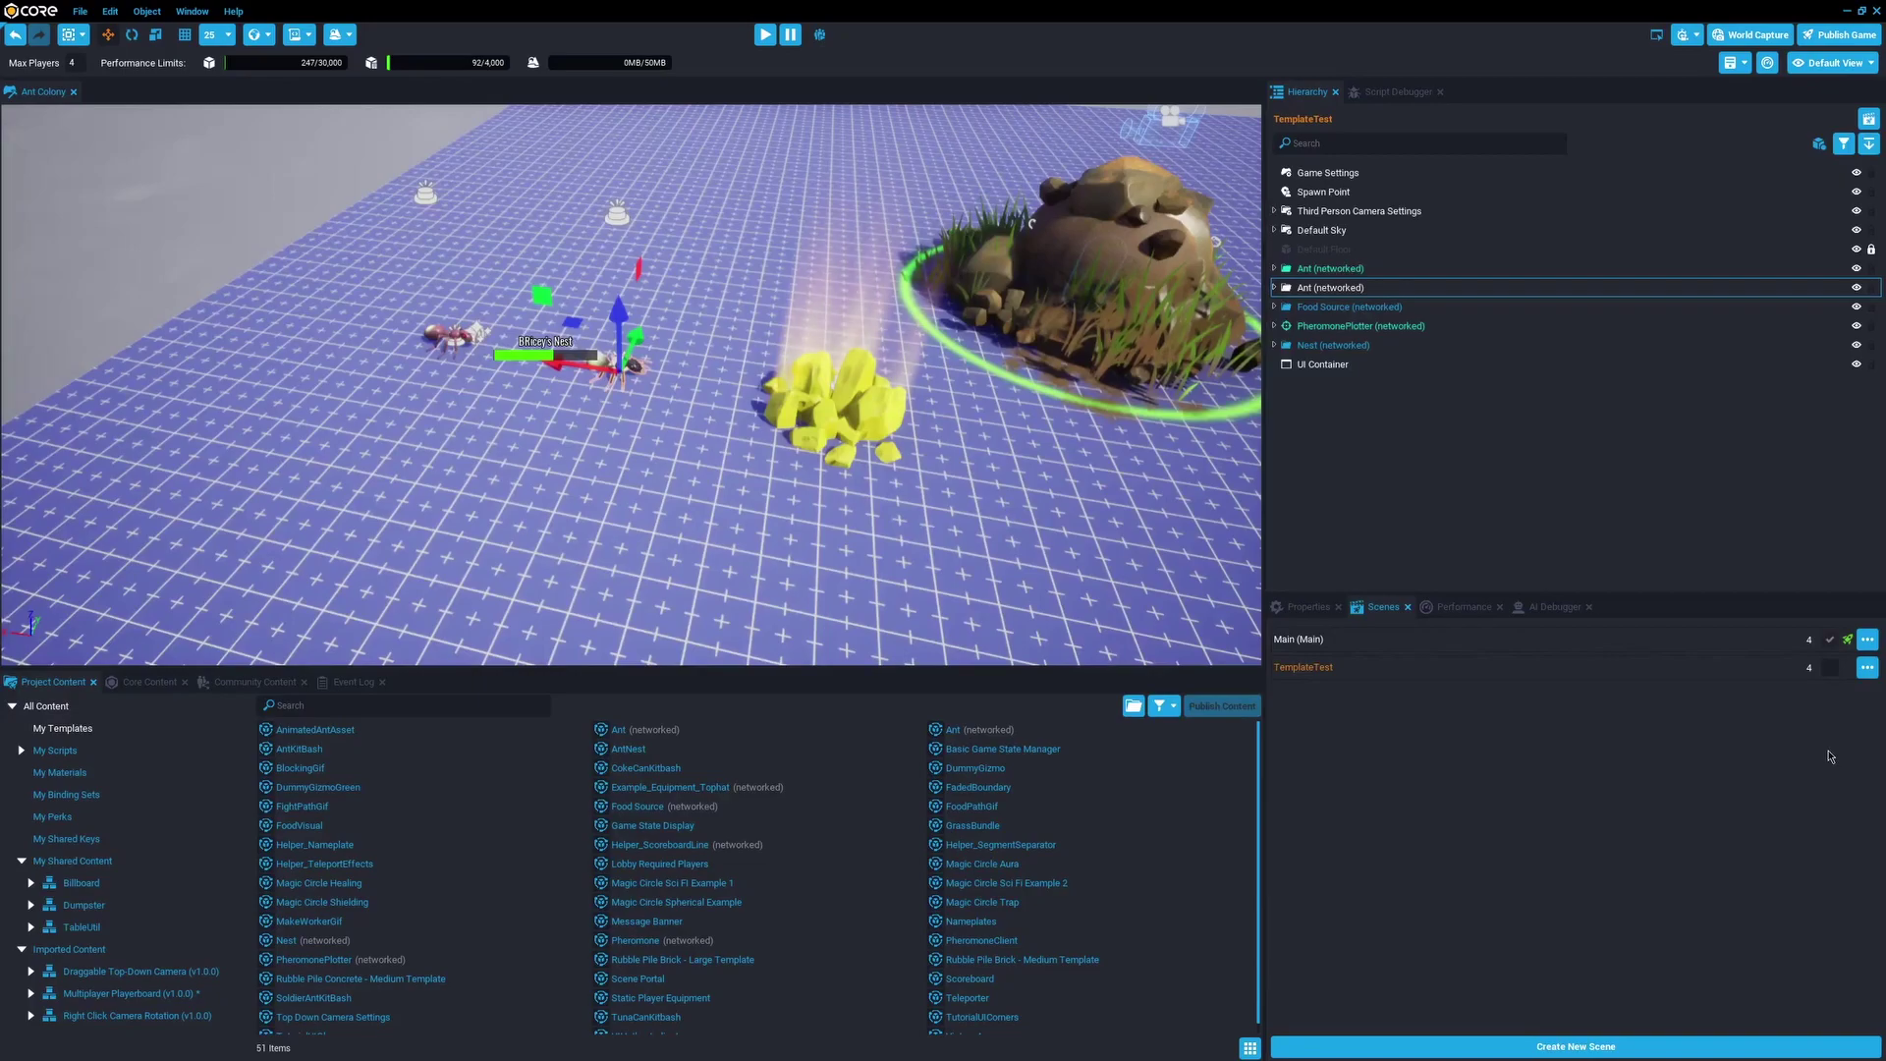
Examine the two ants, the food source and the nest in the TemplateTest scene from several viewpoints.
{"action": "right_click_drag", "start_coordinate": [1032, 400], "coordinate": [1154, 359]}
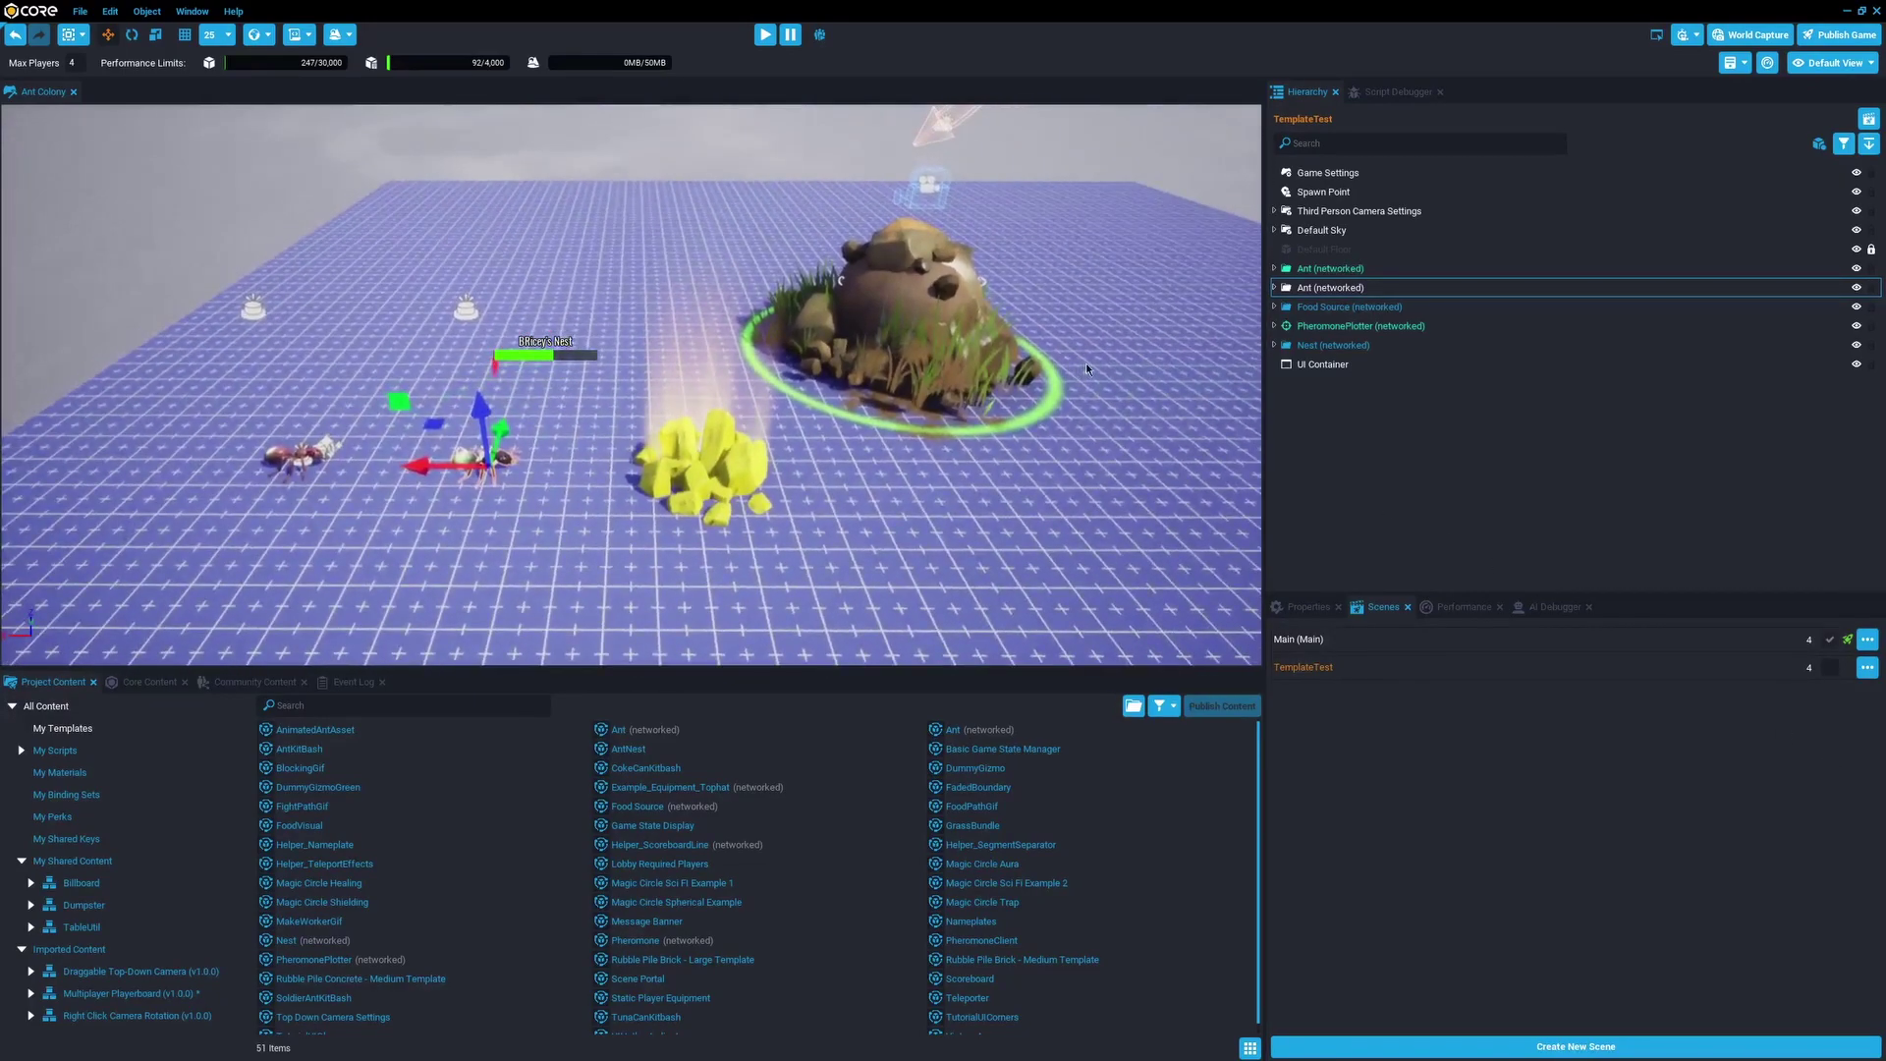
{"action": "key", "text": "w"}
{"action": "mouse_move", "coordinate": [1090, 363]}
{"action": "right_mouse_down"}
{"action": "mouse_move", "coordinate": [1117, 347]}
{"action": "mouse_move", "coordinate": [1066, 355]}
{"action": "right_mouse_up"}
{"action": "key", "text": "s"}
{"action": "key", "text": "a"}
{"action": "key", "text": "w"}
{"action": "key", "text": "d"}
{"action": "key", "text": "d"}
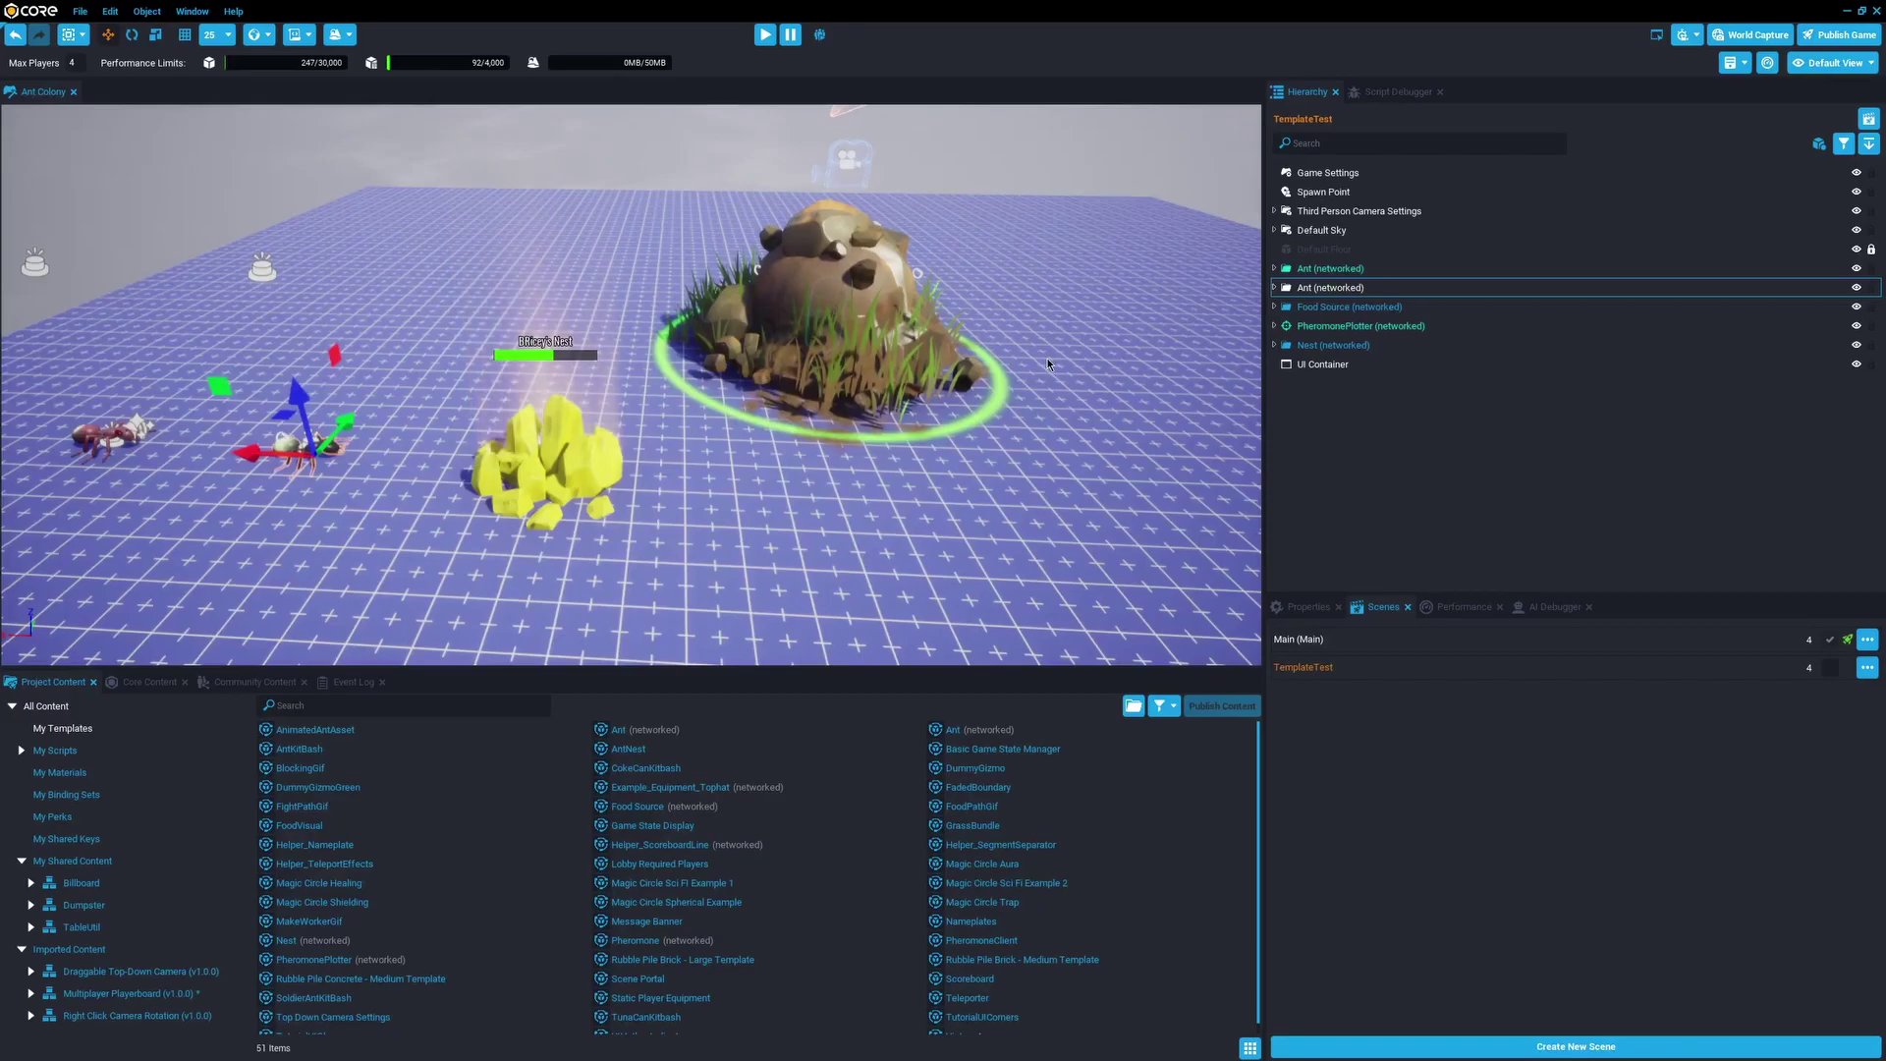
{"action": "key", "text": "a"}
{"action": "key", "text": "w"}
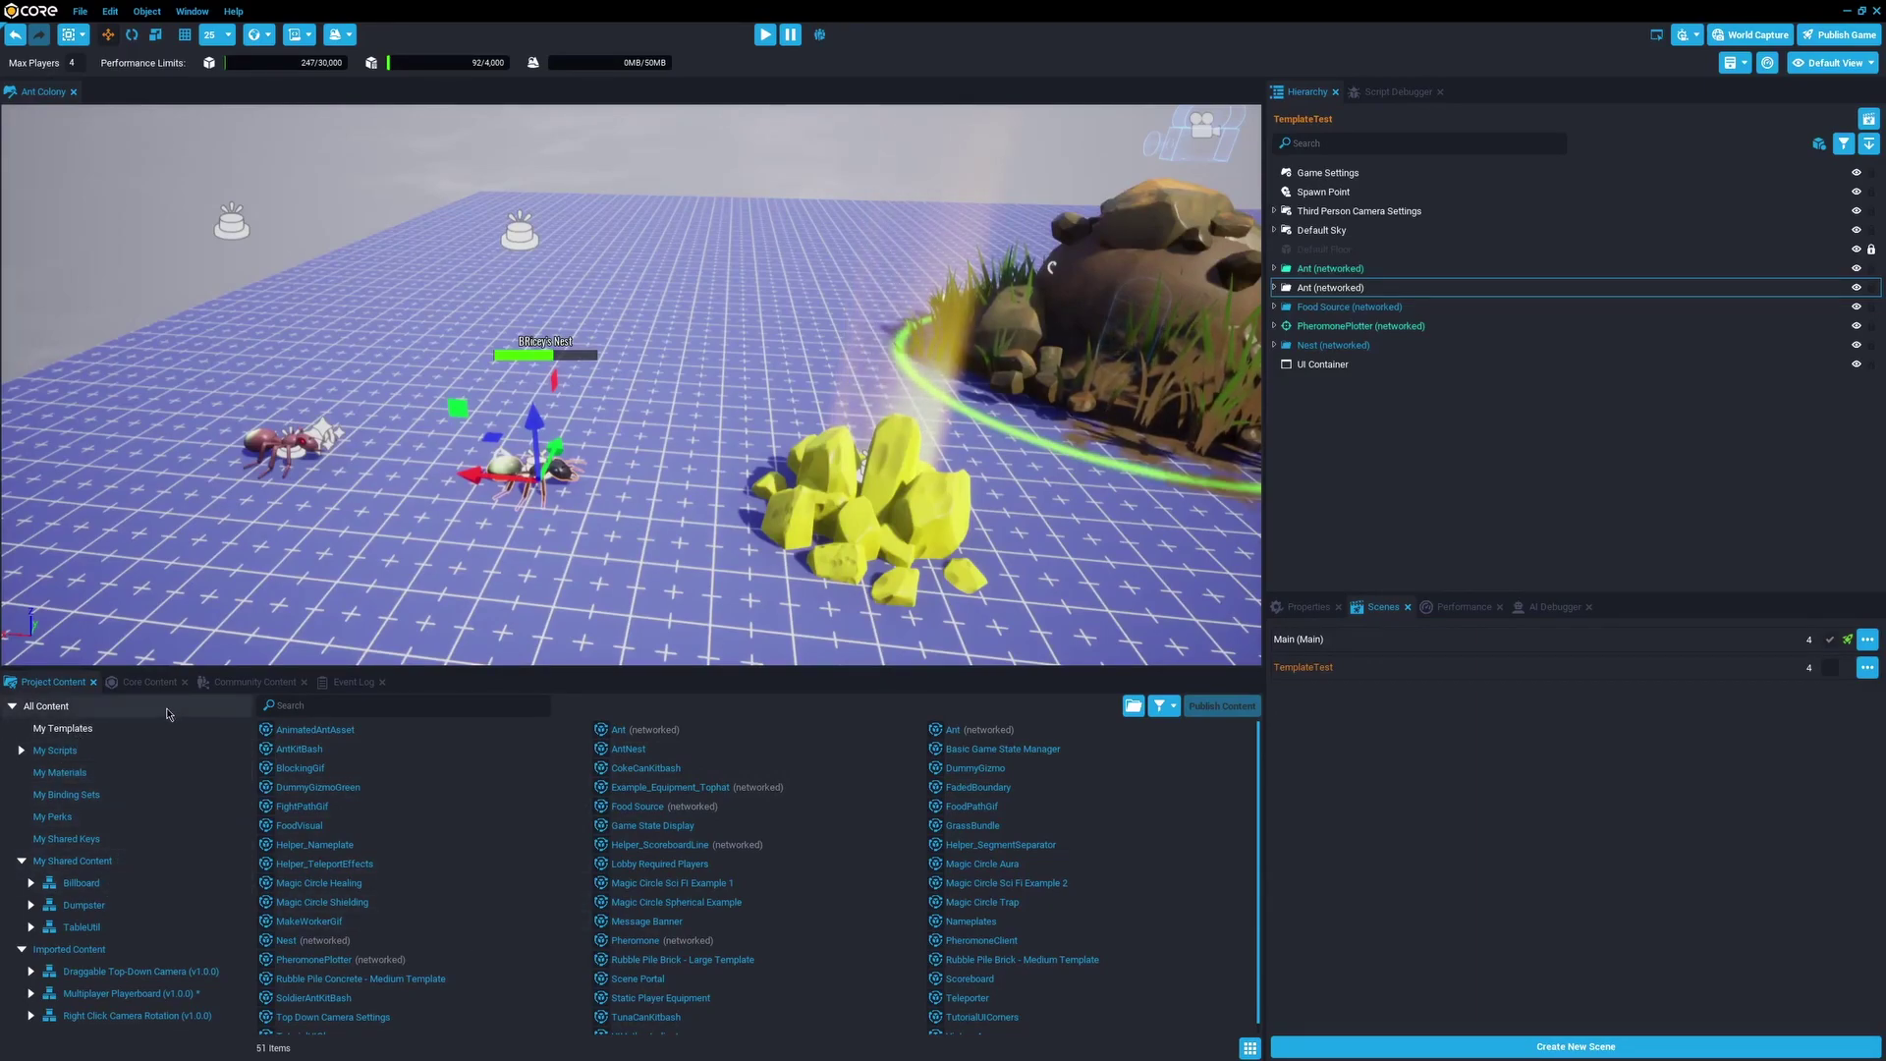
Open the NPC AI Kit in the community content and read its details and summary.
{"action": "left_click", "coordinate": [213, 685]}
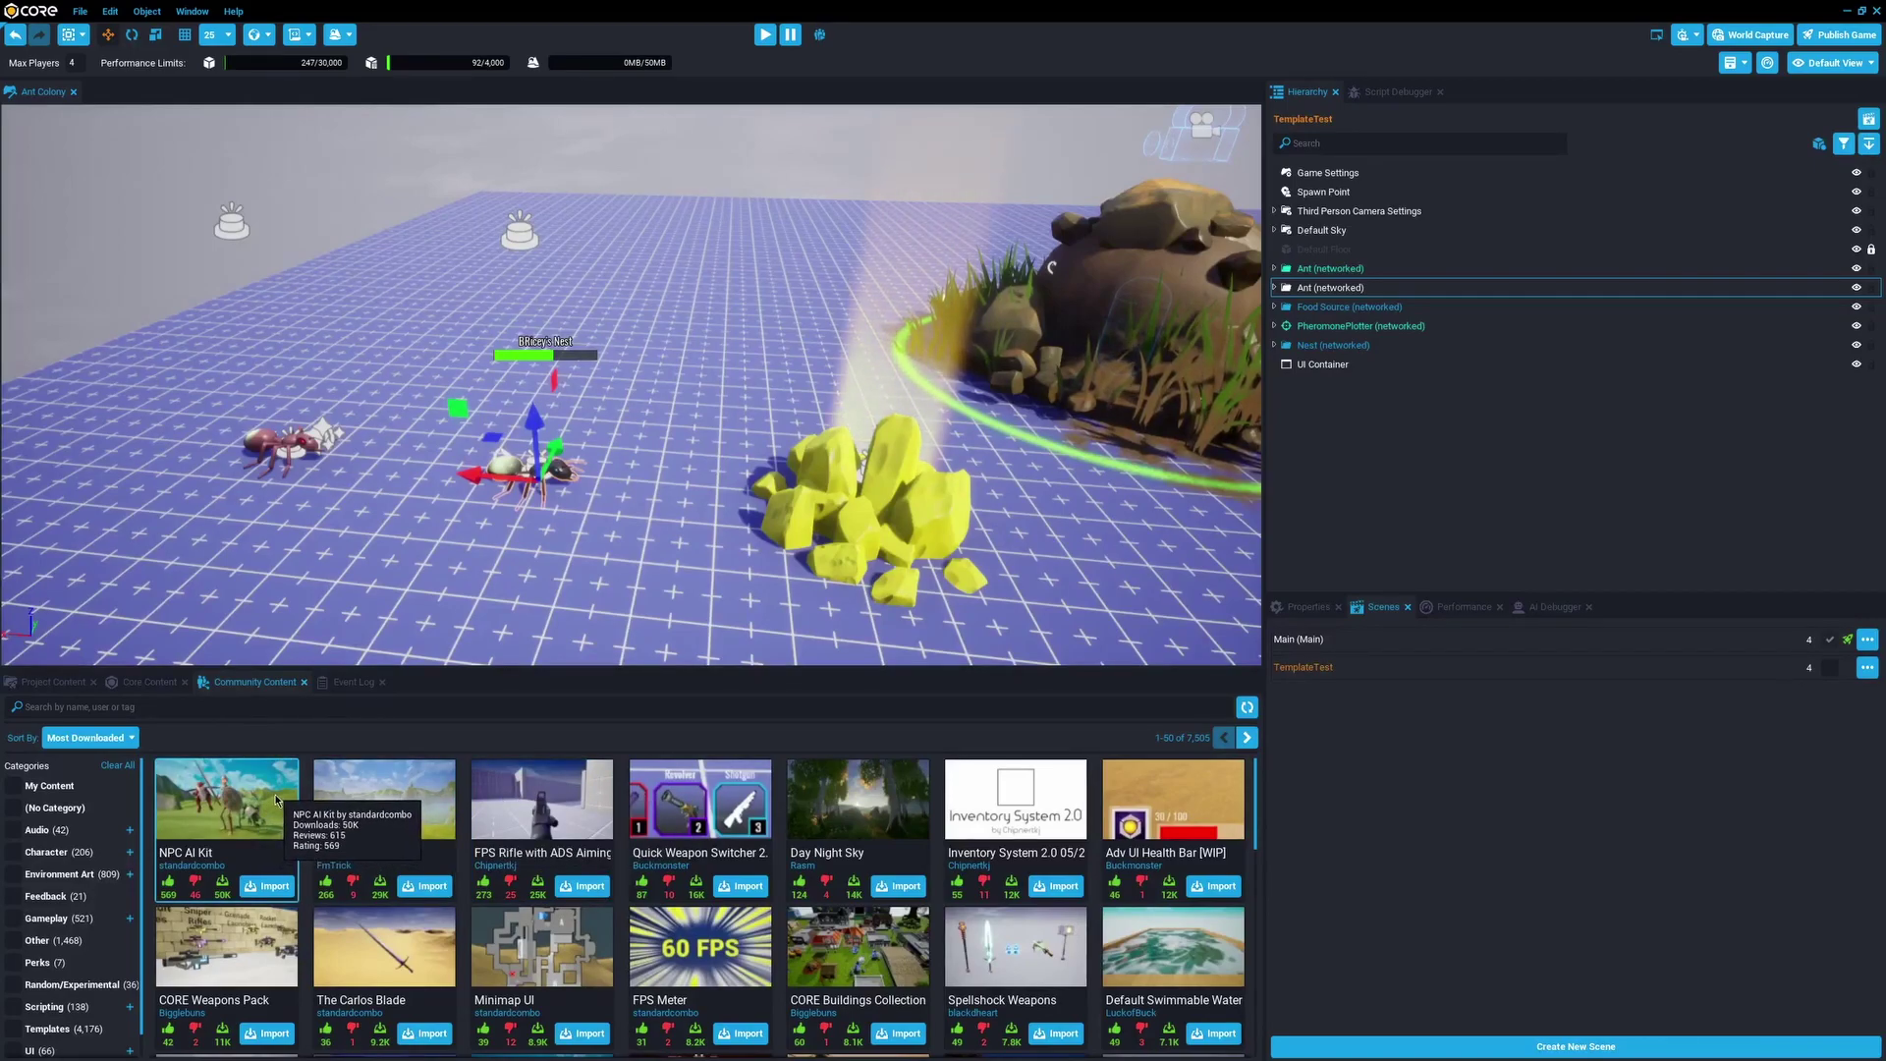
{"action": "left_click", "coordinate": [226, 828]}
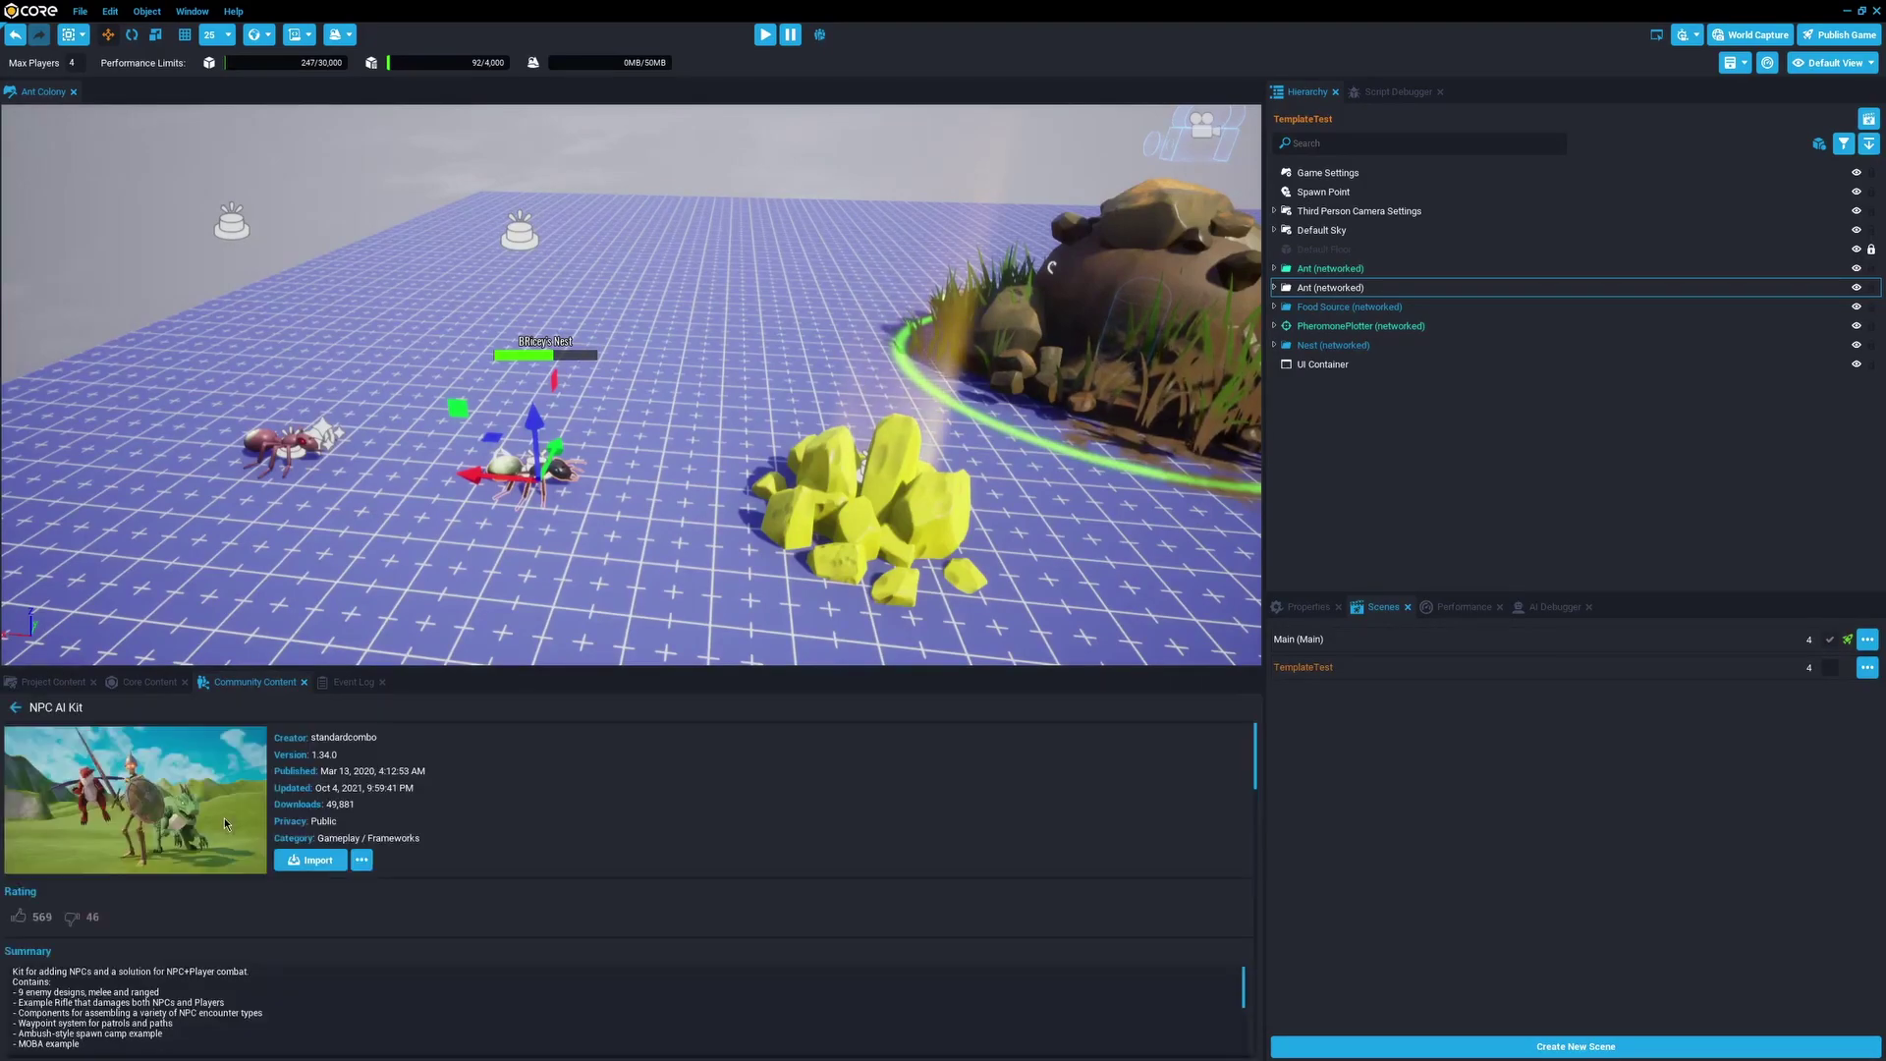
{"action": "scroll", "coordinate": [229, 816], "scroll_direction": "down", "scroll_amount": 1}
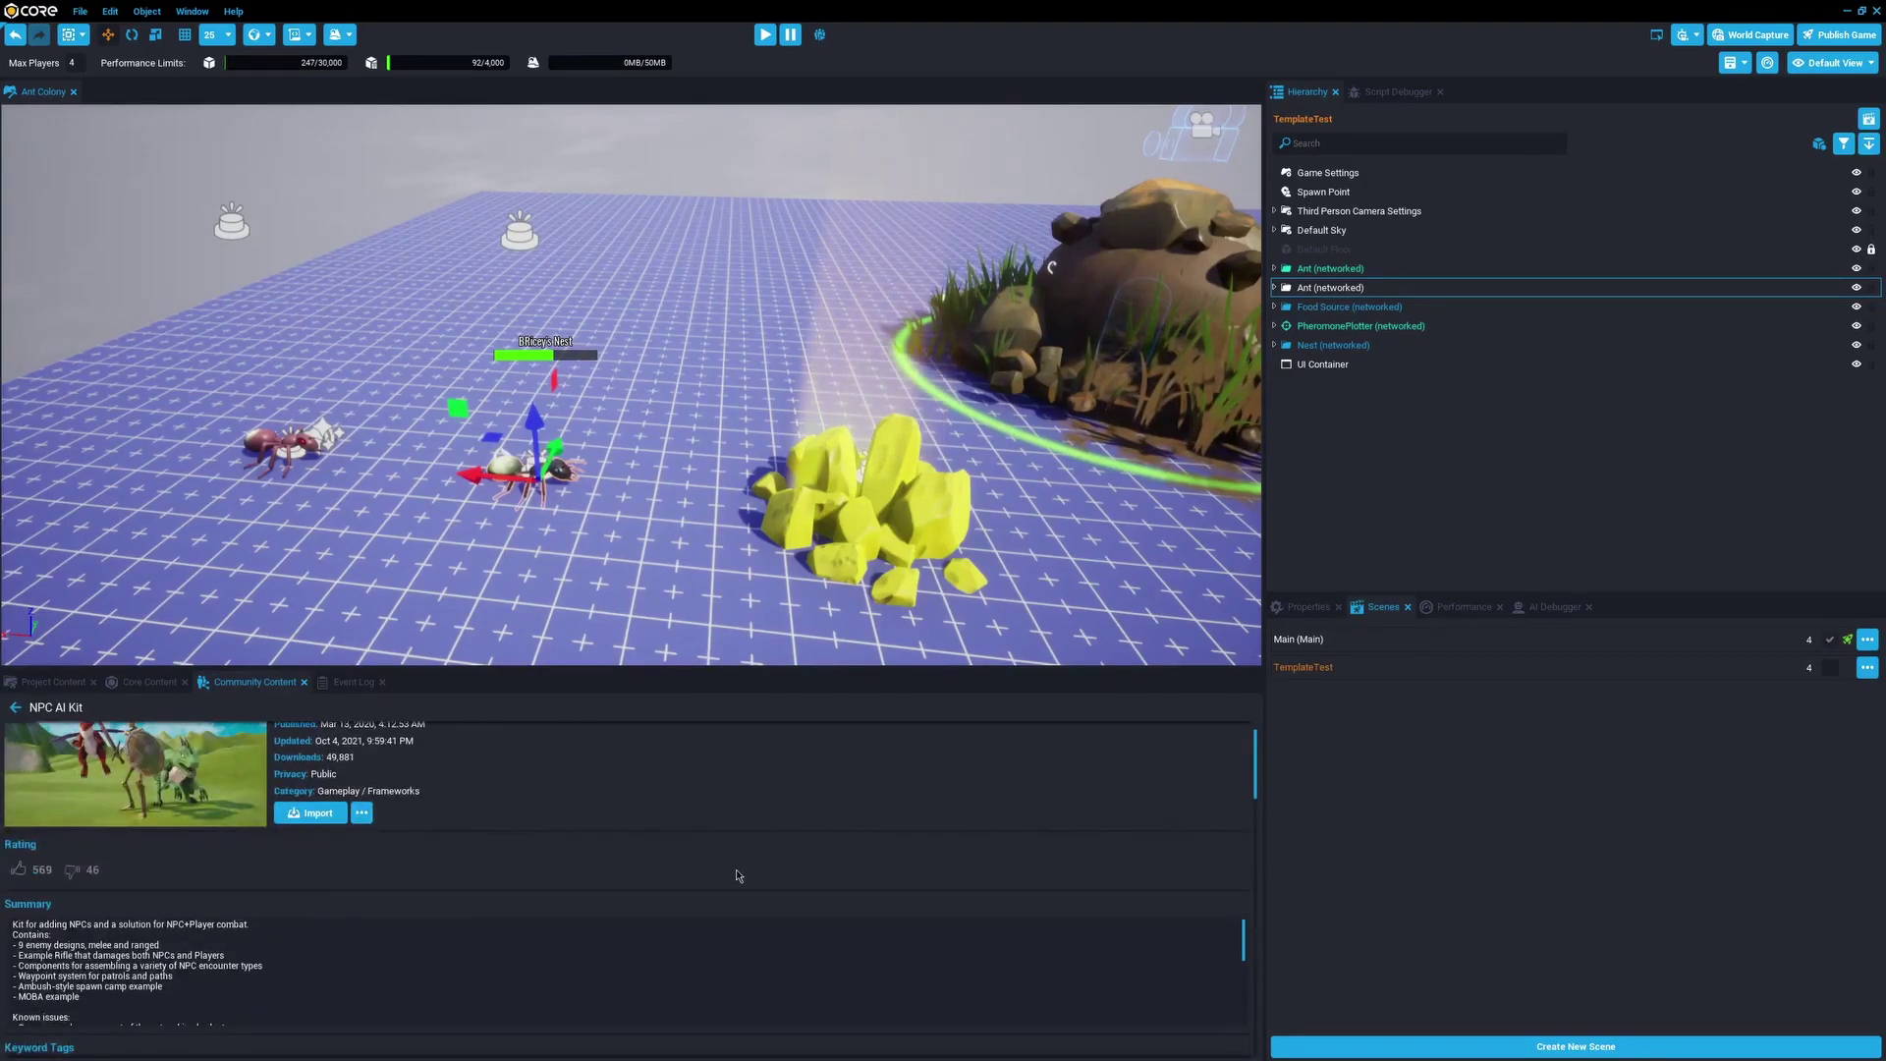
{"action": "scroll", "coordinate": [738, 875], "scroll_direction": "down", "scroll_amount": 2}
{"action": "scroll", "coordinate": [641, 825], "scroll_direction": "up", "scroll_amount": 3}
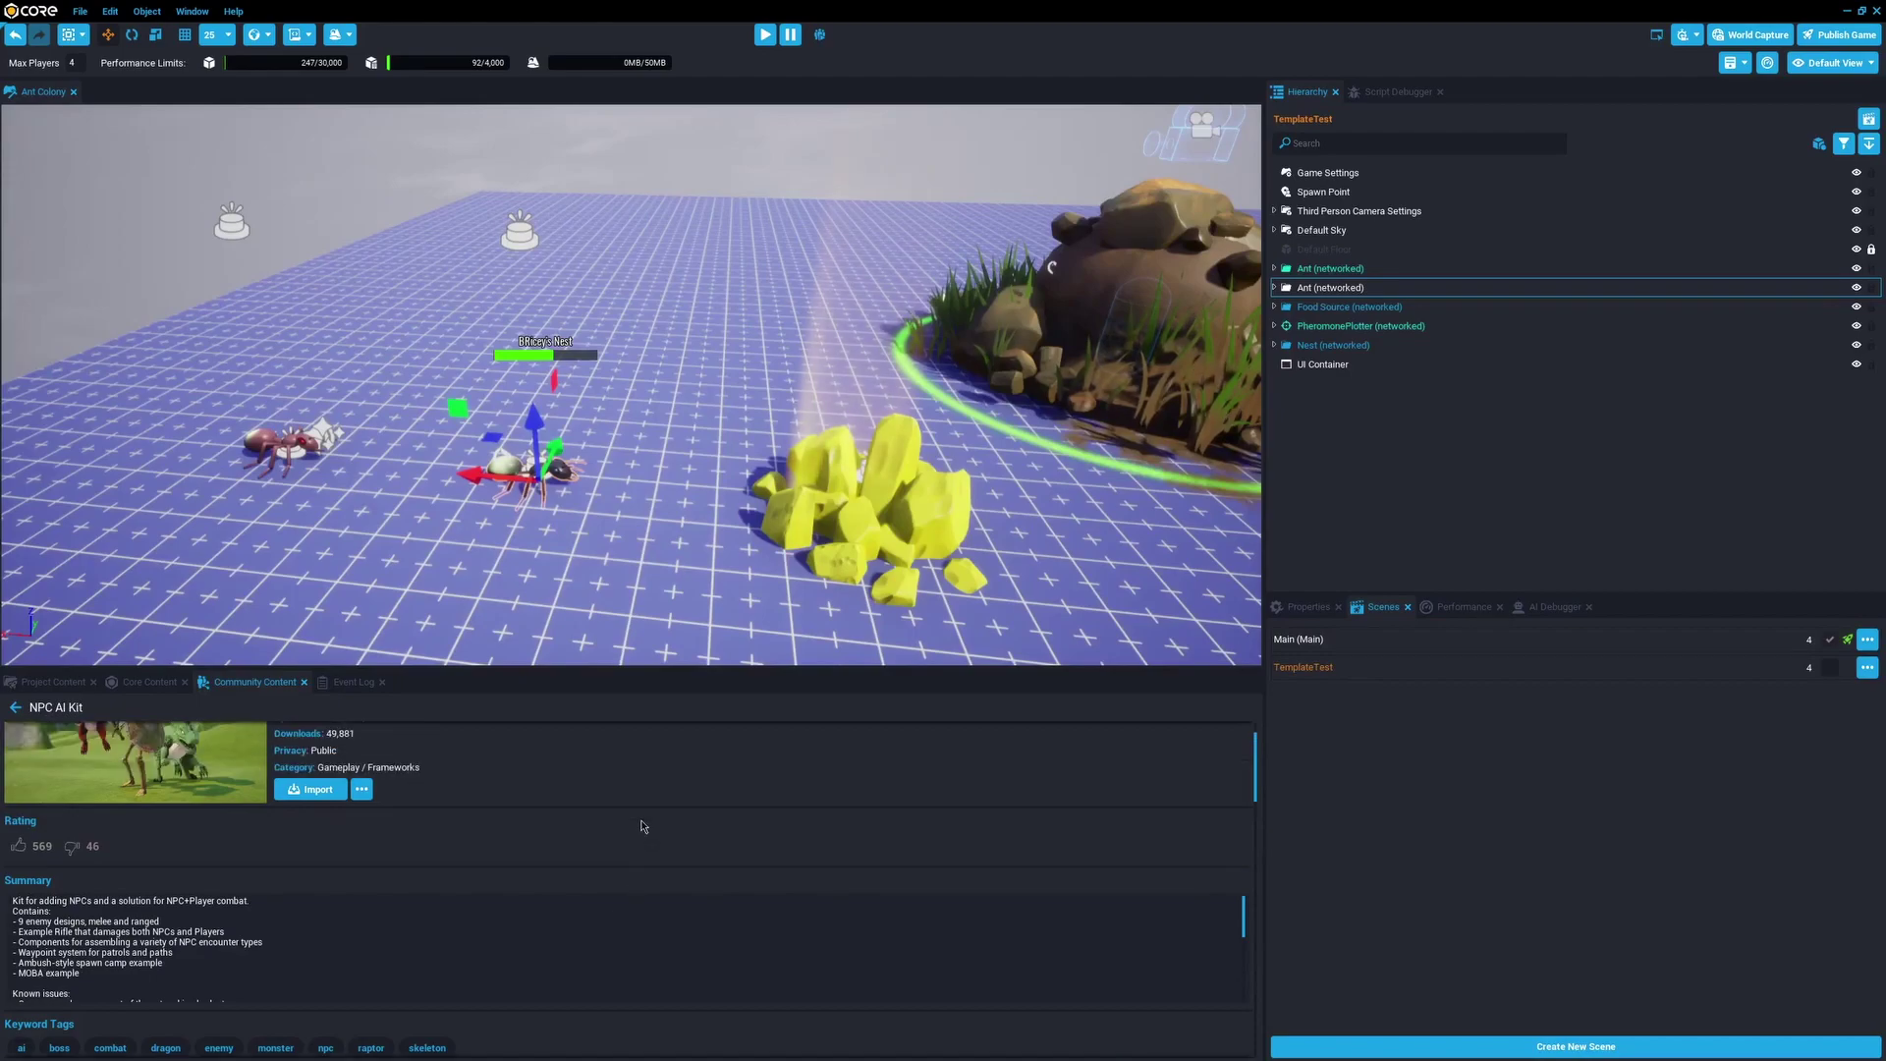
Return to the community content list and browse the most downloaded entries.
{"action": "left_click", "coordinate": [17, 709]}
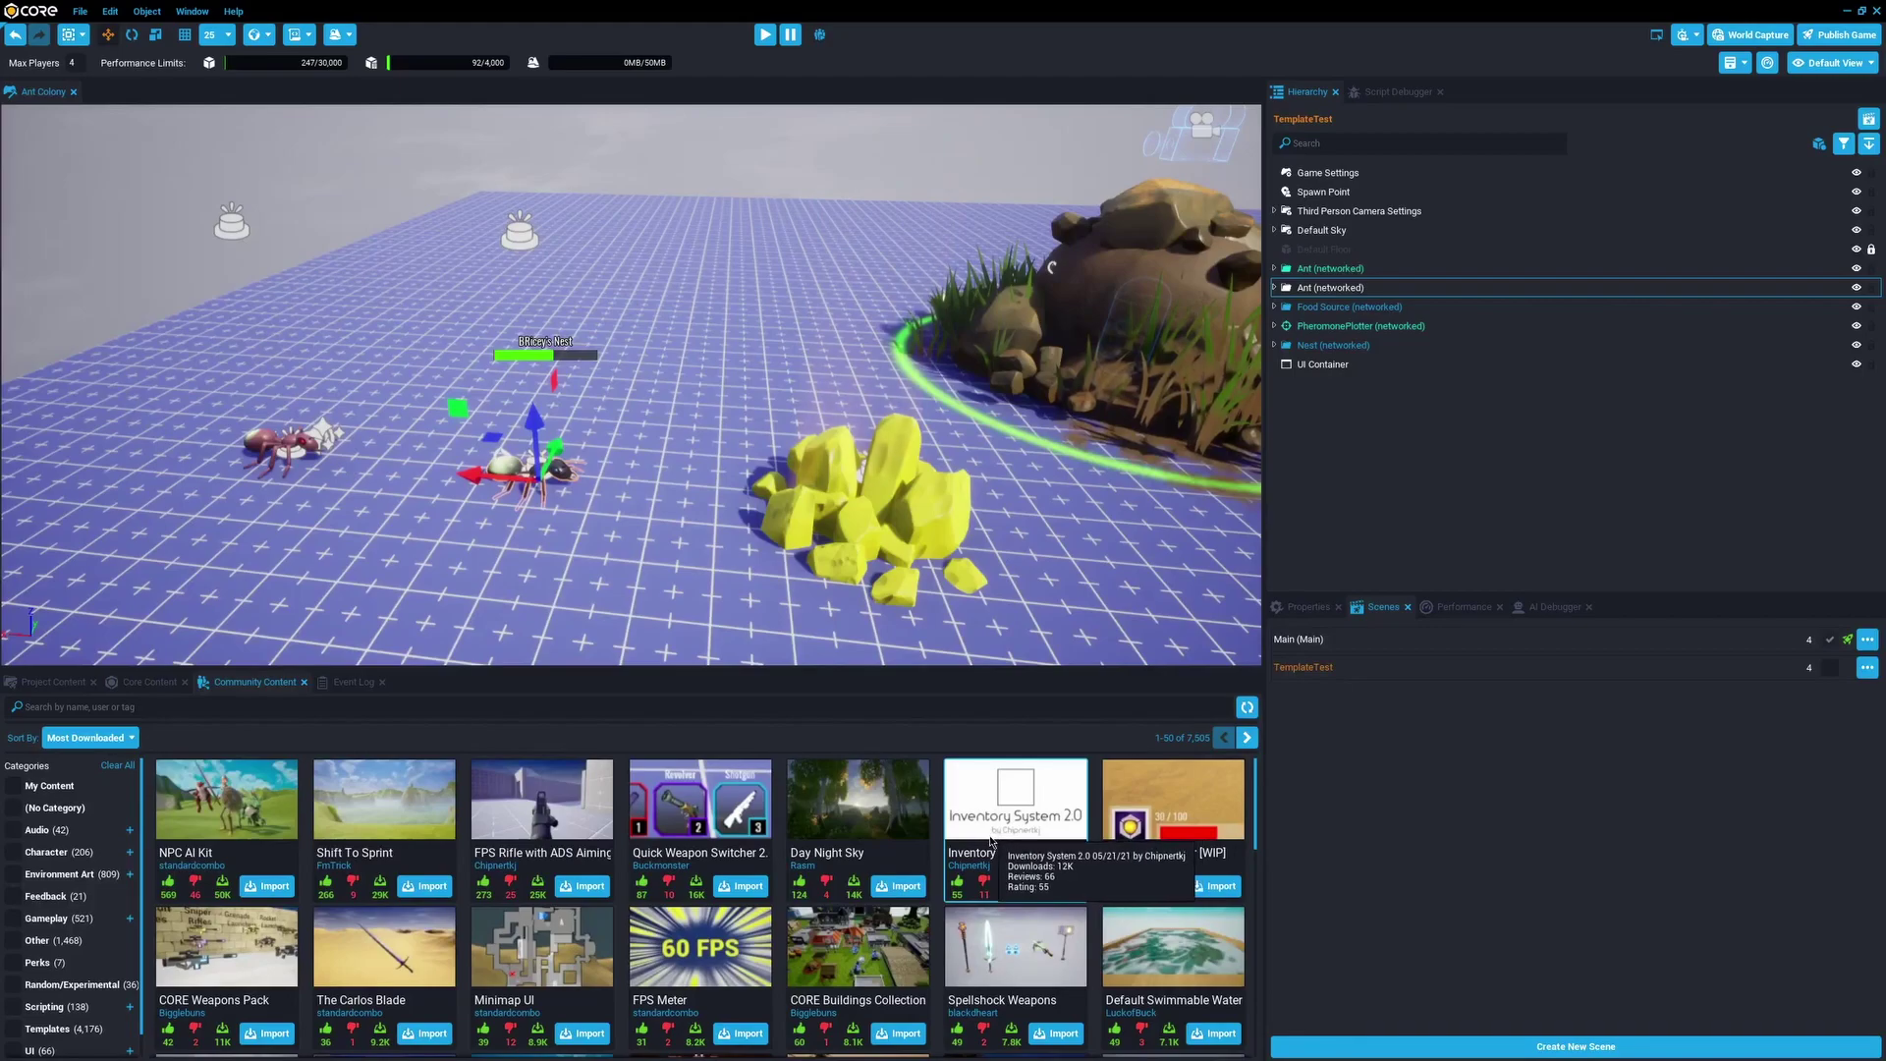
{"action": "scroll", "coordinate": [972, 845], "scroll_direction": "down", "scroll_amount": 3}
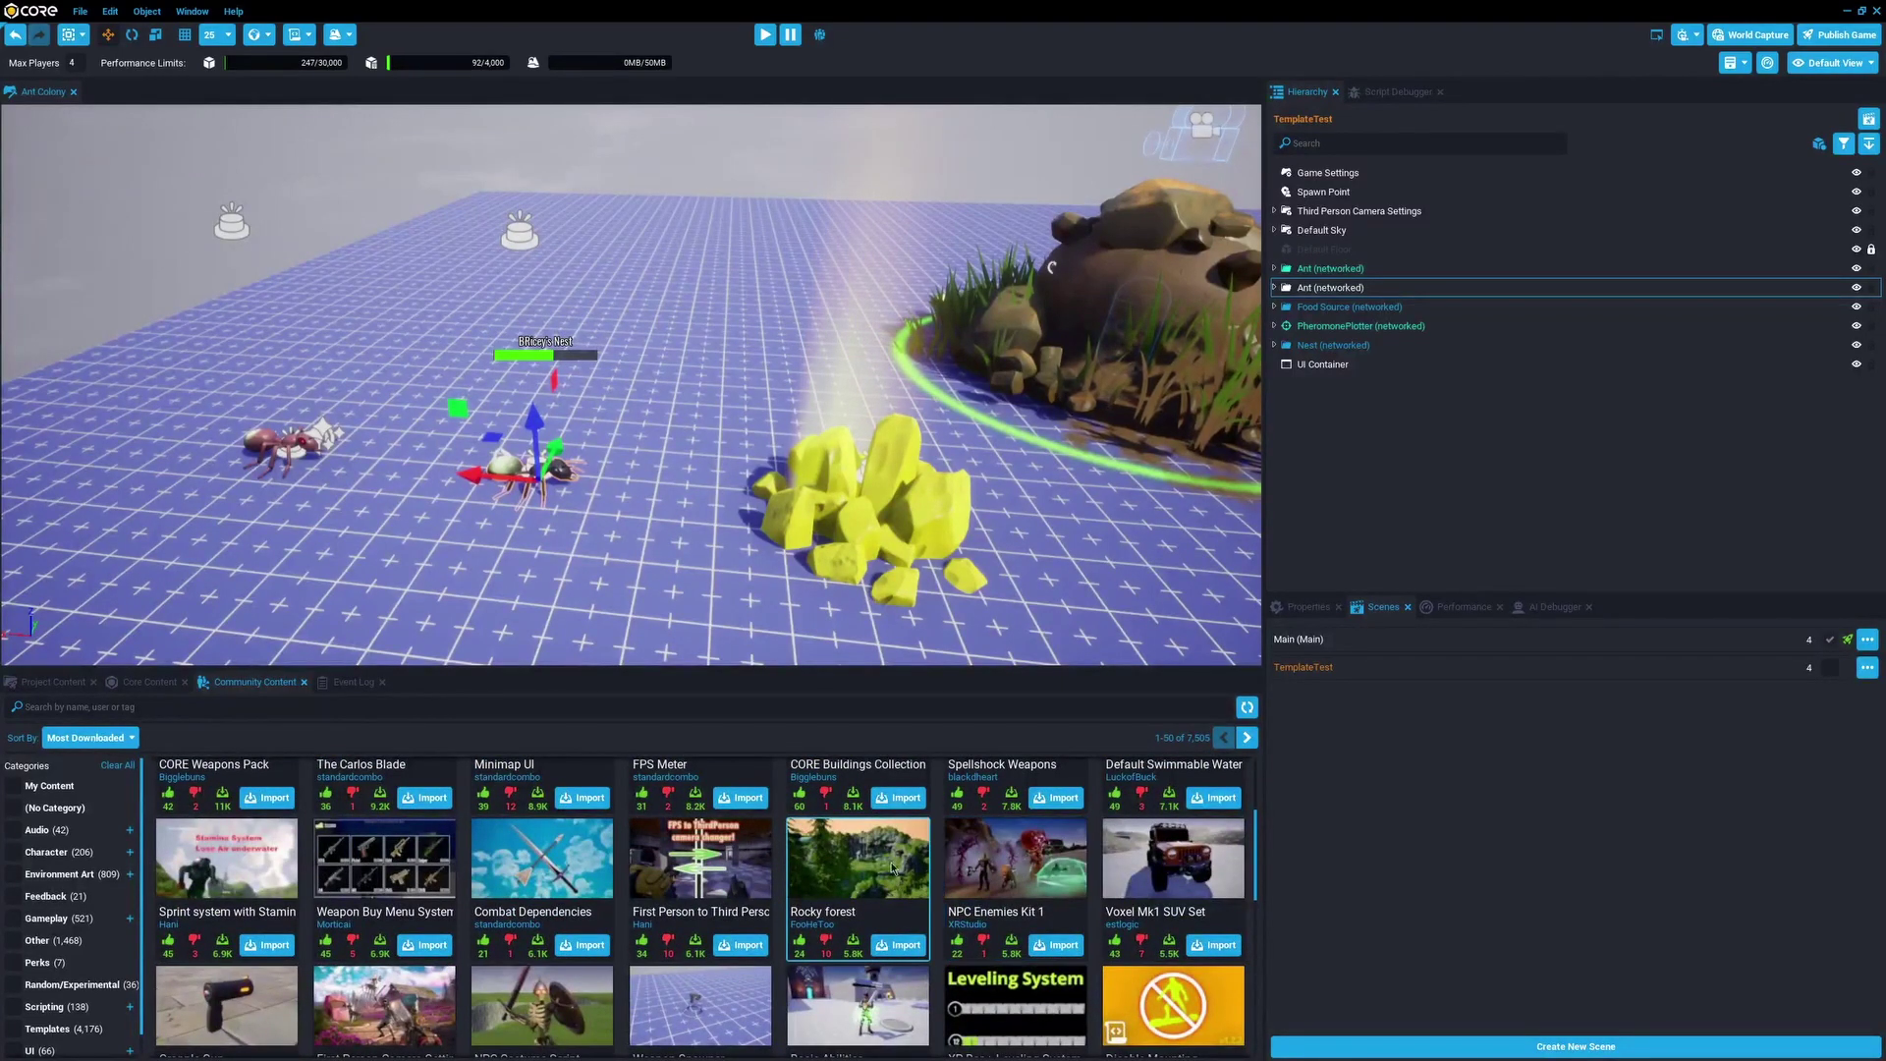
{"action": "scroll", "coordinate": [923, 854], "scroll_direction": "up", "scroll_amount": 3}
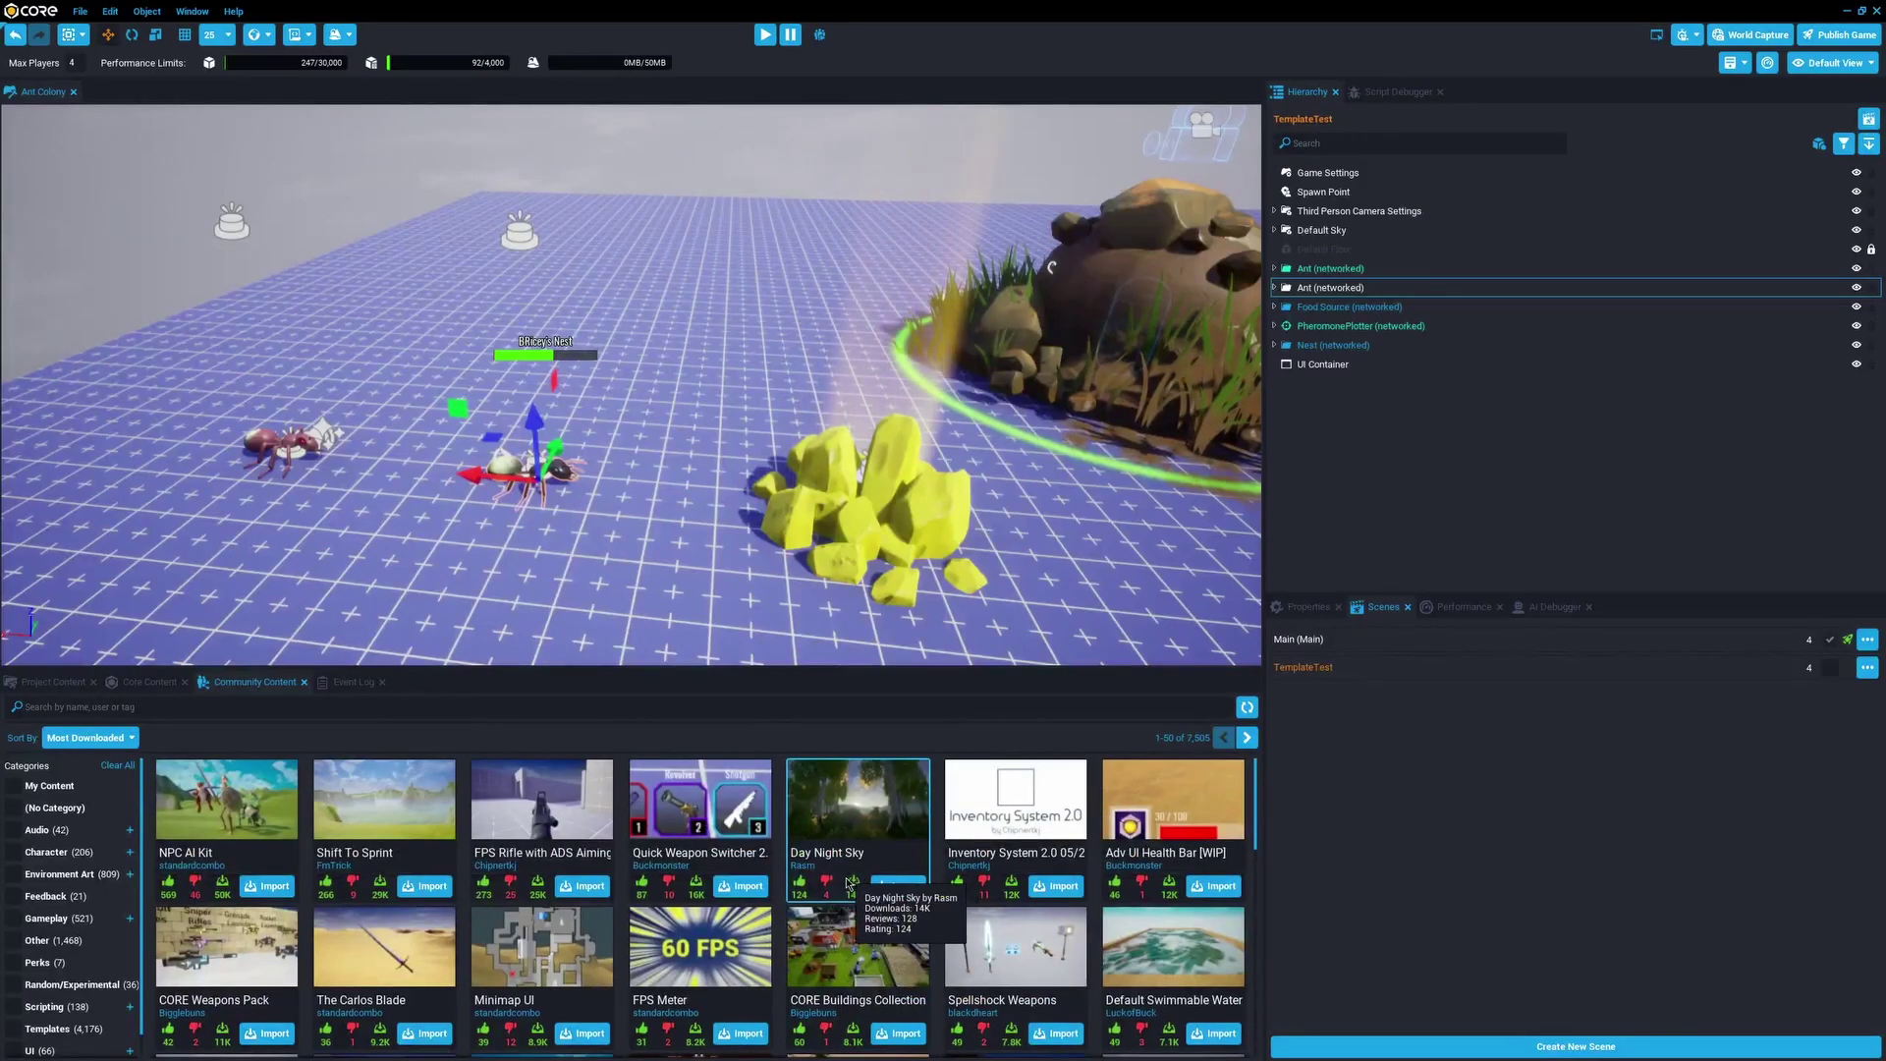
Review the second Ant's custom properties, including Speed, Type, Health, MaxHealth and Pheromones.
{"action": "left_click", "coordinate": [1356, 288]}
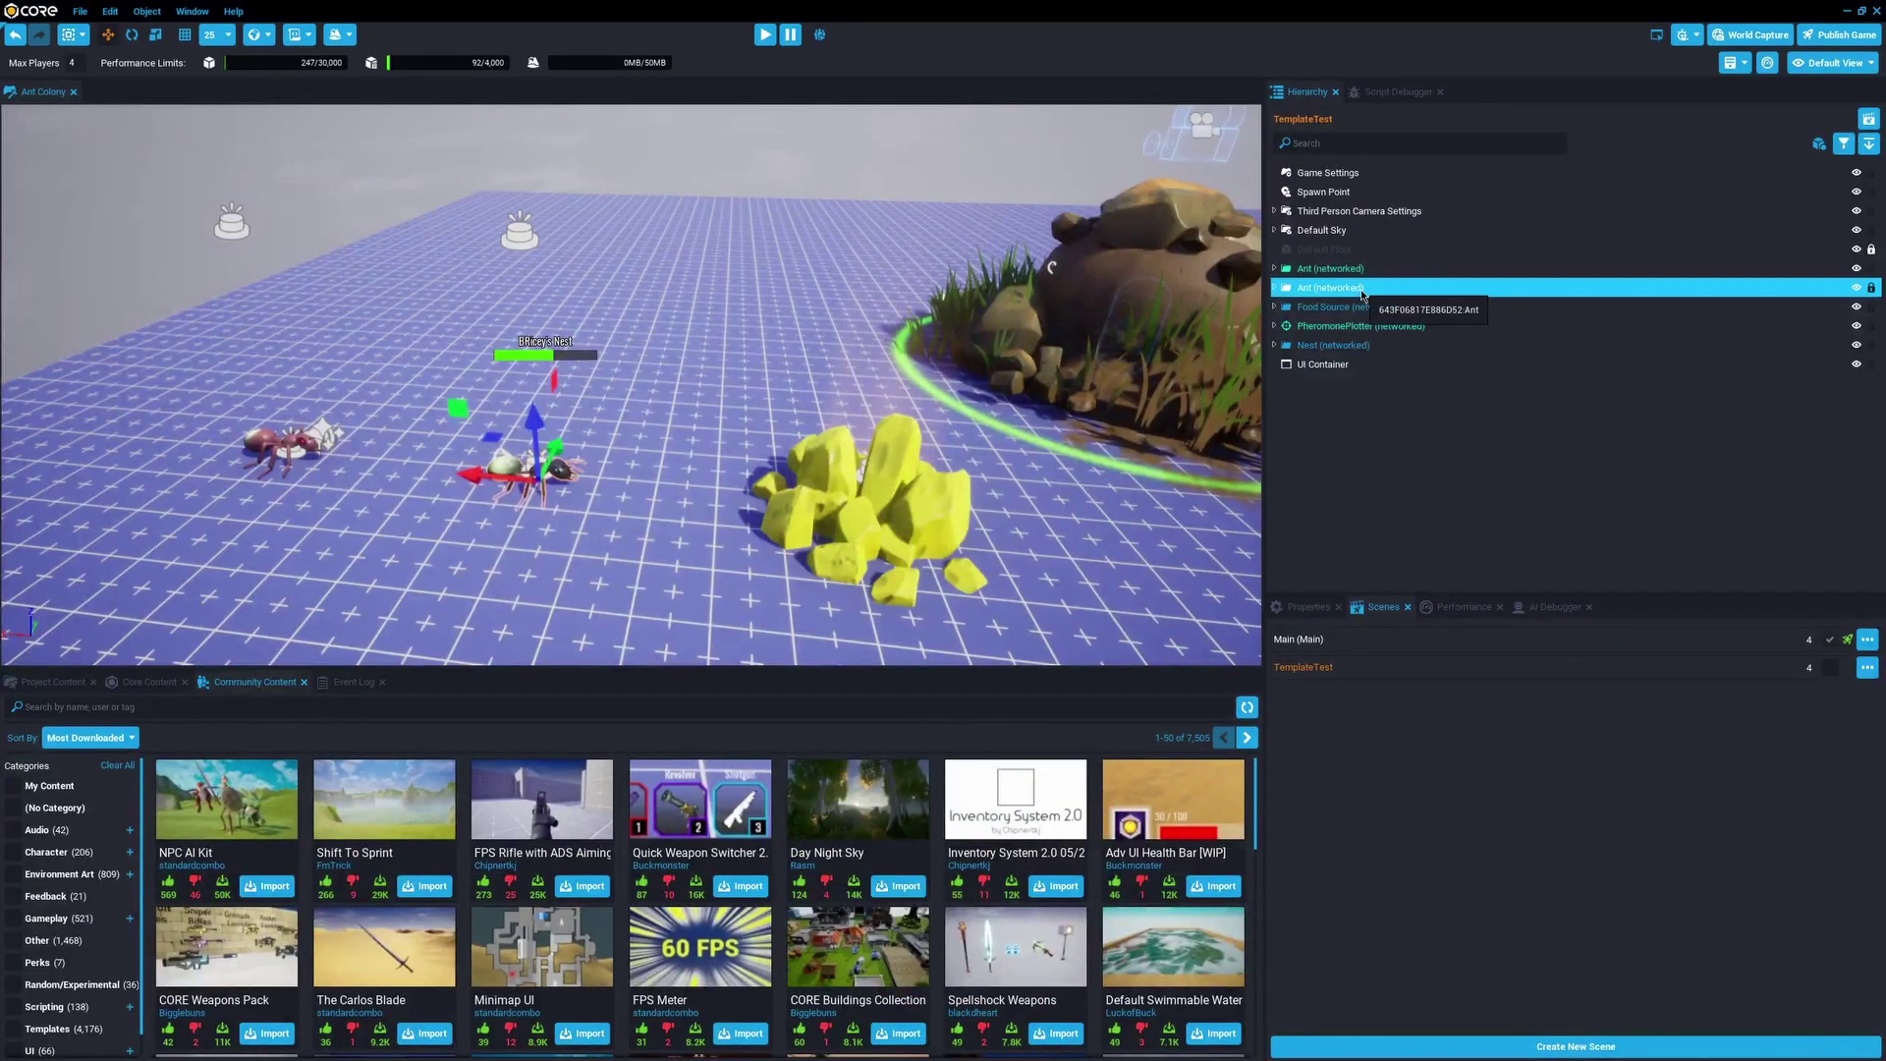
{"action": "left_click", "coordinate": [1306, 607]}
{"action": "scroll", "coordinate": [1416, 757], "scroll_direction": "down", "scroll_amount": 10}
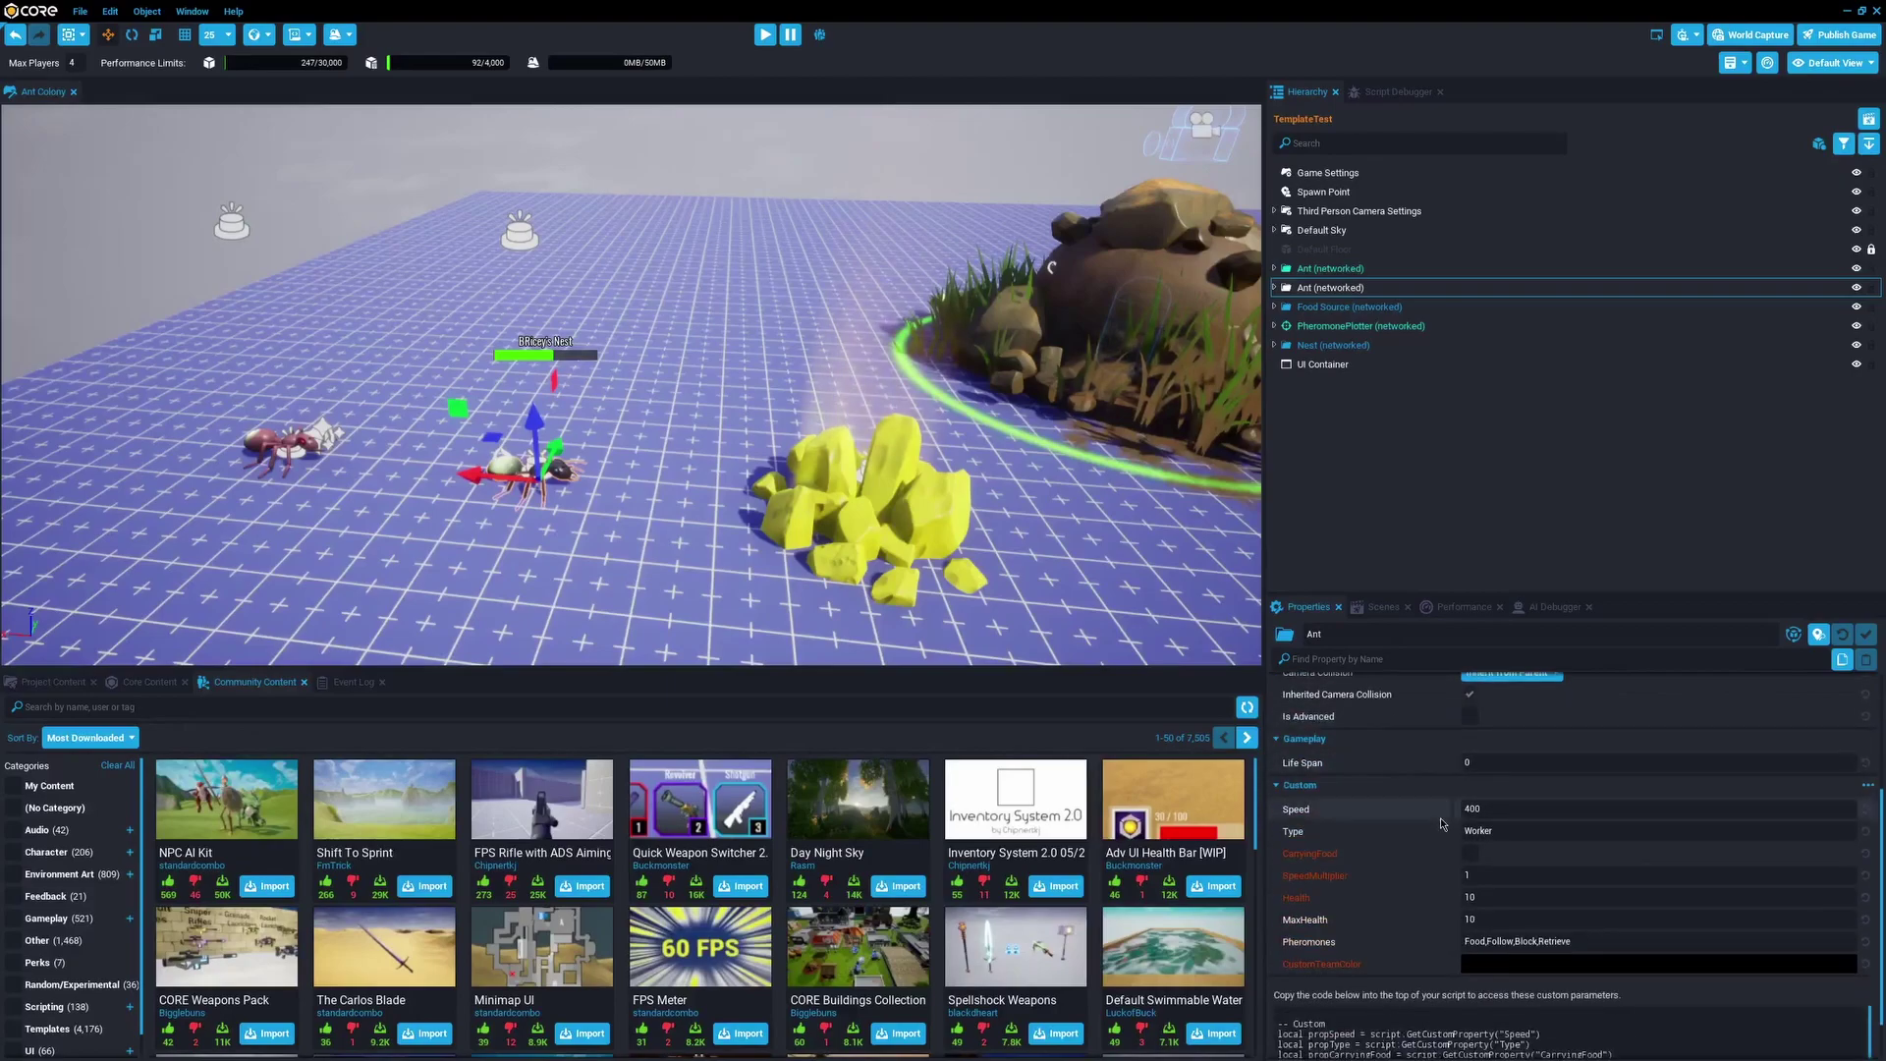
{"action": "scroll", "coordinate": [1383, 783], "scroll_direction": "down", "scroll_amount": 2}
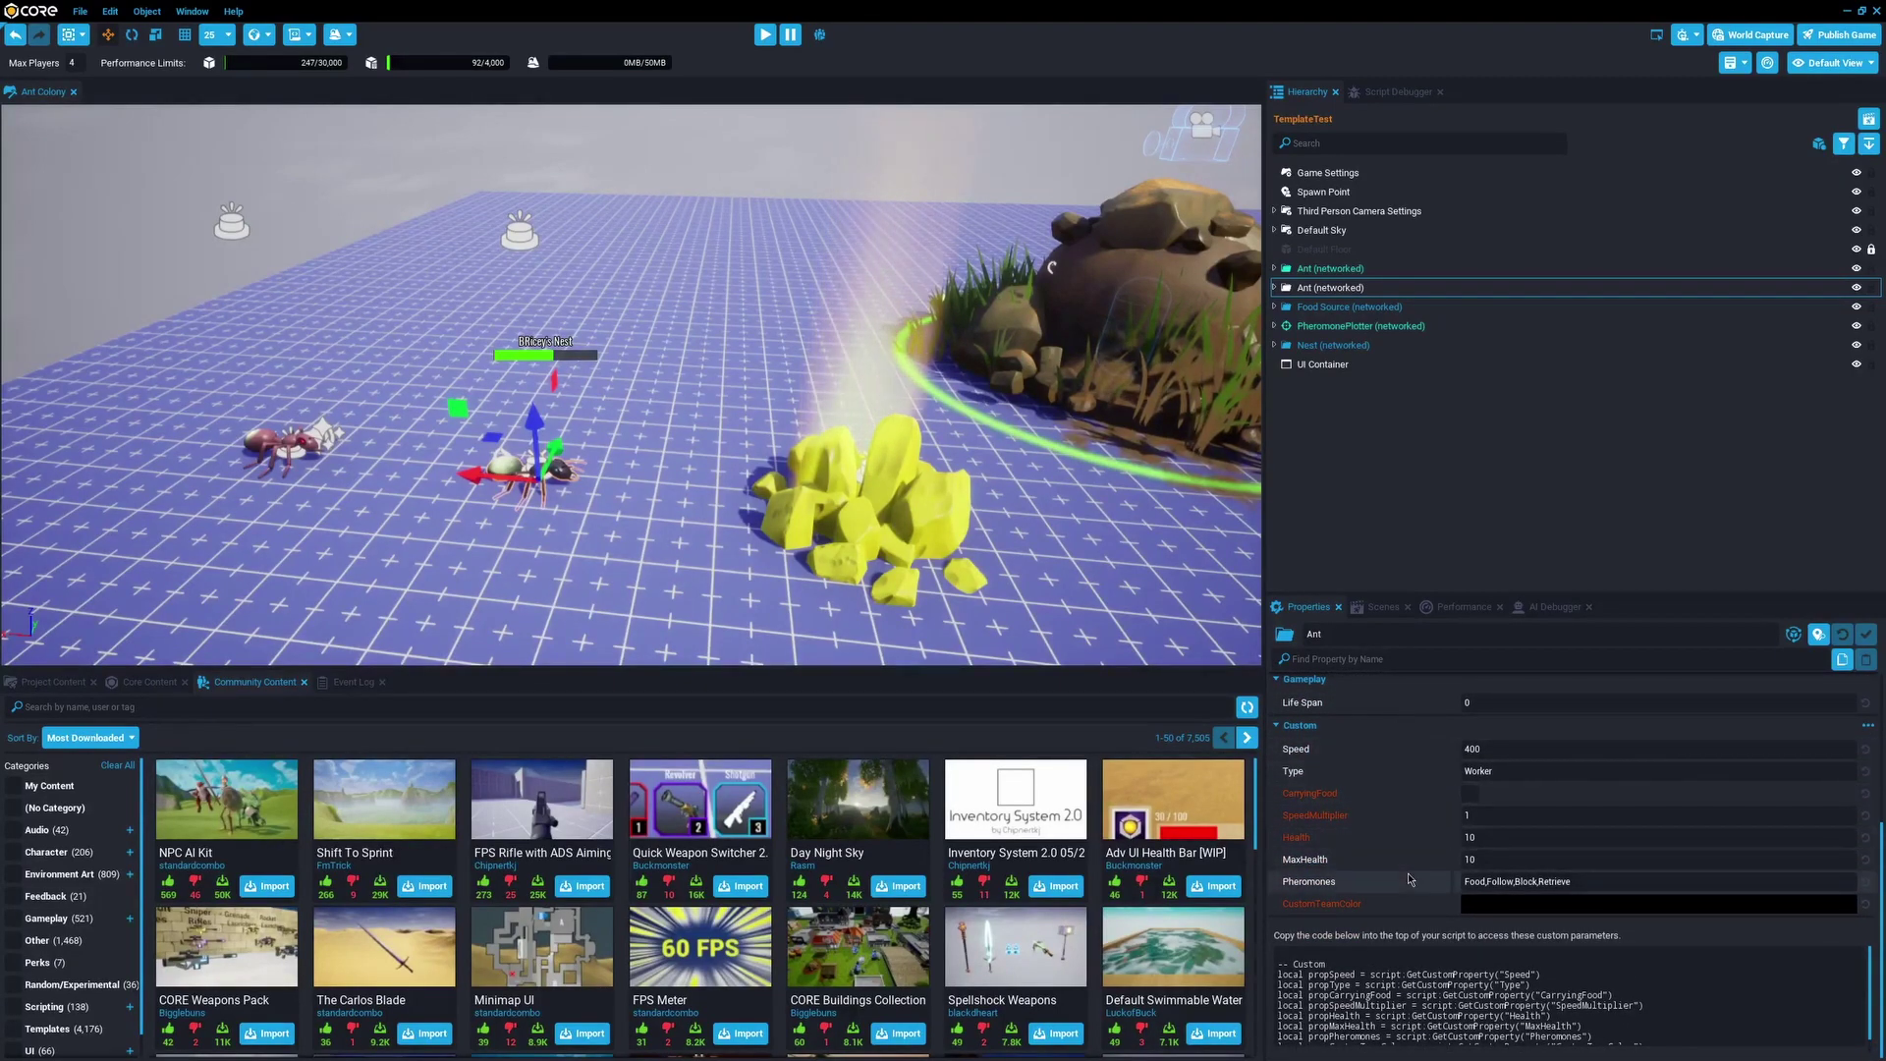
{"action": "left_click", "coordinate": [1524, 891]}
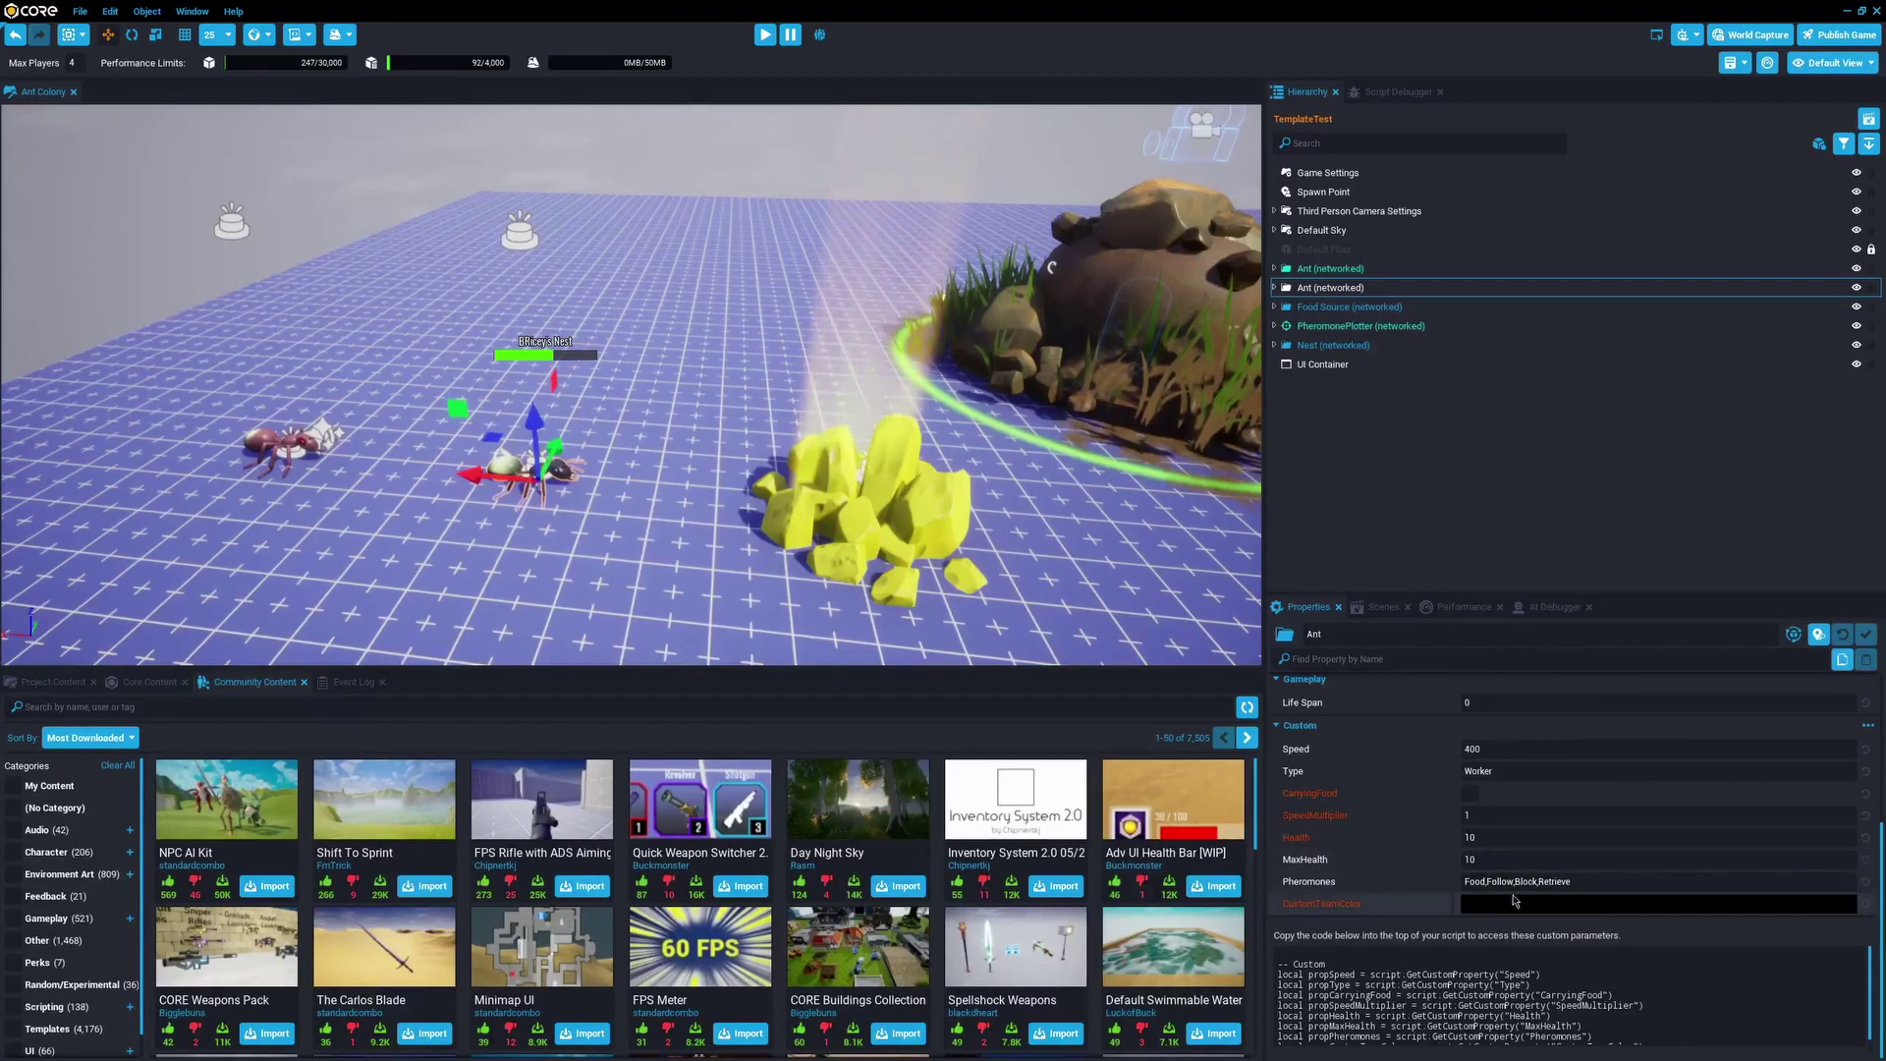
{"action": "left_click", "coordinate": [1556, 857]}
{"action": "scroll", "coordinate": [1555, 854], "scroll_direction": "up", "scroll_amount": 1}
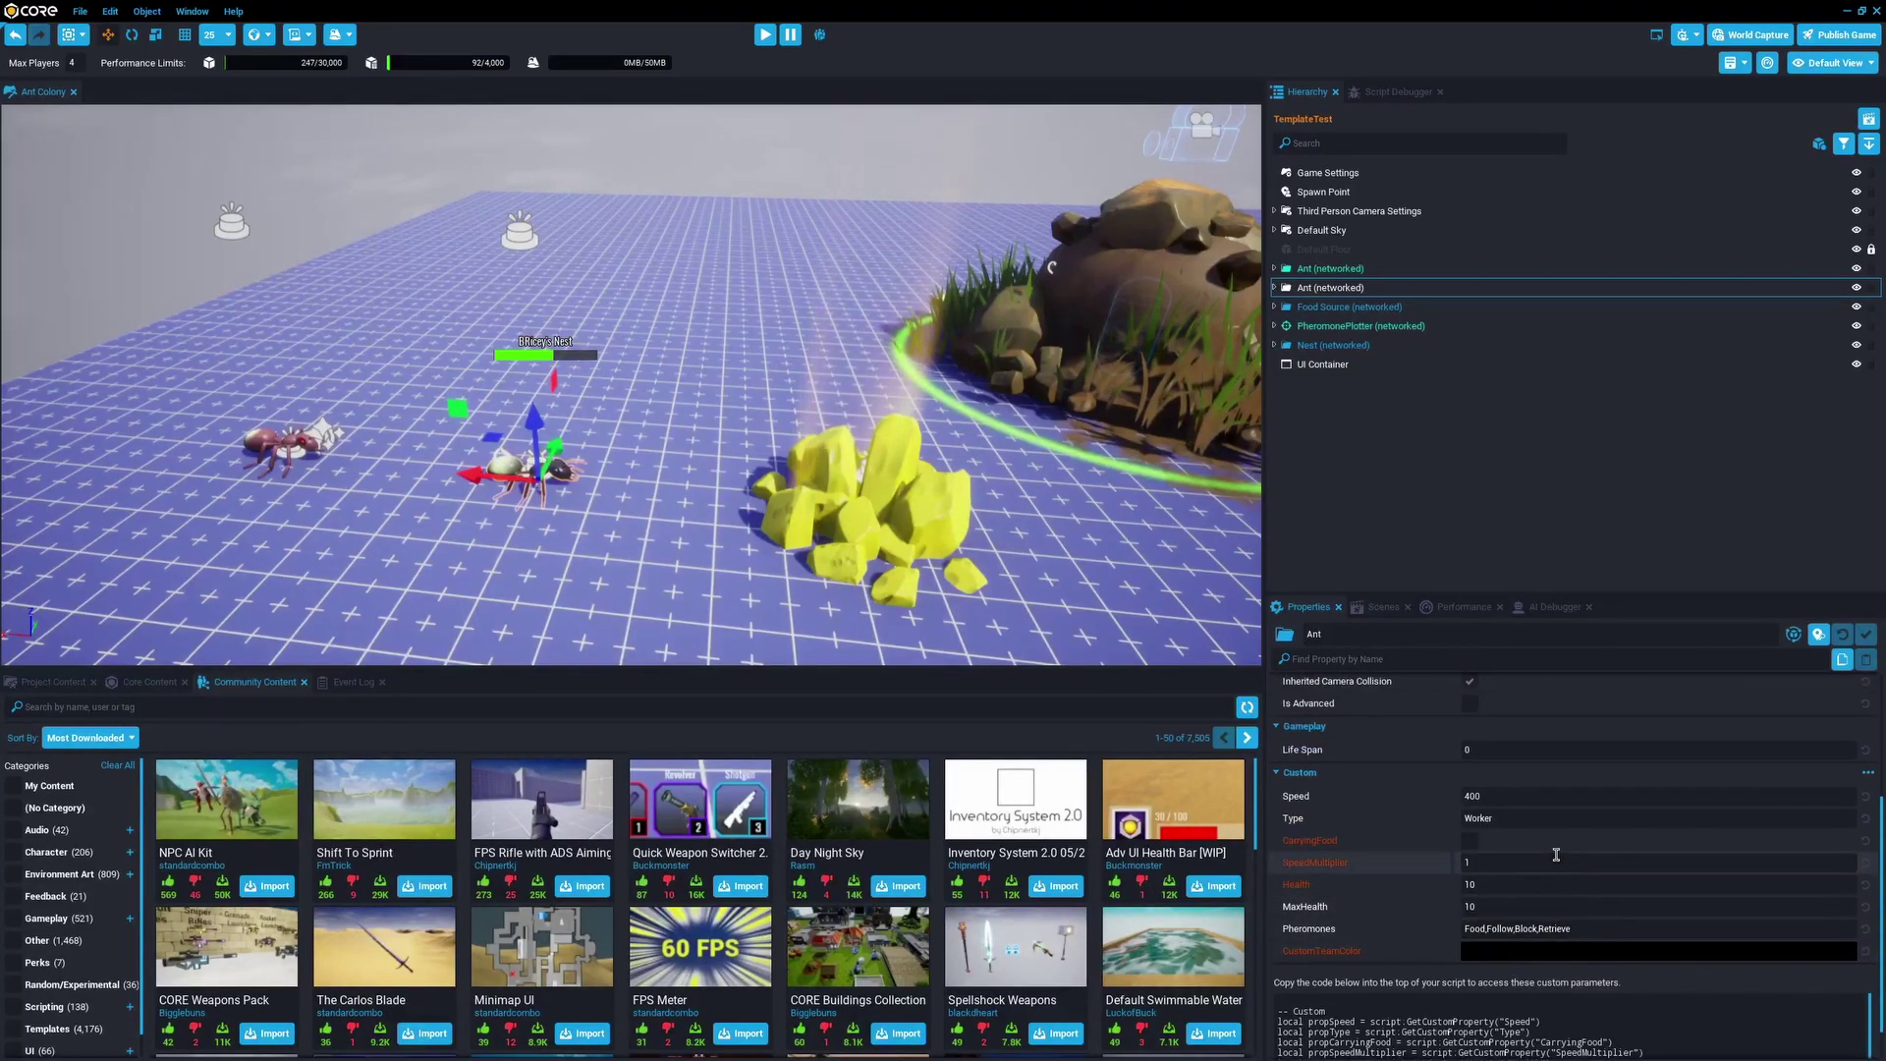
{"action": "scroll", "coordinate": [1547, 855], "scroll_direction": "down", "scroll_amount": 1}
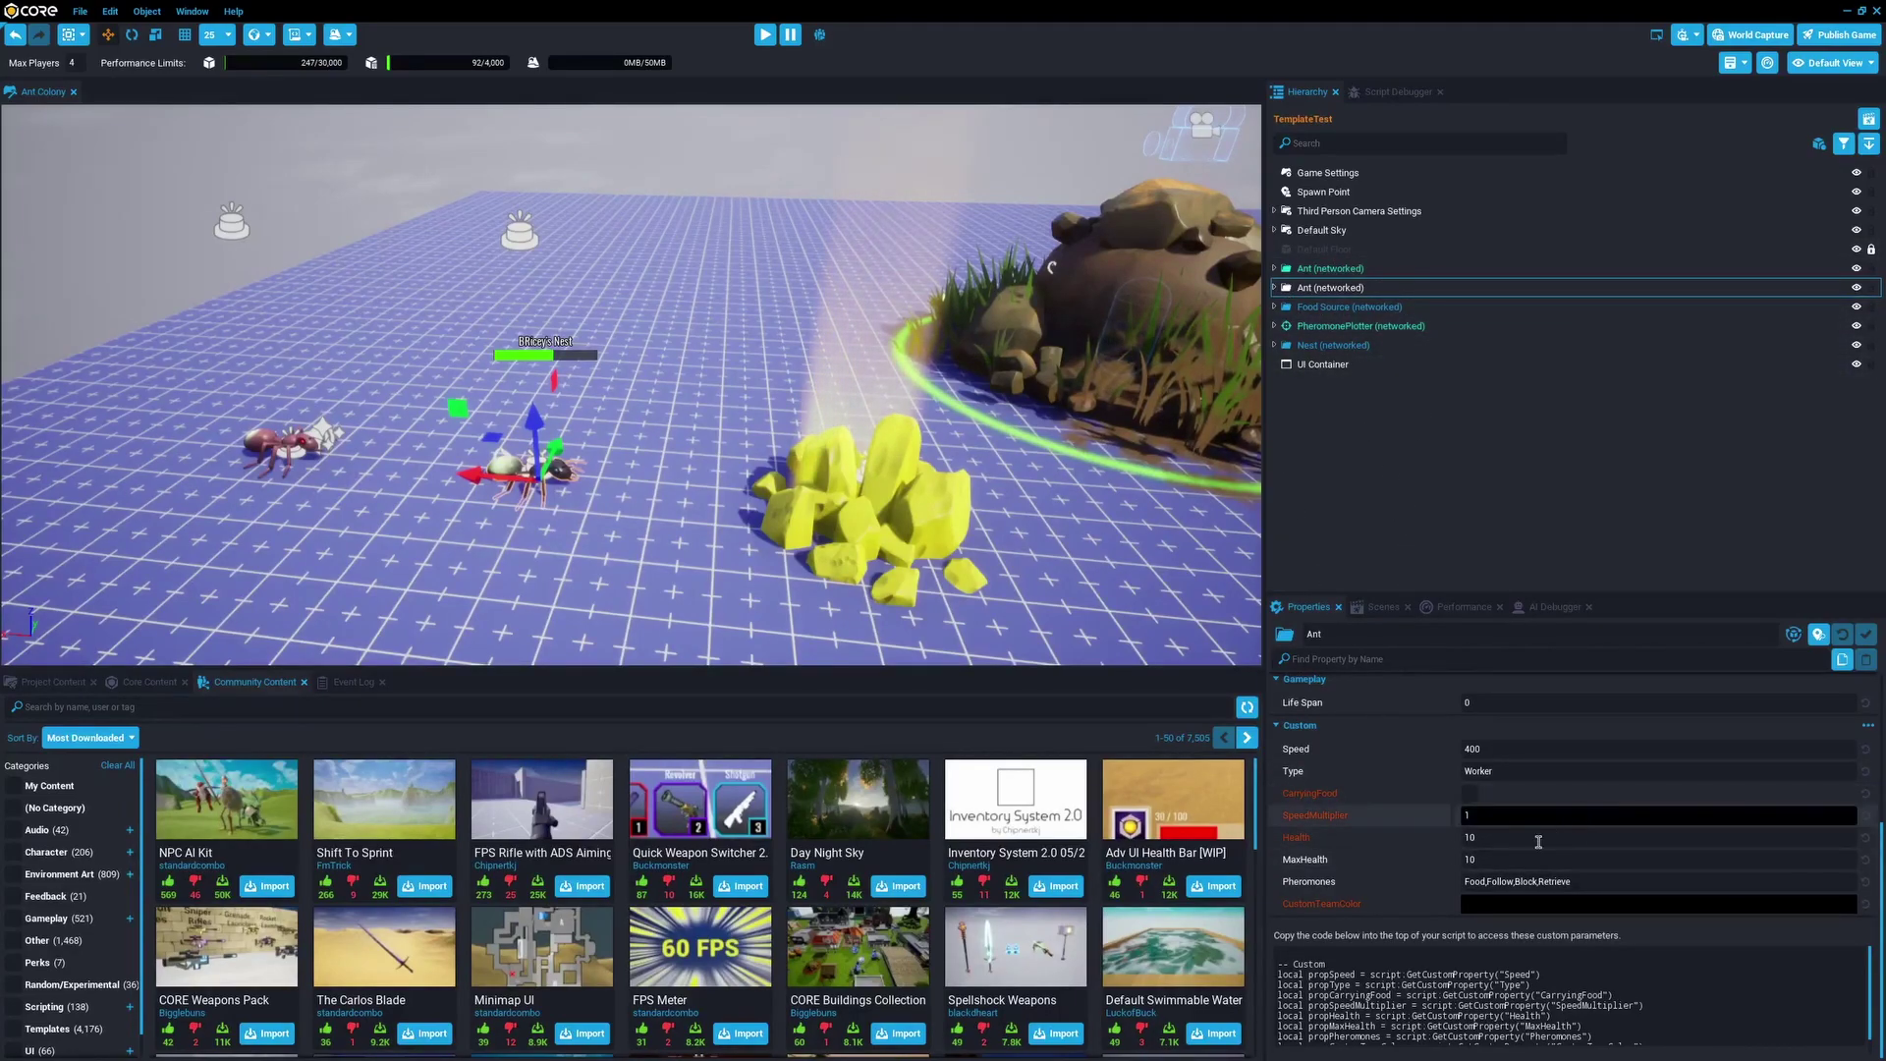
{"action": "left_click", "coordinate": [1489, 882]}
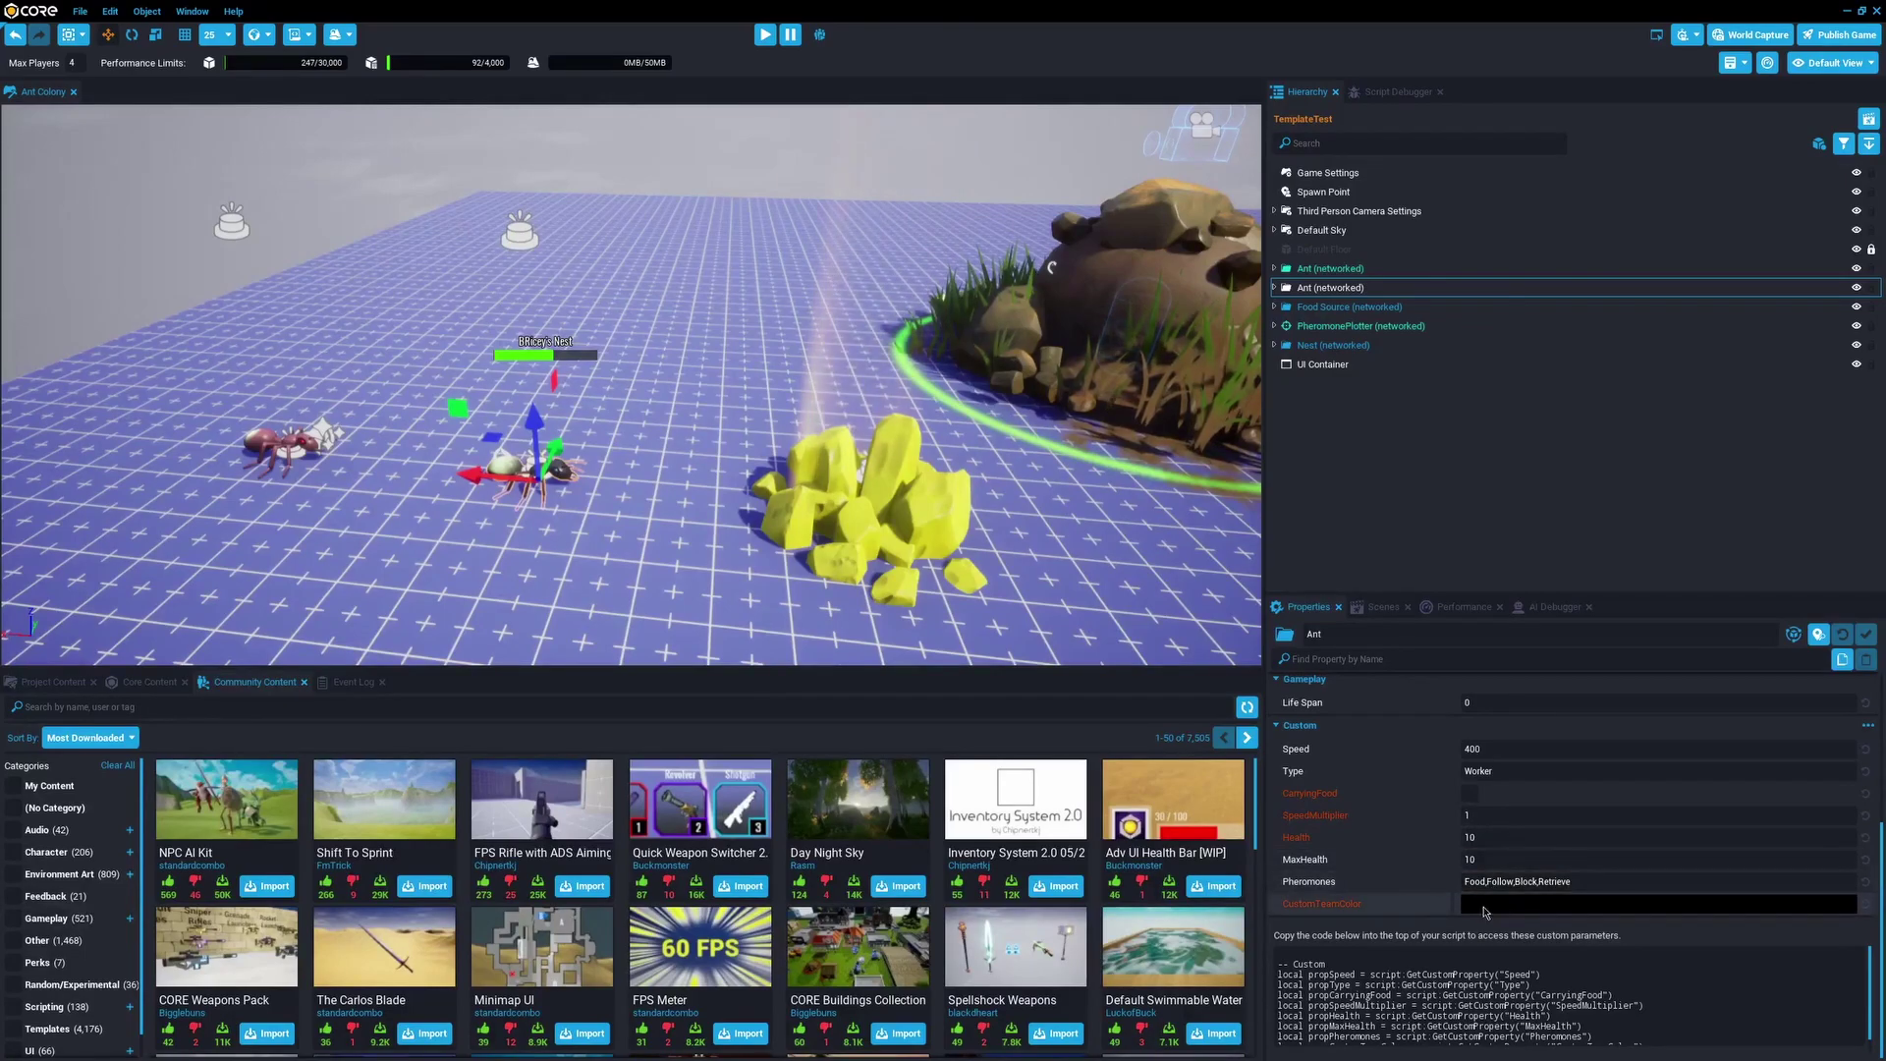
{"action": "left_click", "coordinate": [1307, 863]}
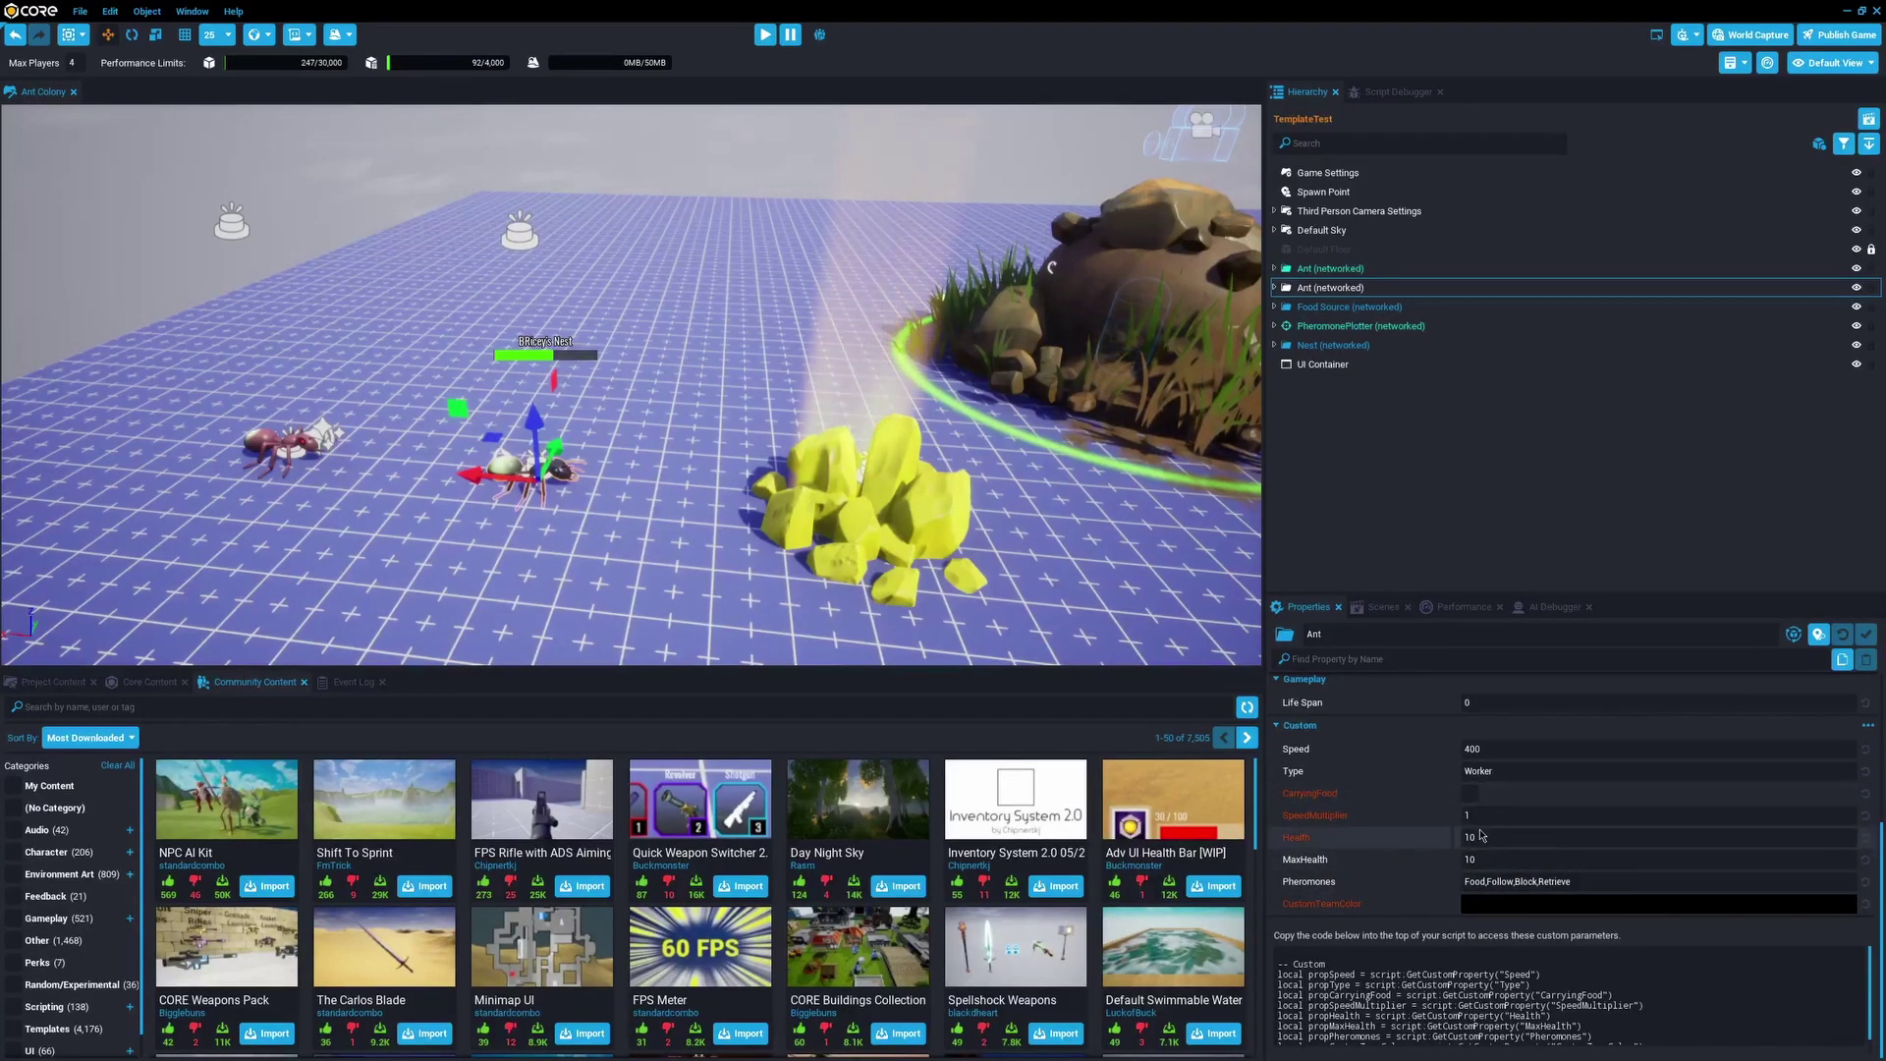
Examine the nest up close and from a distance in the TemplateTest scene.
{"action": "key", "text": "d"}
{"action": "right_click_drag", "start_coordinate": [994, 455], "coordinate": [985, 429]}
{"action": "key", "text": "q"}
{"action": "key", "text": "w"}
{"action": "scroll", "coordinate": [985, 432], "scroll_direction": "down", "scroll_amount": 5}
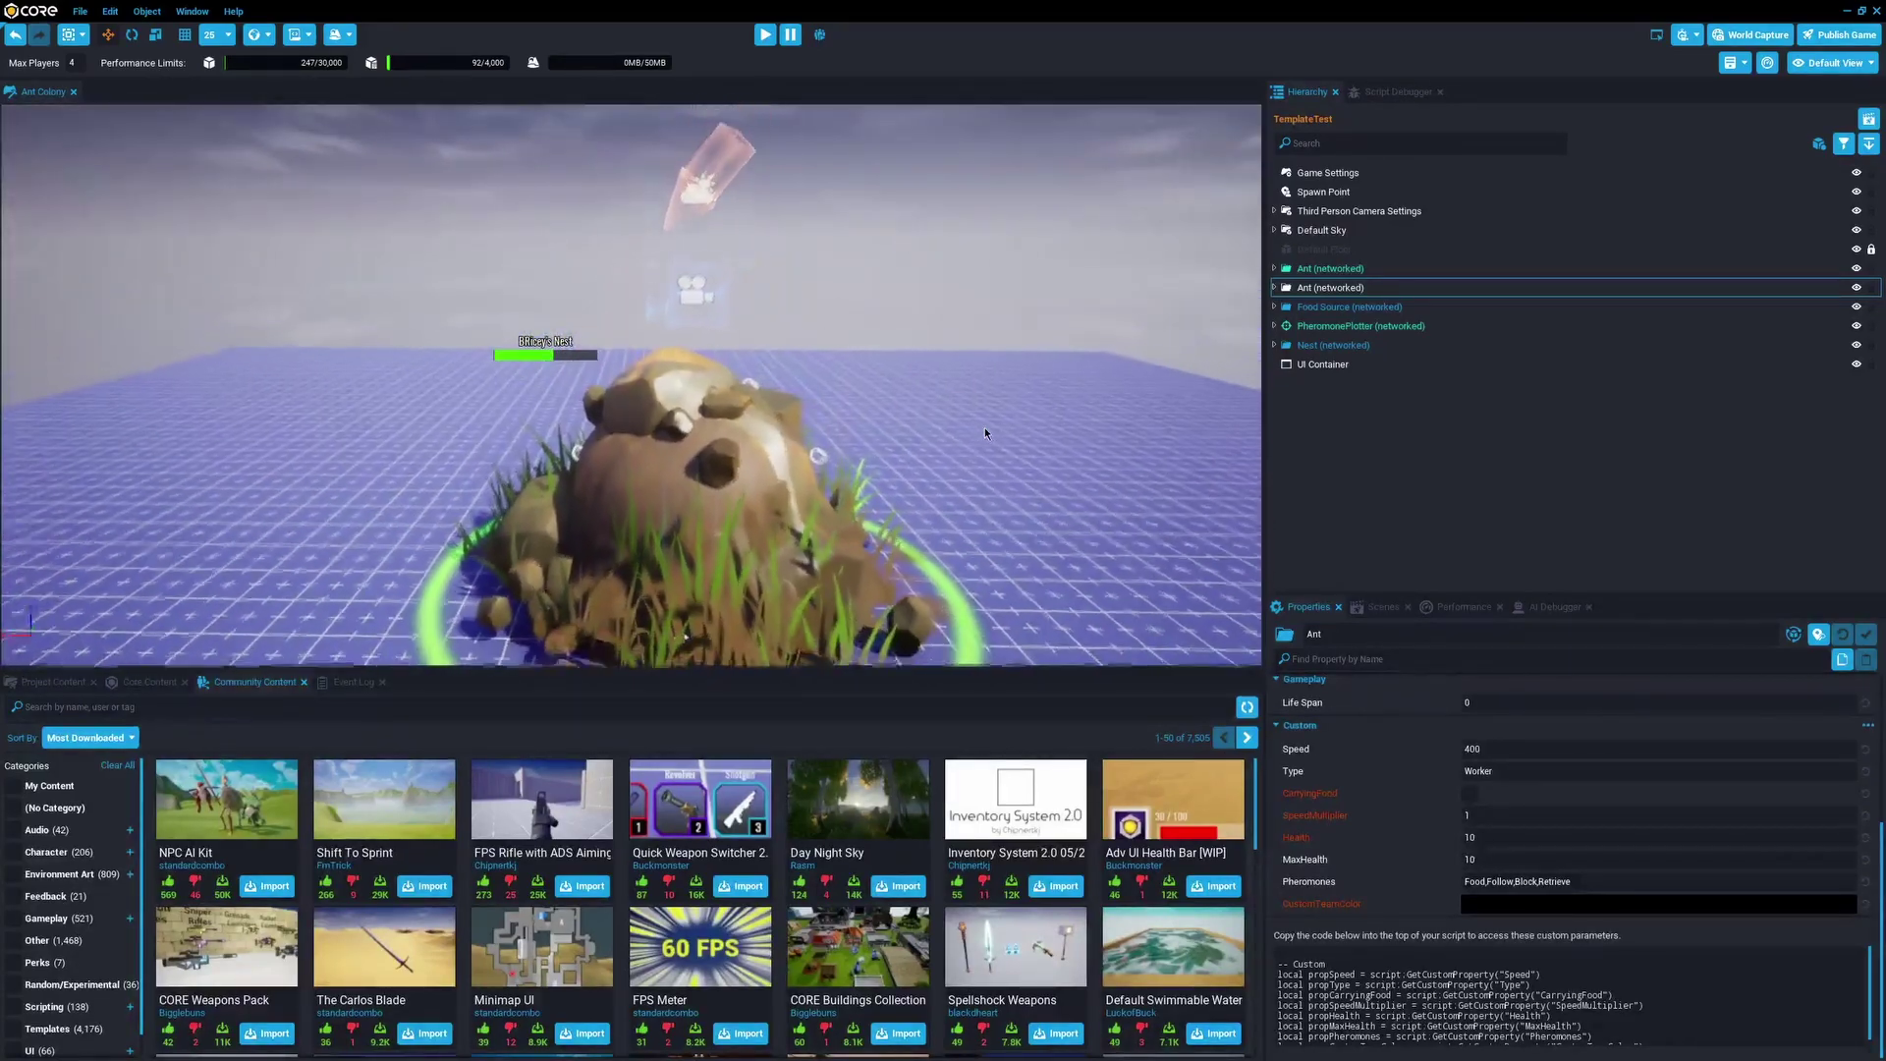
{"action": "scroll", "coordinate": [984, 430], "scroll_direction": "down", "scroll_amount": 4}
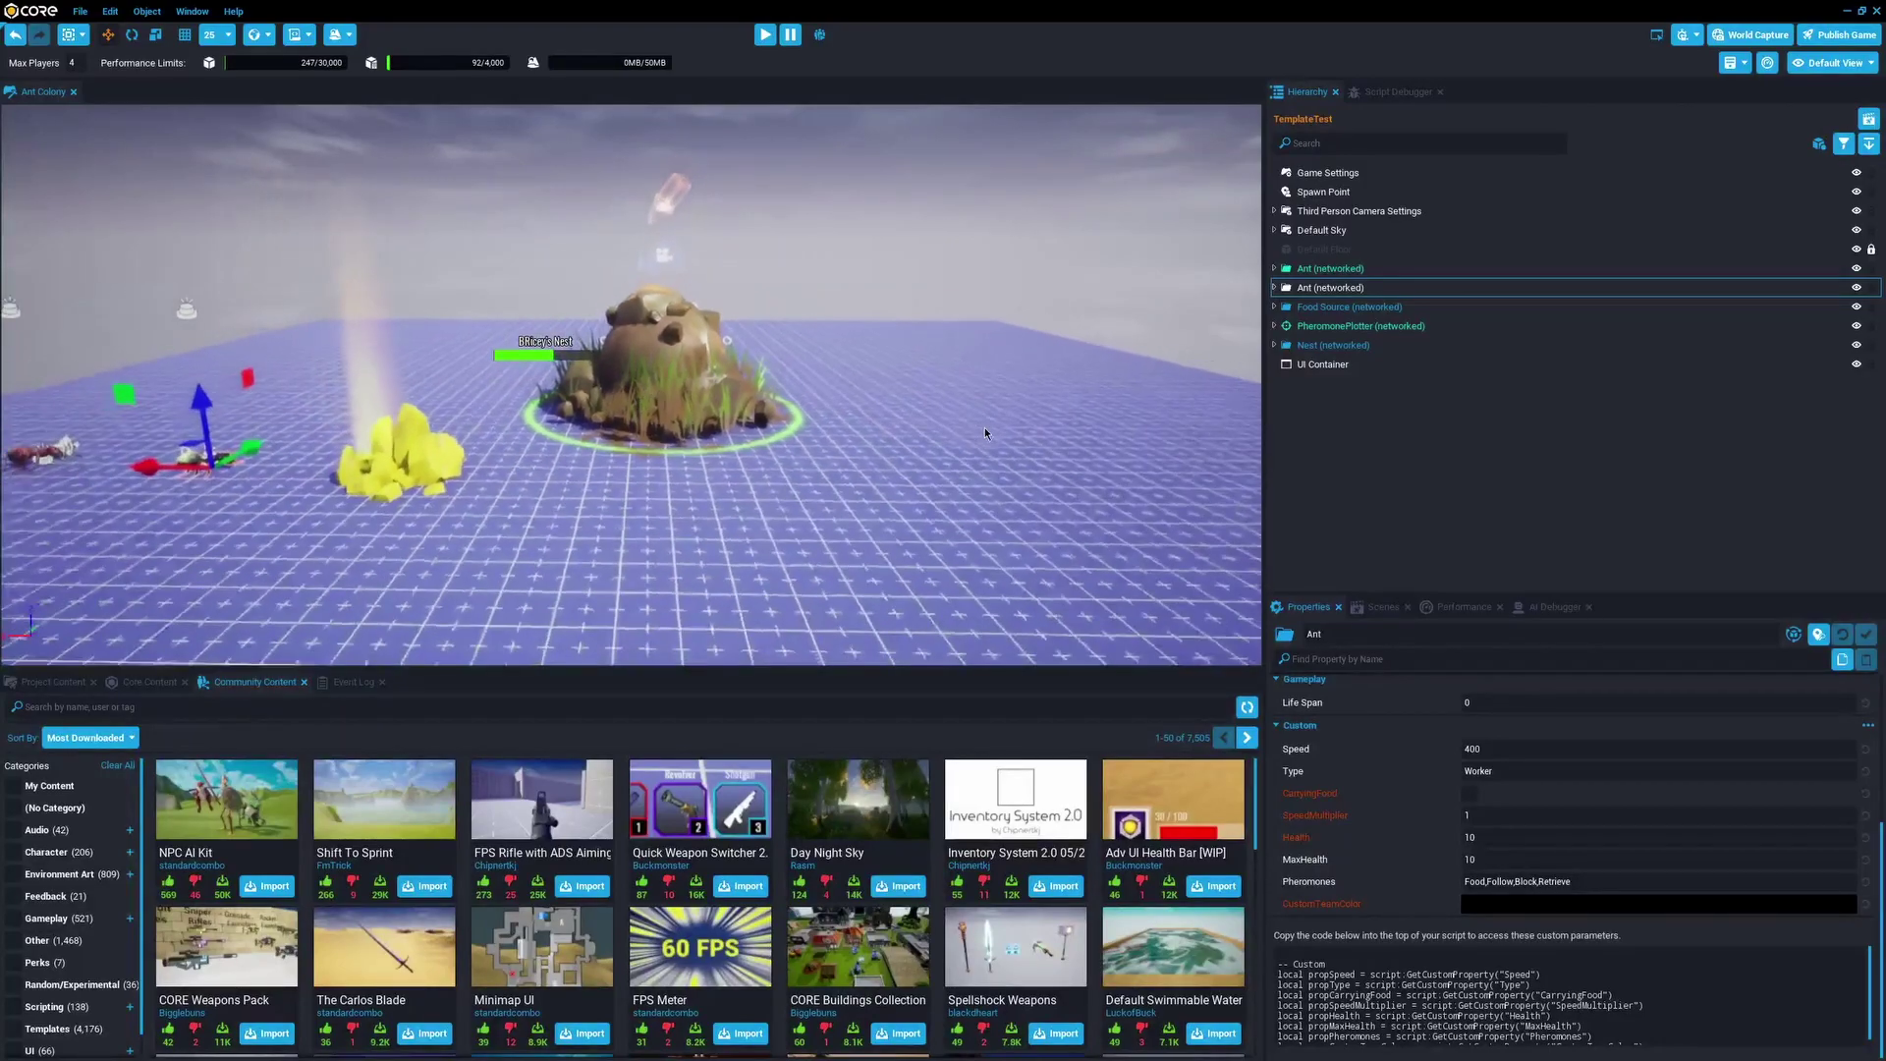
{"action": "scroll", "coordinate": [985, 432], "scroll_direction": "up", "scroll_amount": 4}
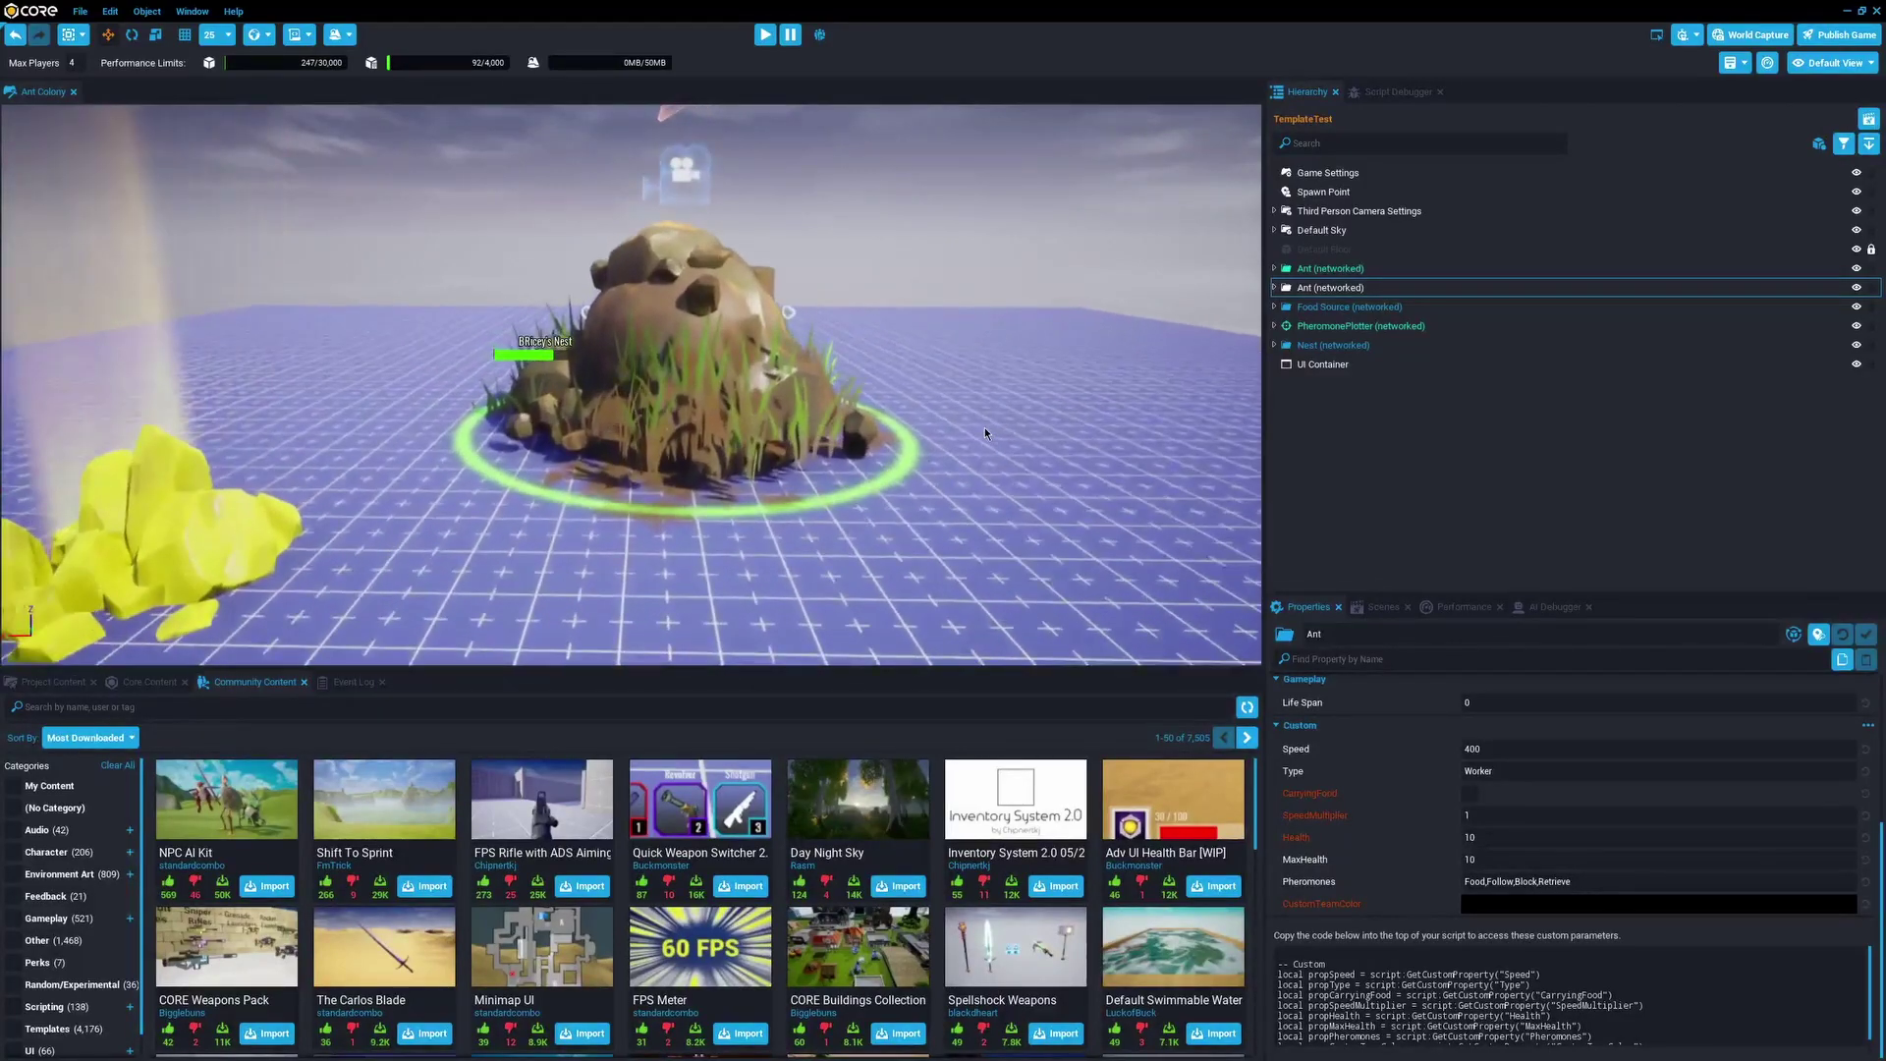
{"action": "scroll", "coordinate": [985, 432], "scroll_direction": "up", "scroll_amount": 2}
{"action": "scroll", "coordinate": [984, 427], "scroll_direction": "down", "scroll_amount": 4}
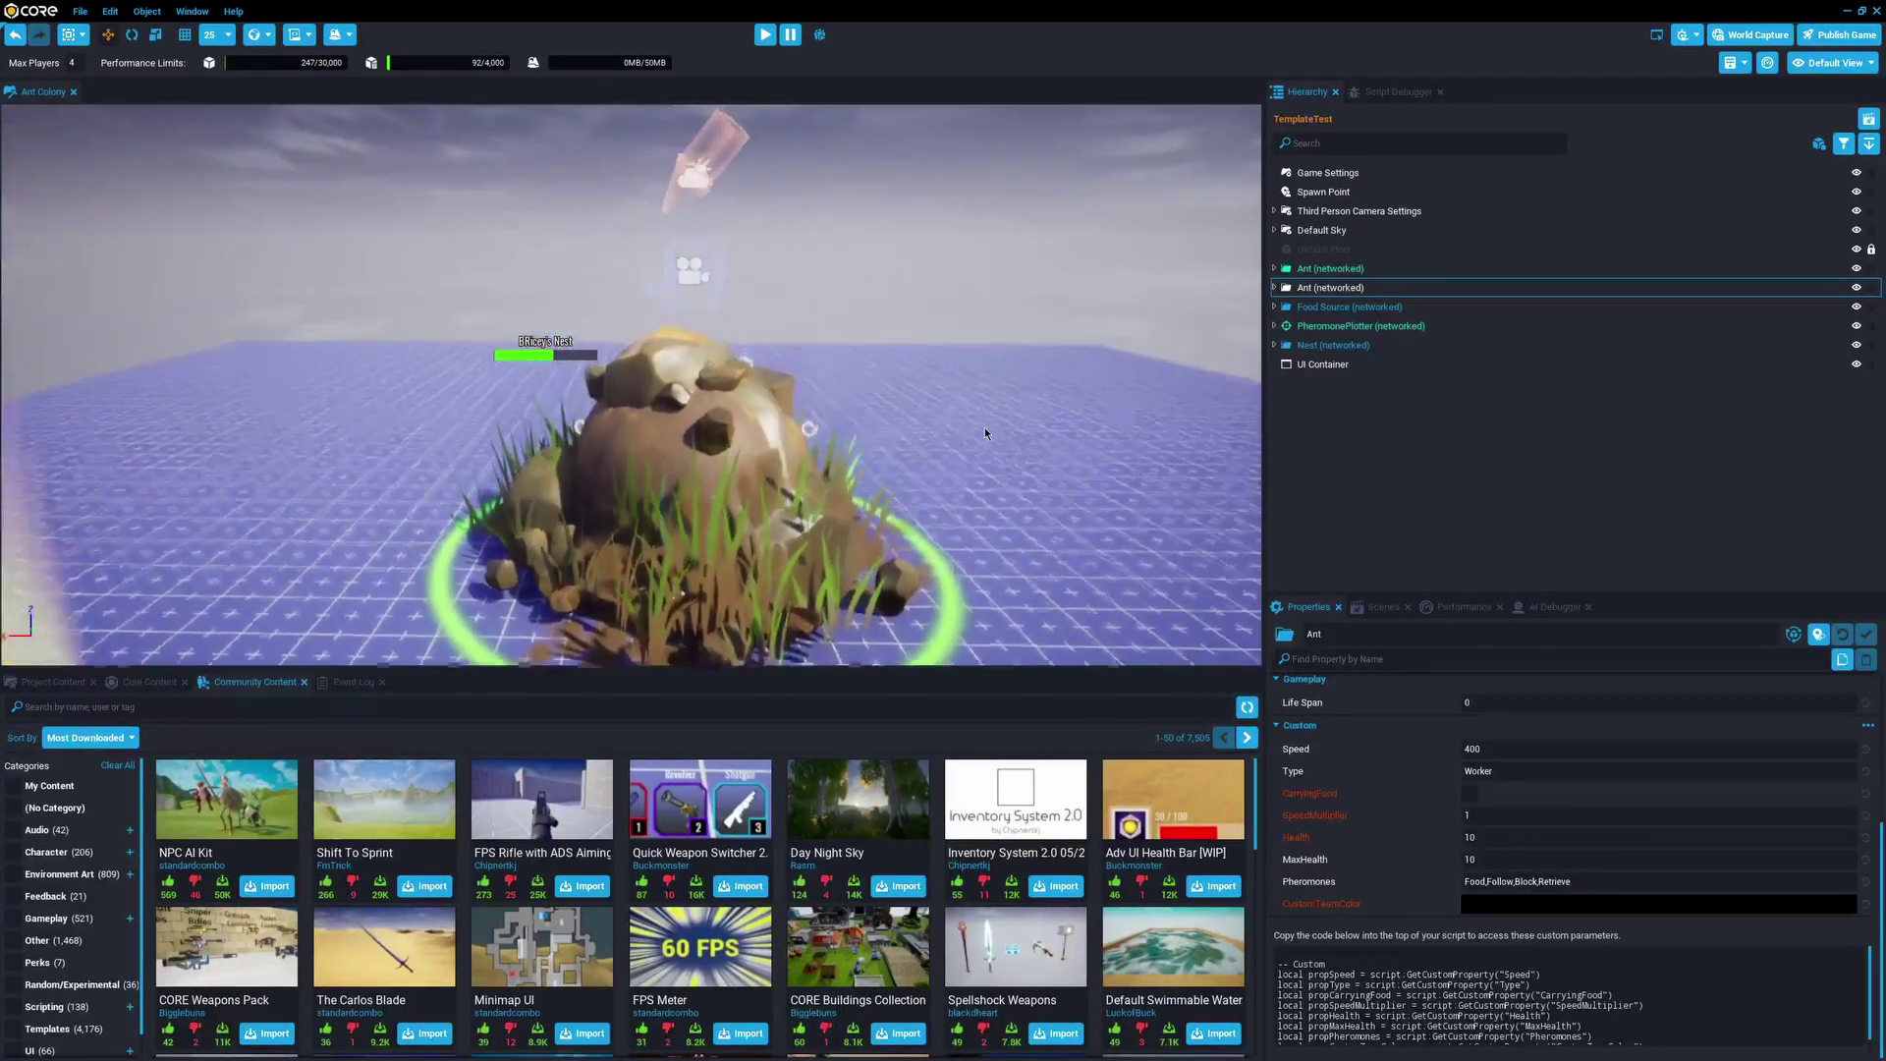
{"action": "right_click_drag", "start_coordinate": [970, 460], "coordinate": [952, 444]}
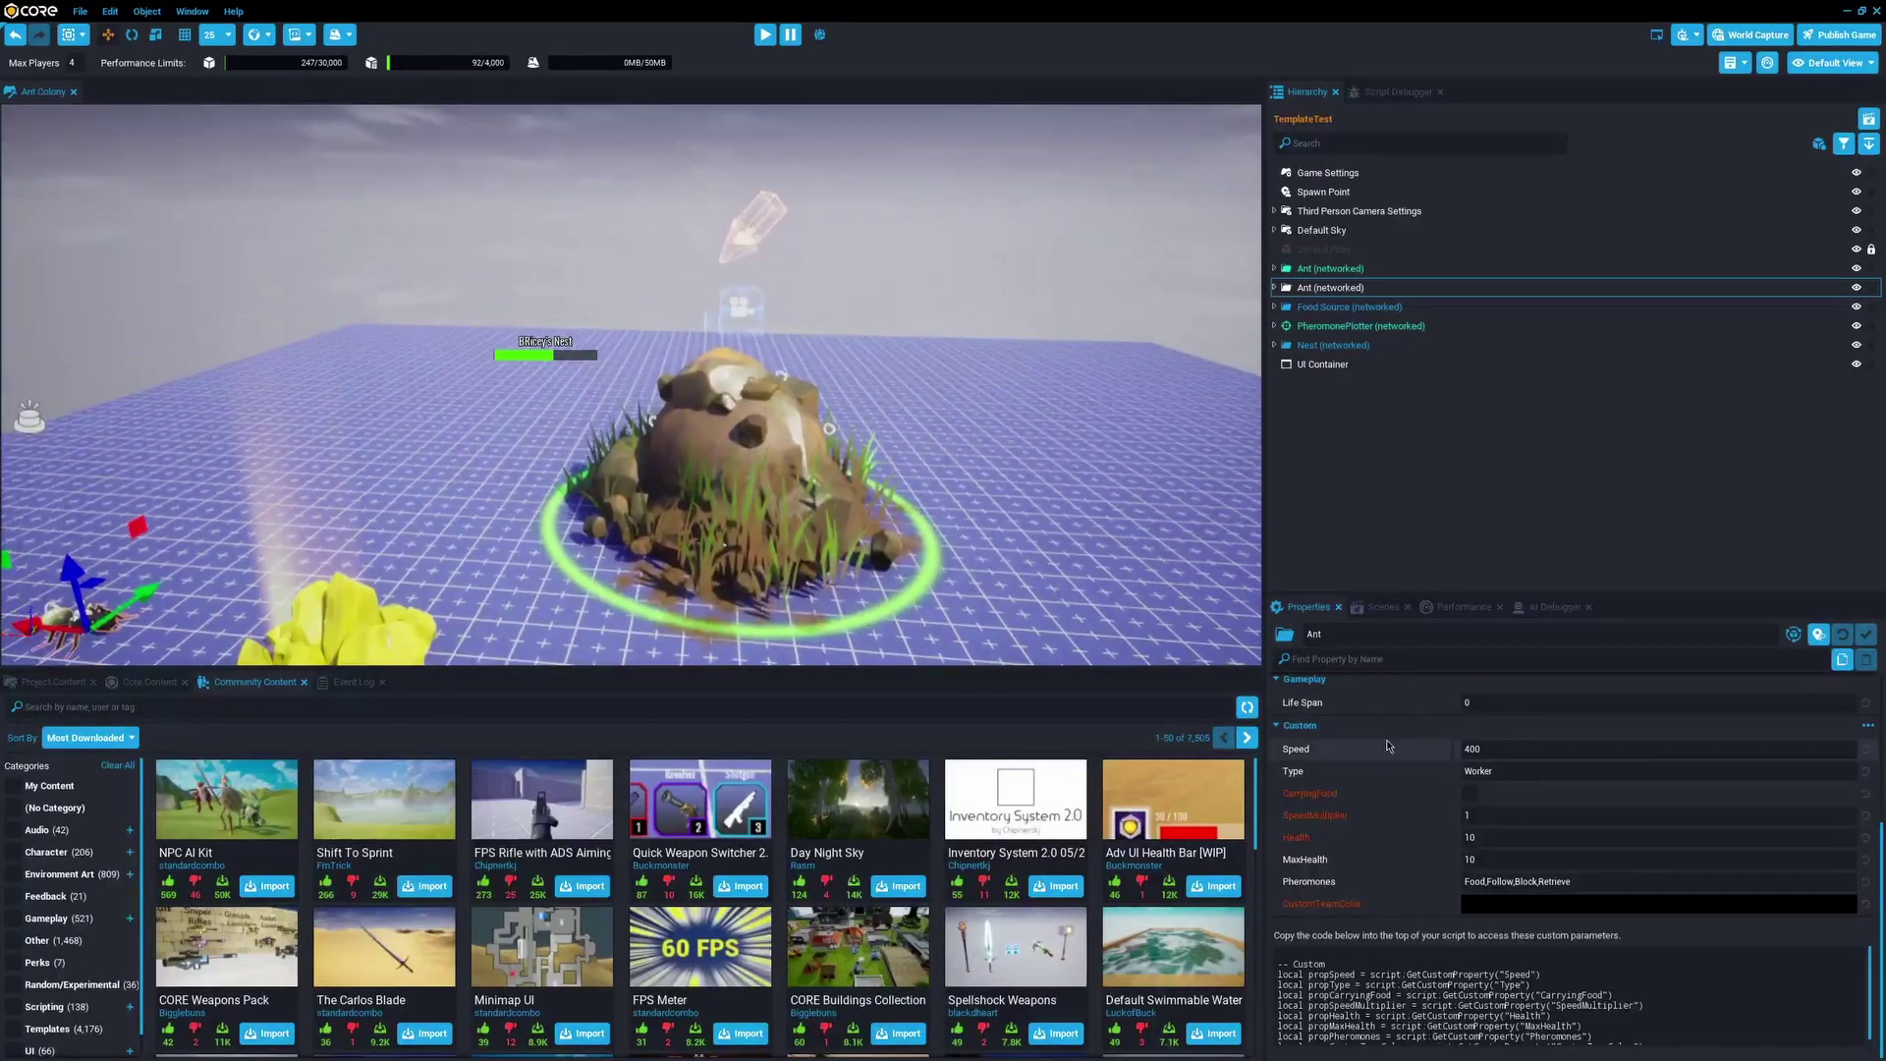
Collapse and re-expand the second Ant's Custom property group to review its parameters.
{"action": "scroll", "coordinate": [1396, 796], "scroll_direction": "up", "scroll_amount": 2}
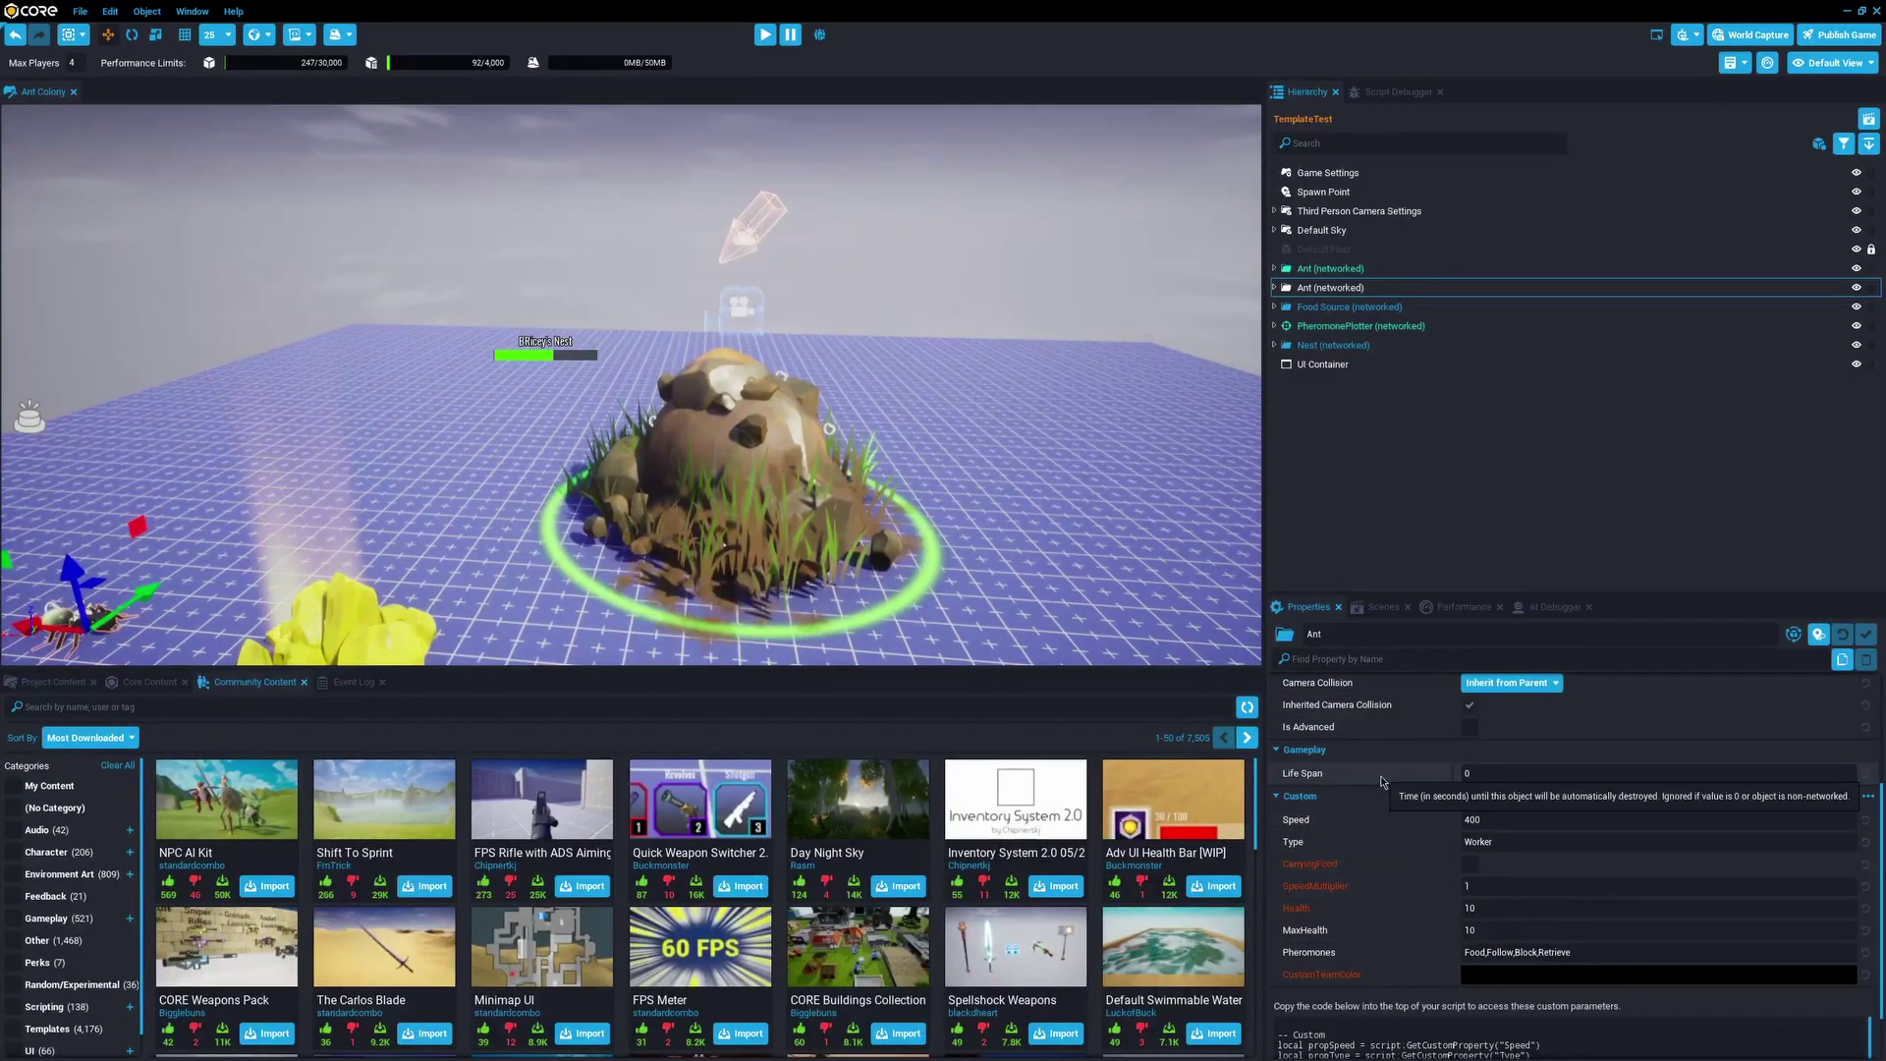
{"action": "left_click", "coordinate": [1297, 797]}
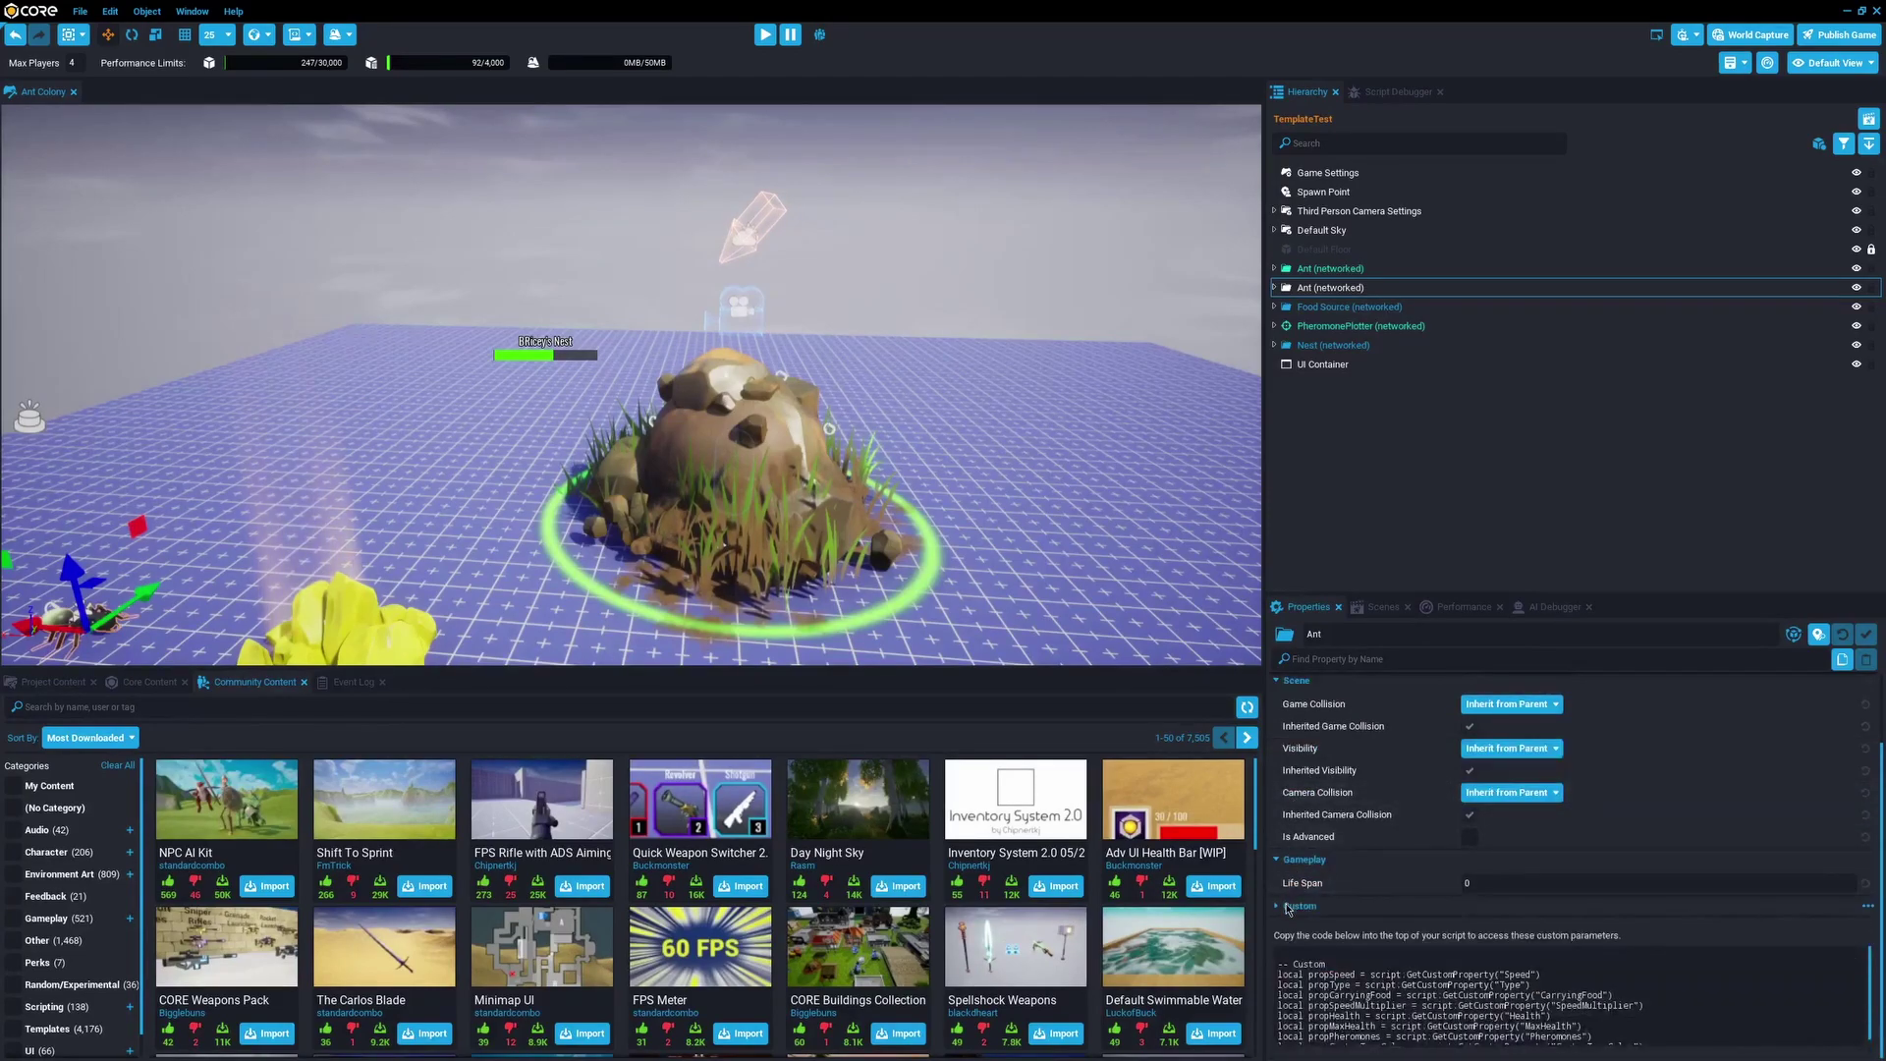
{"action": "left_click", "coordinate": [1297, 797]}
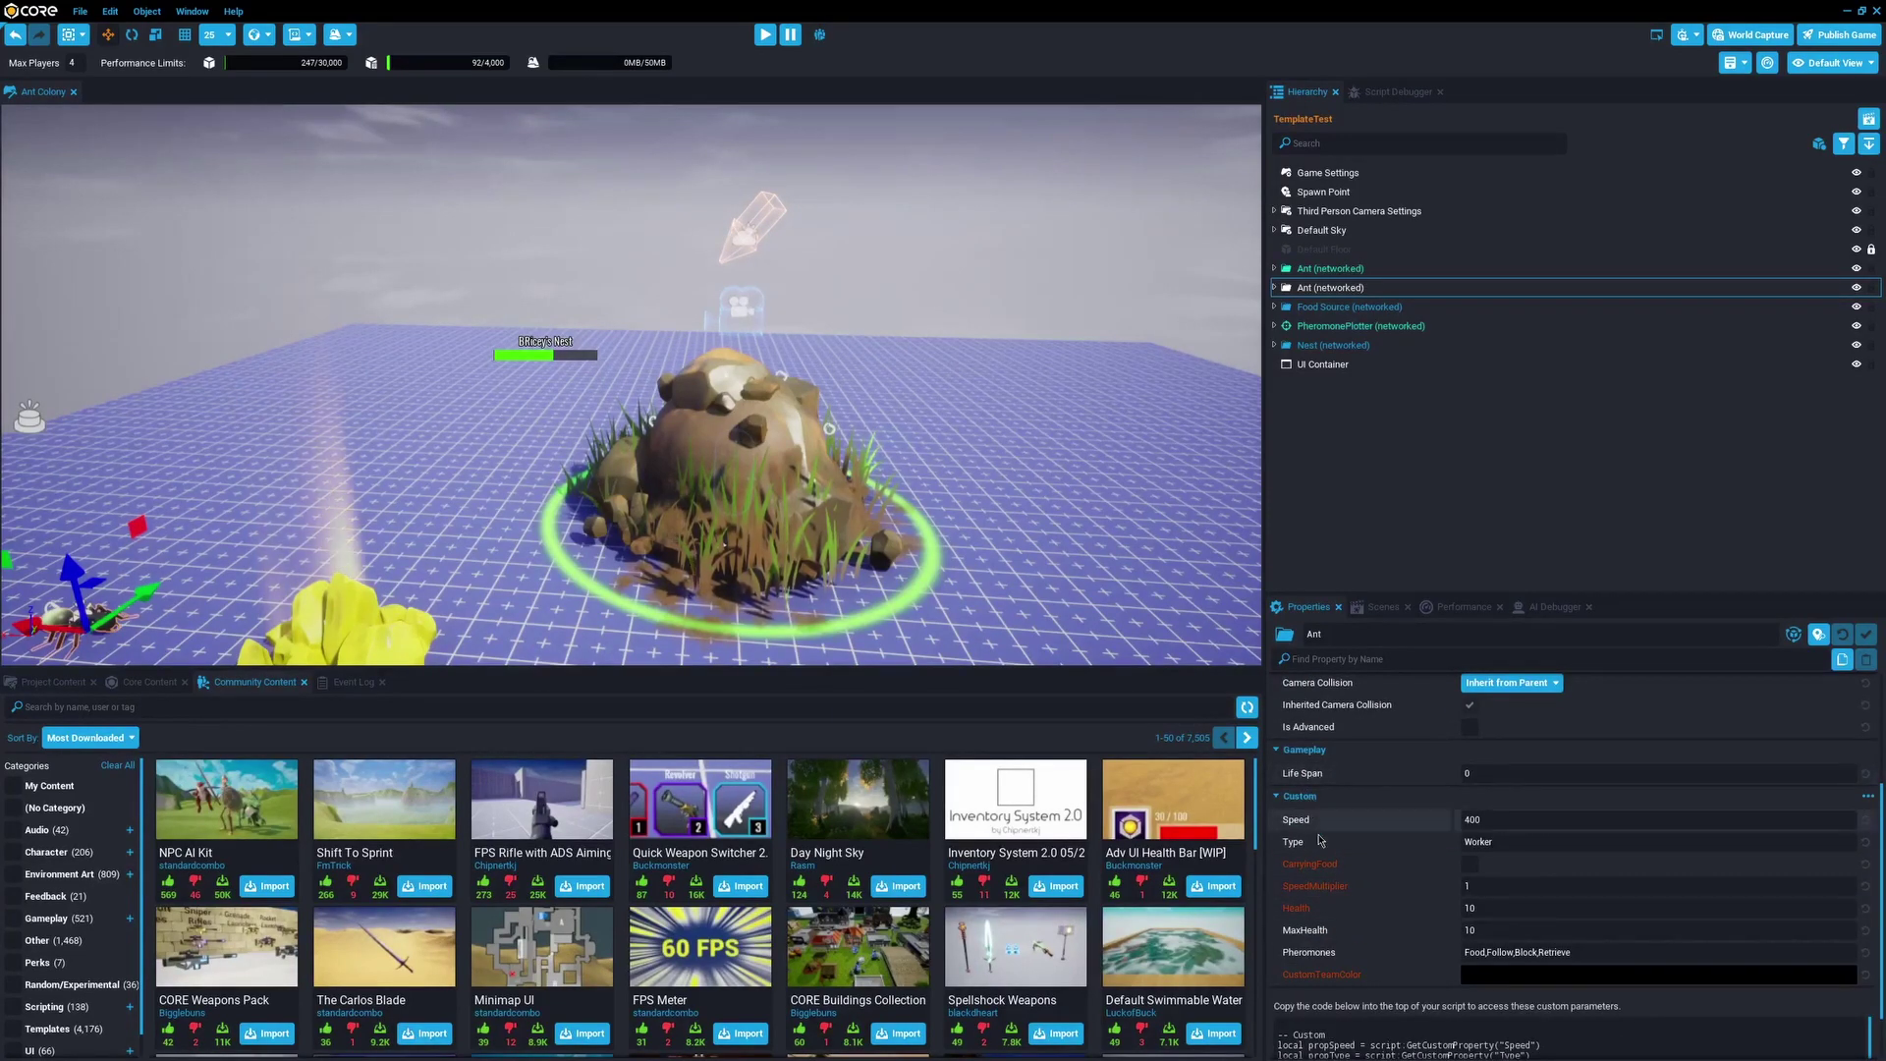
{"action": "mouse_move", "coordinate": [1363, 814]}
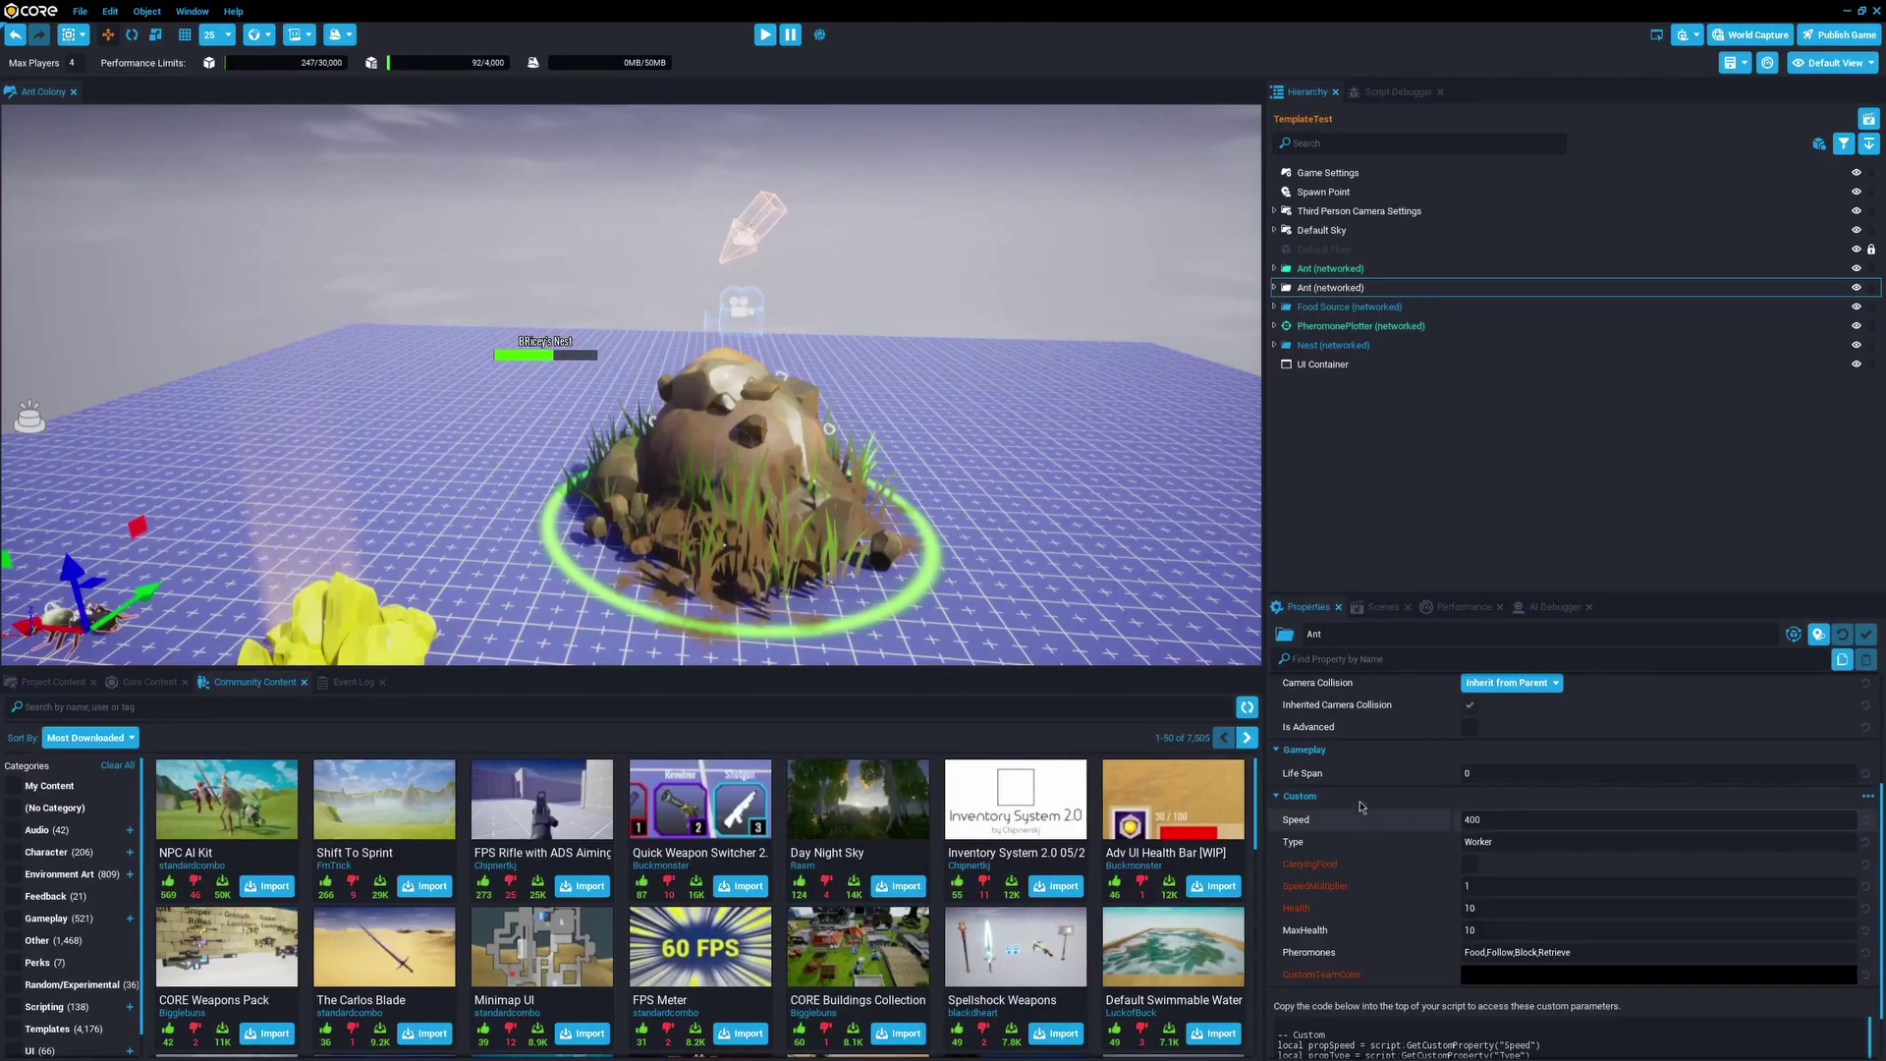
Deselect the Ant and load the Main scene.
{"action": "left_click", "coordinate": [1384, 469]}
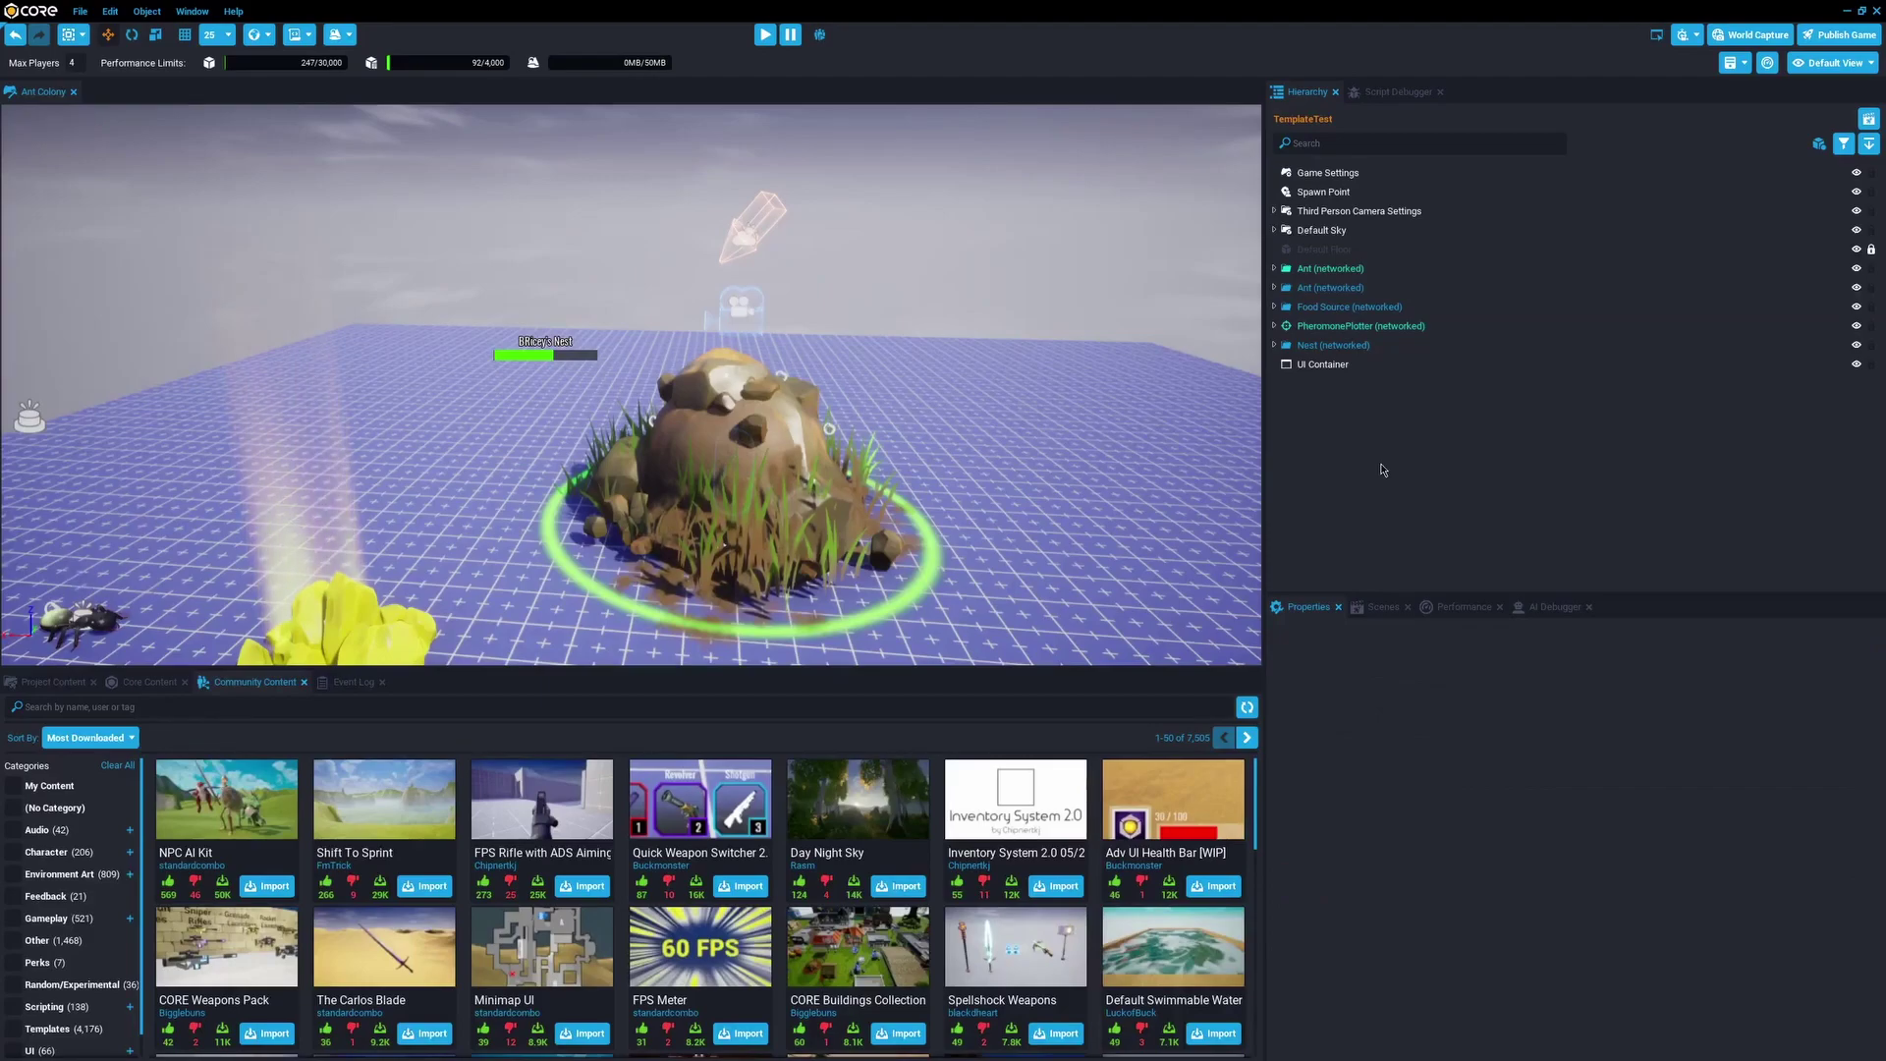
{"action": "left_click", "coordinate": [1382, 608]}
{"action": "left_click", "coordinate": [1866, 645]}
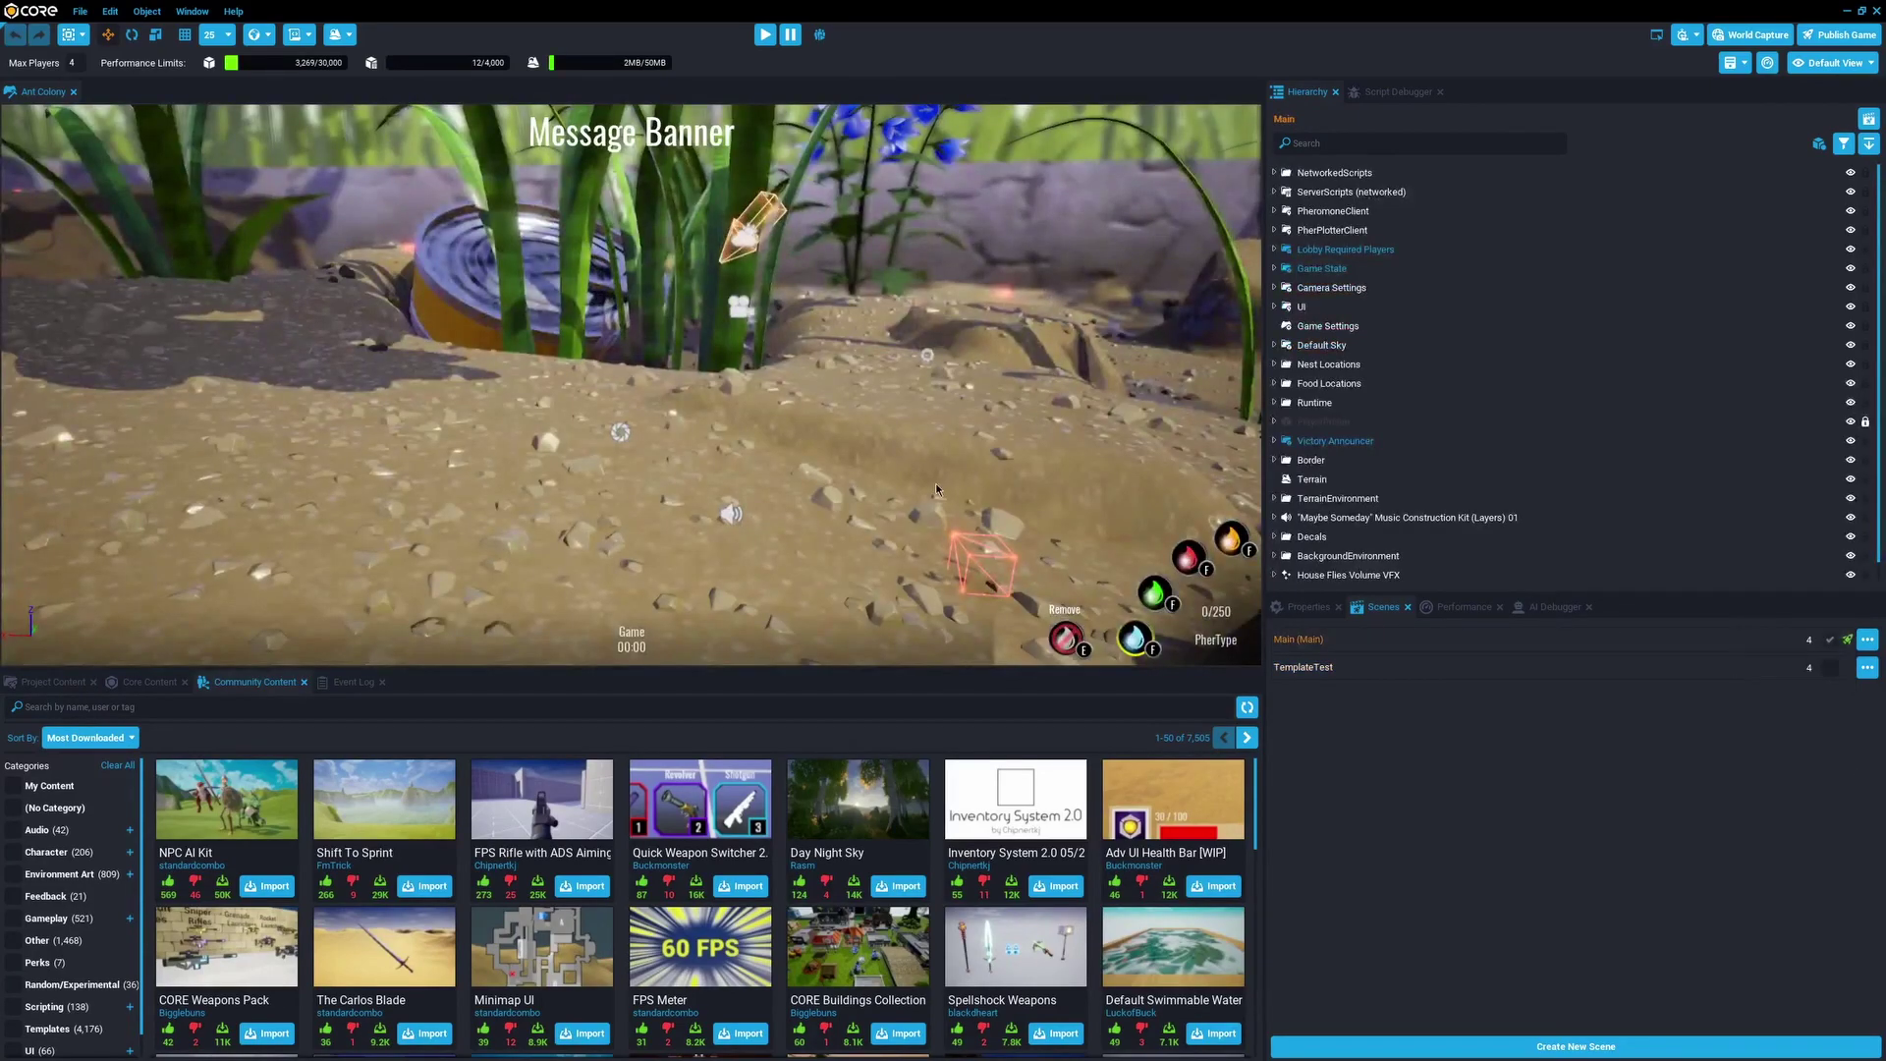
Preview the game and lay a trail of Attract All pheromones from the nest to the yellow food source.
{"action": "right_click_drag", "start_coordinate": [1051, 496], "coordinate": [1090, 529]}
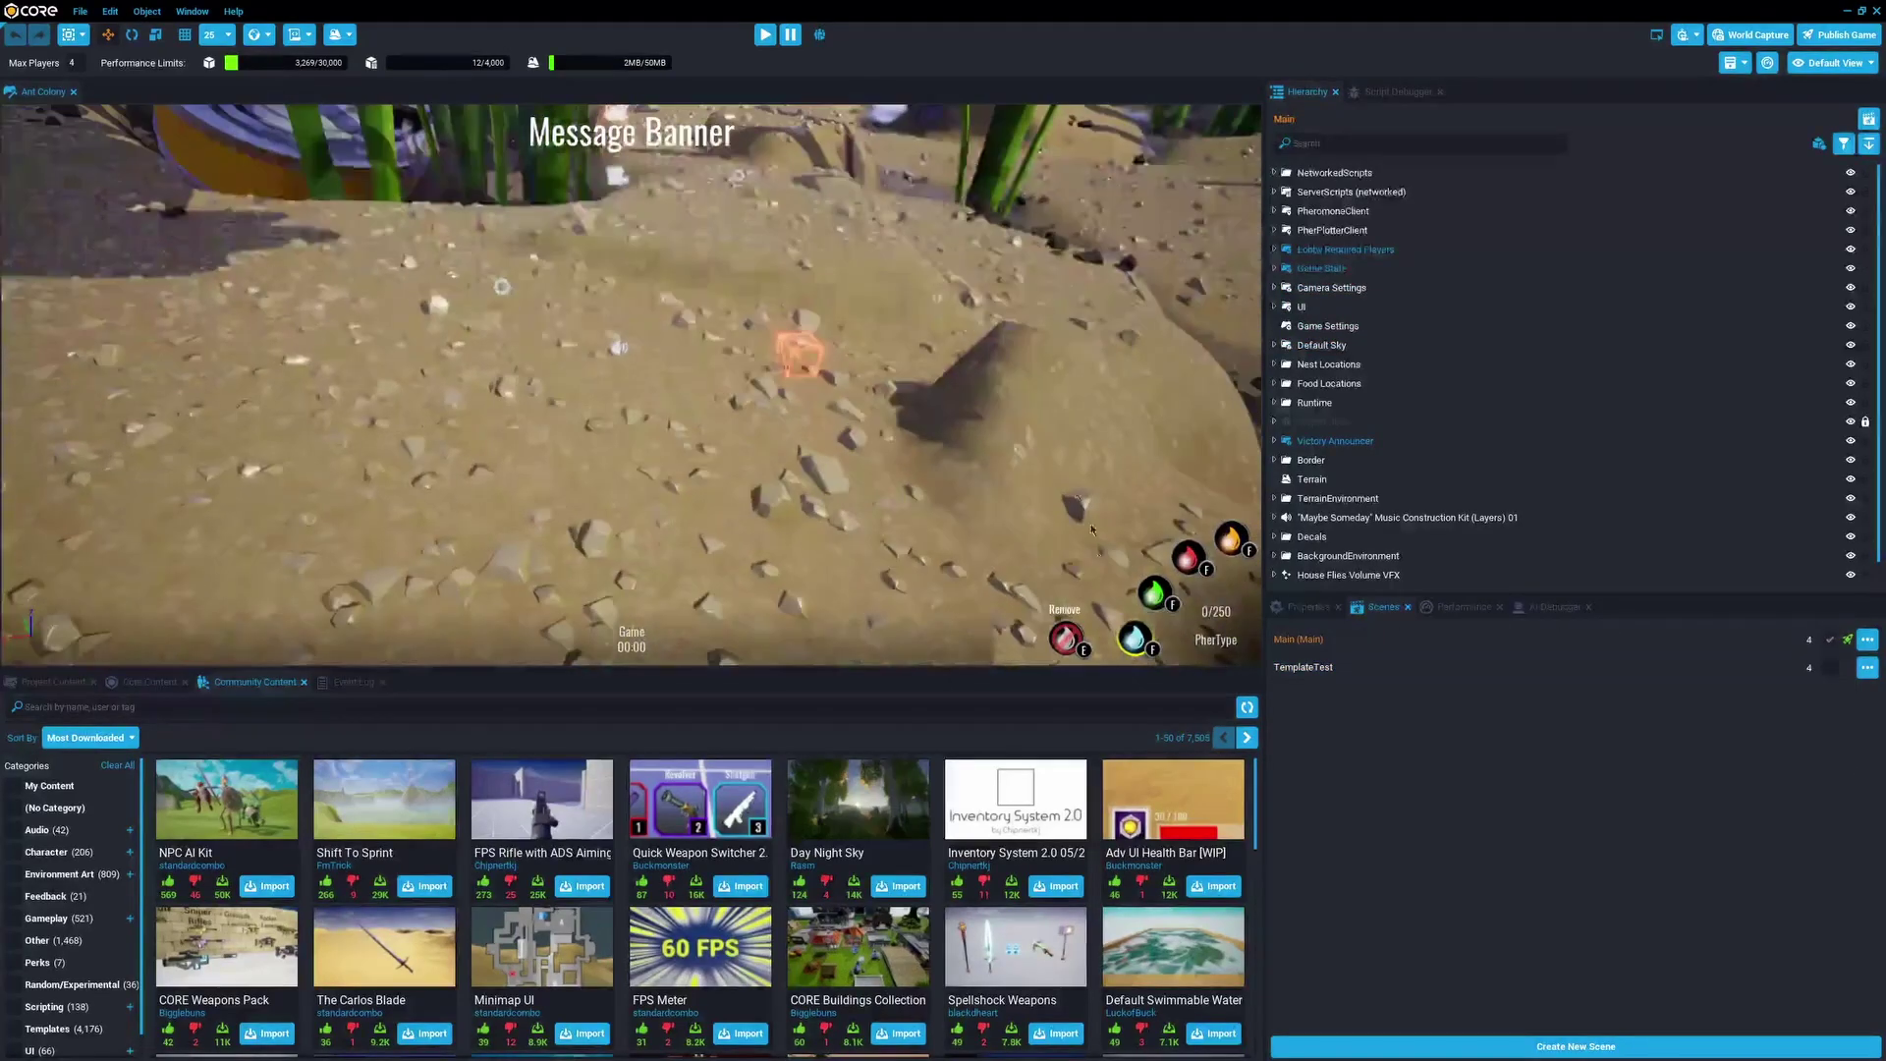
{"action": "left_click", "coordinate": [763, 41]}
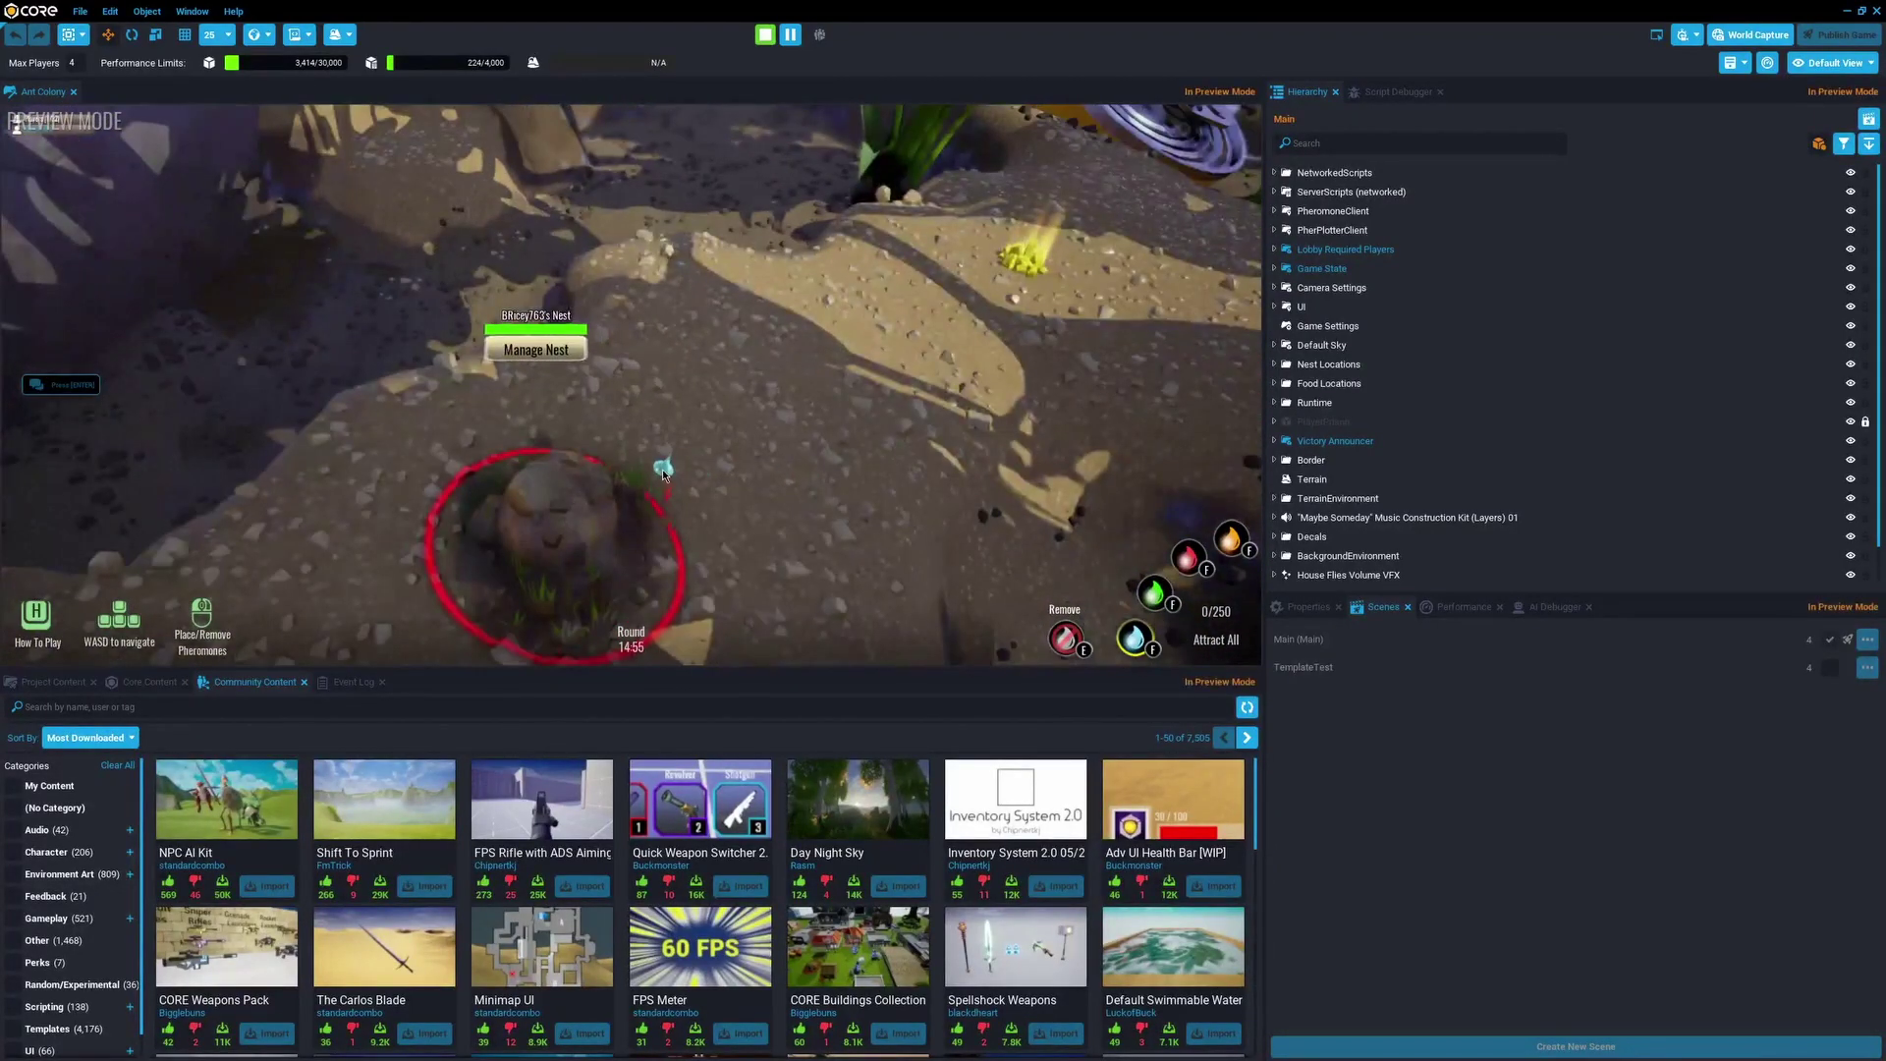
{"action": "left_click_drag", "start_coordinate": [759, 413], "coordinate": [965, 297]}
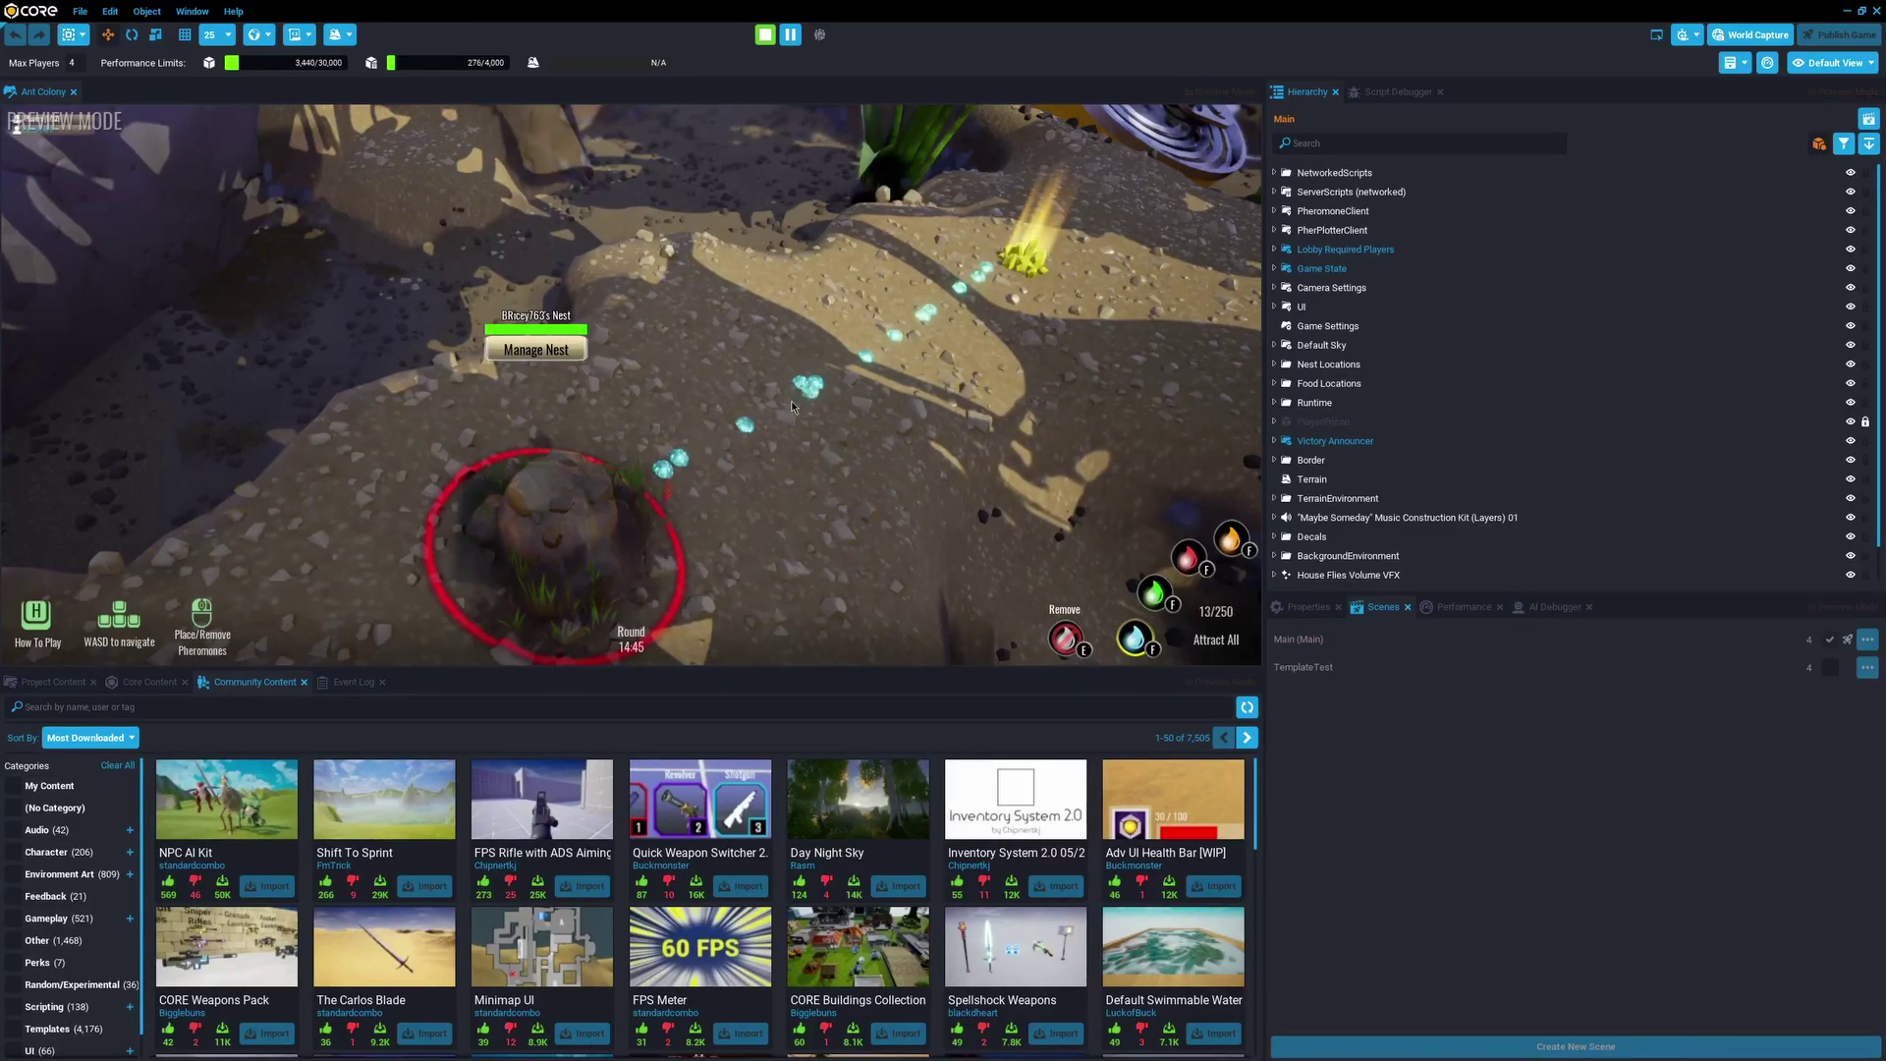
{"action": "left_click", "coordinate": [838, 413]}
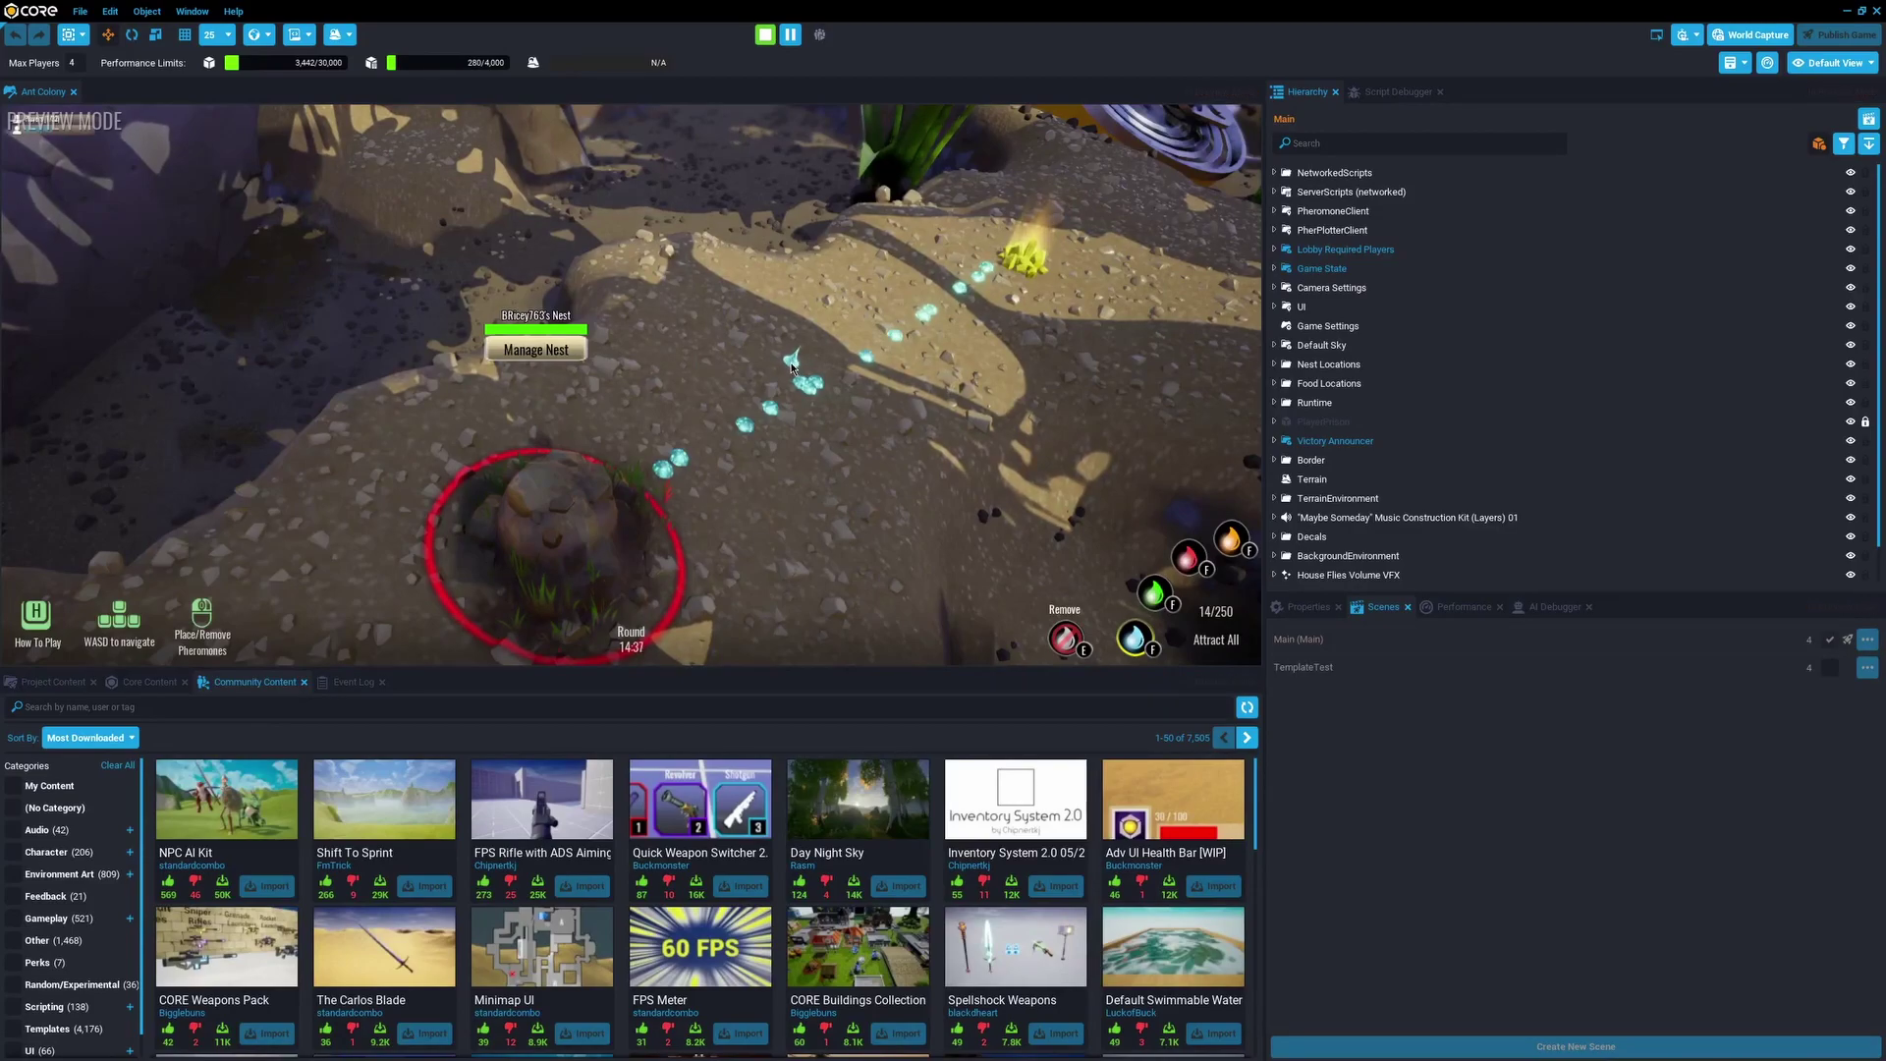
Stop the game preview and turn on multiplayer preview mode with 2 players.
{"action": "left_click", "coordinate": [765, 35]}
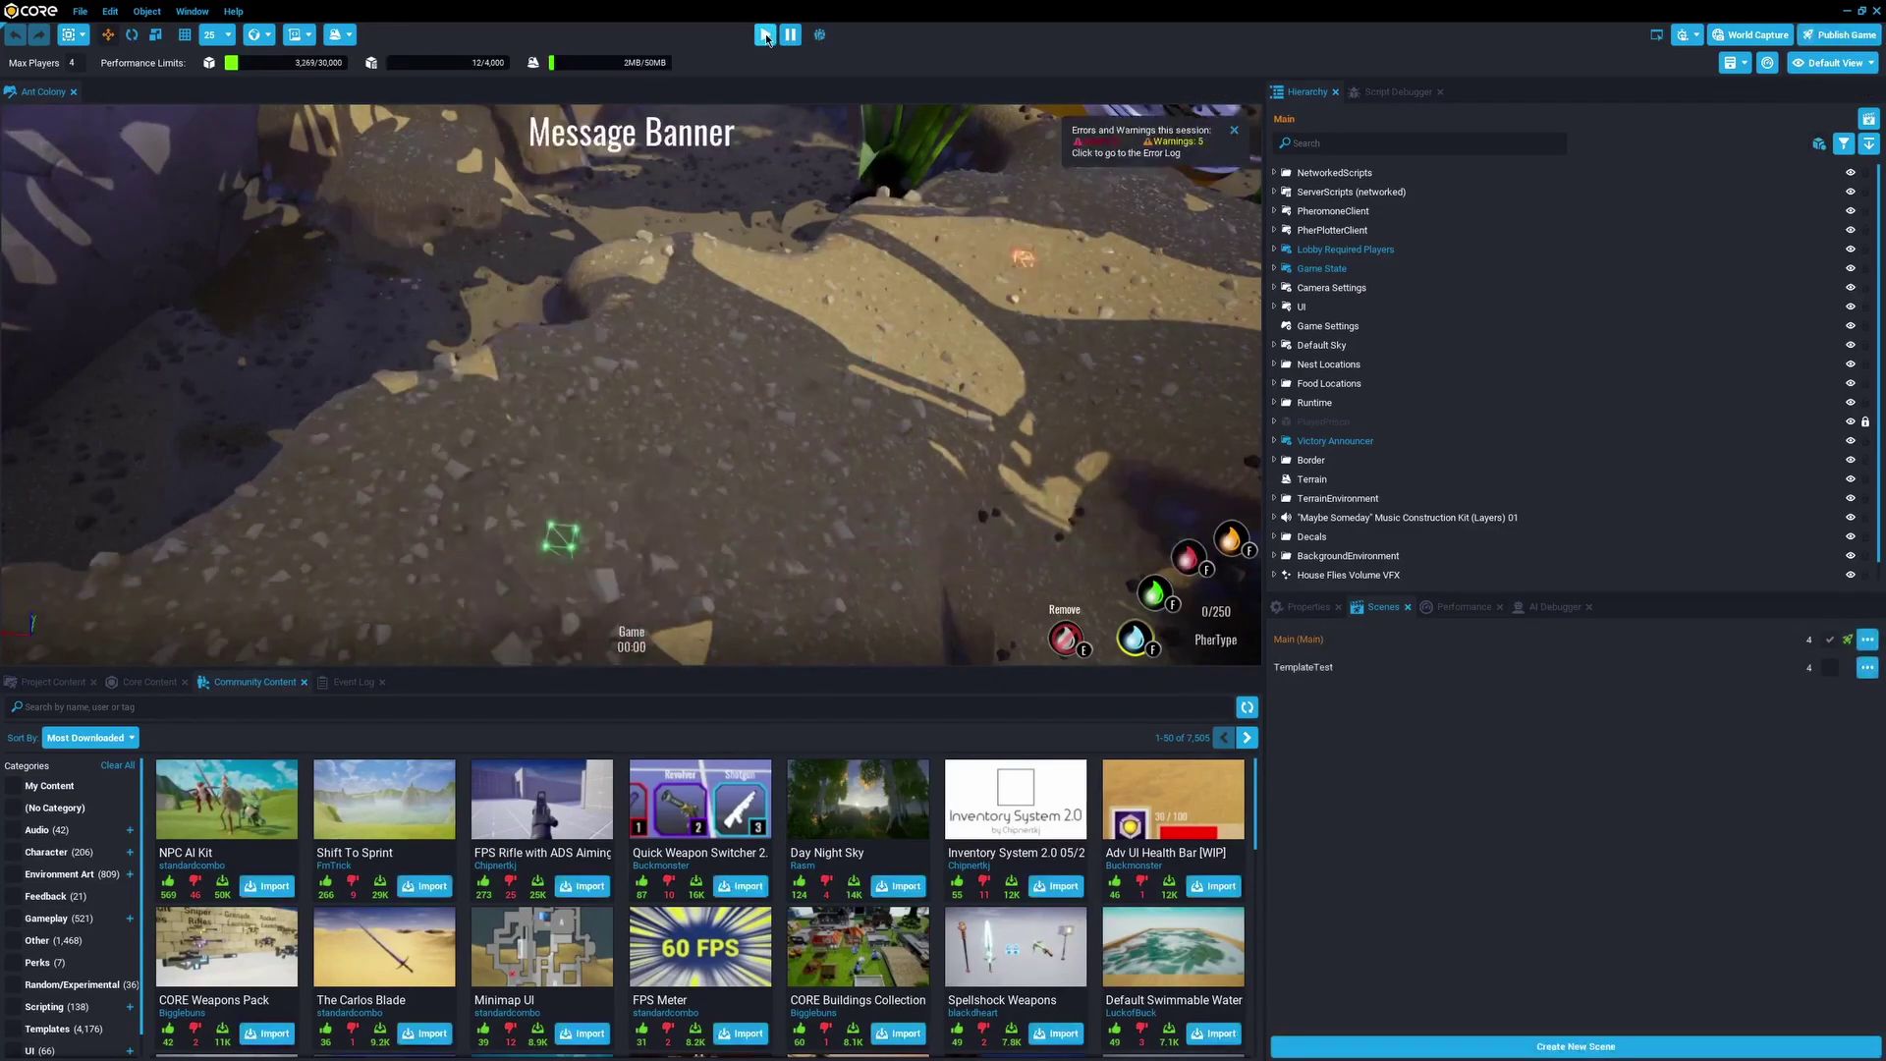
{"action": "left_click", "coordinate": [818, 38]}
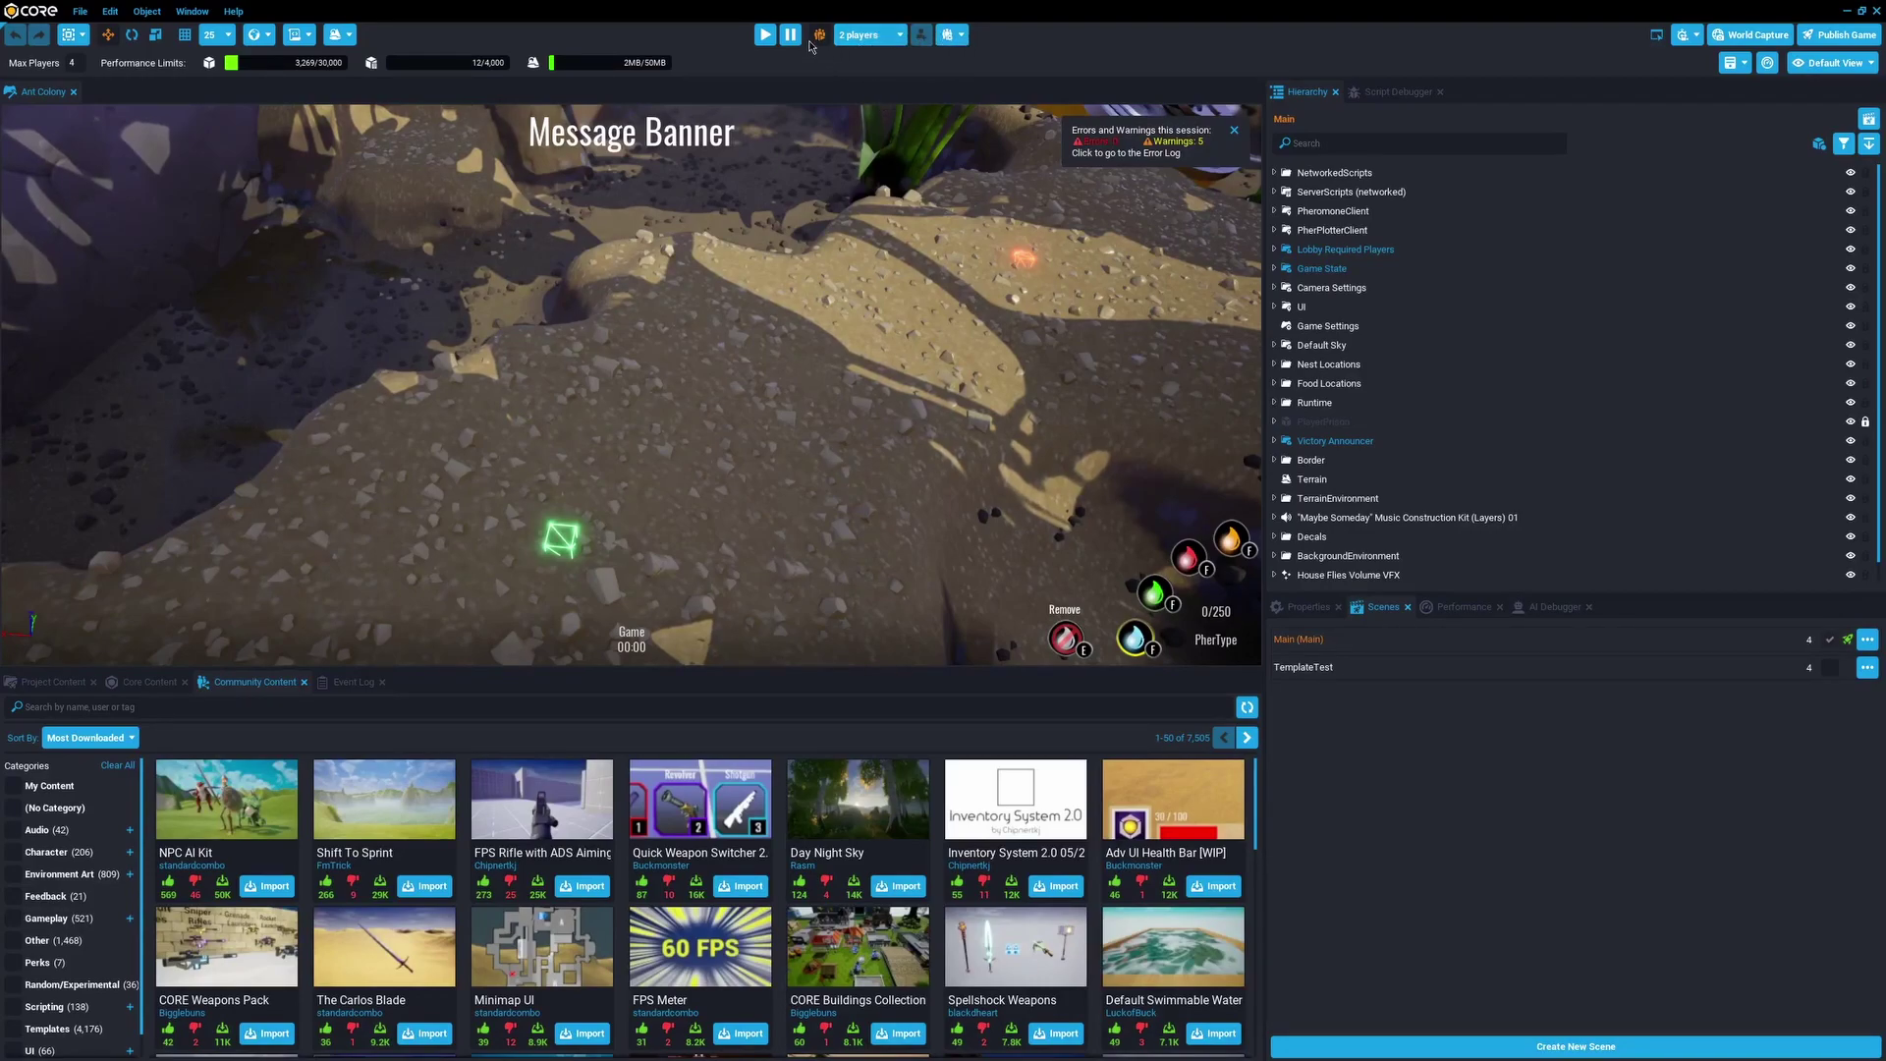
Turn off multiplayer preview mode.
{"action": "left_click", "coordinate": [816, 38]}
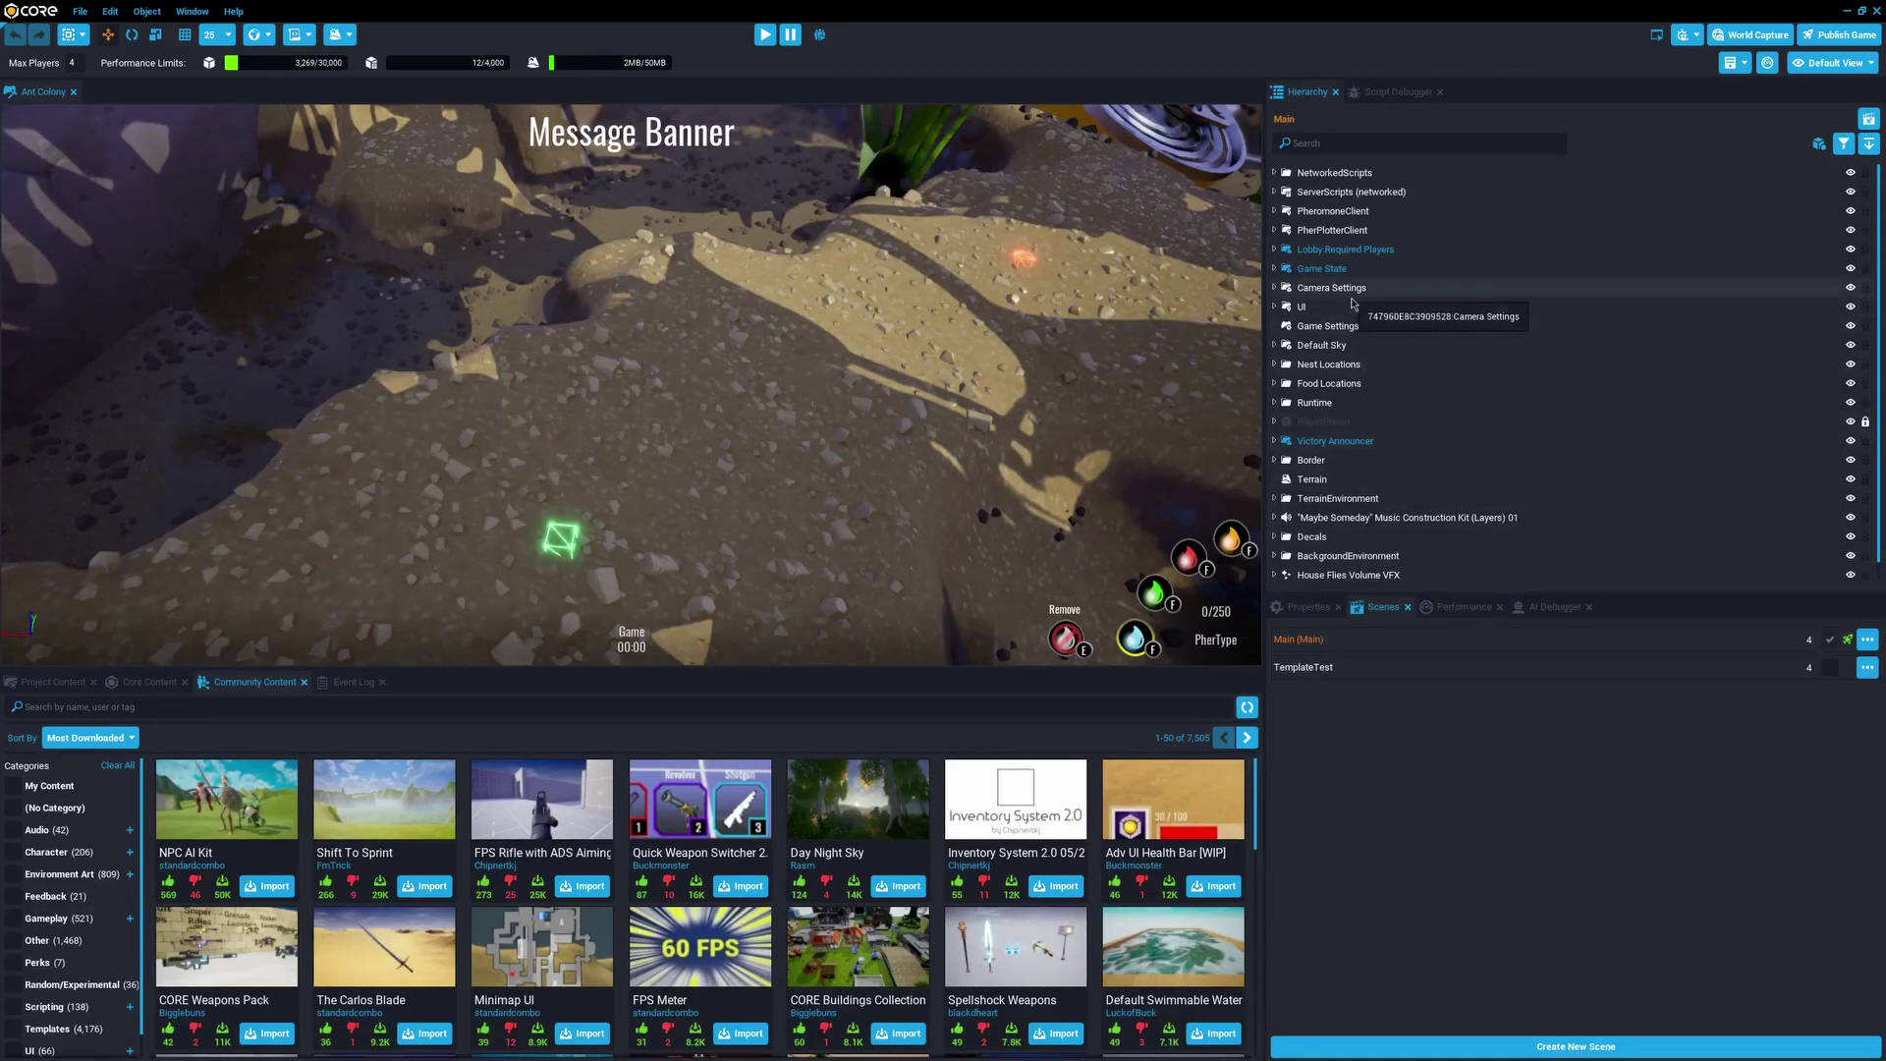
{"action": "scroll", "coordinate": [1340, 363], "scroll_direction": "down", "scroll_amount": 1}
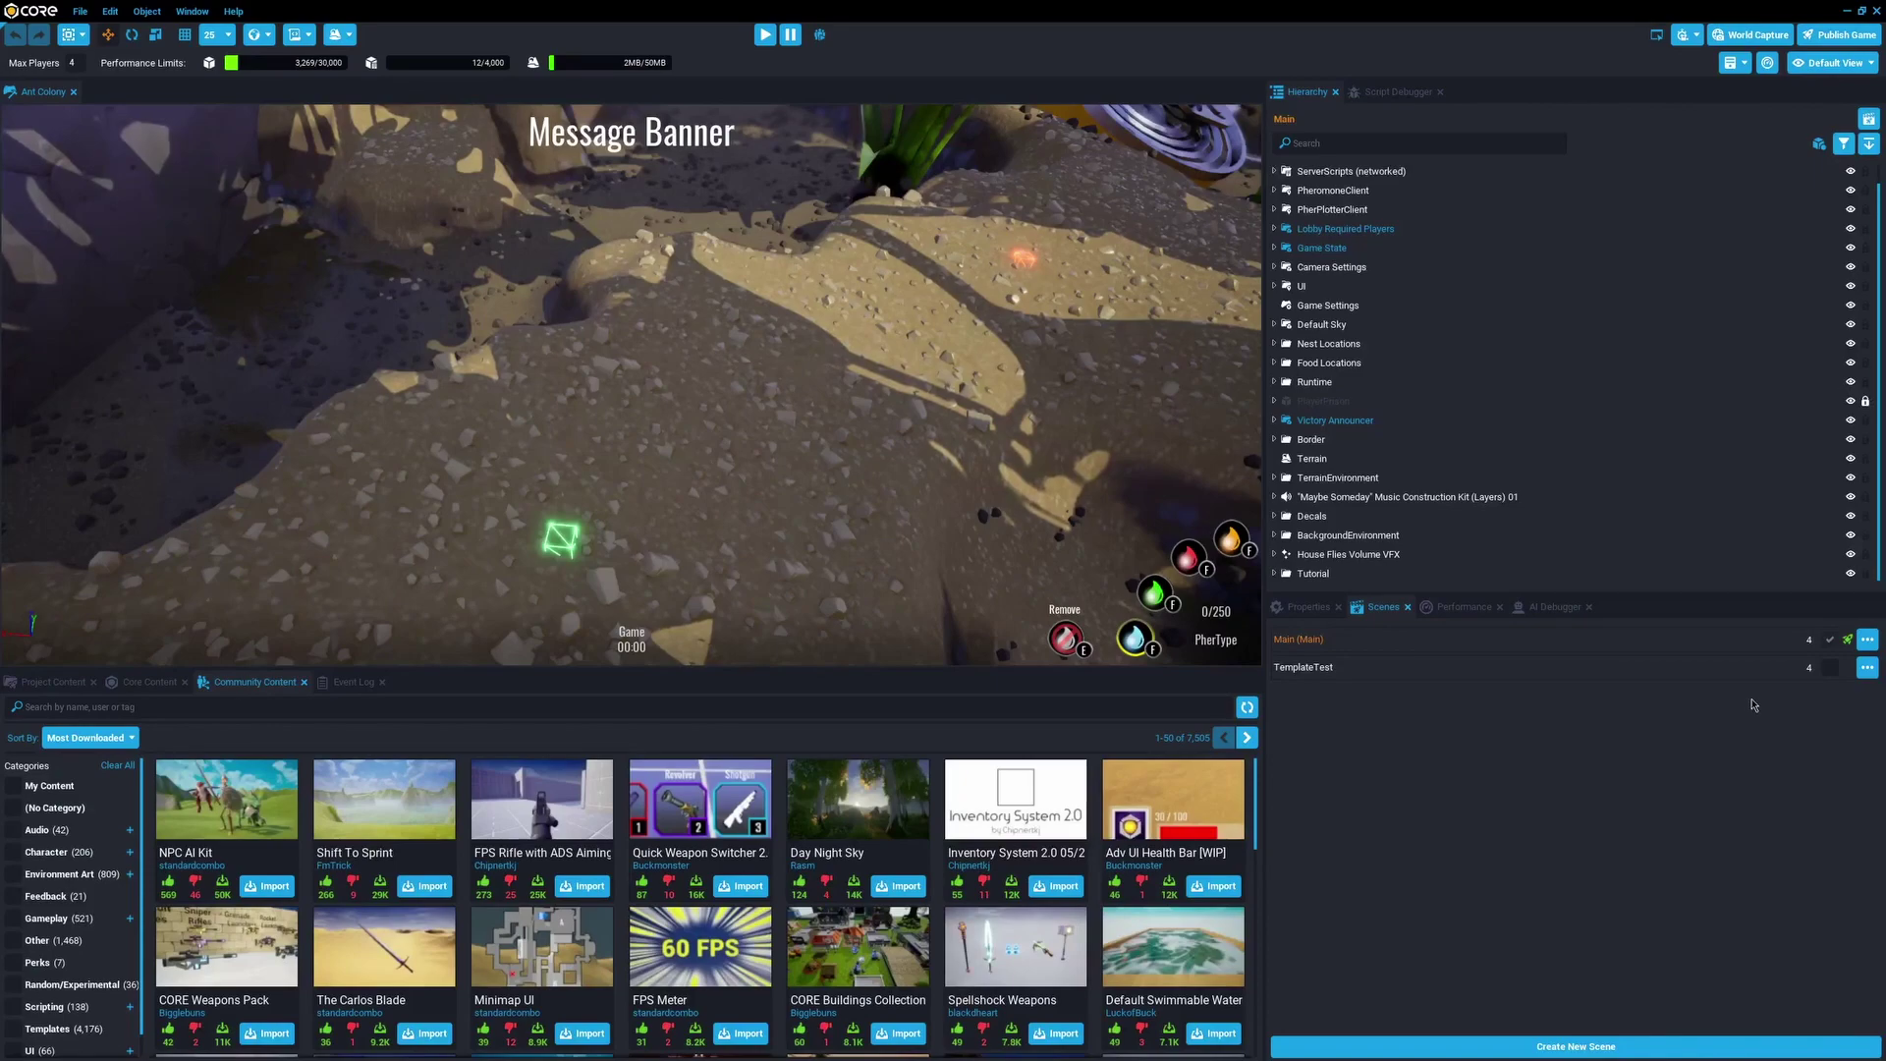
Create a new scene with the name NewScene and load it.
{"action": "left_click", "coordinate": [1530, 1046]}
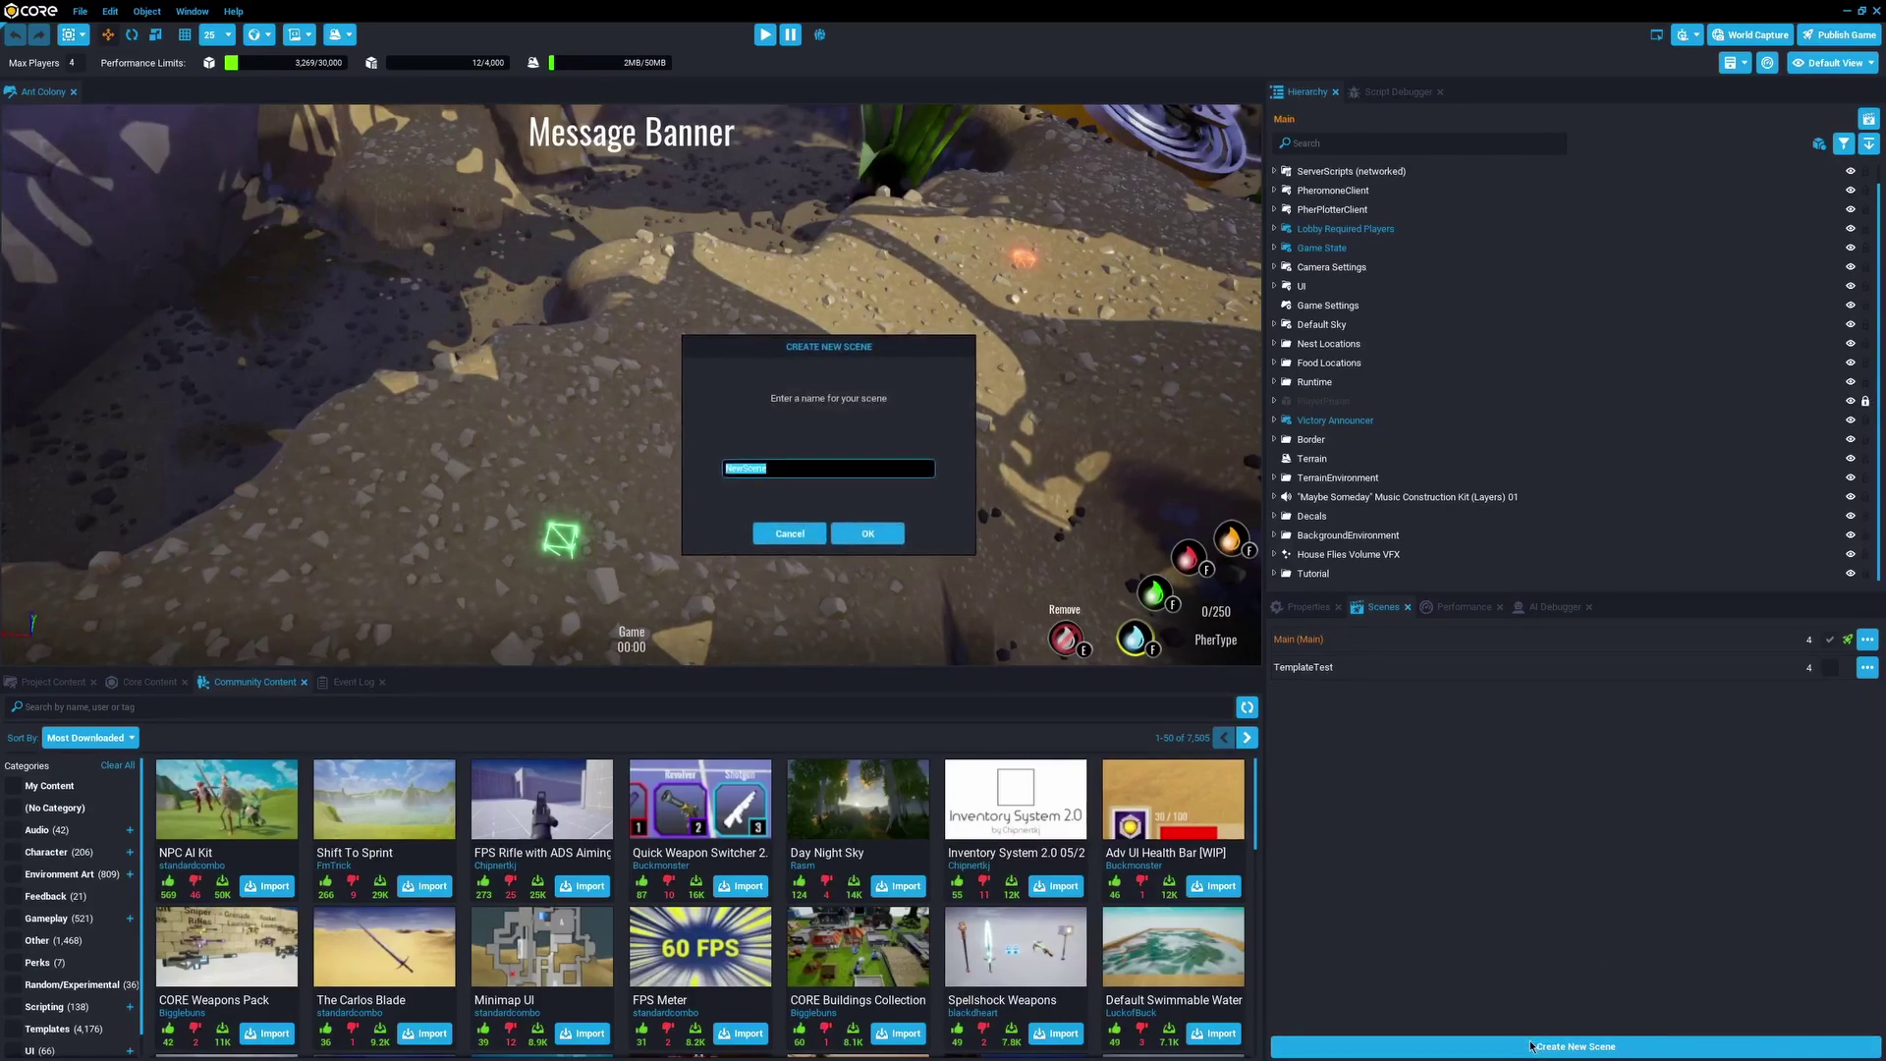
{"action": "left_click", "coordinate": [902, 532]}
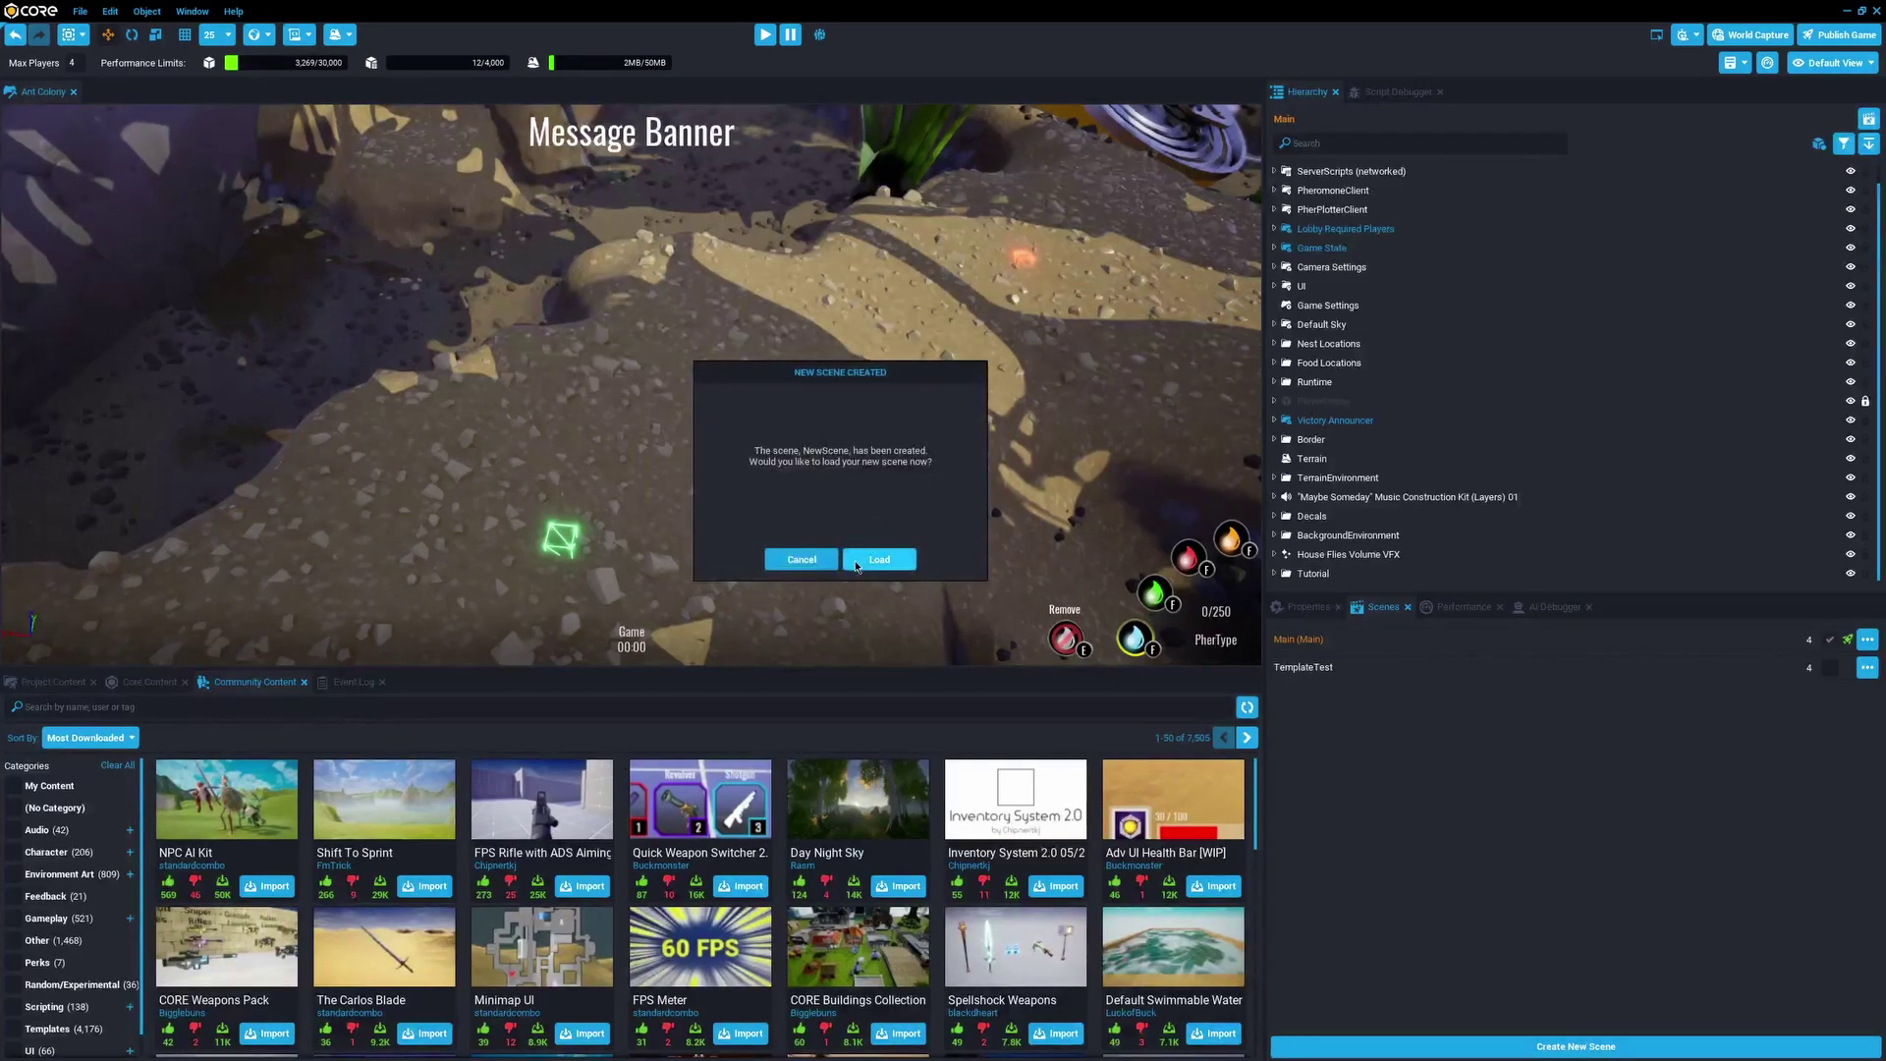
{"action": "left_click", "coordinate": [856, 564]}
{"action": "right_click_drag", "start_coordinate": [1231, 320], "coordinate": [1532, 381]}
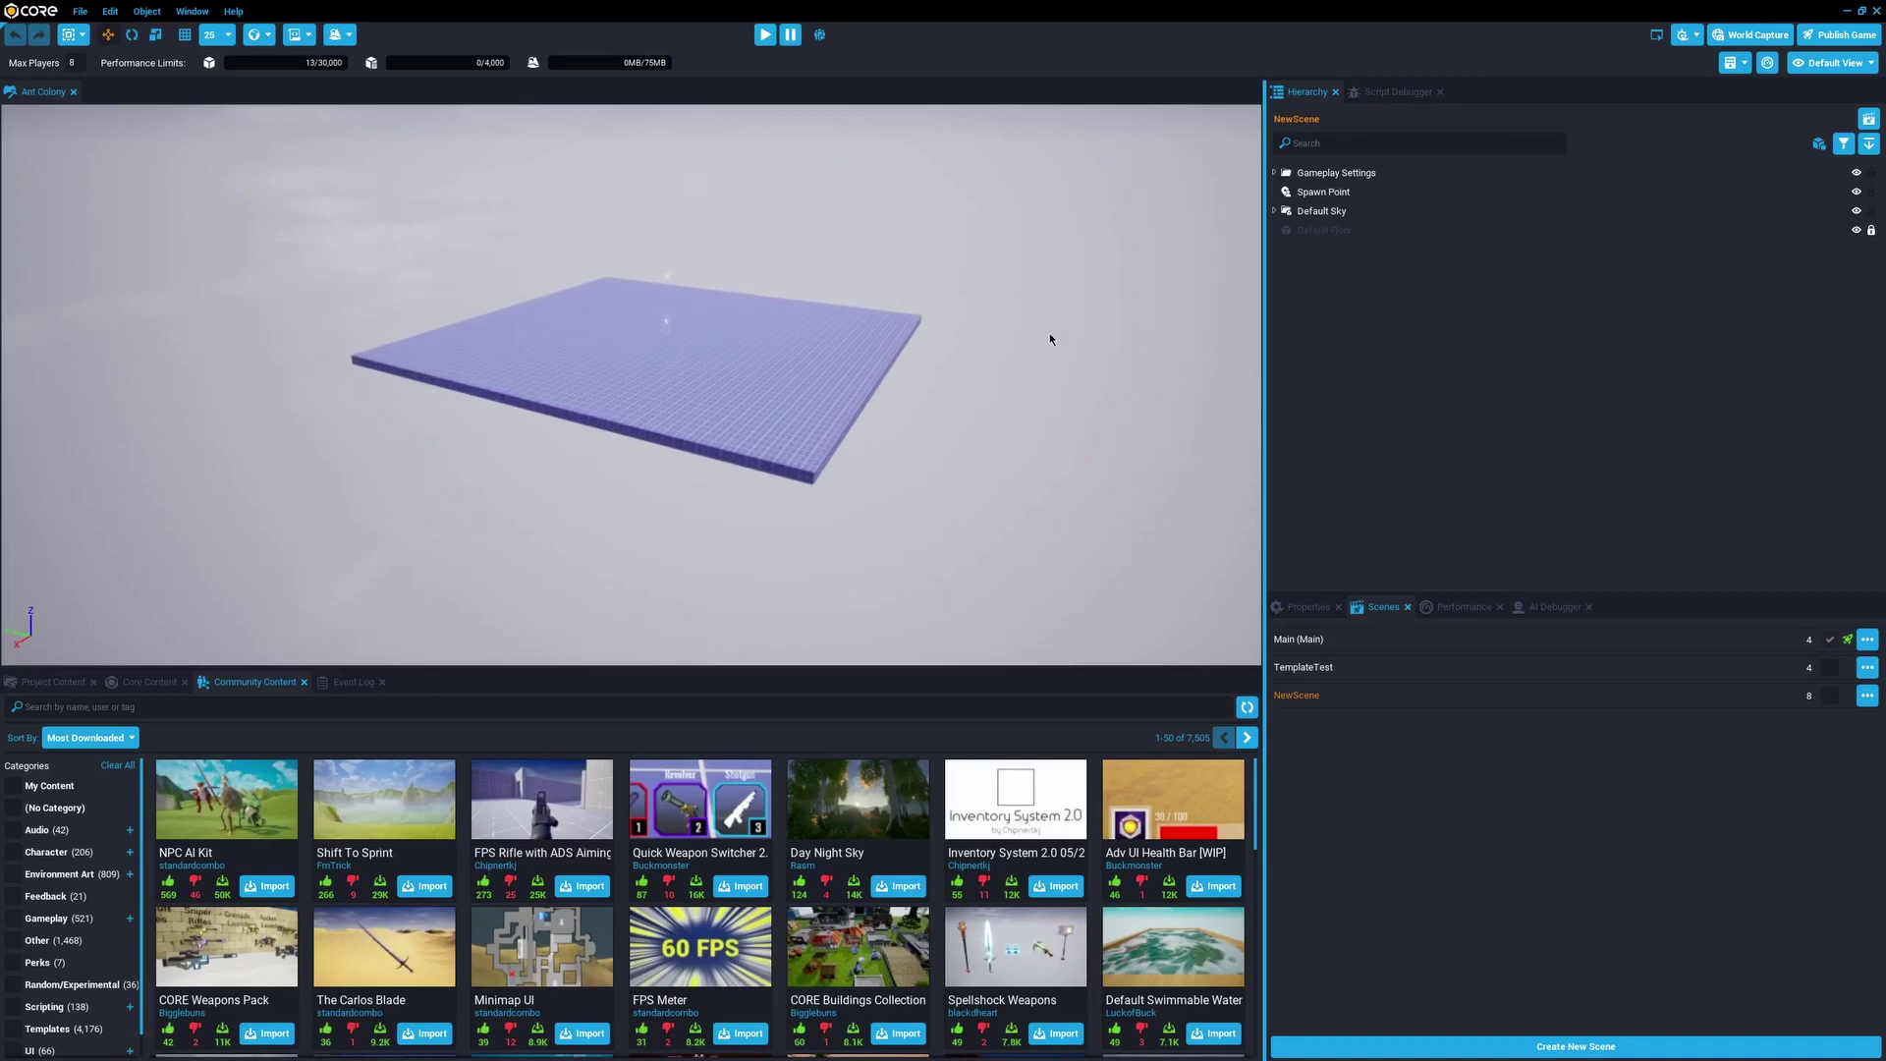
Examine the network context types that can be created in the new scene's hierarchy.
{"action": "right_click", "coordinate": [1379, 301]}
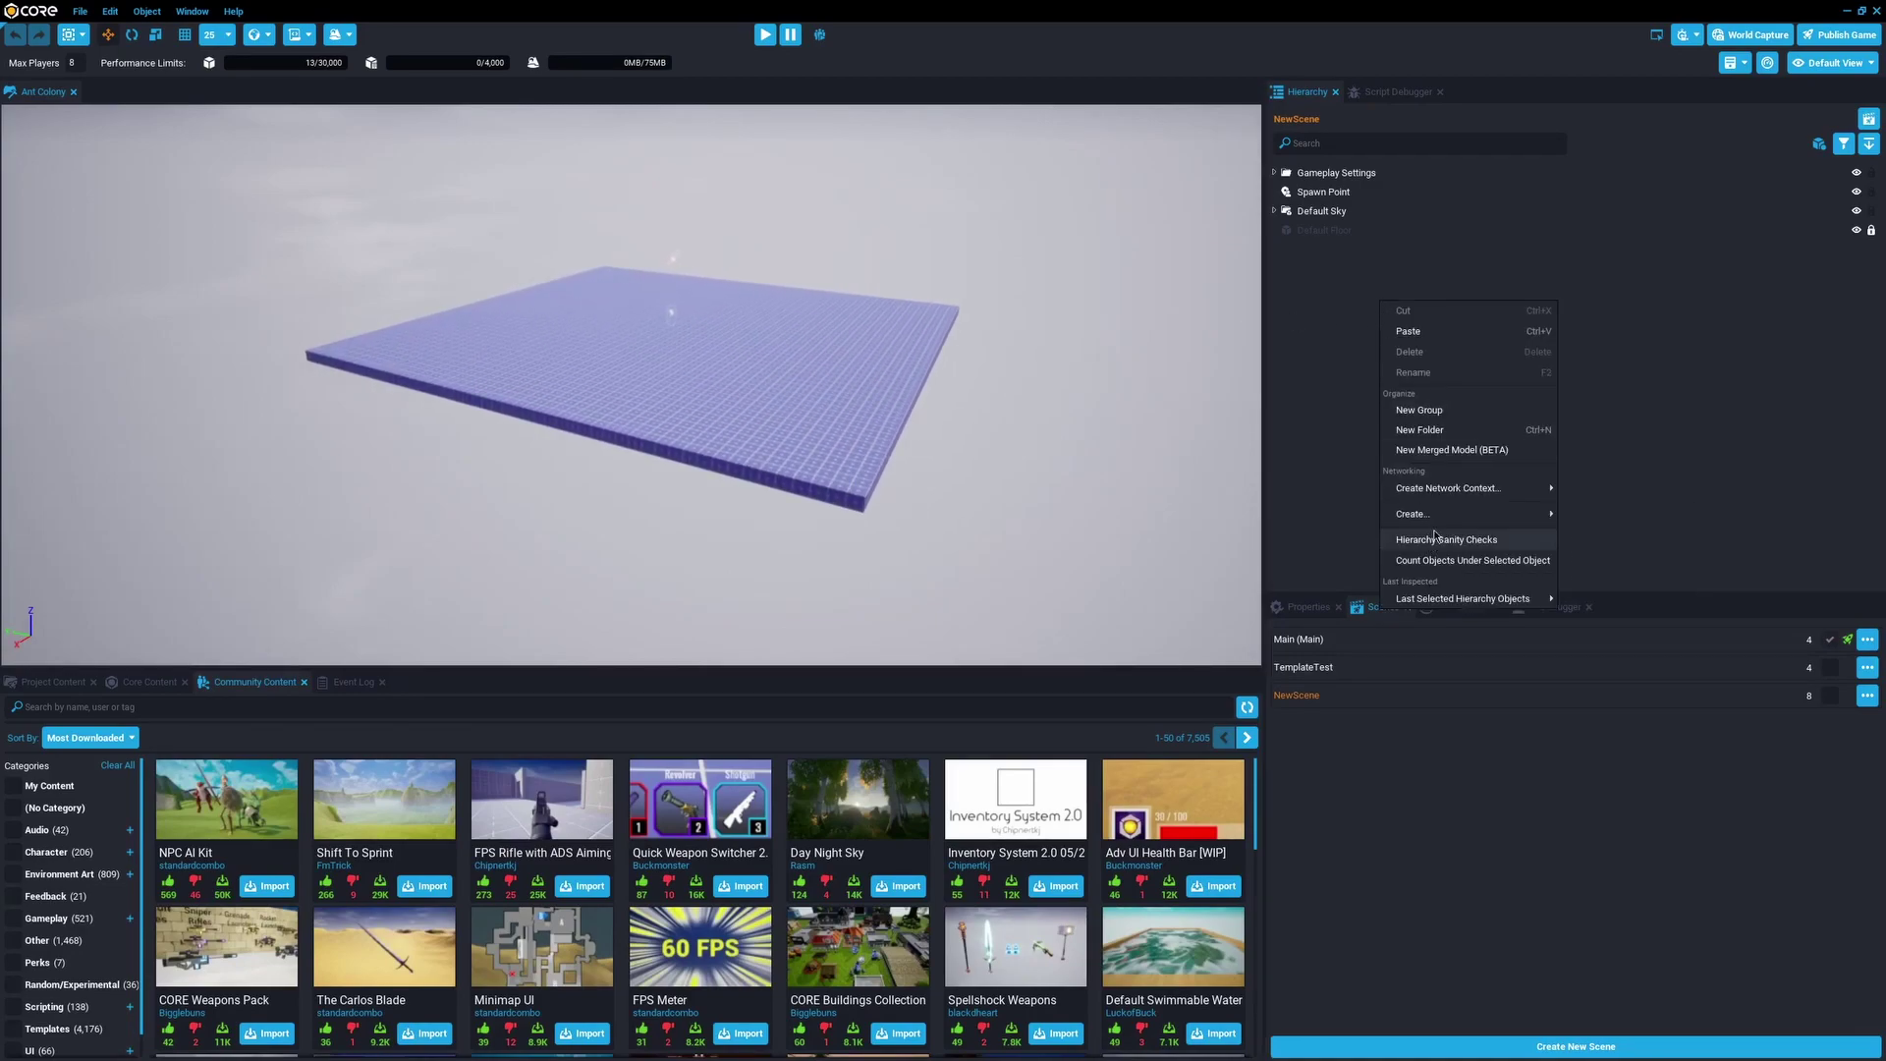
{"action": "mouse_move", "coordinate": [1454, 514]}
{"action": "mouse_move", "coordinate": [1619, 580]}
{"action": "mouse_move", "coordinate": [1507, 491]}
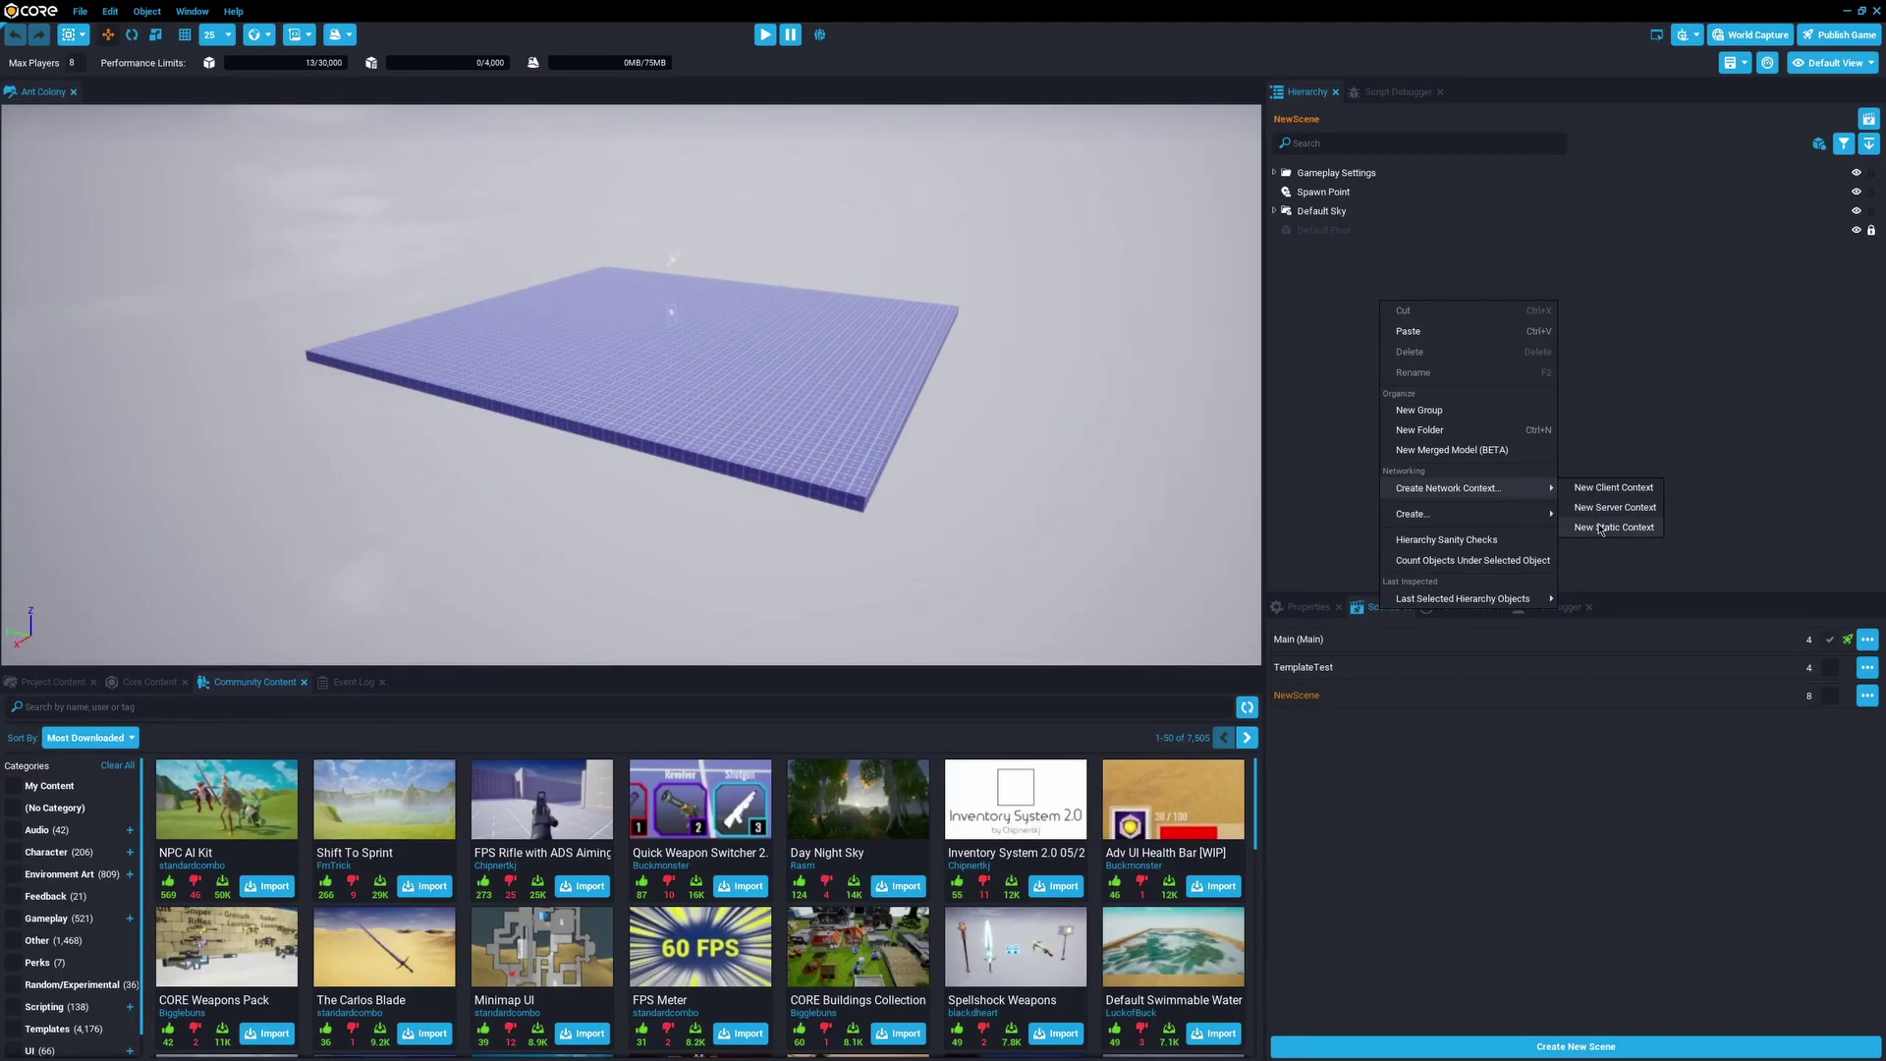
{"action": "left_click", "coordinate": [1713, 391]}
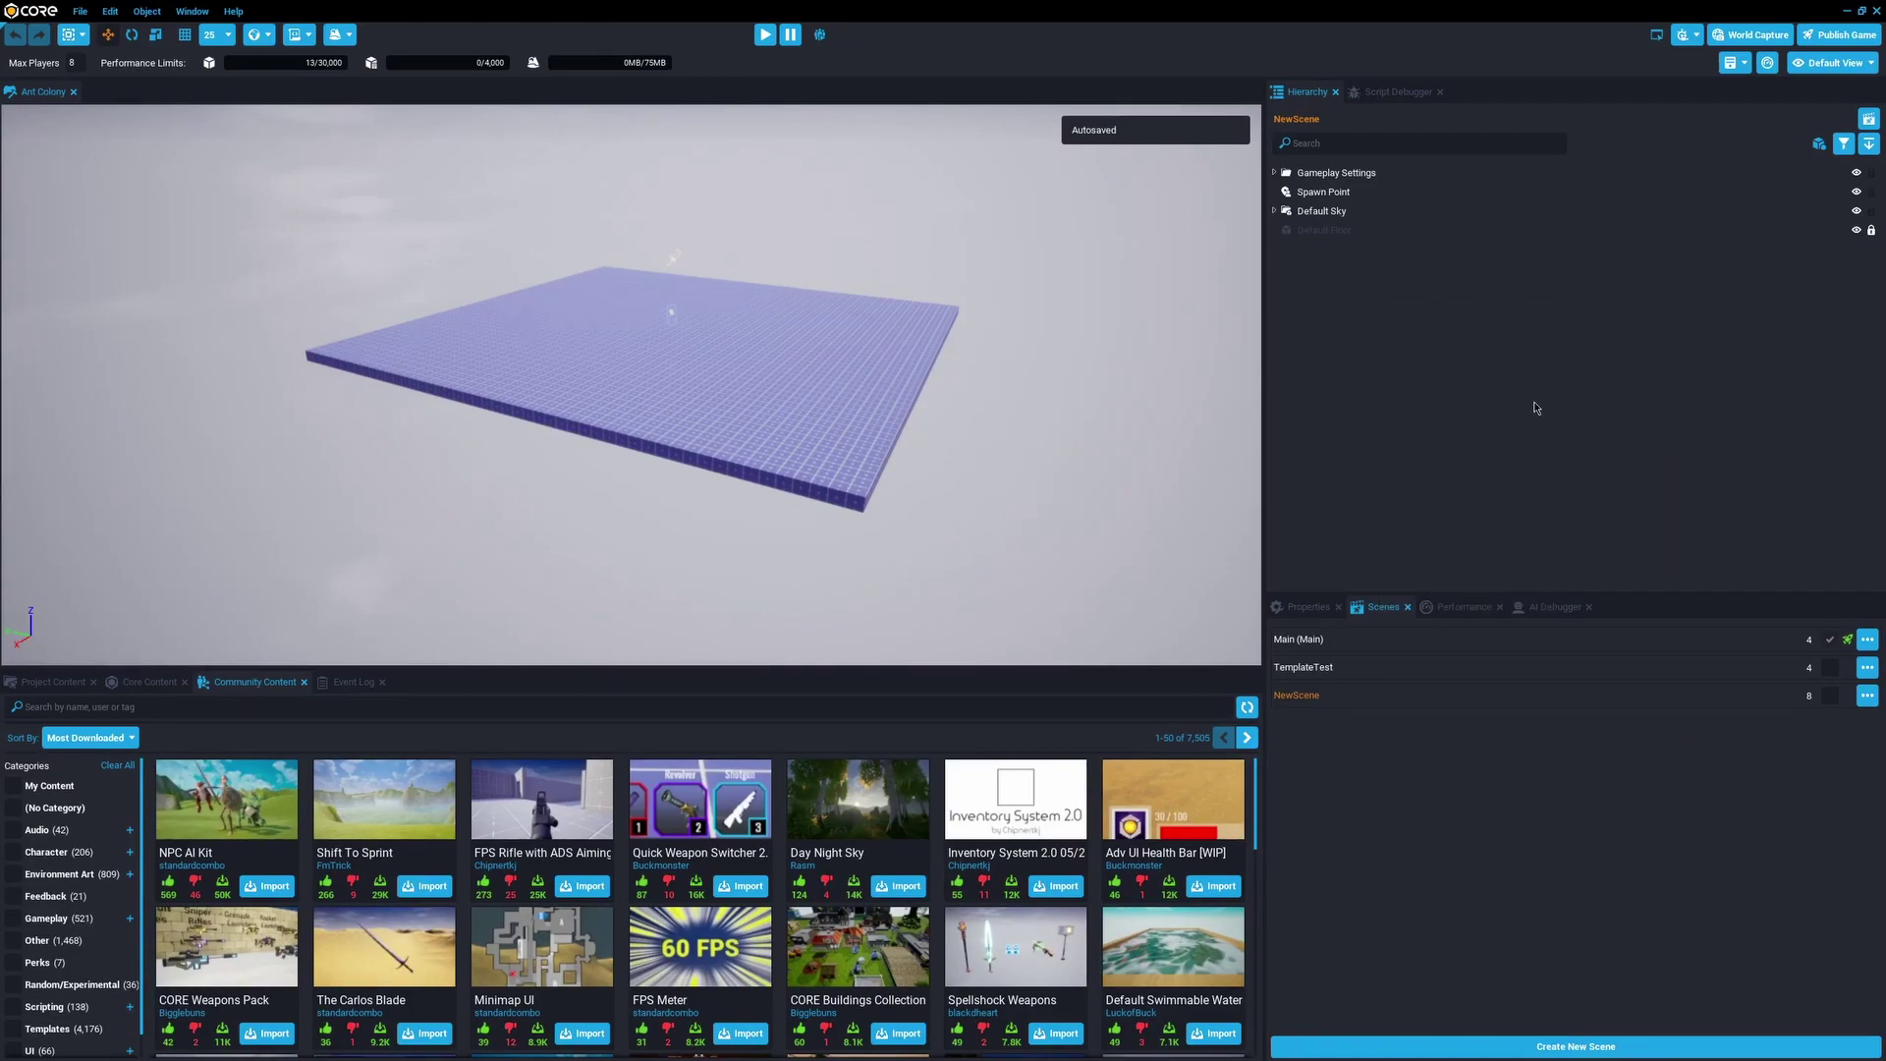
{"action": "right_click_drag", "start_coordinate": [986, 456], "coordinate": [1018, 428]}
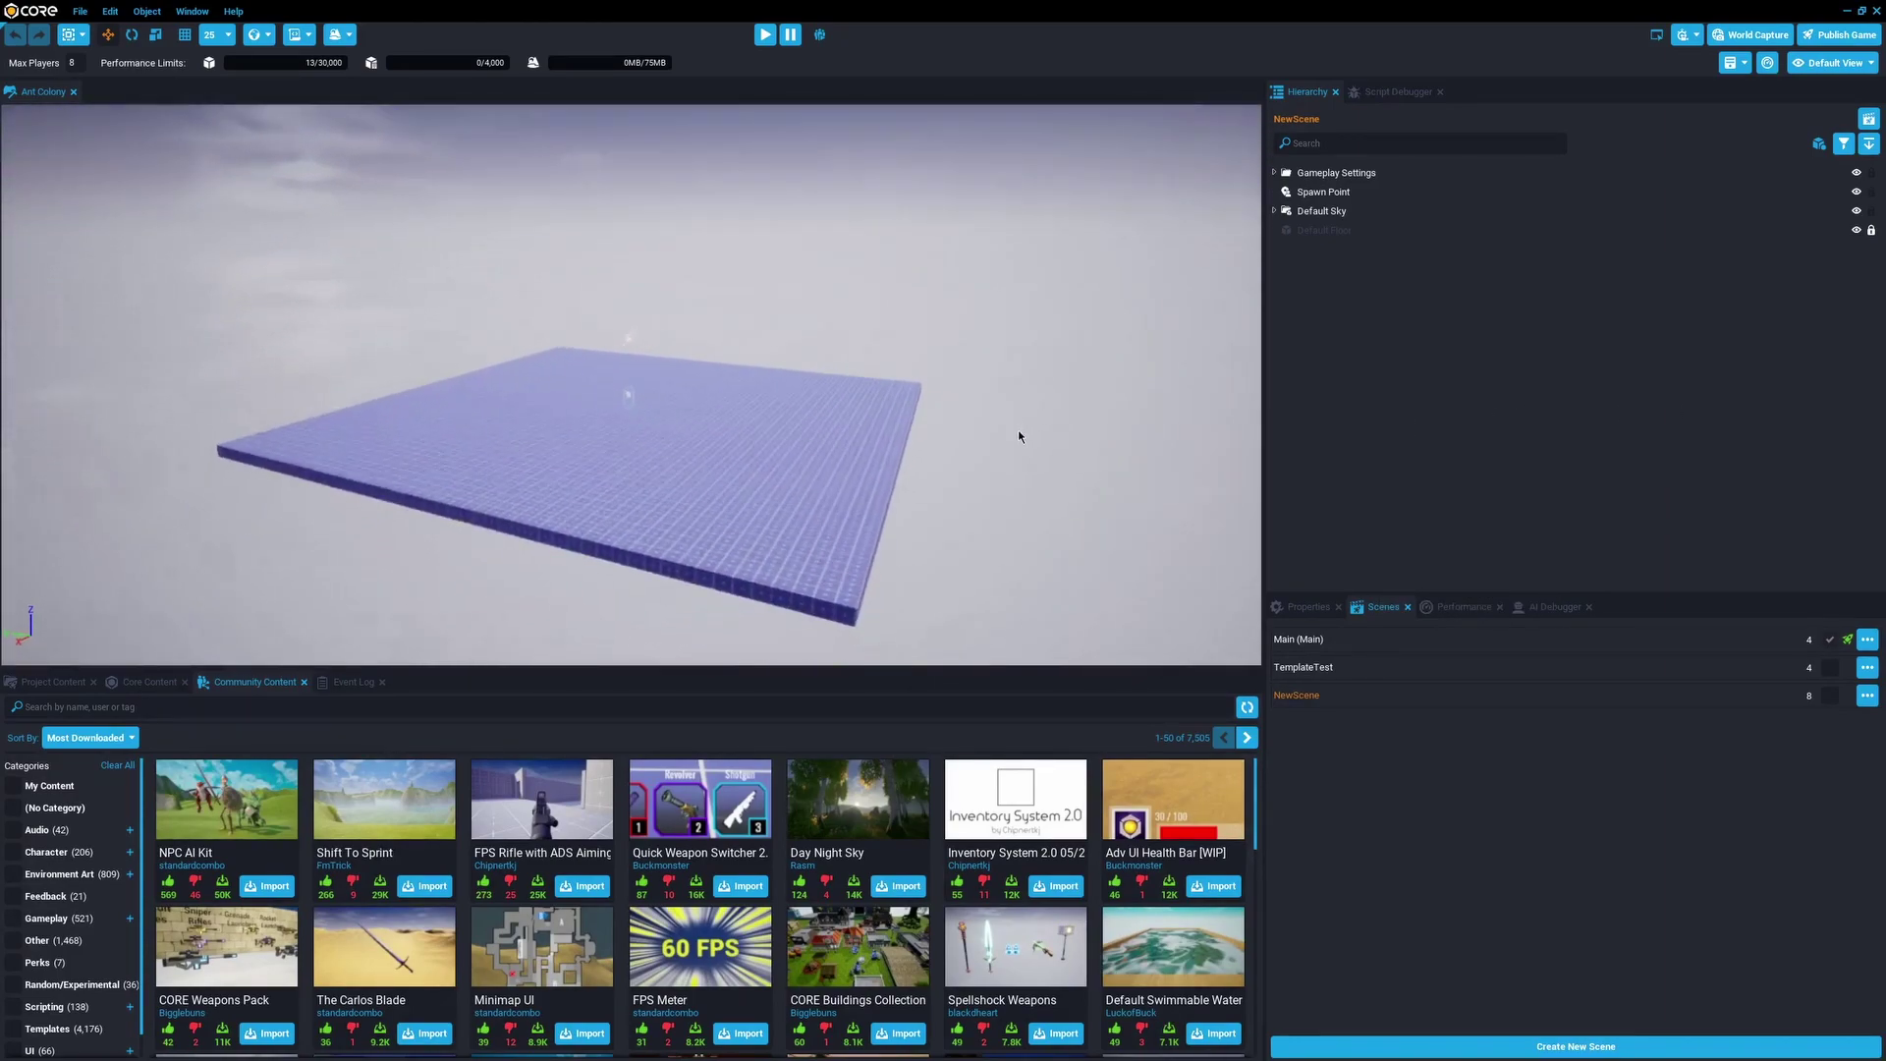
Create a folder in the scene hierarchy with the default name NewFolder and add a client context inside it.
{"action": "right_click", "coordinate": [1349, 295]}
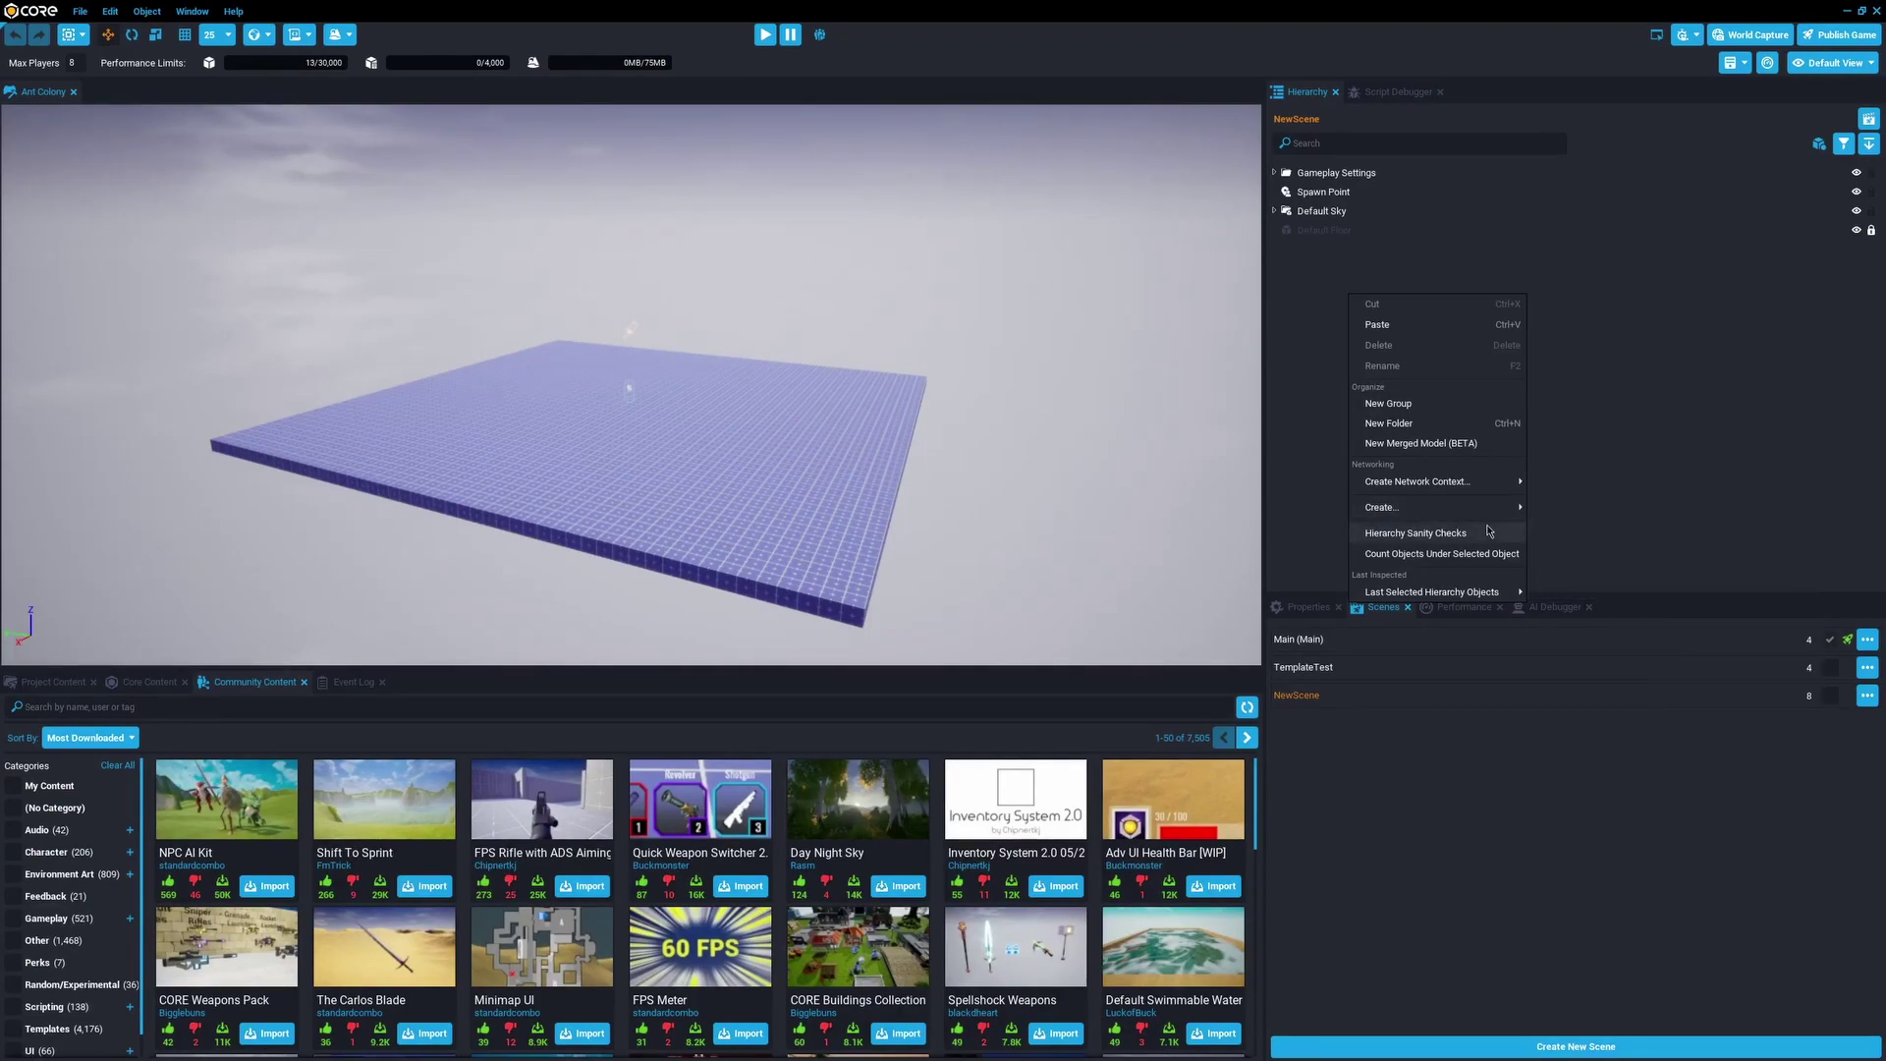
{"action": "left_click", "coordinate": [1415, 423]}
{"action": "key", "text": "Return"}
{"action": "right_click", "coordinate": [1333, 251]}
{"action": "mouse_move", "coordinate": [1444, 616]}
{"action": "left_click", "coordinate": [1638, 615]}
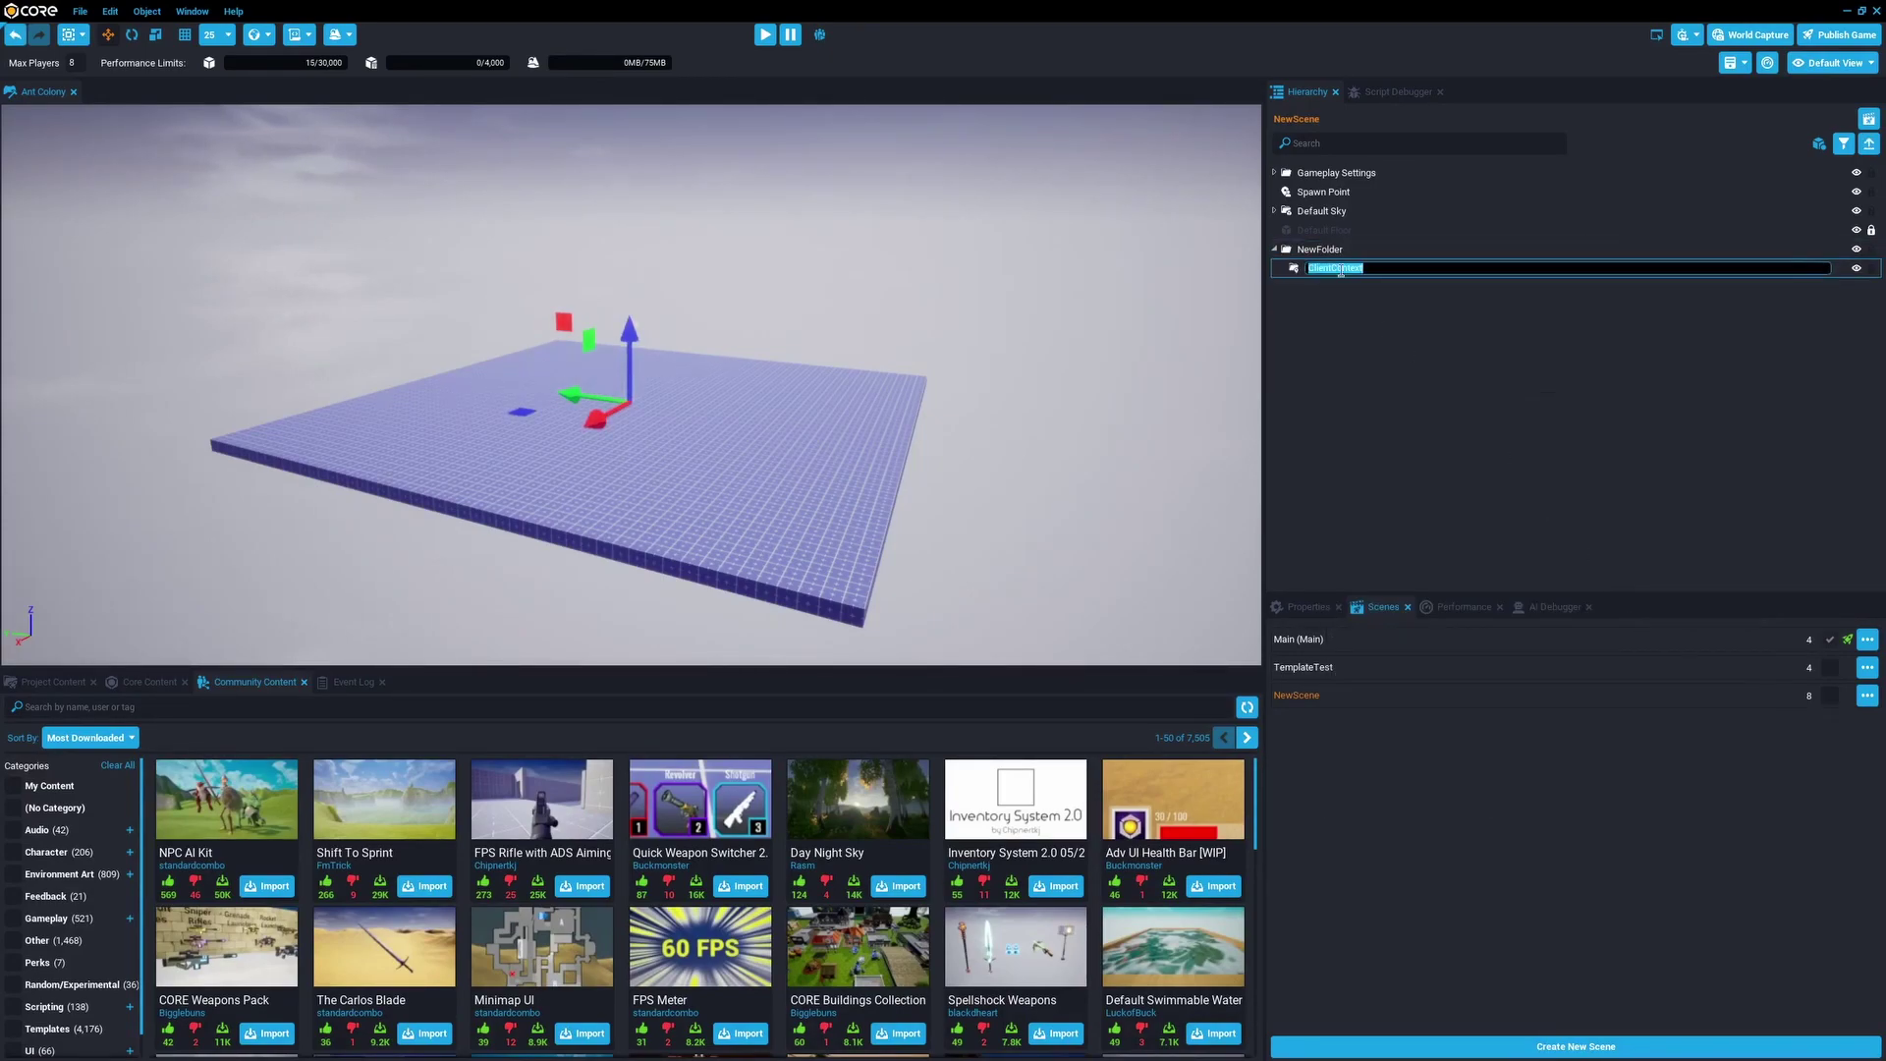
{"action": "key", "text": "Return"}
Add a server context inside NewFolder, keeping its default name.
{"action": "right_click", "coordinate": [1319, 265]}
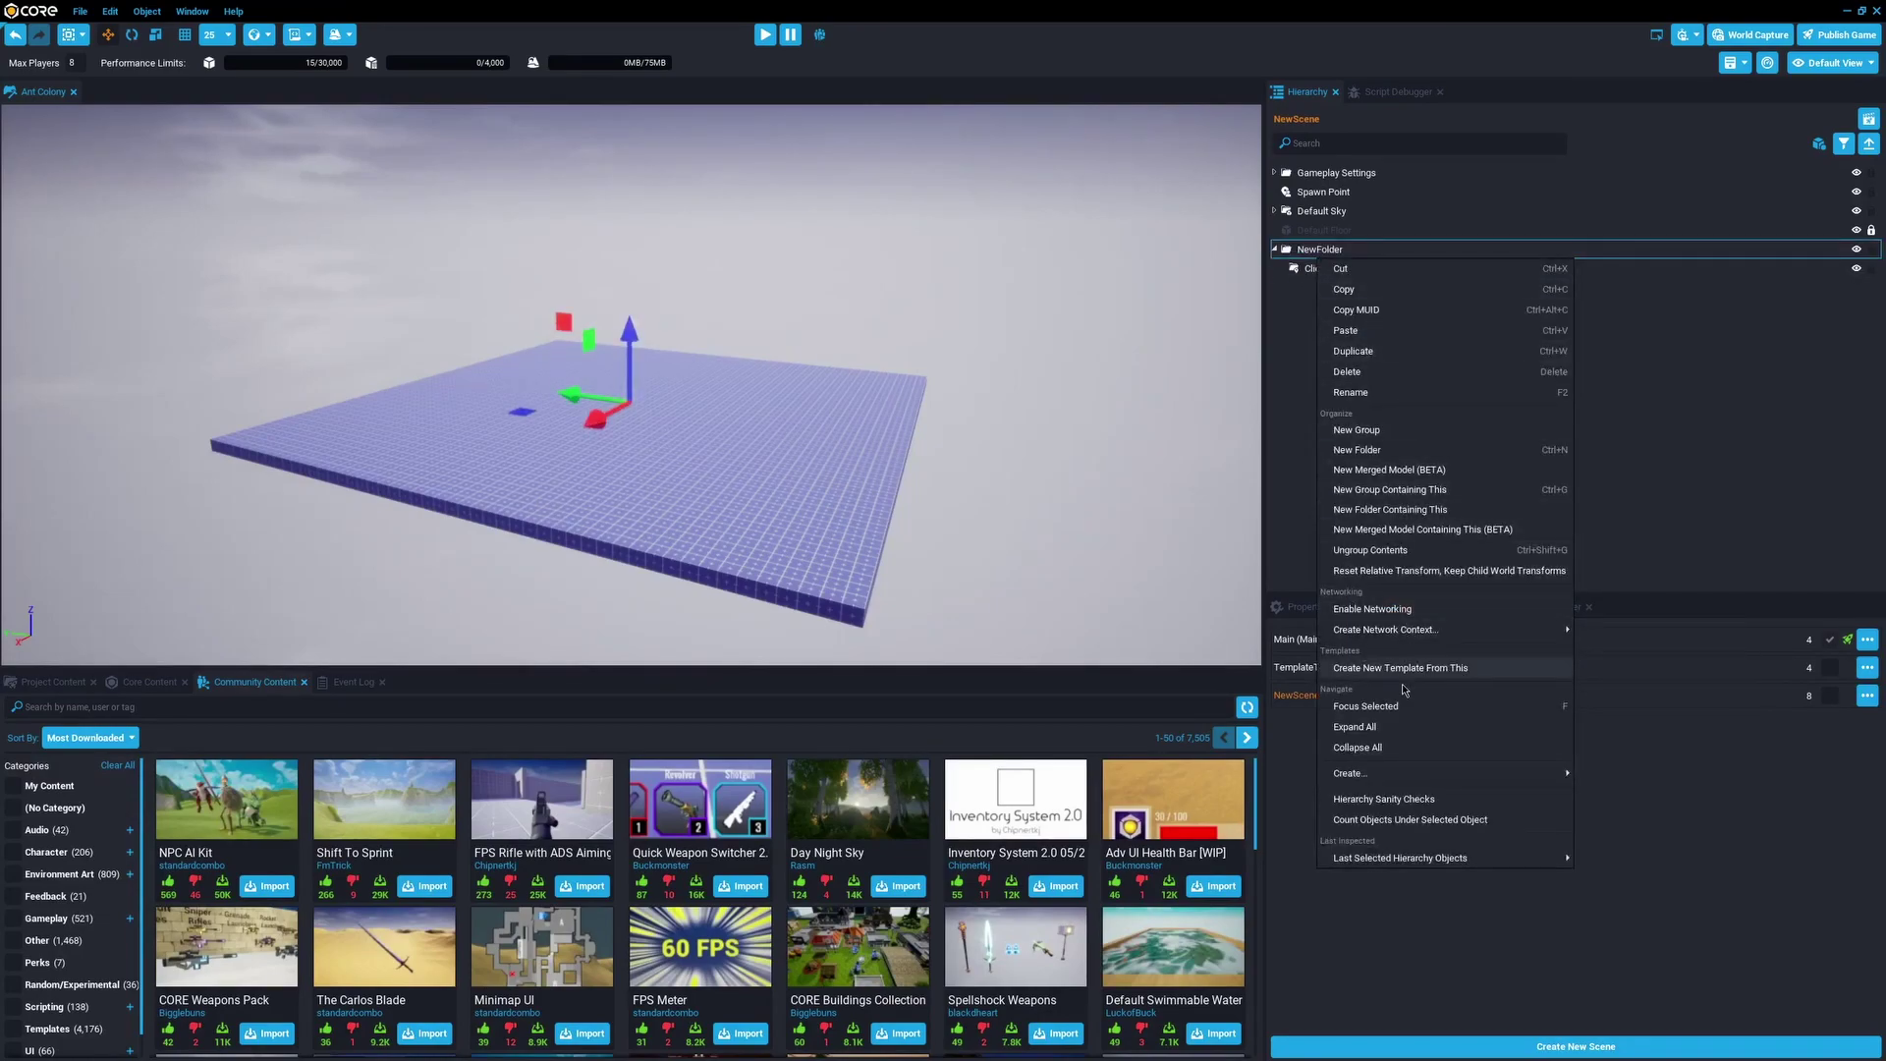
{"action": "mouse_move", "coordinate": [1431, 634]}
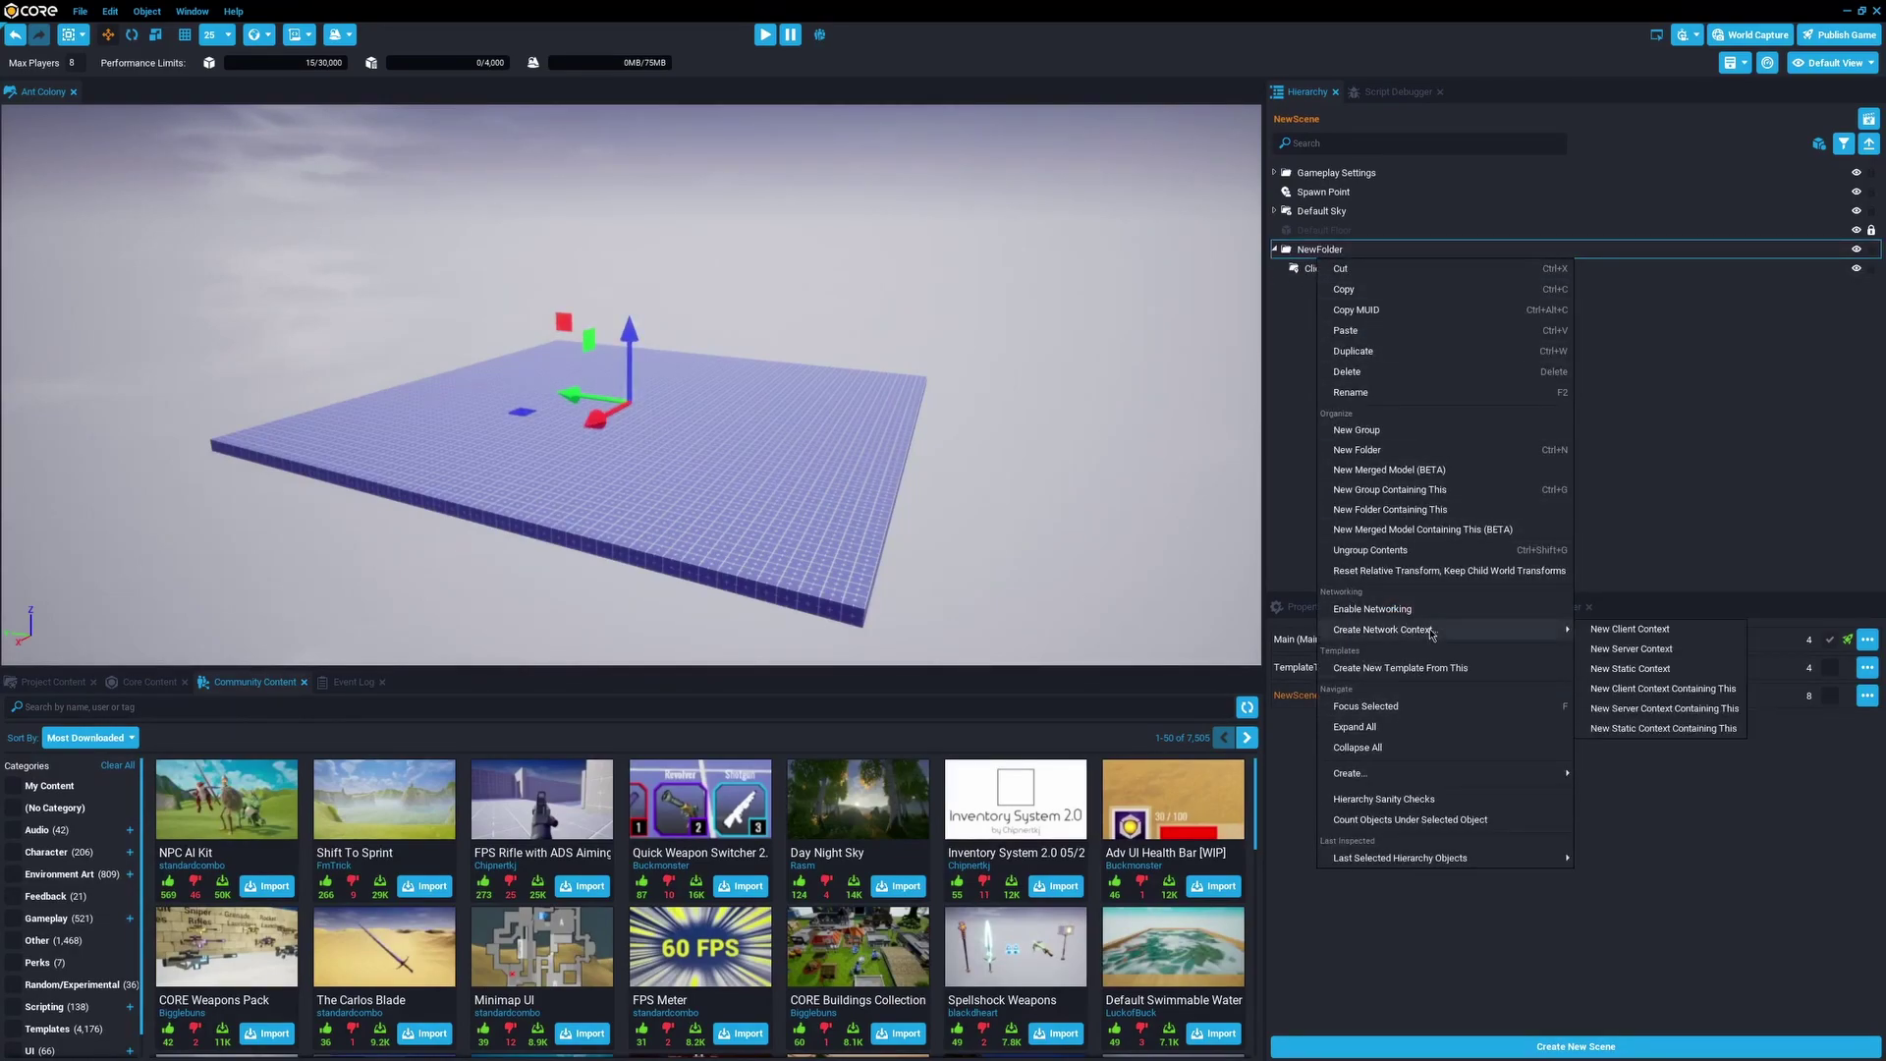
{"action": "left_click", "coordinate": [1631, 648]}
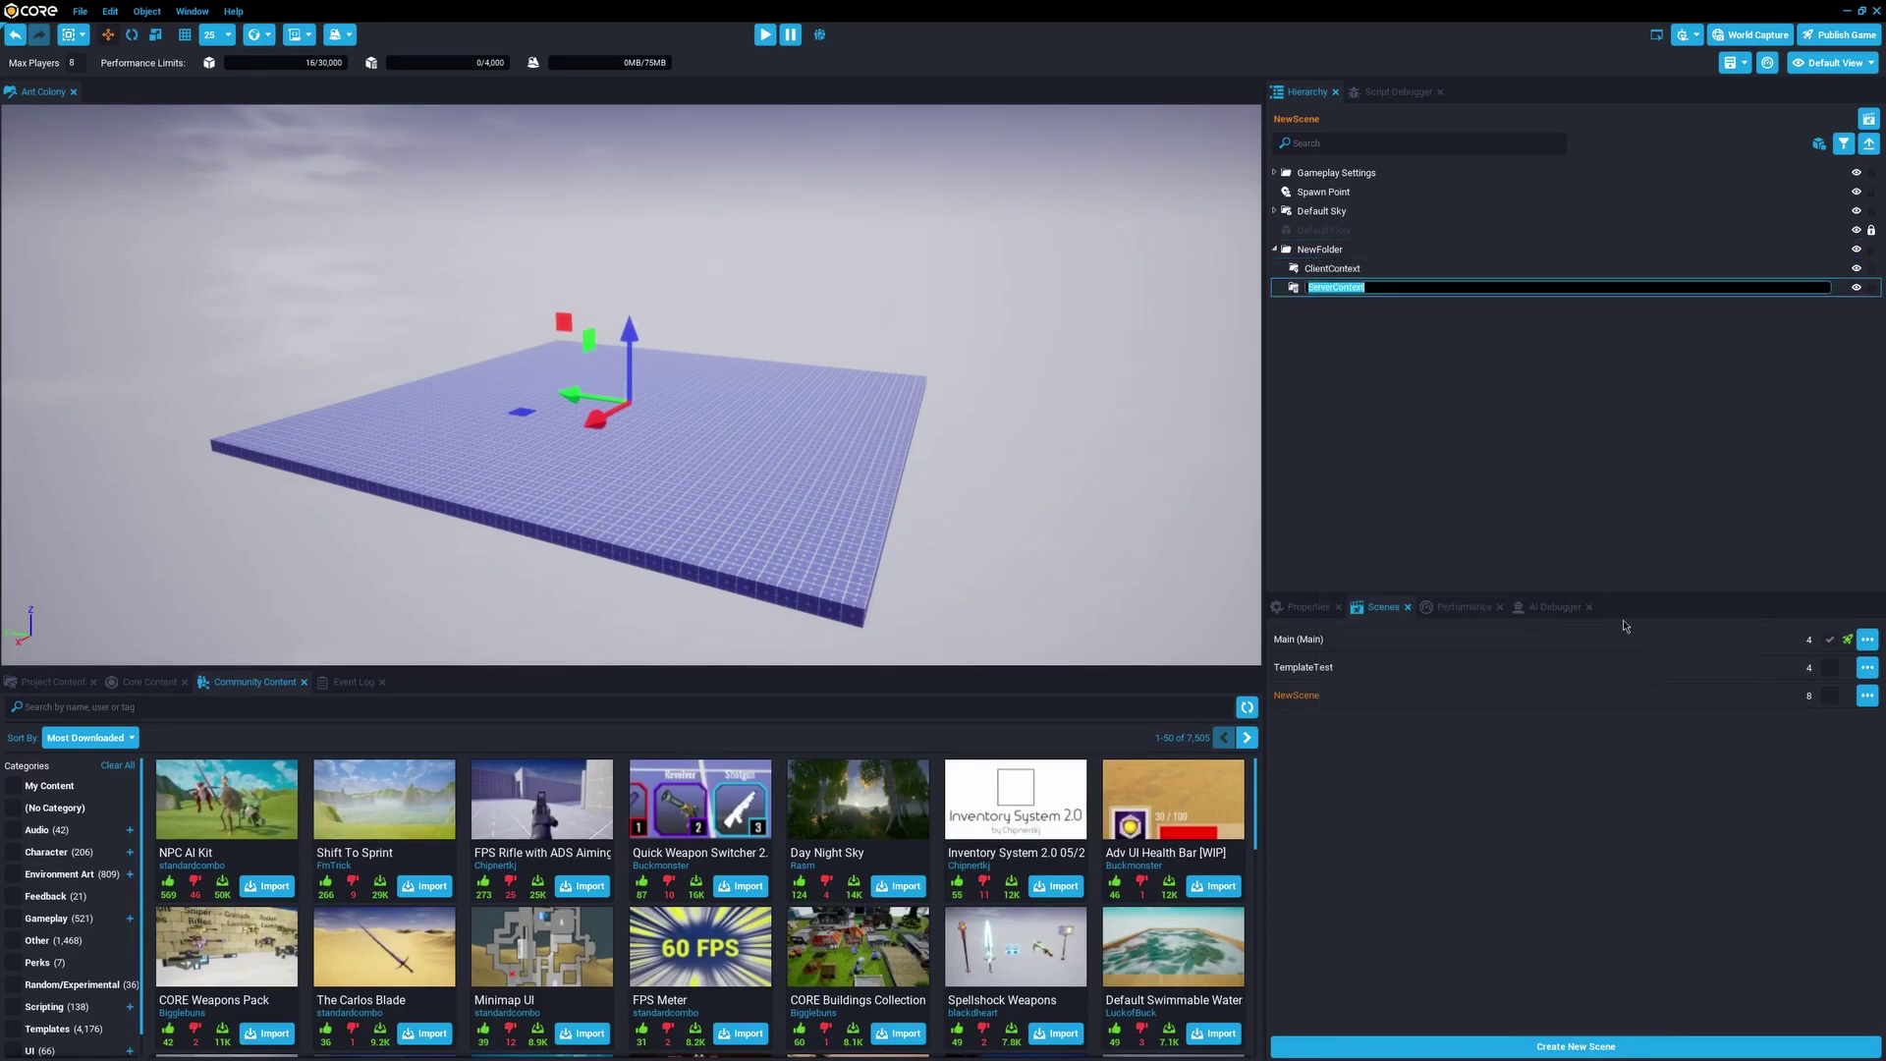
{"action": "left_click", "coordinate": [1385, 345]}
Compare the client context and server context in NewFolder, and clear the selection.
{"action": "left_click", "coordinate": [1321, 286]}
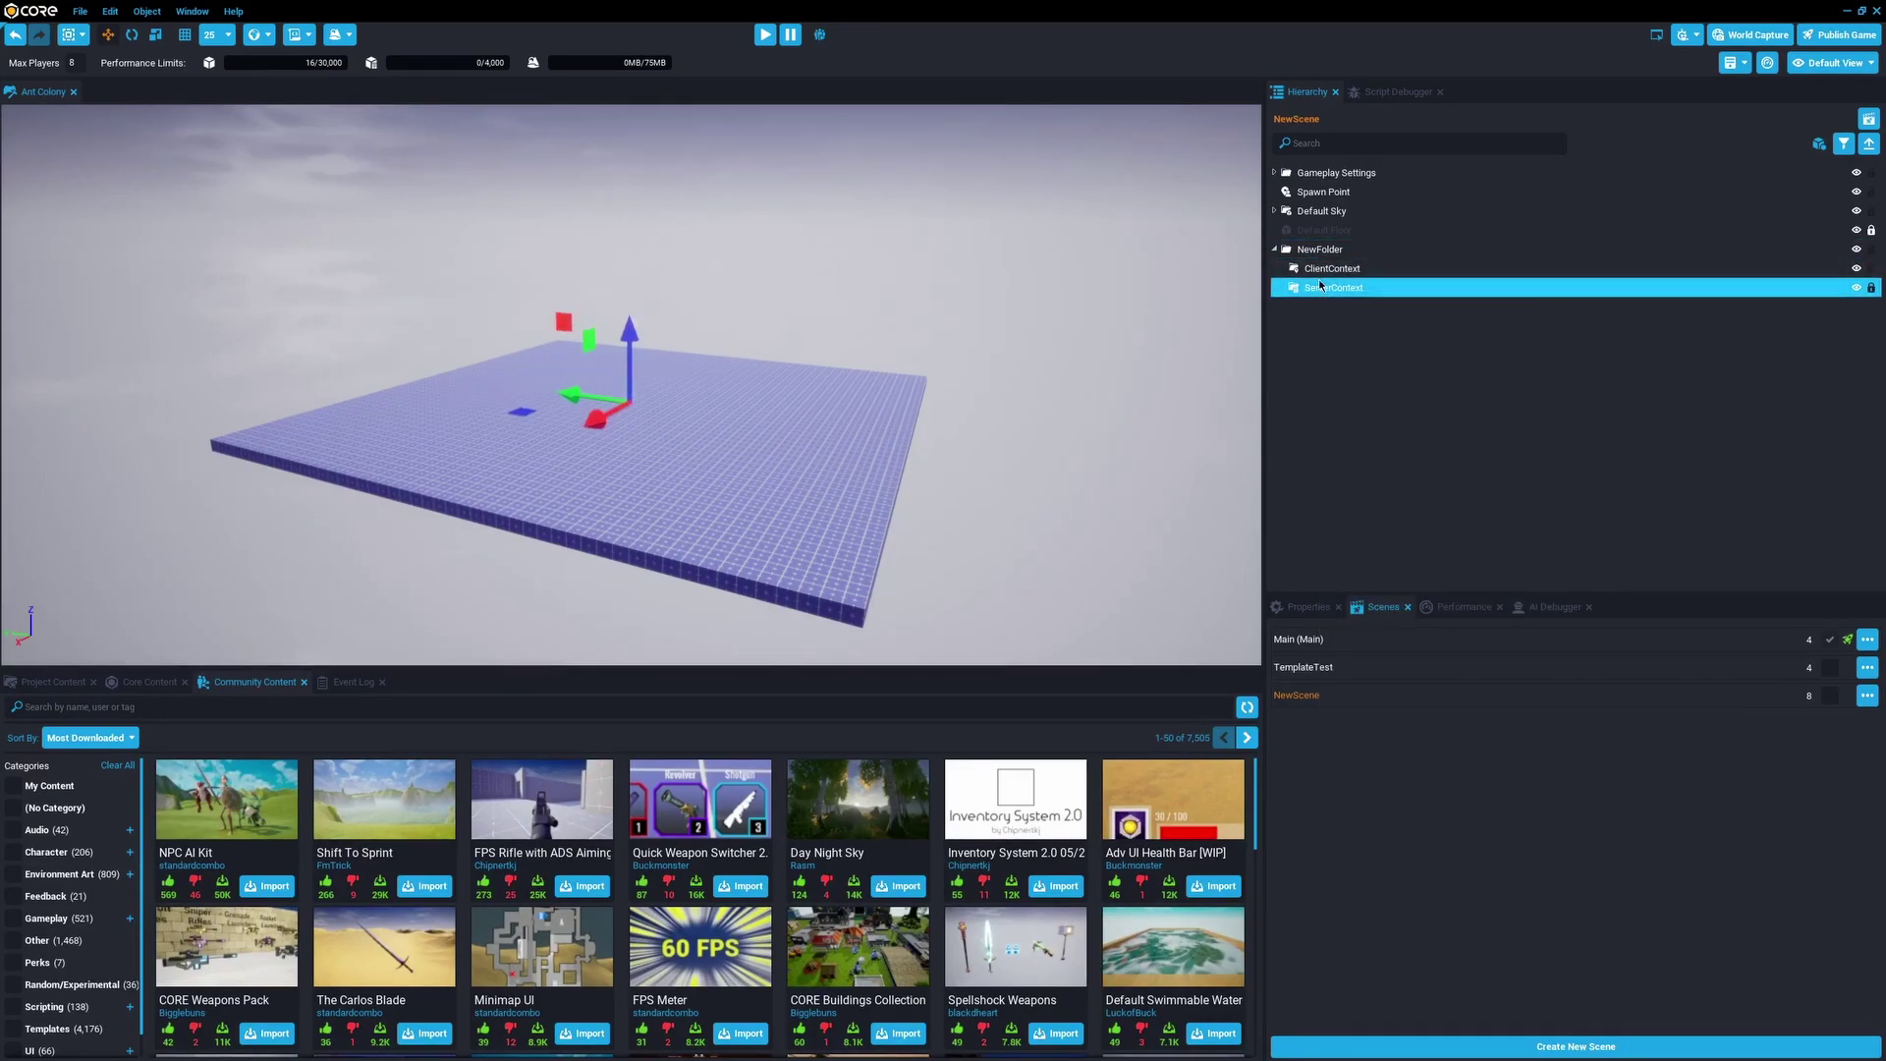
{"action": "left_click", "coordinate": [1333, 272]}
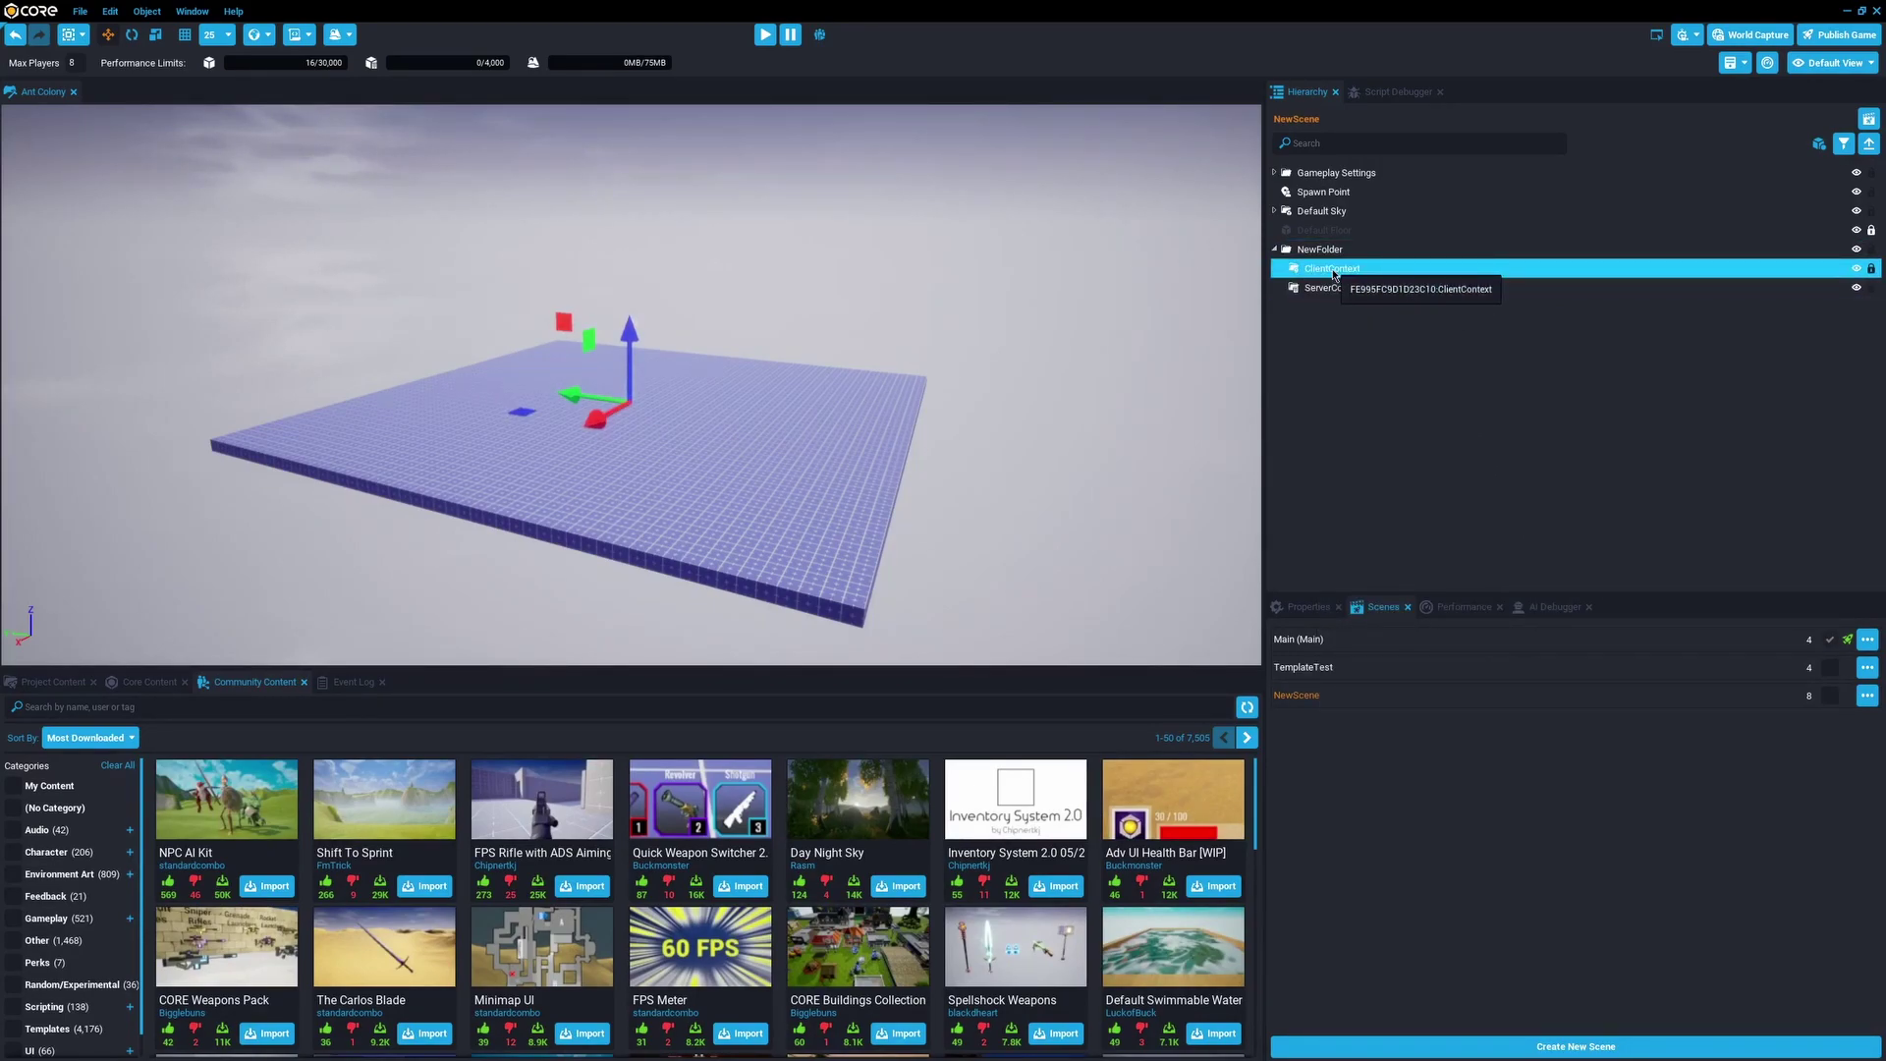
{"action": "right_click_drag", "start_coordinate": [1190, 360], "coordinate": [1095, 398]}
{"action": "key", "text": "w"}
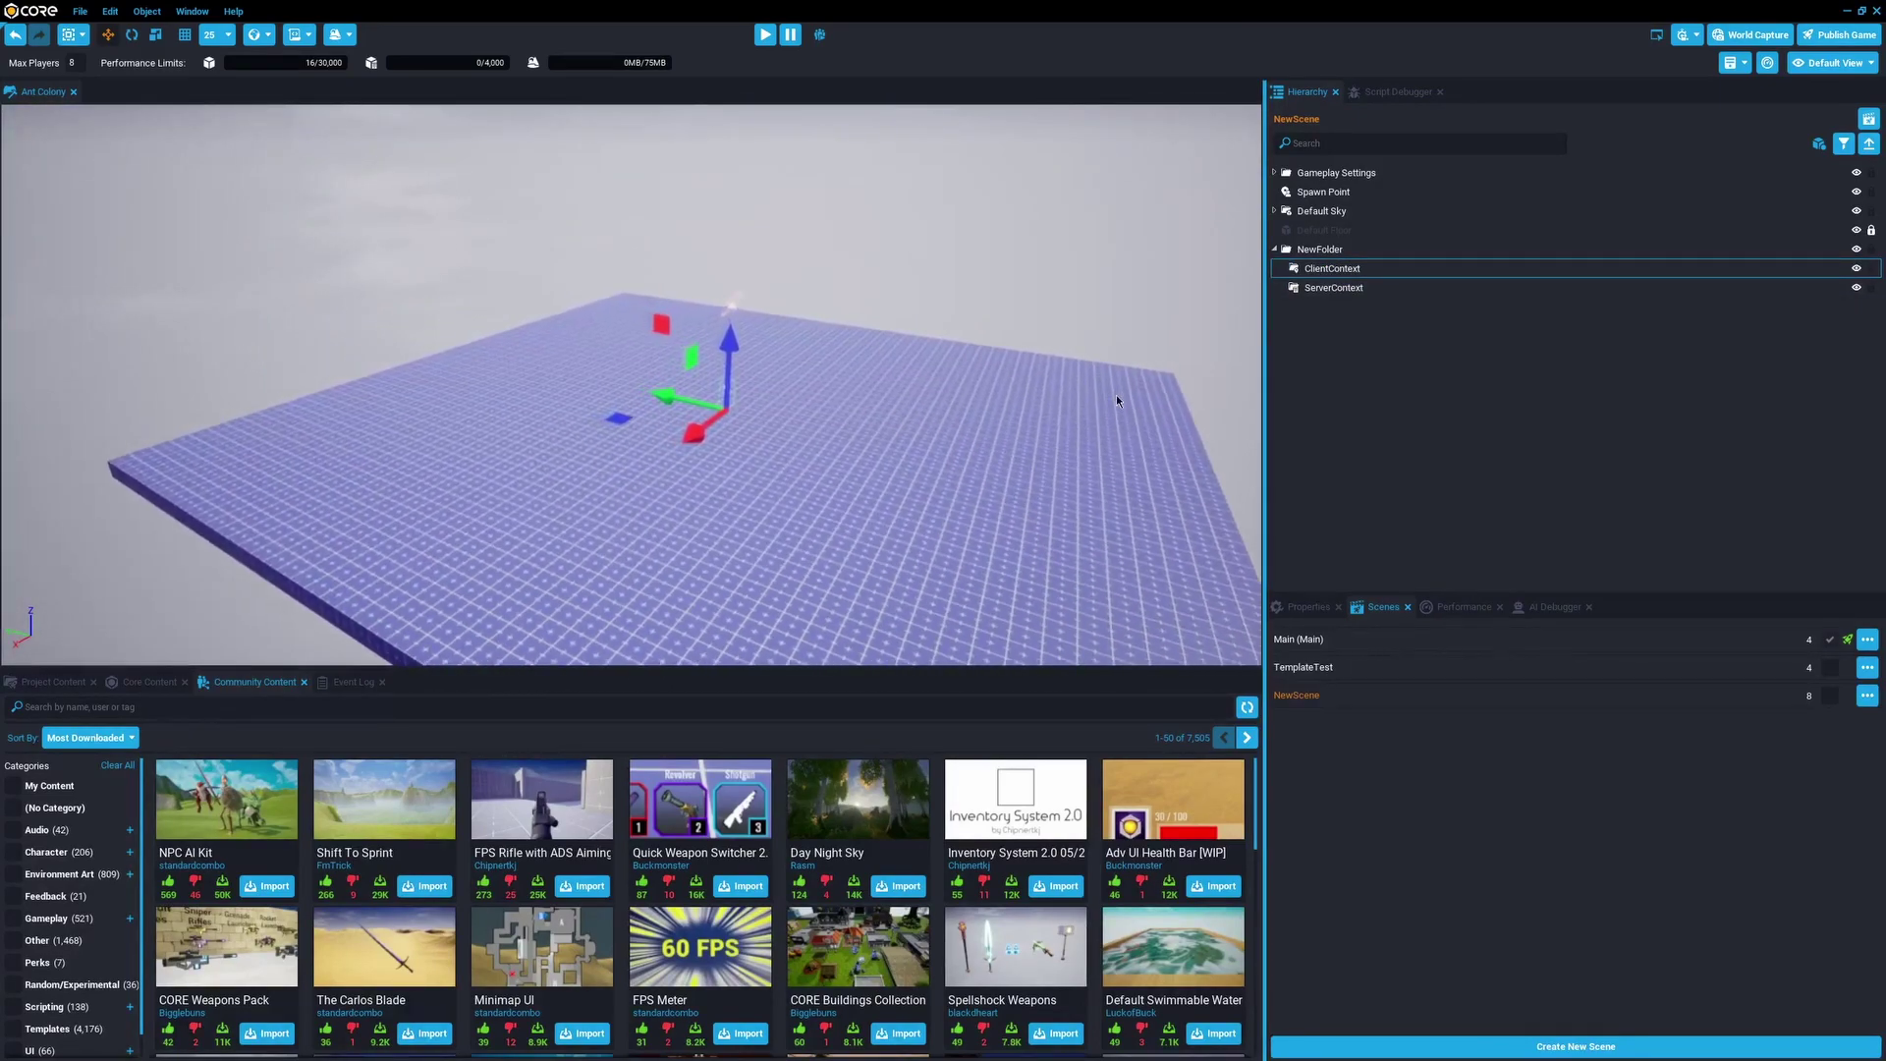
{"action": "left_click", "coordinate": [1345, 275]}
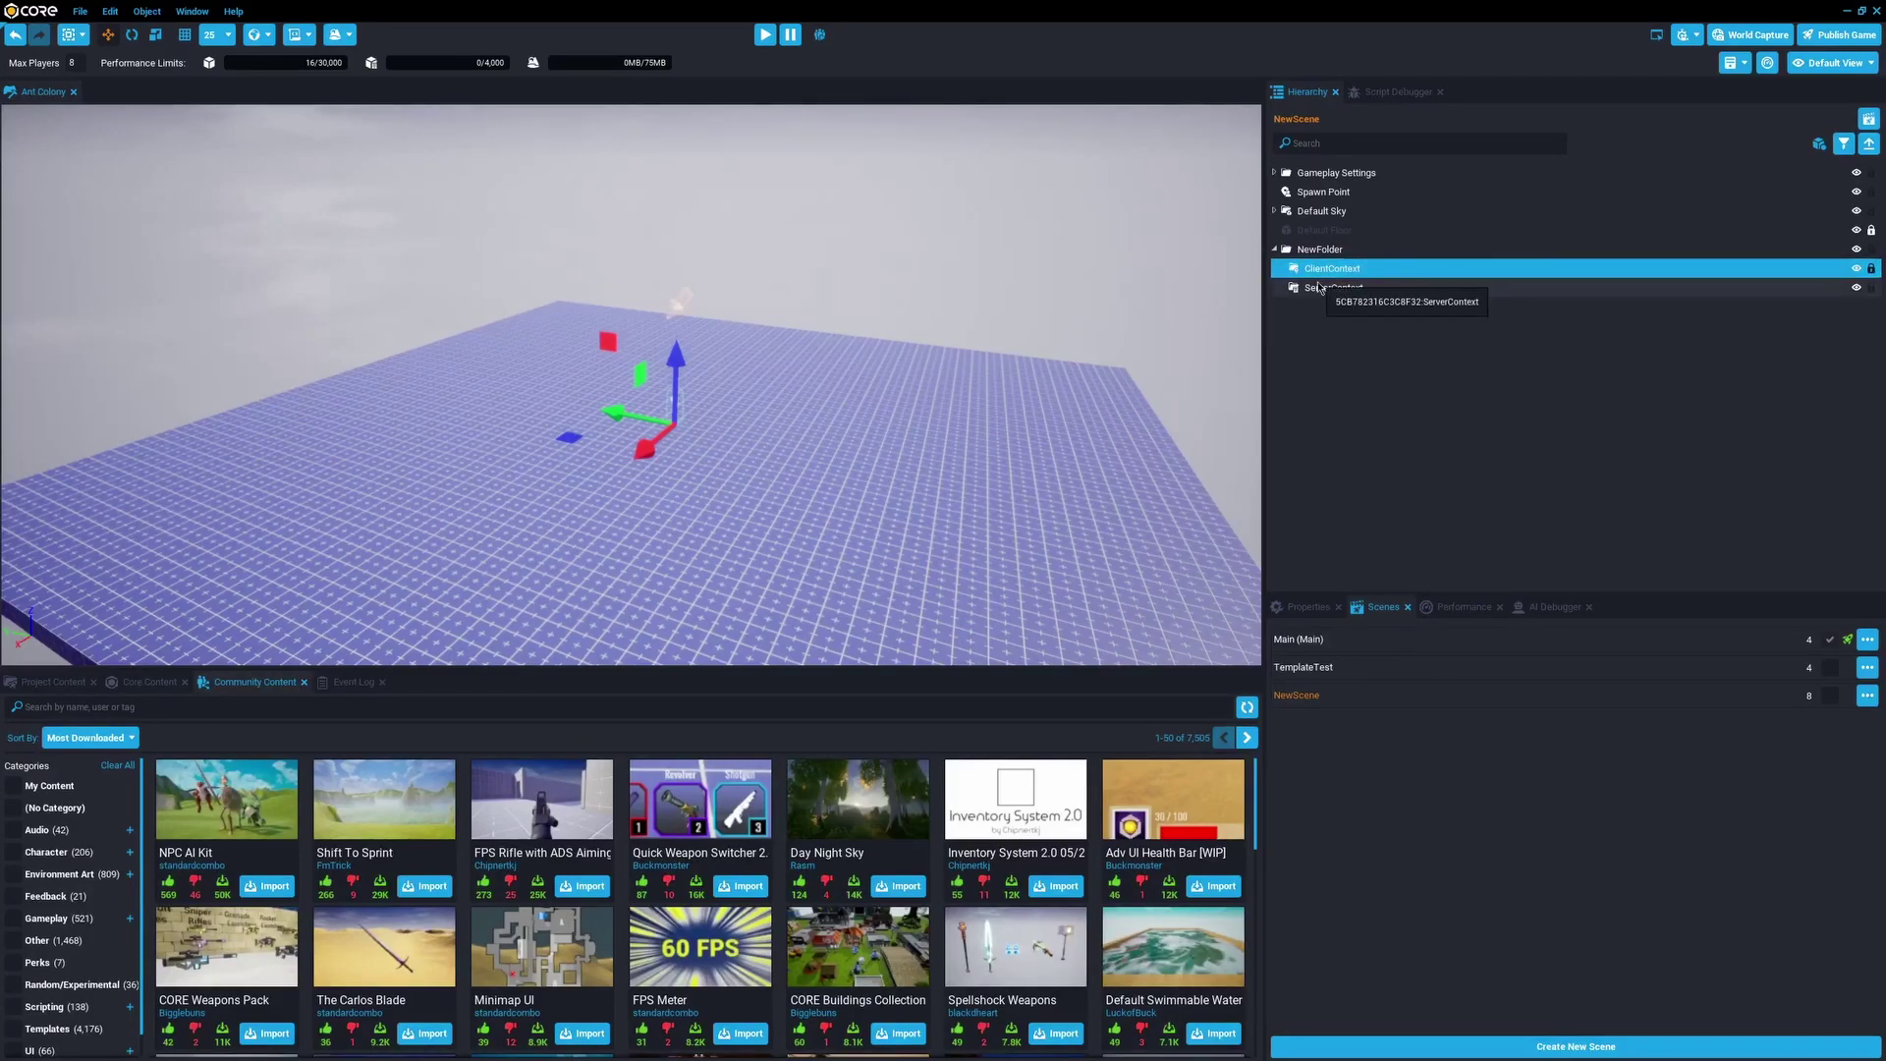
{"action": "left_click", "coordinate": [1320, 288]}
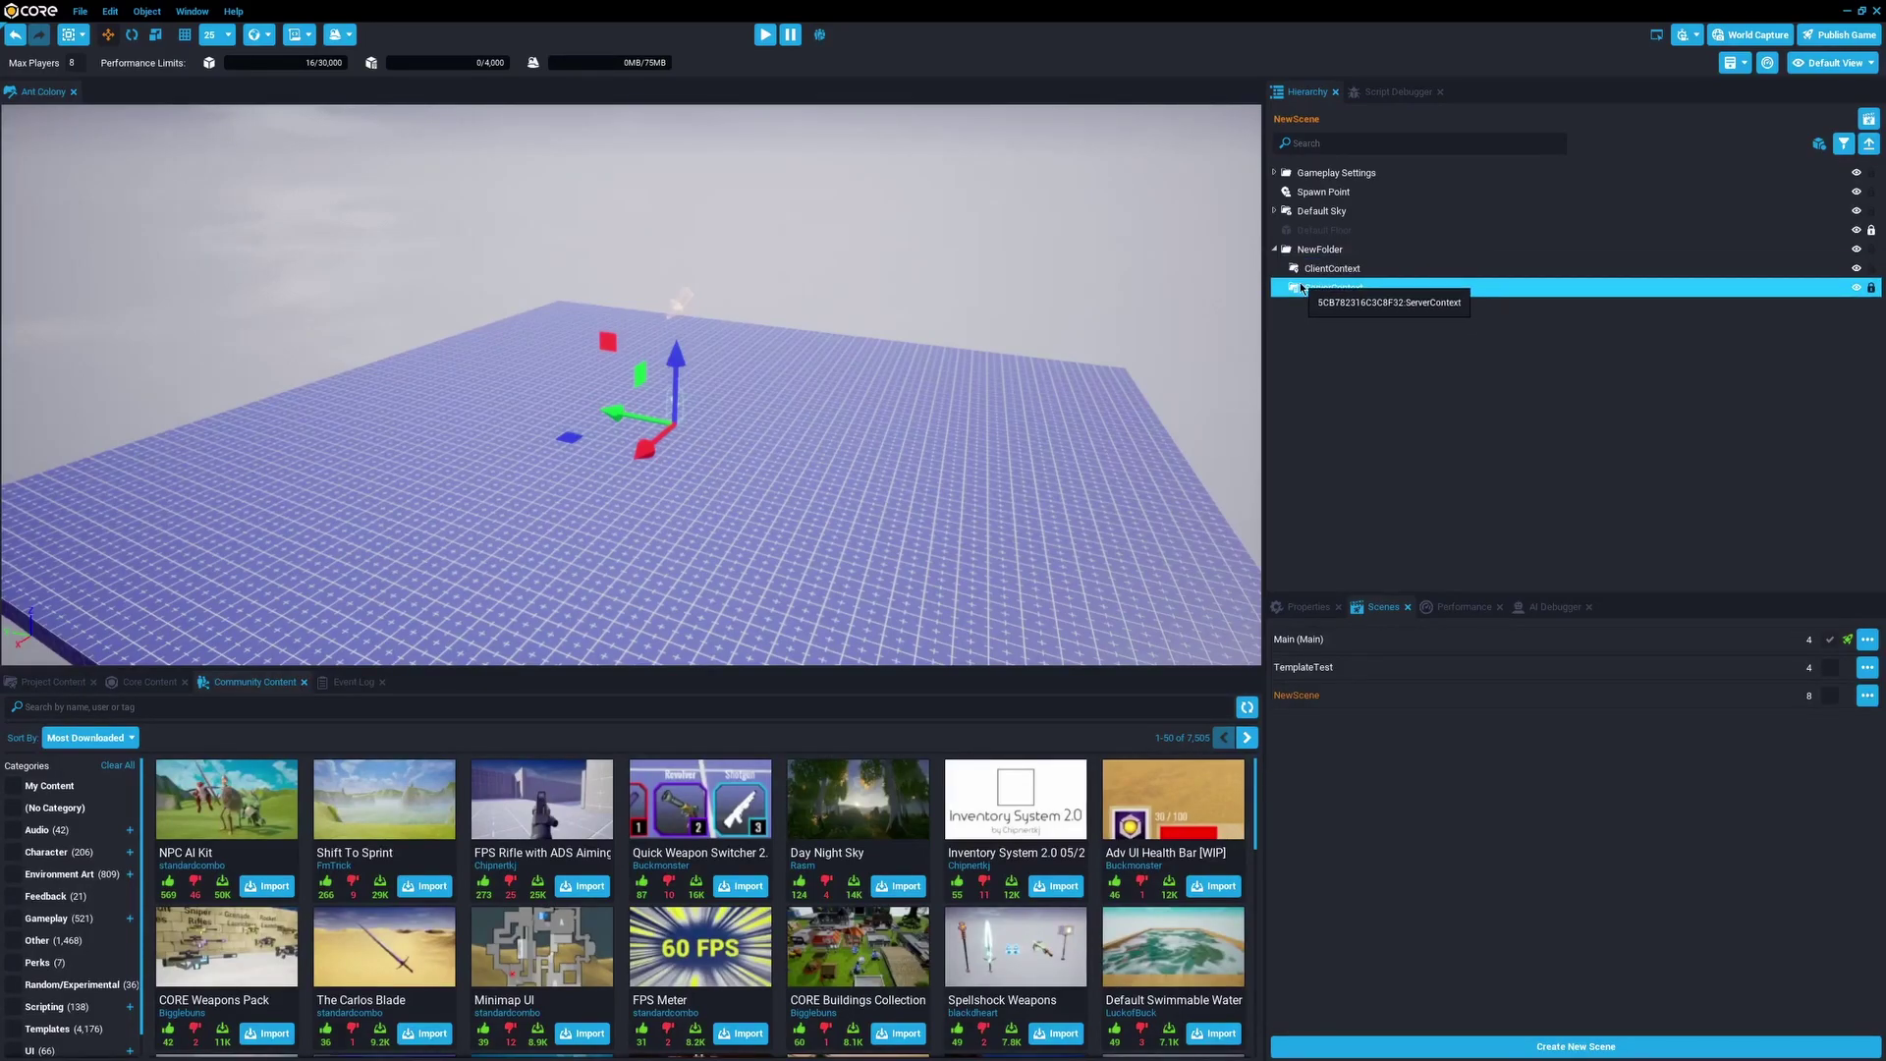
{"action": "left_click", "coordinate": [1347, 340]}
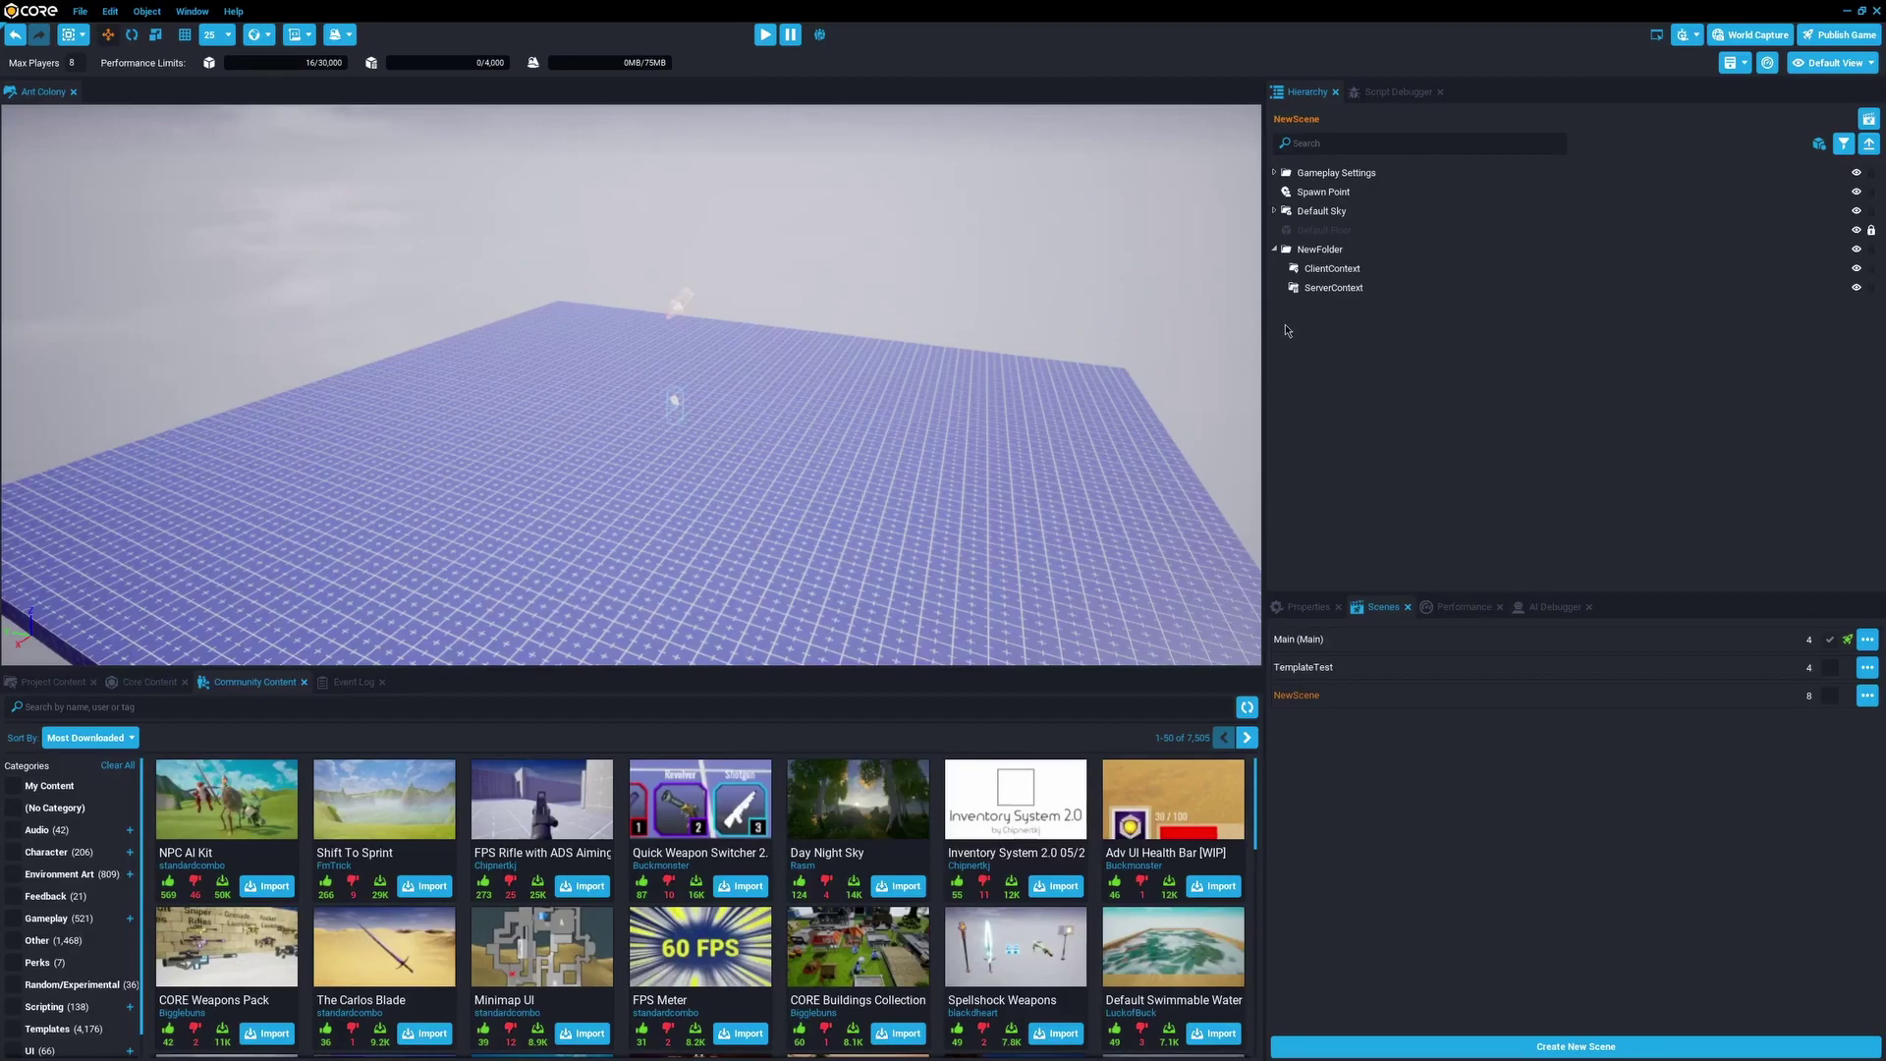
Delete every object in the scene hierarchy from Gameplay Settings to ServerContext, including the locked ones.
{"action": "left_click_drag", "start_coordinate": [1265, 319], "coordinate": [1230, 319]}
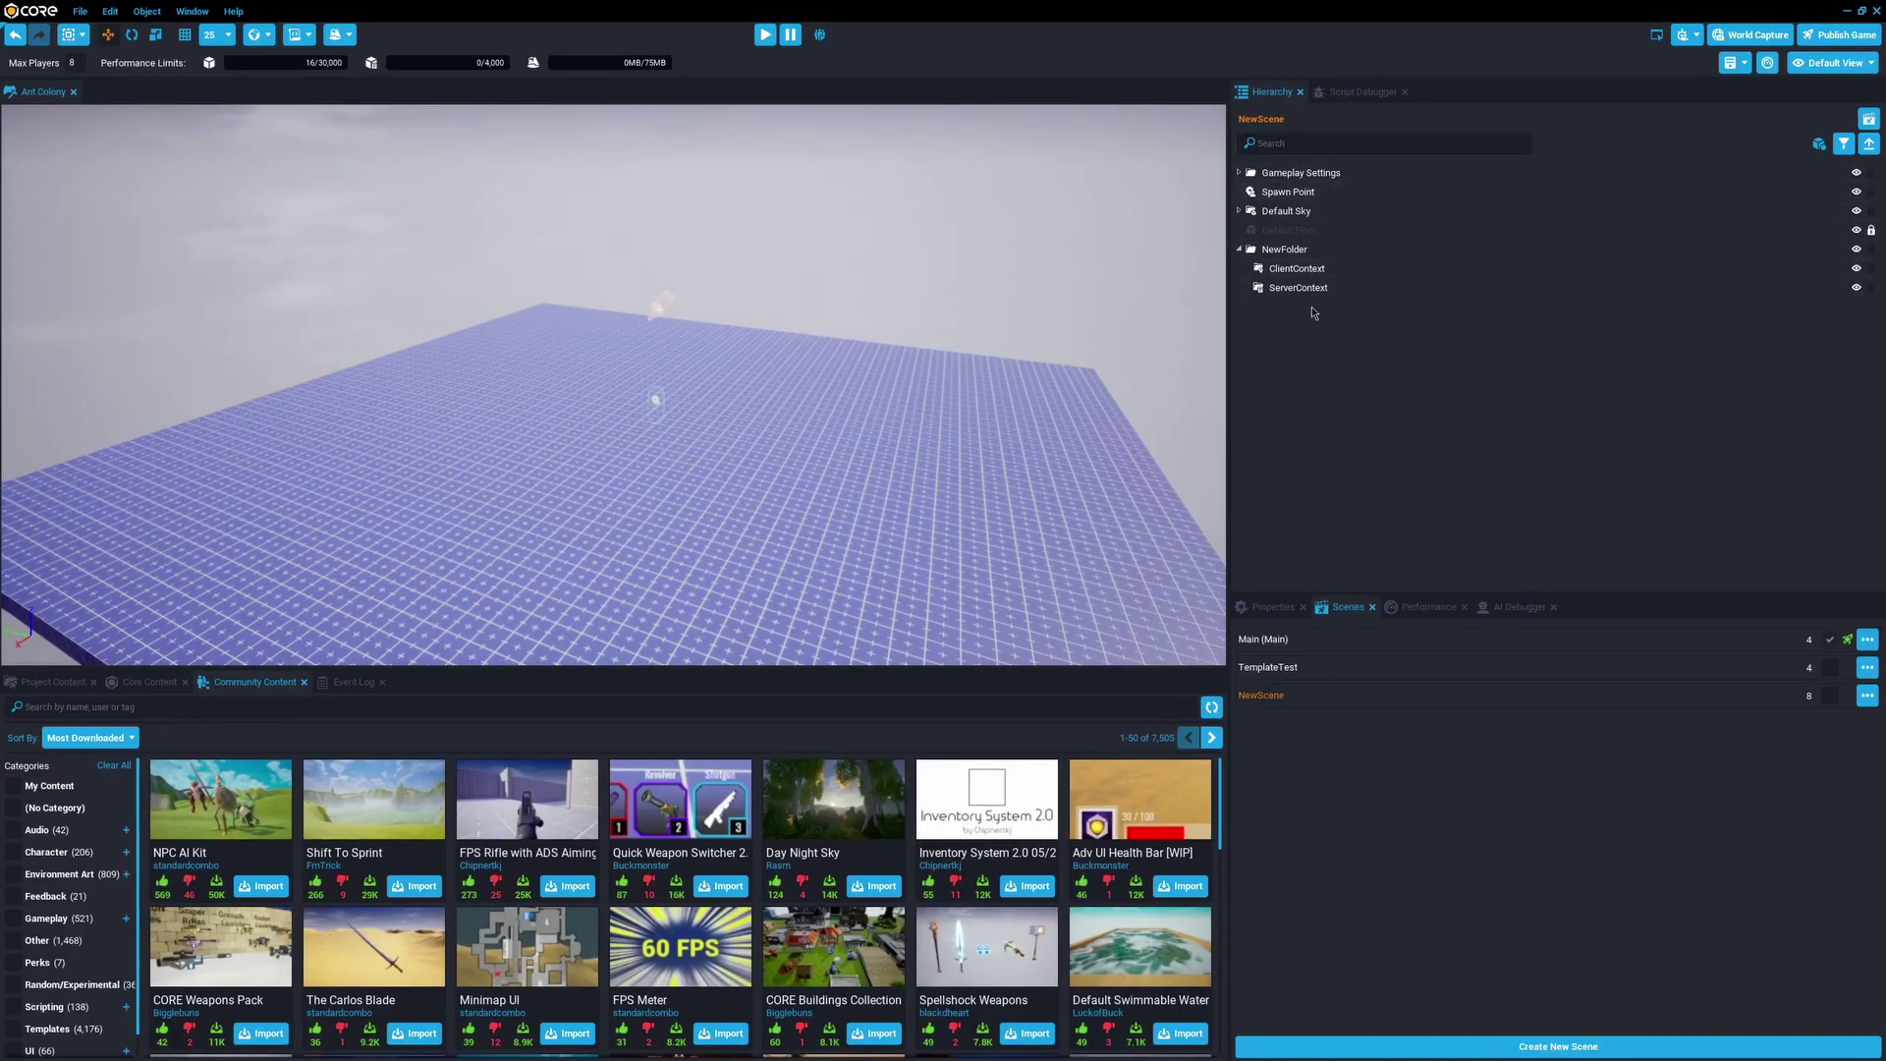
{"action": "left_click", "coordinate": [1277, 291]}
{"action": "left_click", "coordinate": [1279, 173], "text": "shift"}
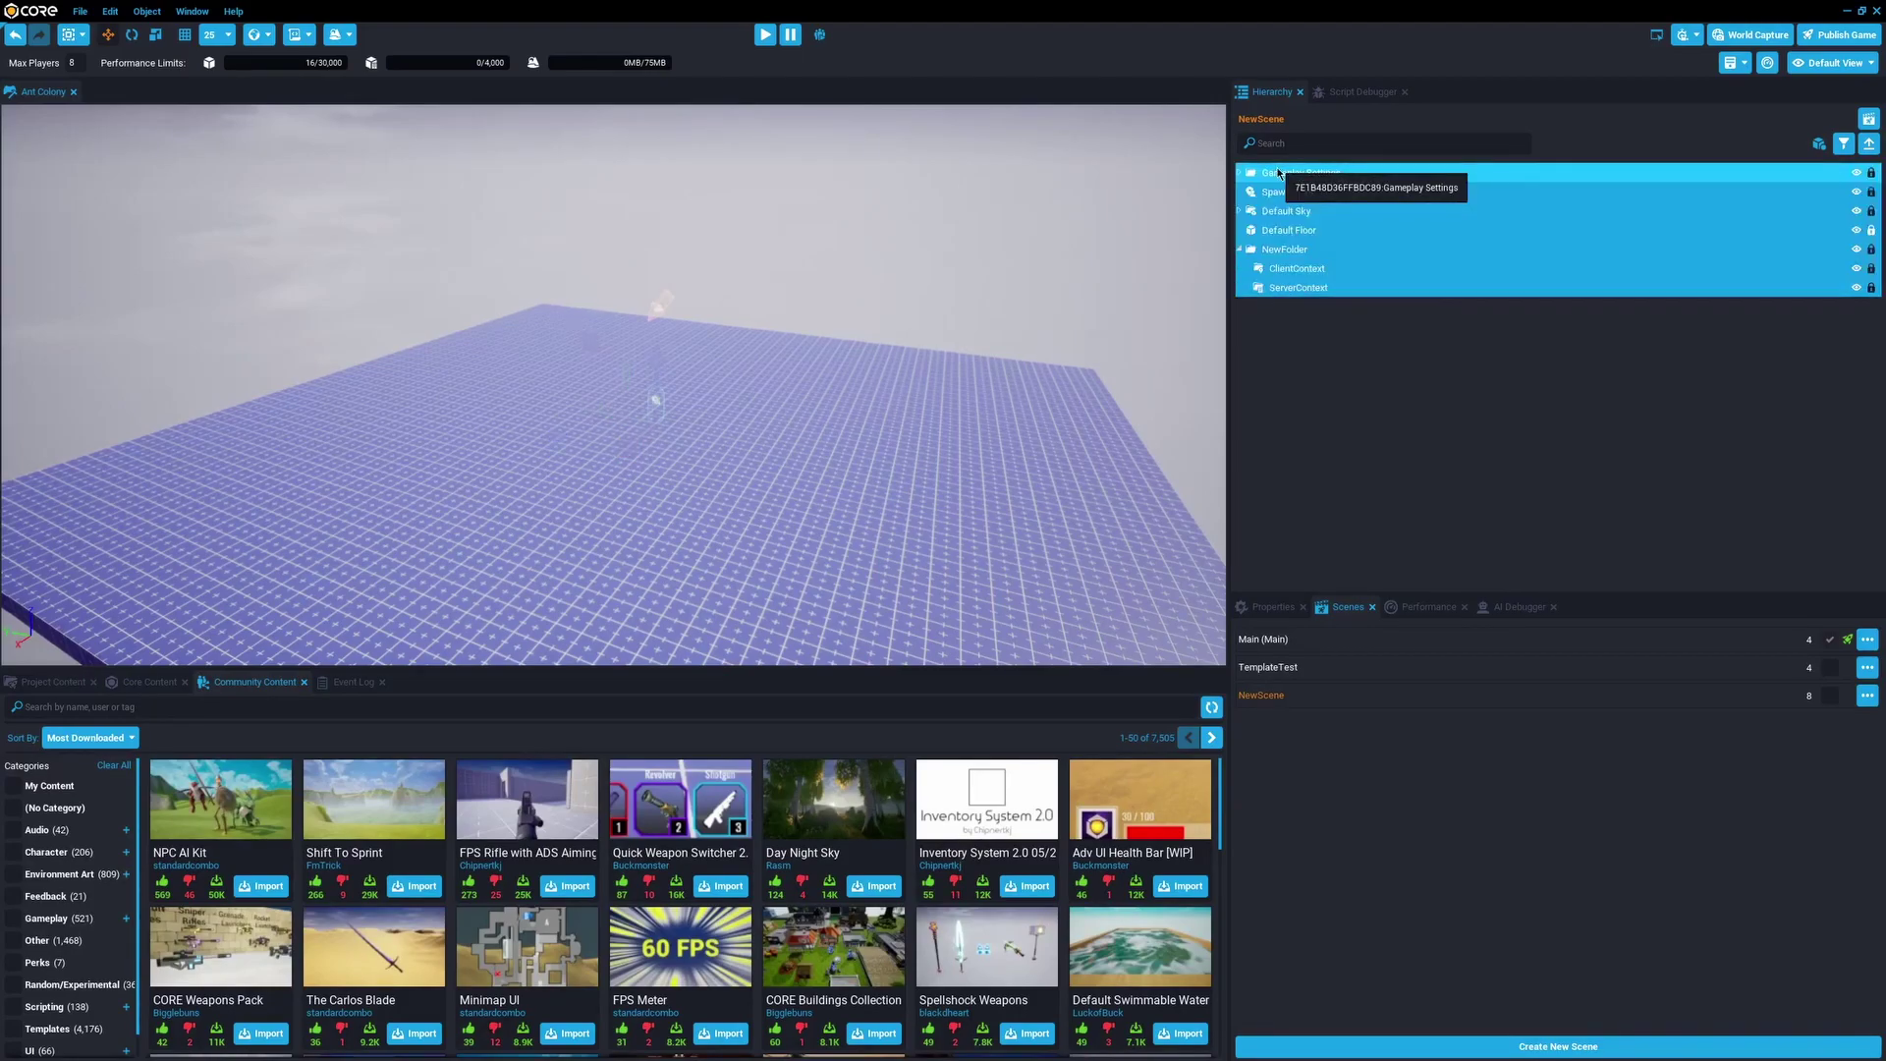
{"action": "key", "text": "Delete"}
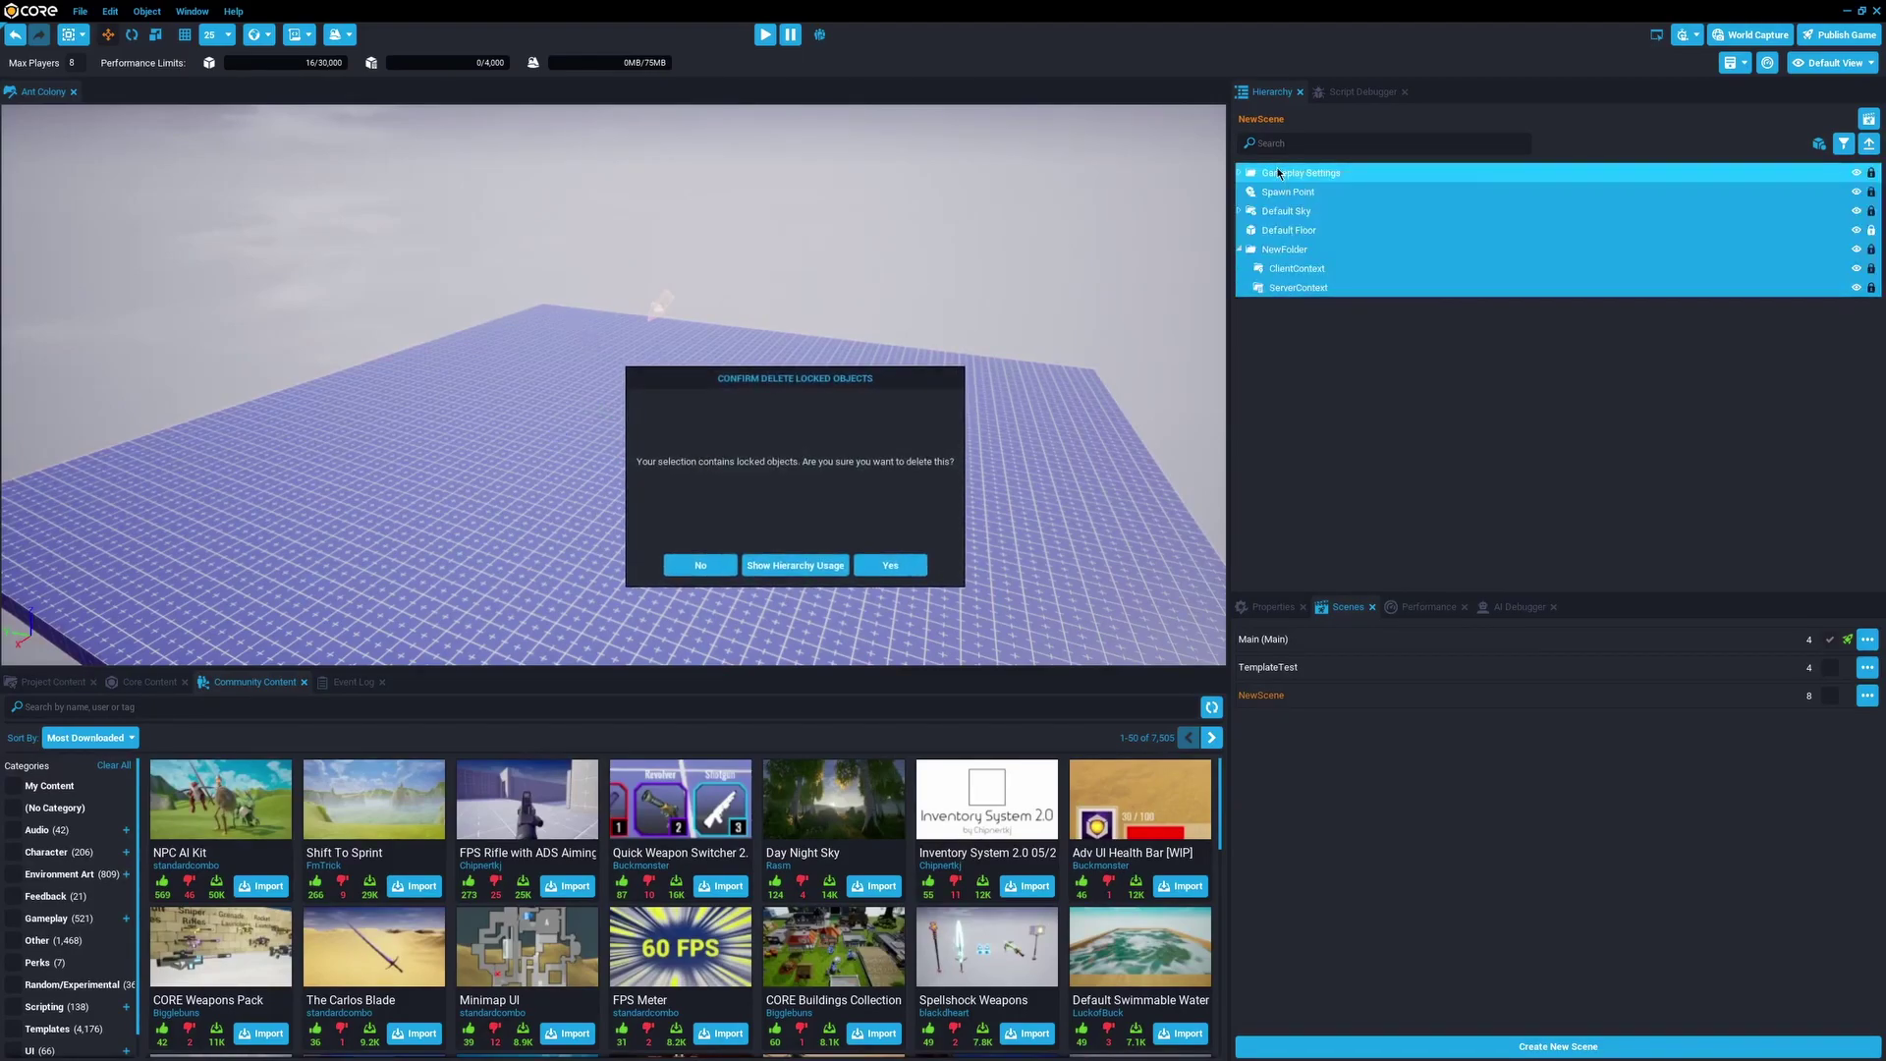
{"action": "left_click", "coordinate": [890, 565]}
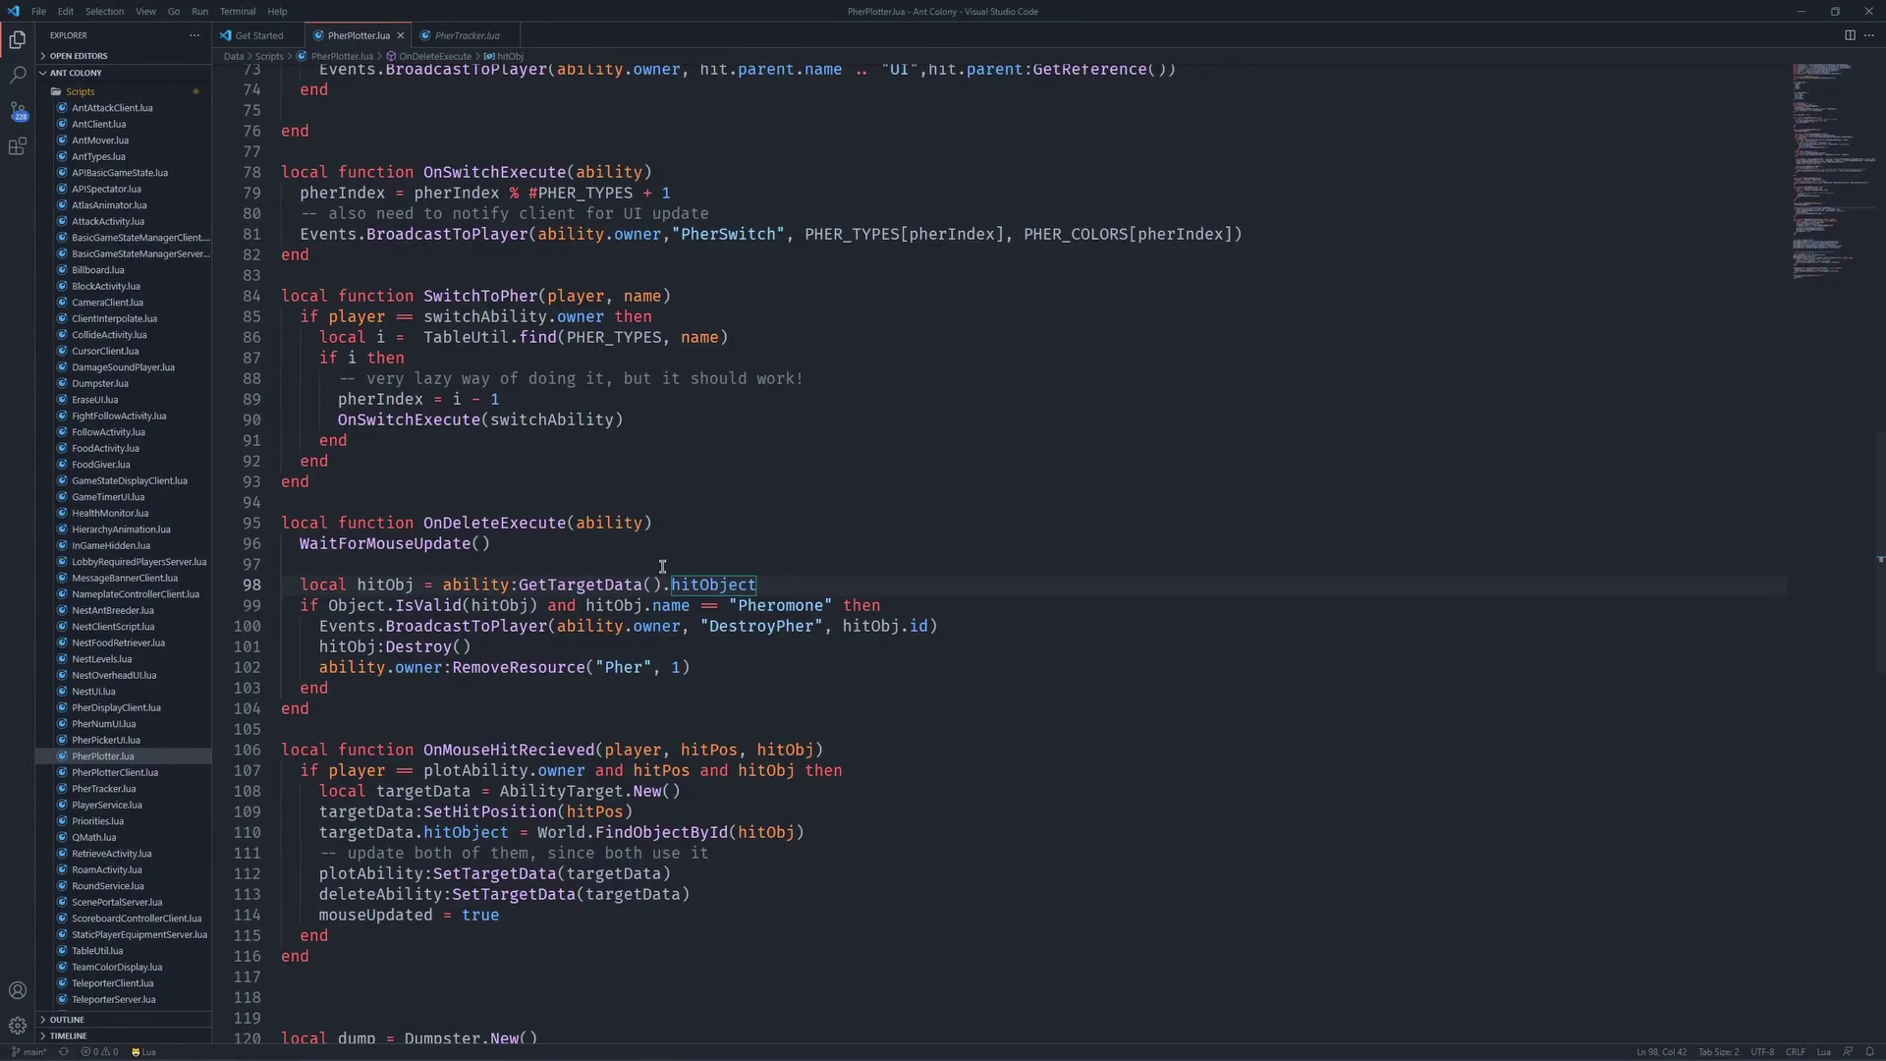
In Visual Studio Code, examine the hitObject and hitObj.name lookups in OnDeleteExecute of PherPlotter.lua.
{"action": "left_click", "coordinate": [662, 566]}
{"action": "left_click", "coordinate": [670, 584]}
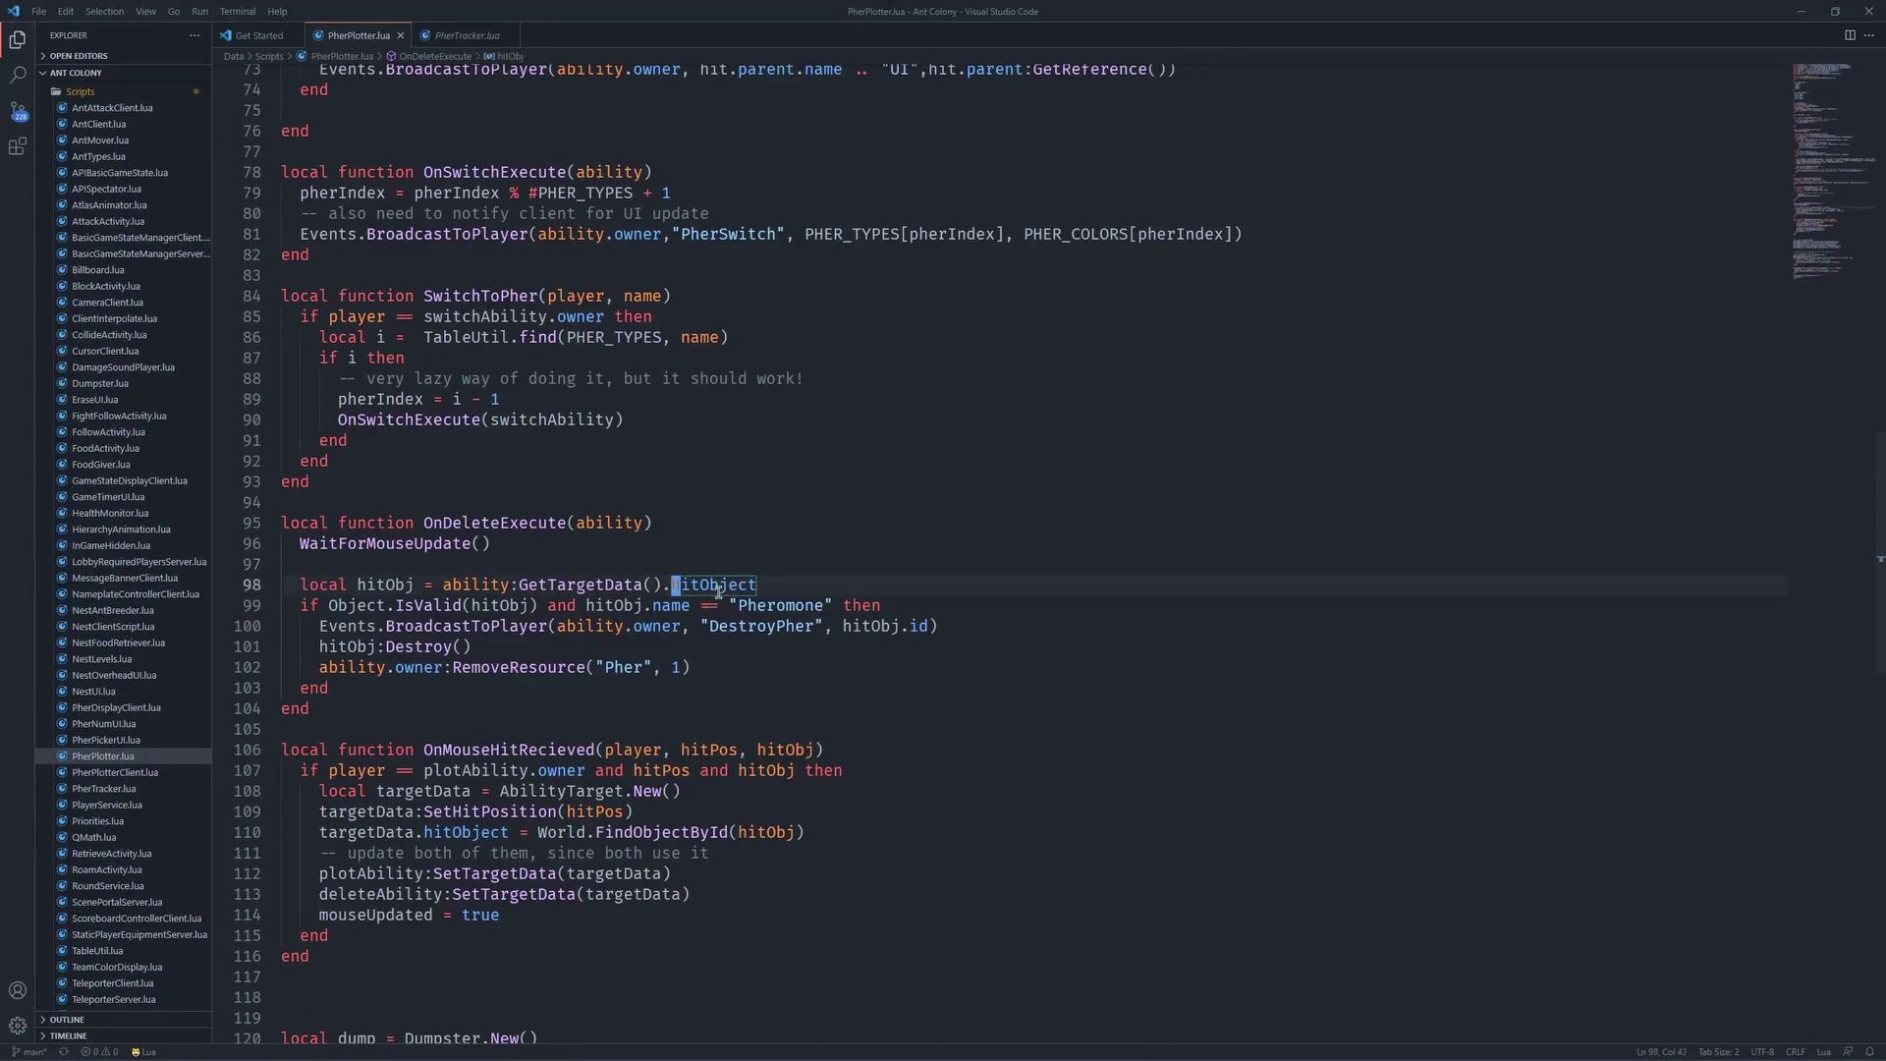
{"action": "left_click", "coordinate": [671, 605]}
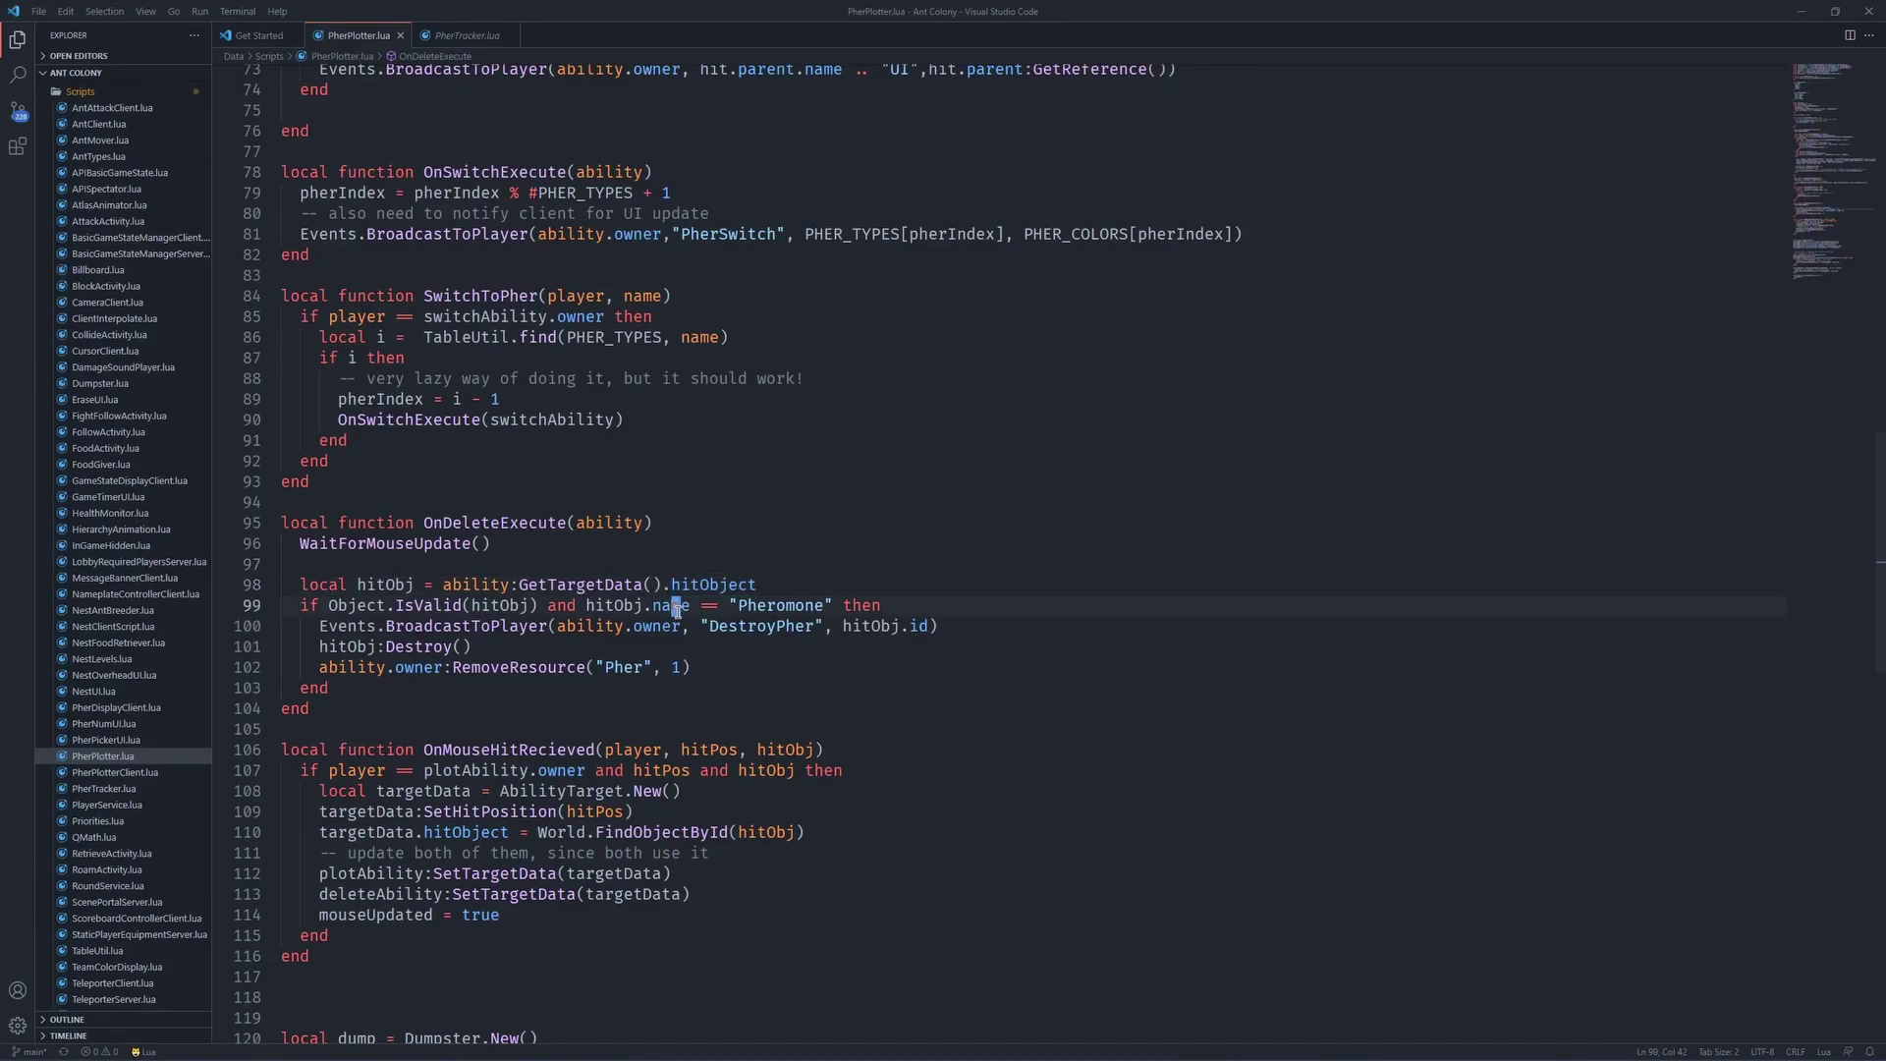
Try code completion with Vector3.new on a new line after OnDeleteExecute's if block, and remove that line.
{"action": "left_click", "coordinate": [597, 666]}
{"action": "type", "text": "joVector3"}
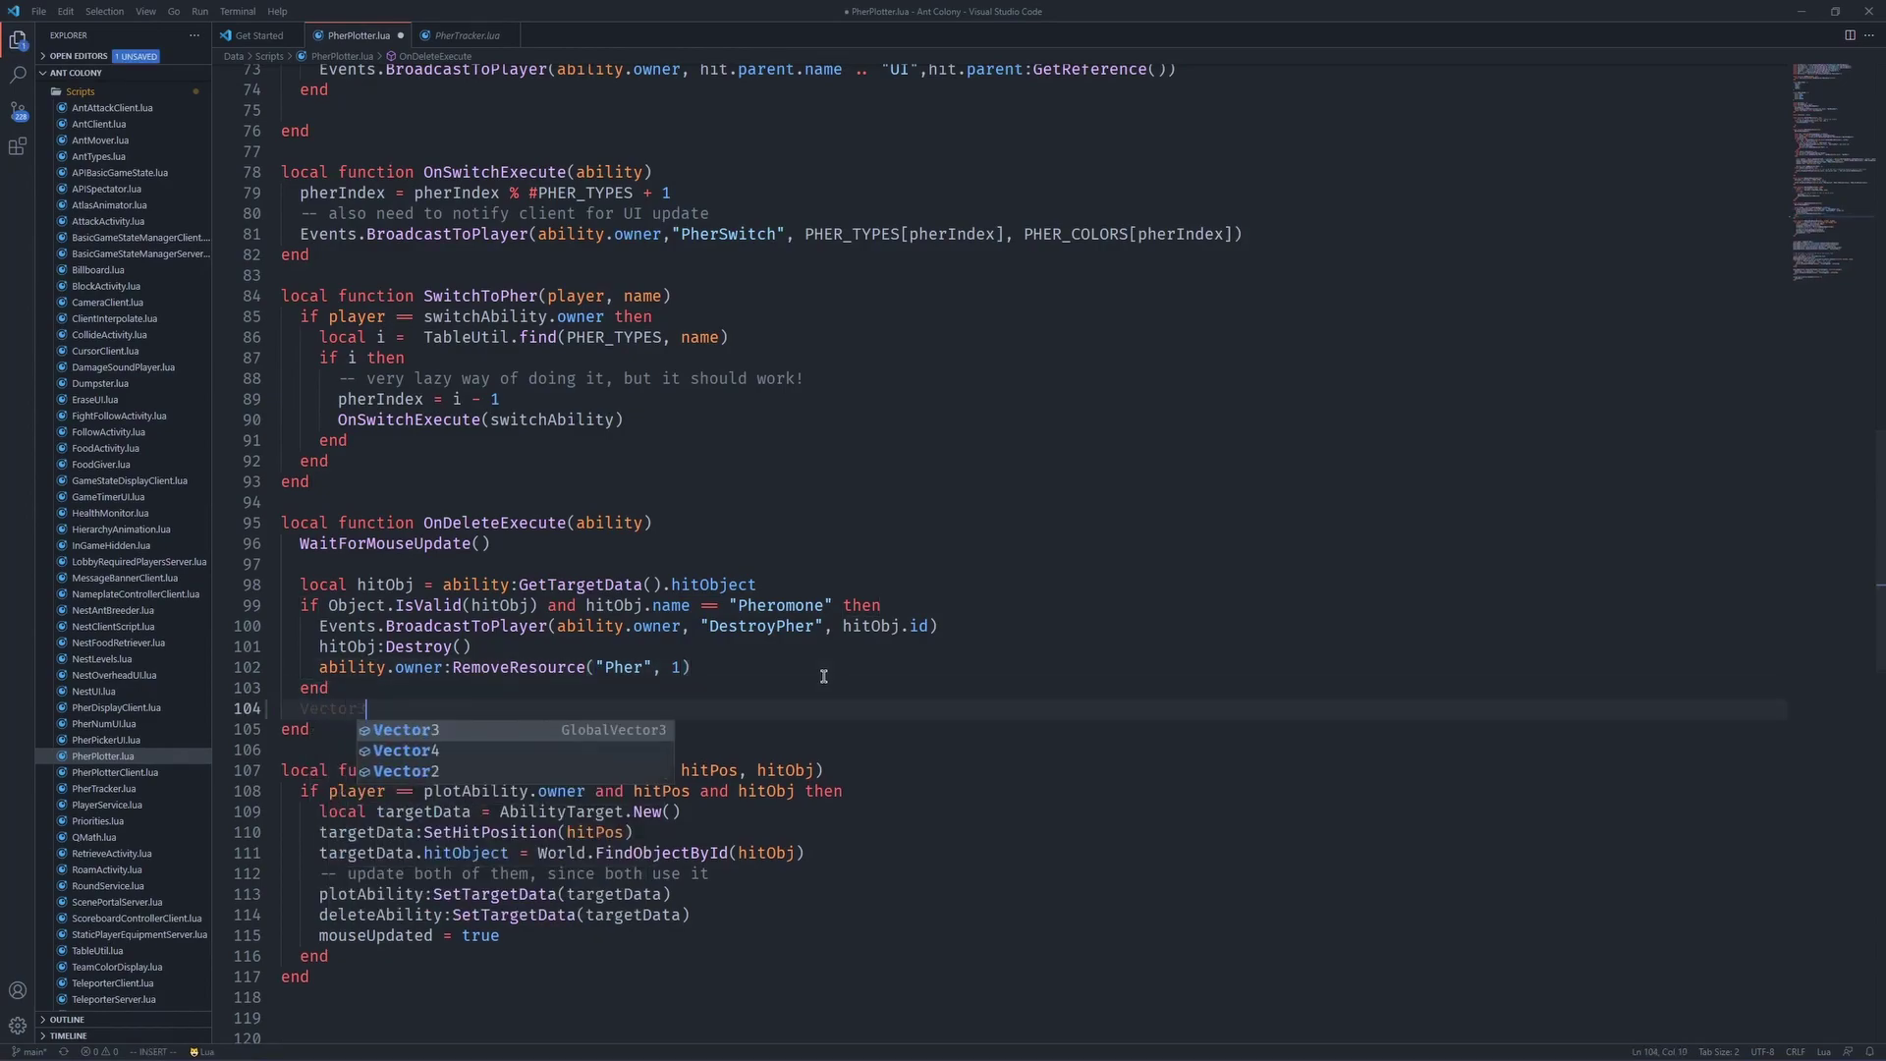
{"action": "type", "text": ".new"}
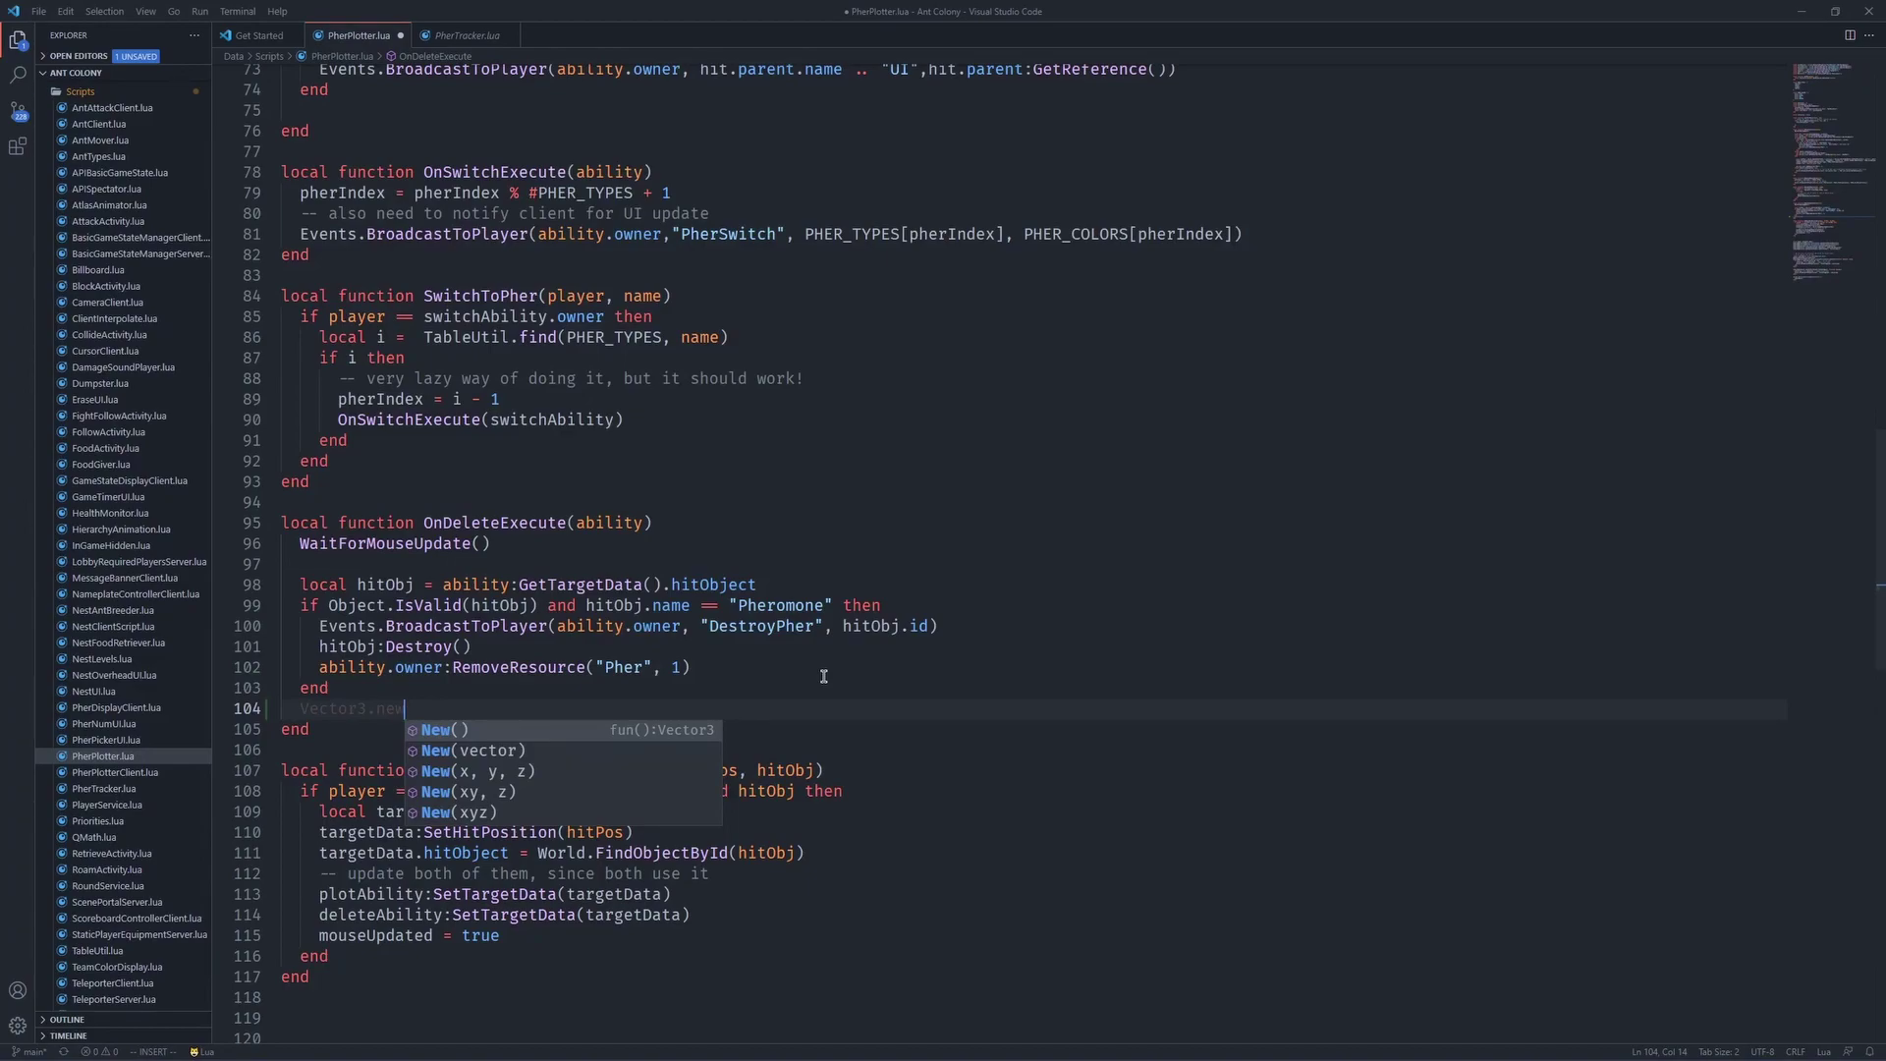
{"action": "key", "text": "BackSpace"}
{"action": "key", "text": "BackSpace"}
{"action": "key", "text": "BackSpace"}
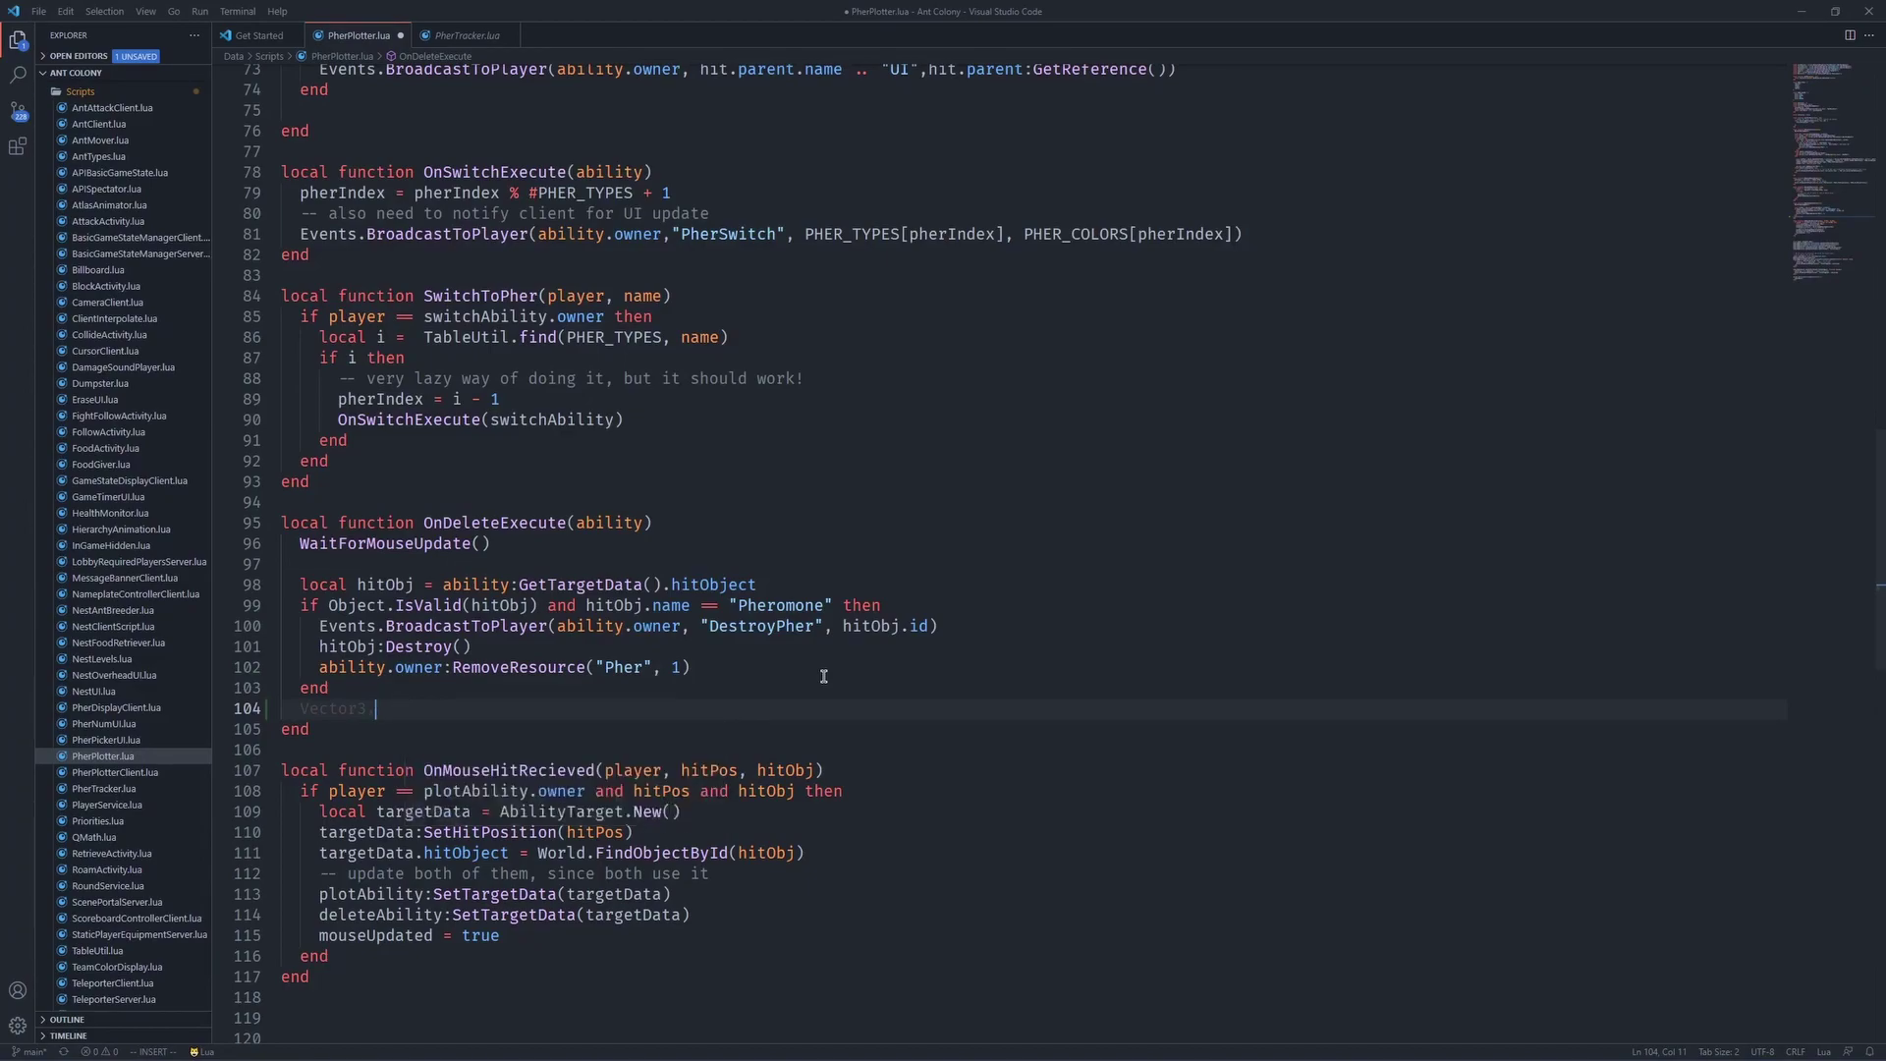
{"action": "key", "text": "BackSpace"}
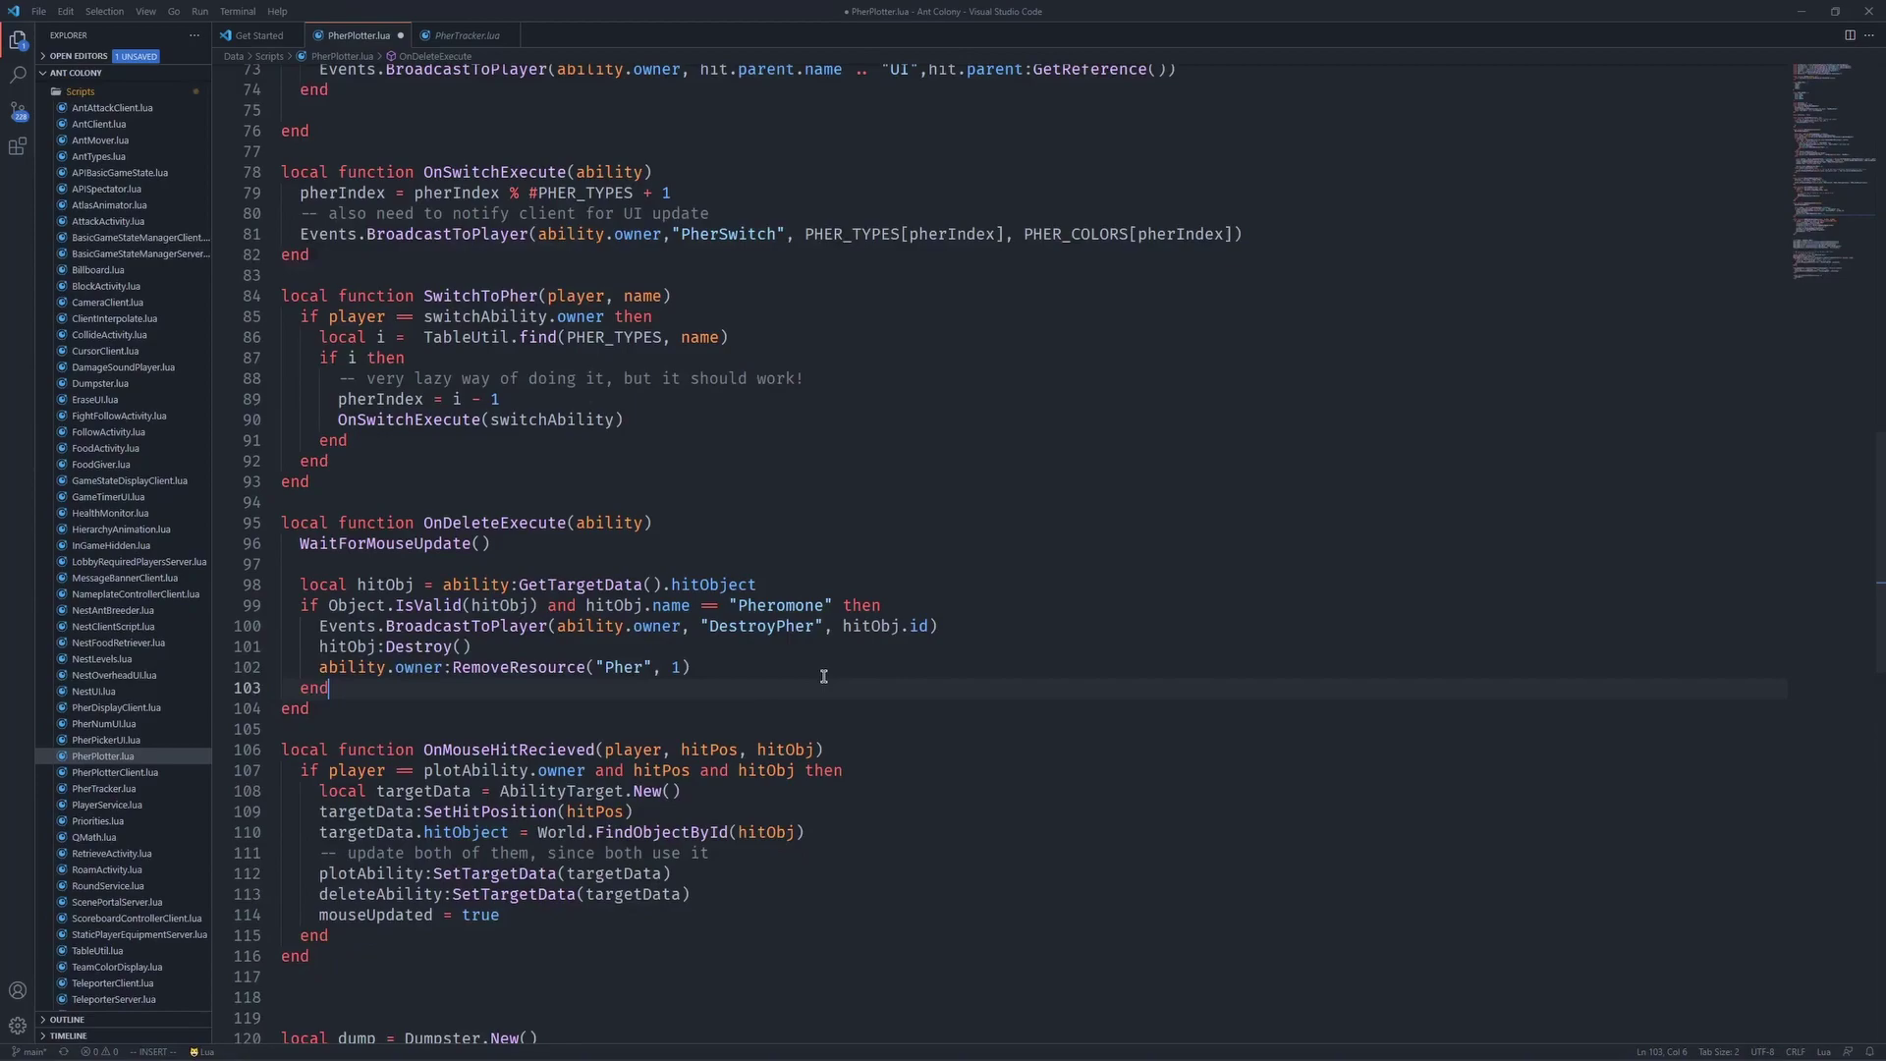
Point out the hitObject property read from the ability's target data in OnDeleteExecute.
{"action": "left_click", "coordinate": [682, 585]}
{"action": "left_click_drag", "start_coordinate": [680, 586], "coordinate": [674, 587]}
{"action": "key", "text": "Right"}
{"action": "left_click", "coordinate": [637, 555]}
Highlight WaitForMouseUpdate in OnDeleteExecute and examine its definition near the start of the script.
{"action": "scroll", "coordinate": [639, 604], "scroll_direction": "up", "scroll_amount": 2}
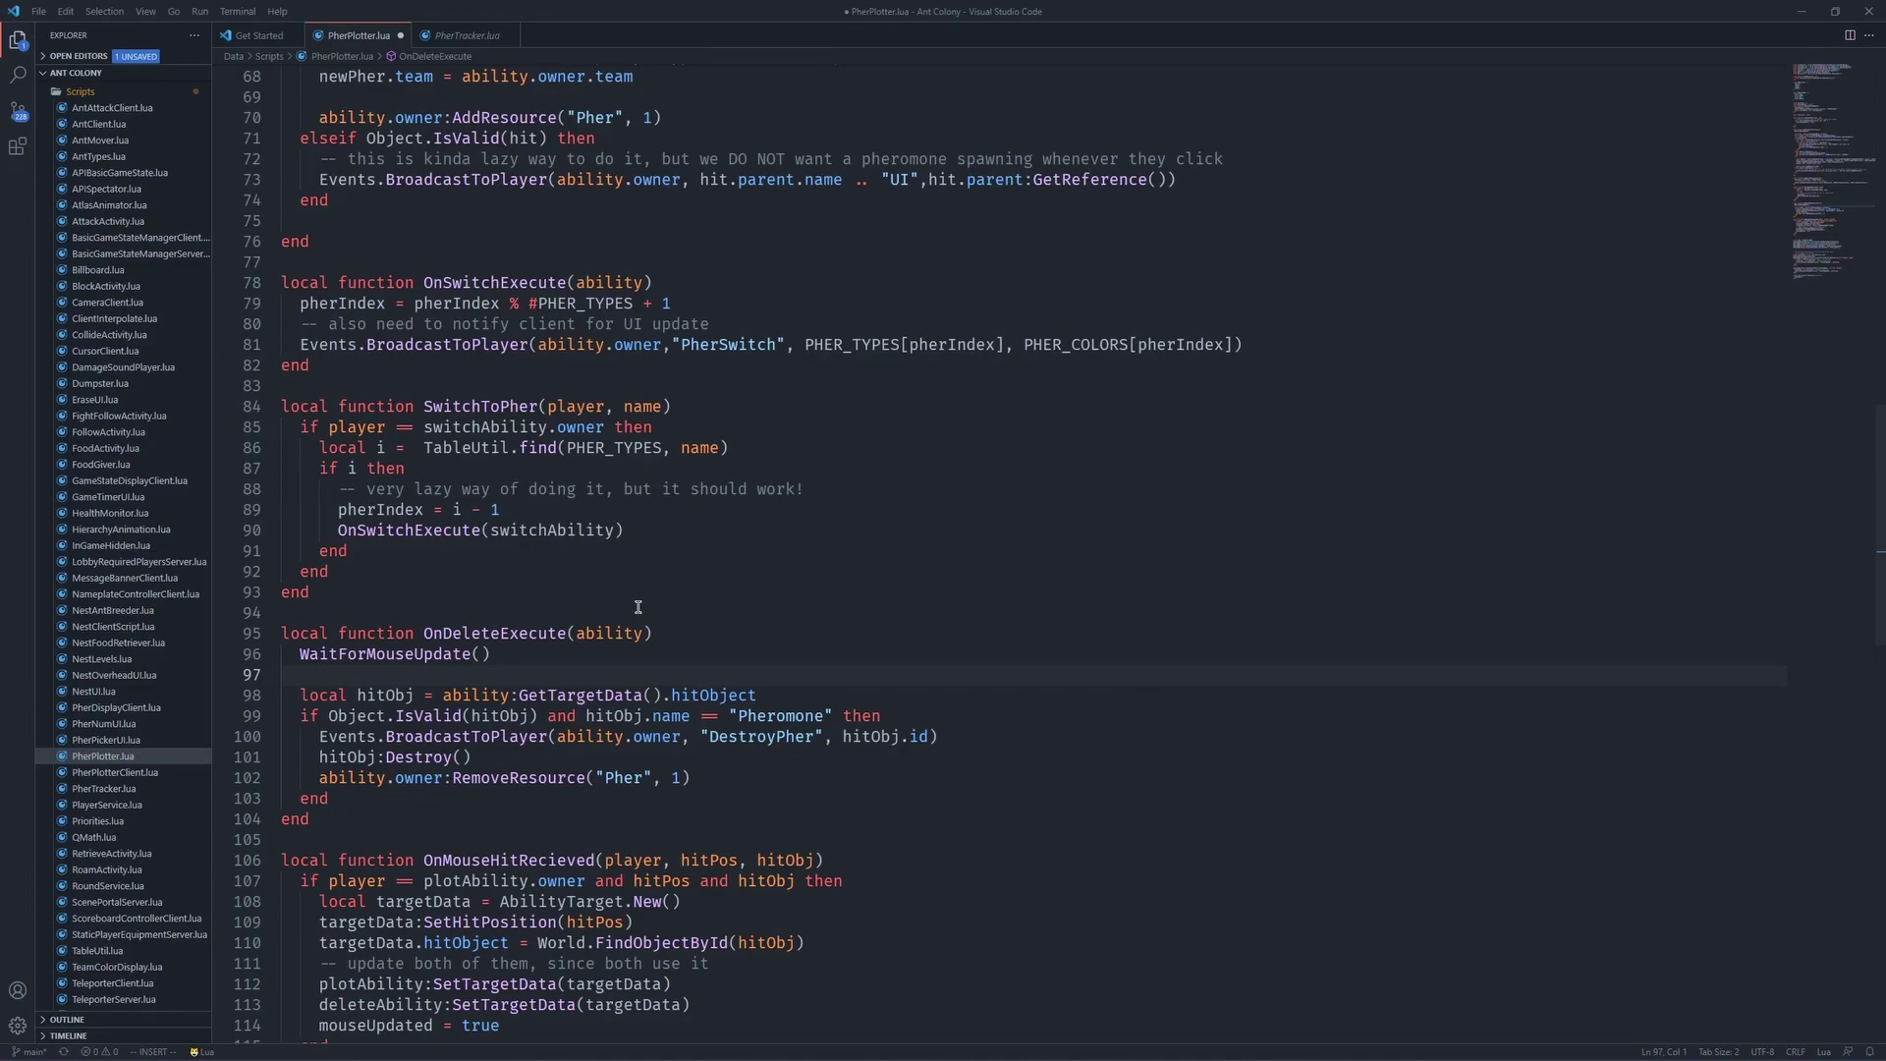
{"action": "double_click", "coordinate": [396, 655]}
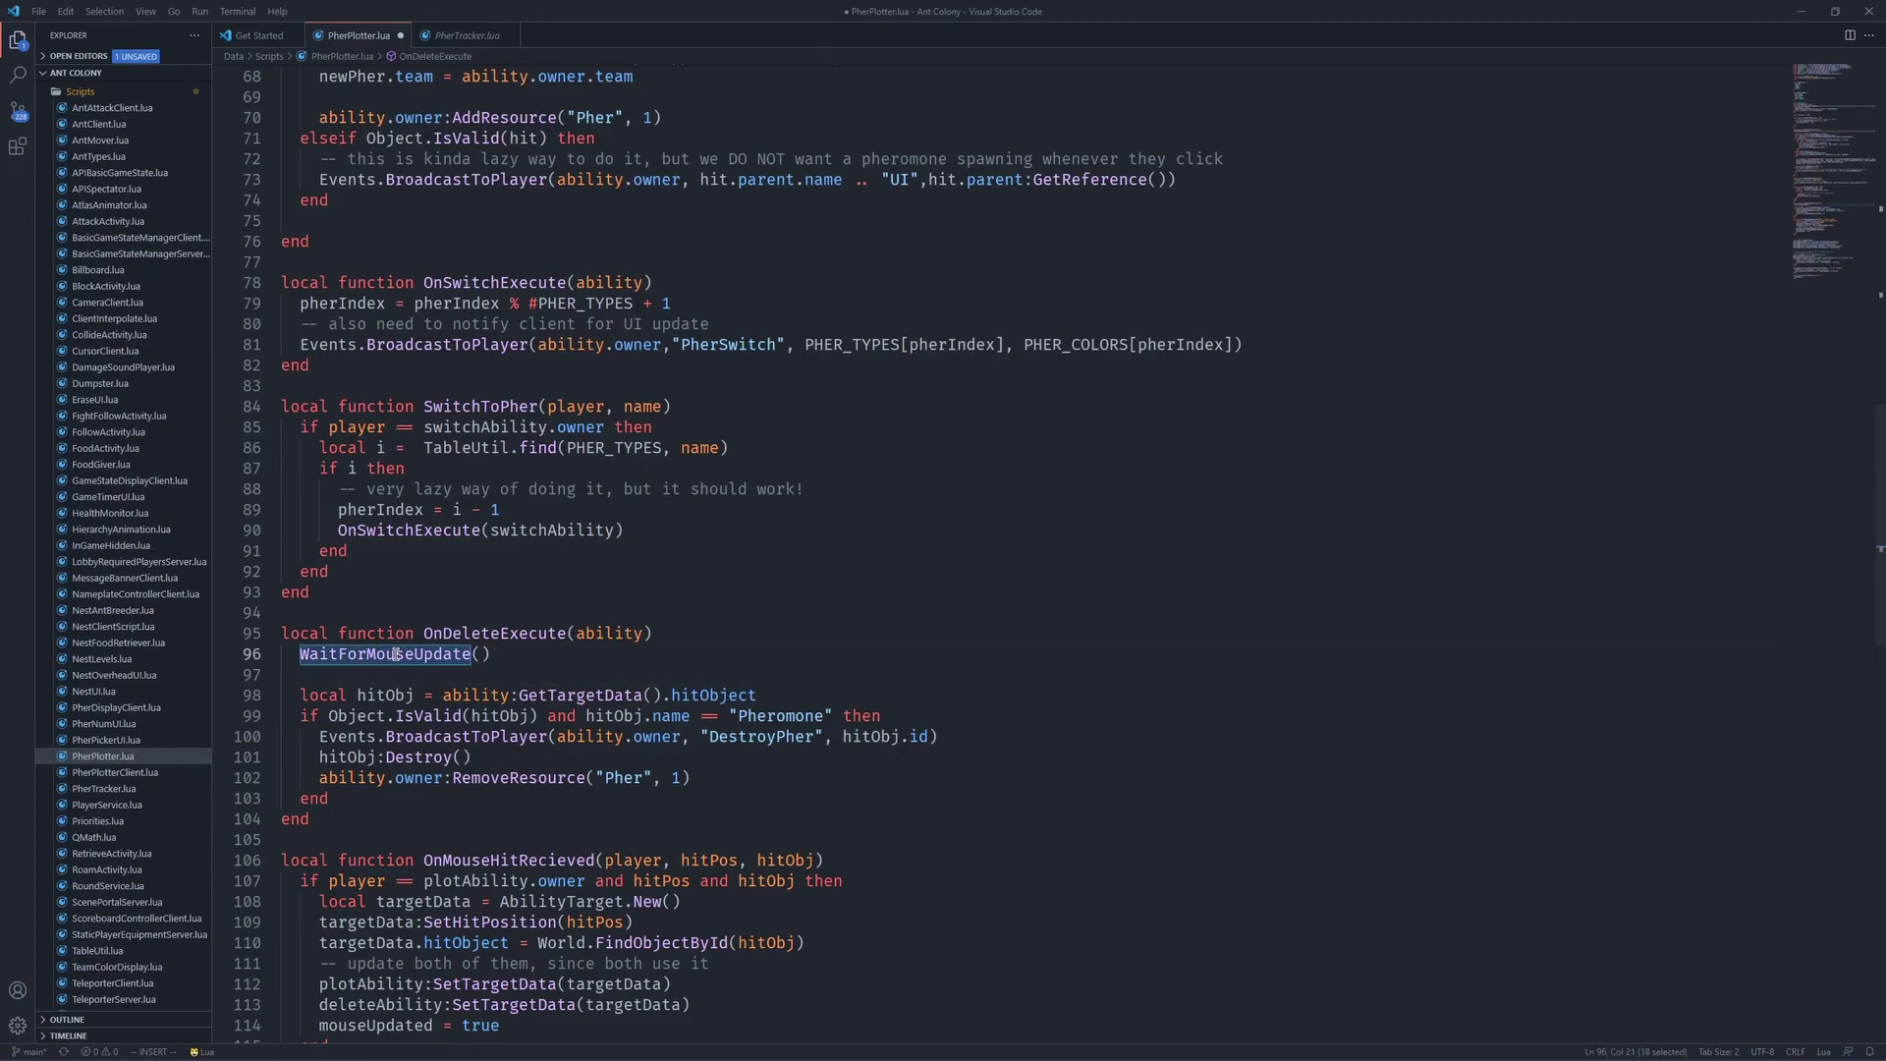
{"action": "scroll", "coordinate": [502, 676], "scroll_direction": "up", "scroll_amount": 5}
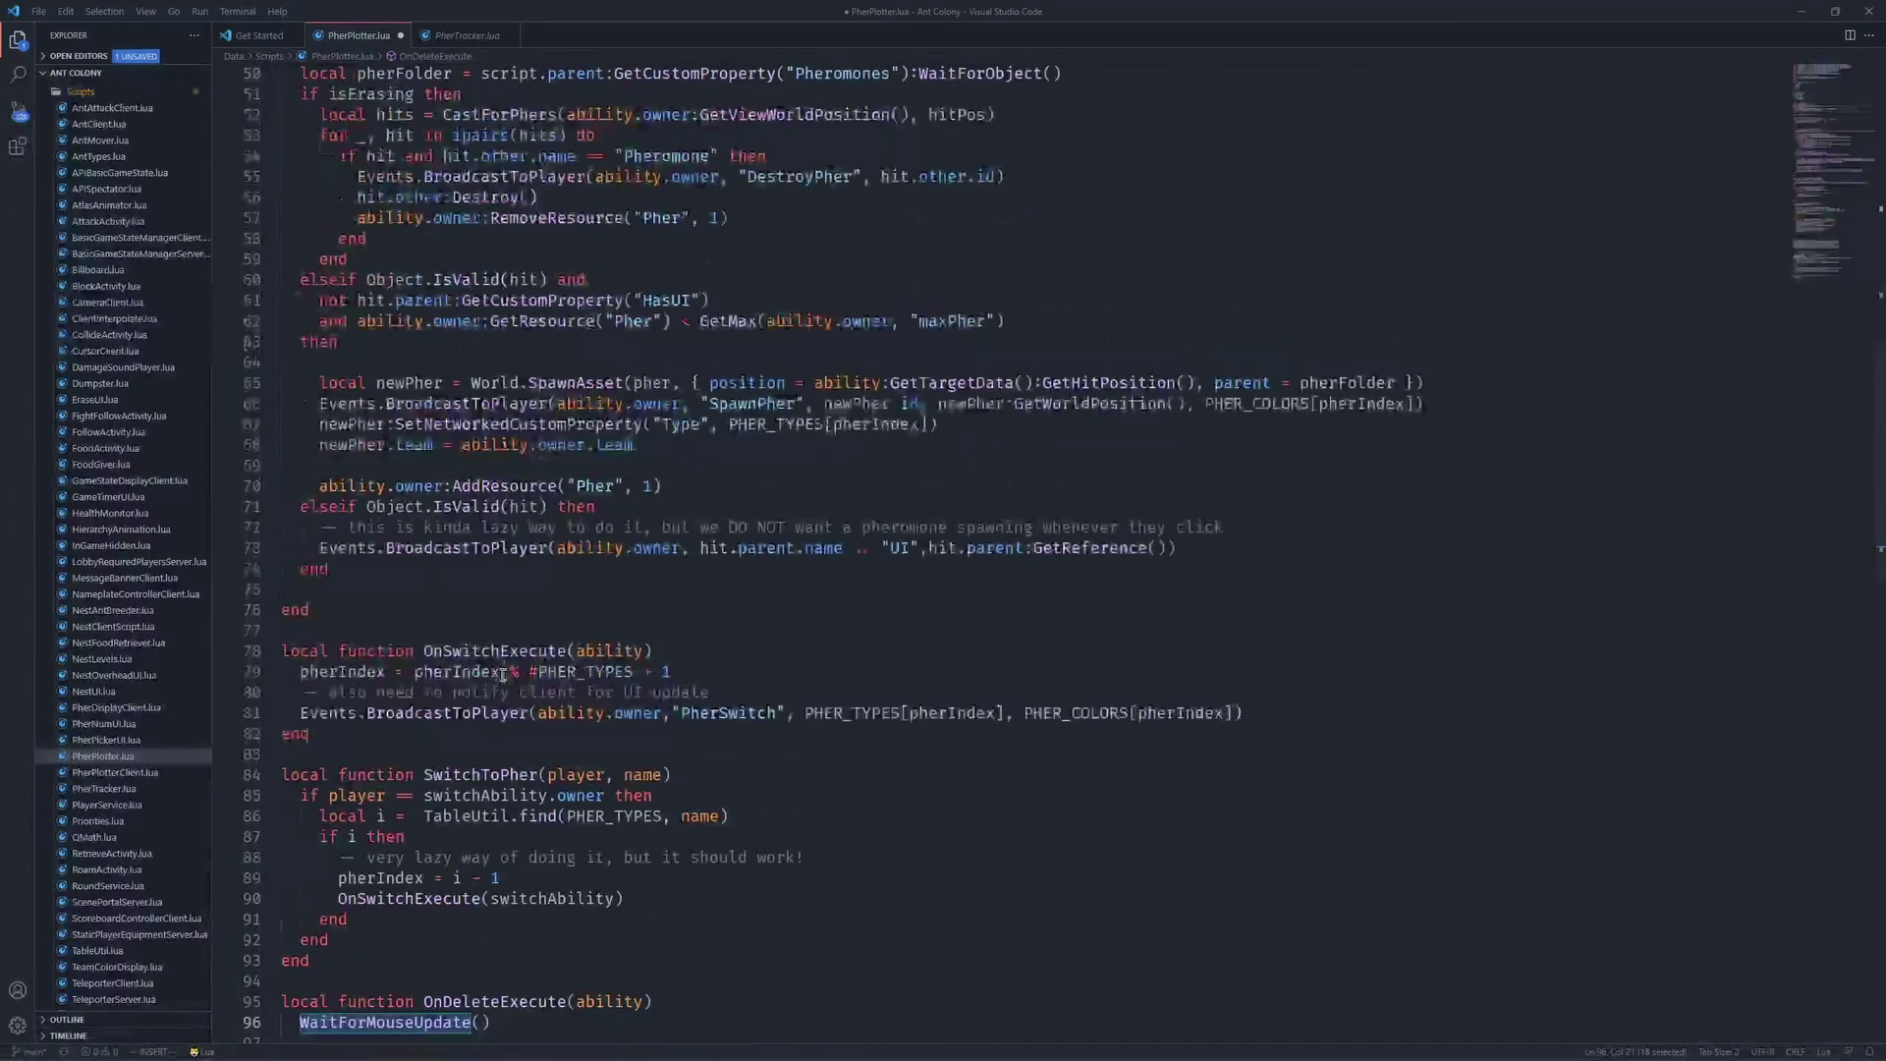
{"action": "scroll", "coordinate": [502, 675], "scroll_direction": "up", "scroll_amount": 5}
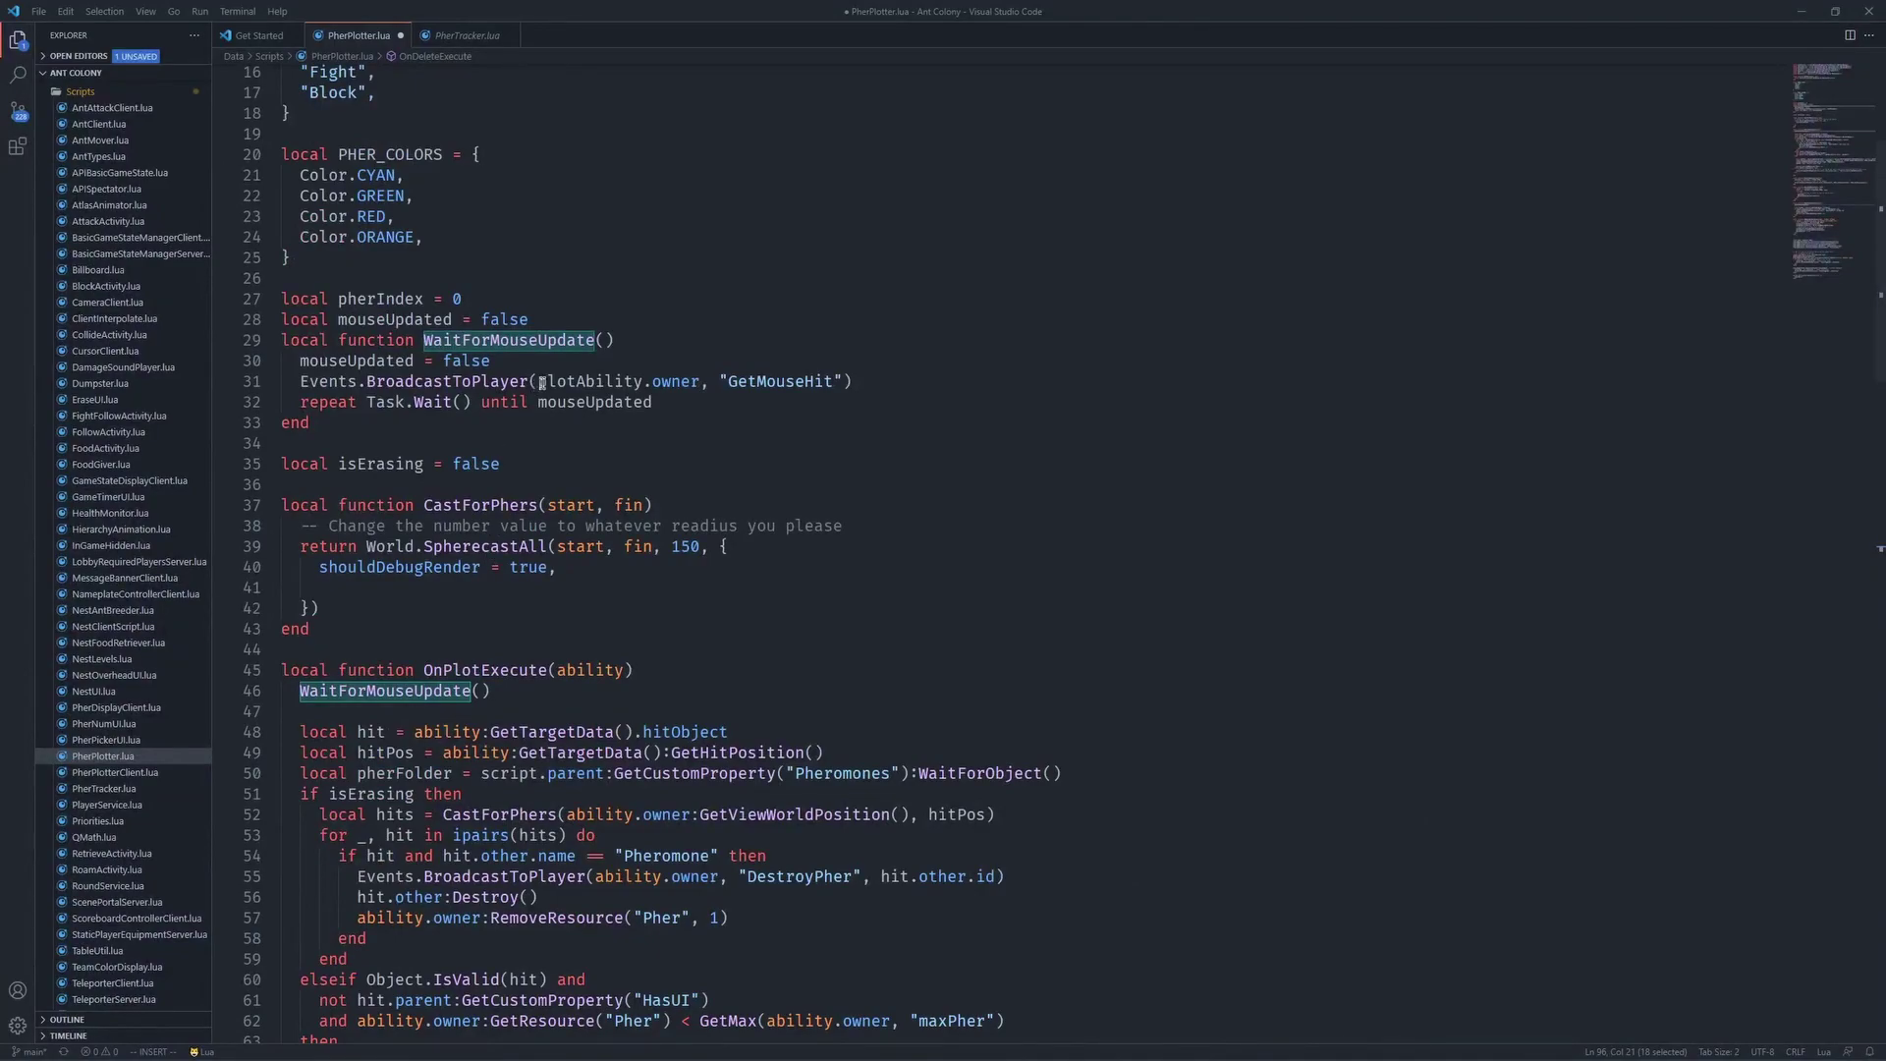
{"action": "left_click", "coordinate": [579, 366]}
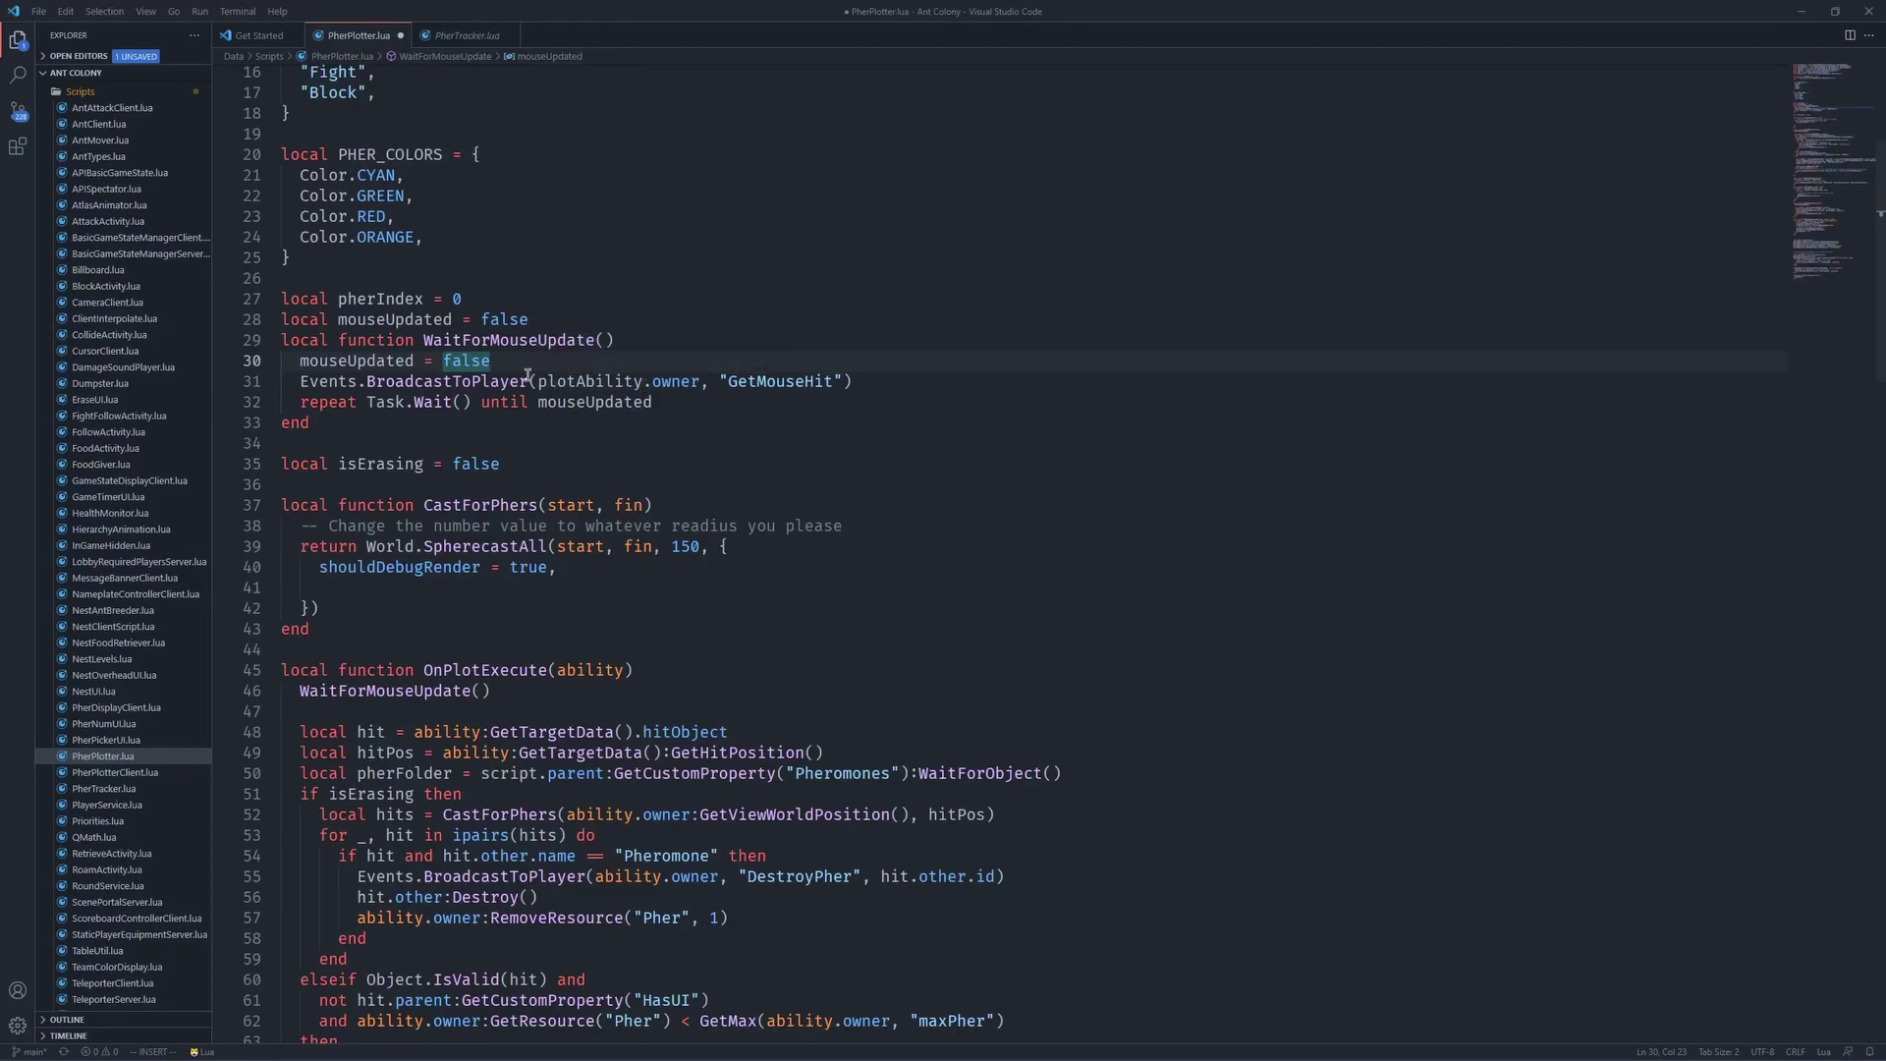
Point out the Events.BroadcastToPlayer call and the repeat-until loop in WaitForMouseUpdate, and review the functions below.
{"action": "left_click_drag", "start_coordinate": [339, 376], "coordinate": [521, 381]}
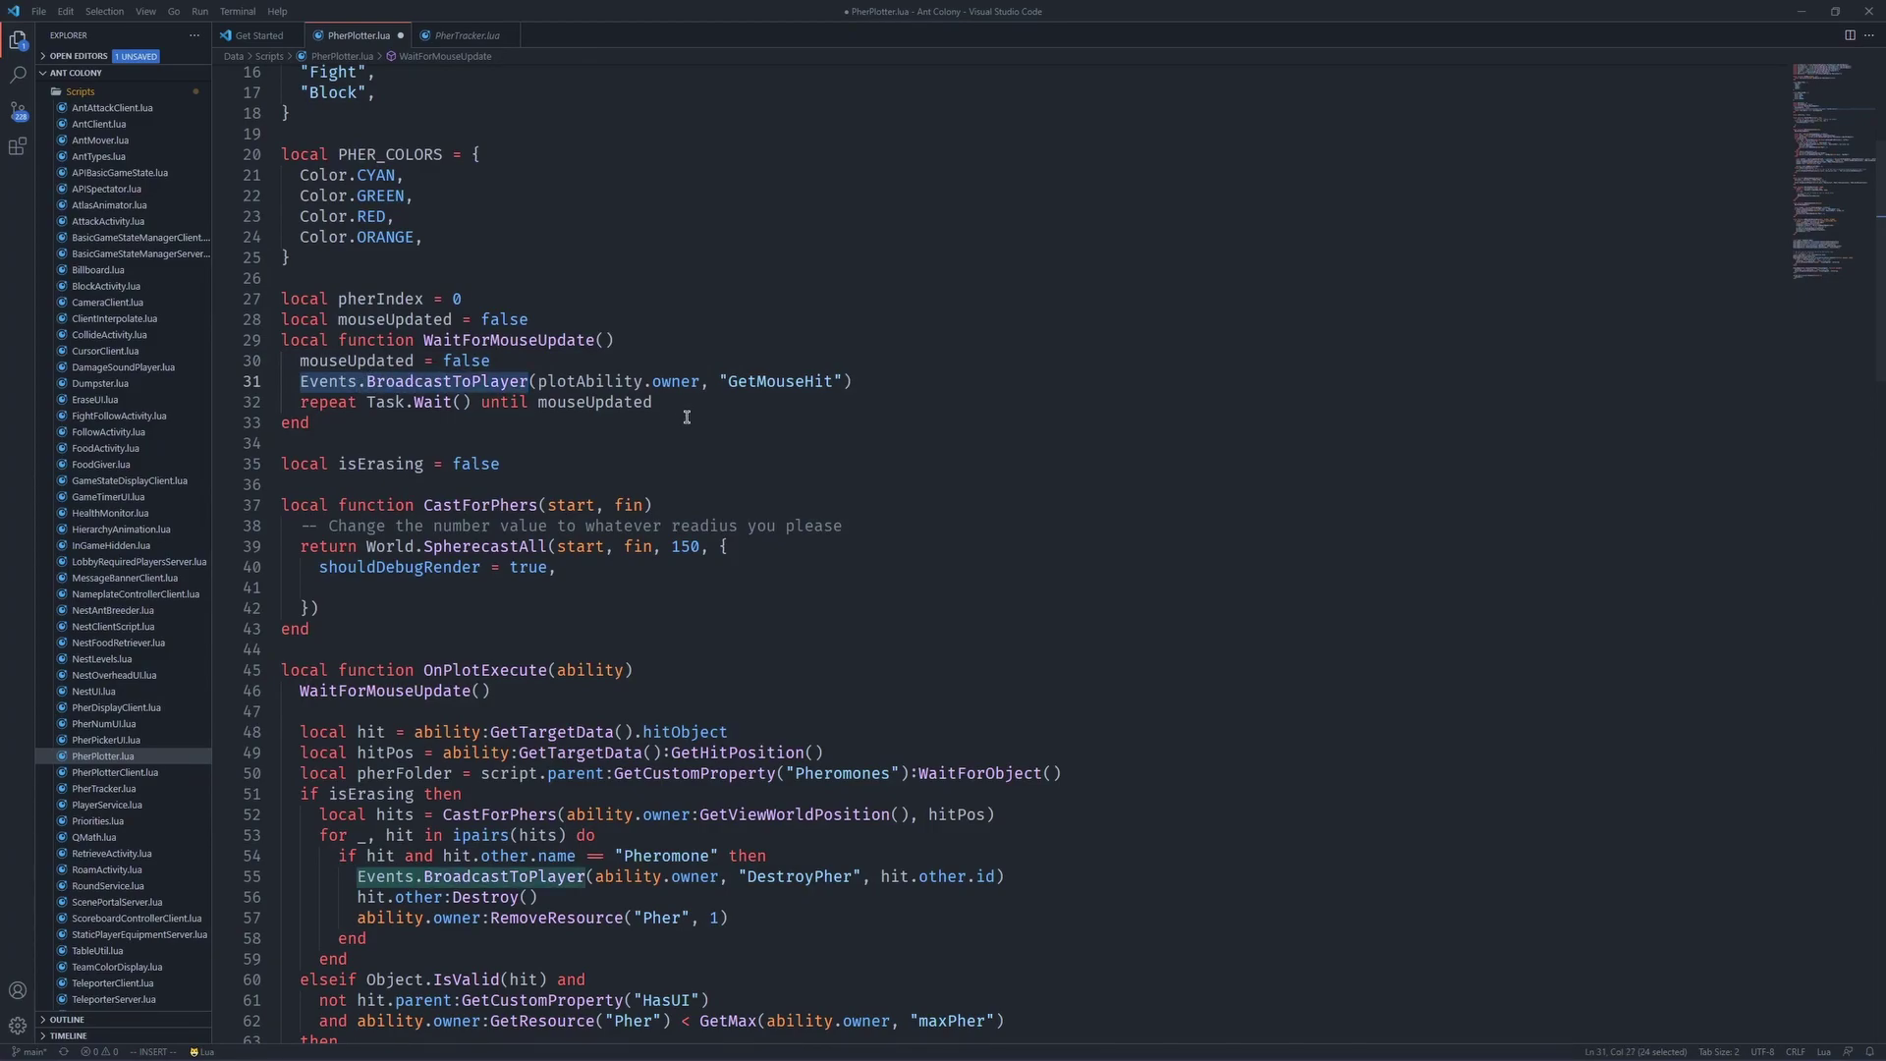
{"action": "left_click_drag", "start_coordinate": [328, 402], "coordinate": [338, 401]}
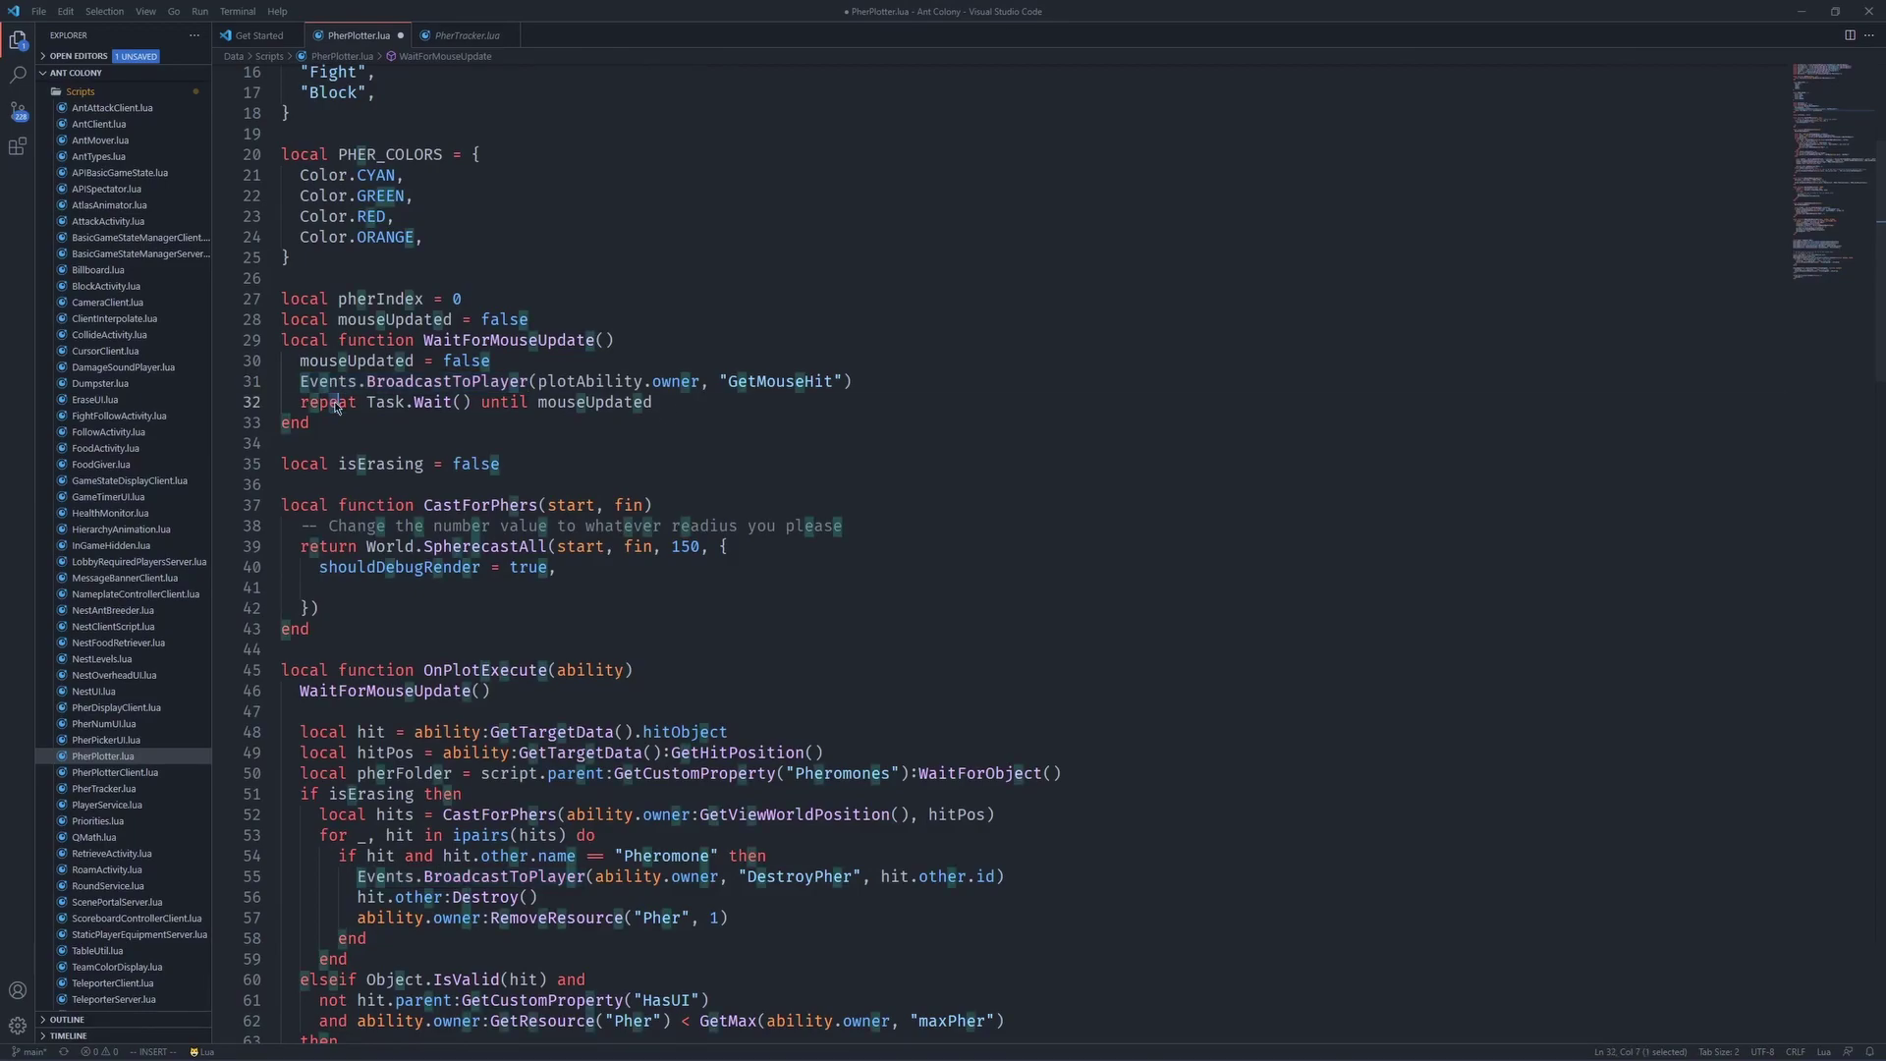
{"action": "left_click", "coordinate": [651, 401]}
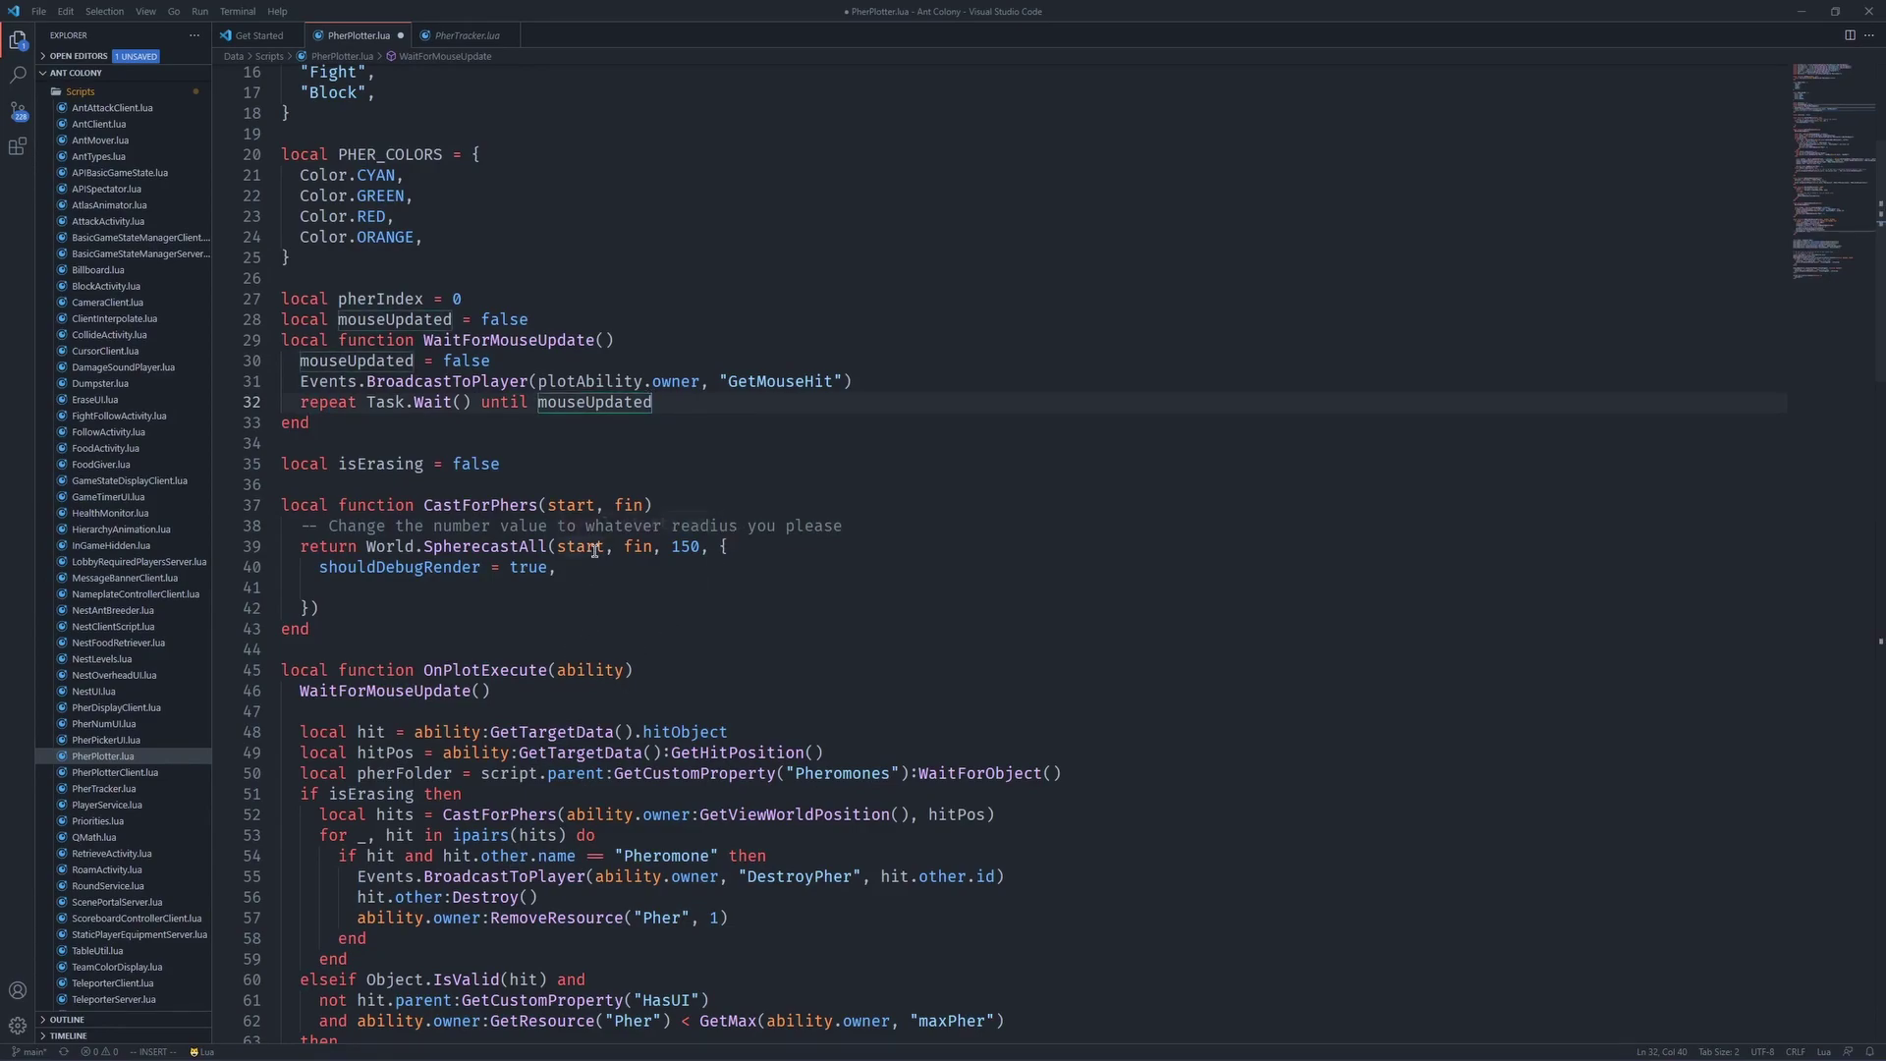
{"action": "scroll", "coordinate": [557, 547], "scroll_direction": "down", "scroll_amount": 10}
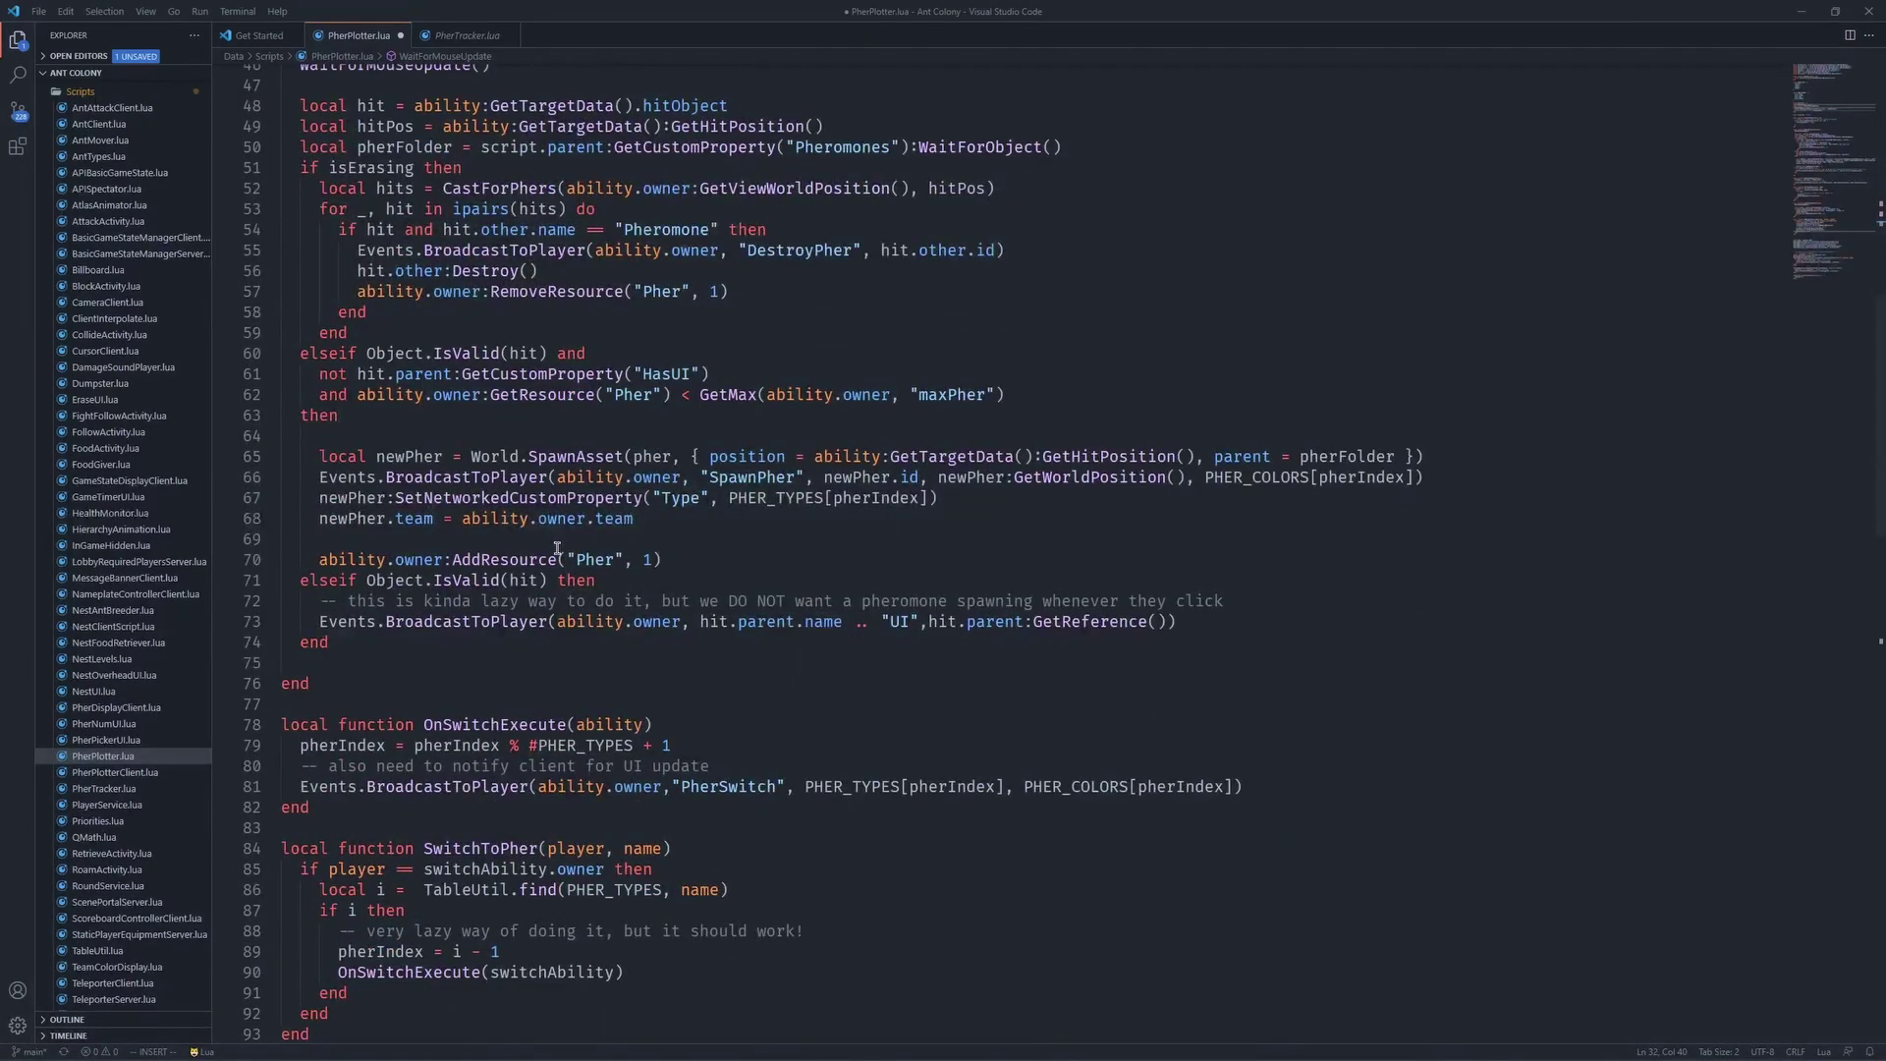
{"action": "scroll", "coordinate": [557, 548], "scroll_direction": "down", "scroll_amount": 3}
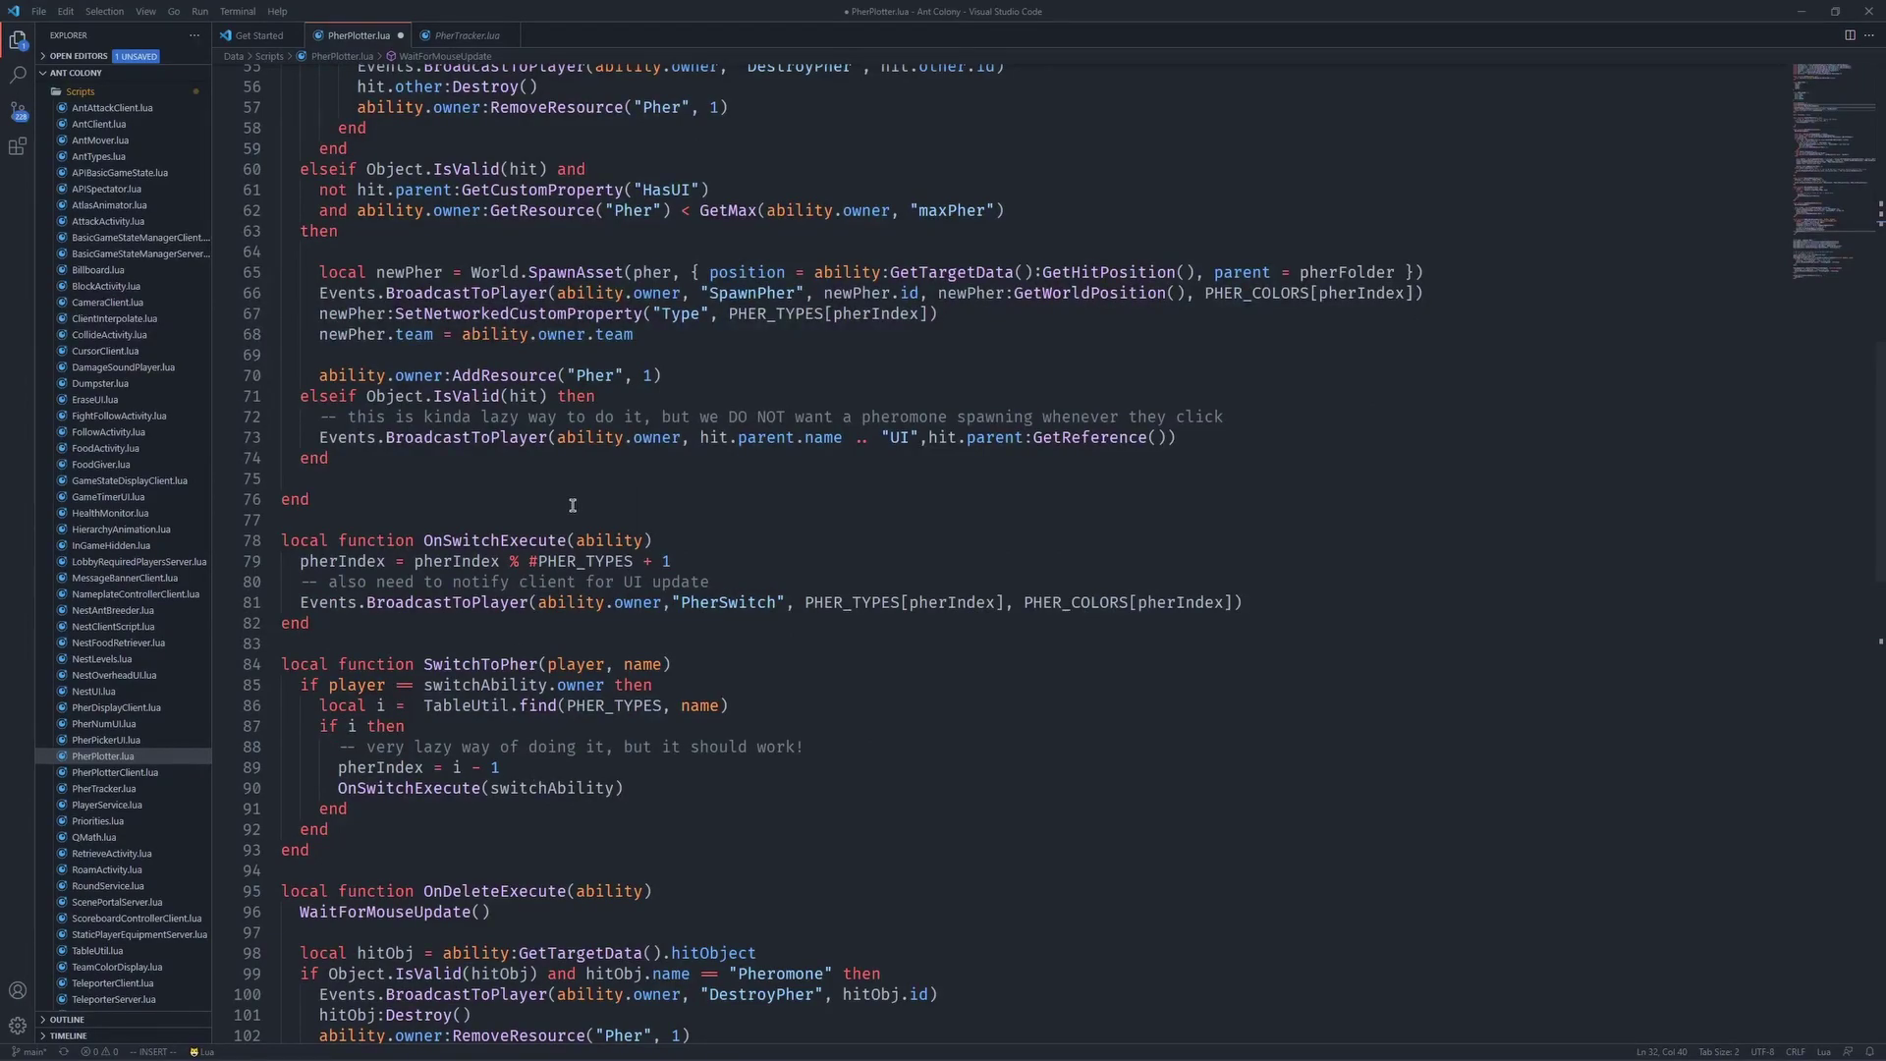
Review the installed extensions, pointing out Core Lua API and Lua.
{"action": "left_click", "coordinate": [18, 145]}
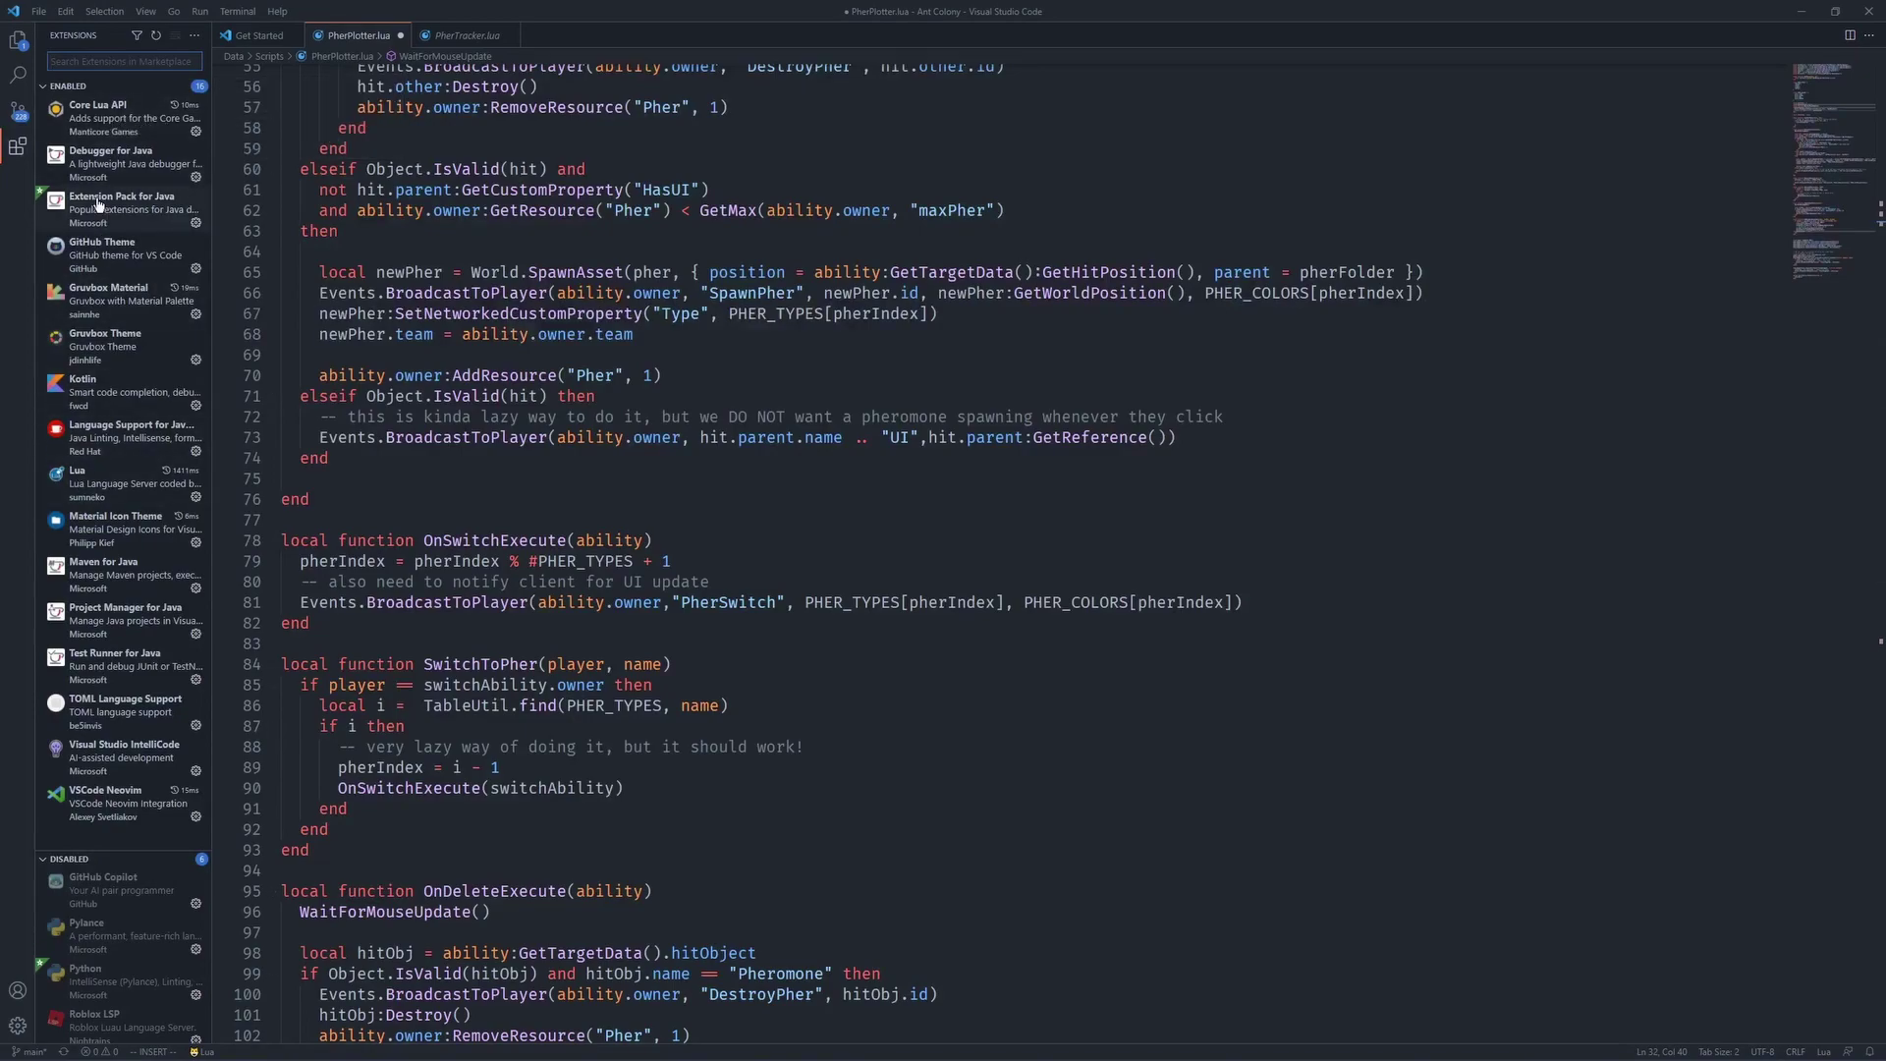
{"action": "mouse_move", "coordinate": [108, 117]}
{"action": "mouse_move", "coordinate": [85, 482]}
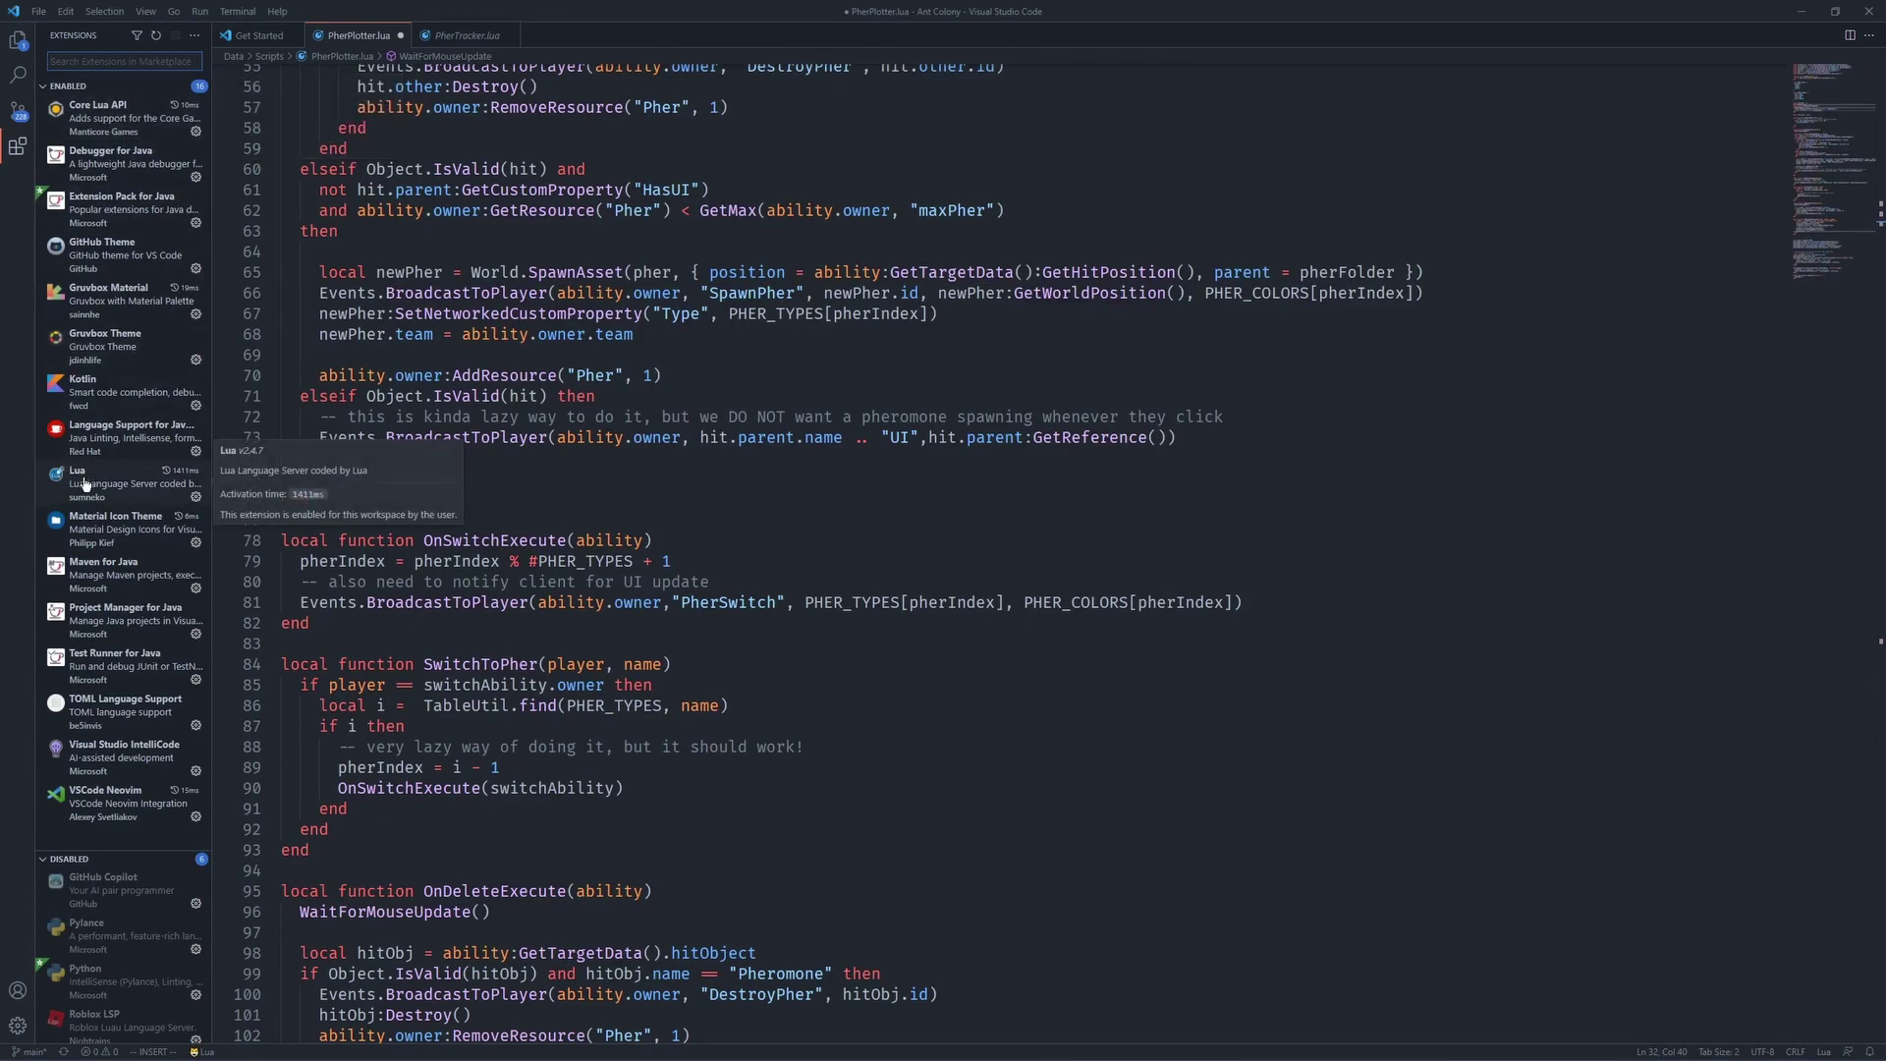
{"action": "left_click", "coordinate": [639, 397]}
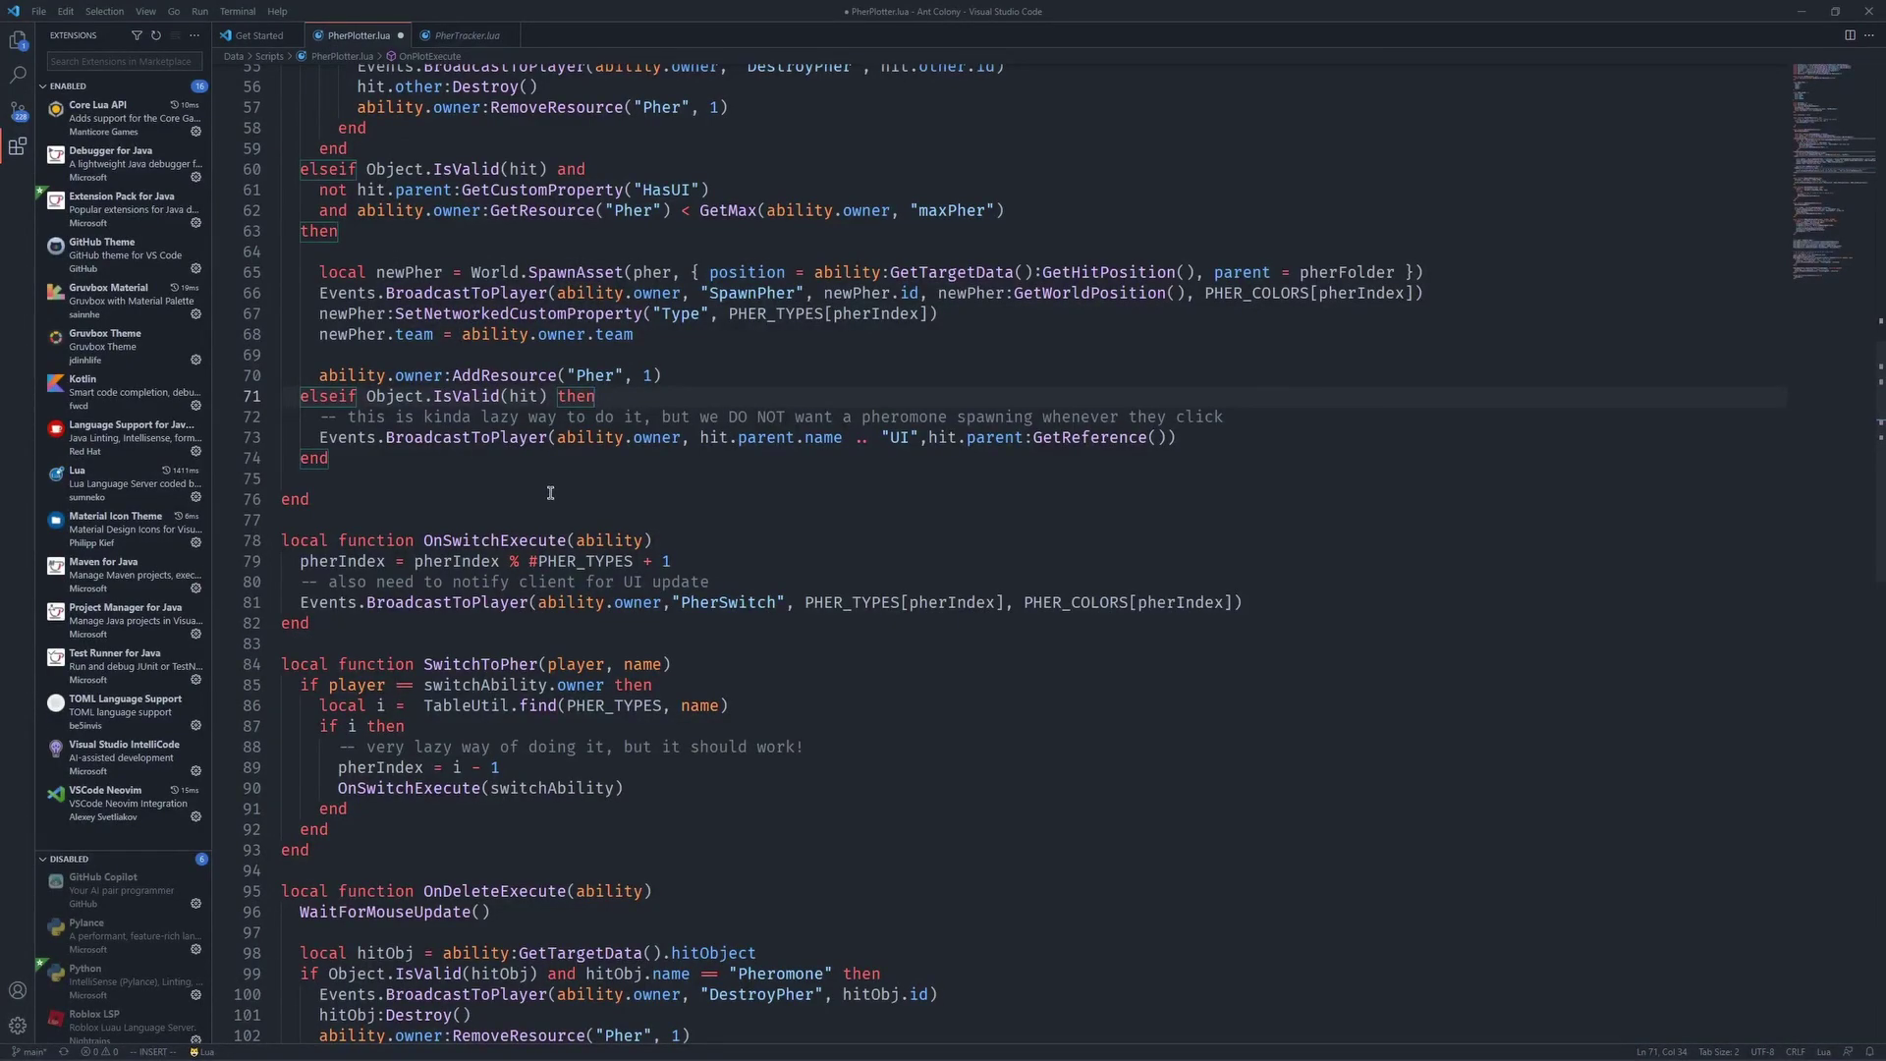
Return to the project's file list and collapse the Scripts folder to review the other Ant Colony data folders.
{"action": "key", "text": "ctrl+shift+e"}
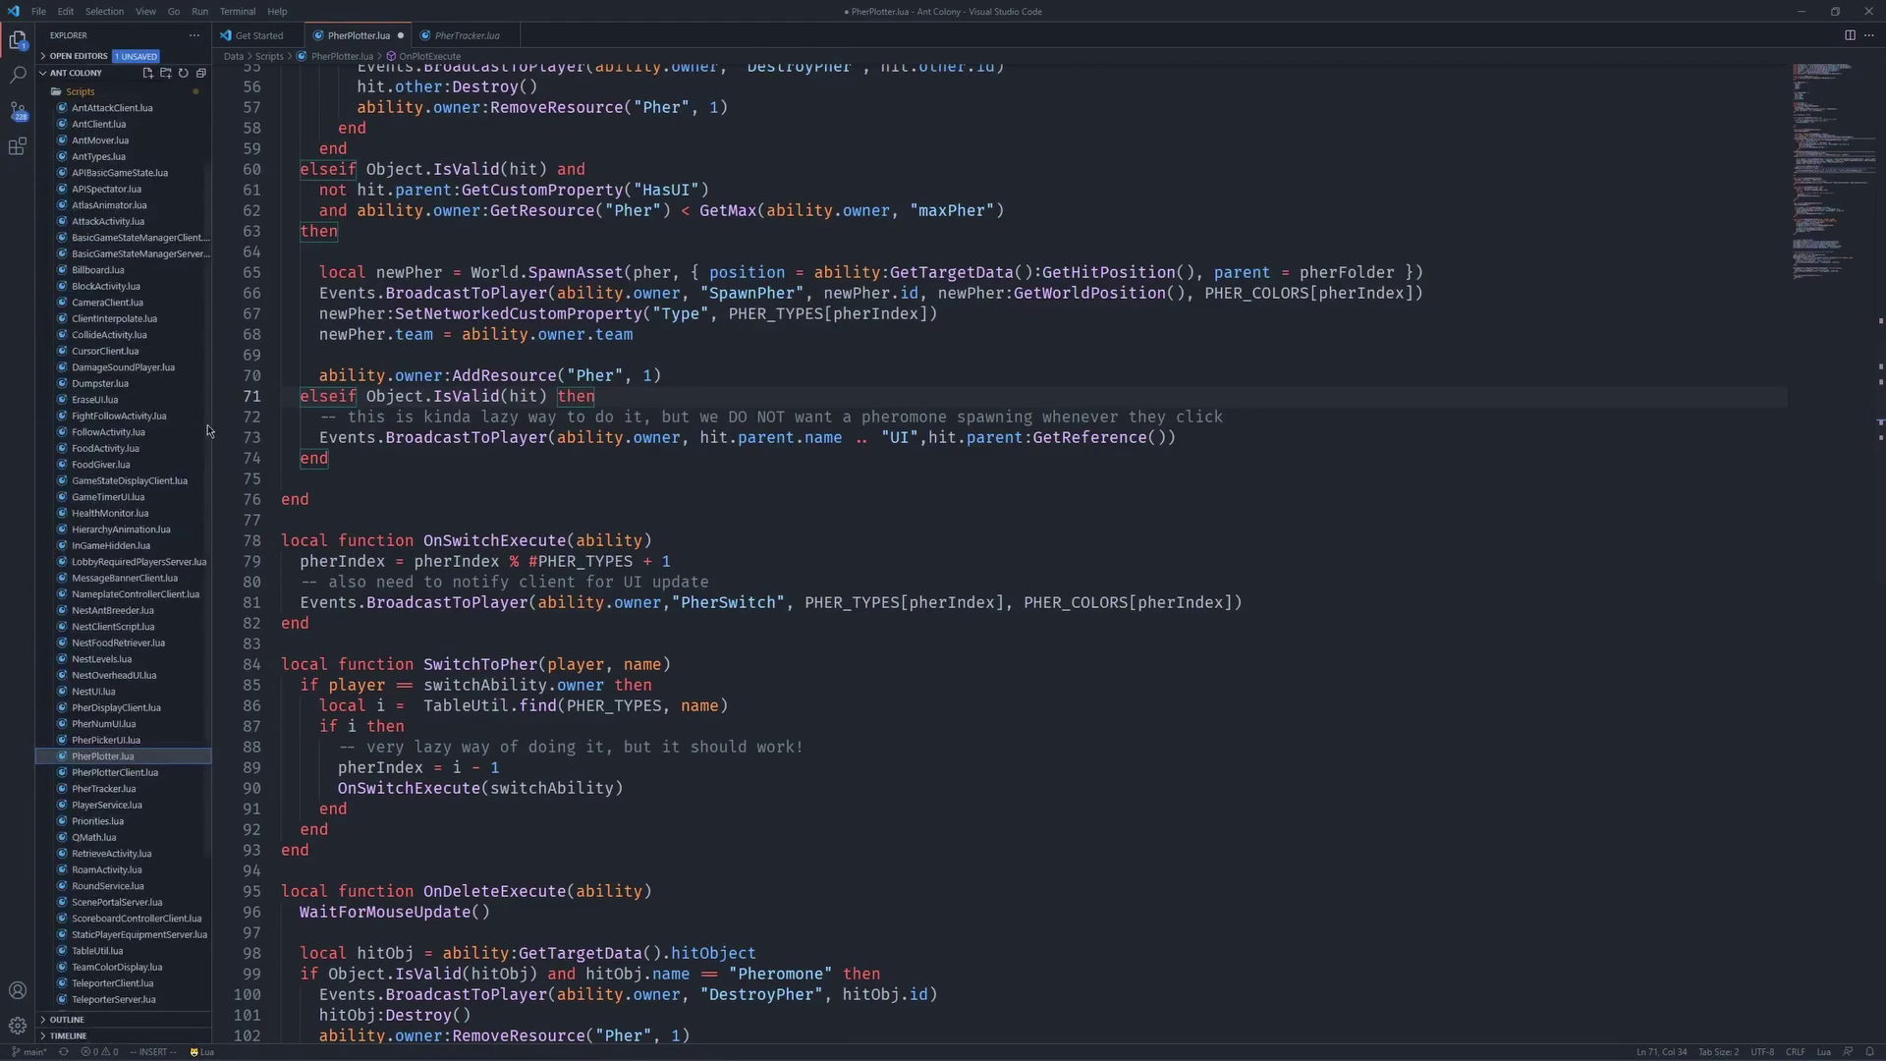
{"action": "left_click", "coordinate": [130, 91]}
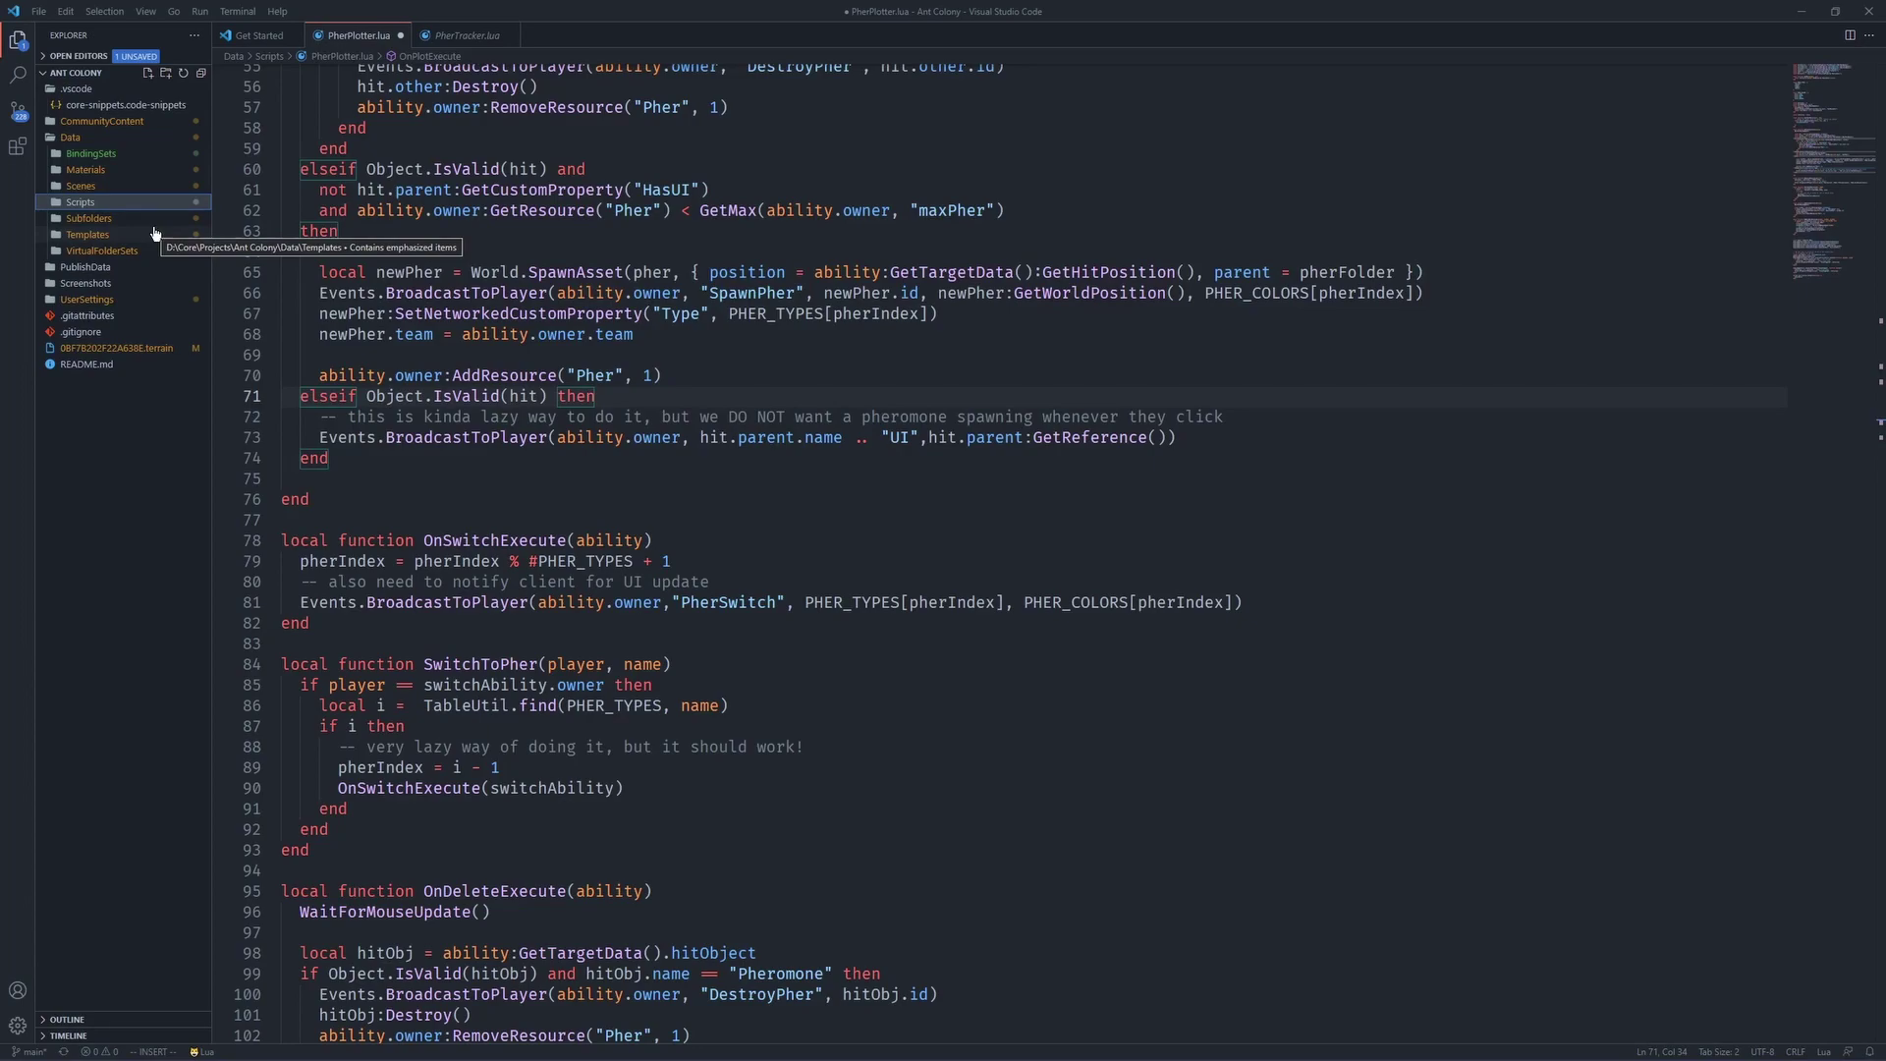
{"action": "left_click", "coordinate": [401, 345]}
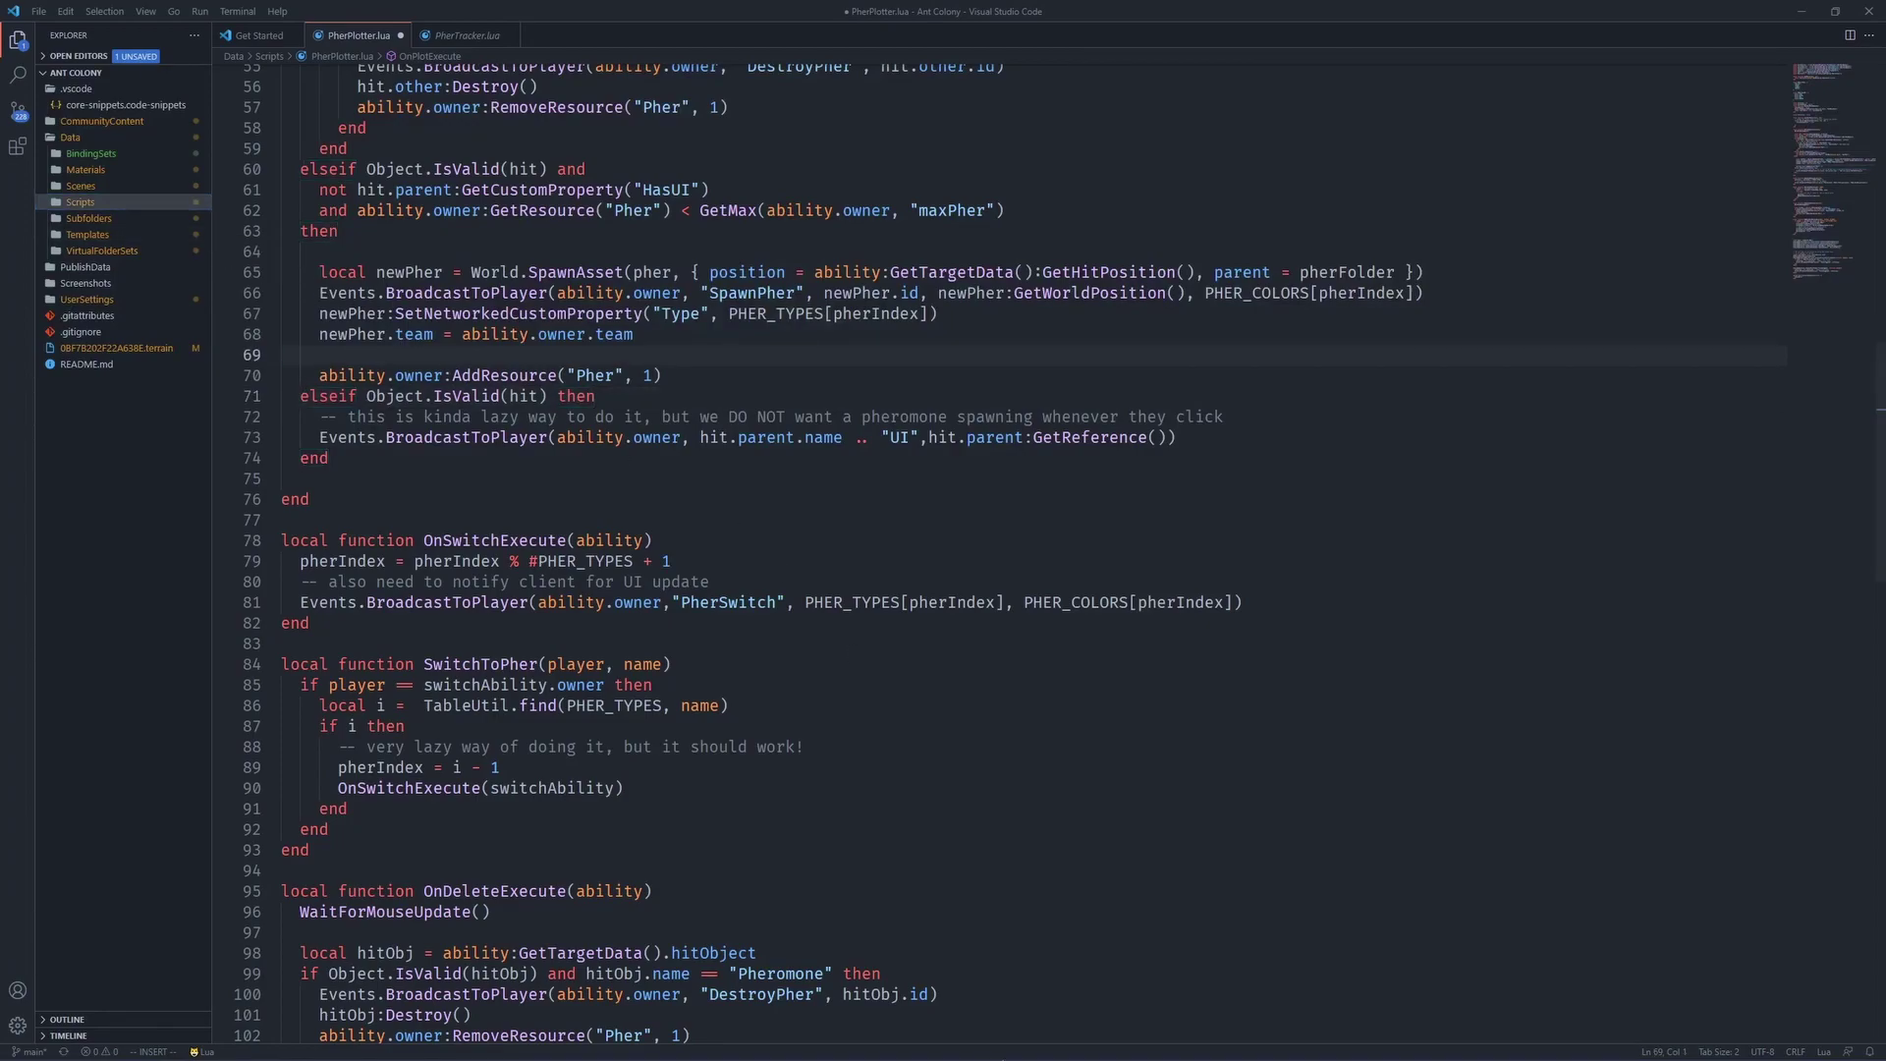
Switch to the Core documentation in the browser, browse its list of API types, and return to the start of the Weapon page.
{"action": "left_click", "coordinate": [1170, 1051]}
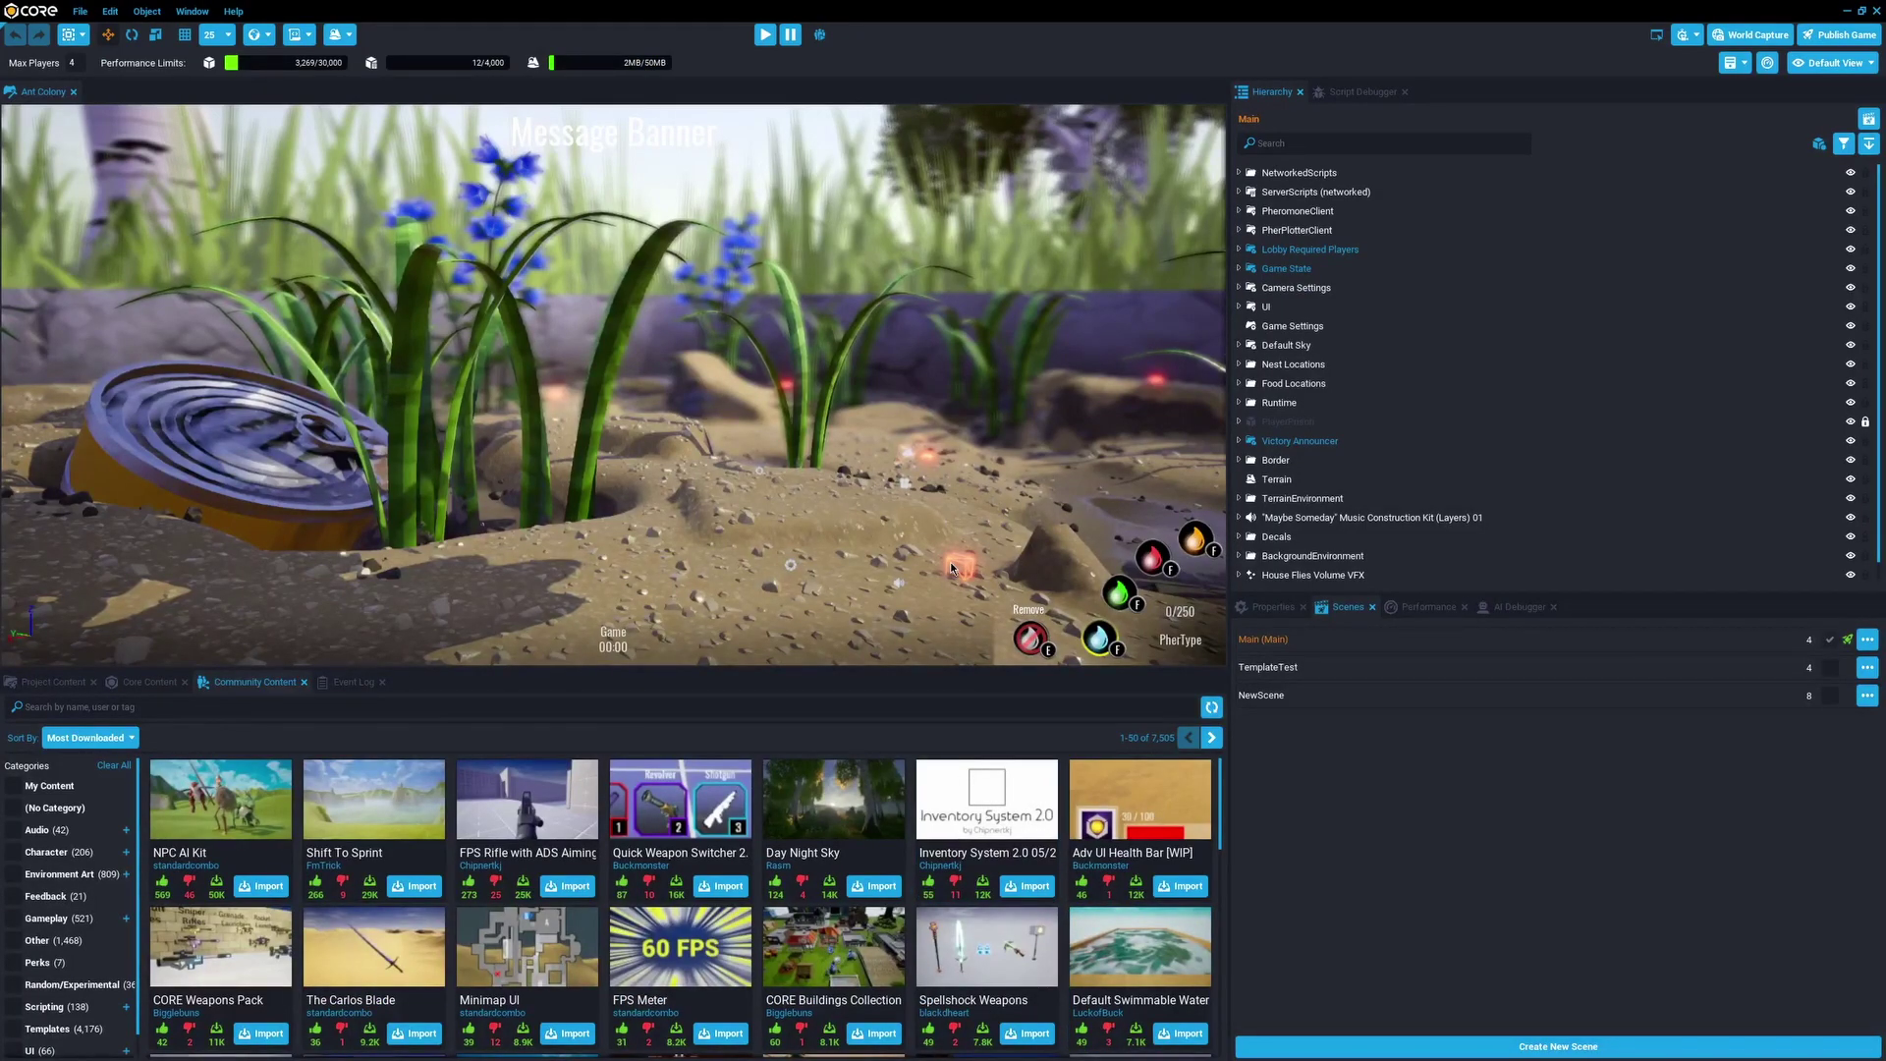
{"action": "key", "text": "alt+Tab"}
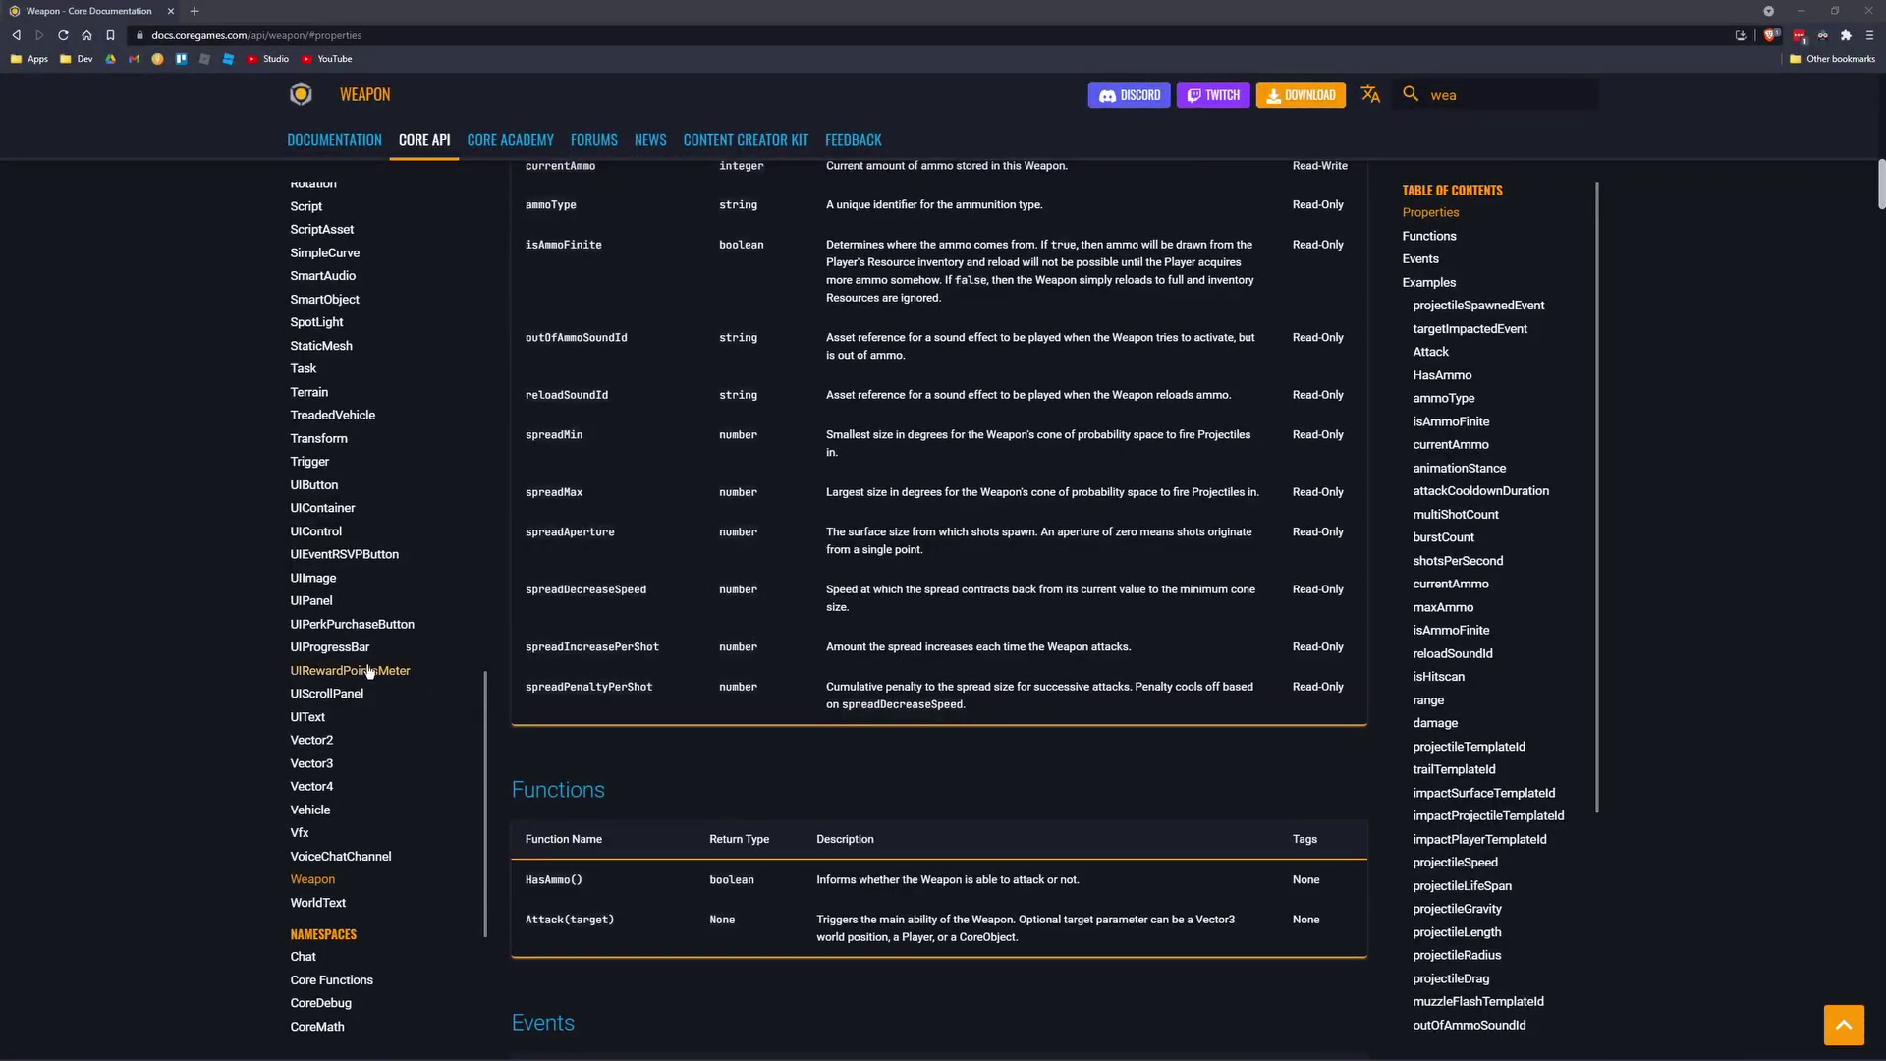
{"action": "scroll", "coordinate": [364, 638], "scroll_direction": "up", "scroll_amount": 3}
{"action": "scroll", "coordinate": [364, 635], "scroll_direction": "up", "scroll_amount": 20}
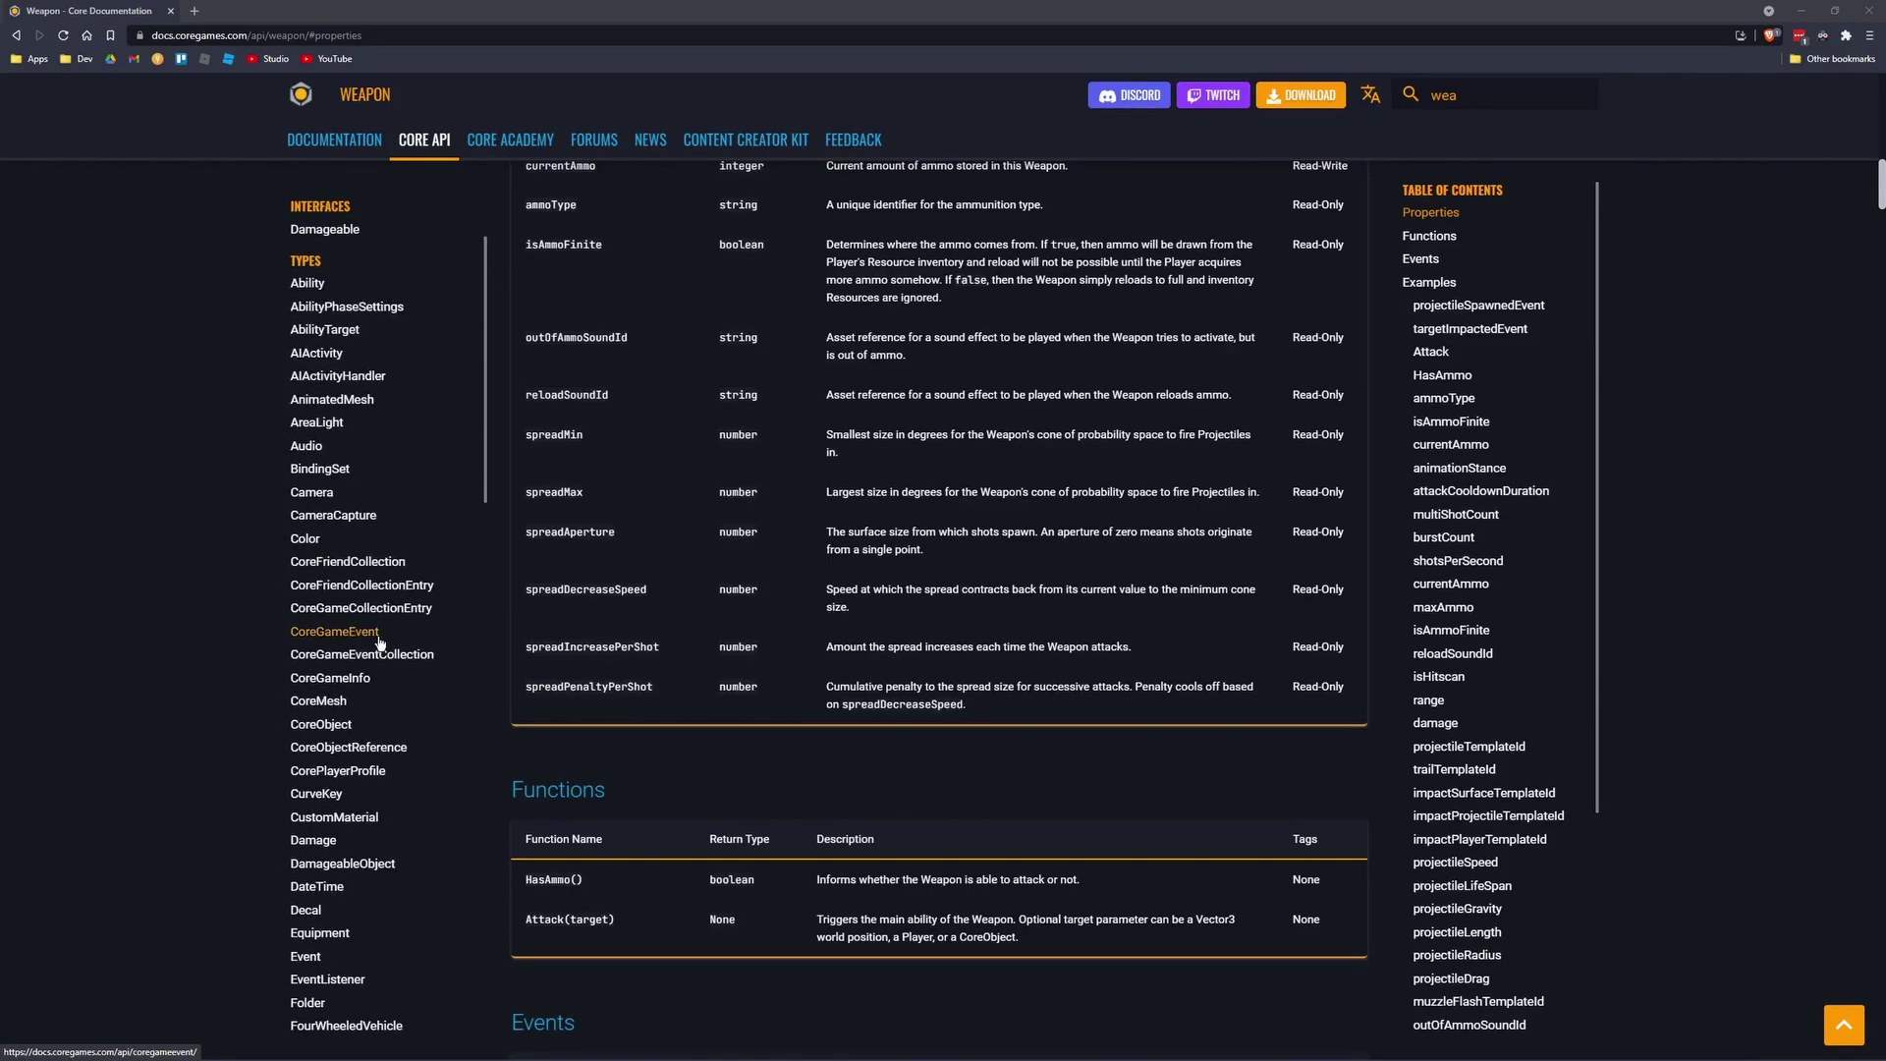
{"action": "scroll", "coordinate": [400, 367], "scroll_direction": "down", "scroll_amount": 2}
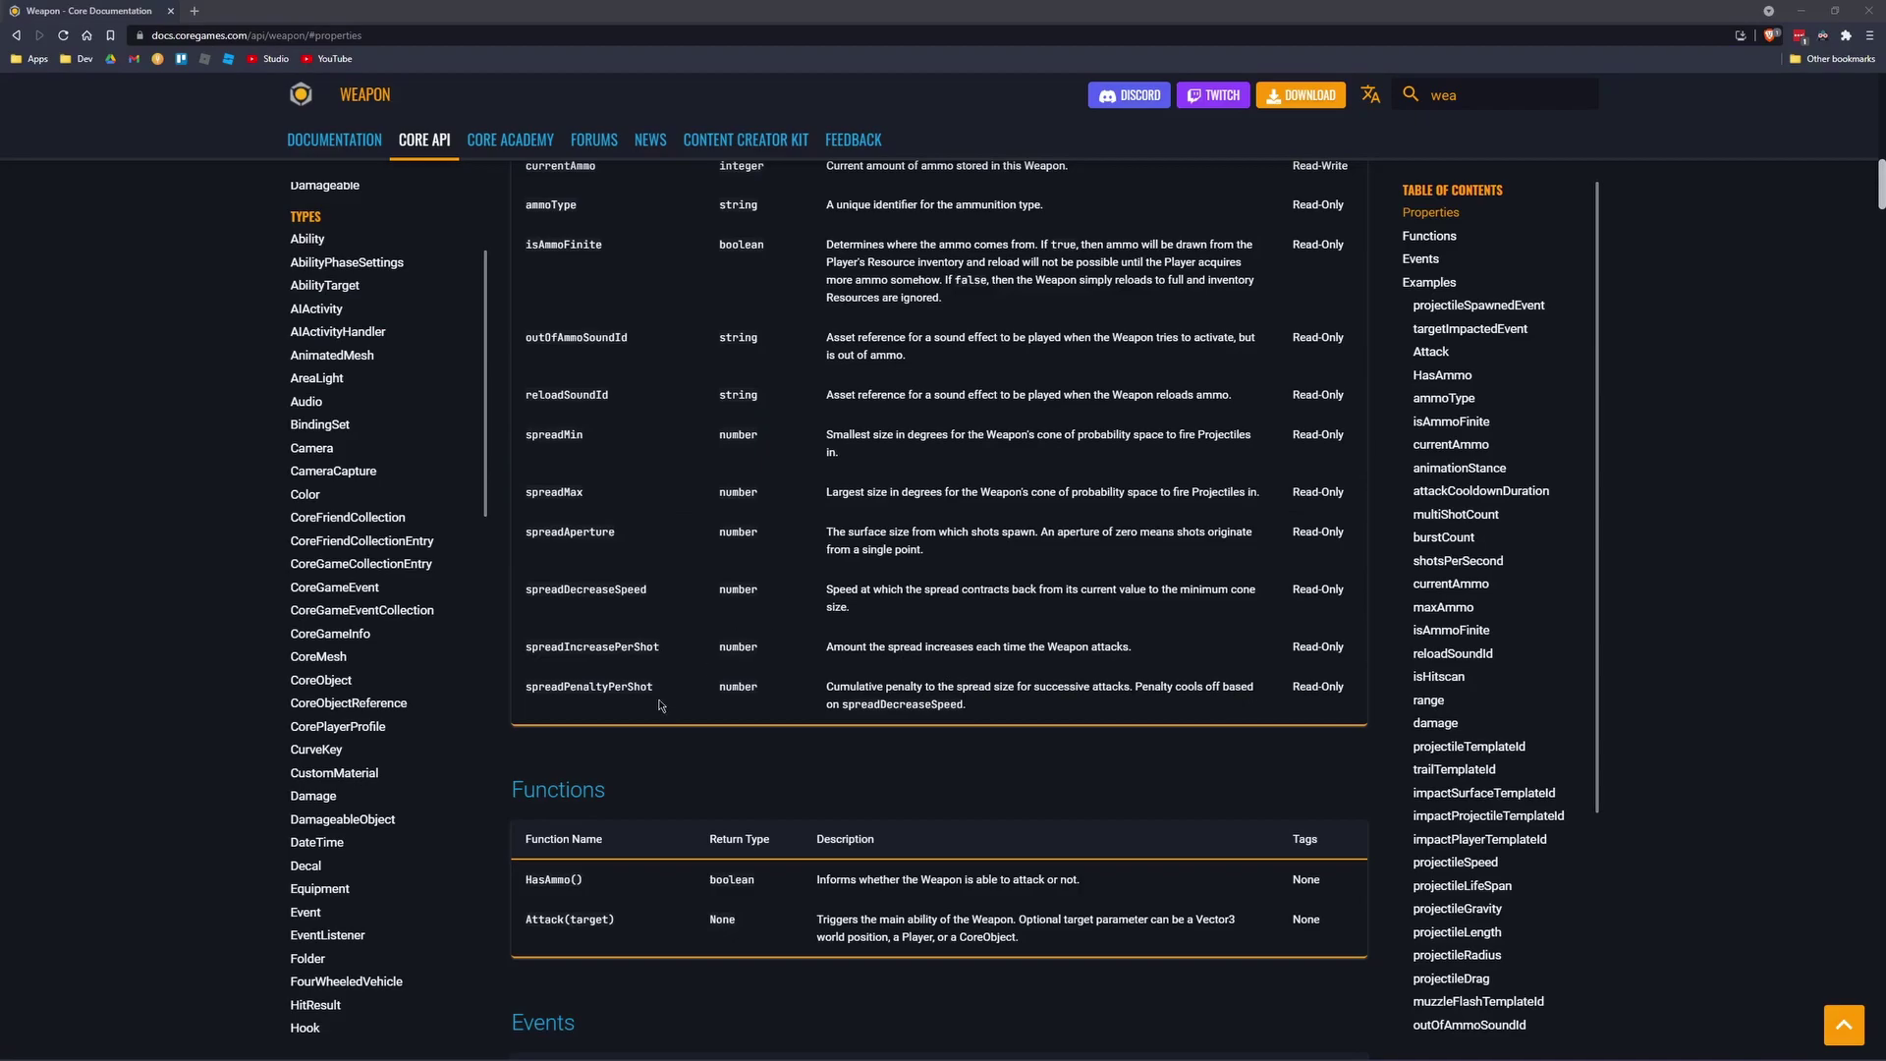
{"action": "scroll", "coordinate": [661, 705], "scroll_direction": "up", "scroll_amount": 5}
{"action": "scroll", "coordinate": [661, 705], "scroll_direction": "up", "scroll_amount": 12}
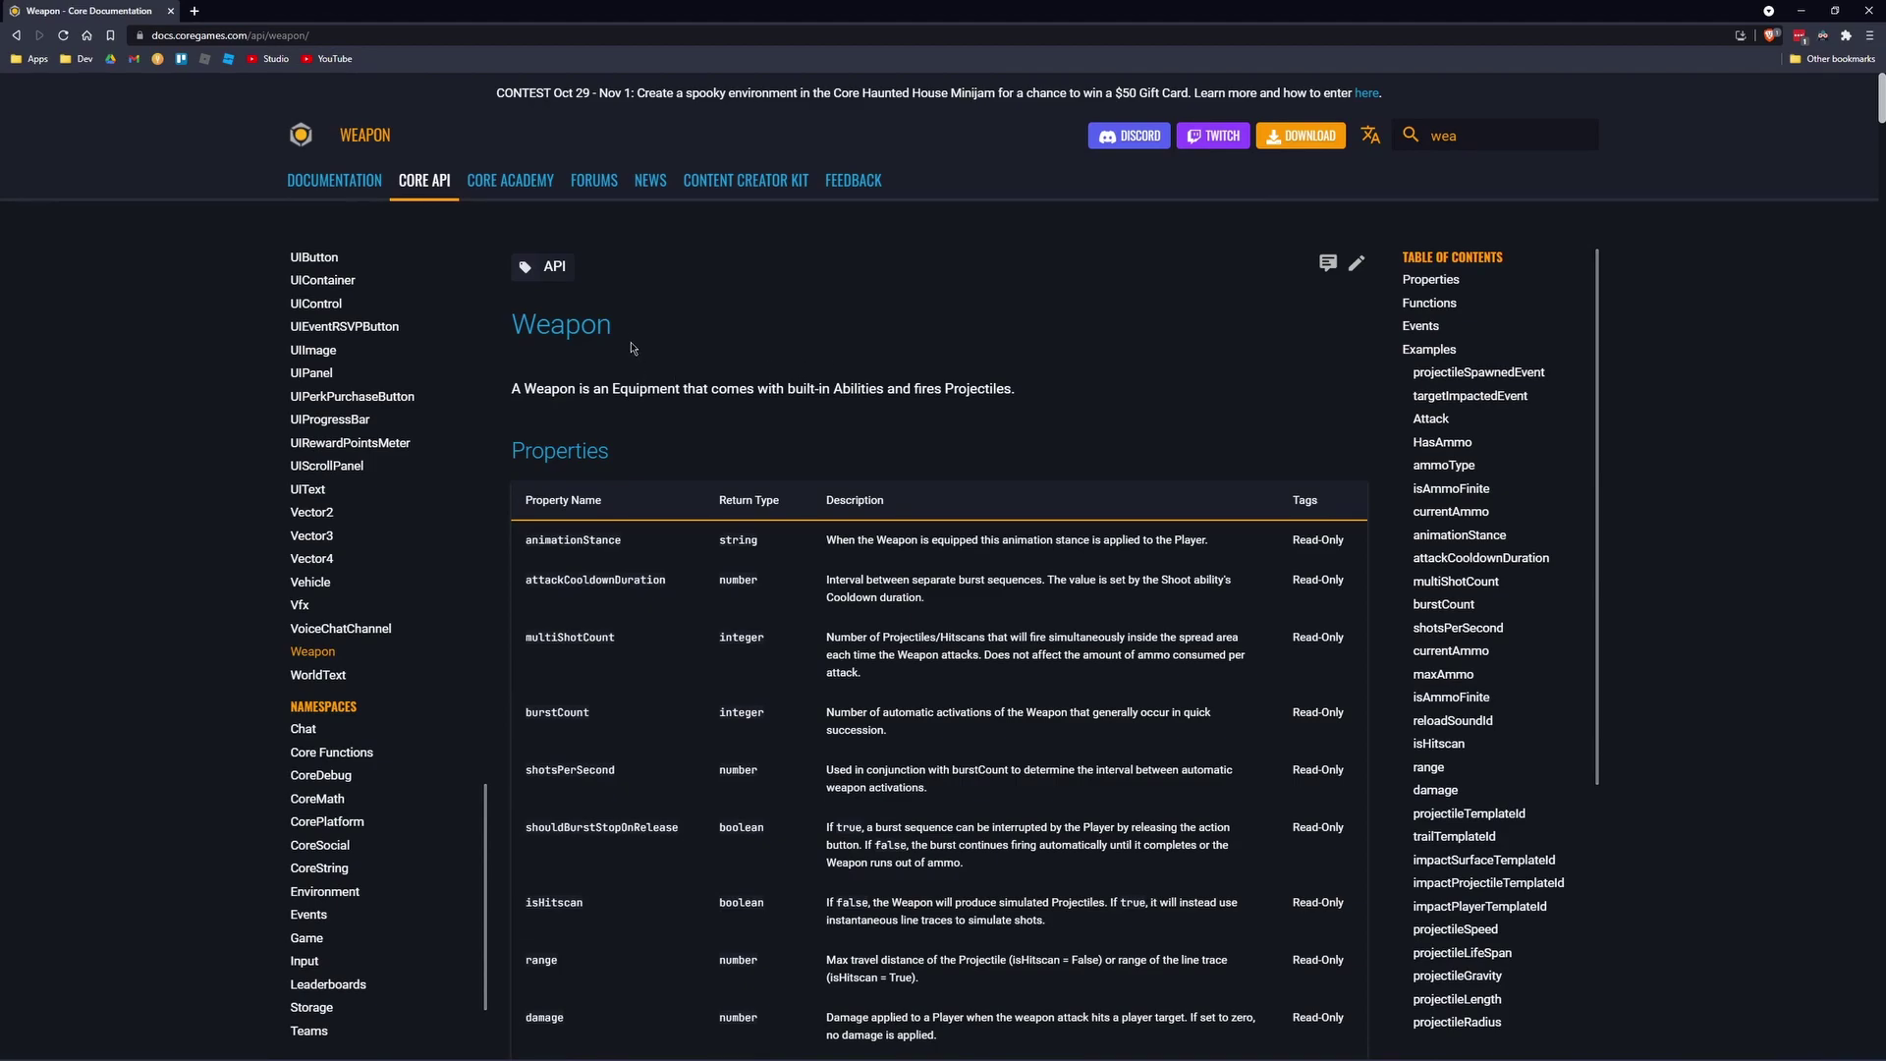
Examine the Weapon API page, pointing out its title and burstCount, and read through its properties, functions, events and first example.
{"action": "left_click_drag", "start_coordinate": [626, 335], "coordinate": [511, 336]}
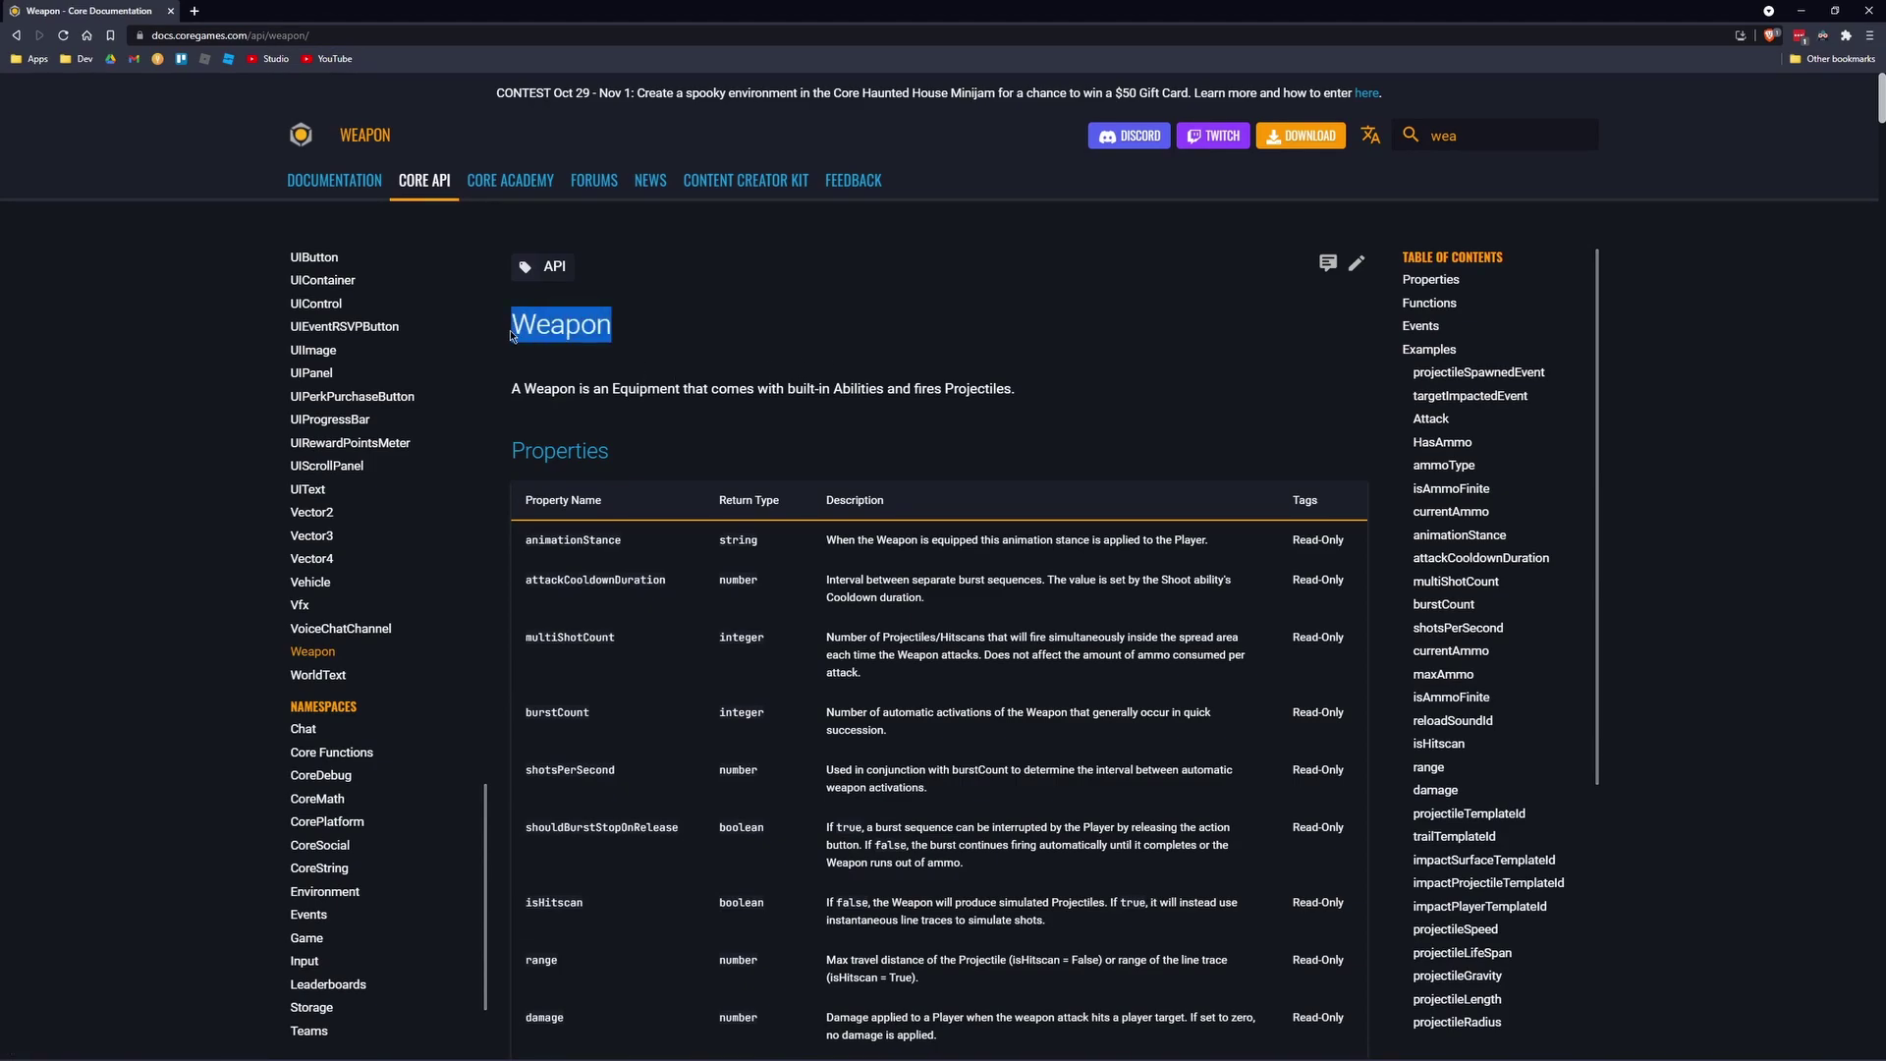
{"action": "left_click", "coordinate": [871, 415]}
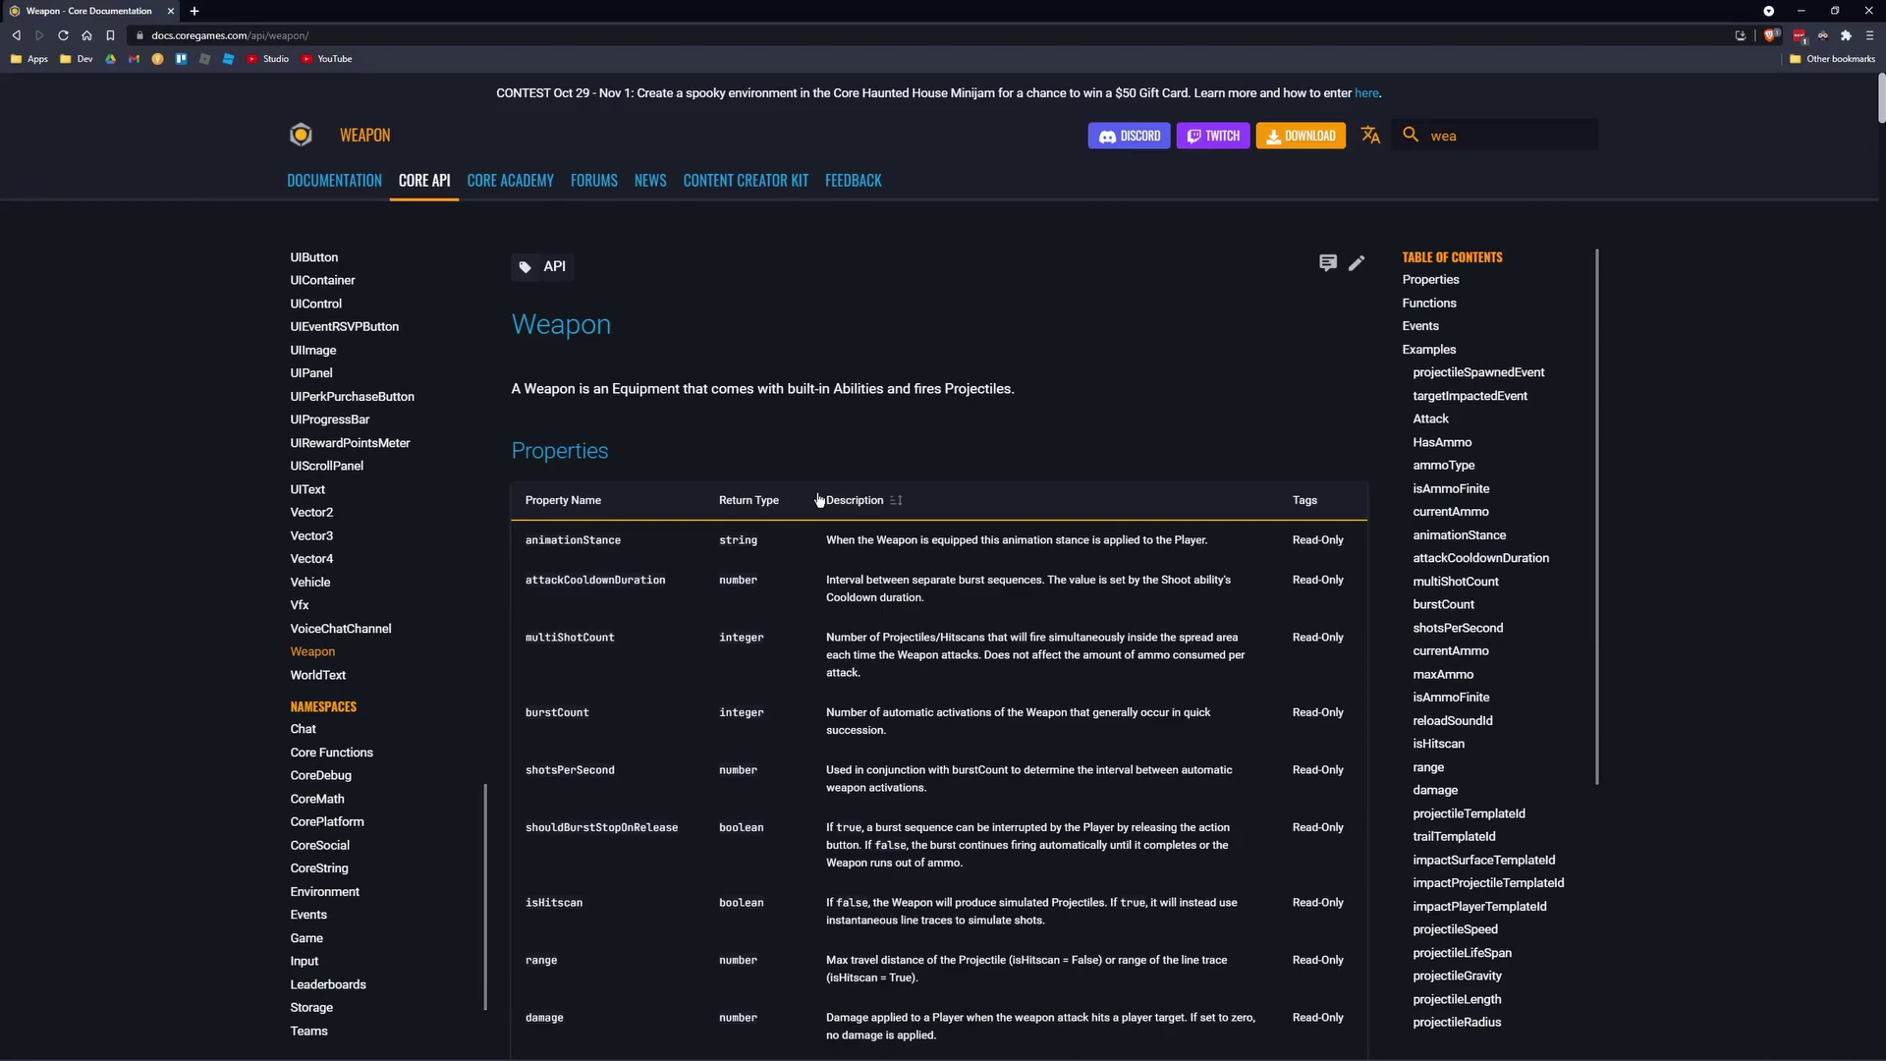
{"action": "scroll", "coordinate": [819, 500], "scroll_direction": "down", "scroll_amount": 2}
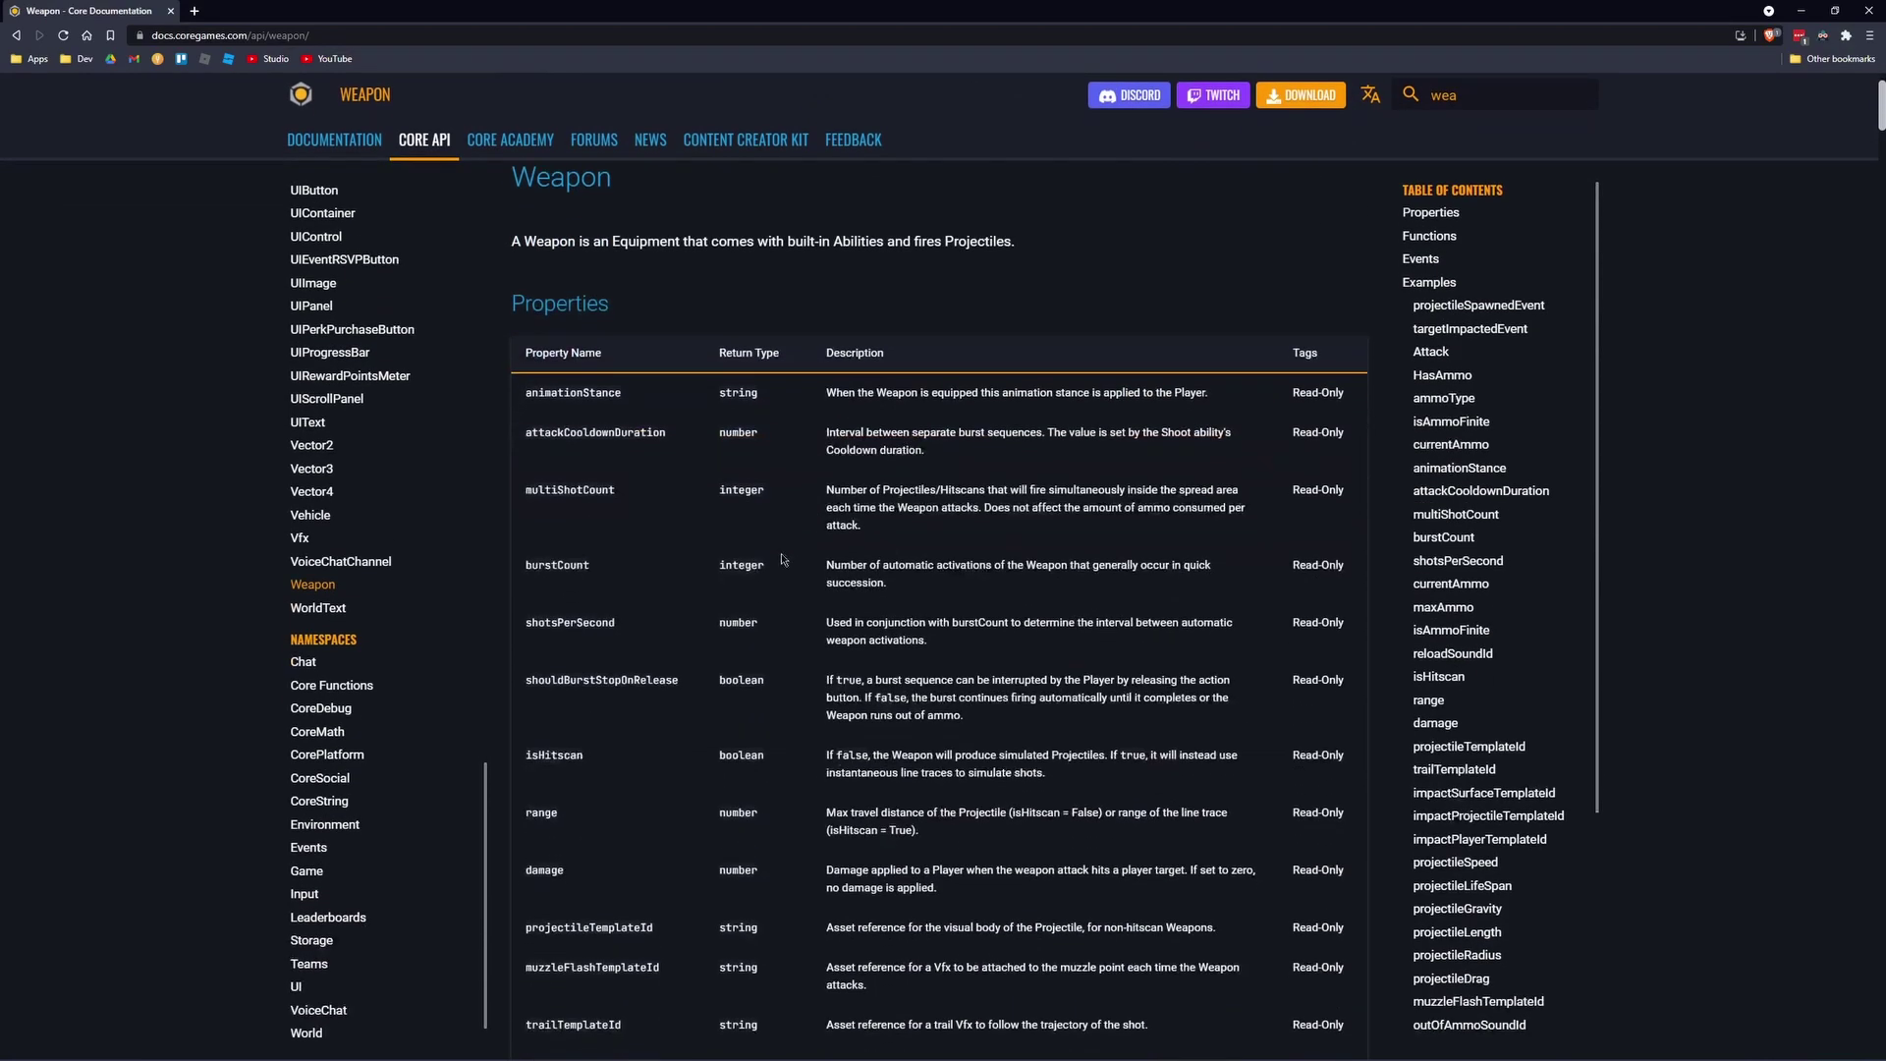
{"action": "double_click", "coordinate": [570, 565]}
{"action": "left_click", "coordinate": [578, 566]}
{"action": "scroll", "coordinate": [861, 831], "scroll_direction": "down", "scroll_amount": 5}
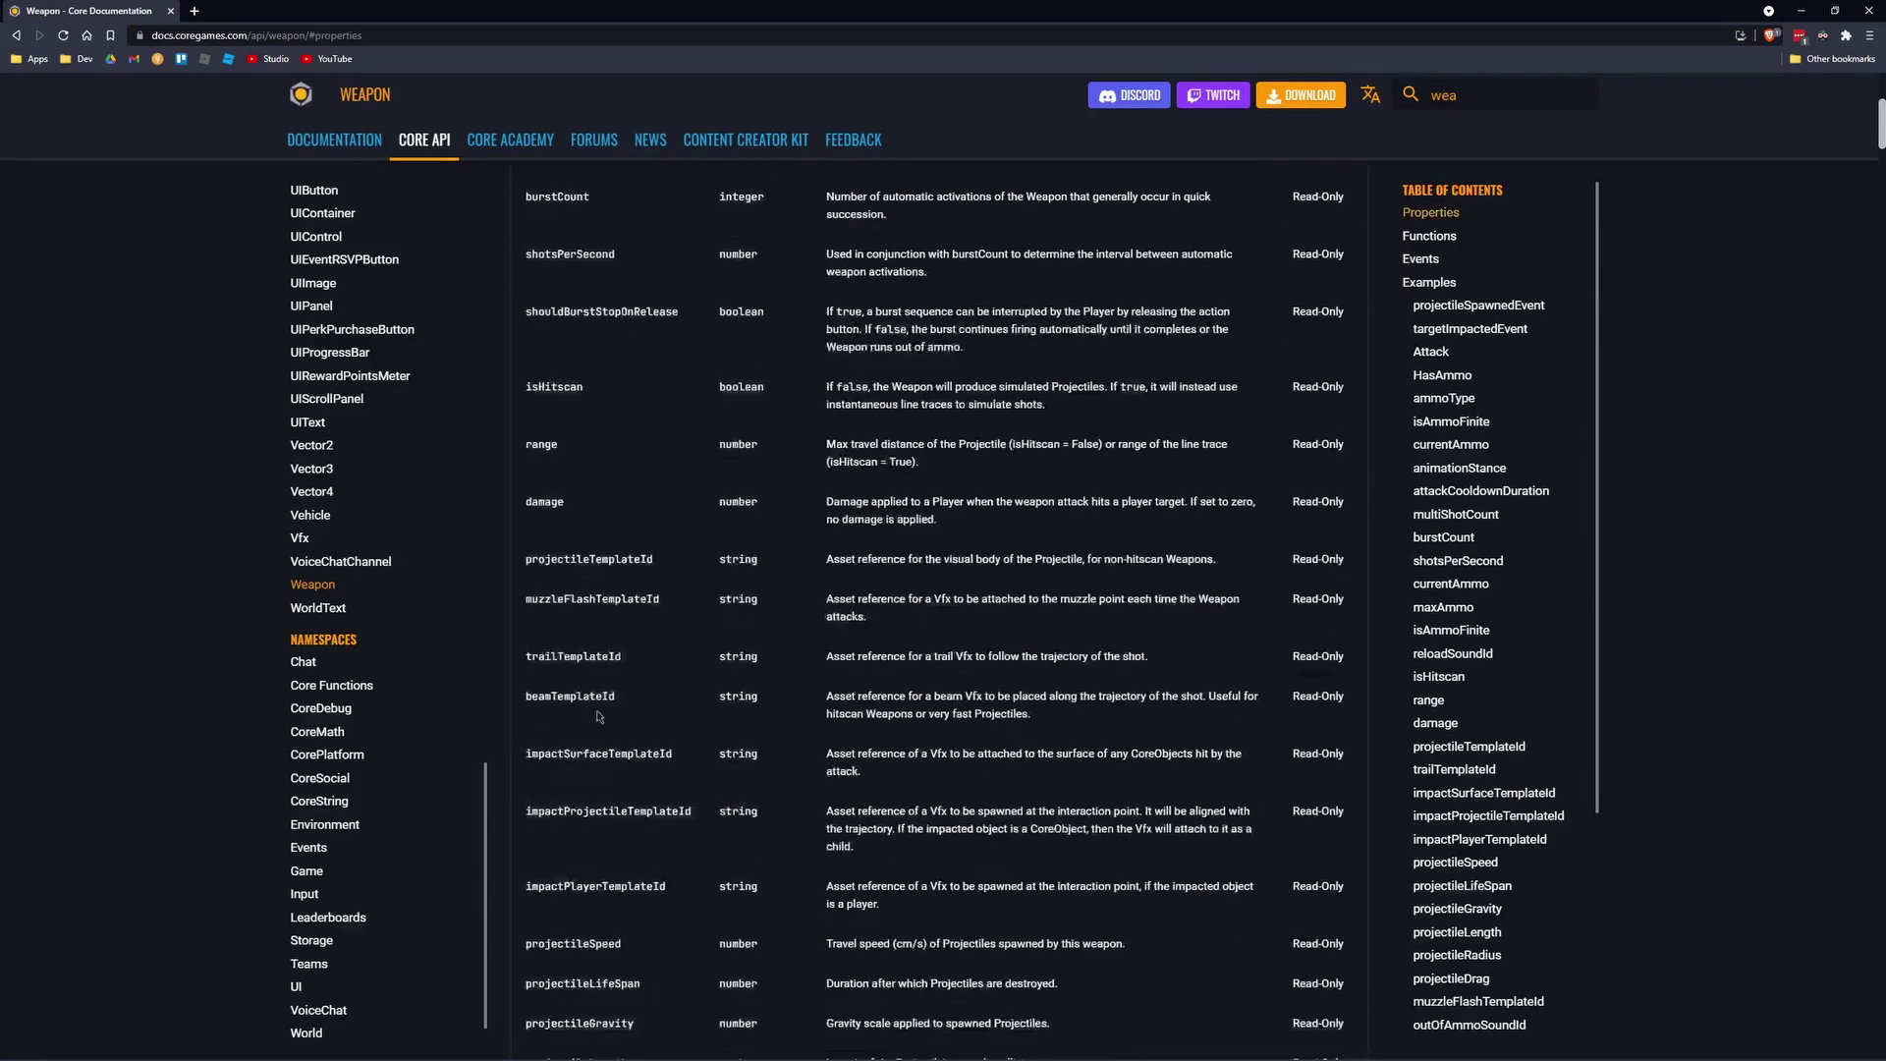
{"action": "scroll", "coordinate": [963, 798], "scroll_direction": "down", "scroll_amount": 3}
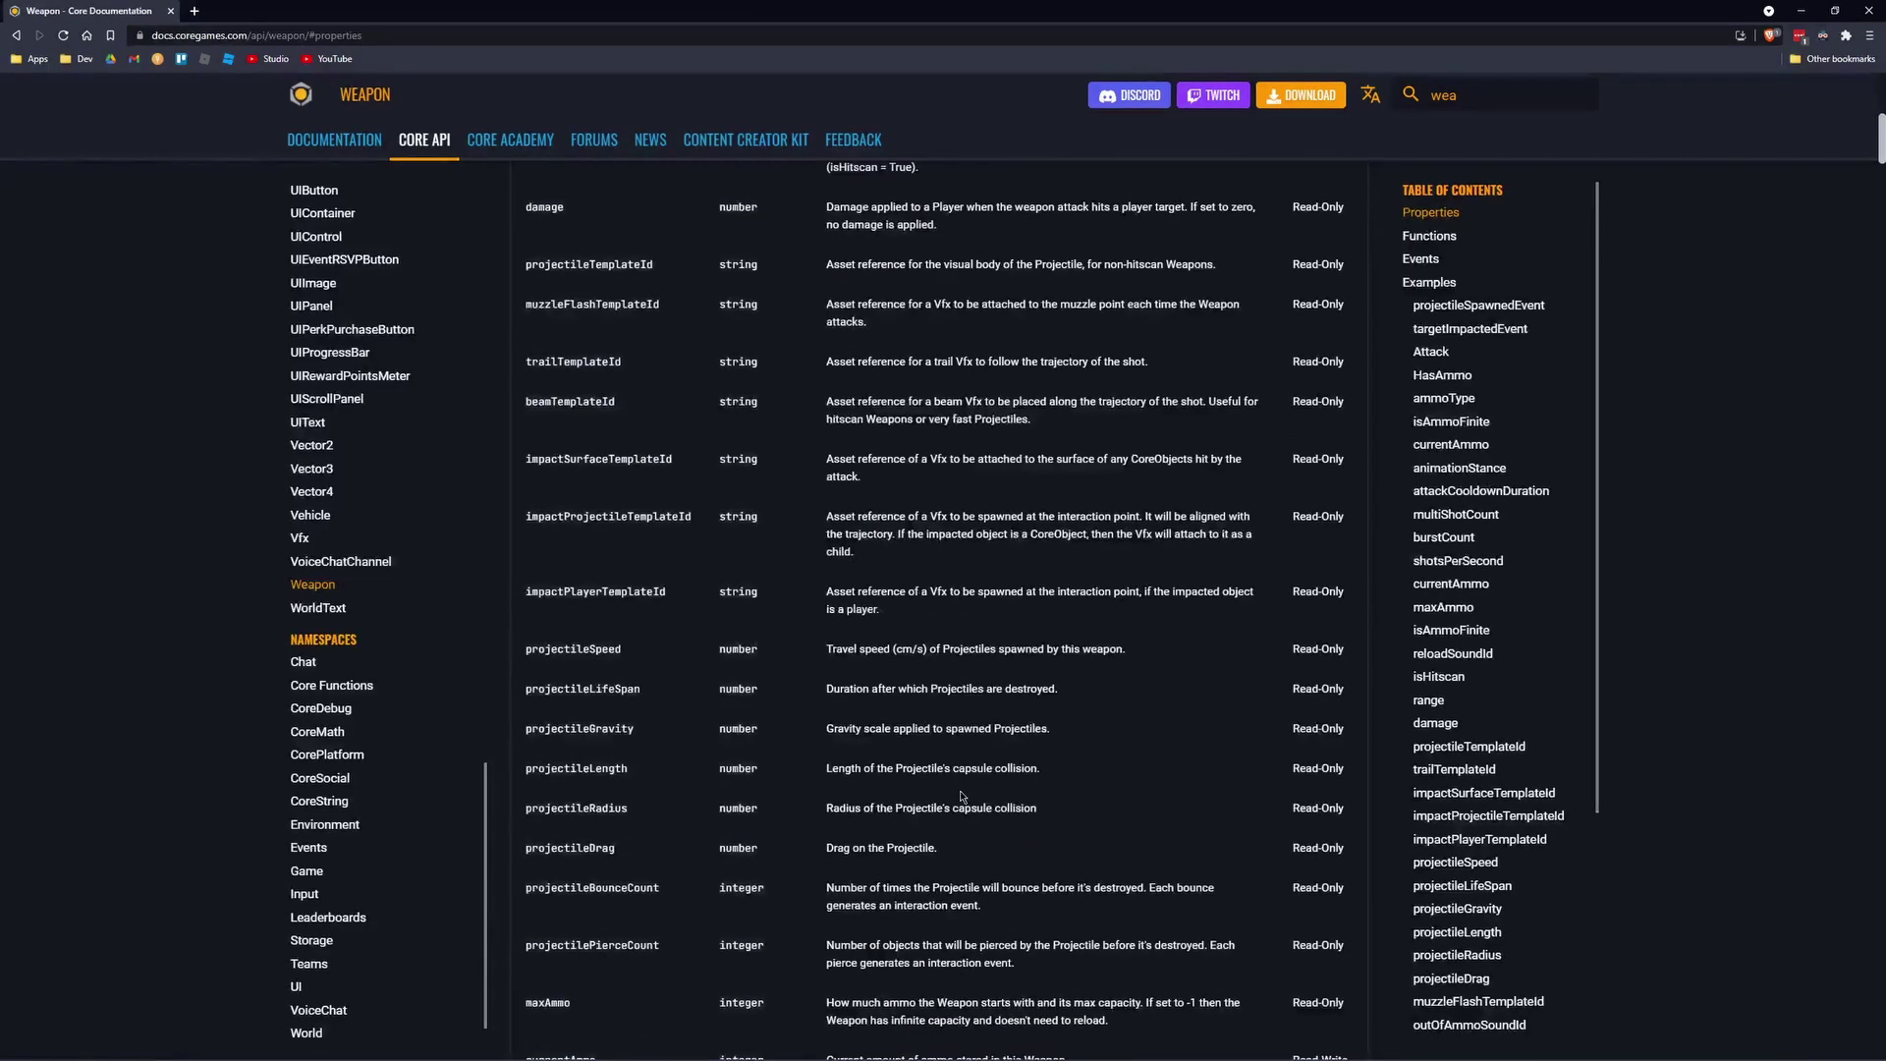
{"action": "scroll", "coordinate": [961, 796], "scroll_direction": "down", "scroll_amount": 7}
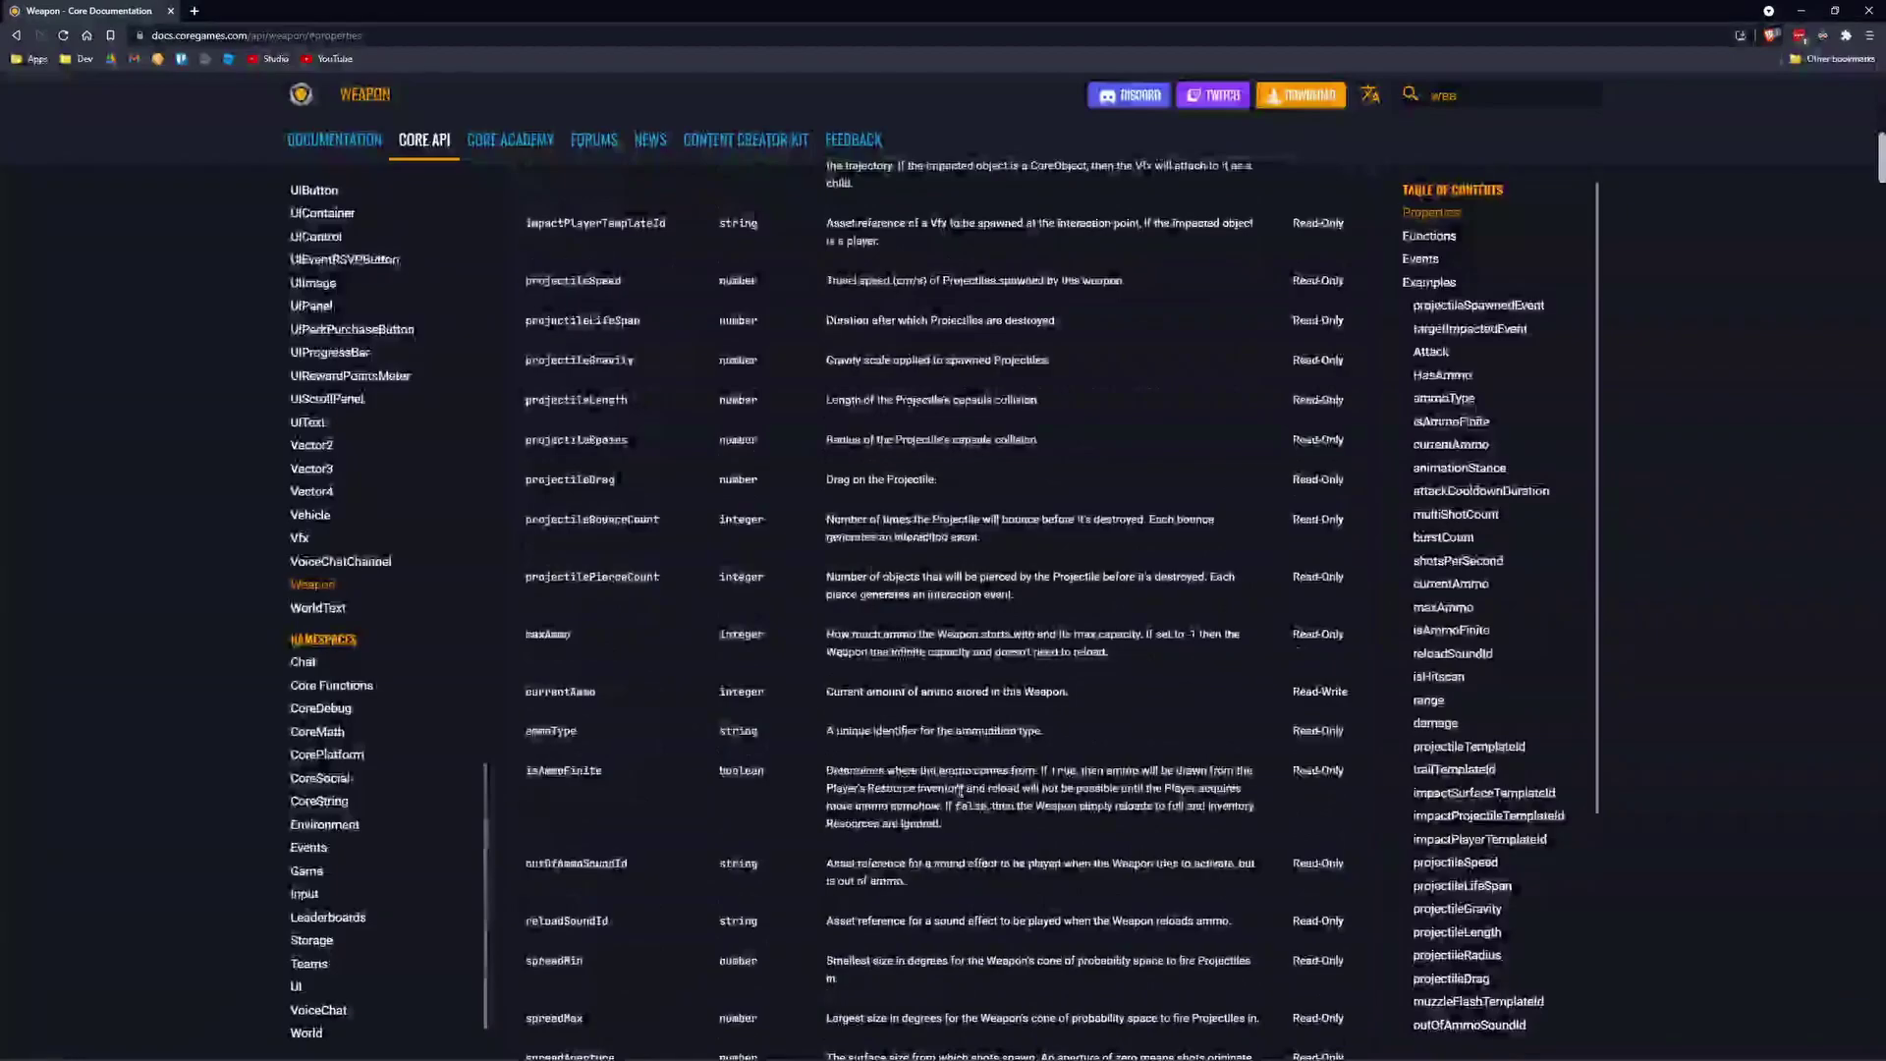
{"action": "scroll", "coordinate": [961, 796], "scroll_direction": "down", "scroll_amount": 4}
{"action": "scroll", "coordinate": [961, 797], "scroll_direction": "up", "scroll_amount": 4}
{"action": "scroll", "coordinate": [961, 797], "scroll_direction": "down", "scroll_amount": 7}
{"action": "scroll", "coordinate": [961, 796], "scroll_direction": "down", "scroll_amount": 4}
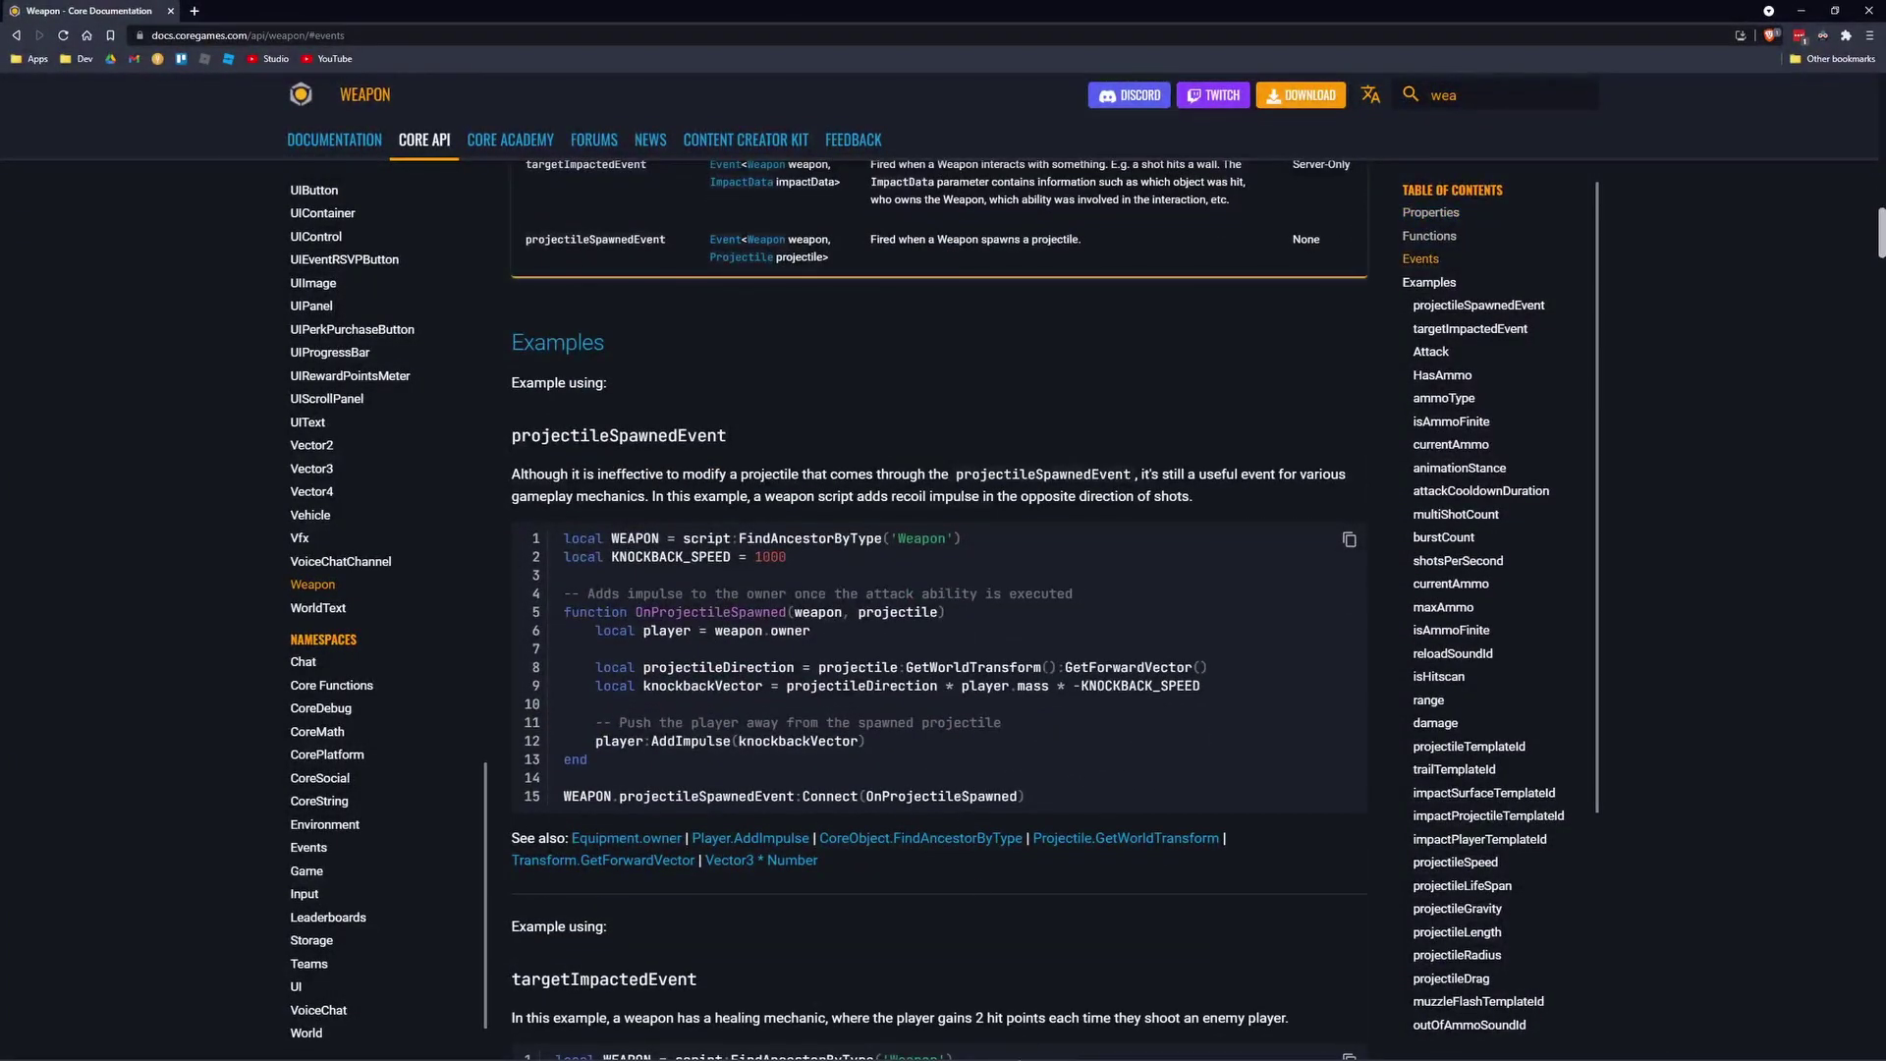
Switch to PherPlotter.lua in Visual Studio Code, go back to its WaitForMouseUpdate function, and reveal the script in the Scripts folder.
{"action": "mouse_move", "coordinate": [1060, 1056]}
{"action": "mouse_move", "coordinate": [1009, 1044]}
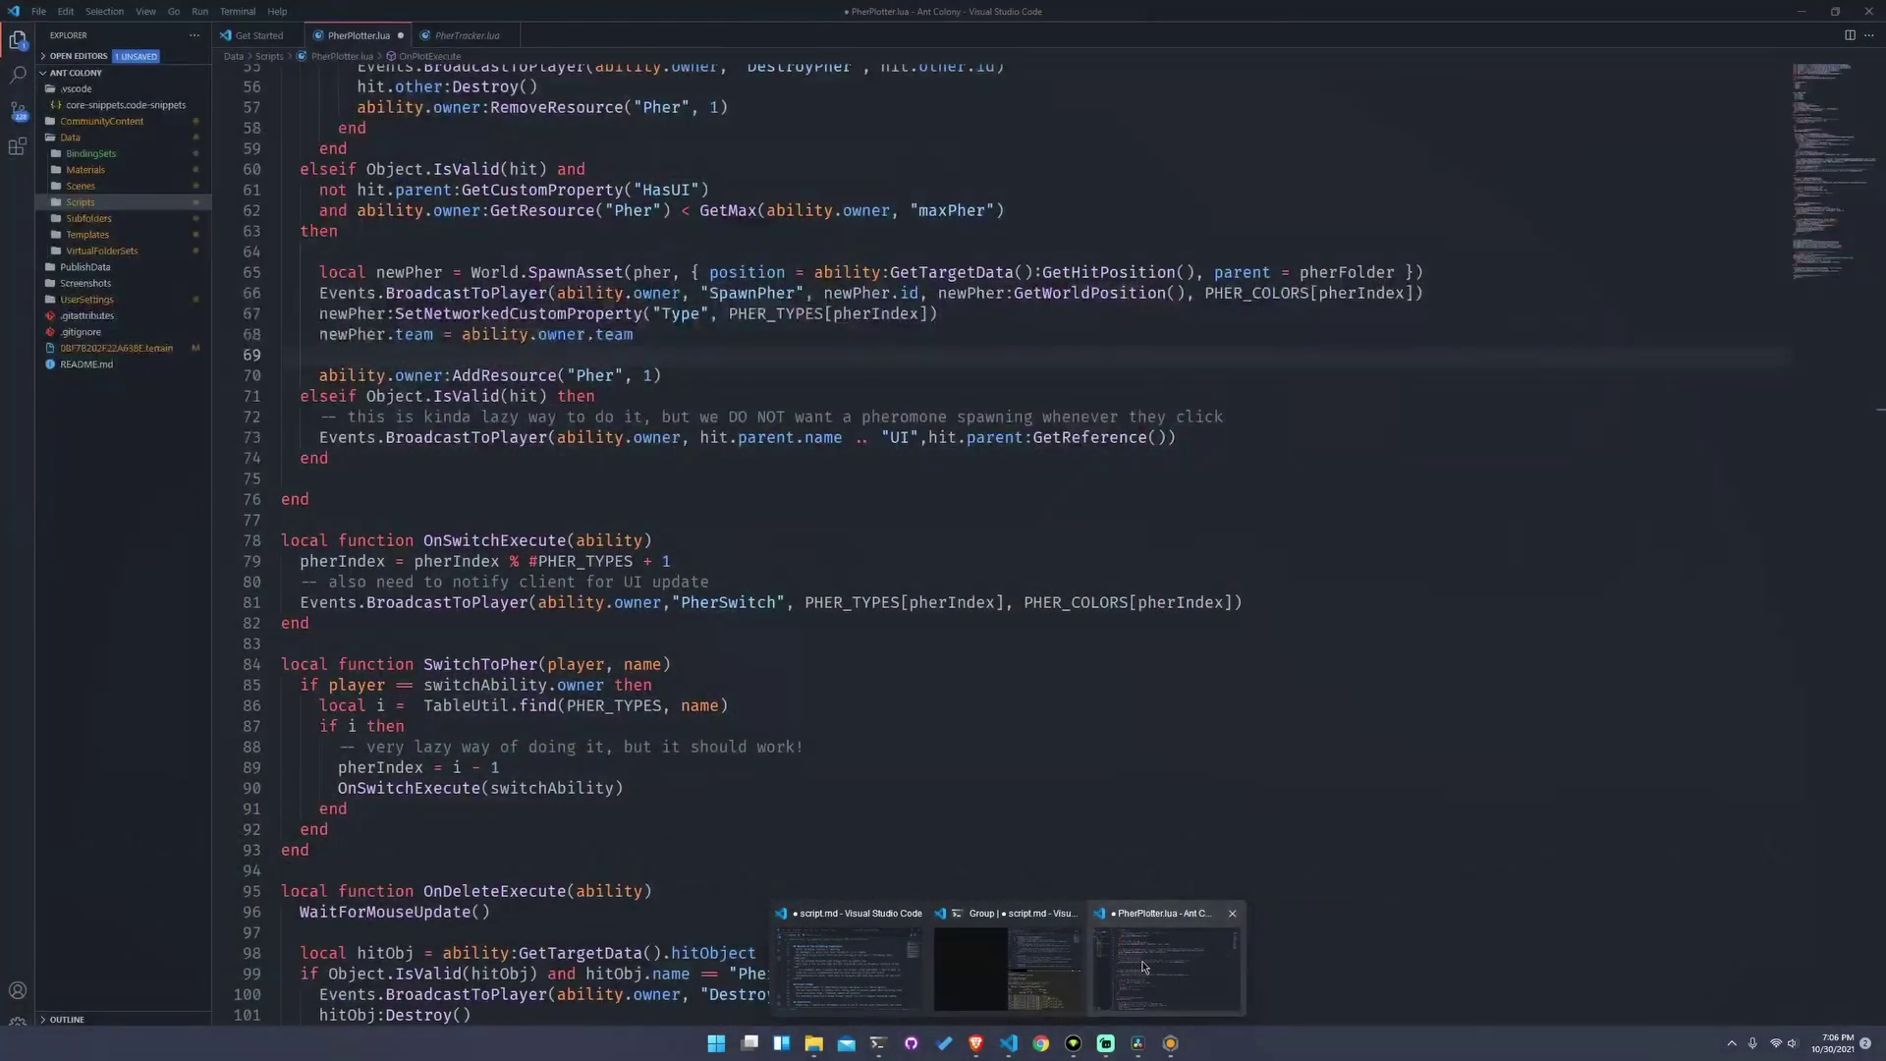
{"action": "left_click", "coordinate": [1169, 963]}
{"action": "scroll", "coordinate": [619, 588], "scroll_direction": "up", "scroll_amount": 6}
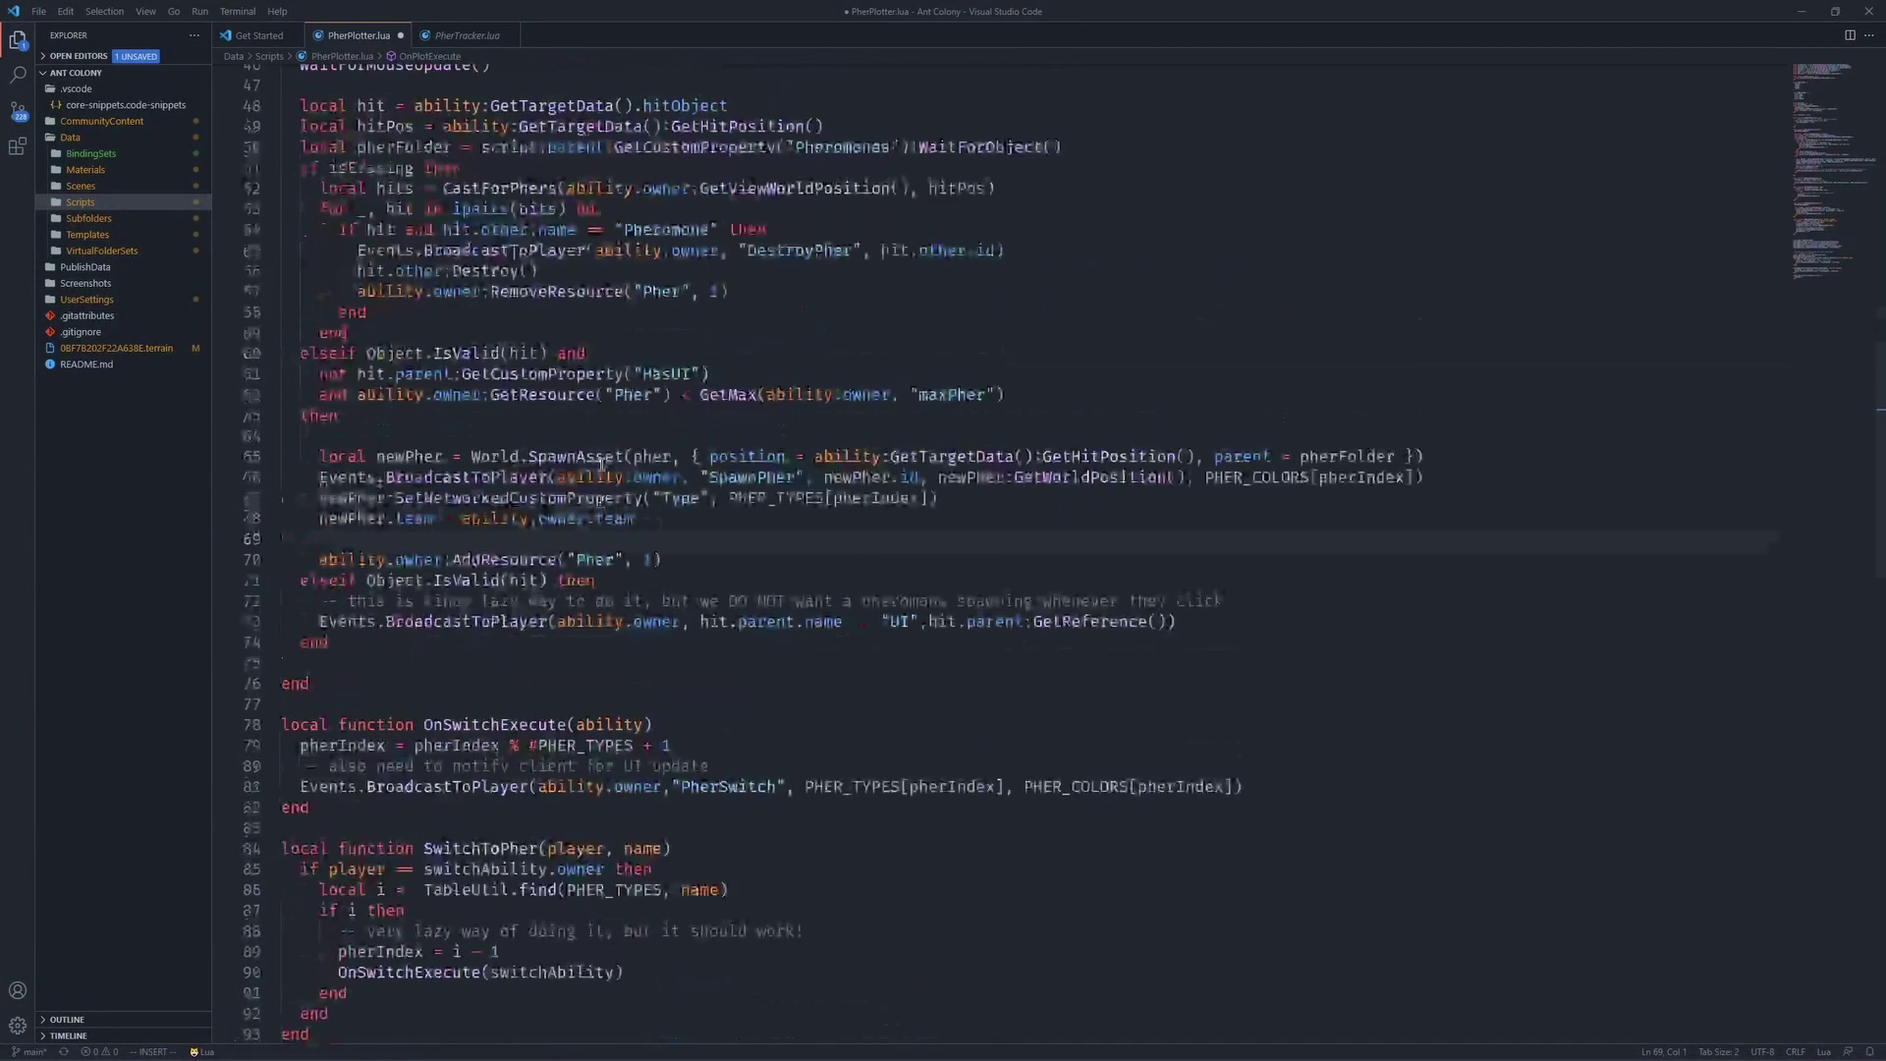
{"action": "scroll", "coordinate": [619, 588], "scroll_direction": "up", "scroll_amount": 11}
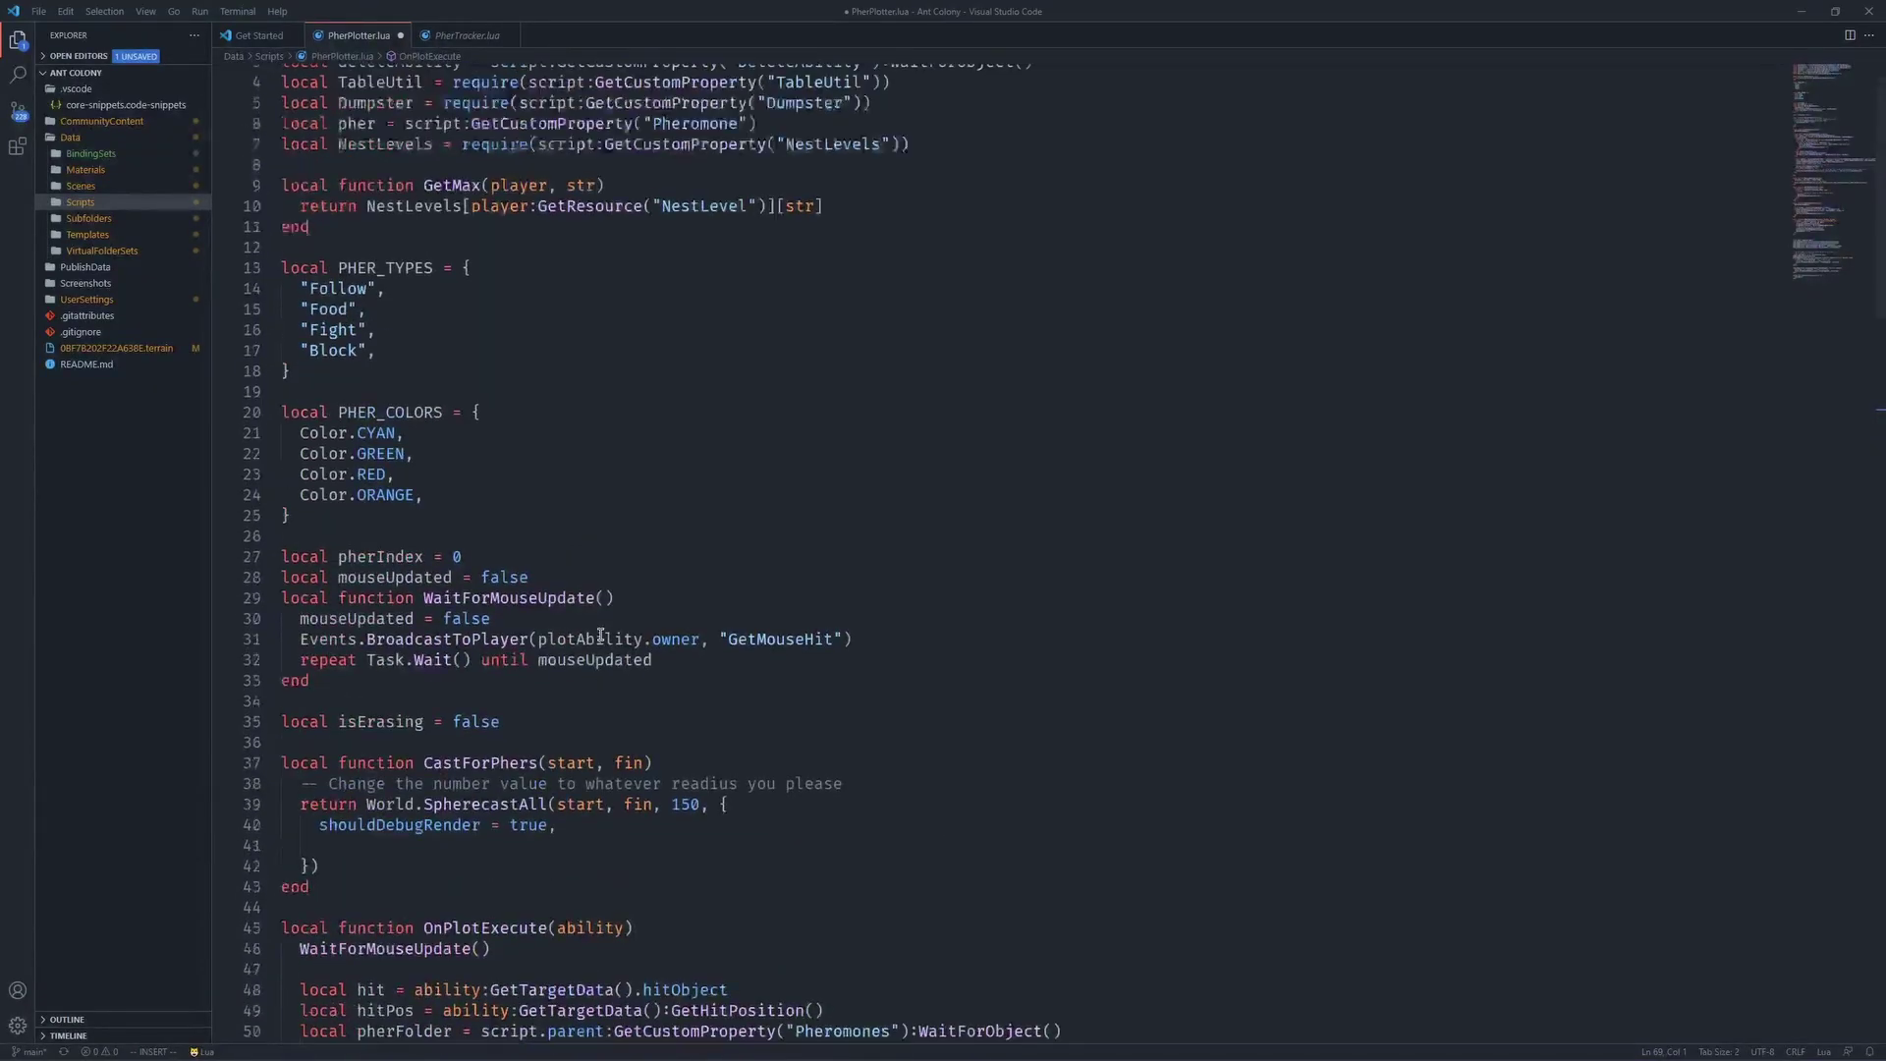
{"action": "left_click", "coordinate": [485, 513]}
{"action": "key", "text": "Left"}
{"action": "left_click", "coordinate": [19, 44]}
{"action": "left_click", "coordinate": [19, 43]}
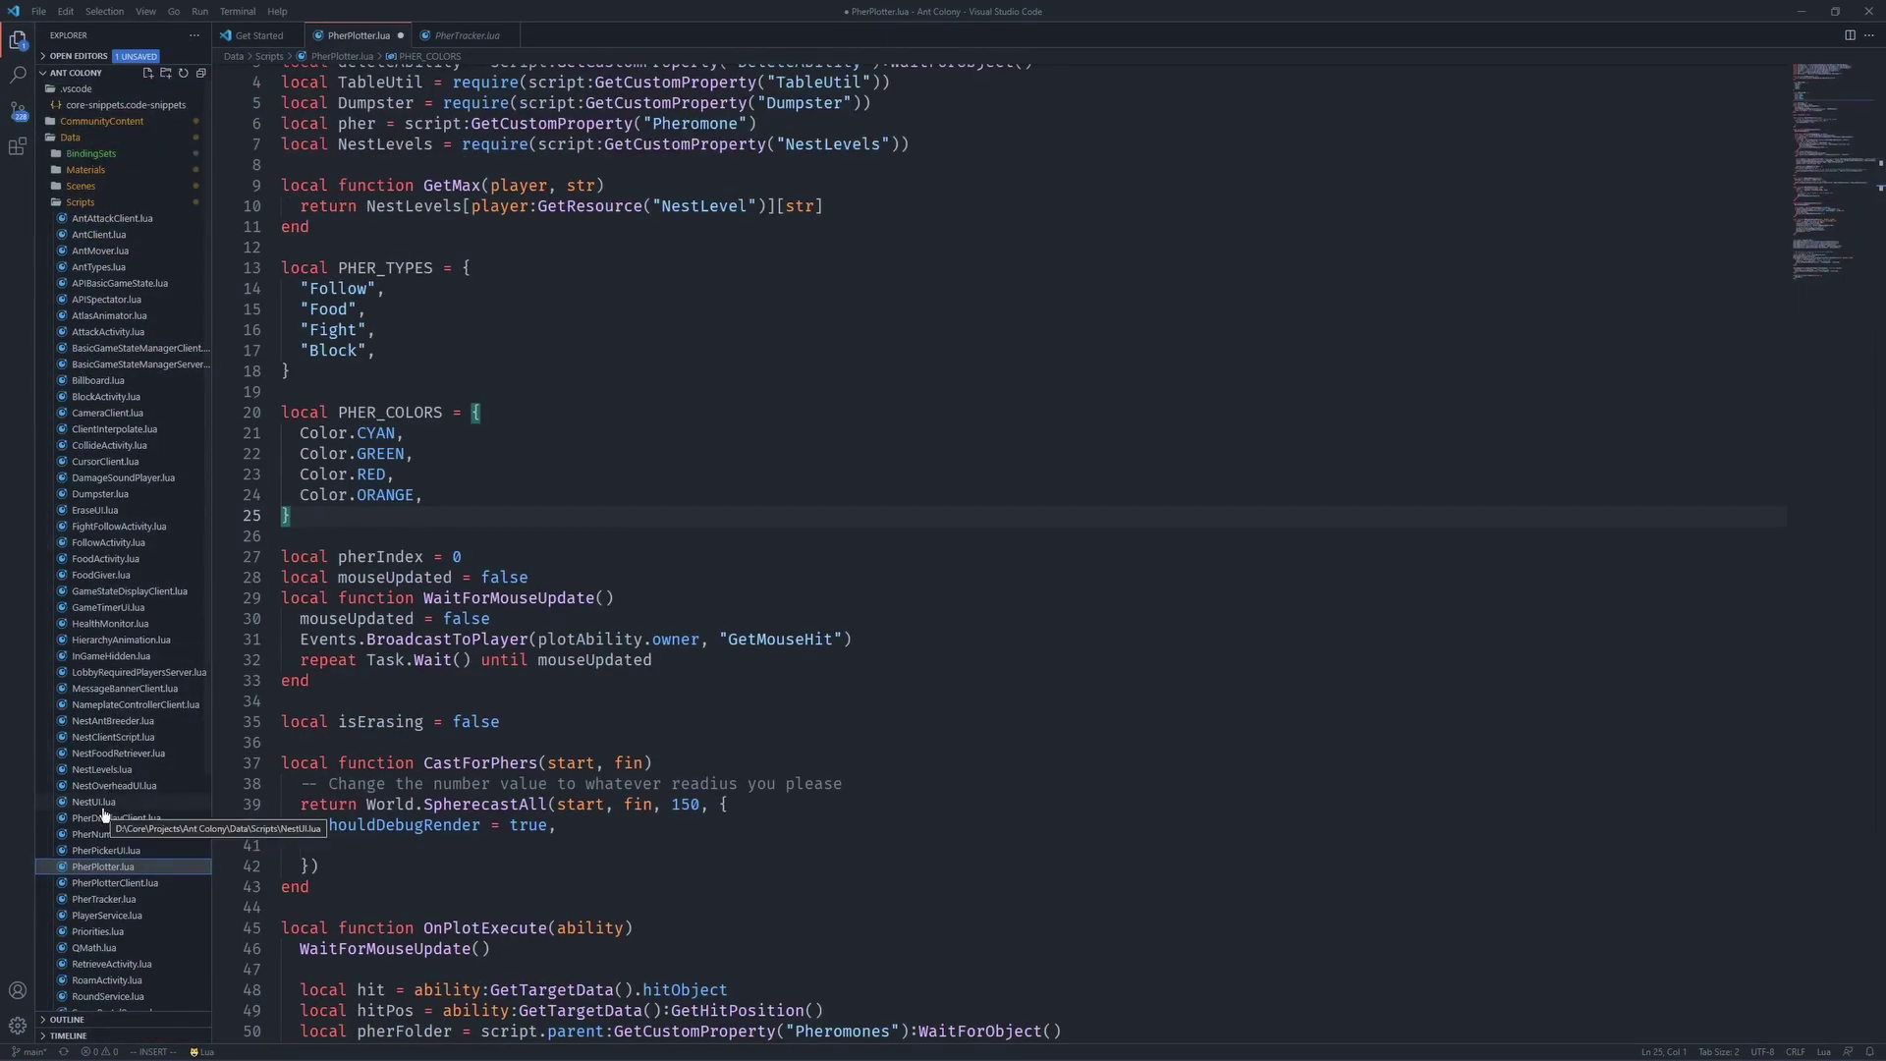
Try to find the client mouse script by searching the project's file names for "clientmou" and "mouse".
{"action": "left_click", "coordinate": [709, 625]}
{"action": "key", "text": "ctrl+p"}
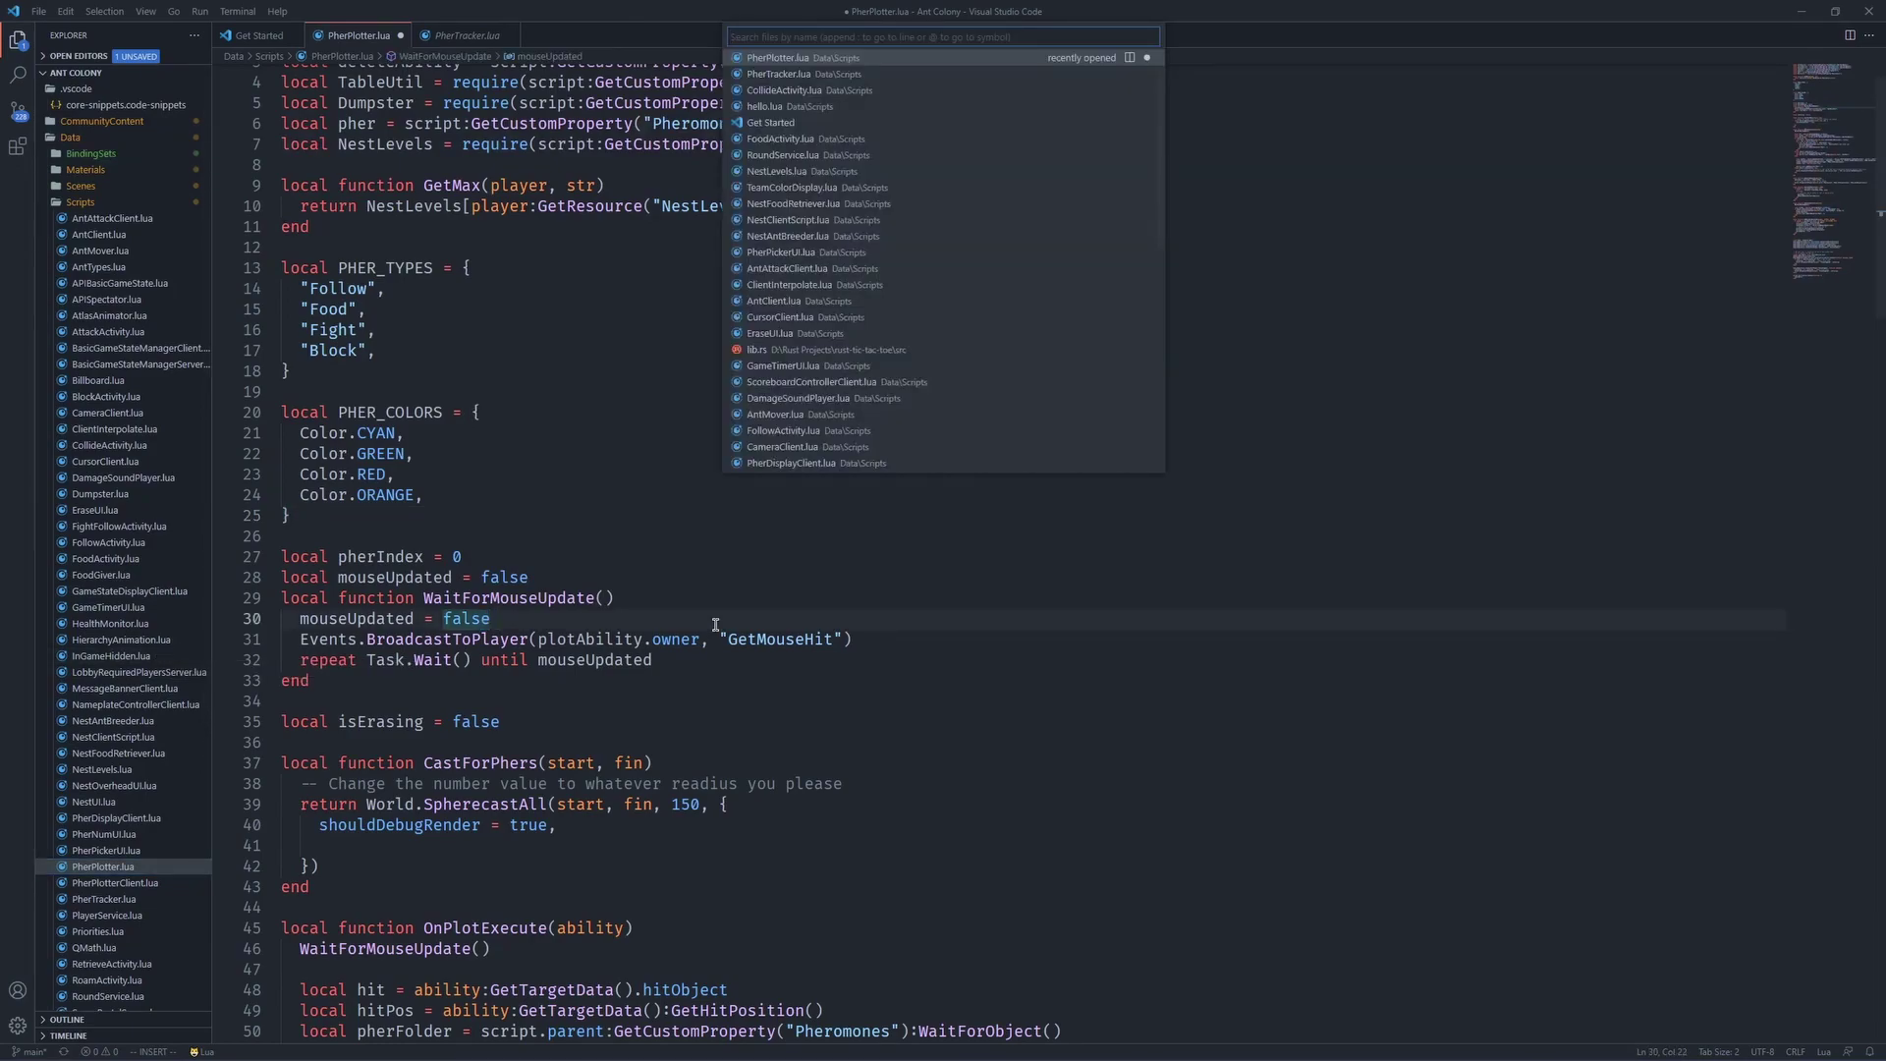
{"action": "type", "text": "clientmou"}
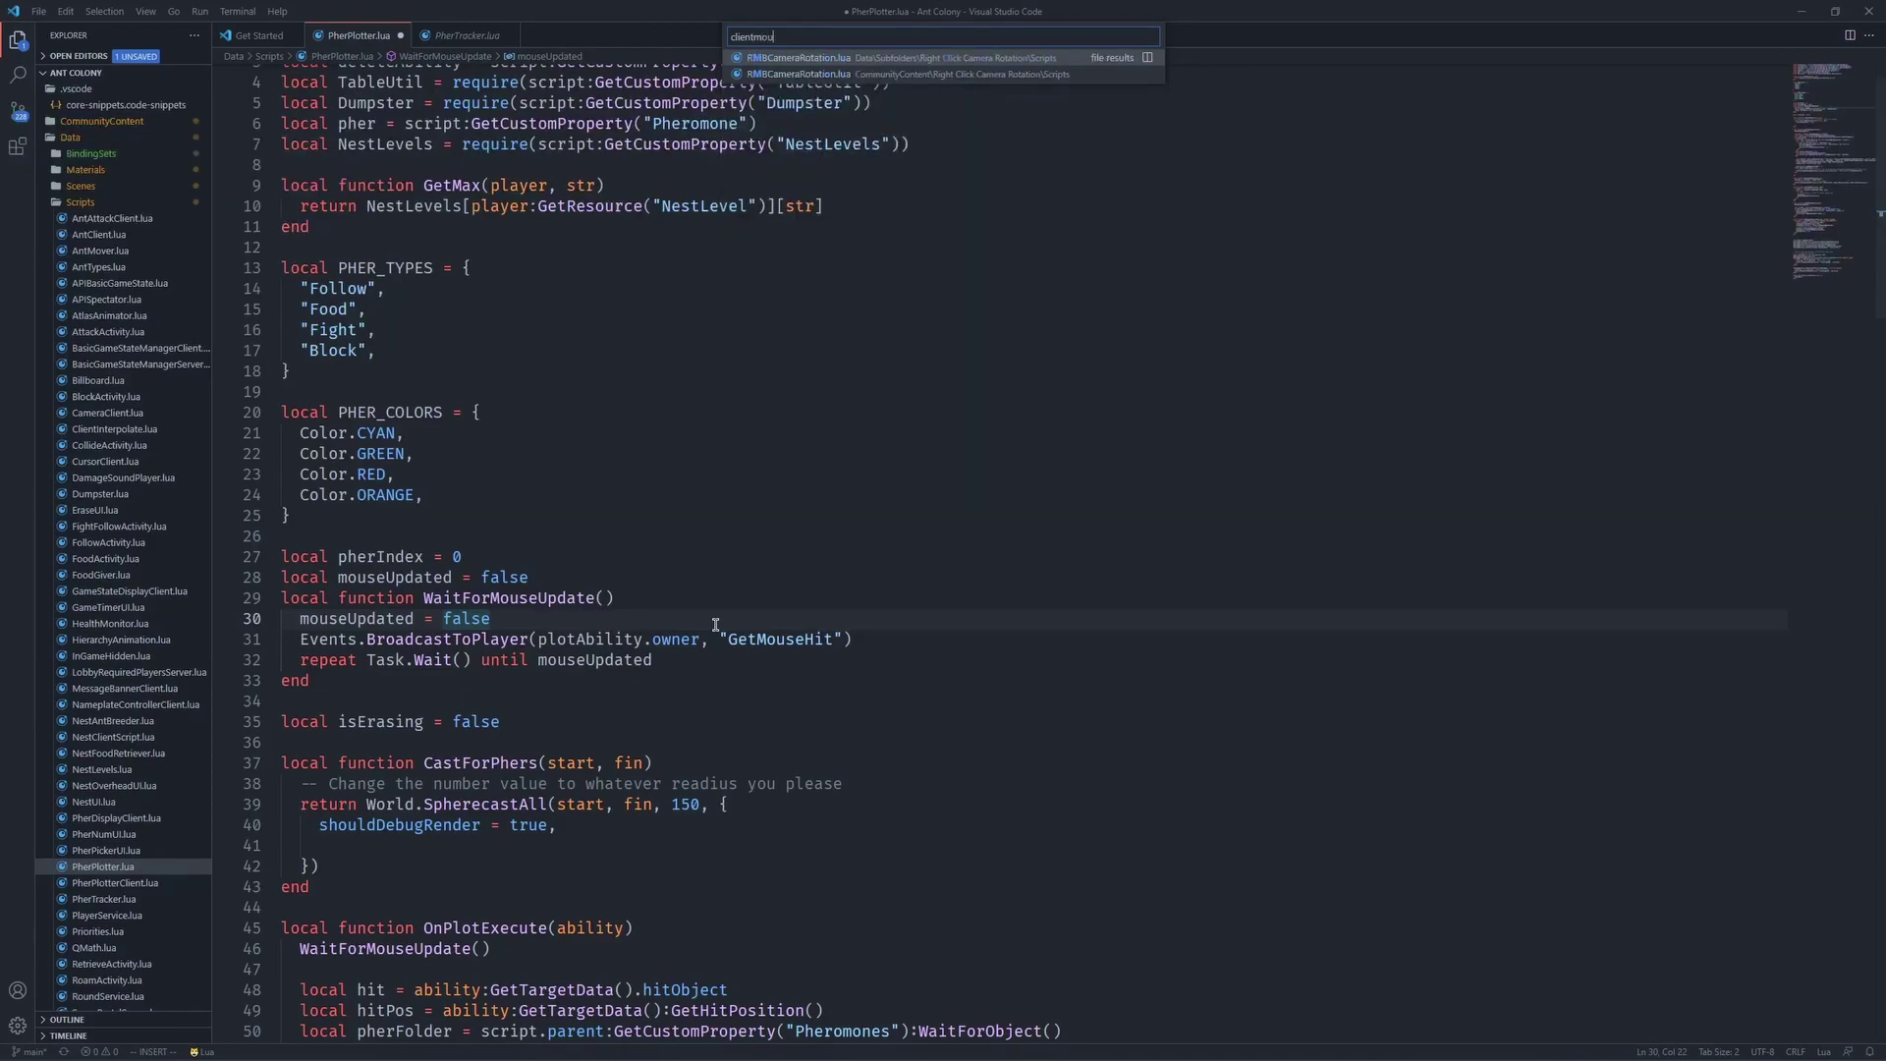
{"action": "key", "text": "ctrl+BackSpace"}
{"action": "type", "text": "mouse"}
{"action": "left_click", "coordinate": [584, 844]}
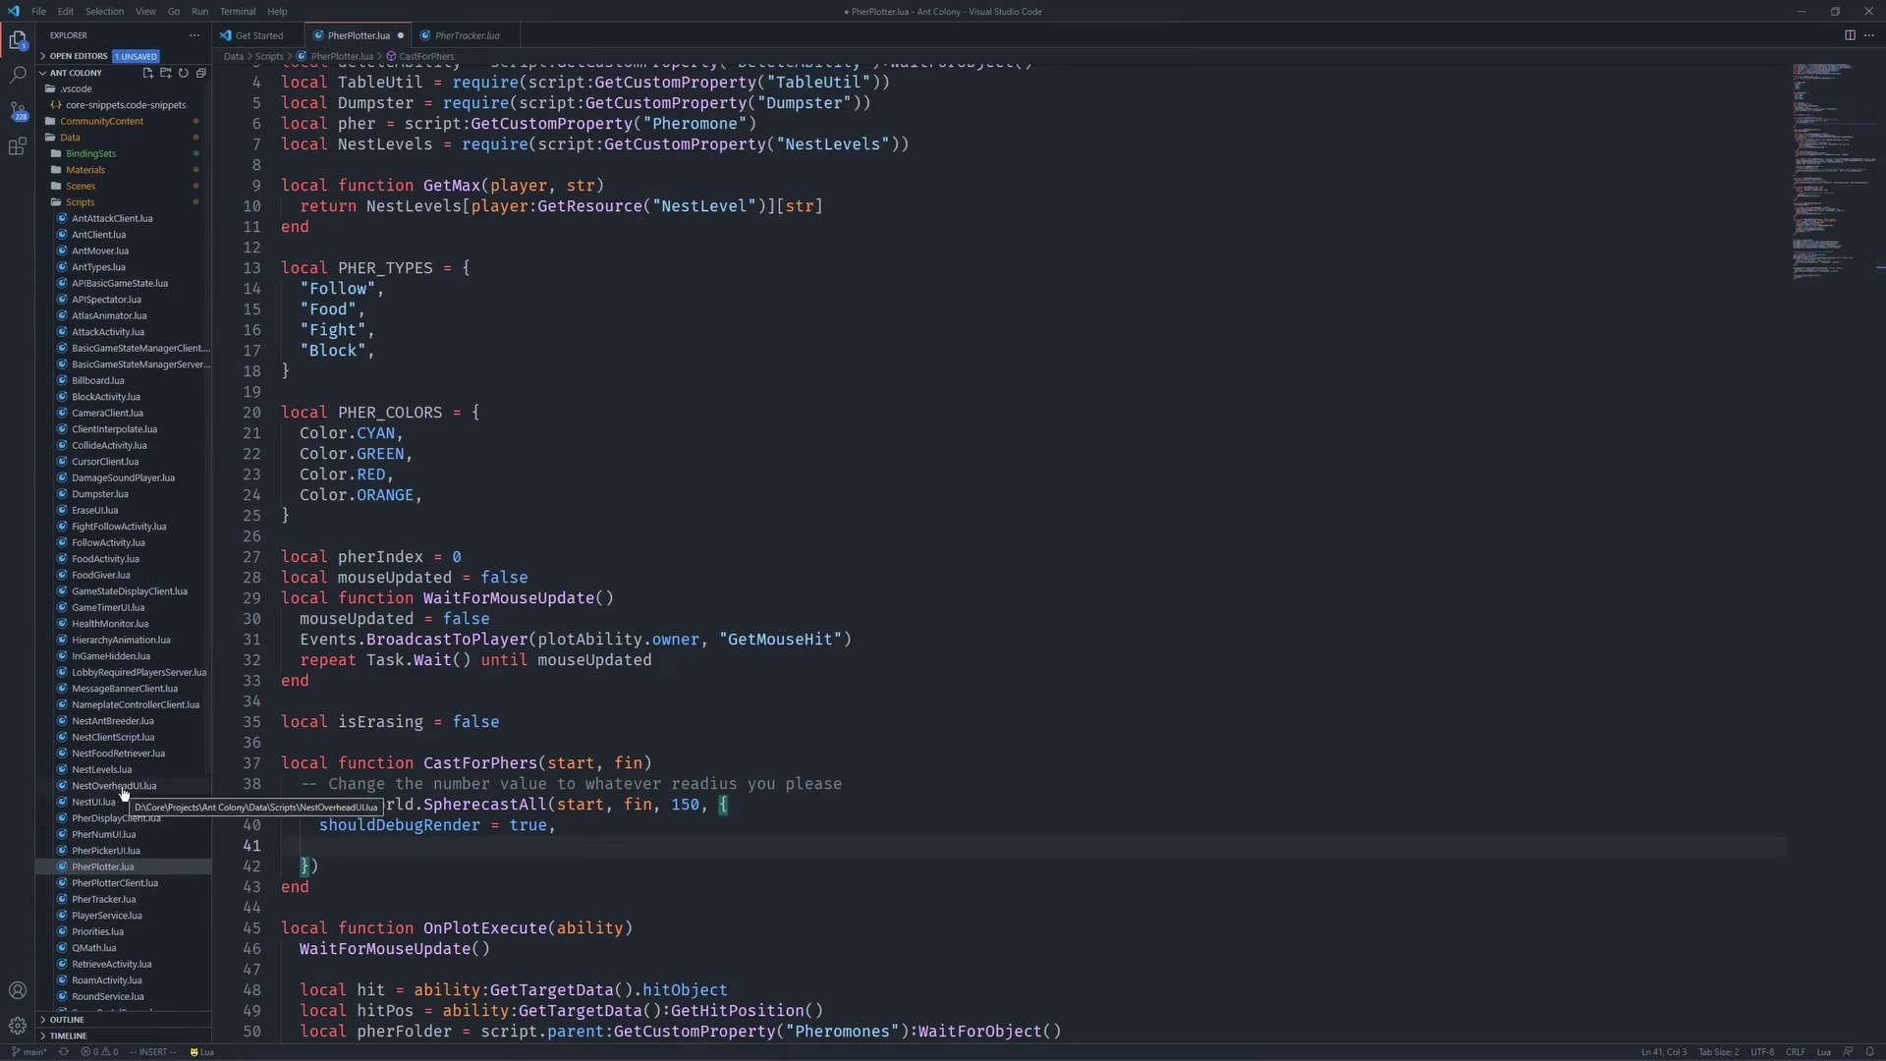
Open PherPlotterClient.lua and point out the UI.GetCursorHitResult() call in its GetMouseHit handler.
{"action": "mouse_move", "coordinate": [474, 774]}
{"action": "mouse_move", "coordinate": [419, 806]}
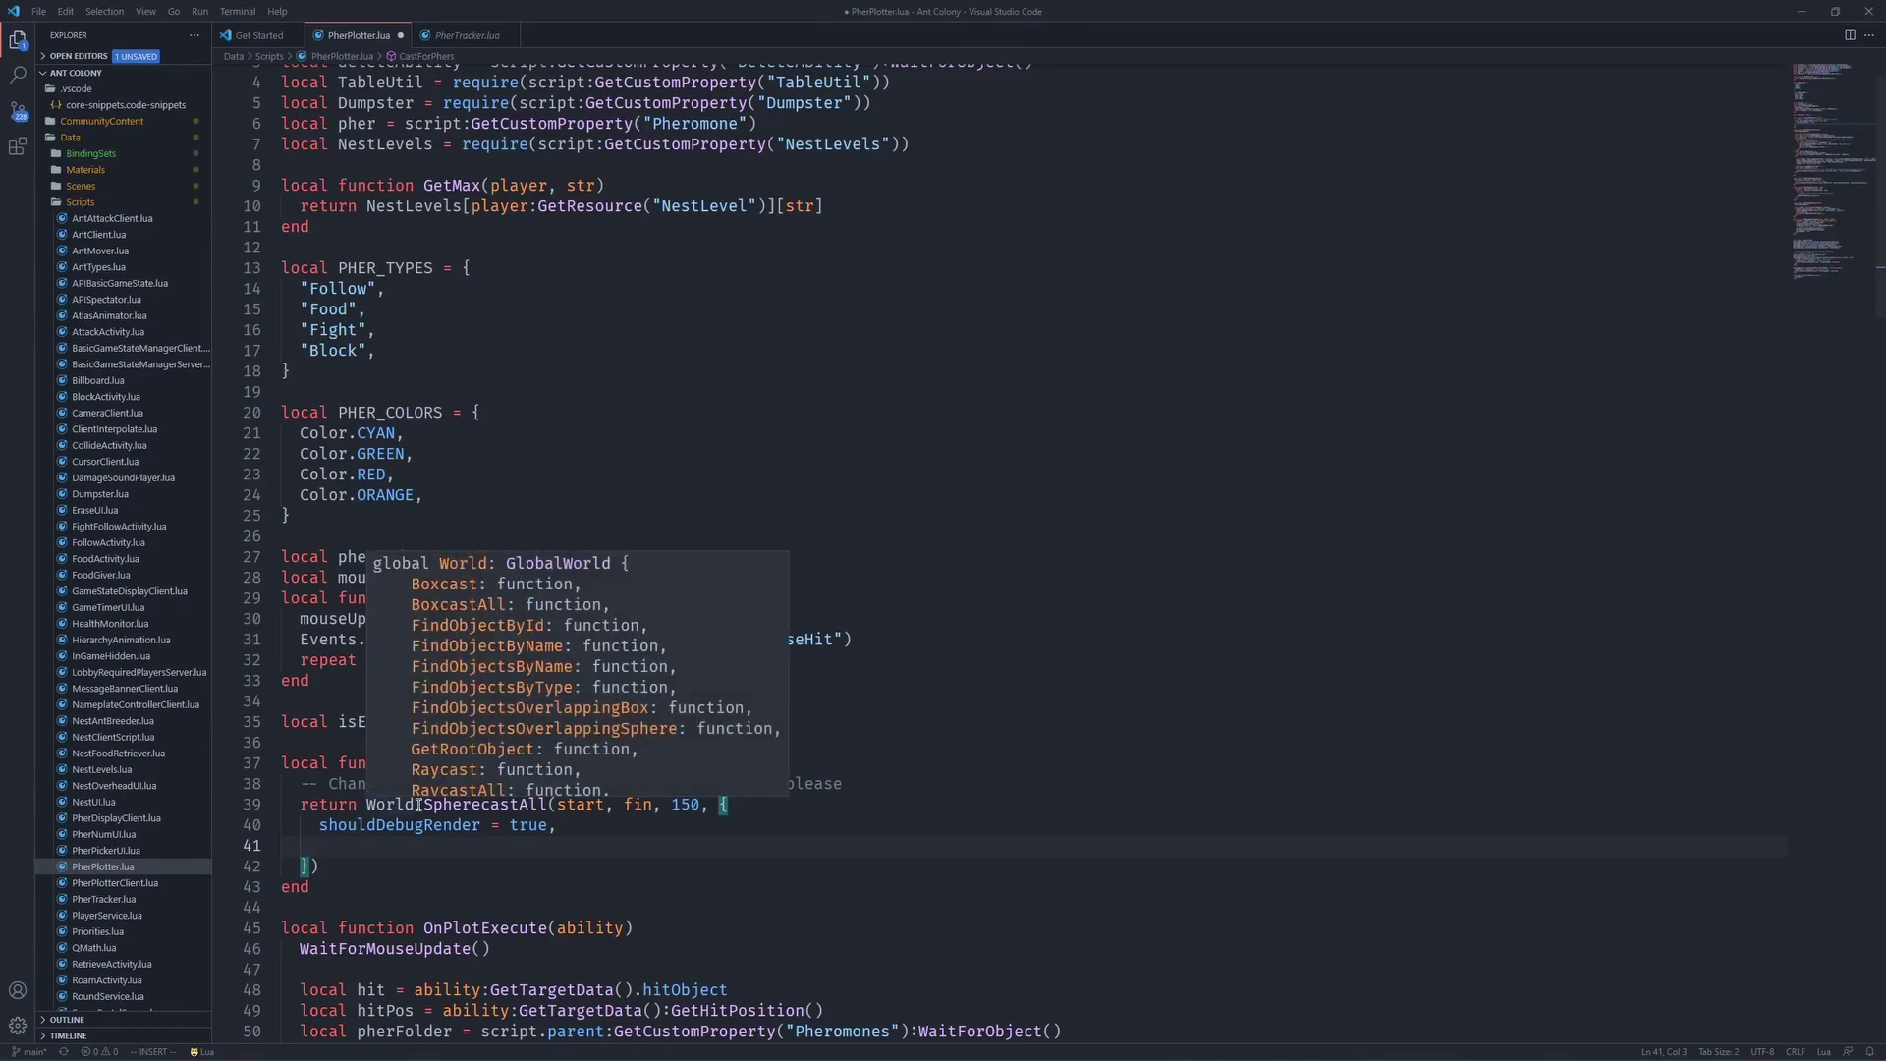
{"action": "left_click", "coordinate": [143, 889]}
{"action": "left_click", "coordinate": [330, 176]}
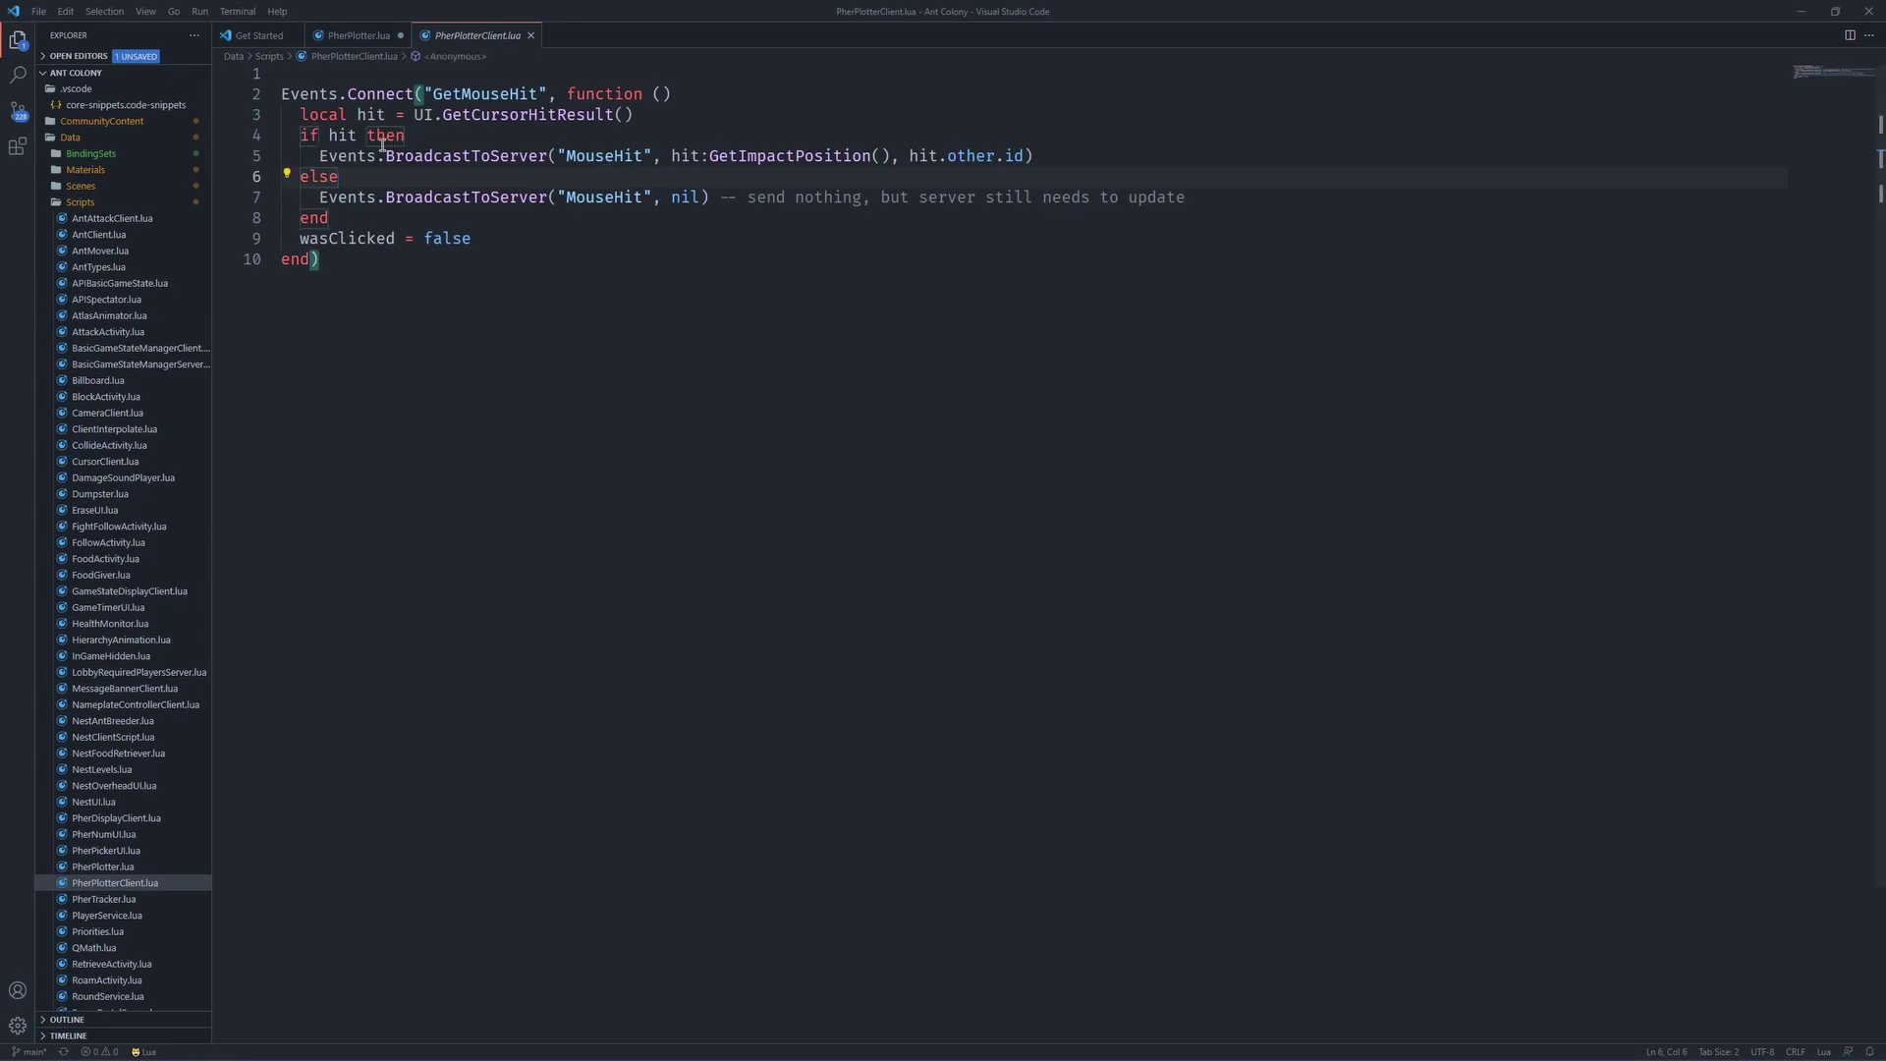
{"action": "left_click_drag", "start_coordinate": [413, 114], "coordinate": [613, 114]}
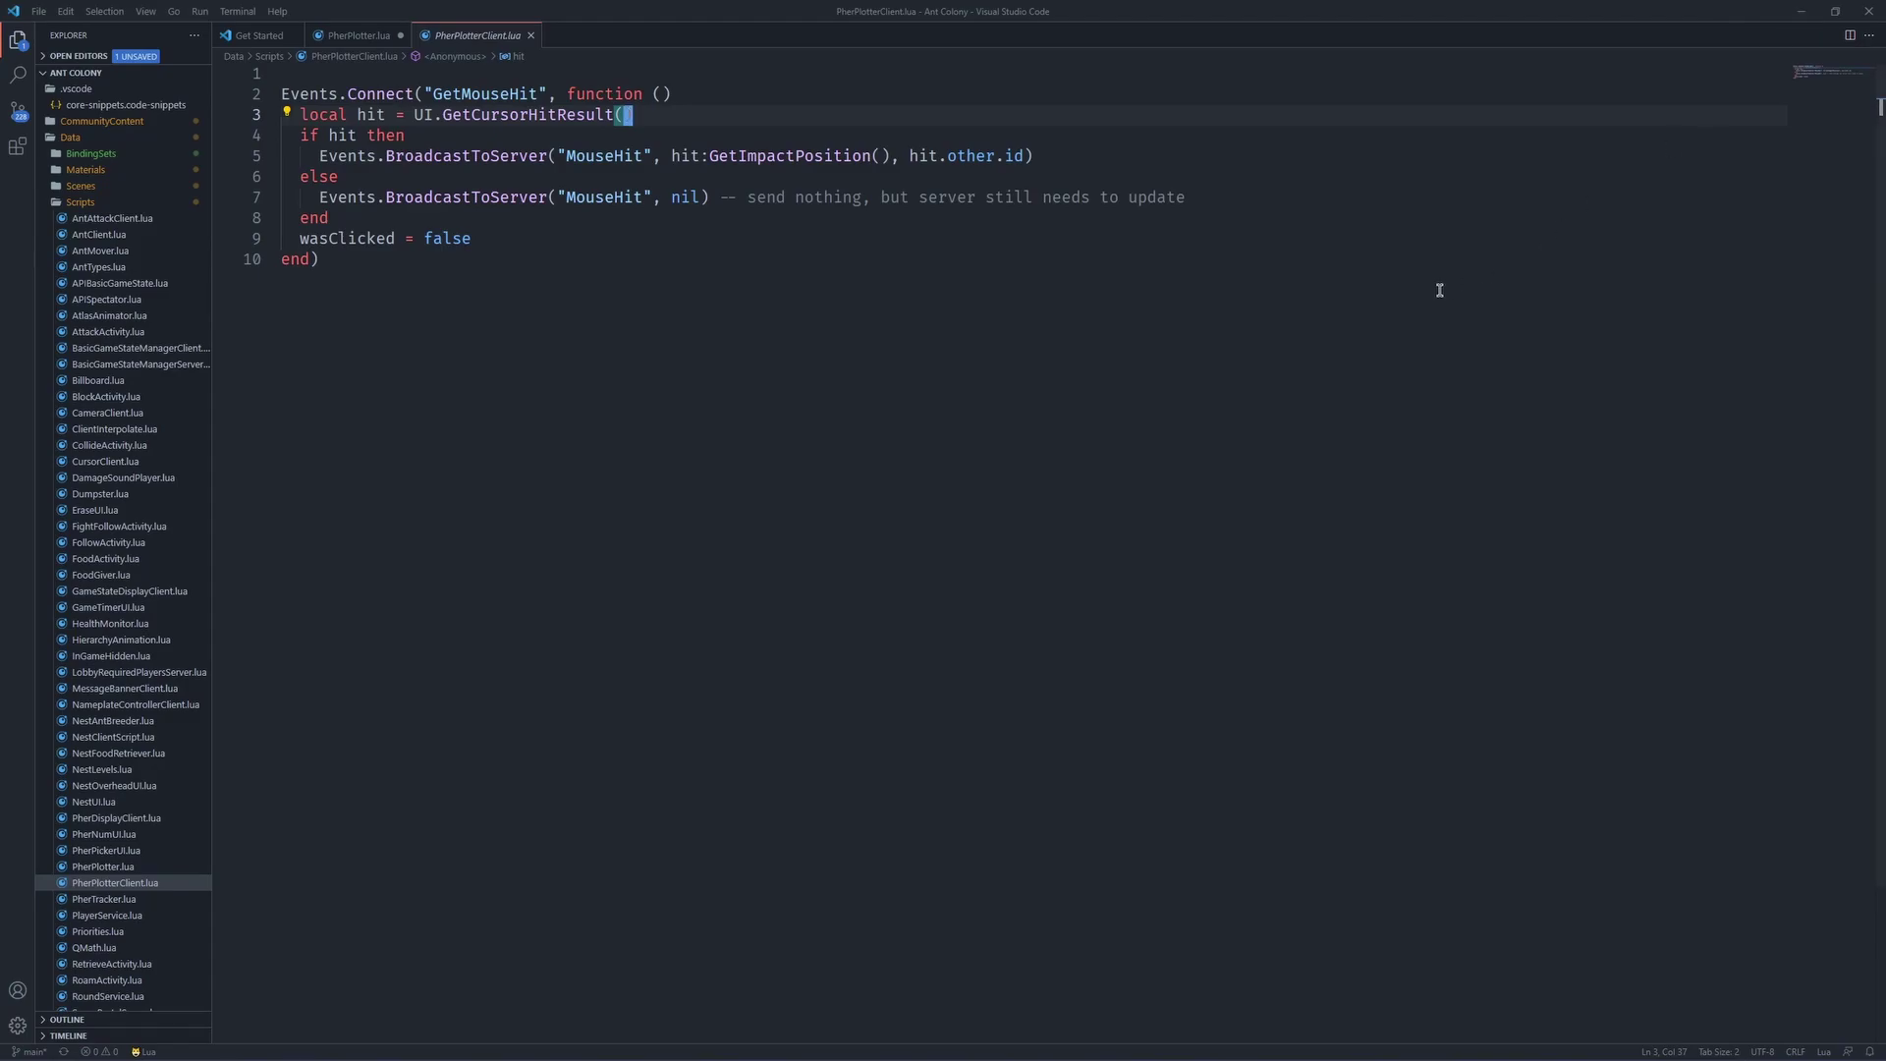
Switch to the browser and read the Weapon API examples through HasAmmo and currentAmmo, then return to the page's Functions and properties tables.
{"action": "key", "text": "alt+Tab"}
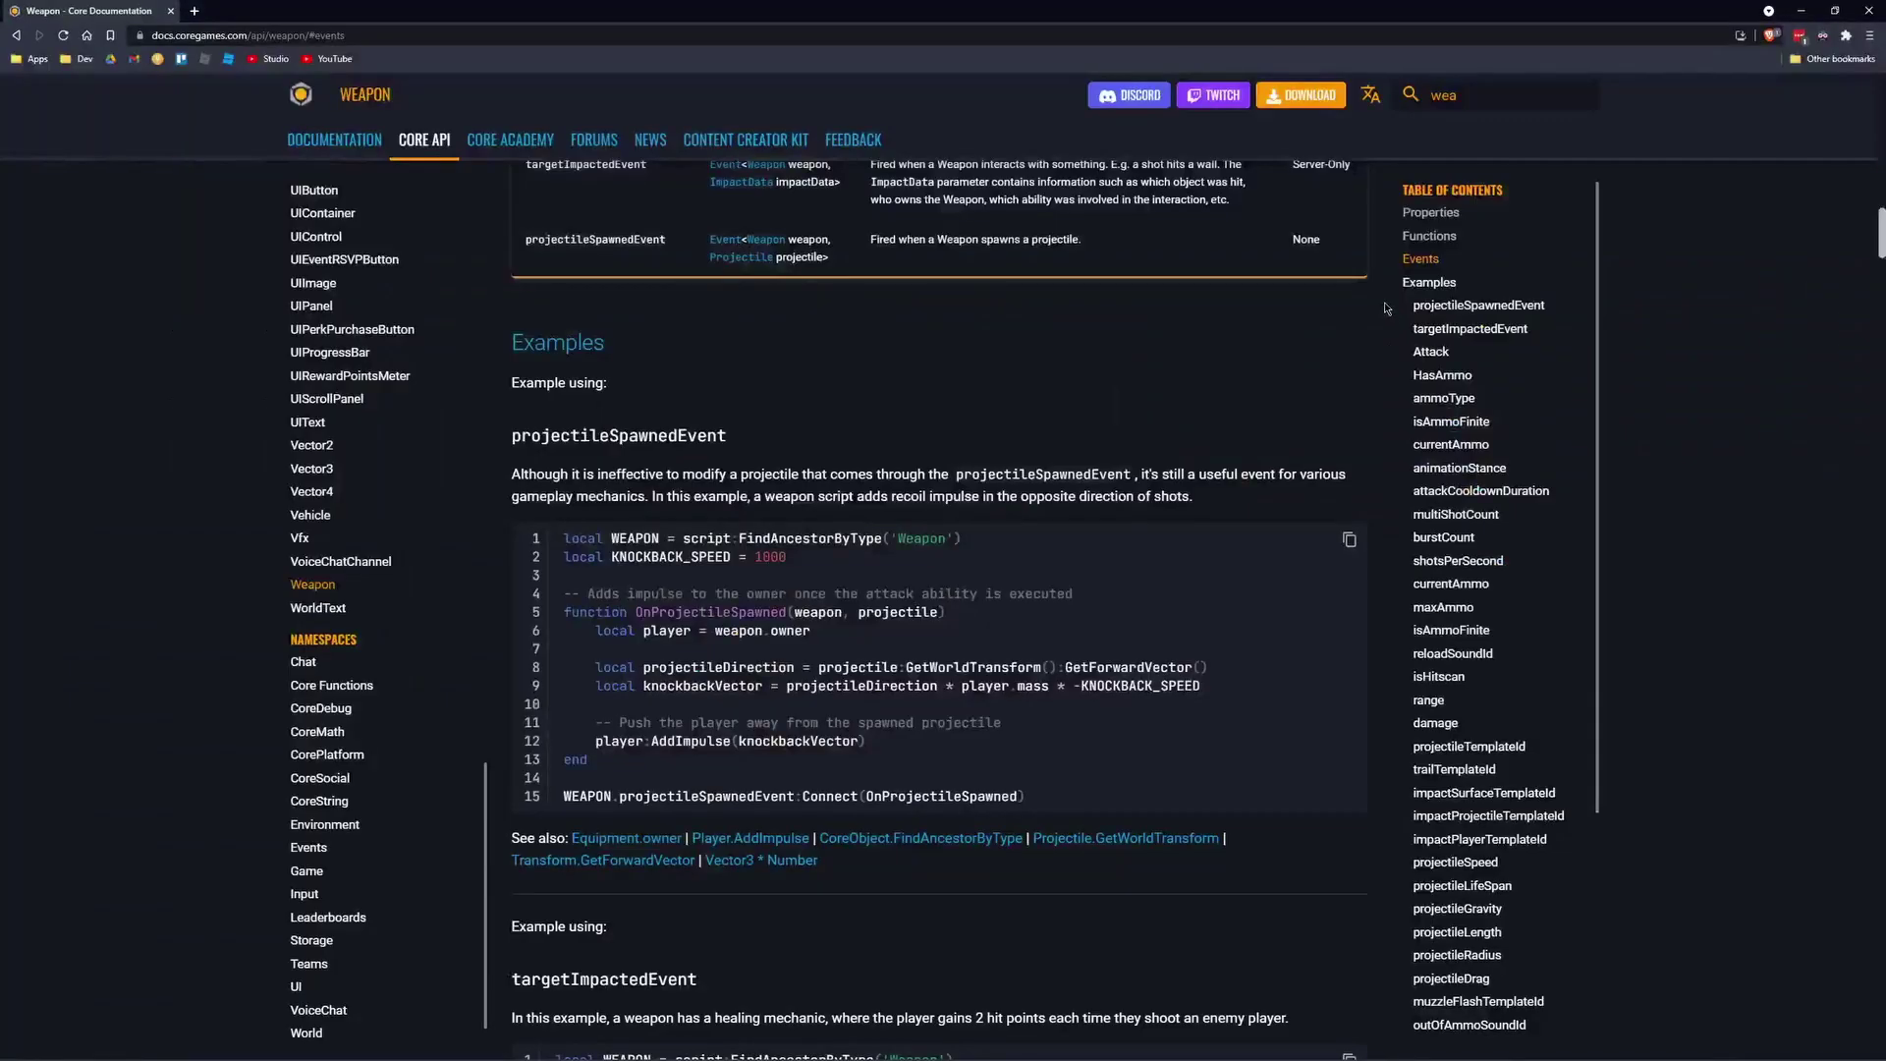
{"action": "scroll", "coordinate": [1070, 584], "scroll_direction": "down", "scroll_amount": 4}
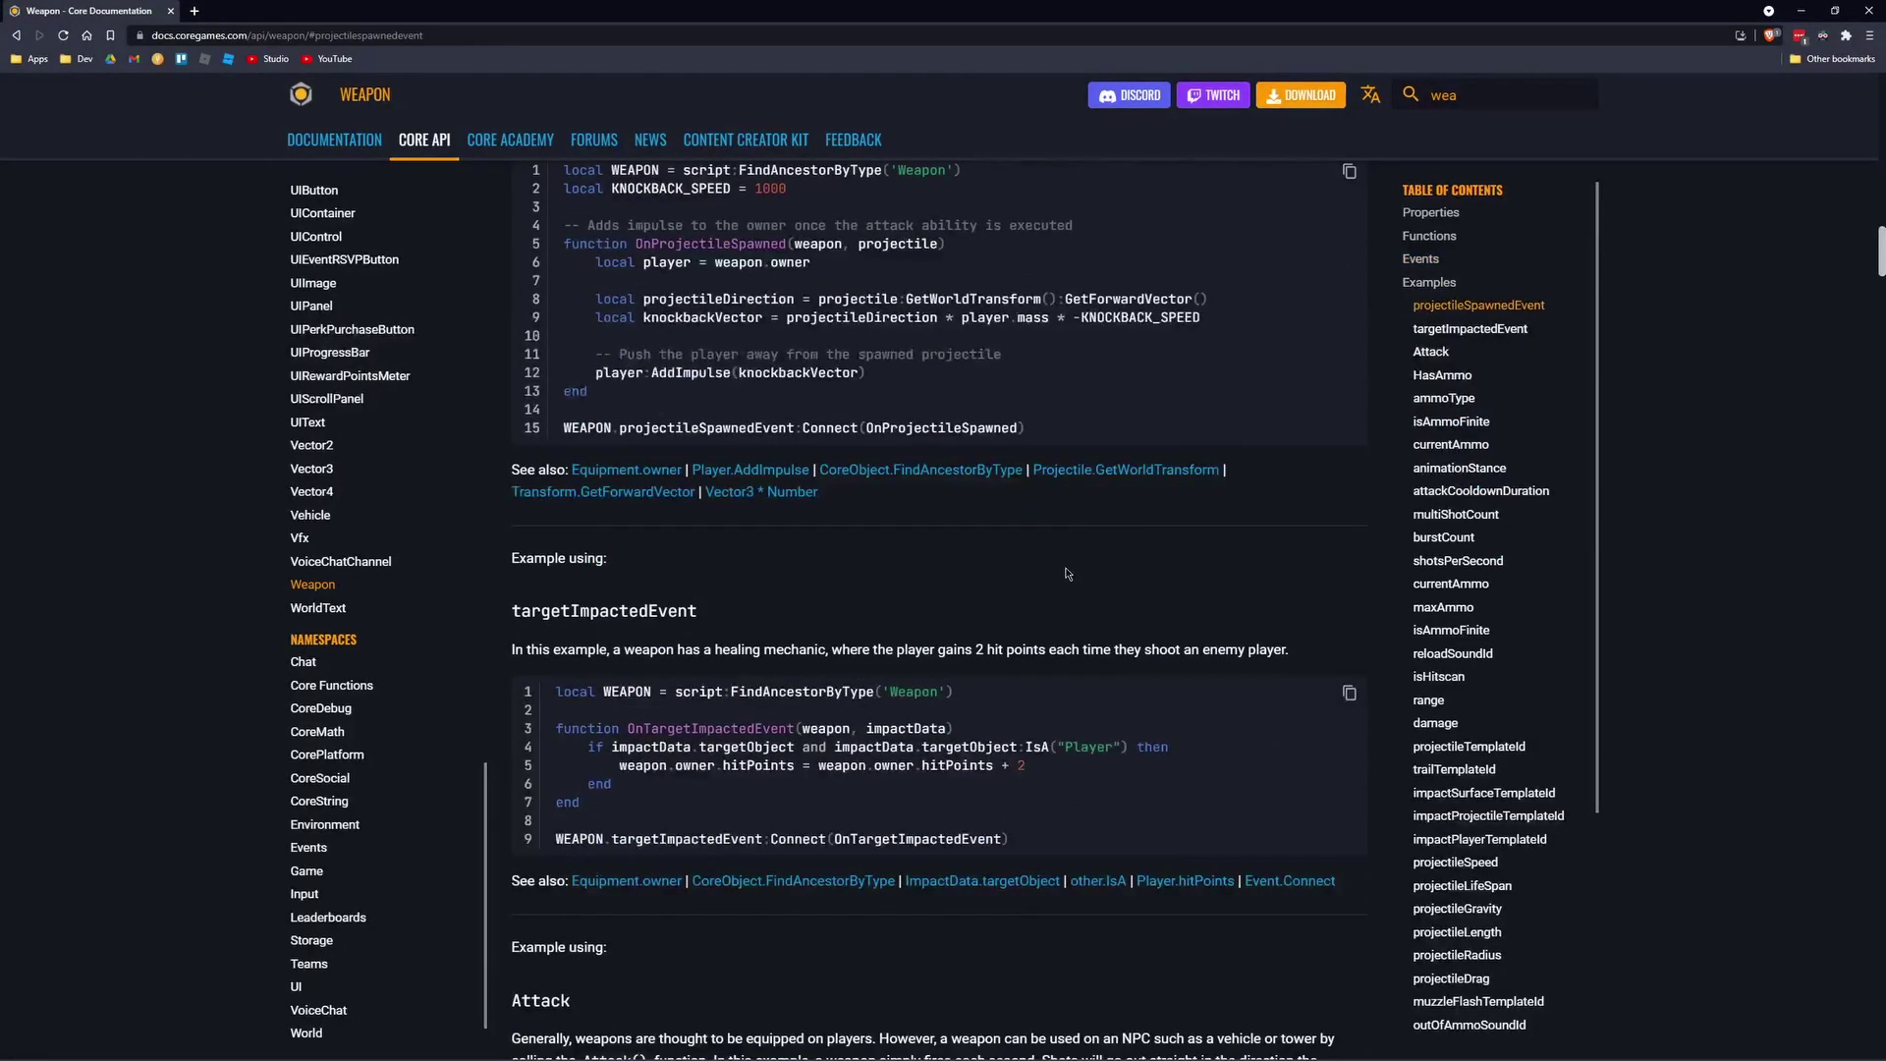
{"action": "scroll", "coordinate": [1068, 574], "scroll_direction": "down", "scroll_amount": 3}
{"action": "scroll", "coordinate": [1055, 608], "scroll_direction": "down", "scroll_amount": 4}
{"action": "scroll", "coordinate": [1054, 611], "scroll_direction": "down", "scroll_amount": 1}
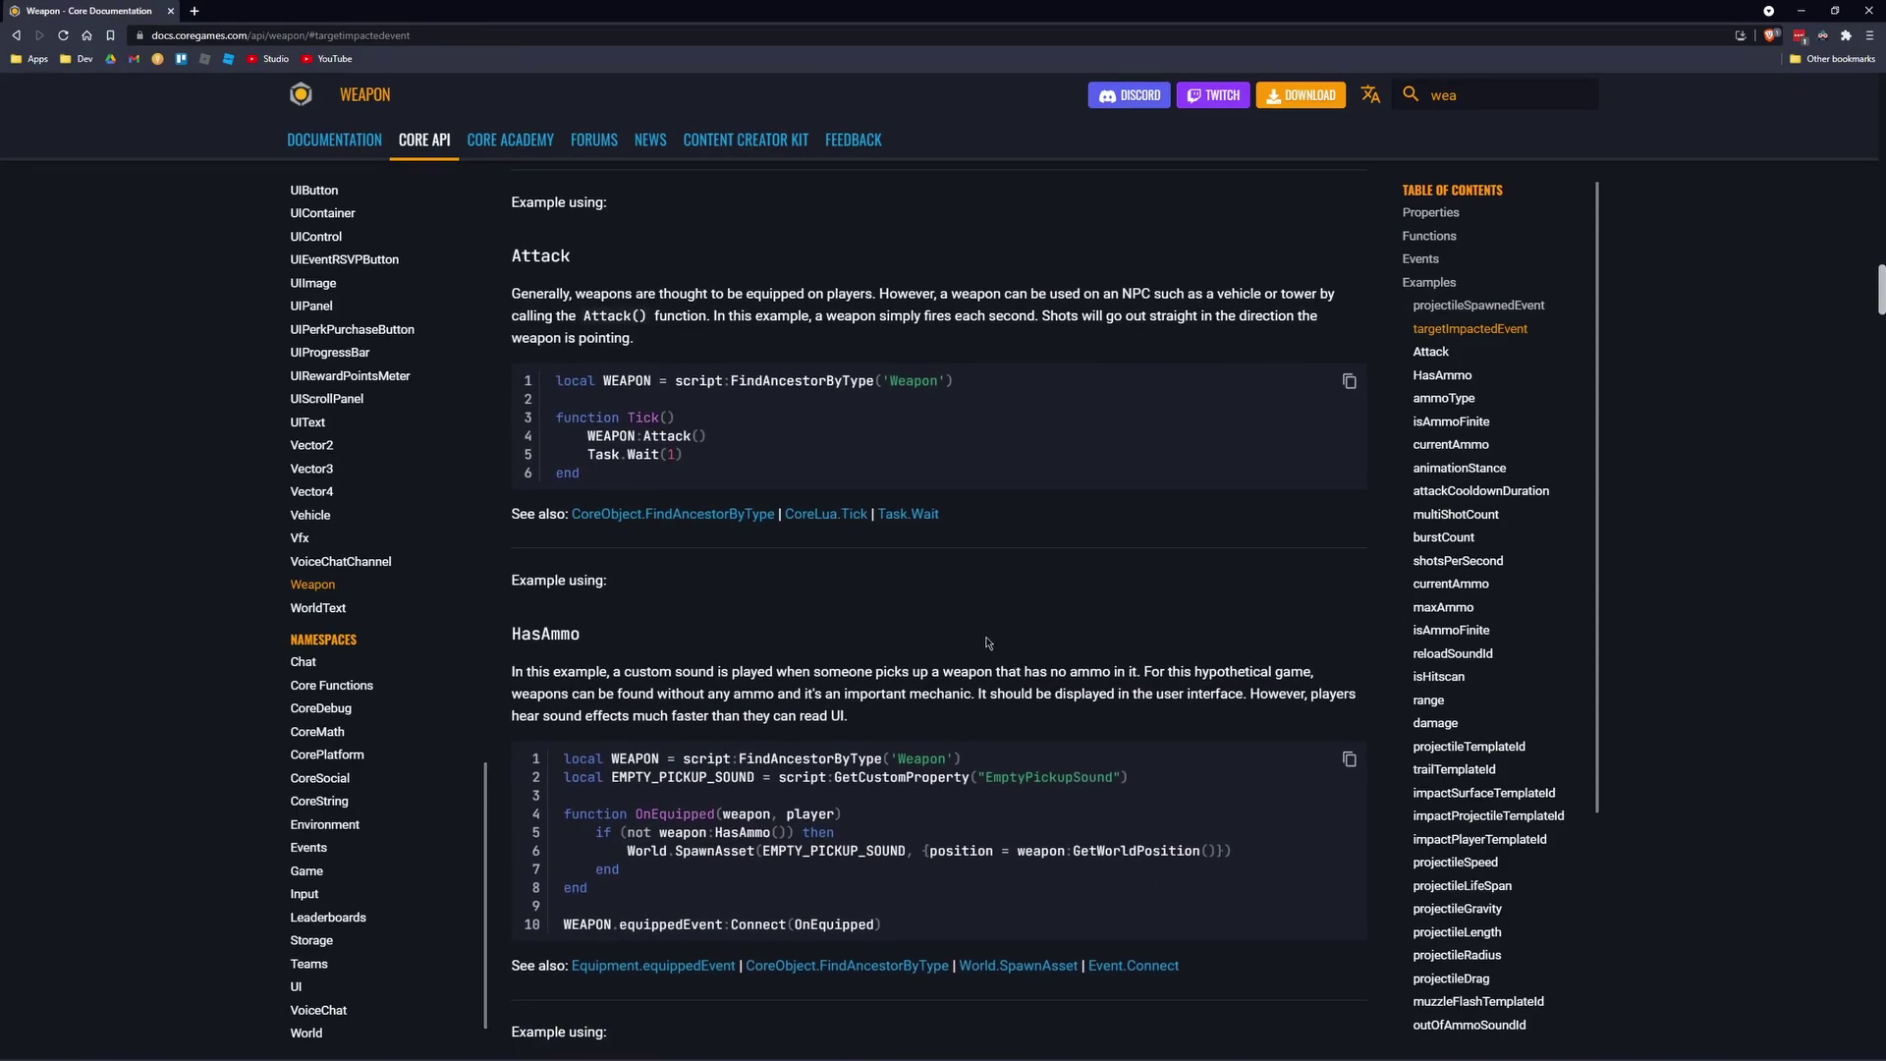
{"action": "left_click", "coordinate": [568, 635]}
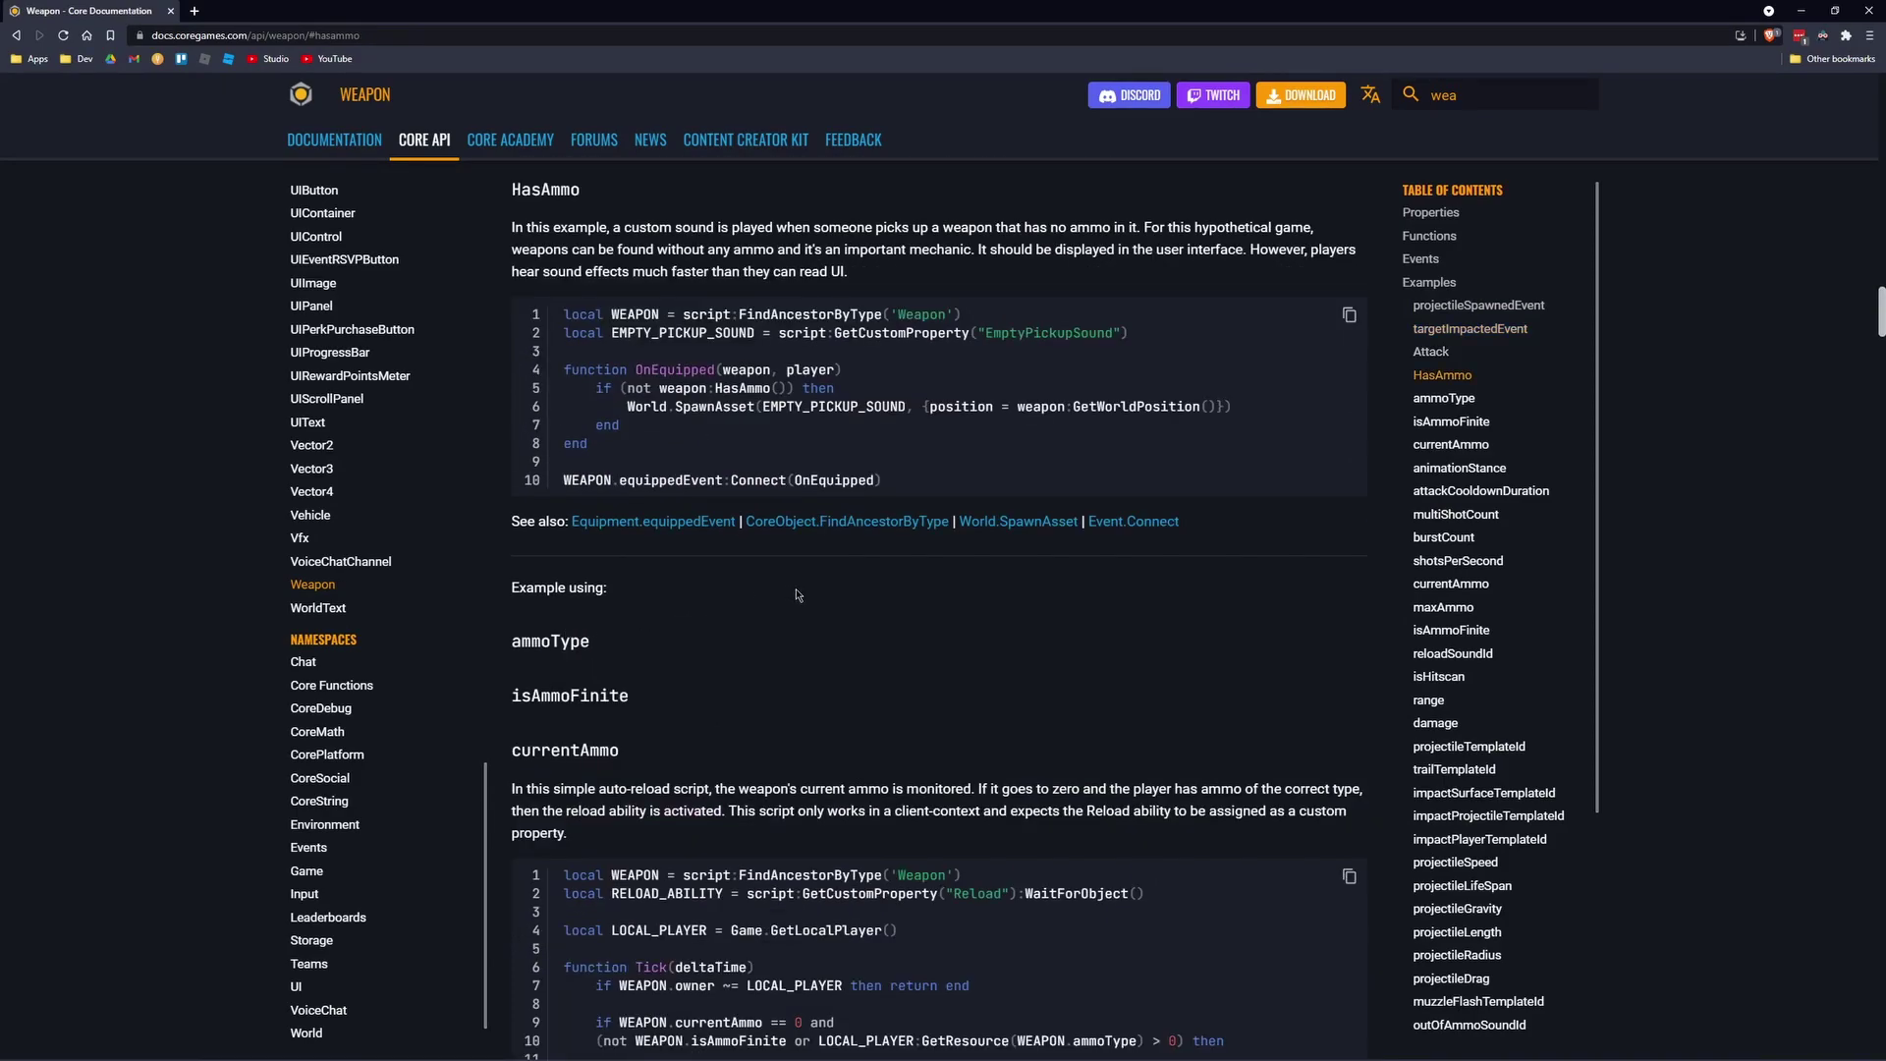
{"action": "scroll", "coordinate": [804, 598], "scroll_direction": "up", "scroll_amount": 1}
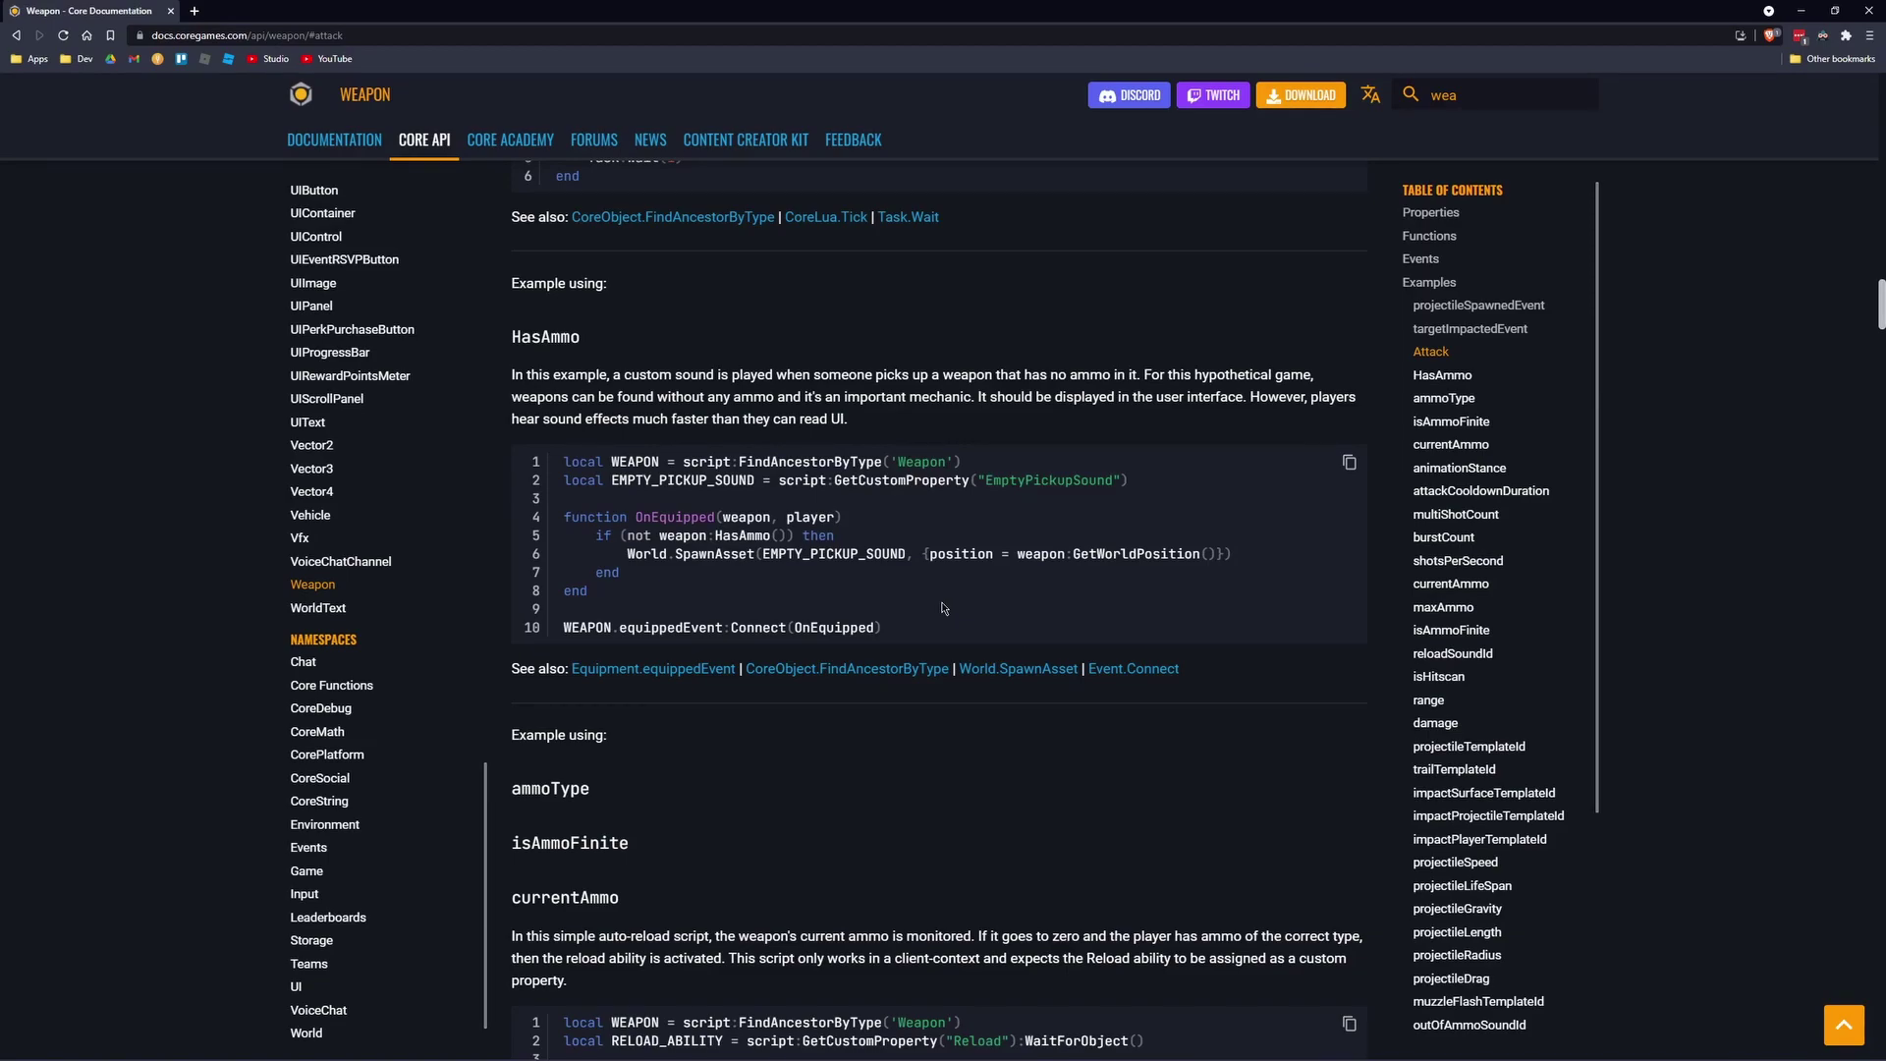
{"action": "scroll", "coordinate": [953, 870], "scroll_direction": "up", "scroll_amount": 15}
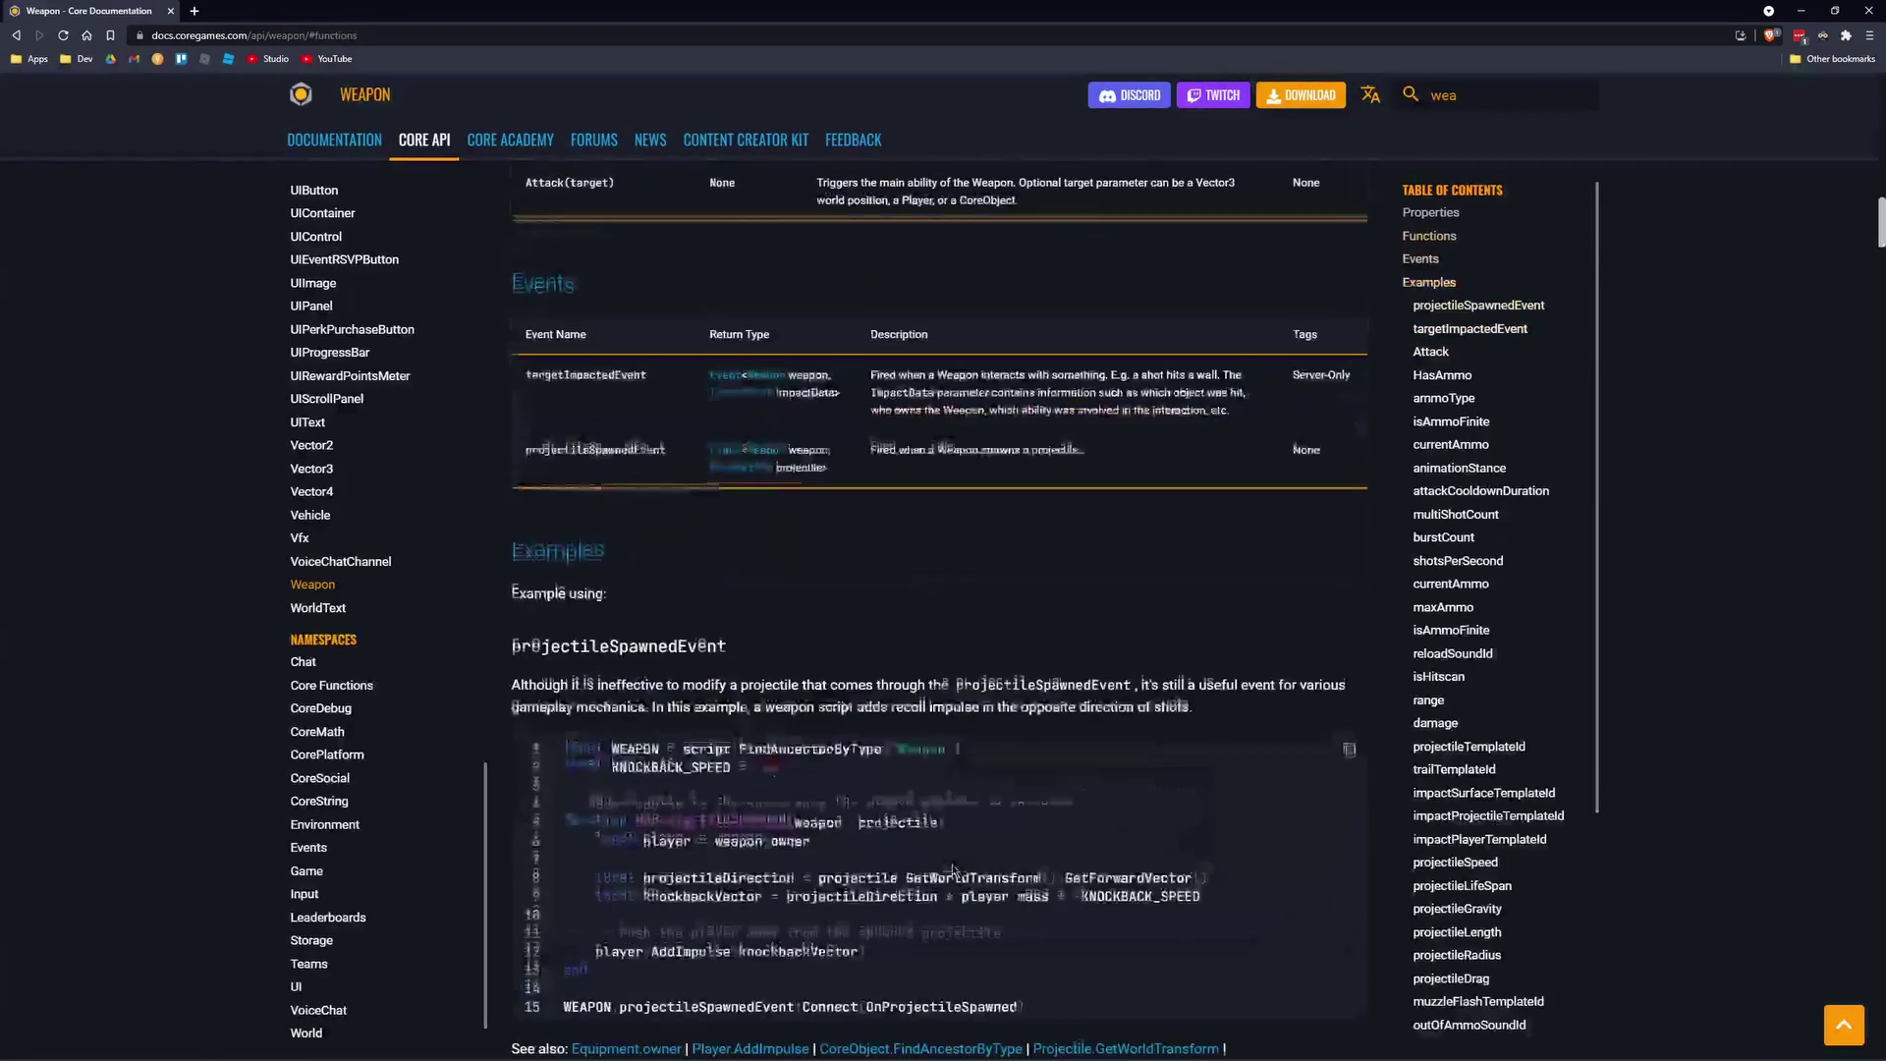
{"action": "scroll", "coordinate": [952, 870], "scroll_direction": "up", "scroll_amount": 8}
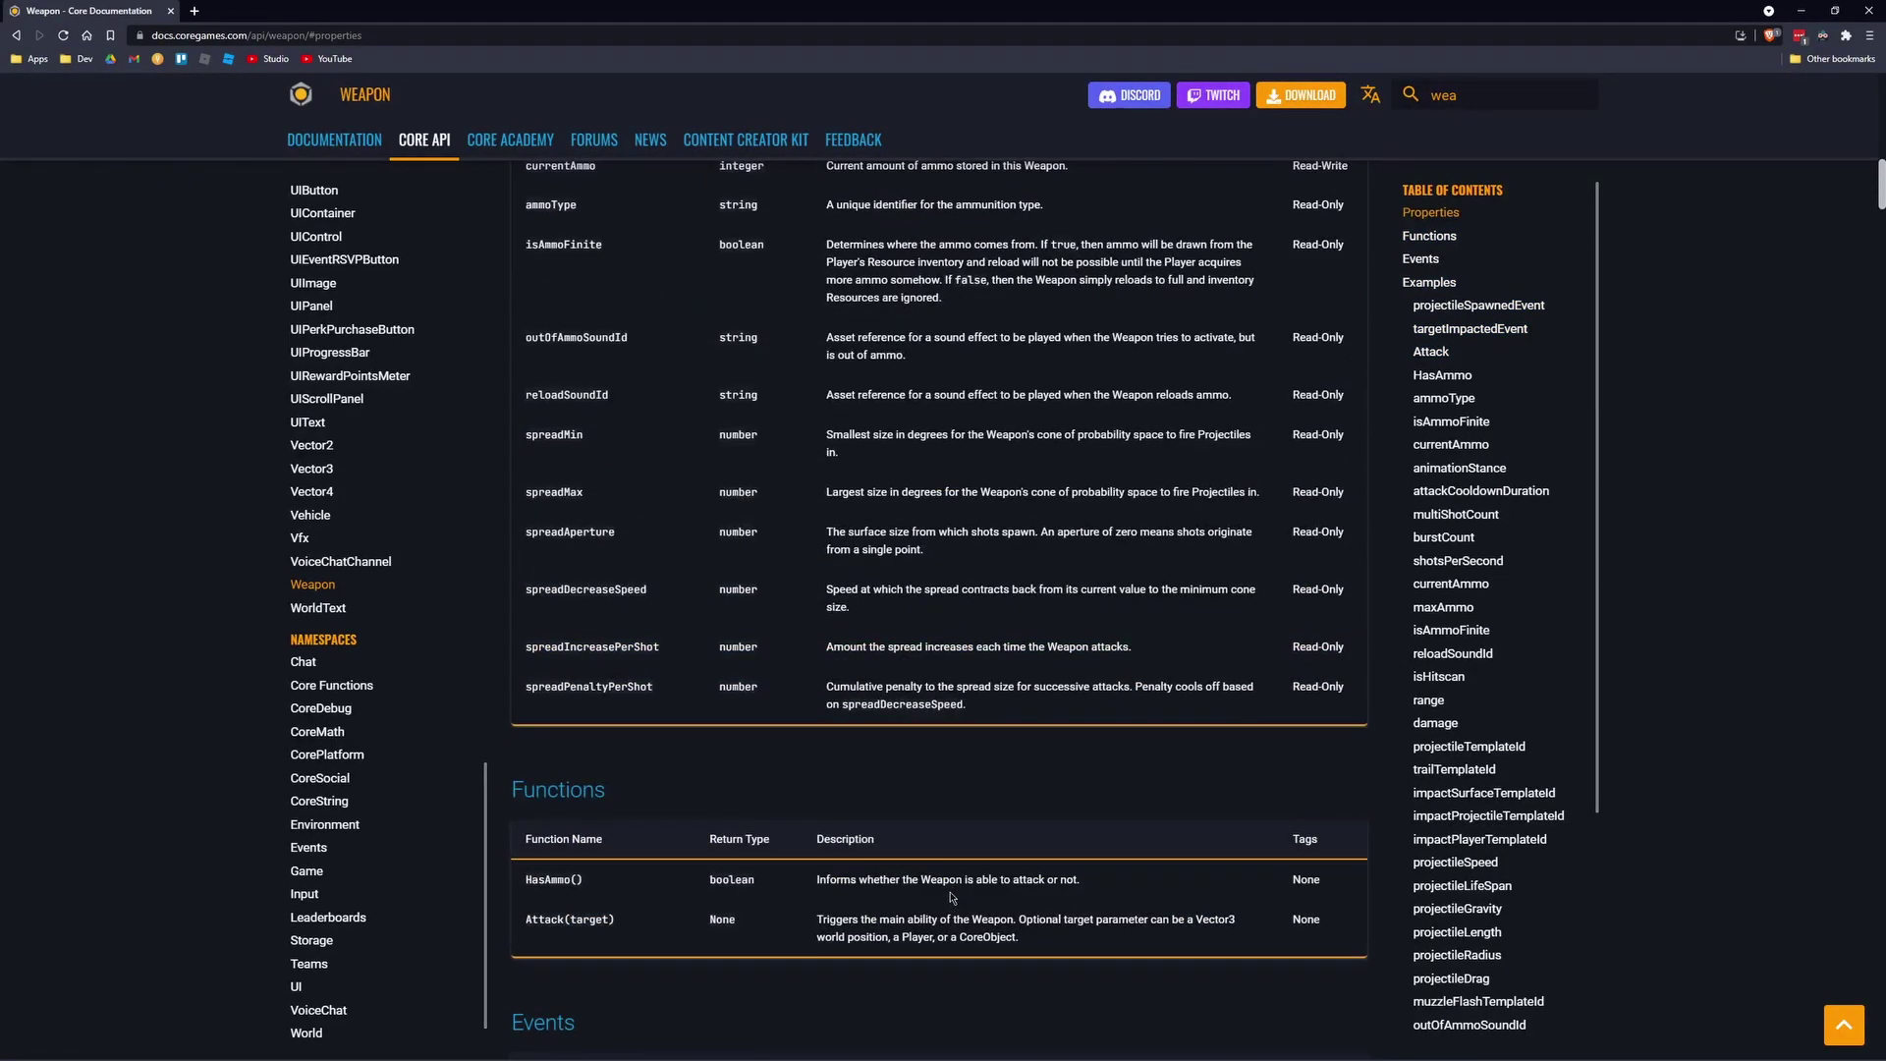
Switch to the Core editor, show the AI Debugger, and look over the Ant Colony terrain in the viewport.
{"action": "left_click", "coordinate": [1169, 1049]}
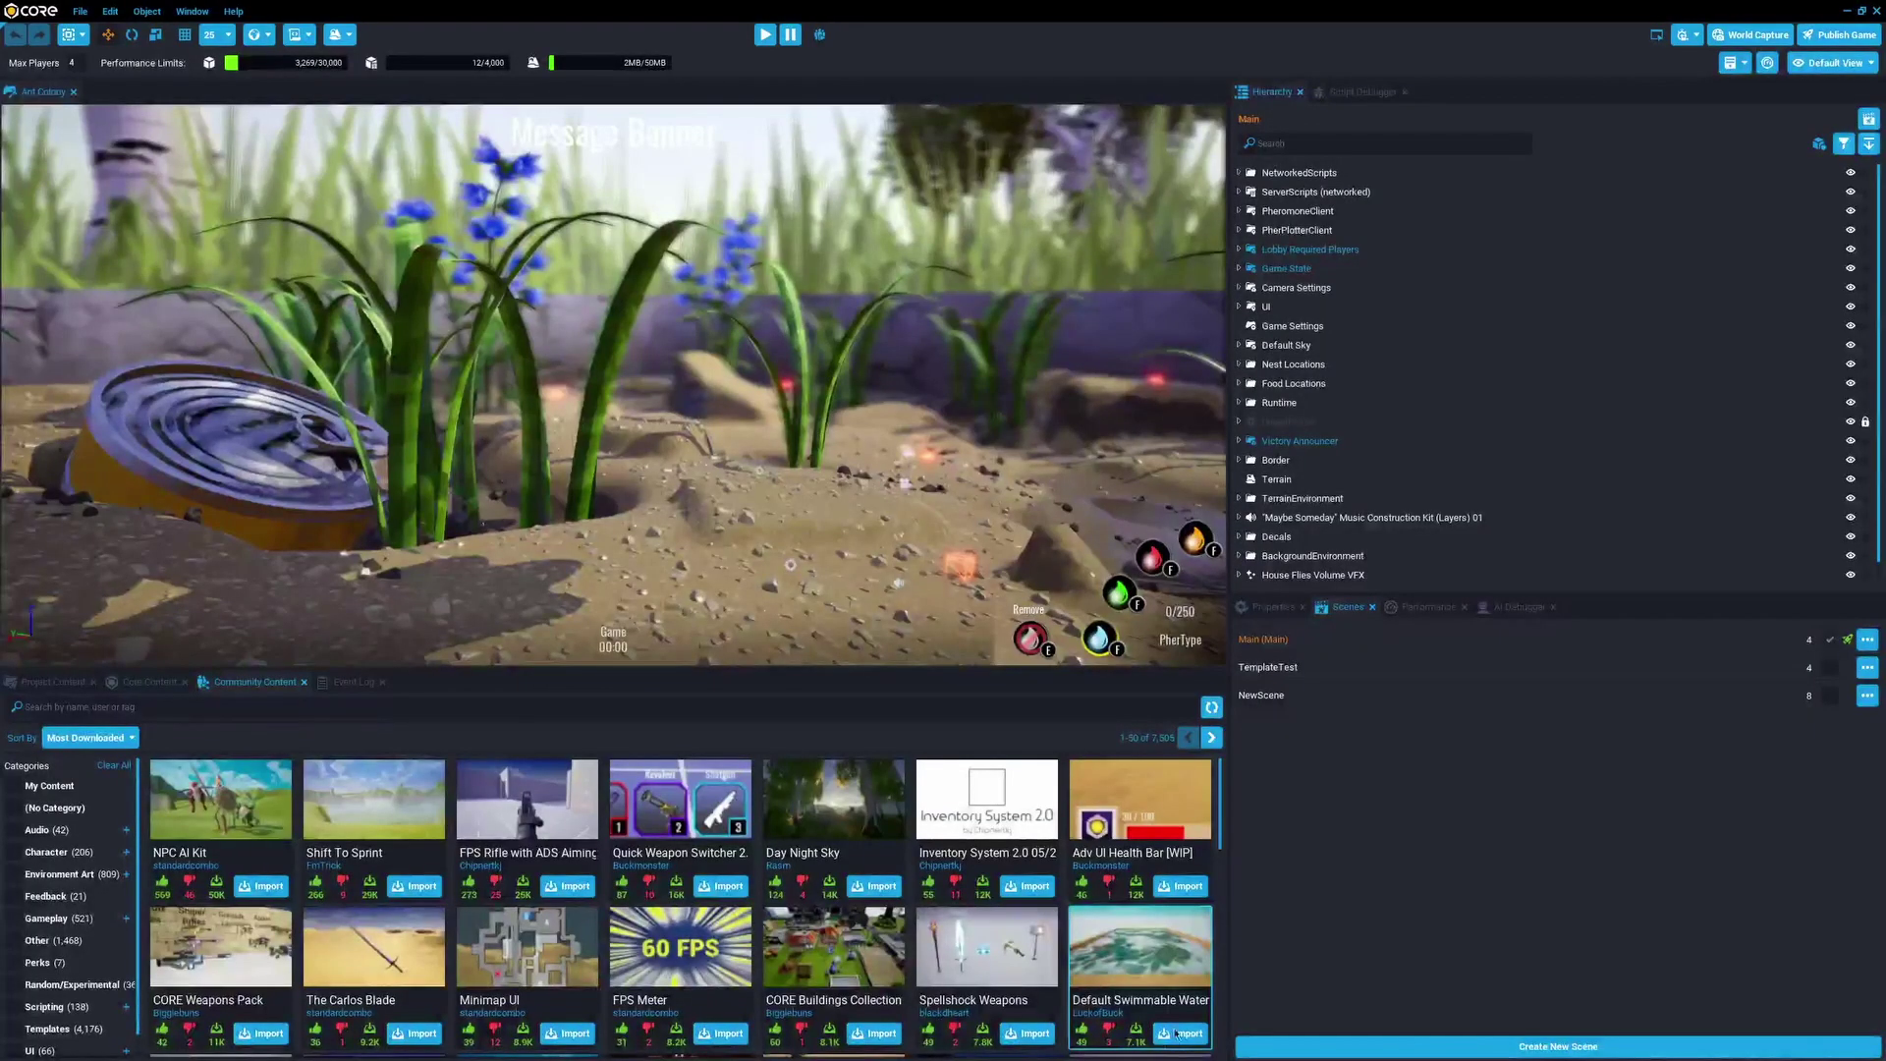
{"action": "left_click", "coordinate": [1521, 607]}
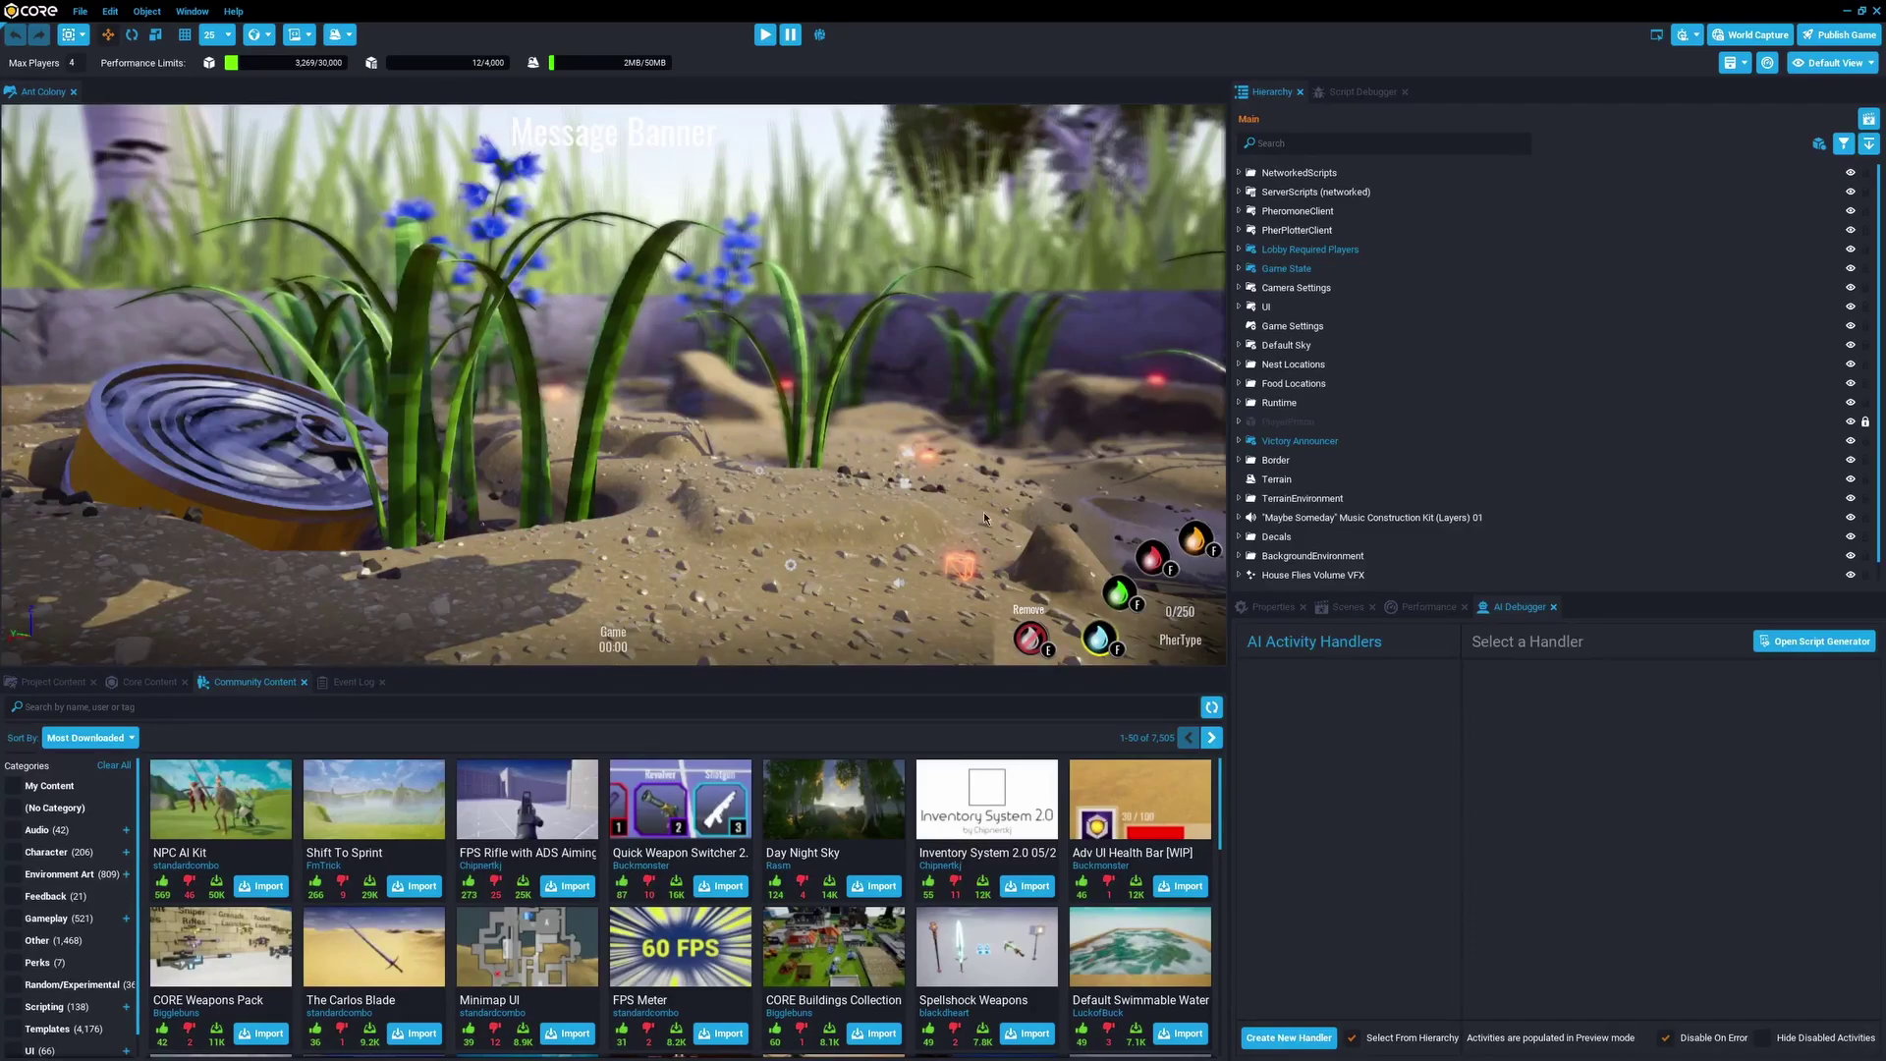
{"action": "right_click_drag", "start_coordinate": [983, 511], "coordinate": [1066, 560]}
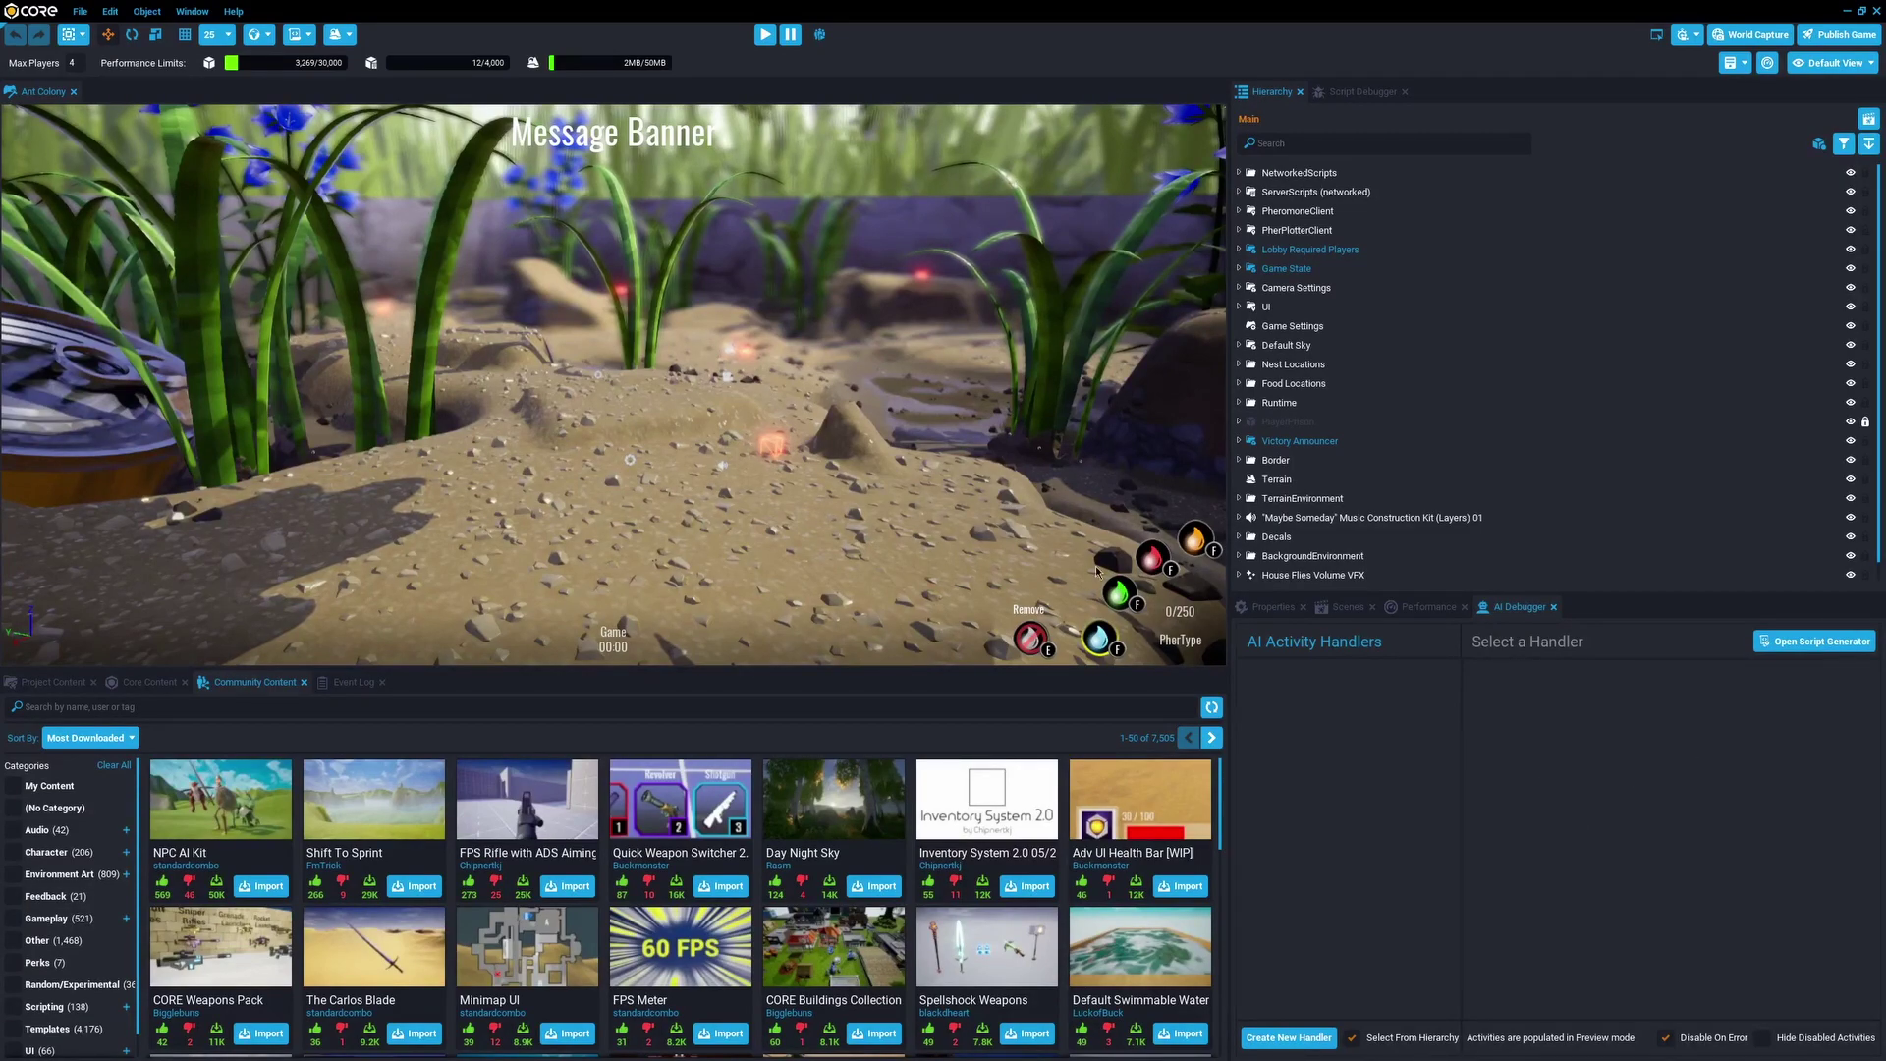
{"action": "right_click_drag", "start_coordinate": [1139, 542], "coordinate": [1223, 579]}
{"action": "key", "text": "w"}
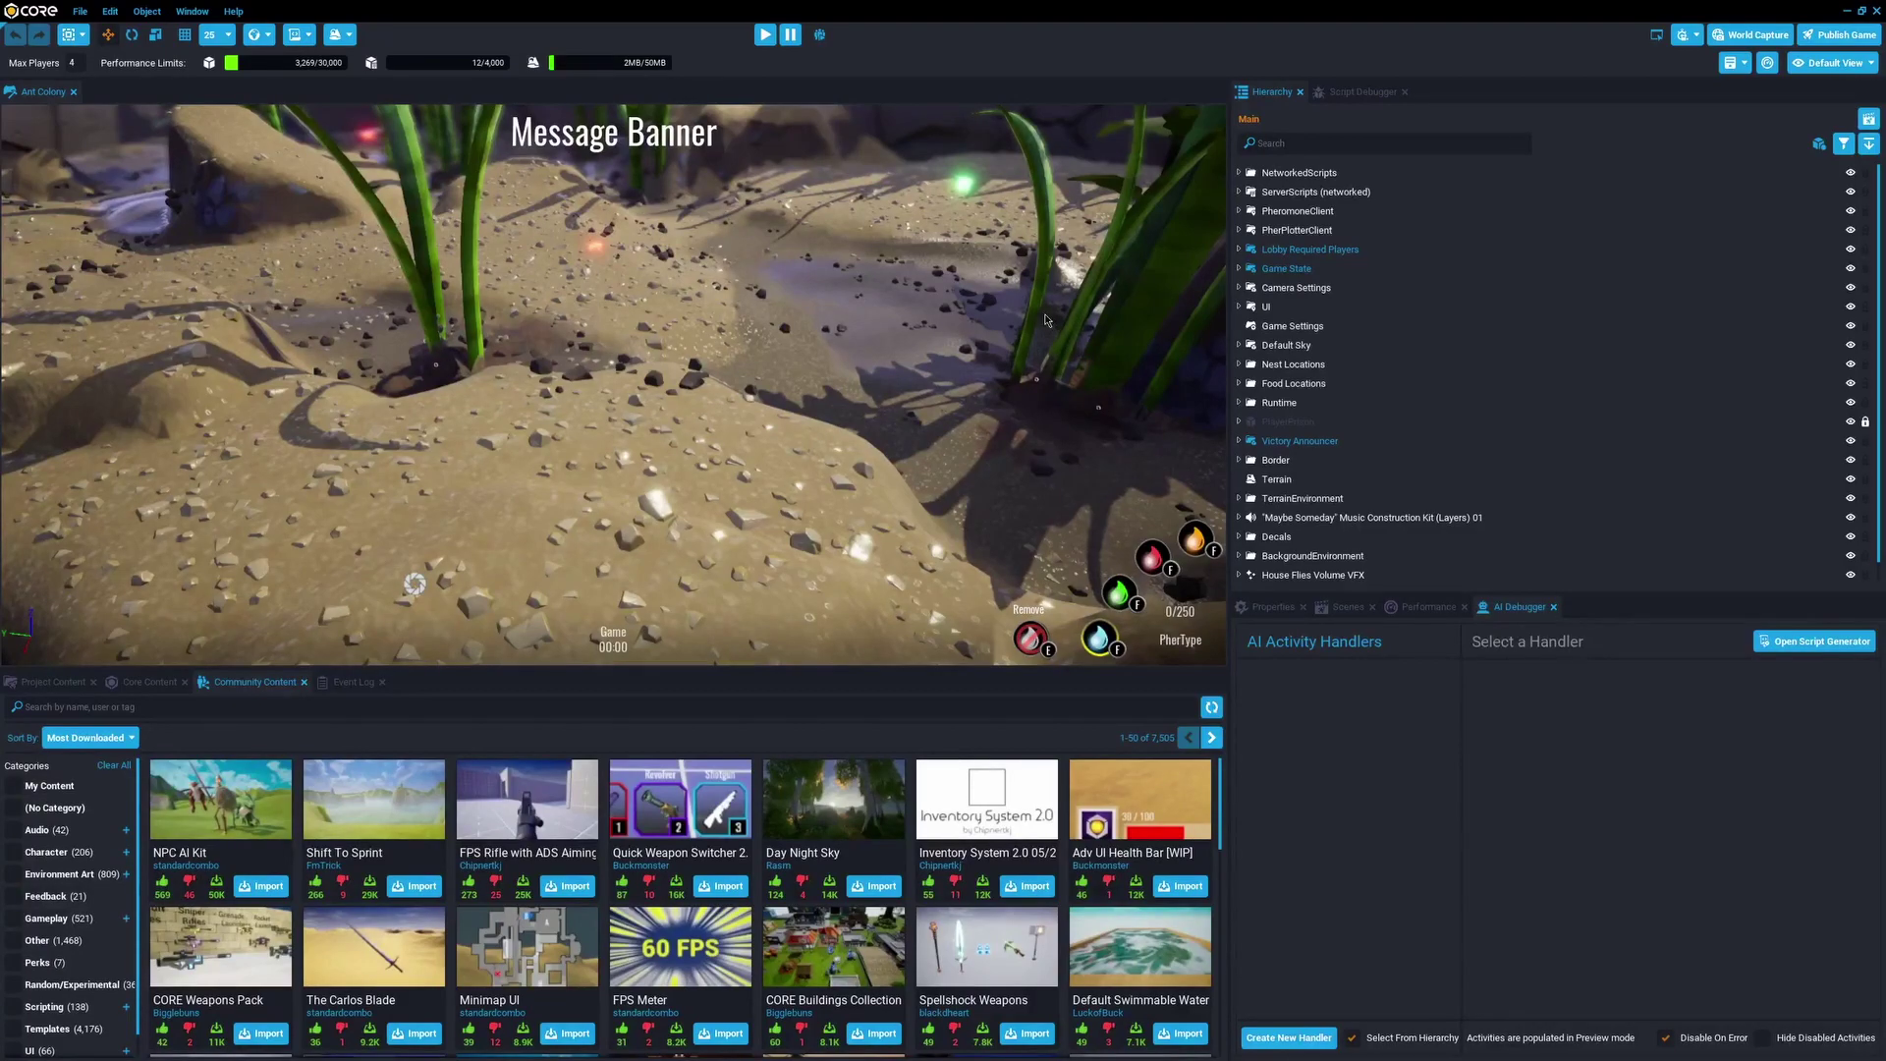
{"action": "right_click_drag", "start_coordinate": [847, 494], "coordinate": [921, 465]}
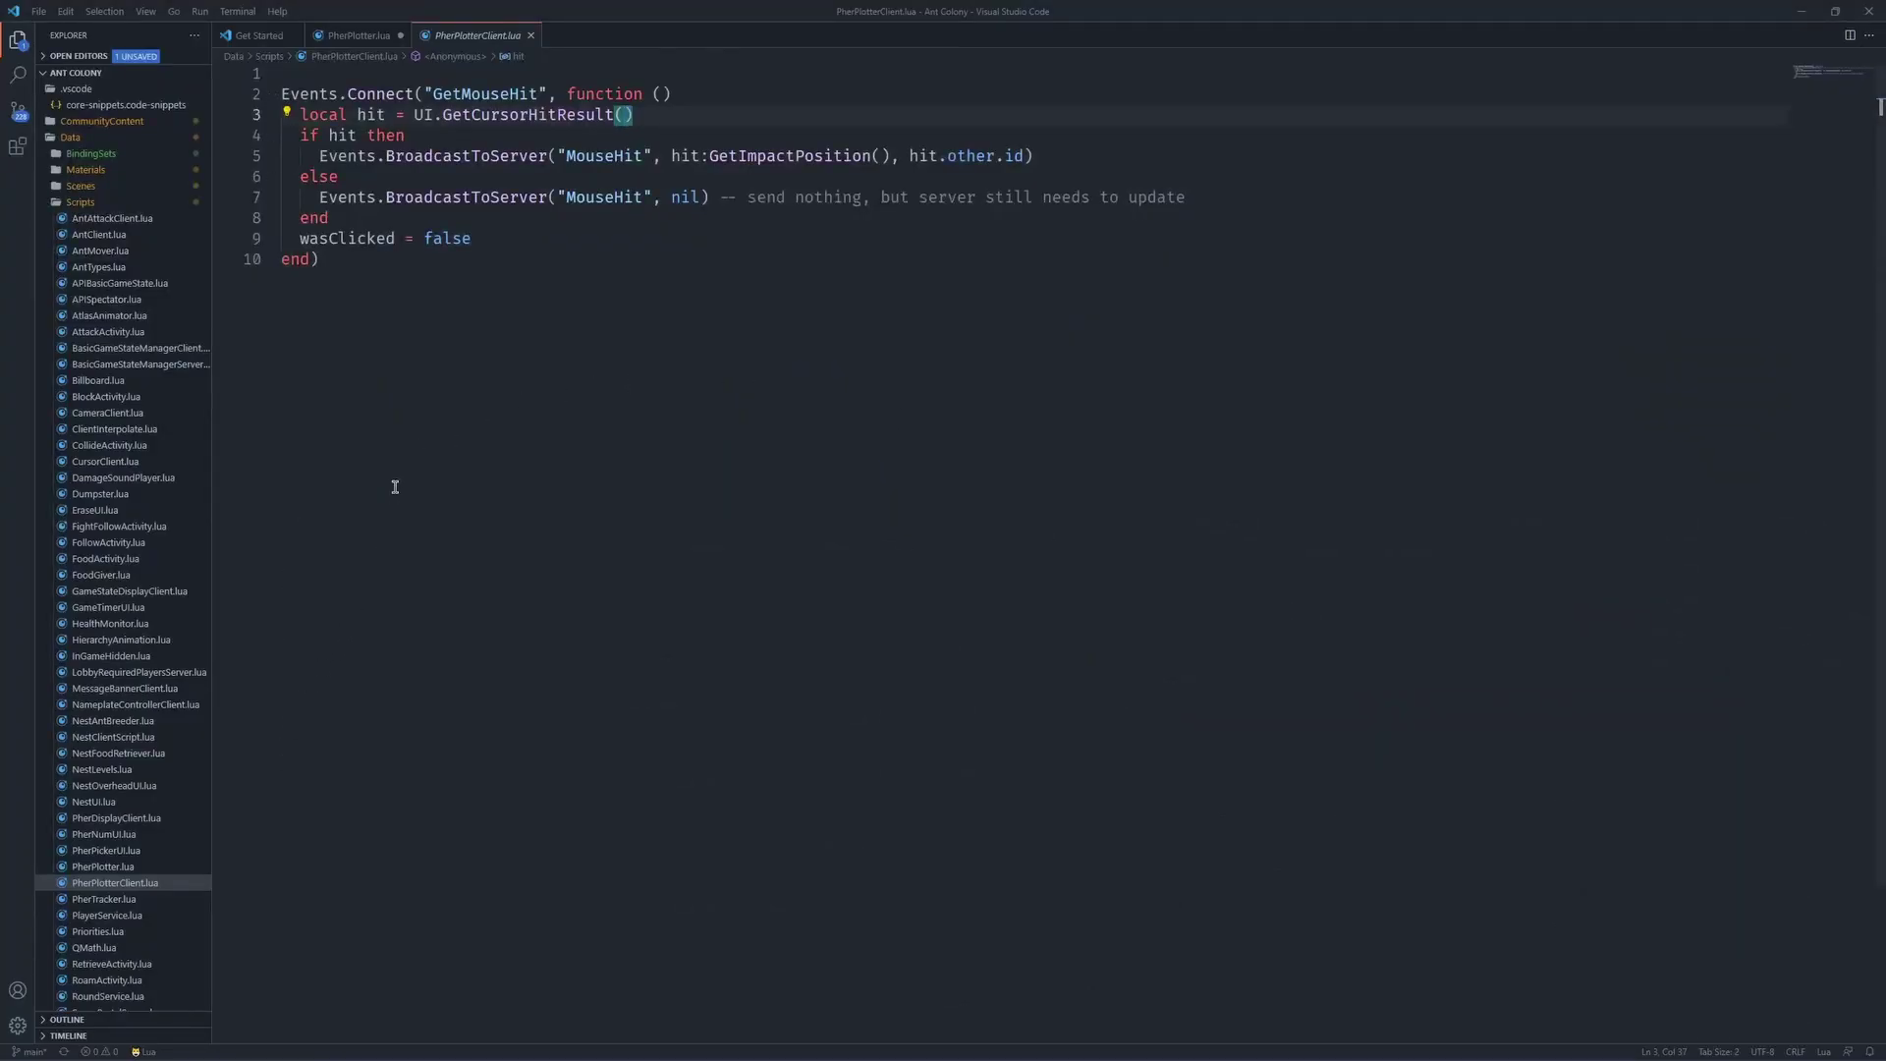
Open CollideActivity.lua in Visual Studio Code and point out the forward vector, AntMover.Reflect and priority lines in Collide.start.
{"action": "left_click", "coordinate": [110, 446]}
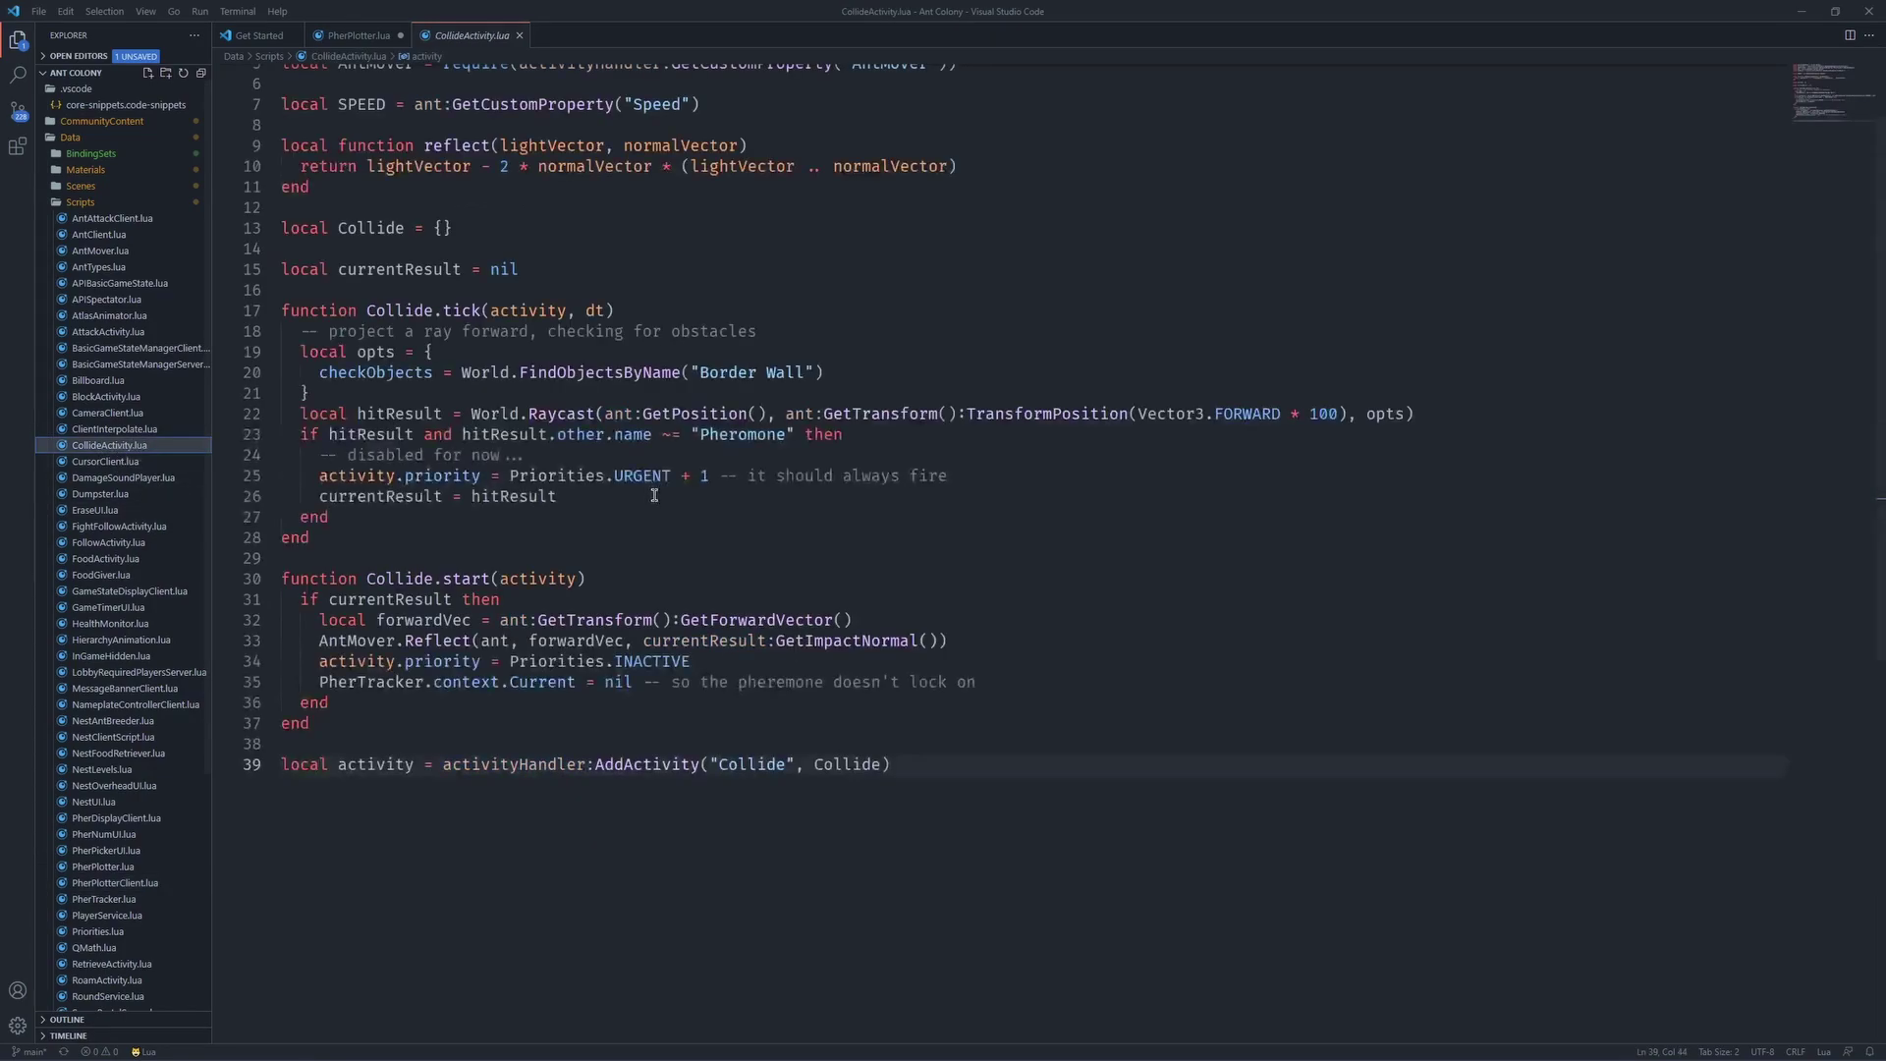
{"action": "double_click", "coordinate": [712, 640]}
{"action": "left_click_drag", "start_coordinate": [378, 620], "coordinate": [768, 640]}
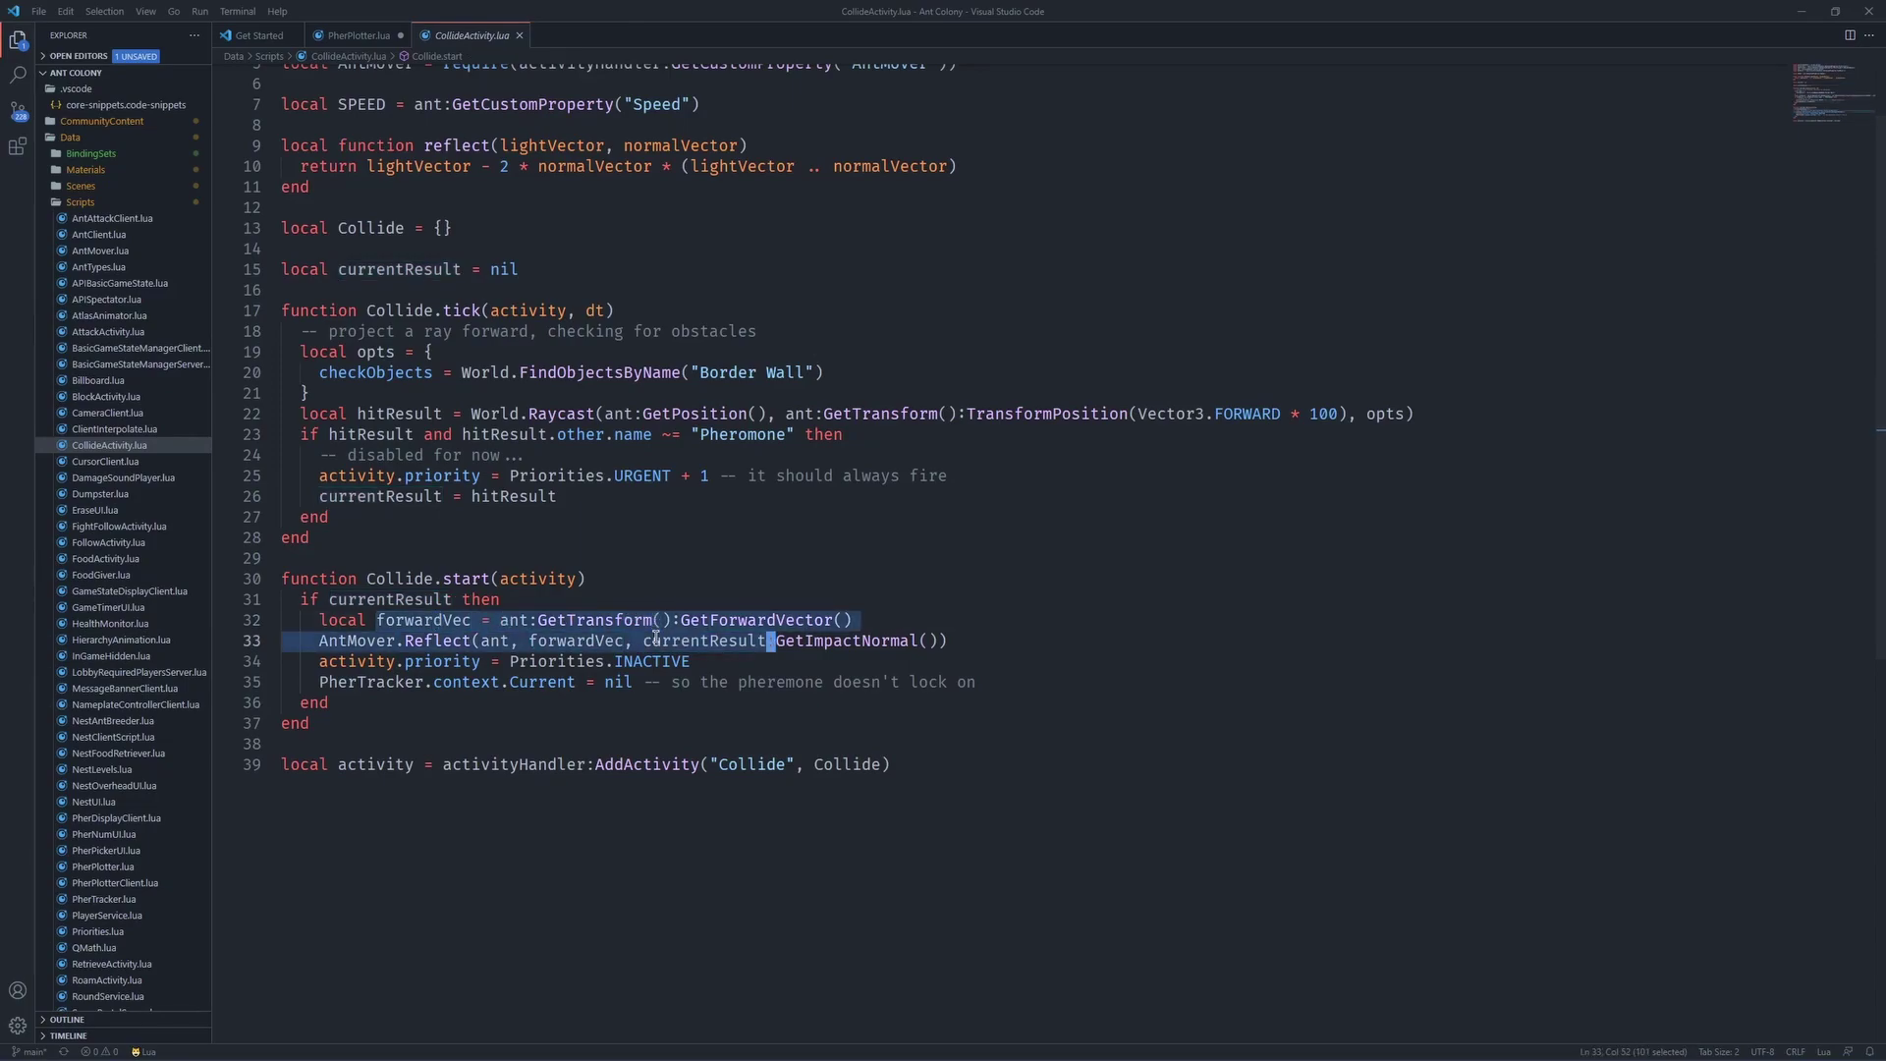
{"action": "left_click", "coordinate": [739, 660]}
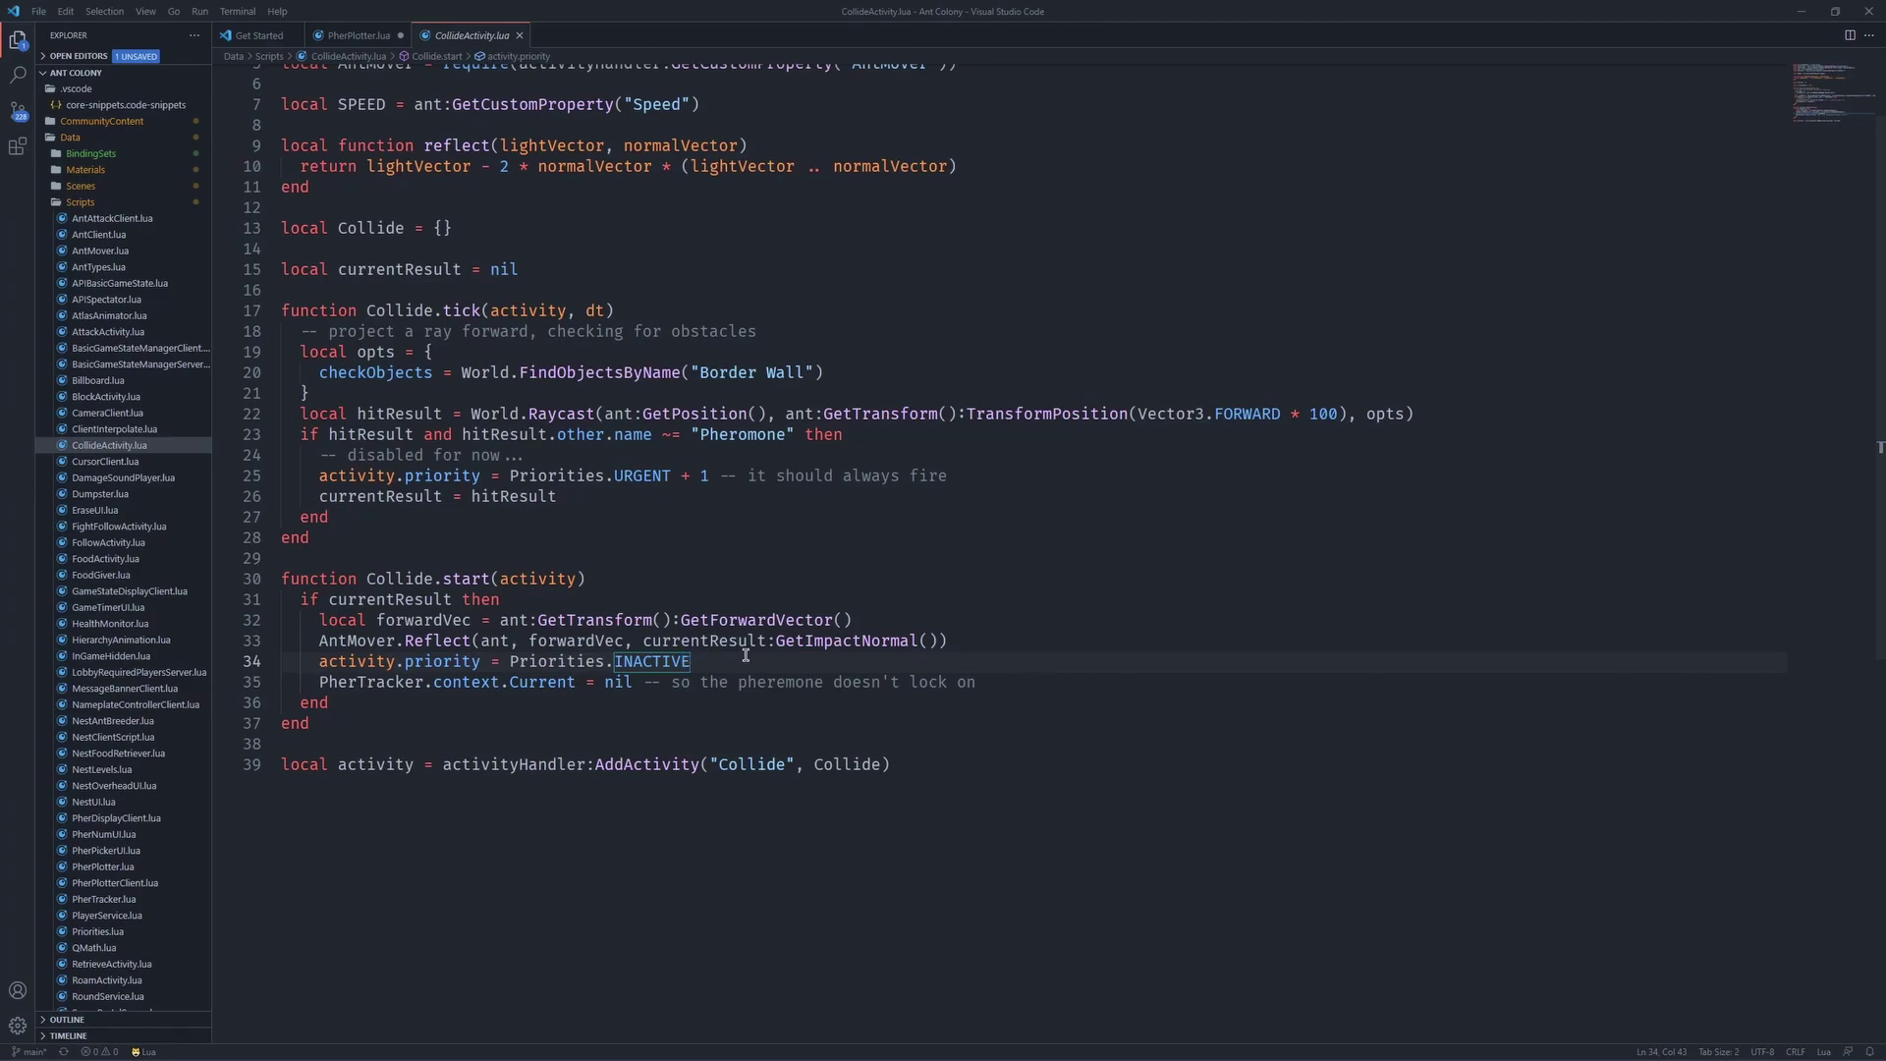
{"action": "key", "text": "shift+Left"}
Switch to the Core editor, show the project's own templates, and narrow the content category list slightly.
{"action": "mouse_move", "coordinate": [1130, 1059]}
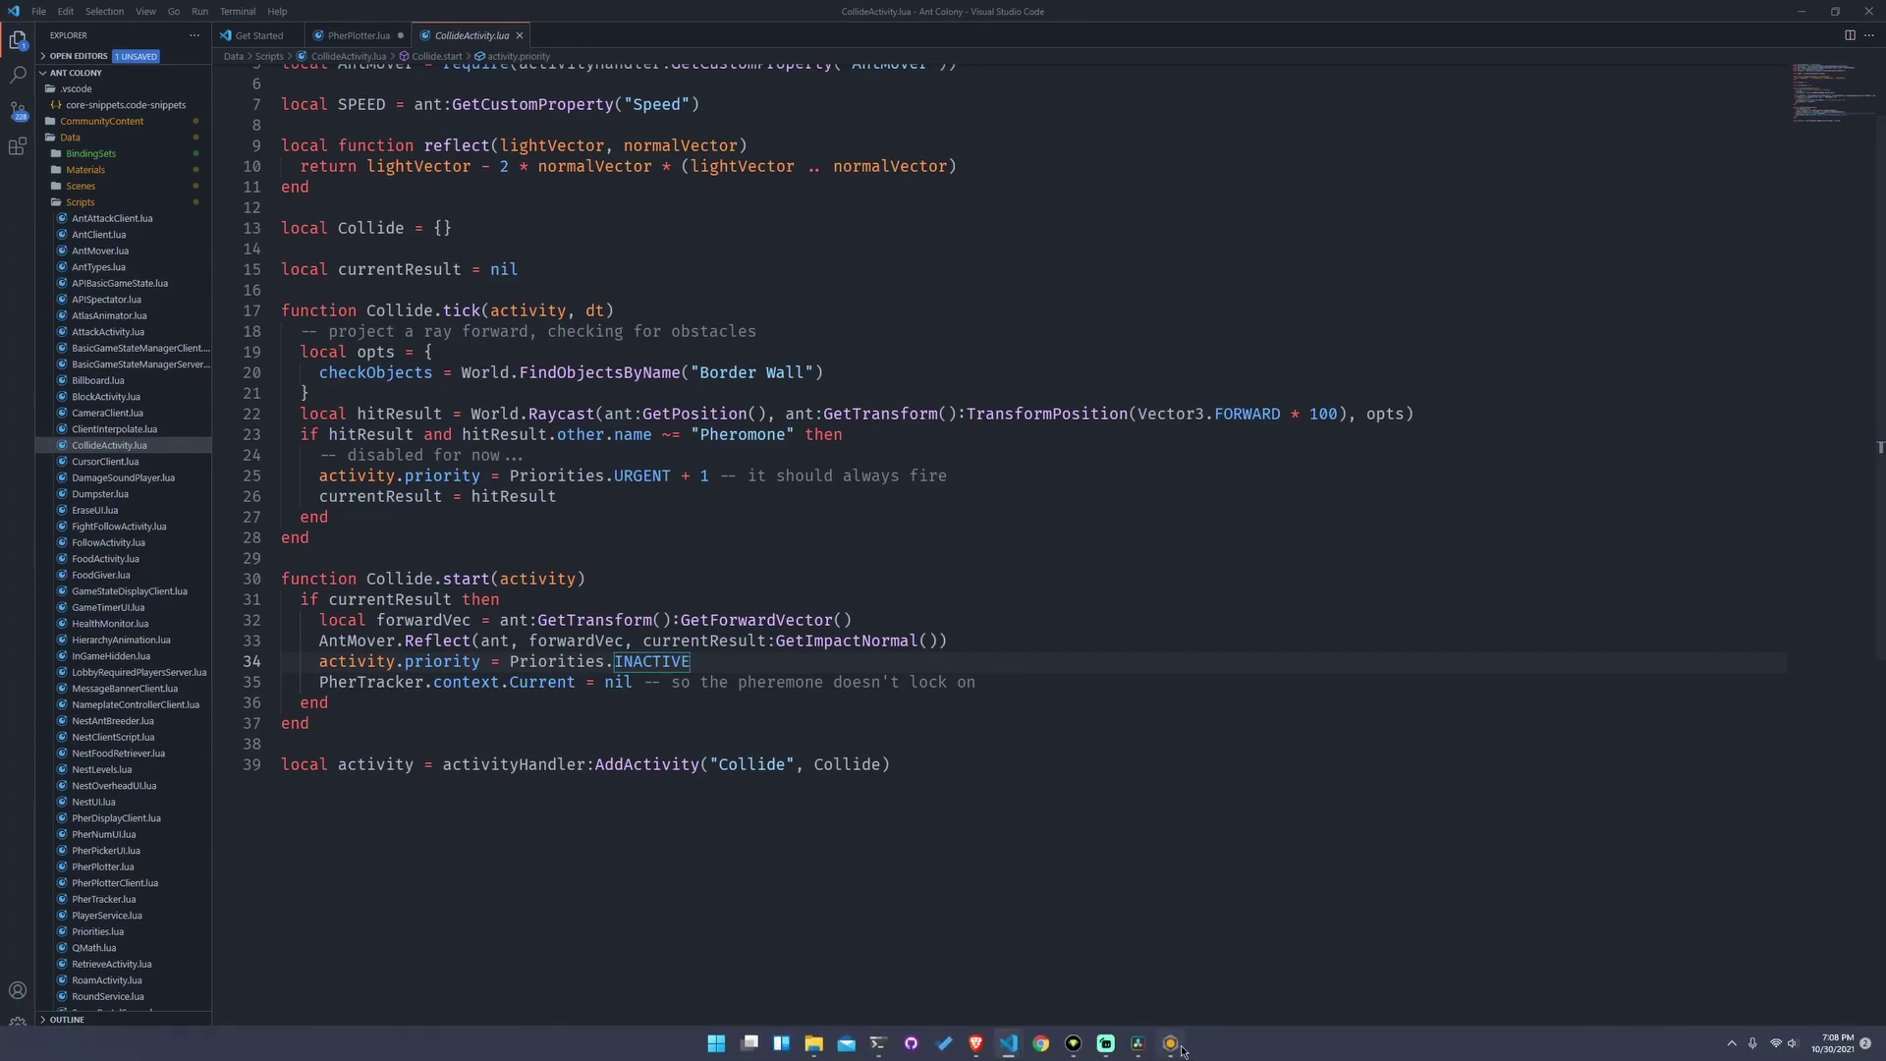
{"action": "left_click", "coordinate": [1170, 1044]}
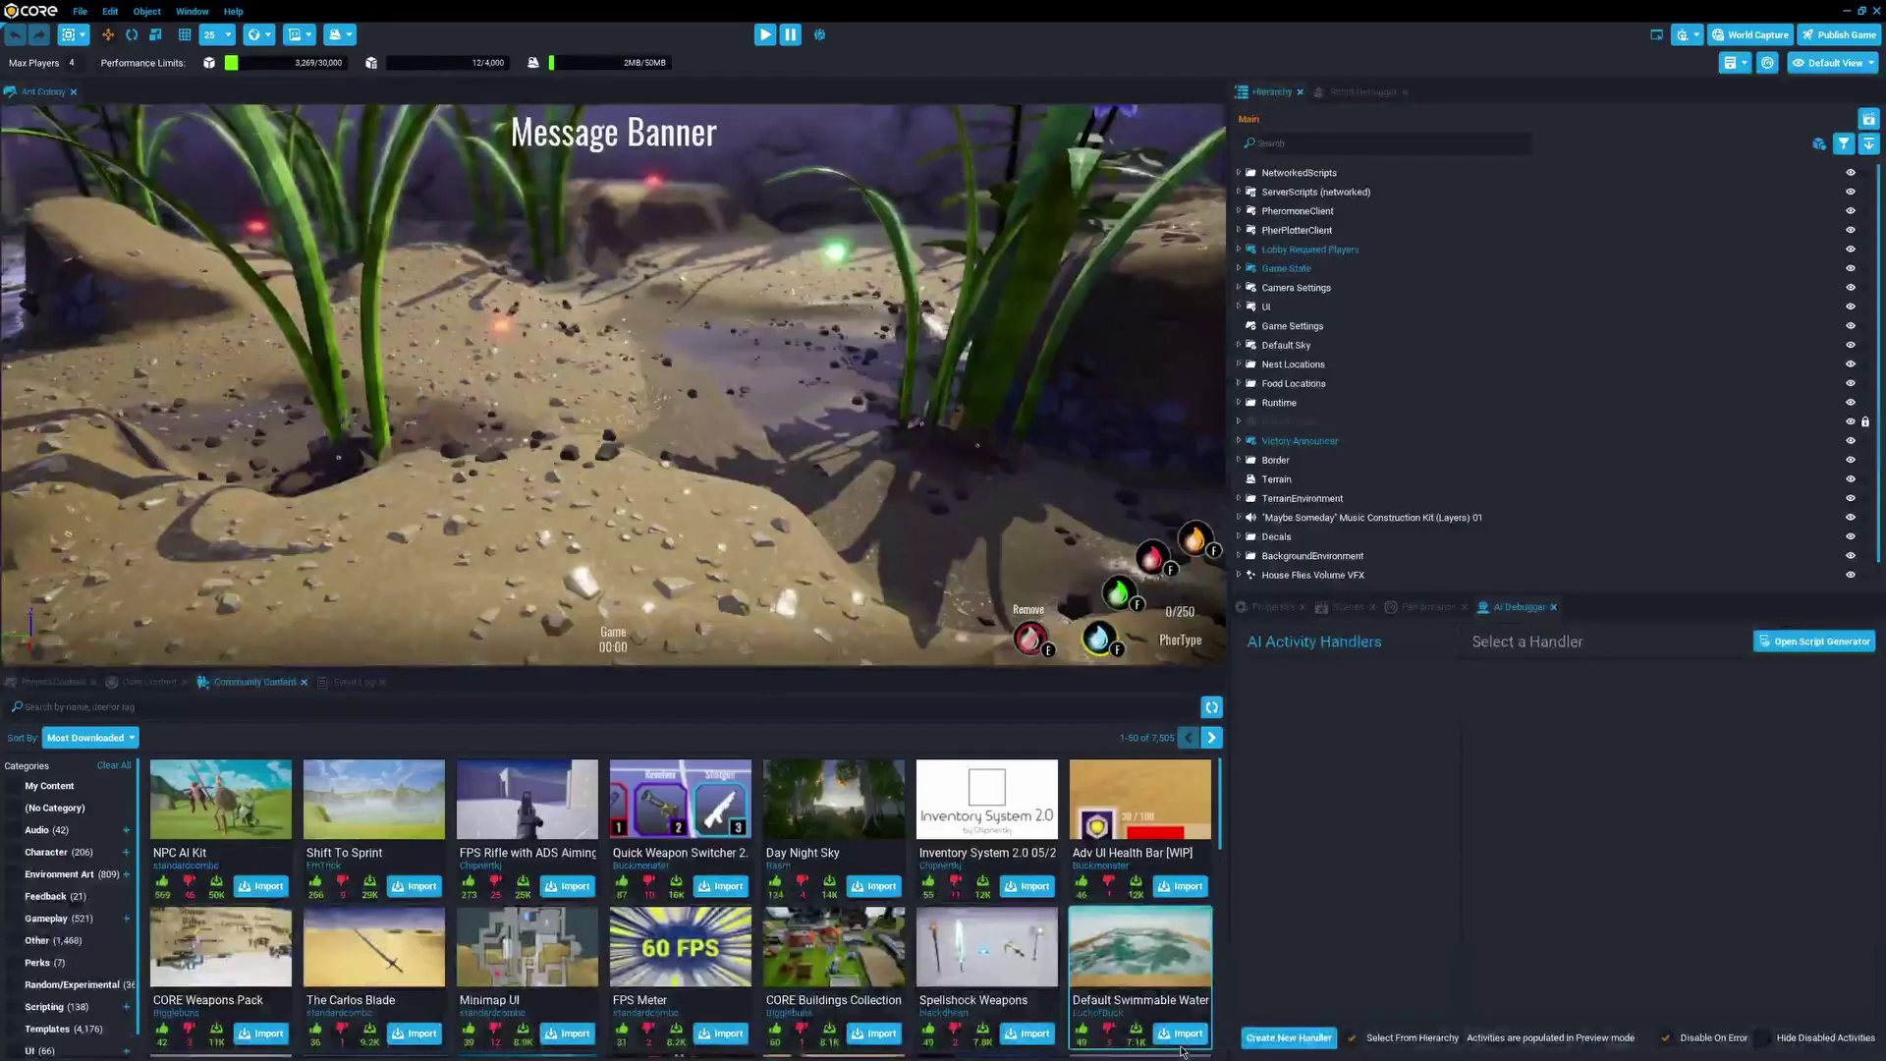
{"action": "left_click", "coordinate": [51, 689]}
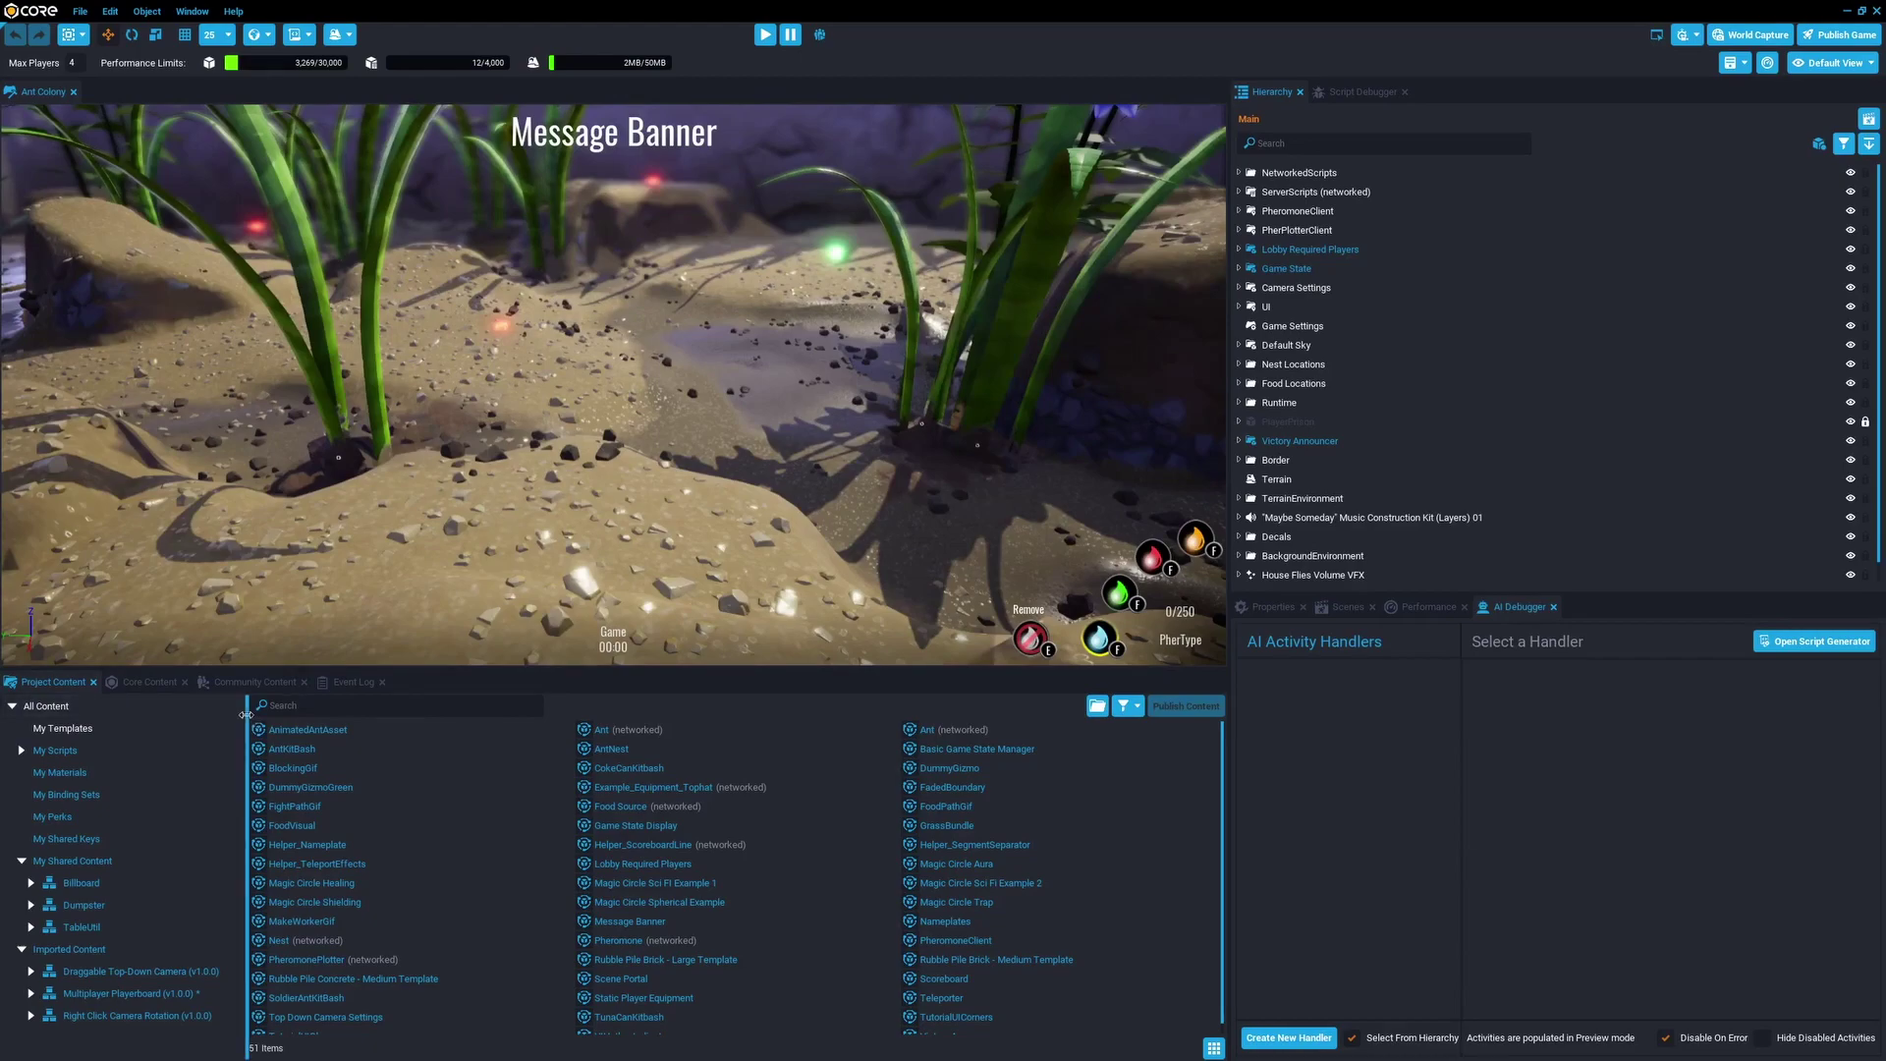
{"action": "left_click_drag", "start_coordinate": [248, 720], "coordinate": [228, 720]}
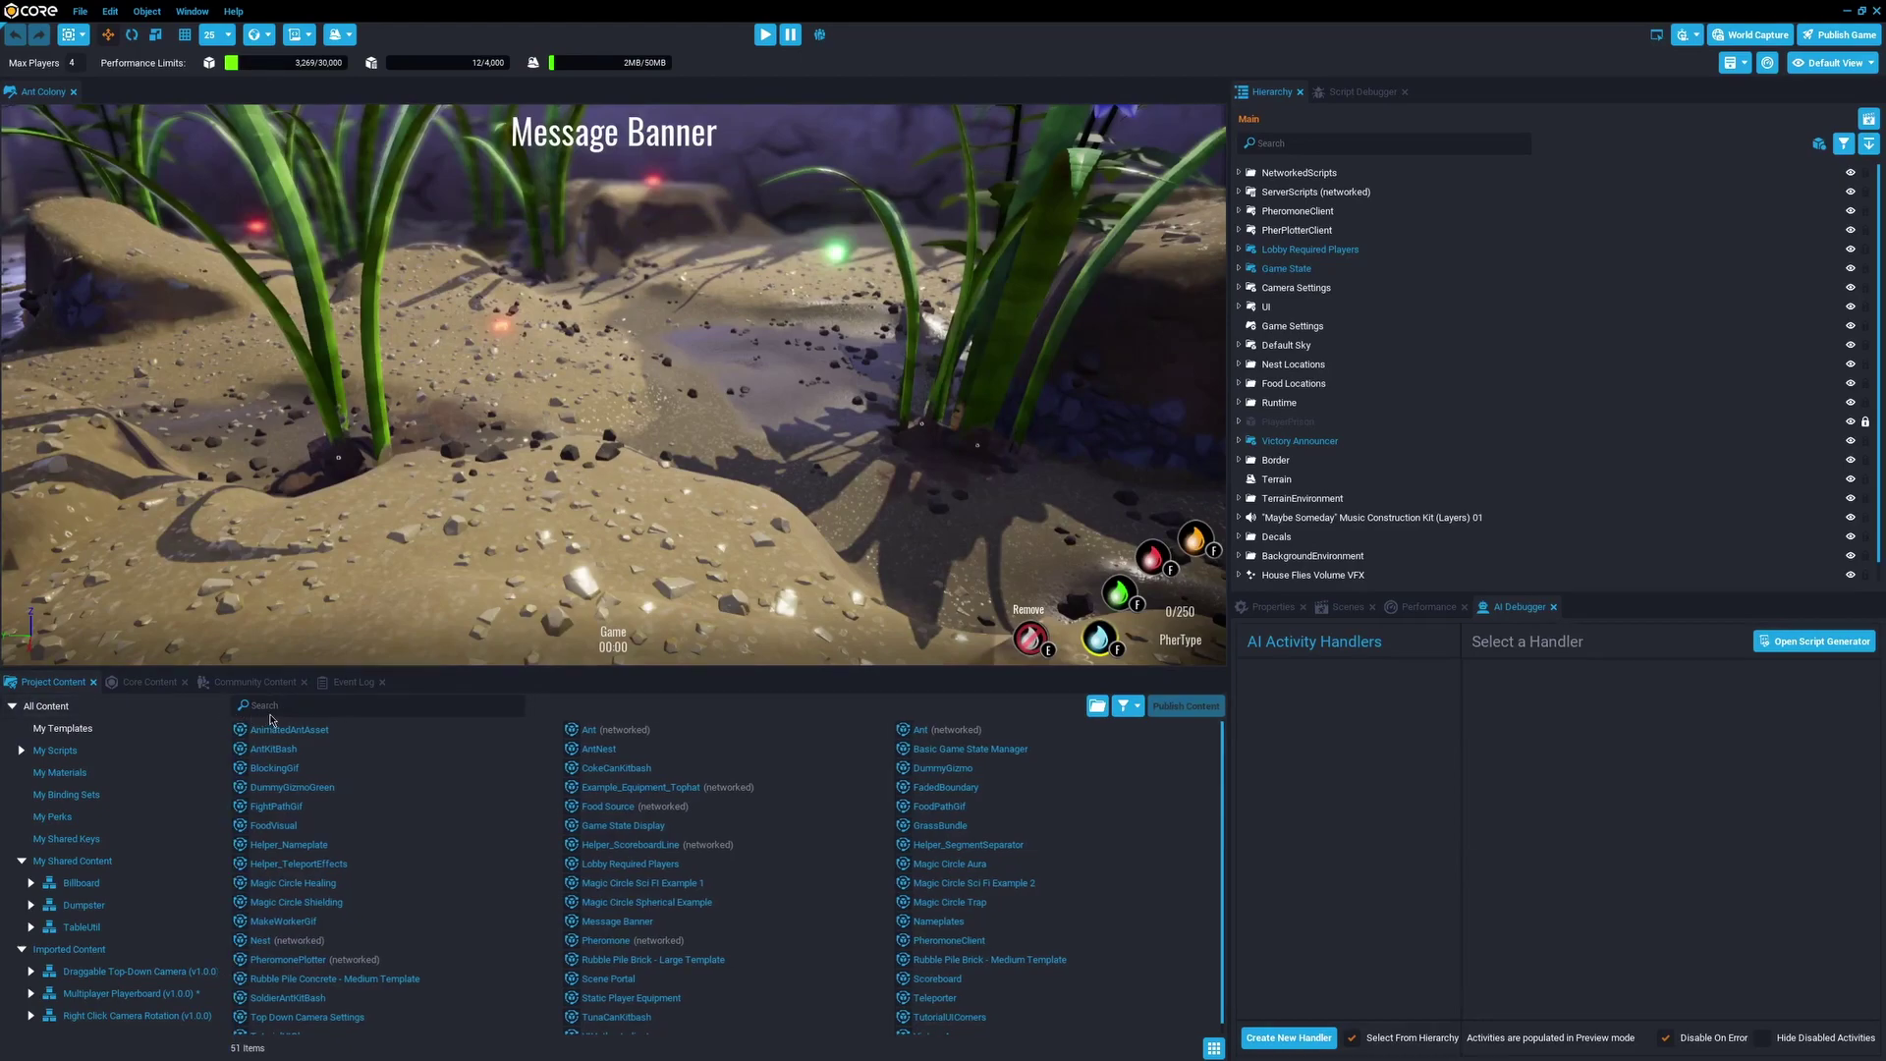
Search the Core Content library for "four" and point out the Four Wheeled Vehicle.
{"action": "left_click", "coordinate": [126, 680]}
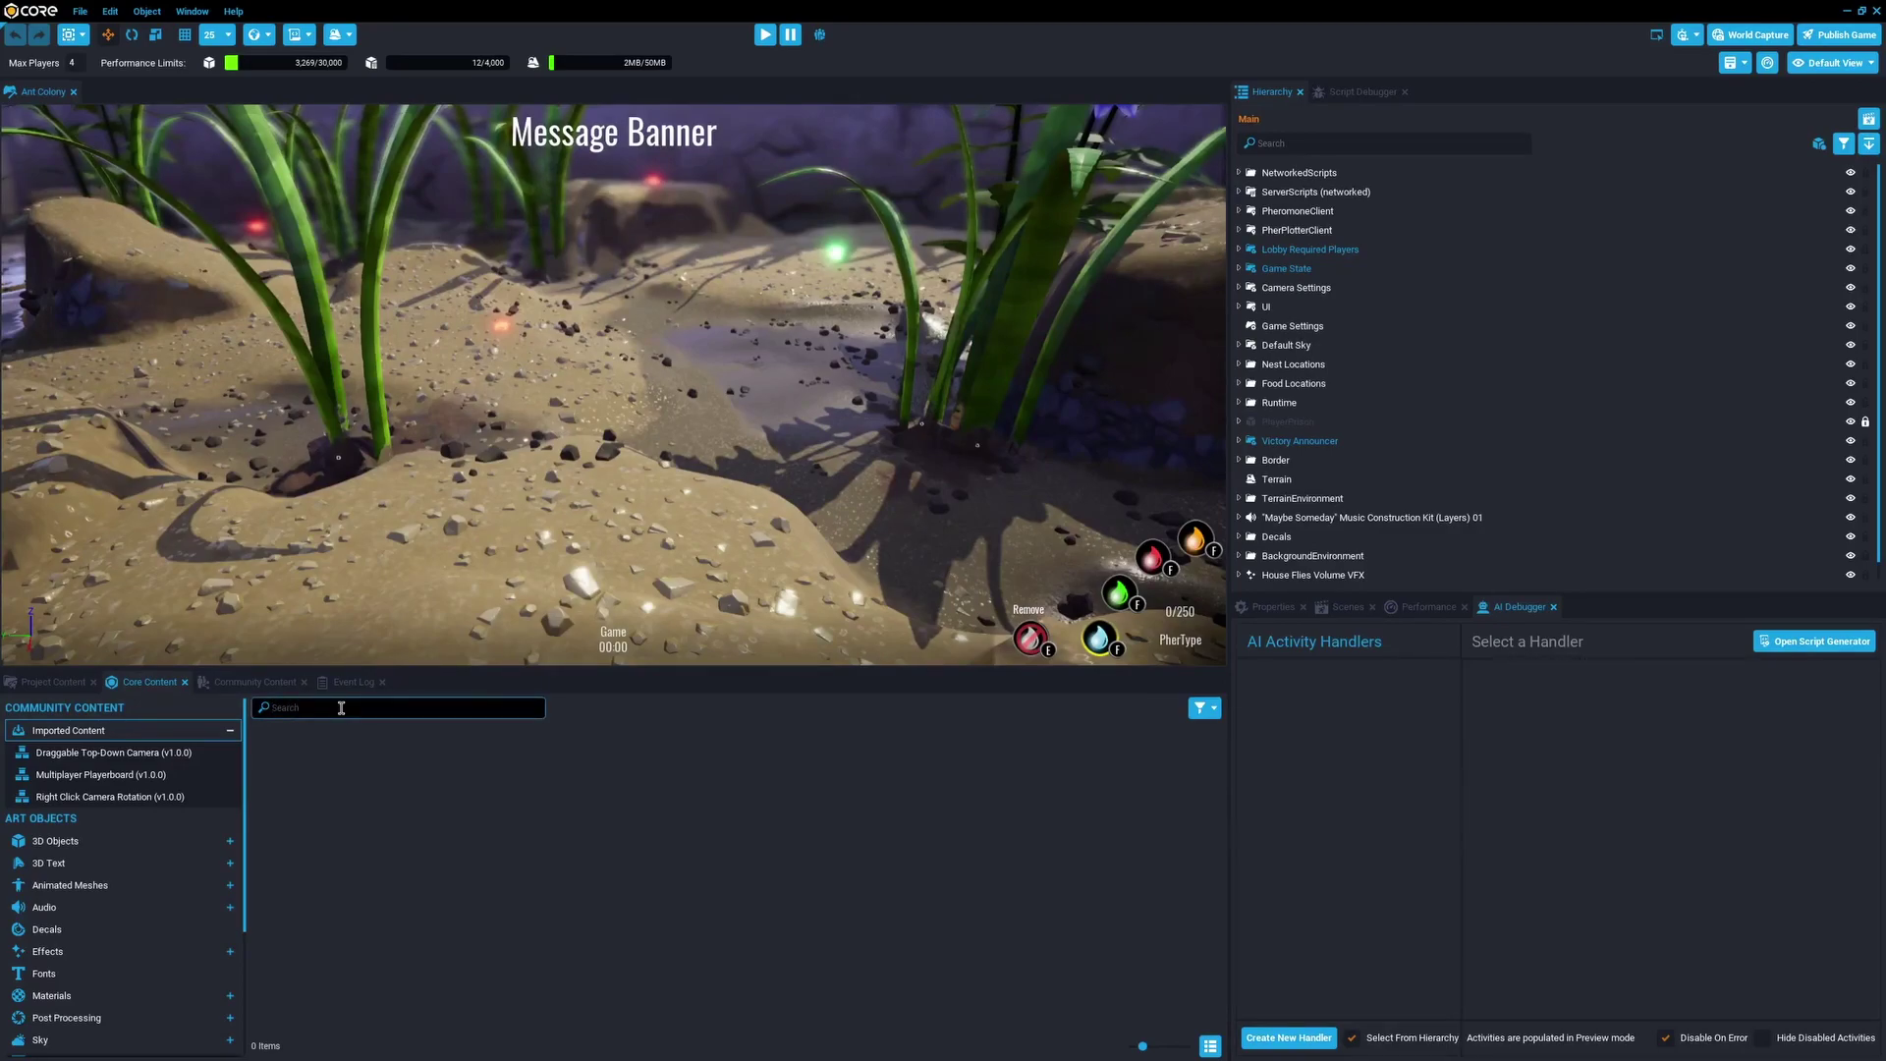
{"action": "type", "text": "four"}
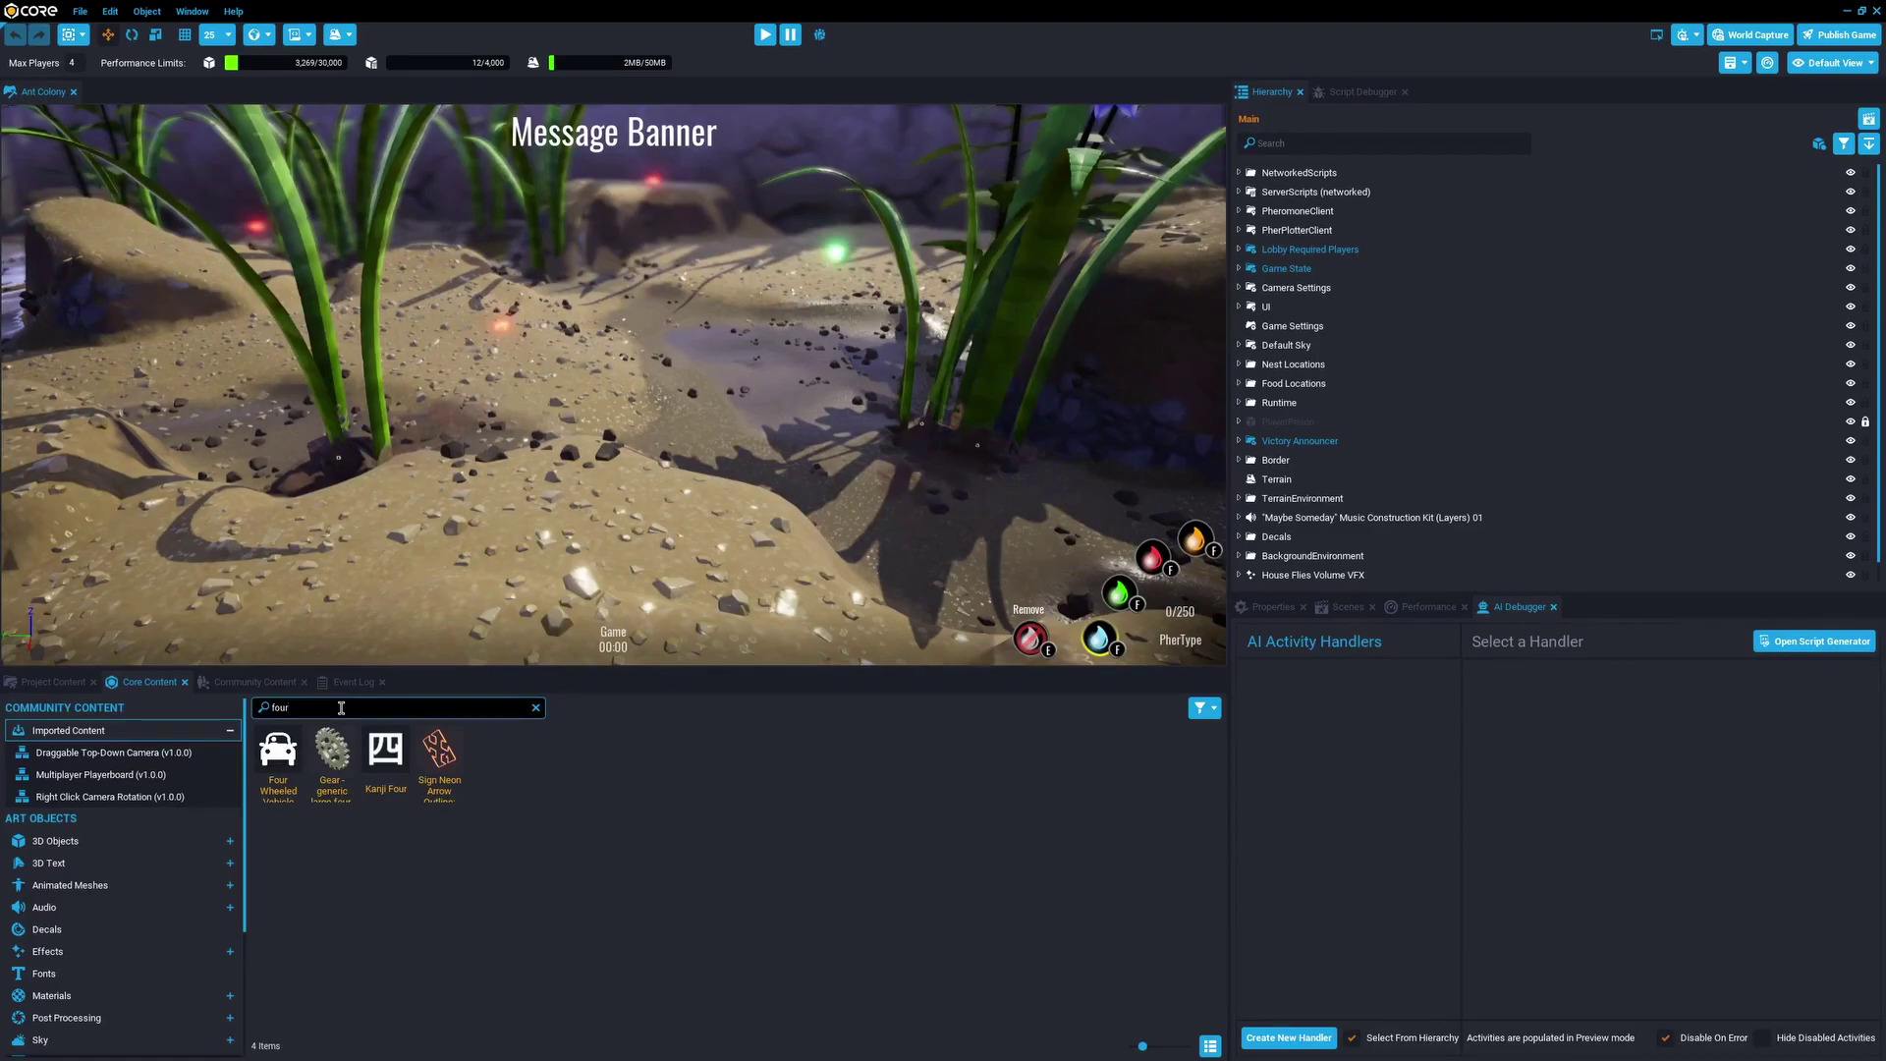
{"action": "left_click", "coordinate": [295, 771]}
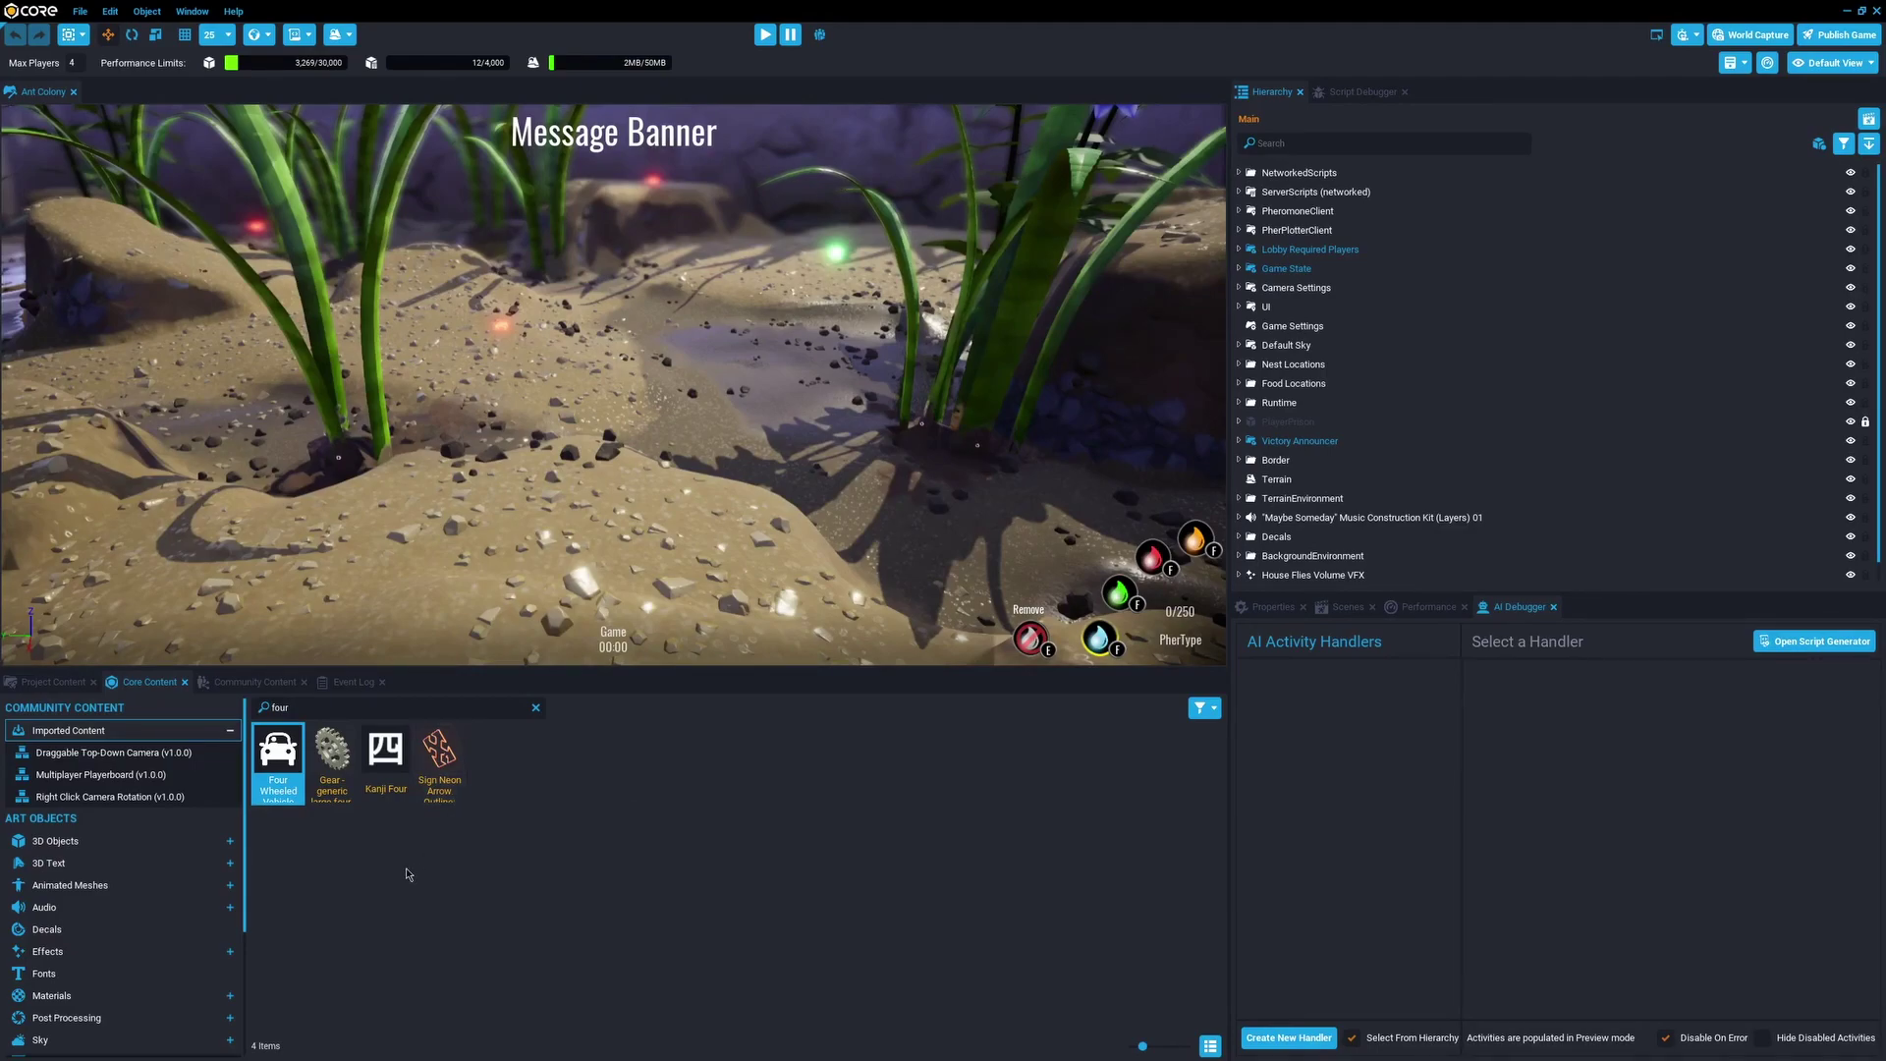
{"action": "left_click", "coordinate": [360, 882]}
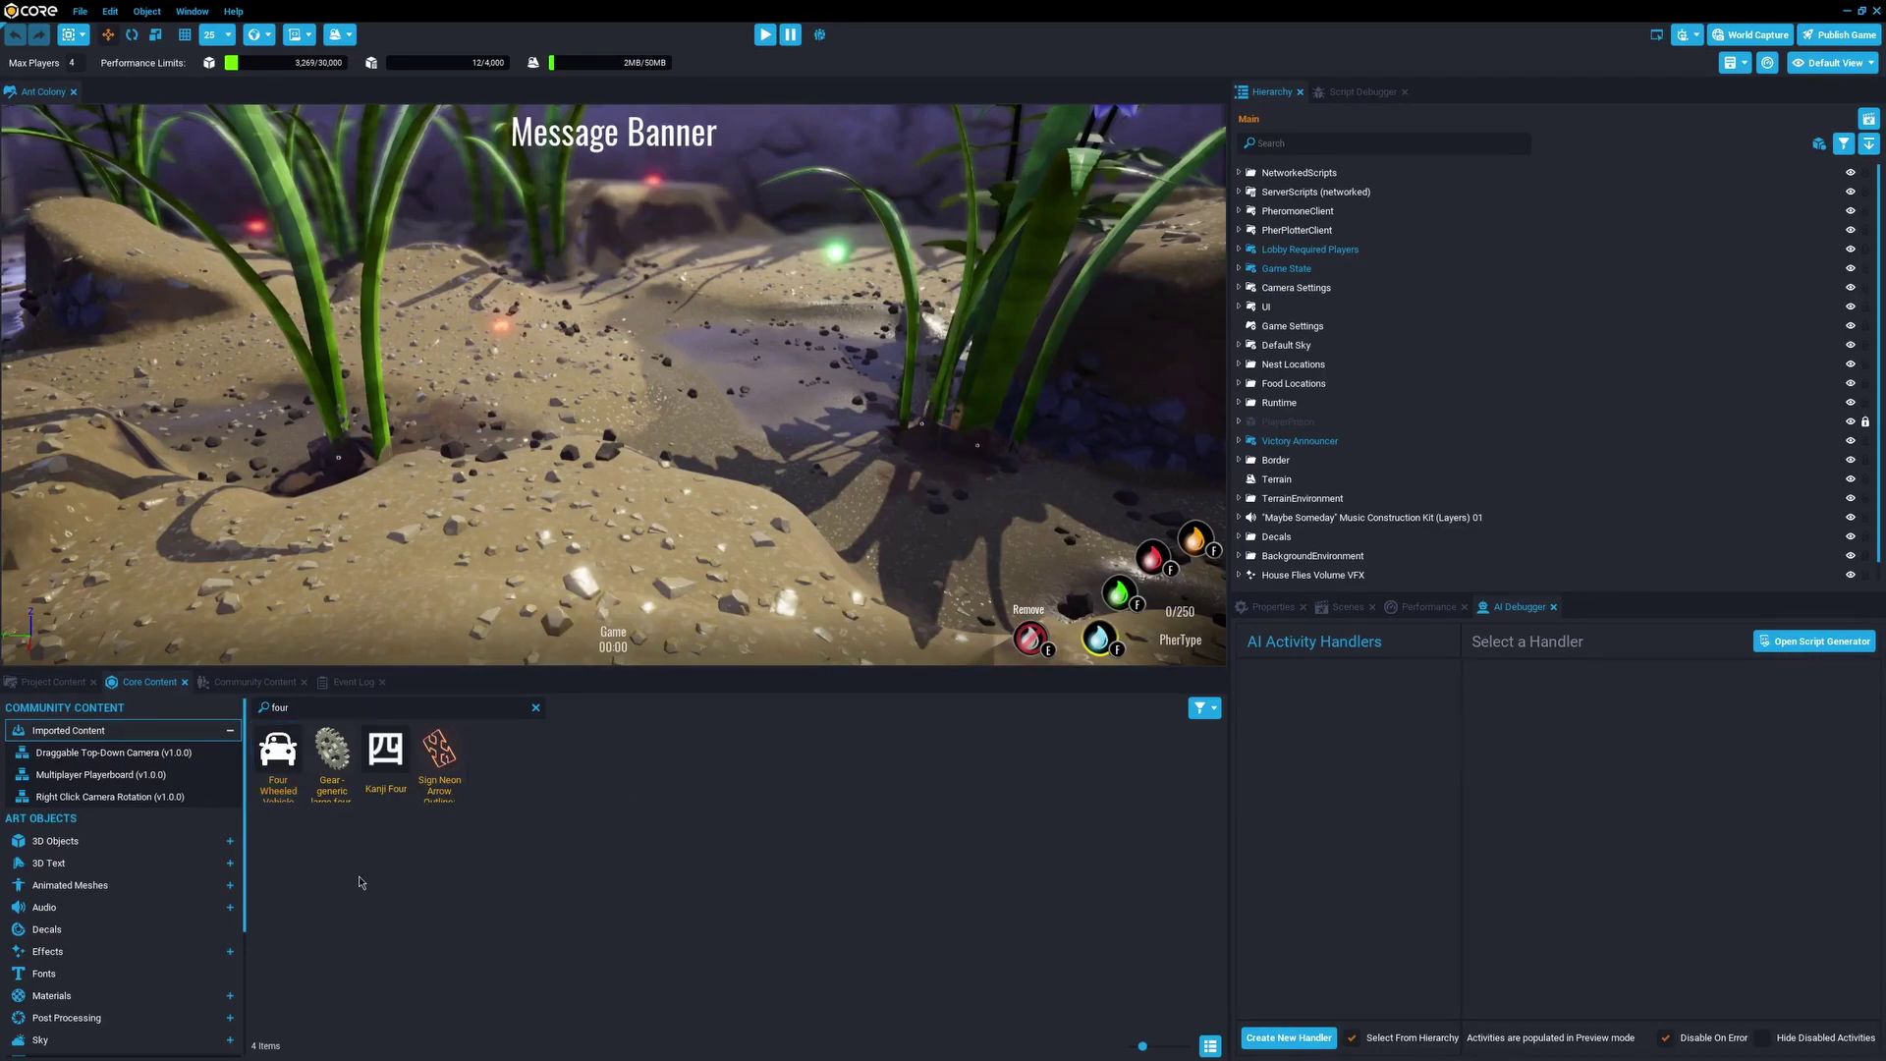
Look around the Ant Colony scene in the viewport and examine the opening of the soda can up close.
{"action": "right_click_drag", "start_coordinate": [646, 561], "coordinate": [804, 539]}
{"action": "key", "text": "e"}
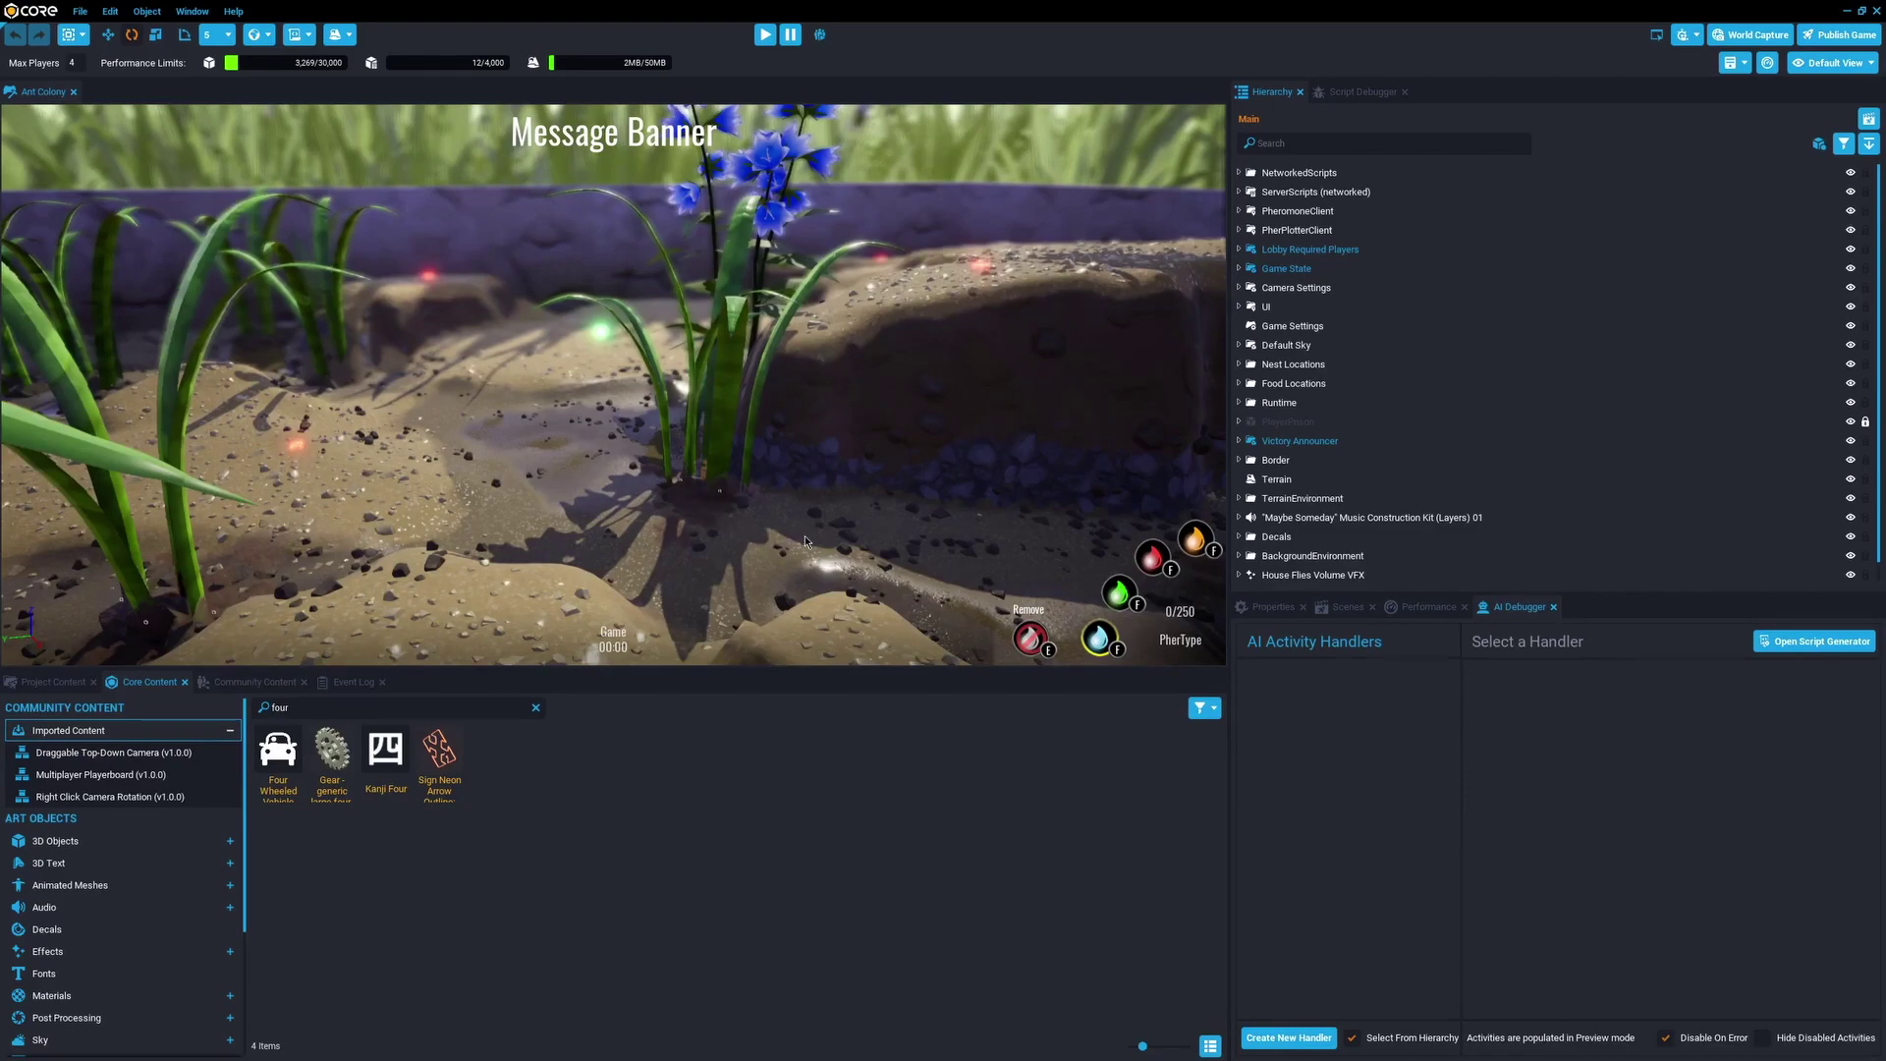
{"action": "right_click_drag", "start_coordinate": [816, 450], "coordinate": [1019, 448]}
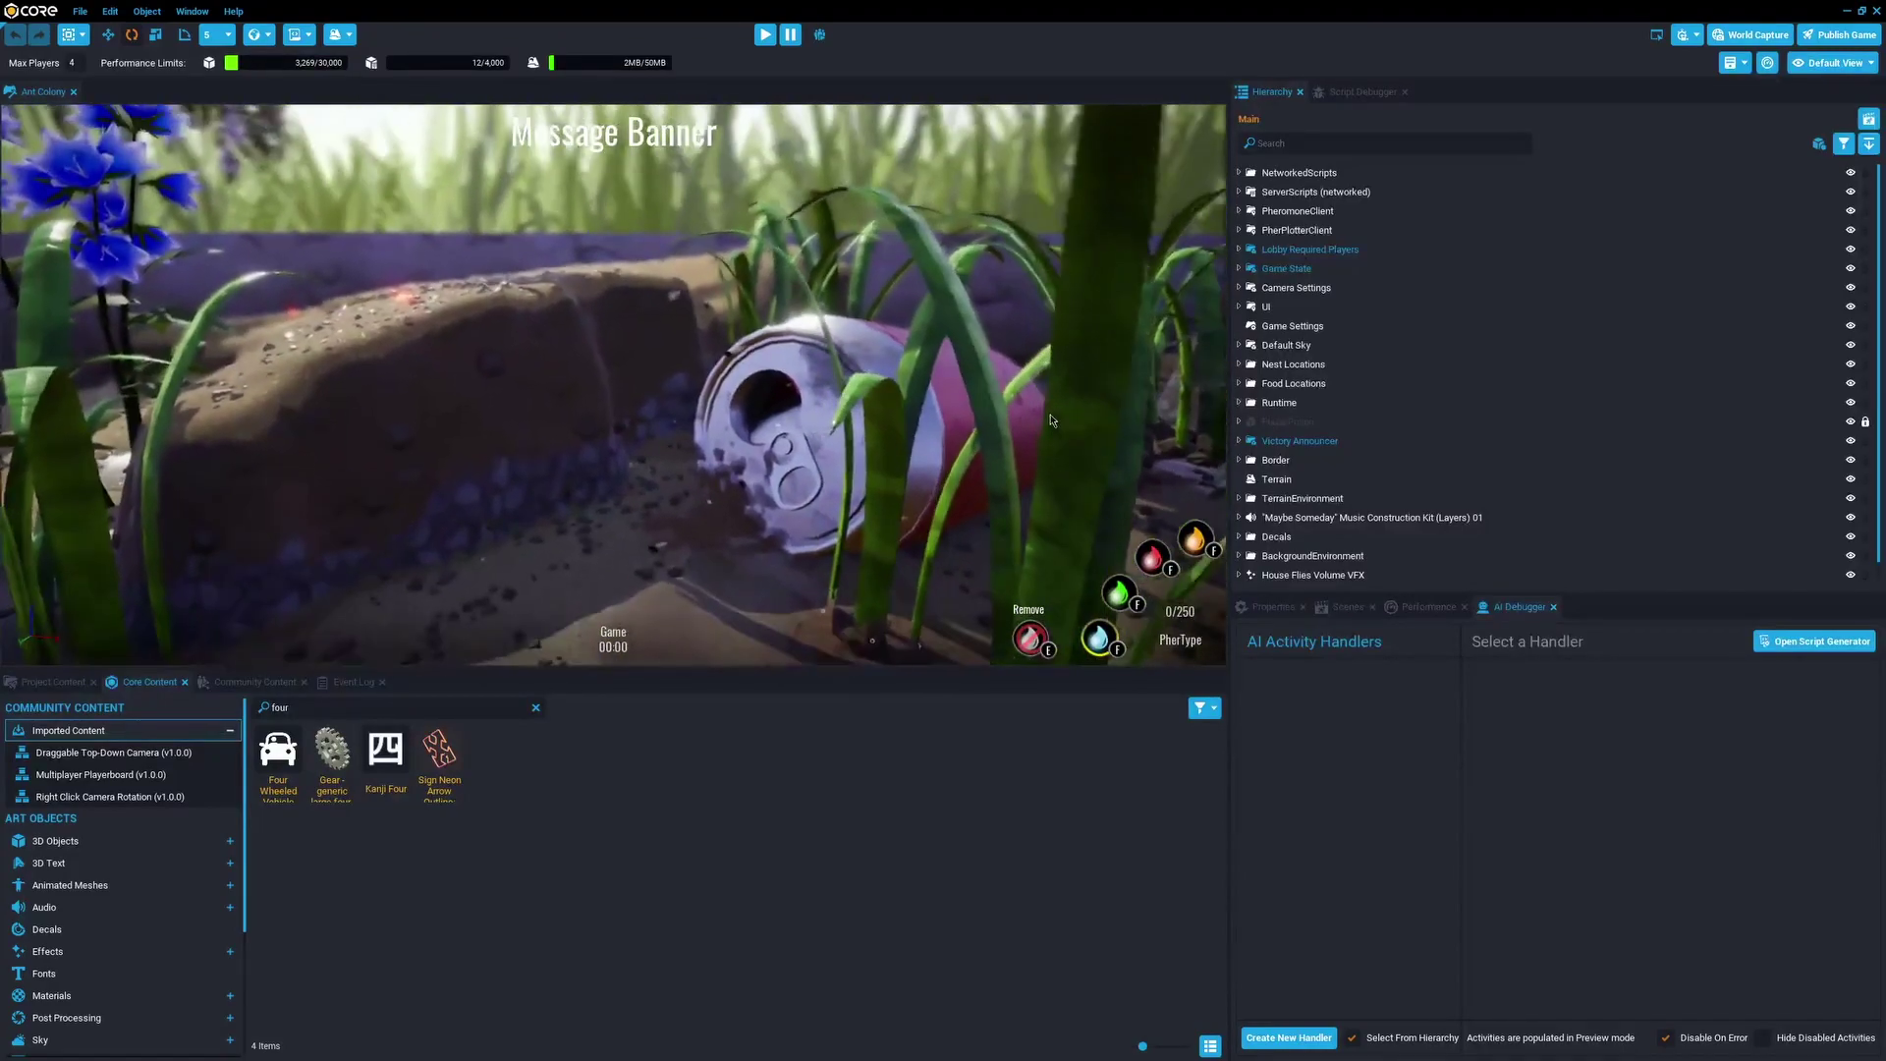
{"action": "key", "text": "w"}
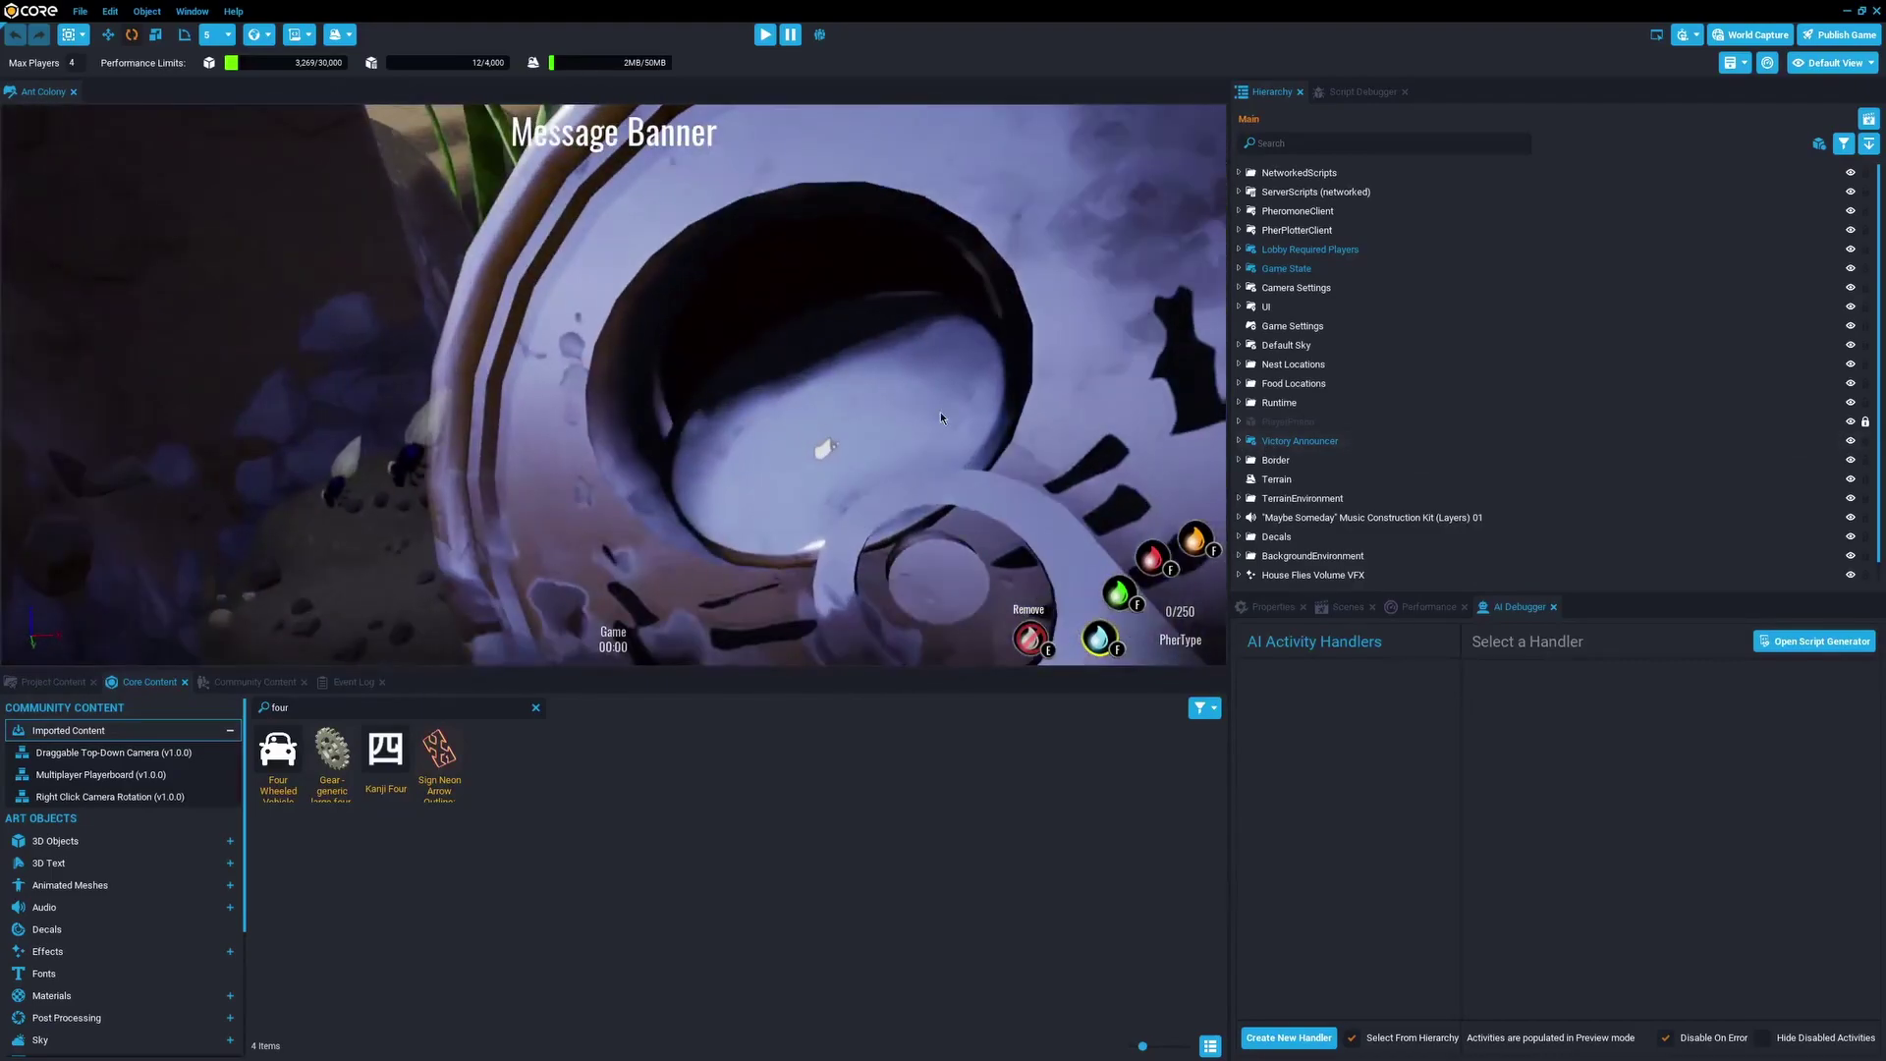
{"action": "key", "text": "s"}
{"action": "mouse_move", "coordinate": [940, 411]}
{"action": "right_mouse_down"}
{"action": "mouse_move", "coordinate": [993, 392]}
{"action": "mouse_move", "coordinate": [957, 441]}
{"action": "right_mouse_up"}
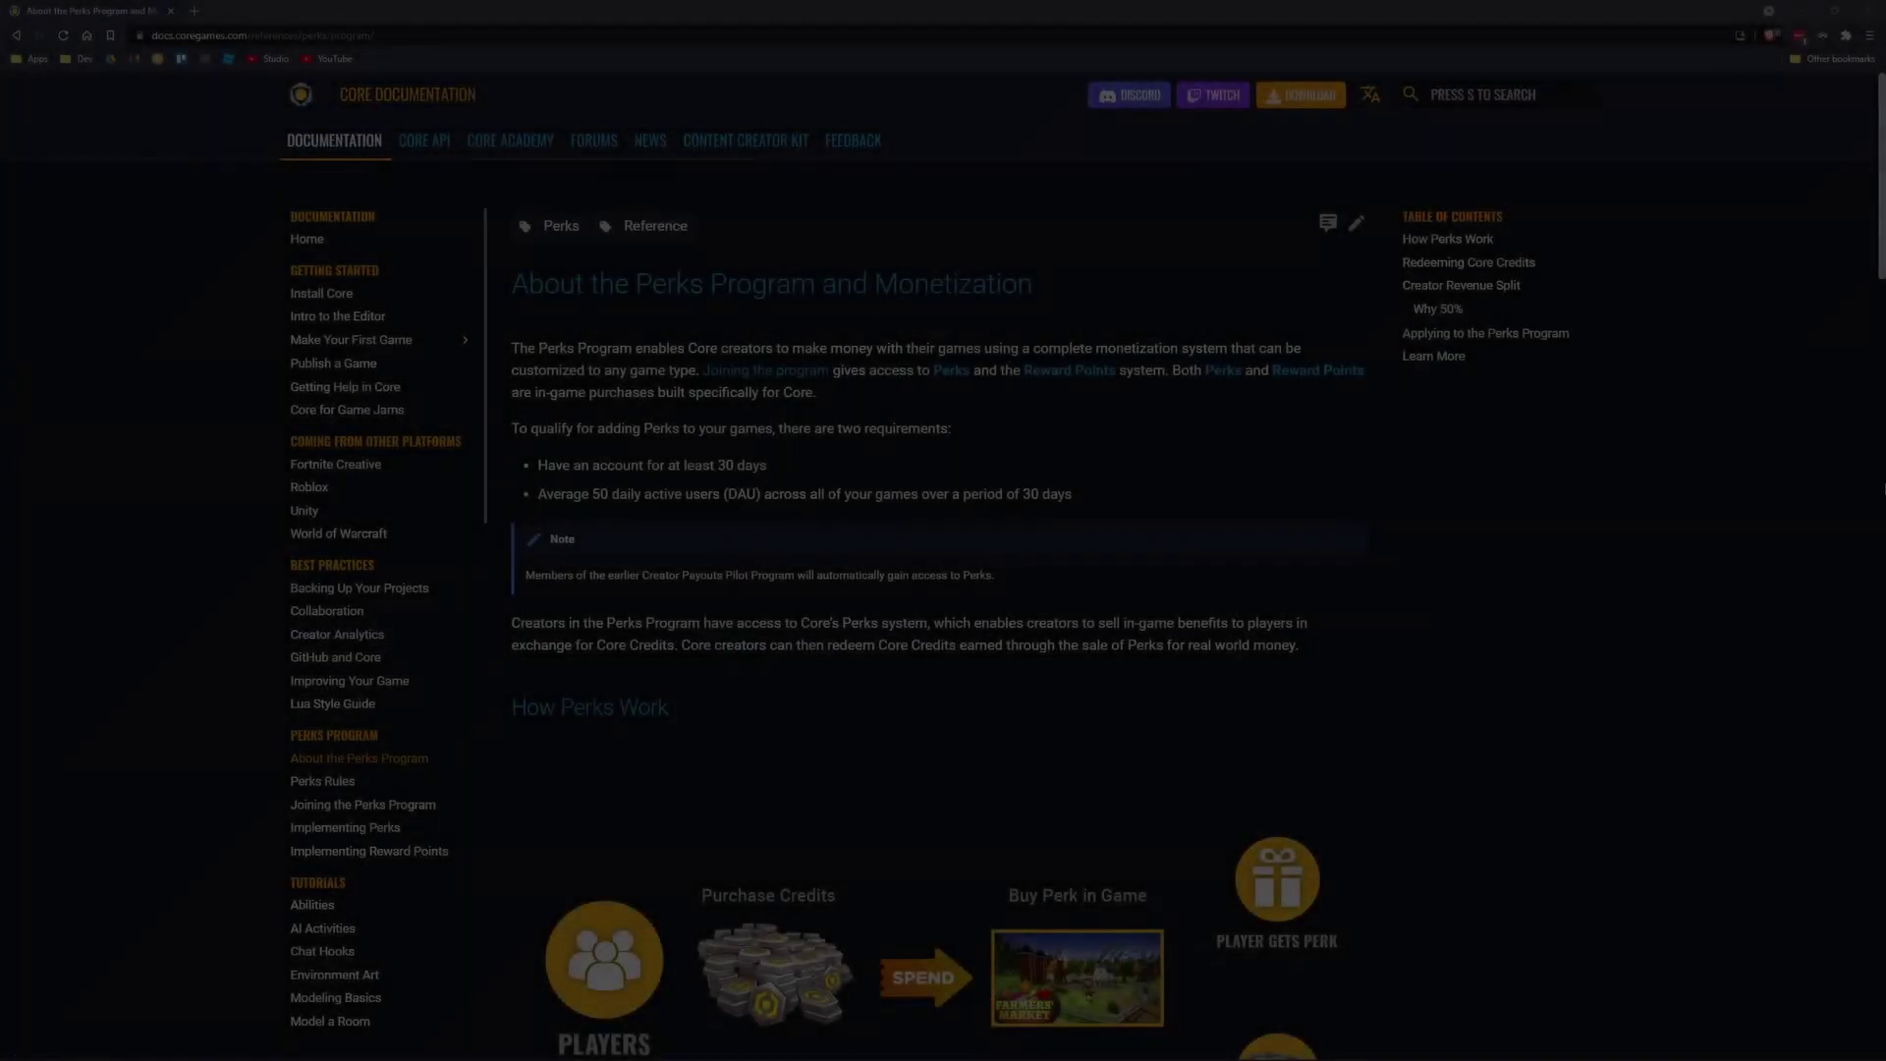
Read through the About the Perks Program and Monetization page, from the qualifying requirements to the Creator Revenue Split section.
{"action": "middle_click", "coordinate": [1850, 476]}
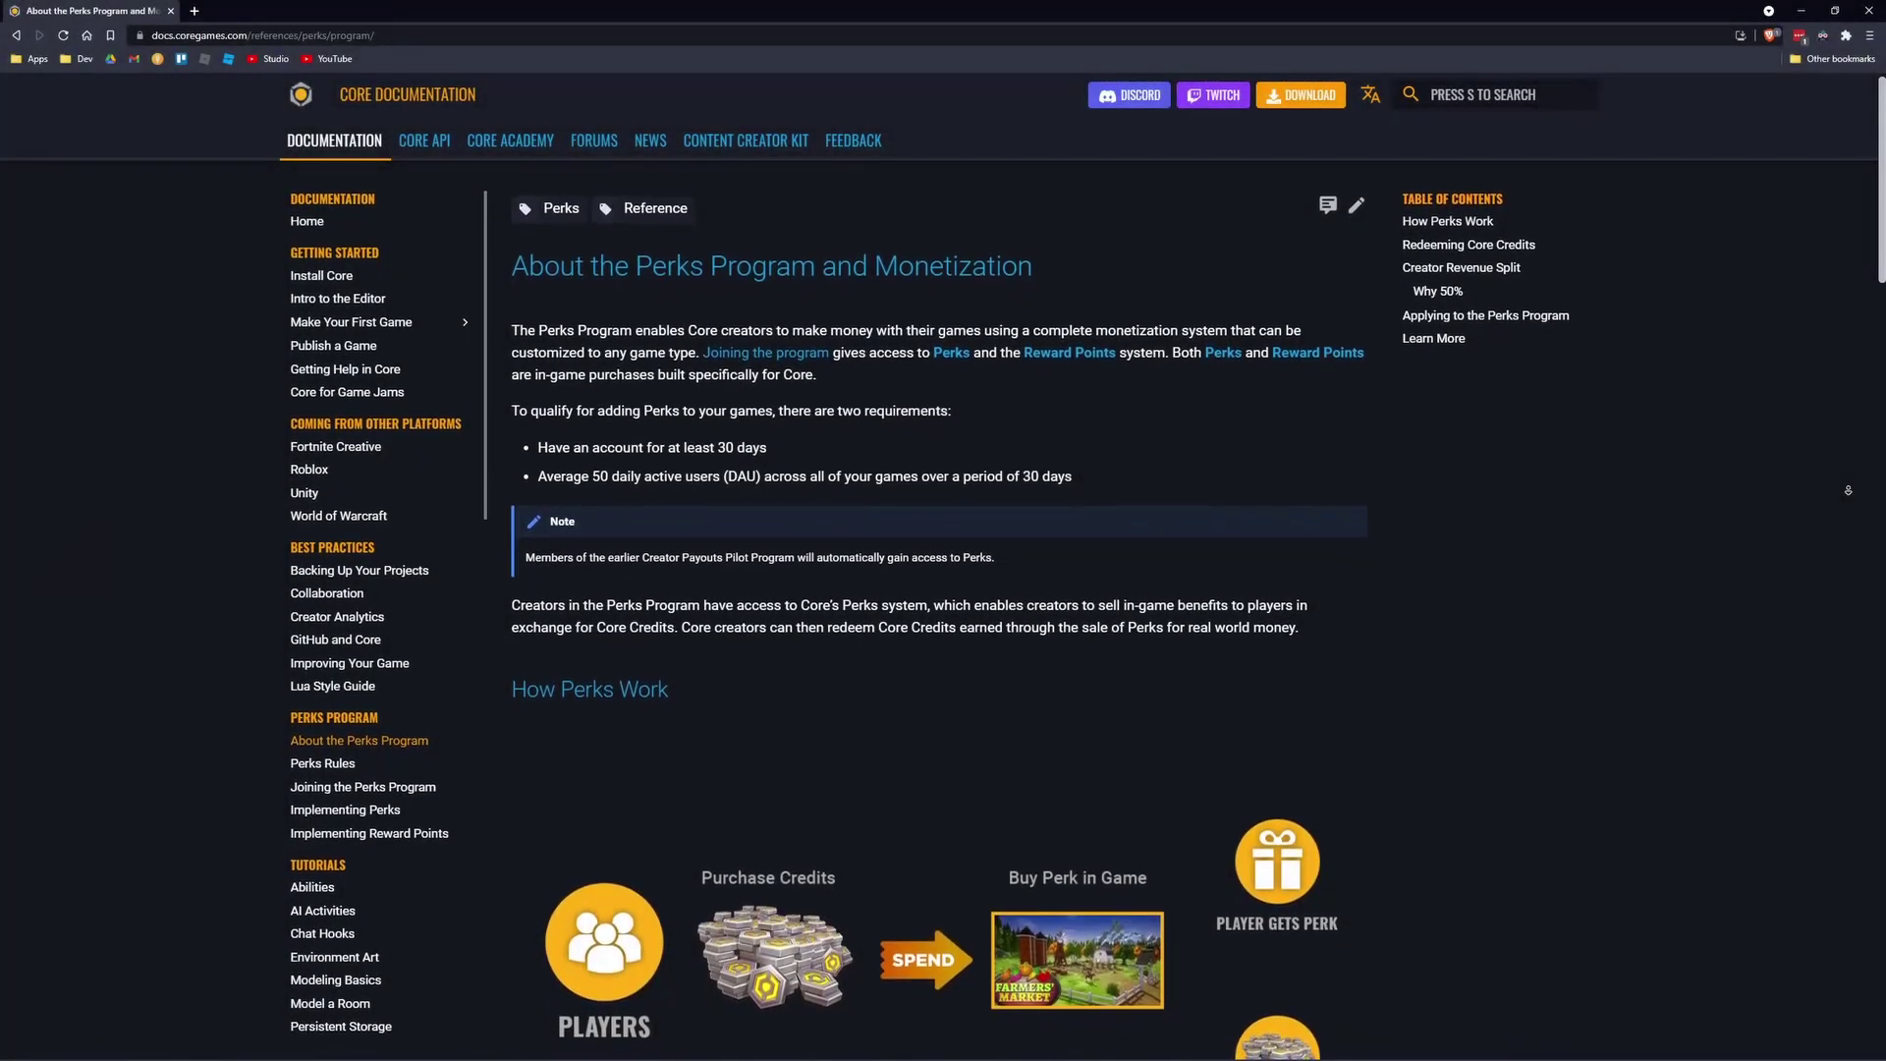
{"action": "scroll", "coordinate": [1847, 489], "scroll_direction": "down", "scroll_amount": 1}
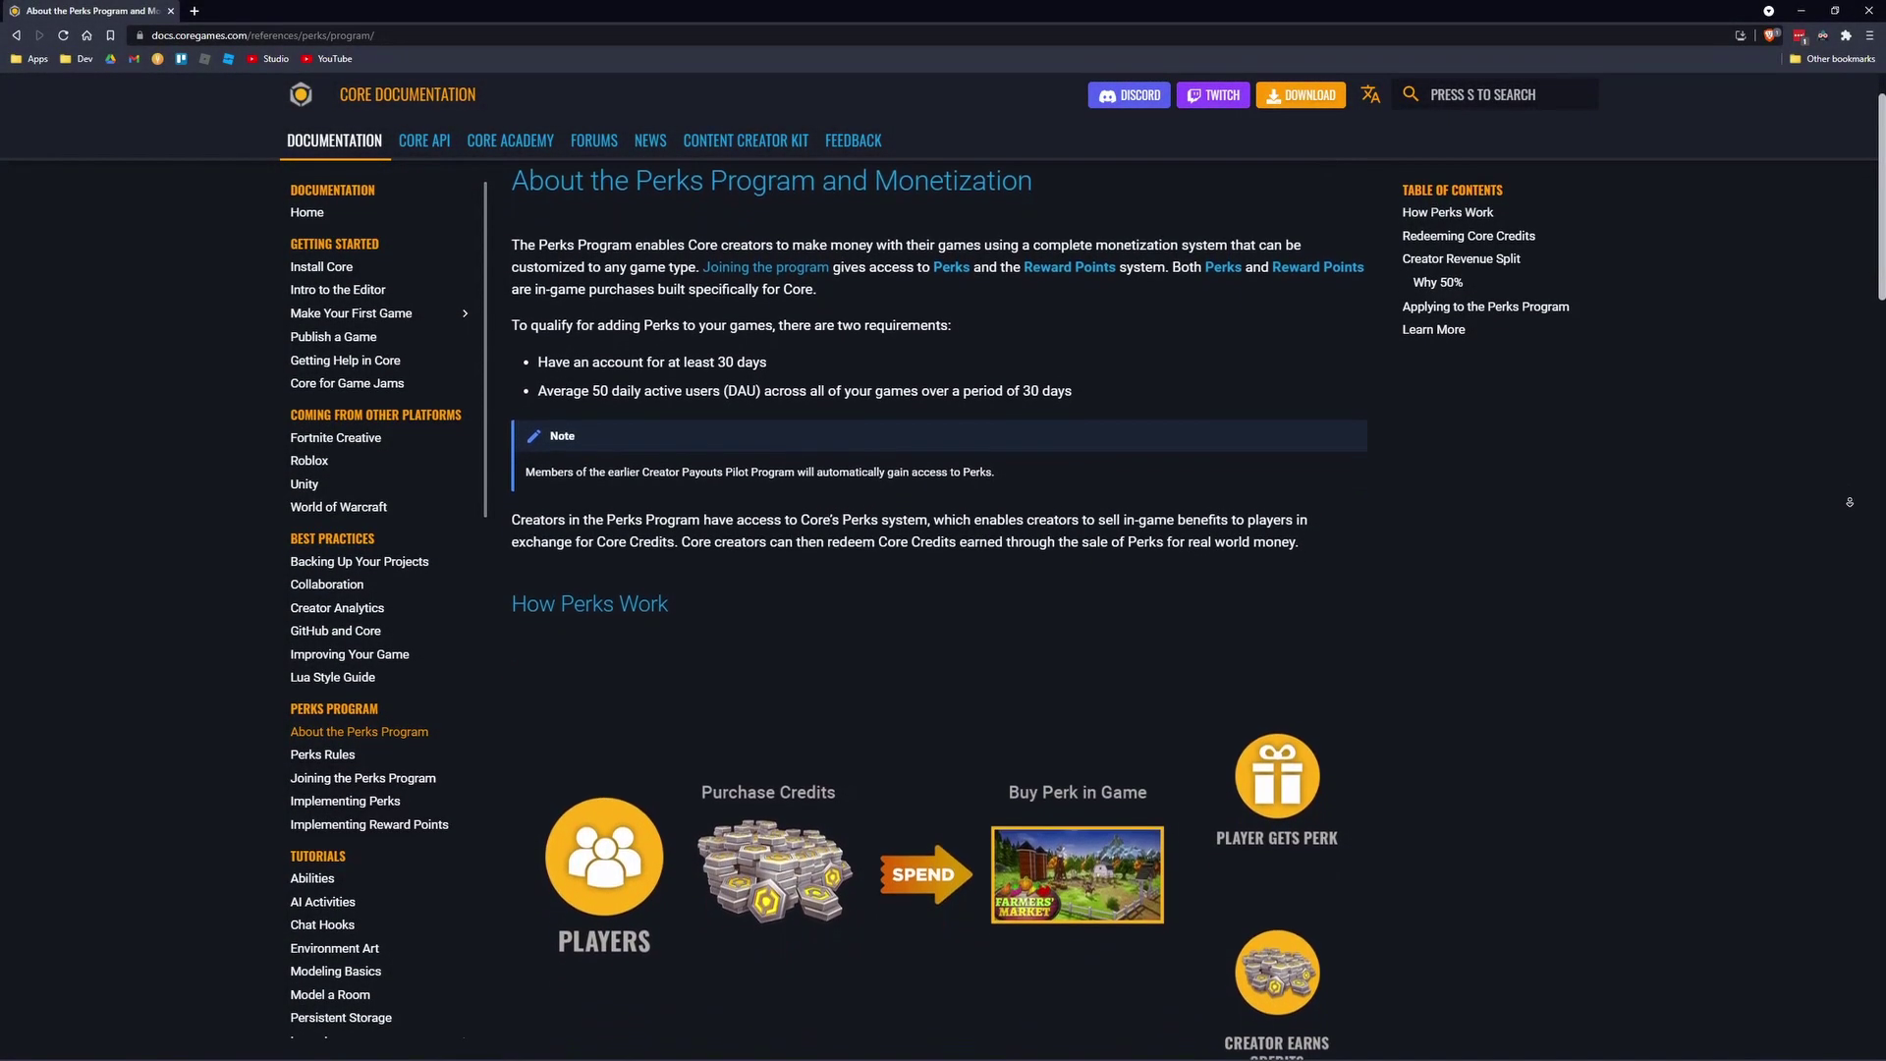
{"action": "scroll", "coordinate": [1849, 502], "scroll_direction": "down", "scroll_amount": 2}
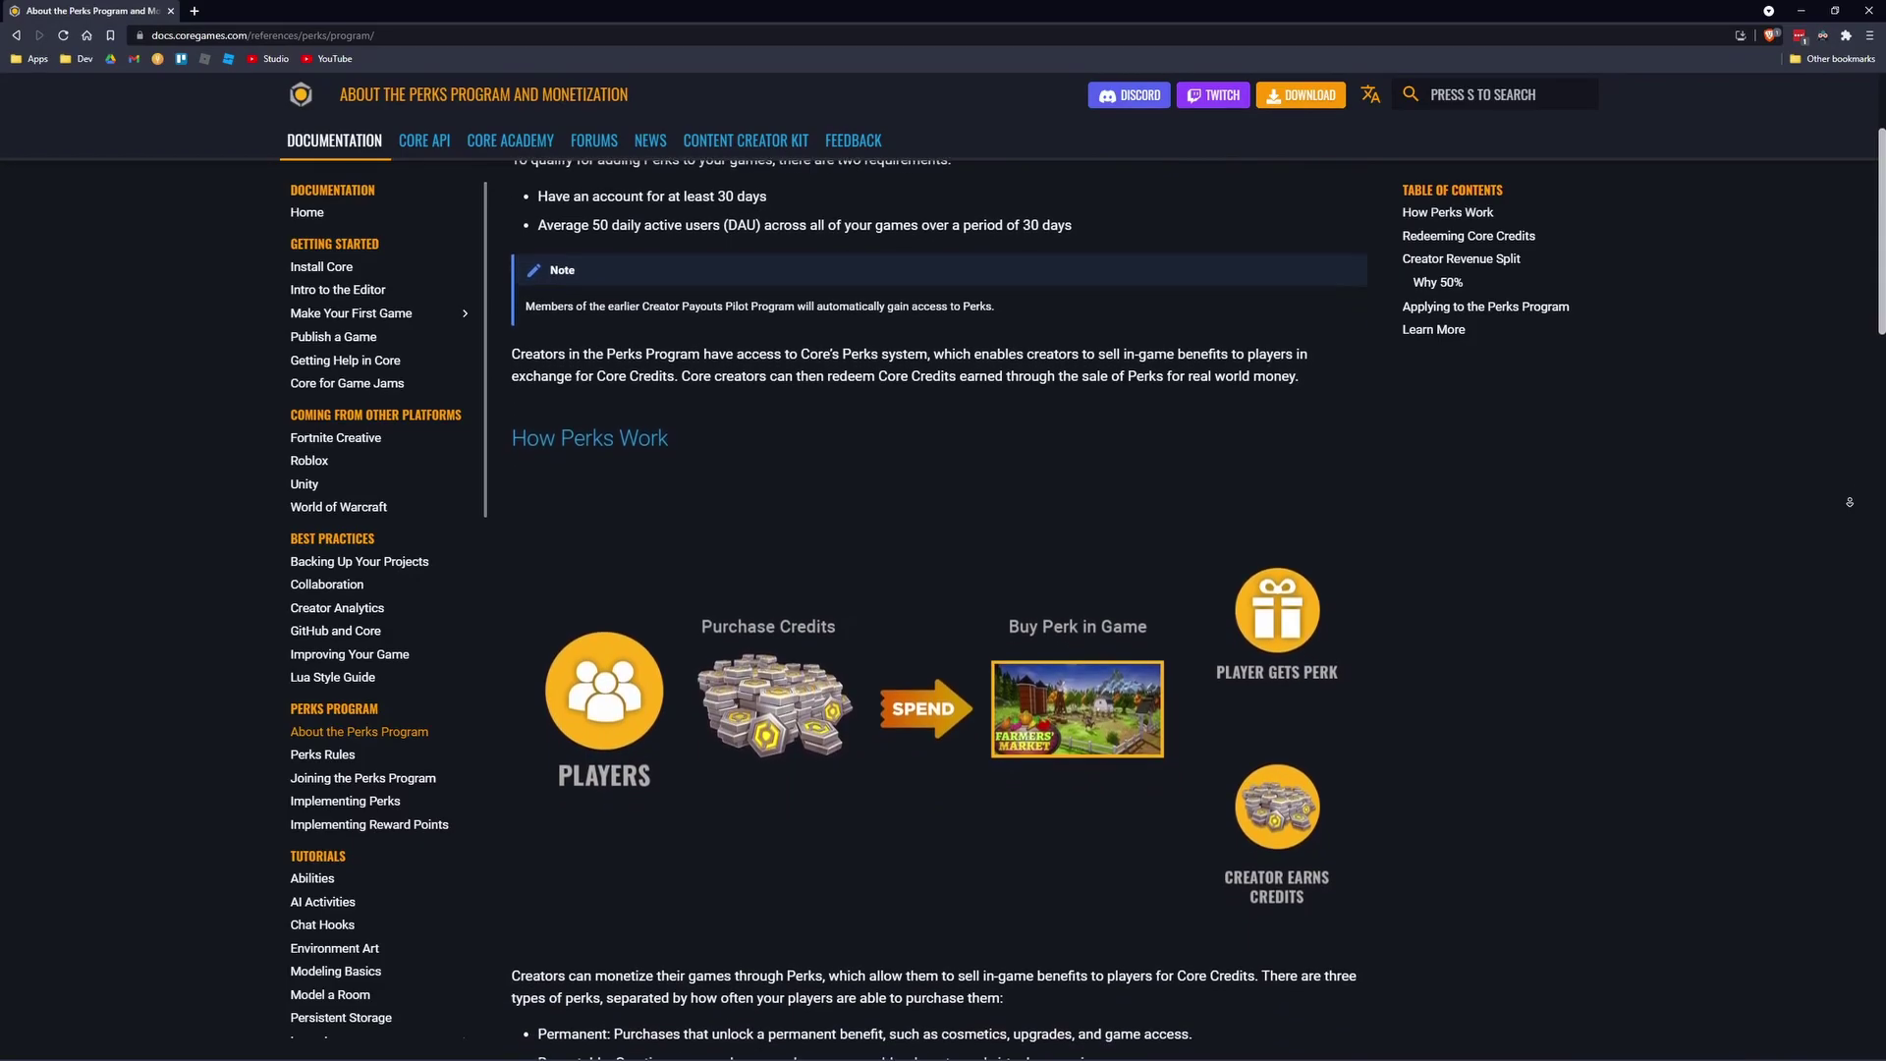
{"action": "scroll", "coordinate": [1849, 502], "scroll_direction": "down", "scroll_amount": 2}
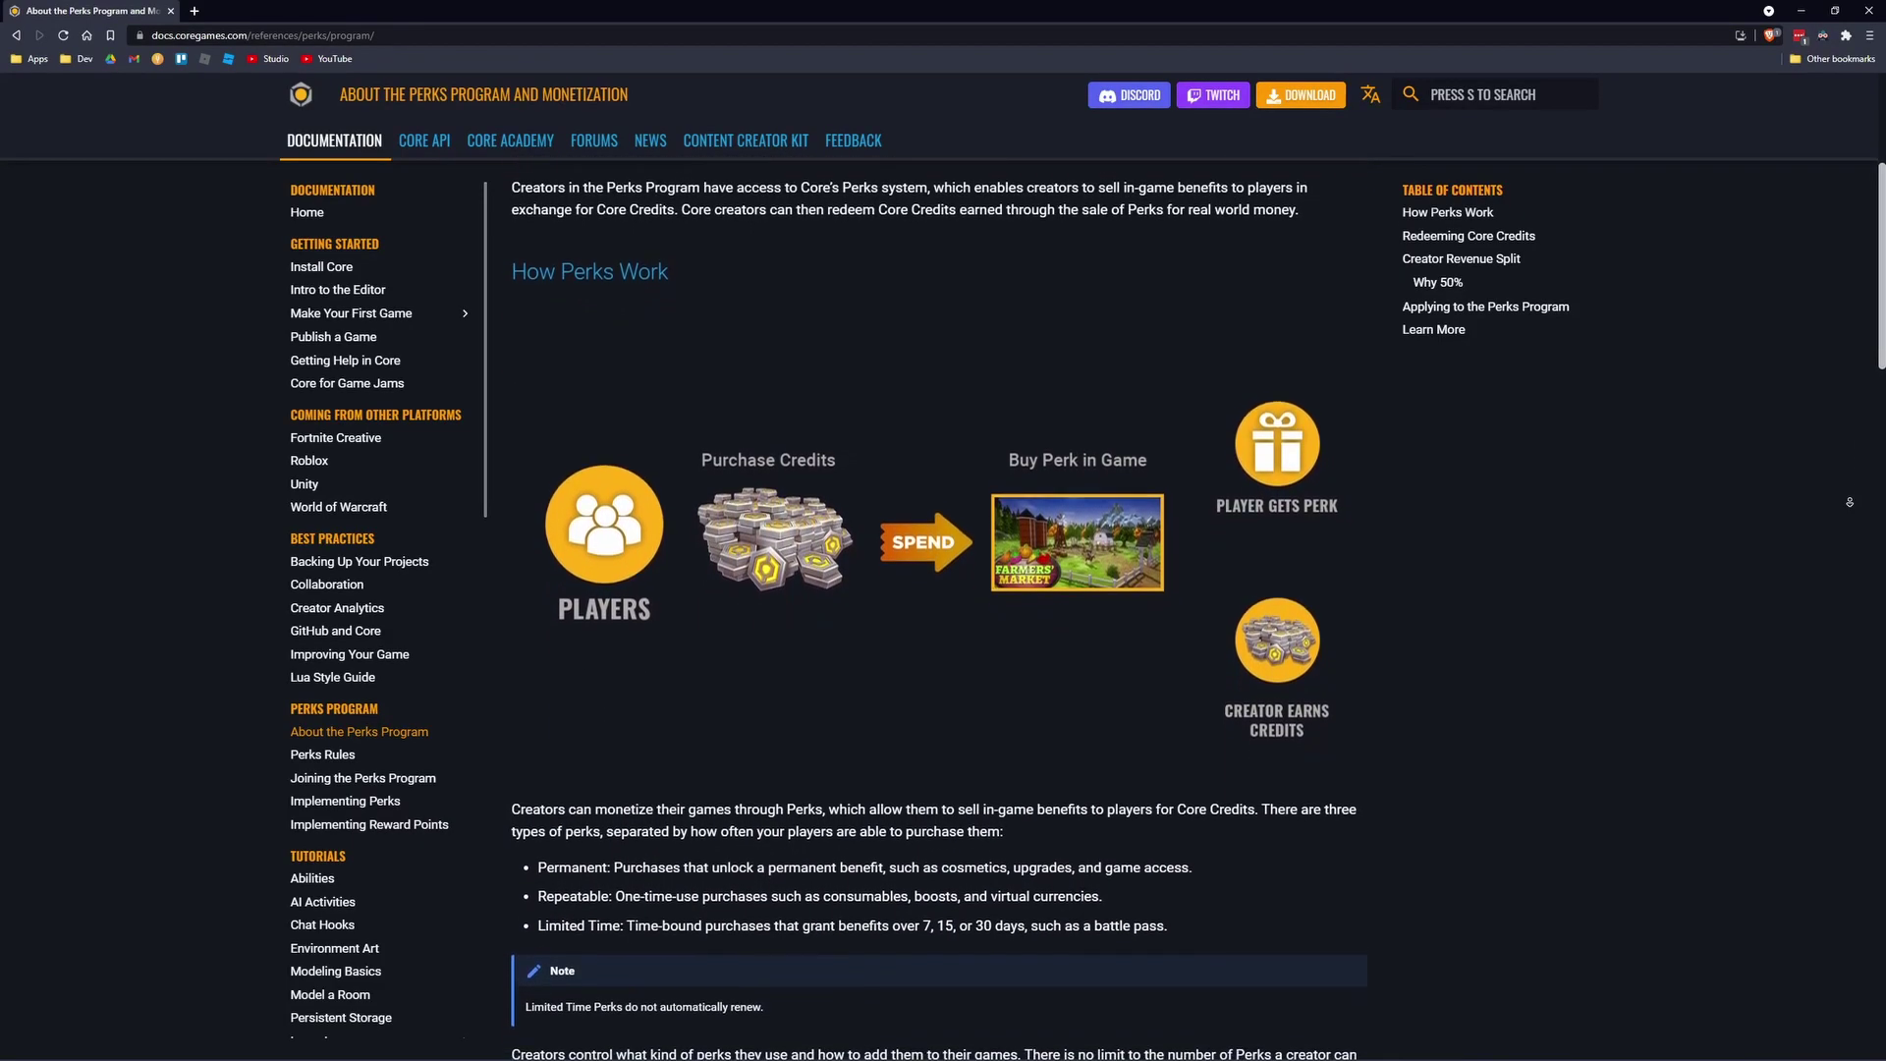
{"action": "scroll", "coordinate": [1850, 501], "scroll_direction": "down", "scroll_amount": 2}
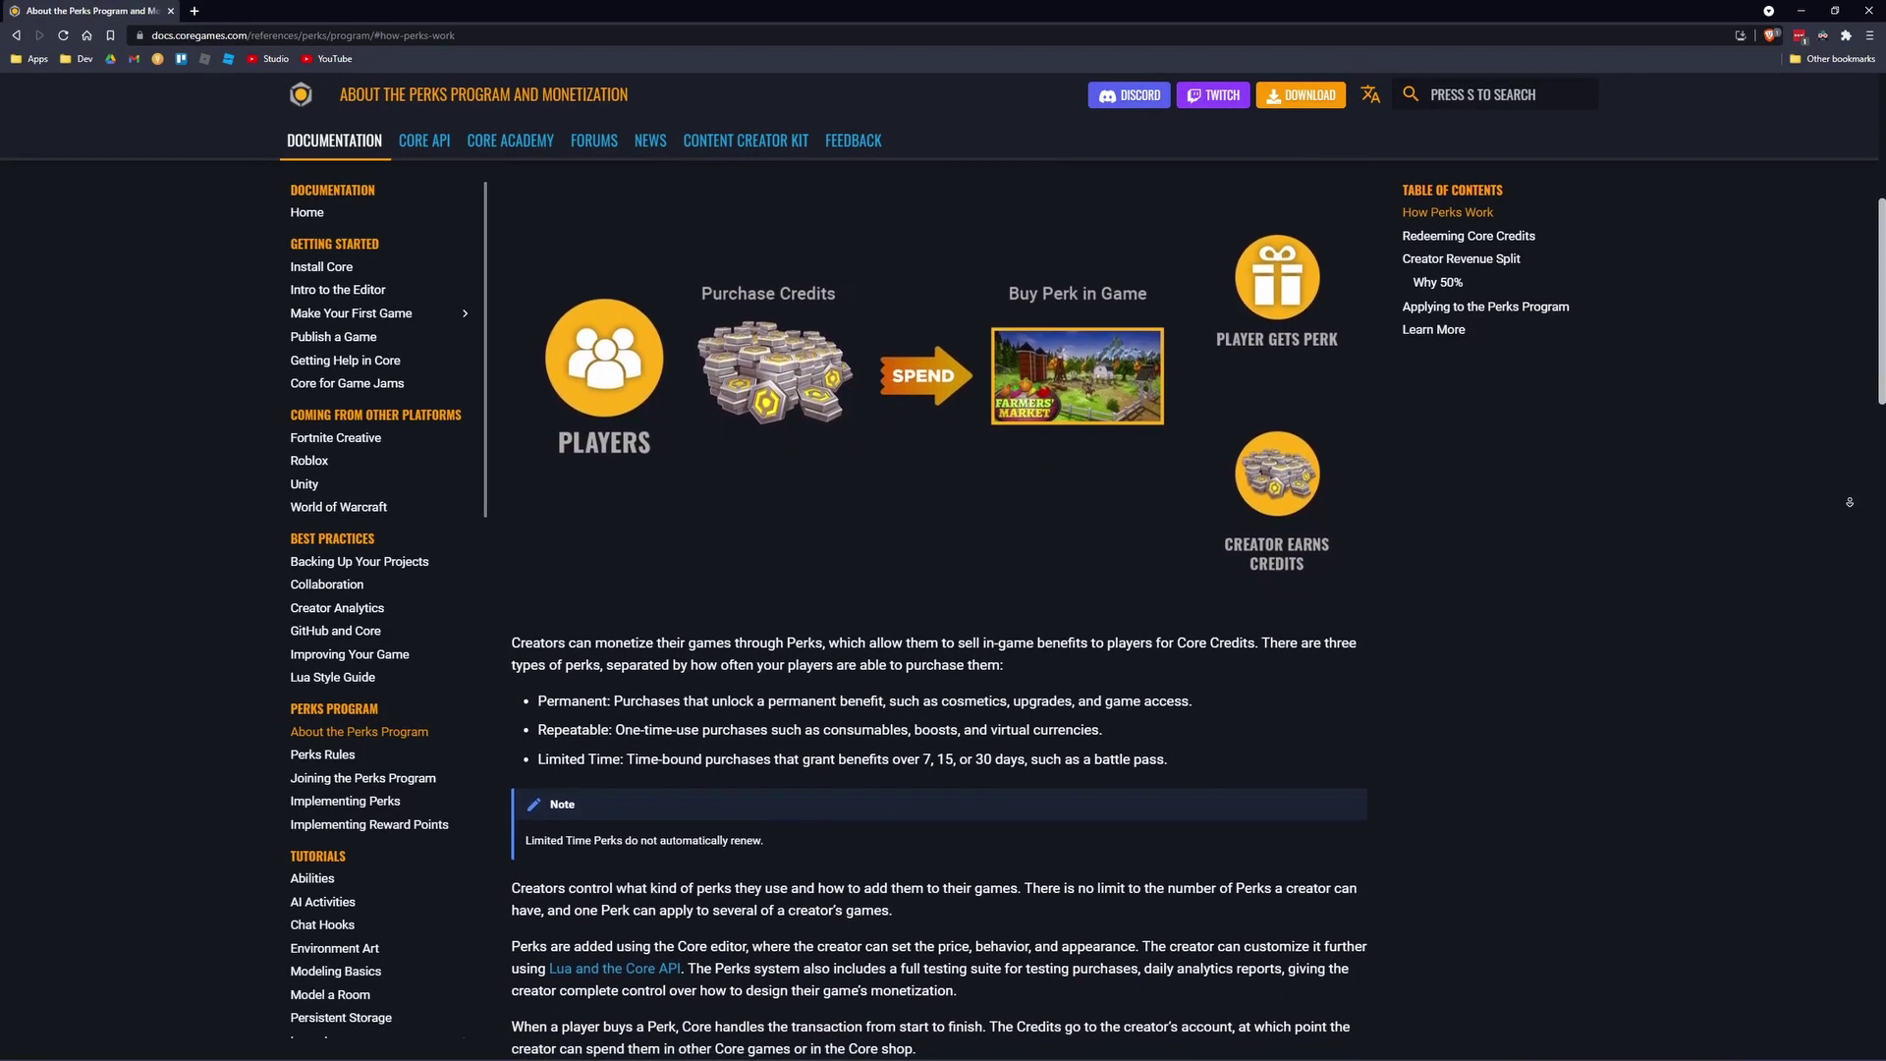
{"action": "scroll", "coordinate": [1850, 502], "scroll_direction": "down", "scroll_amount": 2}
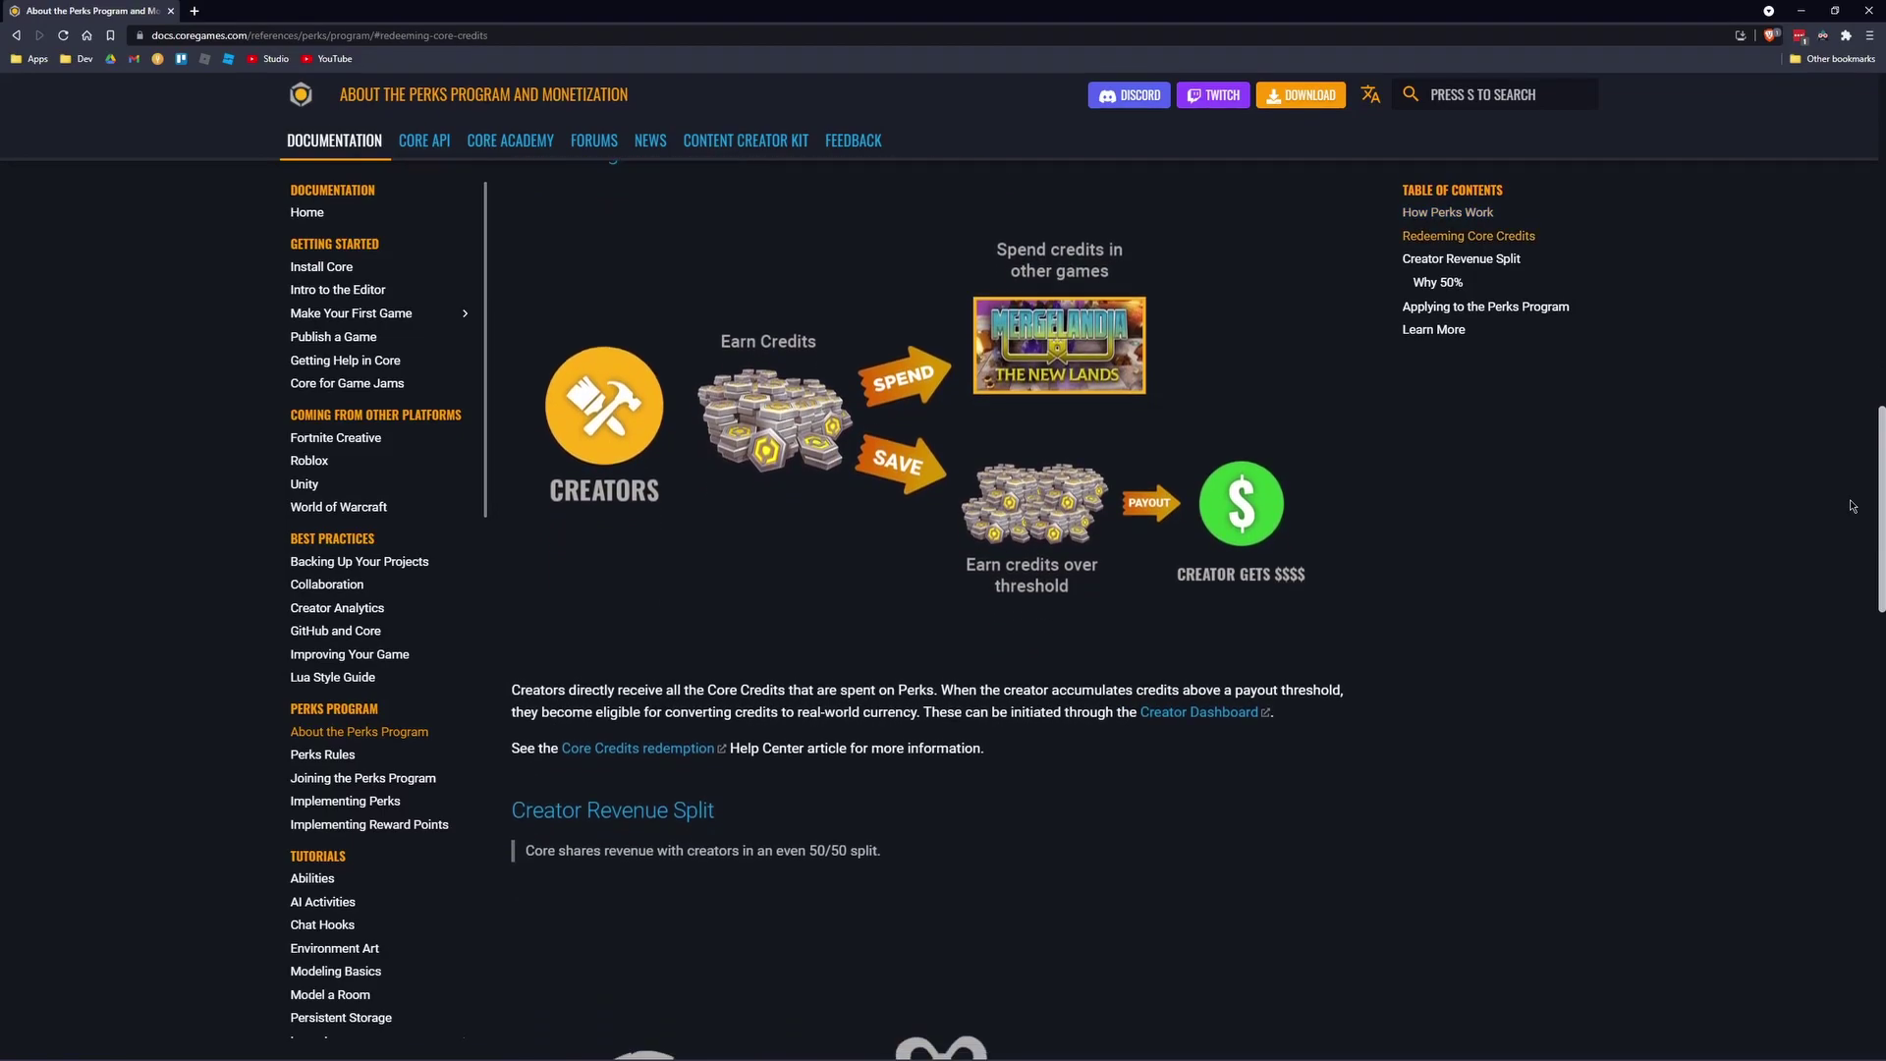
{"action": "scroll", "coordinate": [1852, 506], "scroll_direction": "down", "scroll_amount": 1}
{"action": "scroll", "coordinate": [1853, 506], "scroll_direction": "down", "scroll_amount": 2}
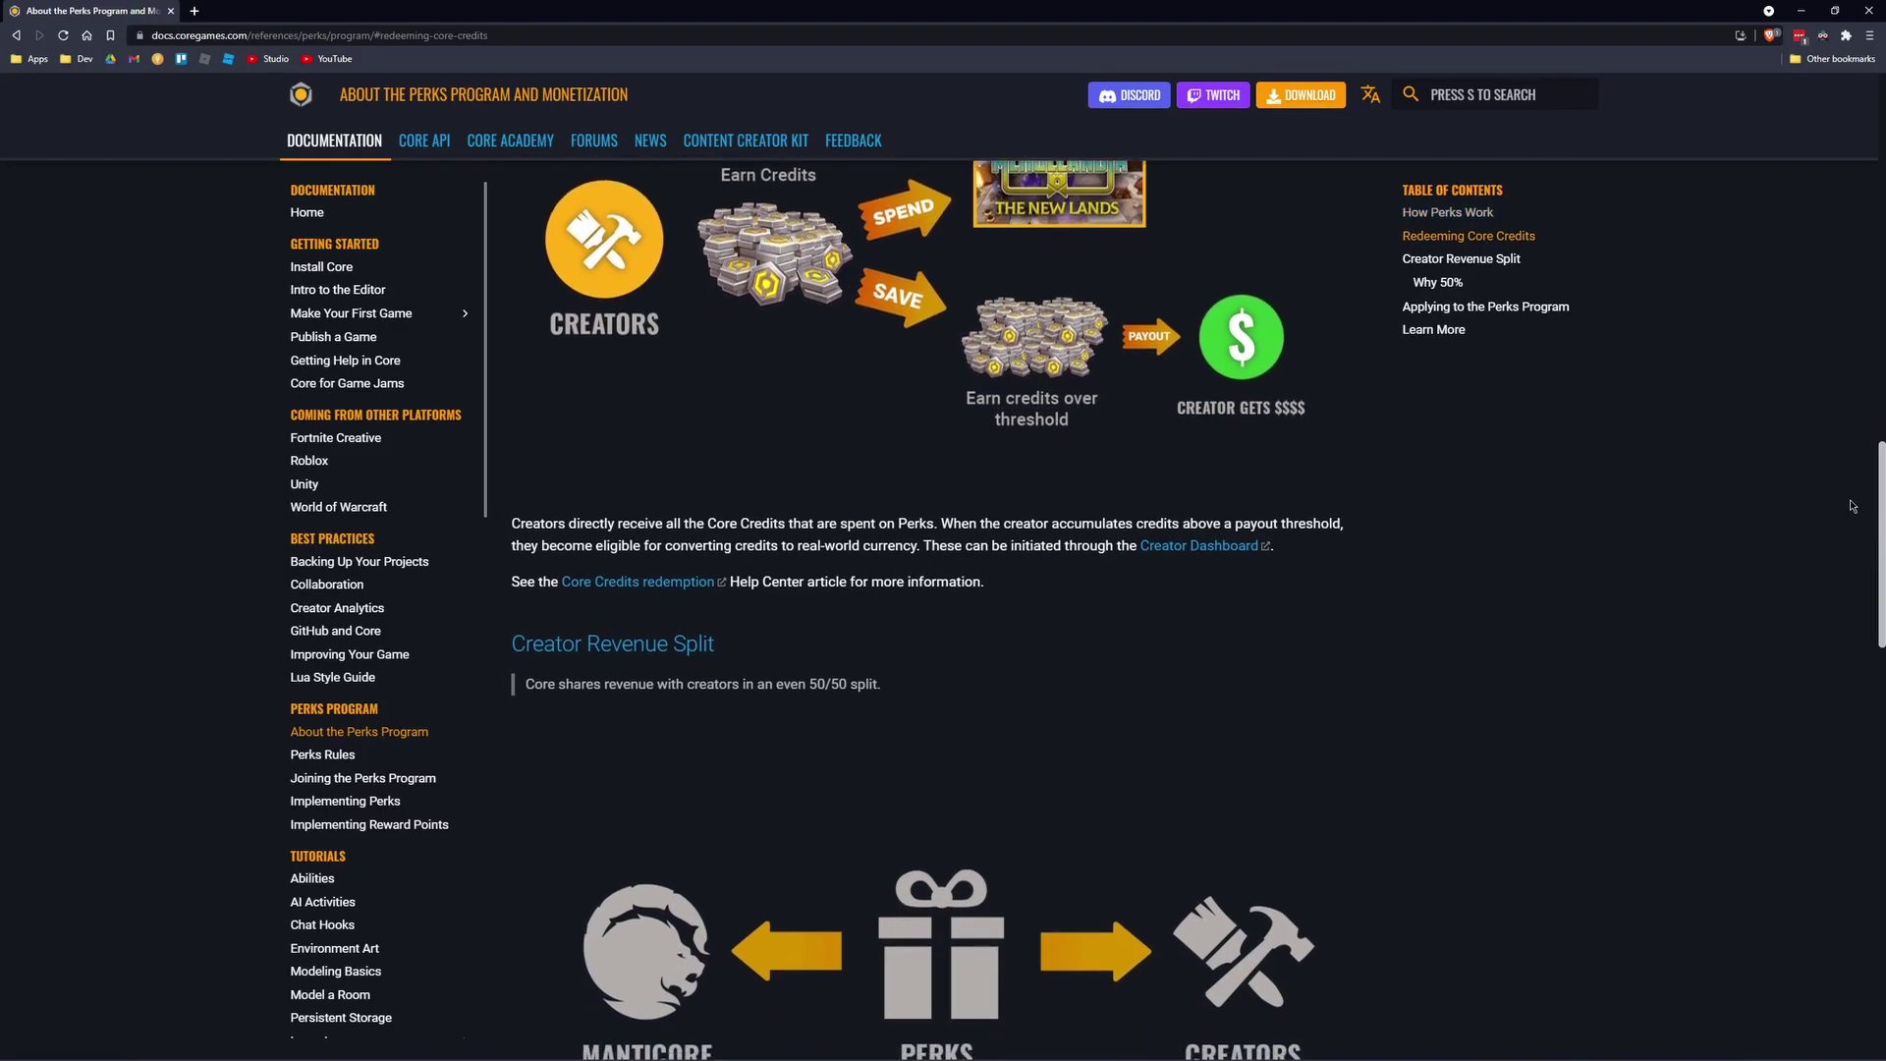
{"action": "scroll", "coordinate": [1853, 506], "scroll_direction": "down", "scroll_amount": 2}
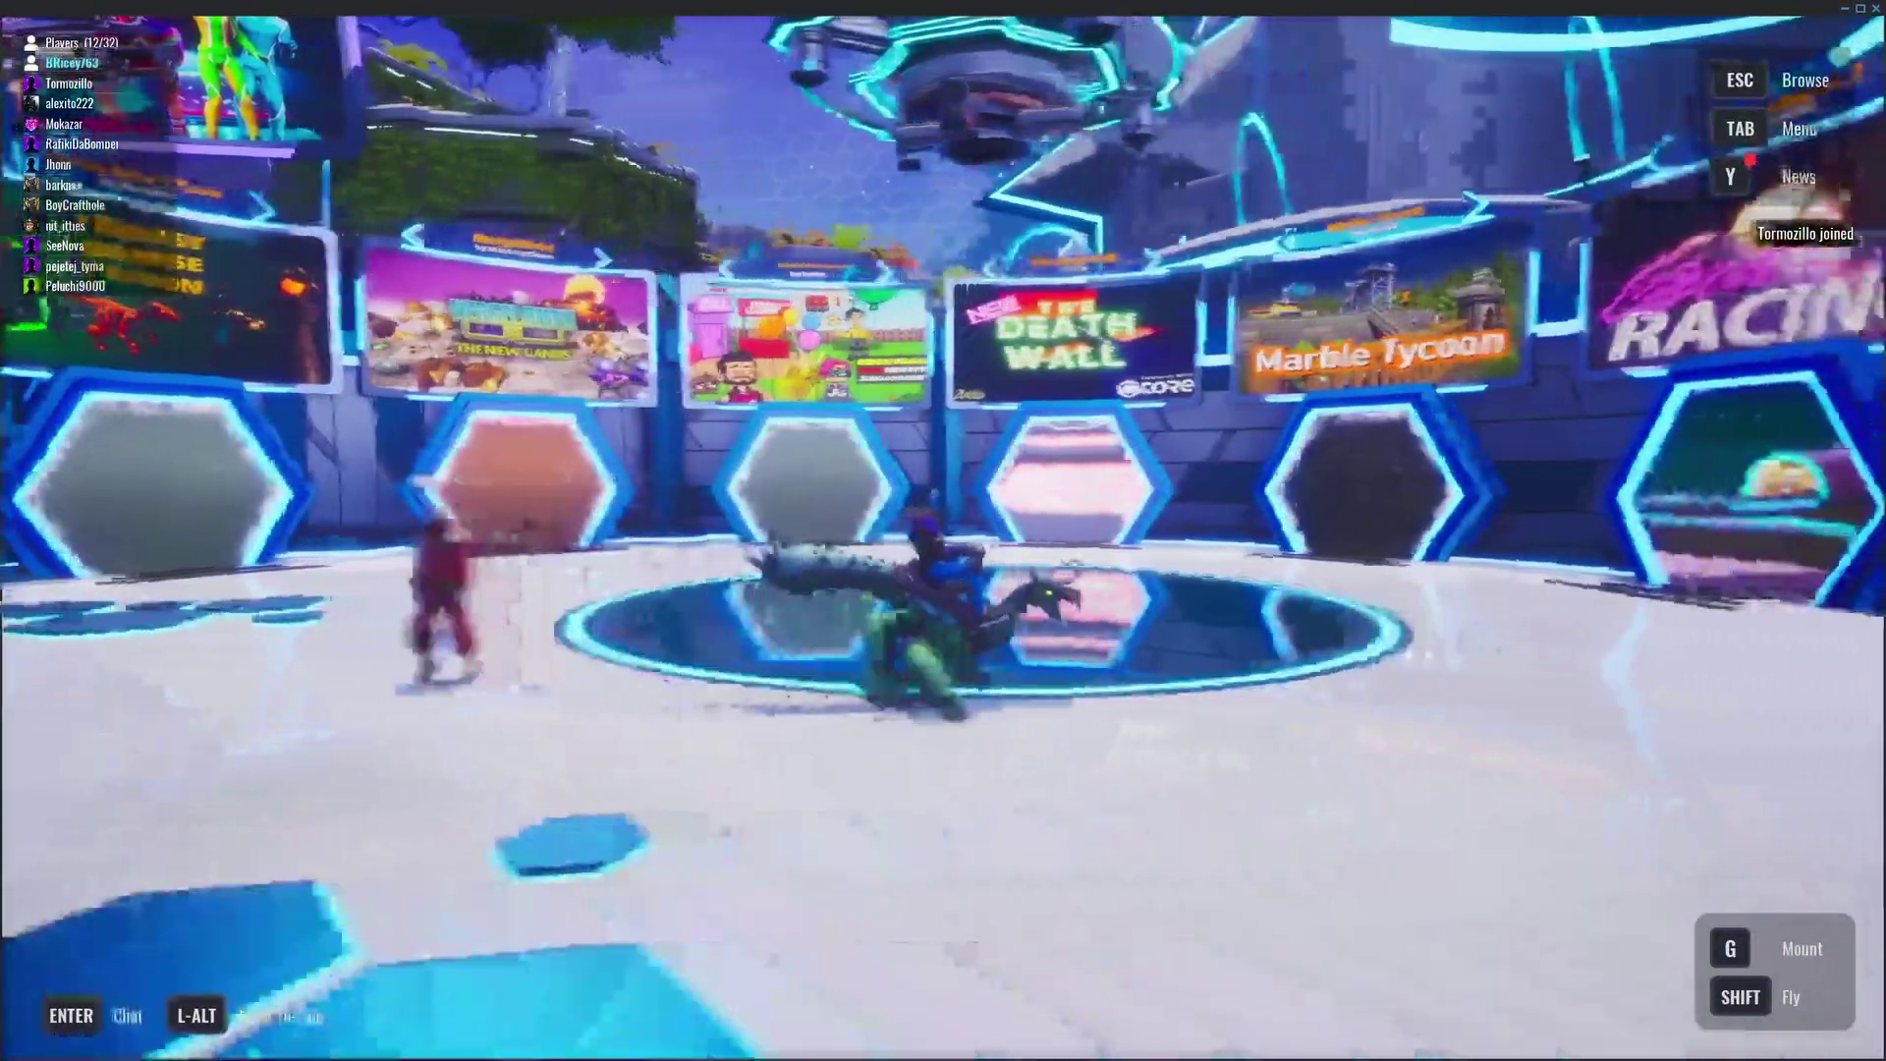
{"action": "key", "text": "w"}
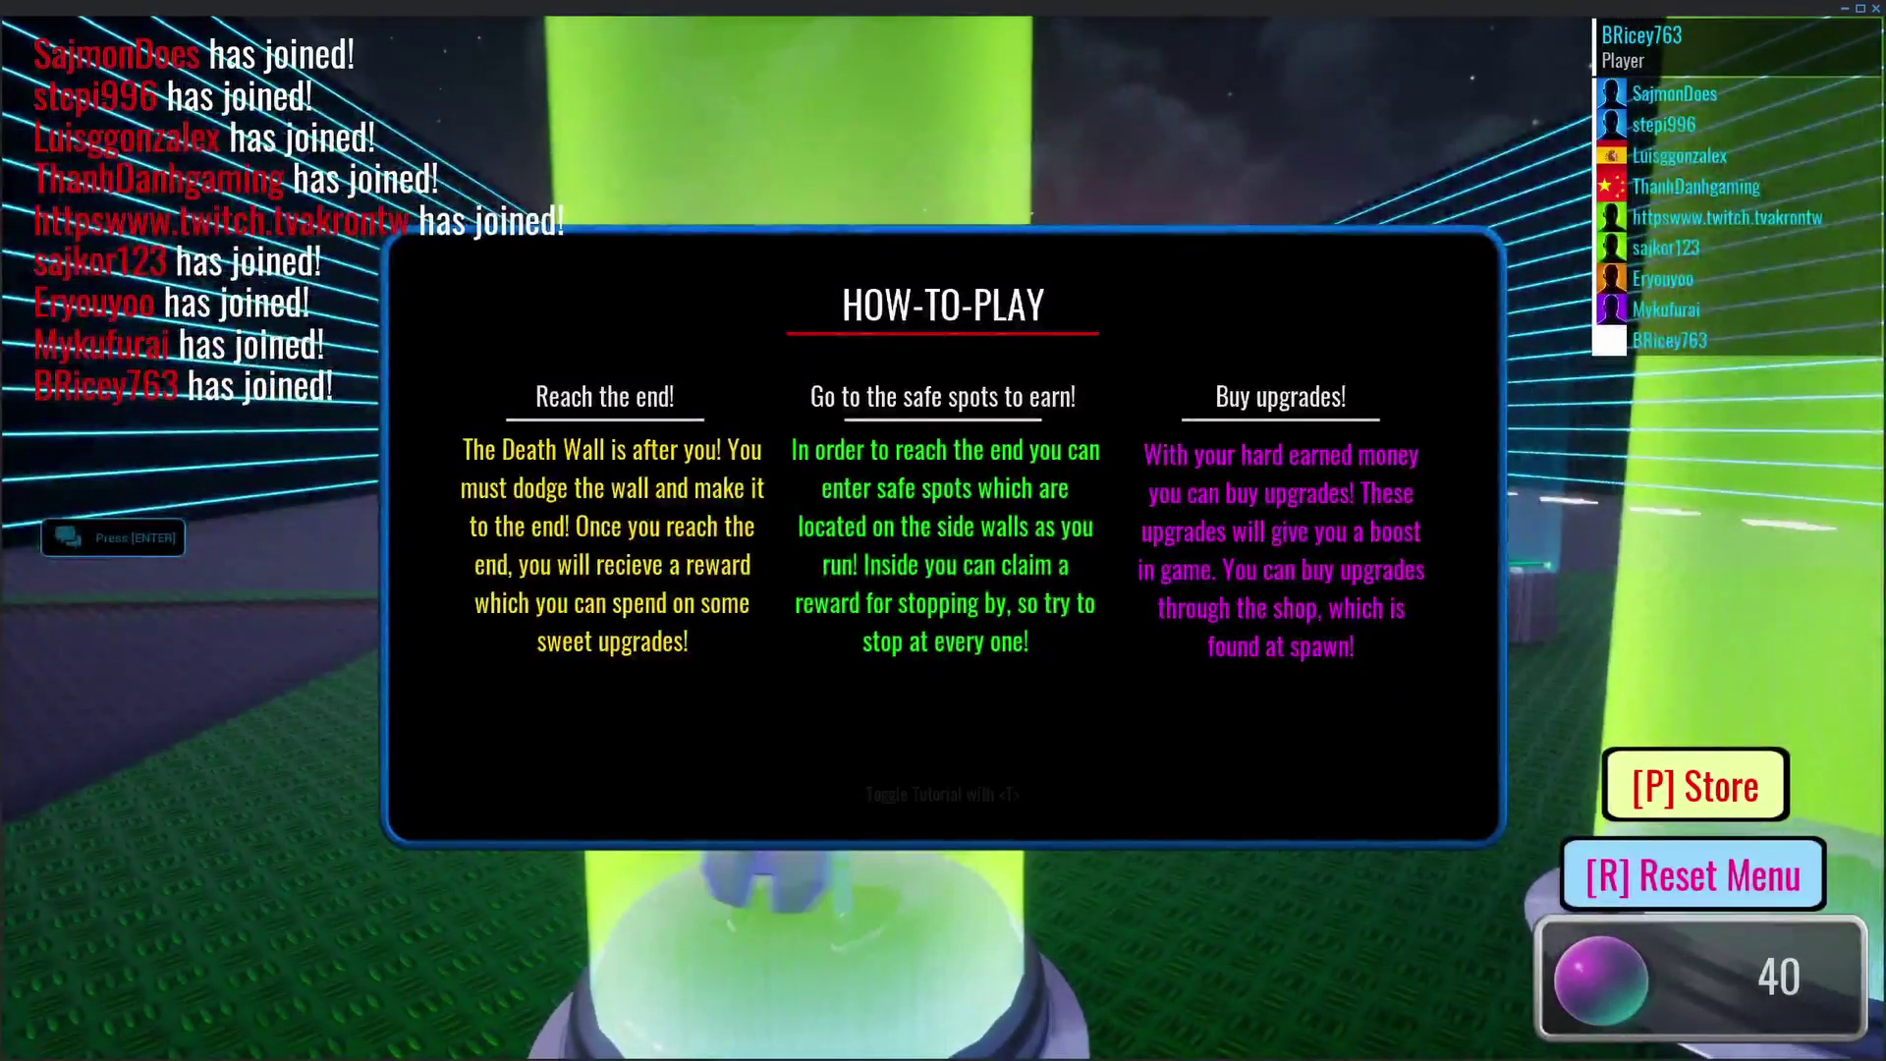
{"action": "key", "text": "t"}
{"action": "key", "text": "w"}
{"action": "key", "text": "w"}
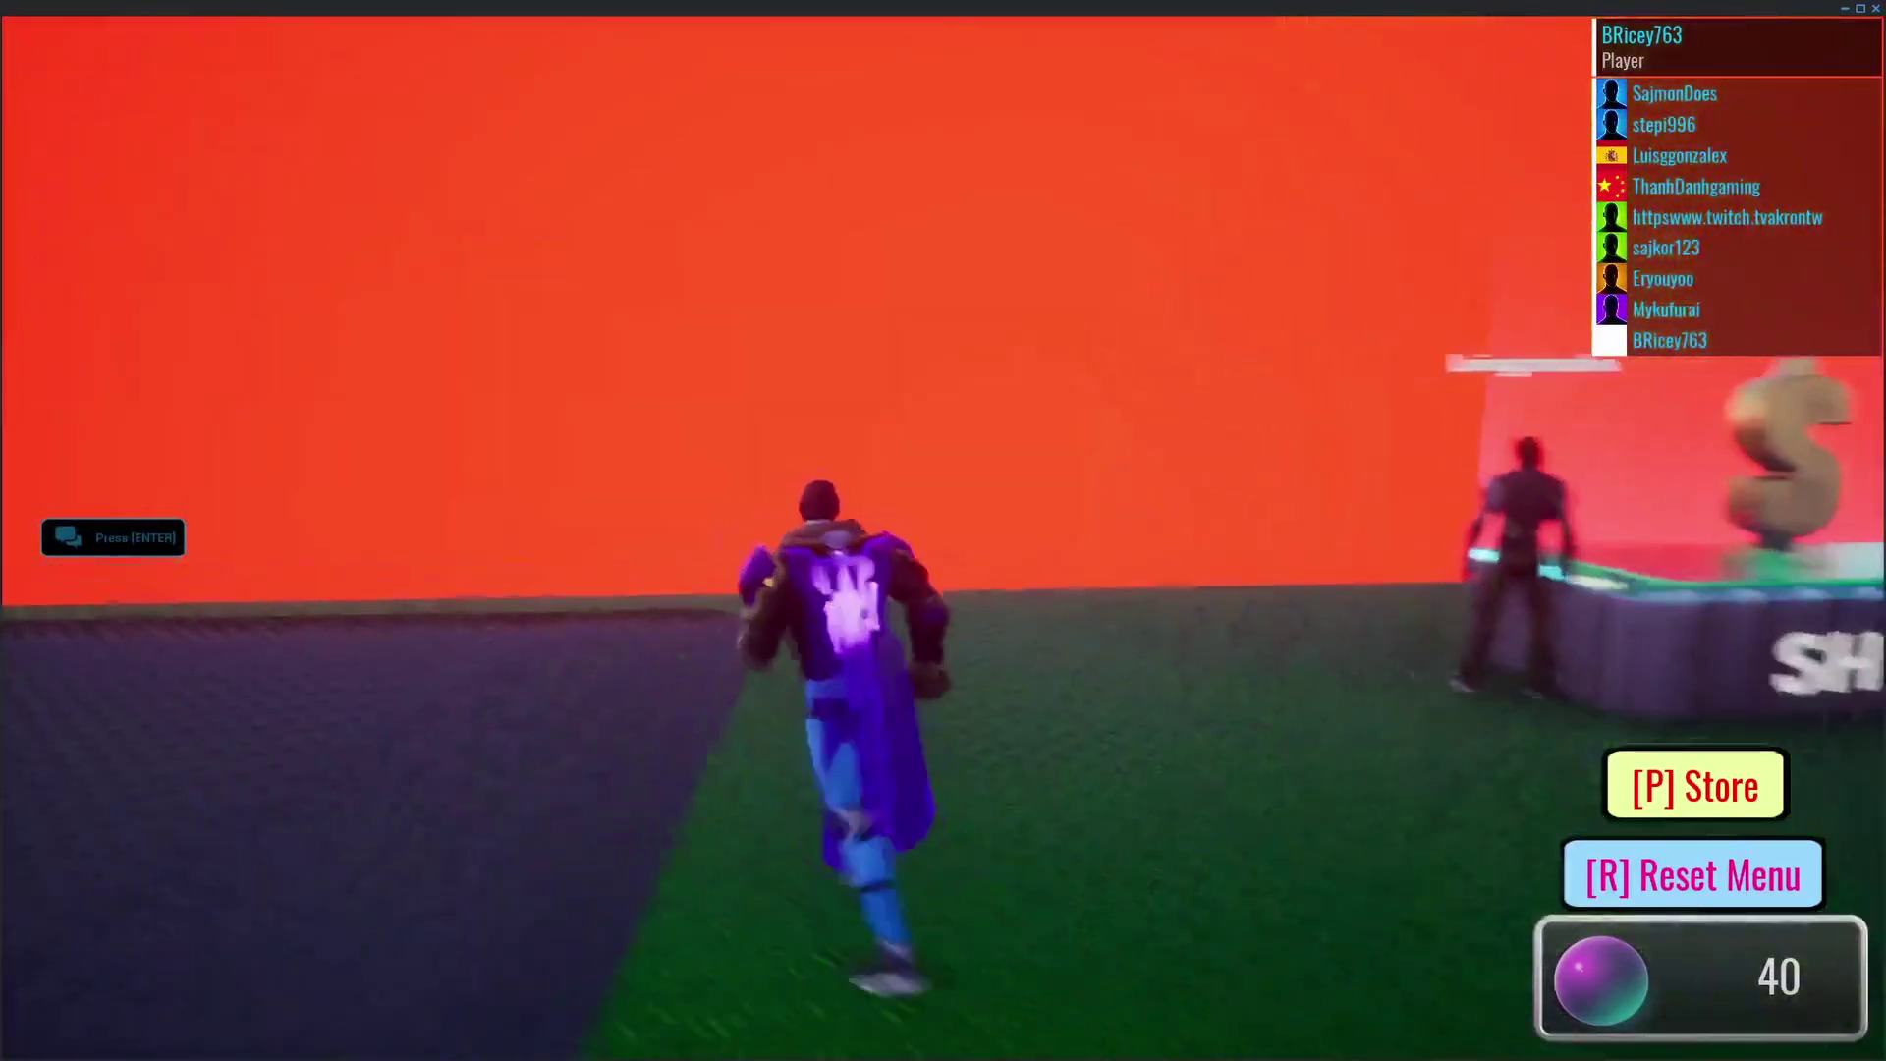
{"action": "key", "text": "w"}
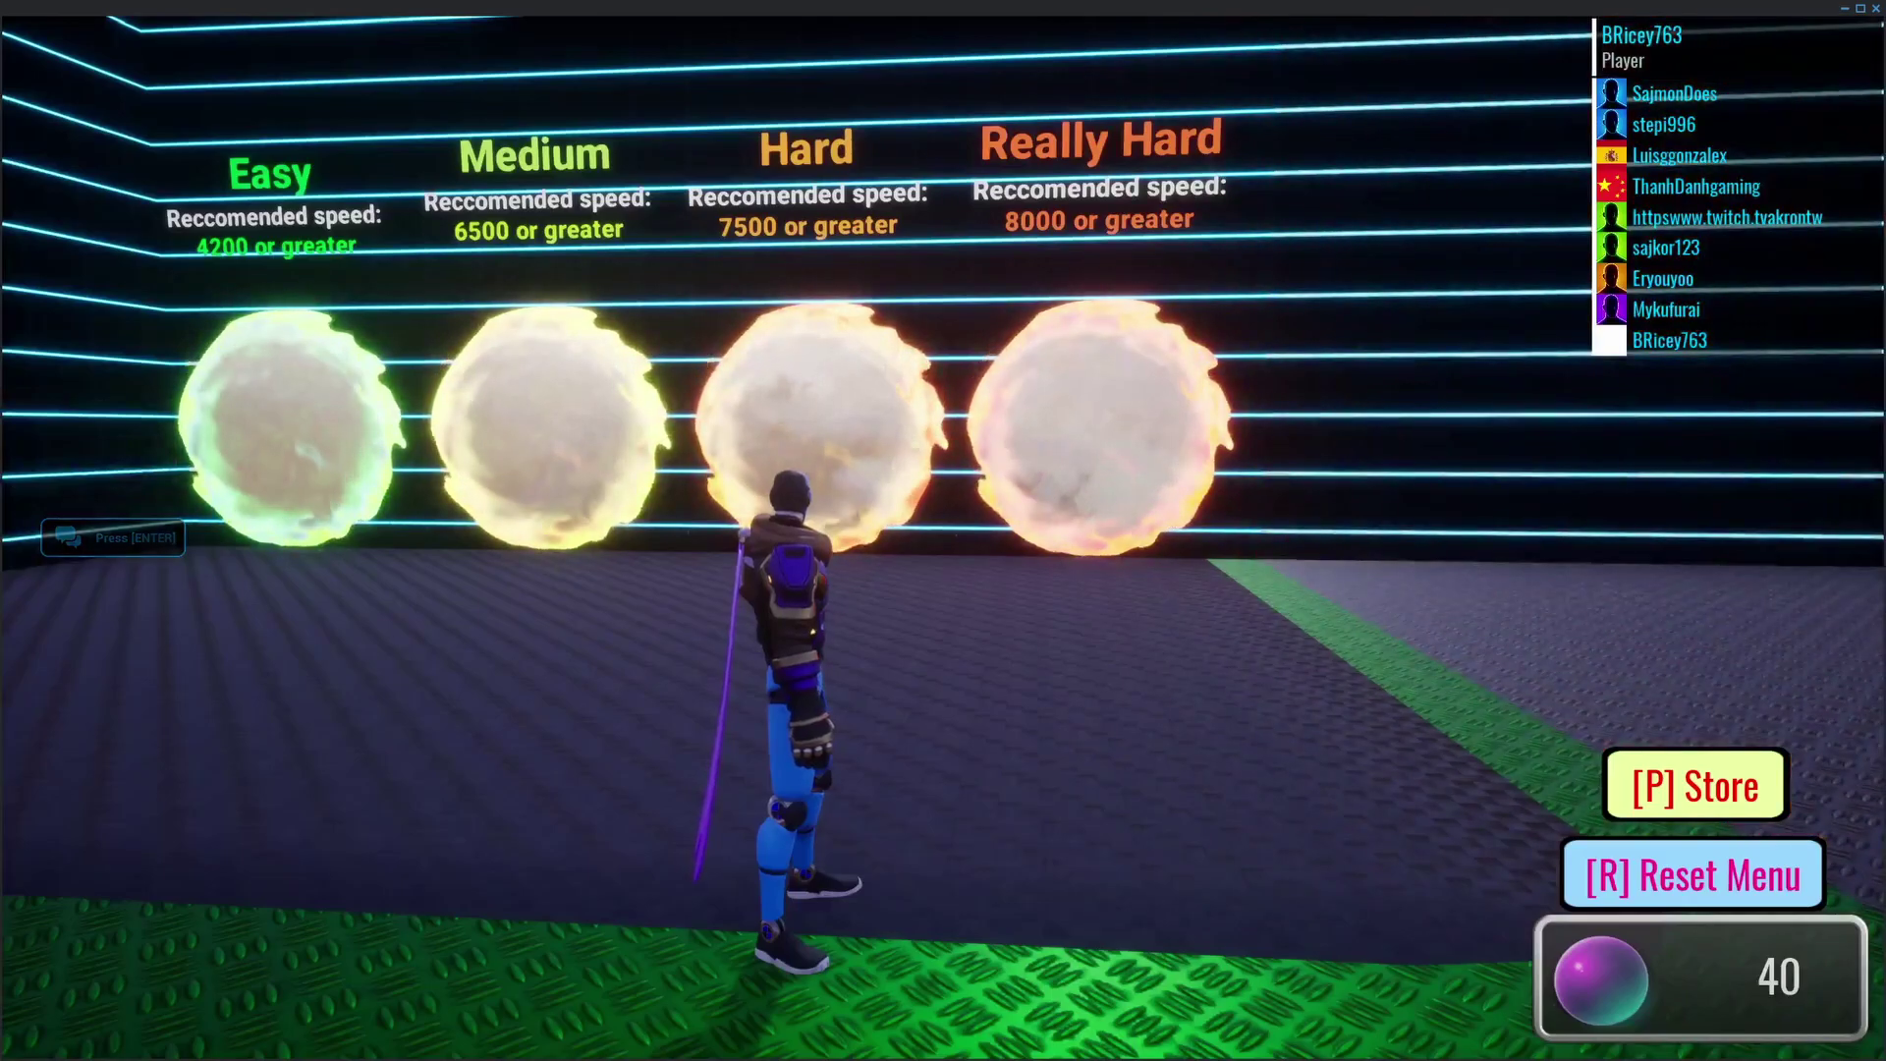
{"action": "key", "text": "w"}
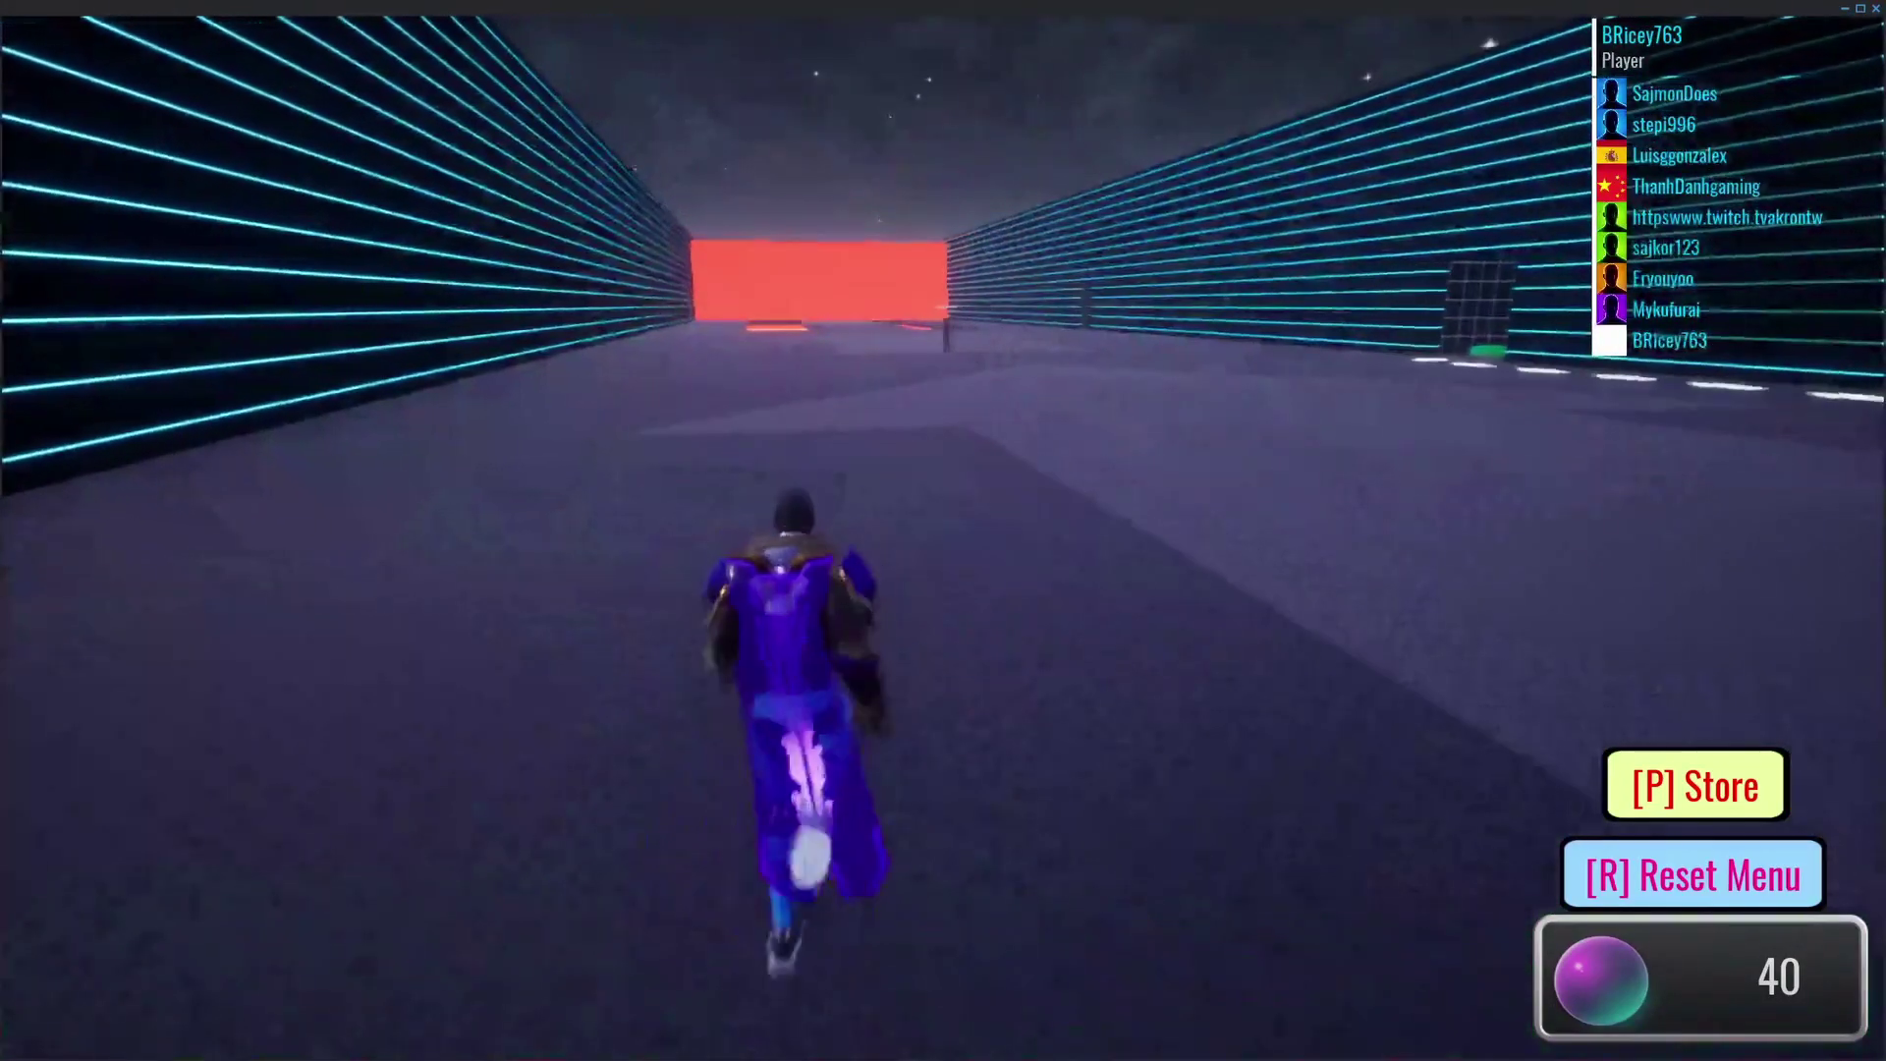
{"action": "key", "text": "w"}
{"action": "key", "text": "g"}
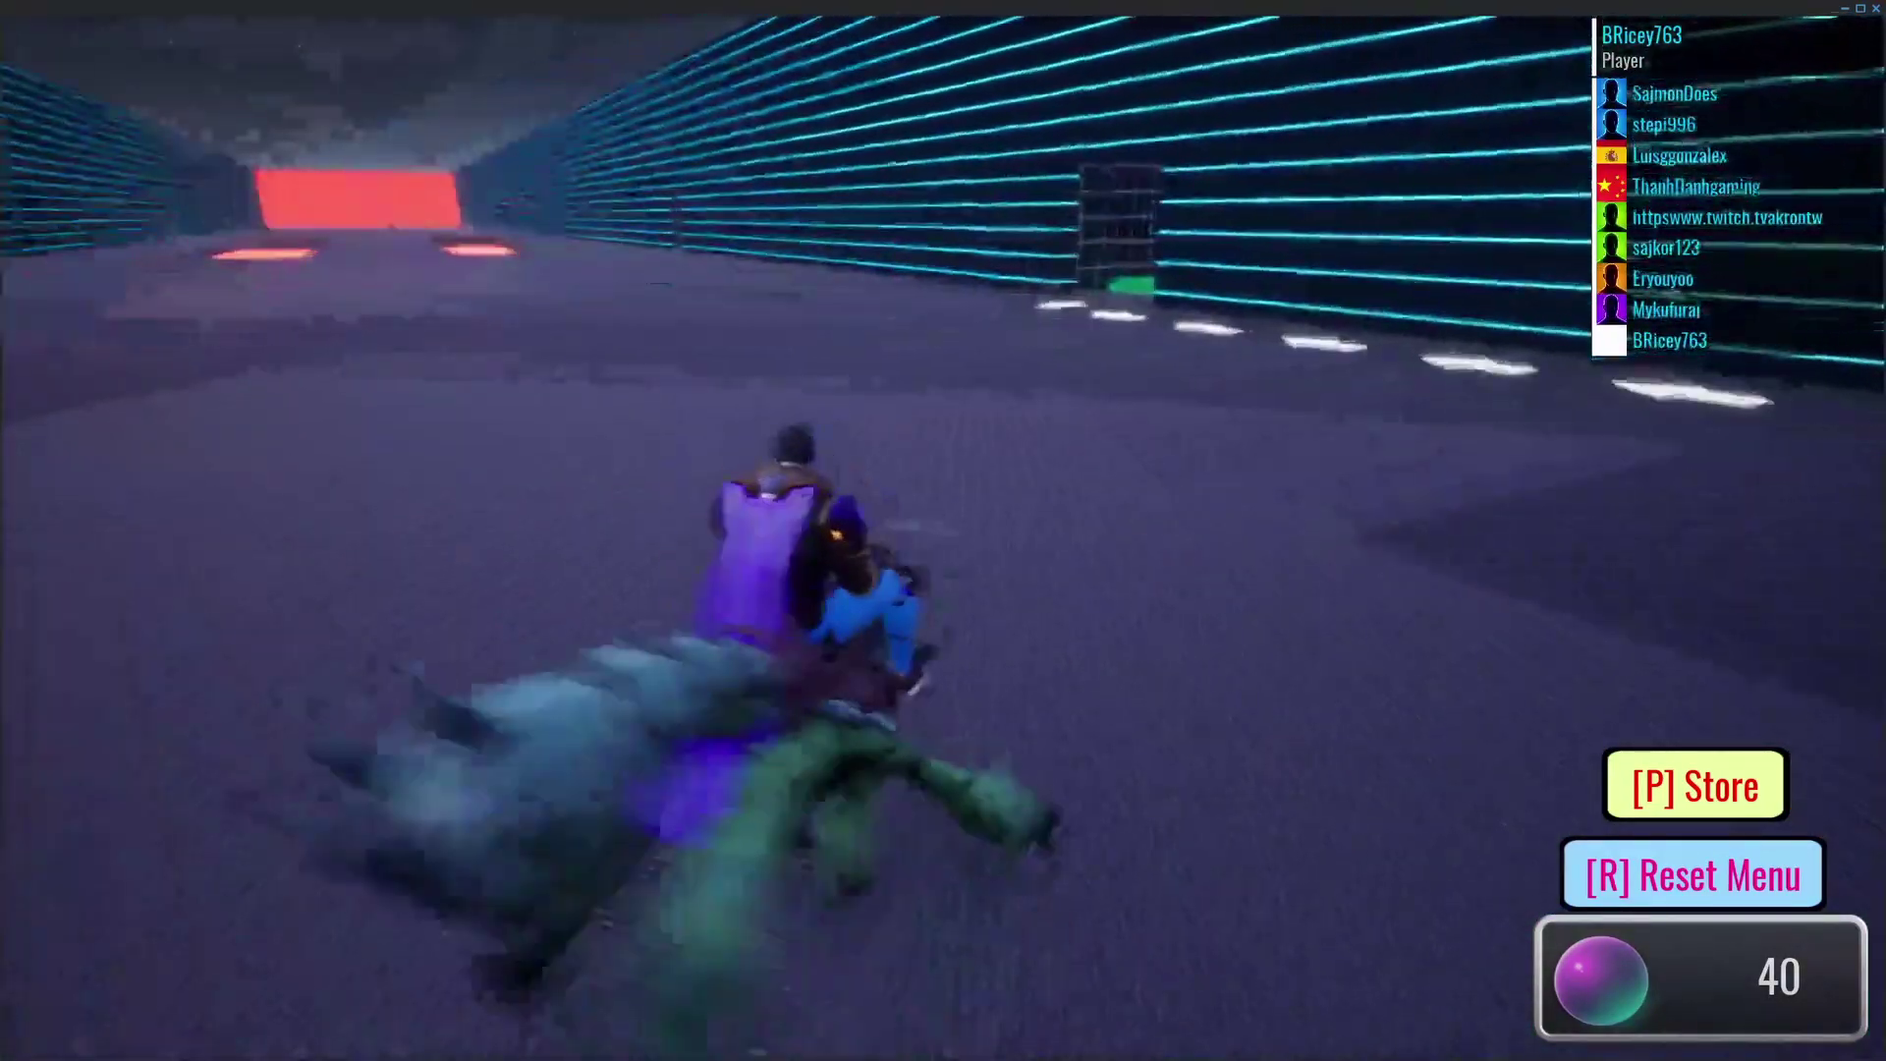
{"action": "key", "text": "w"}
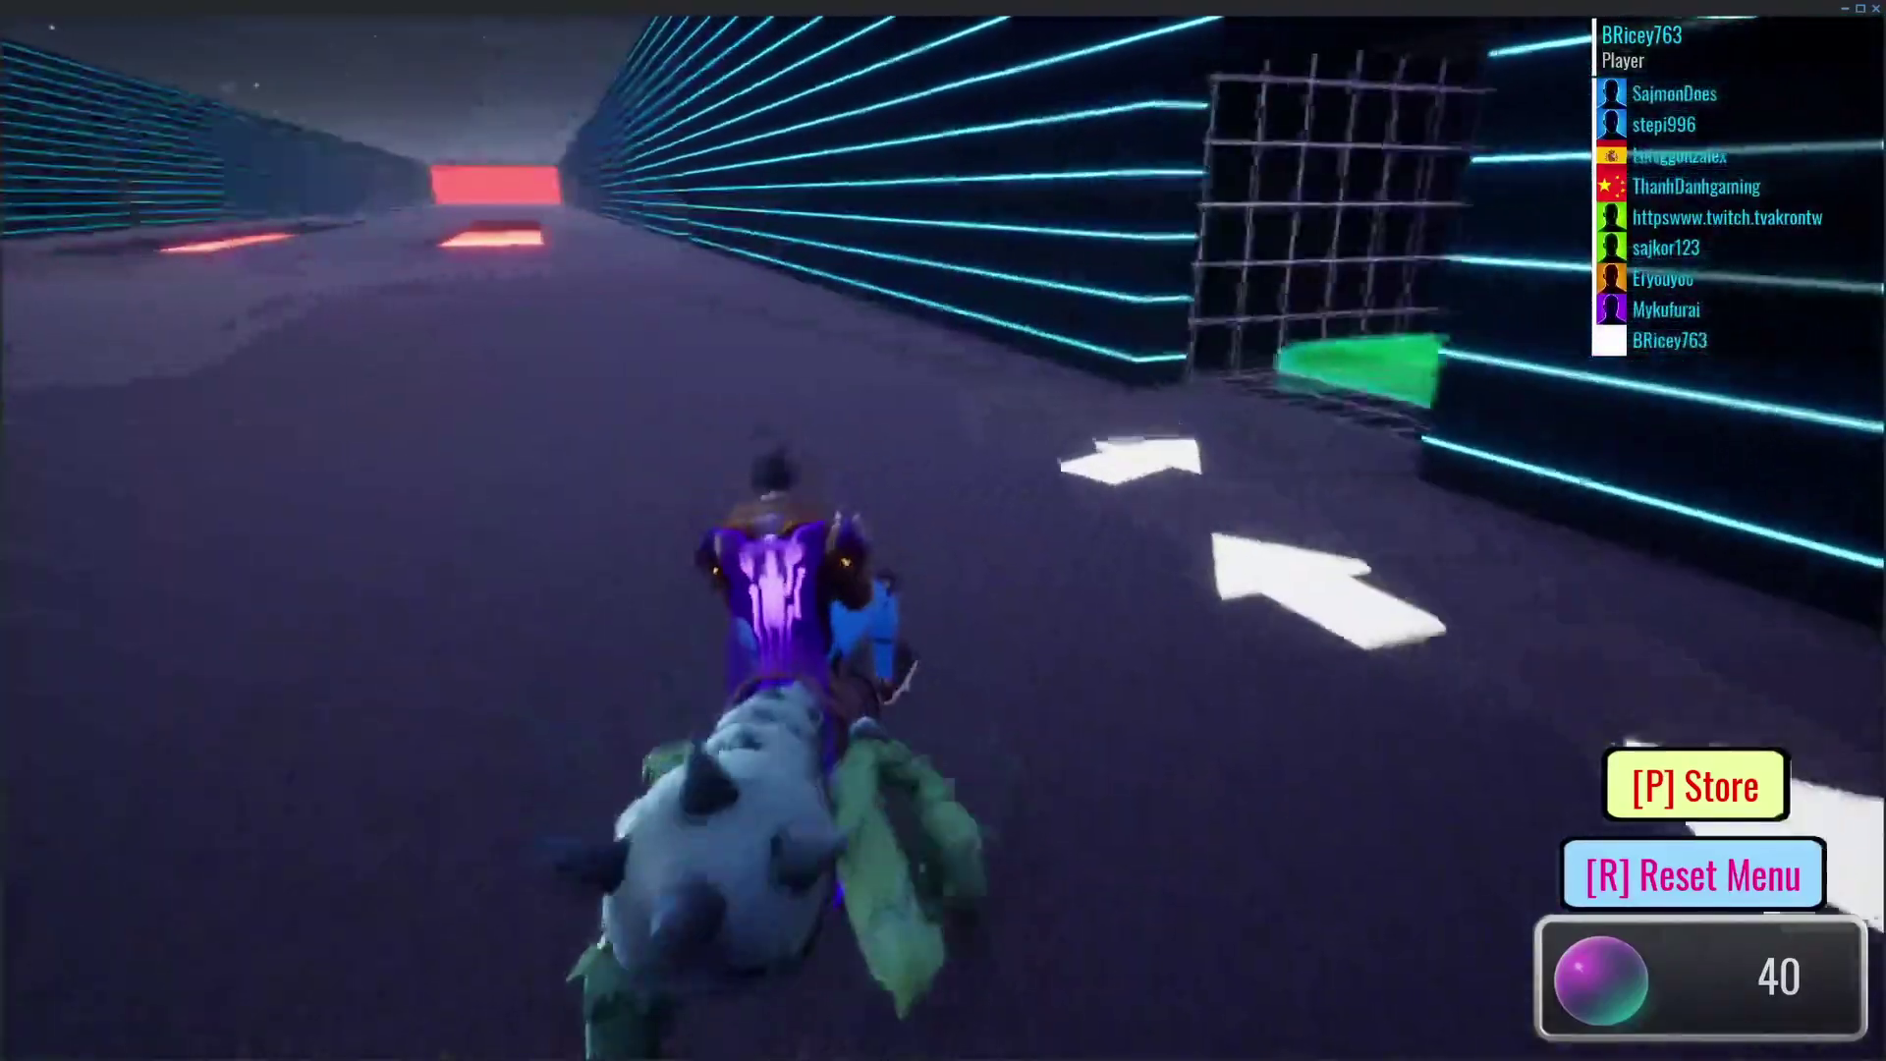
{"action": "key", "text": "w"}
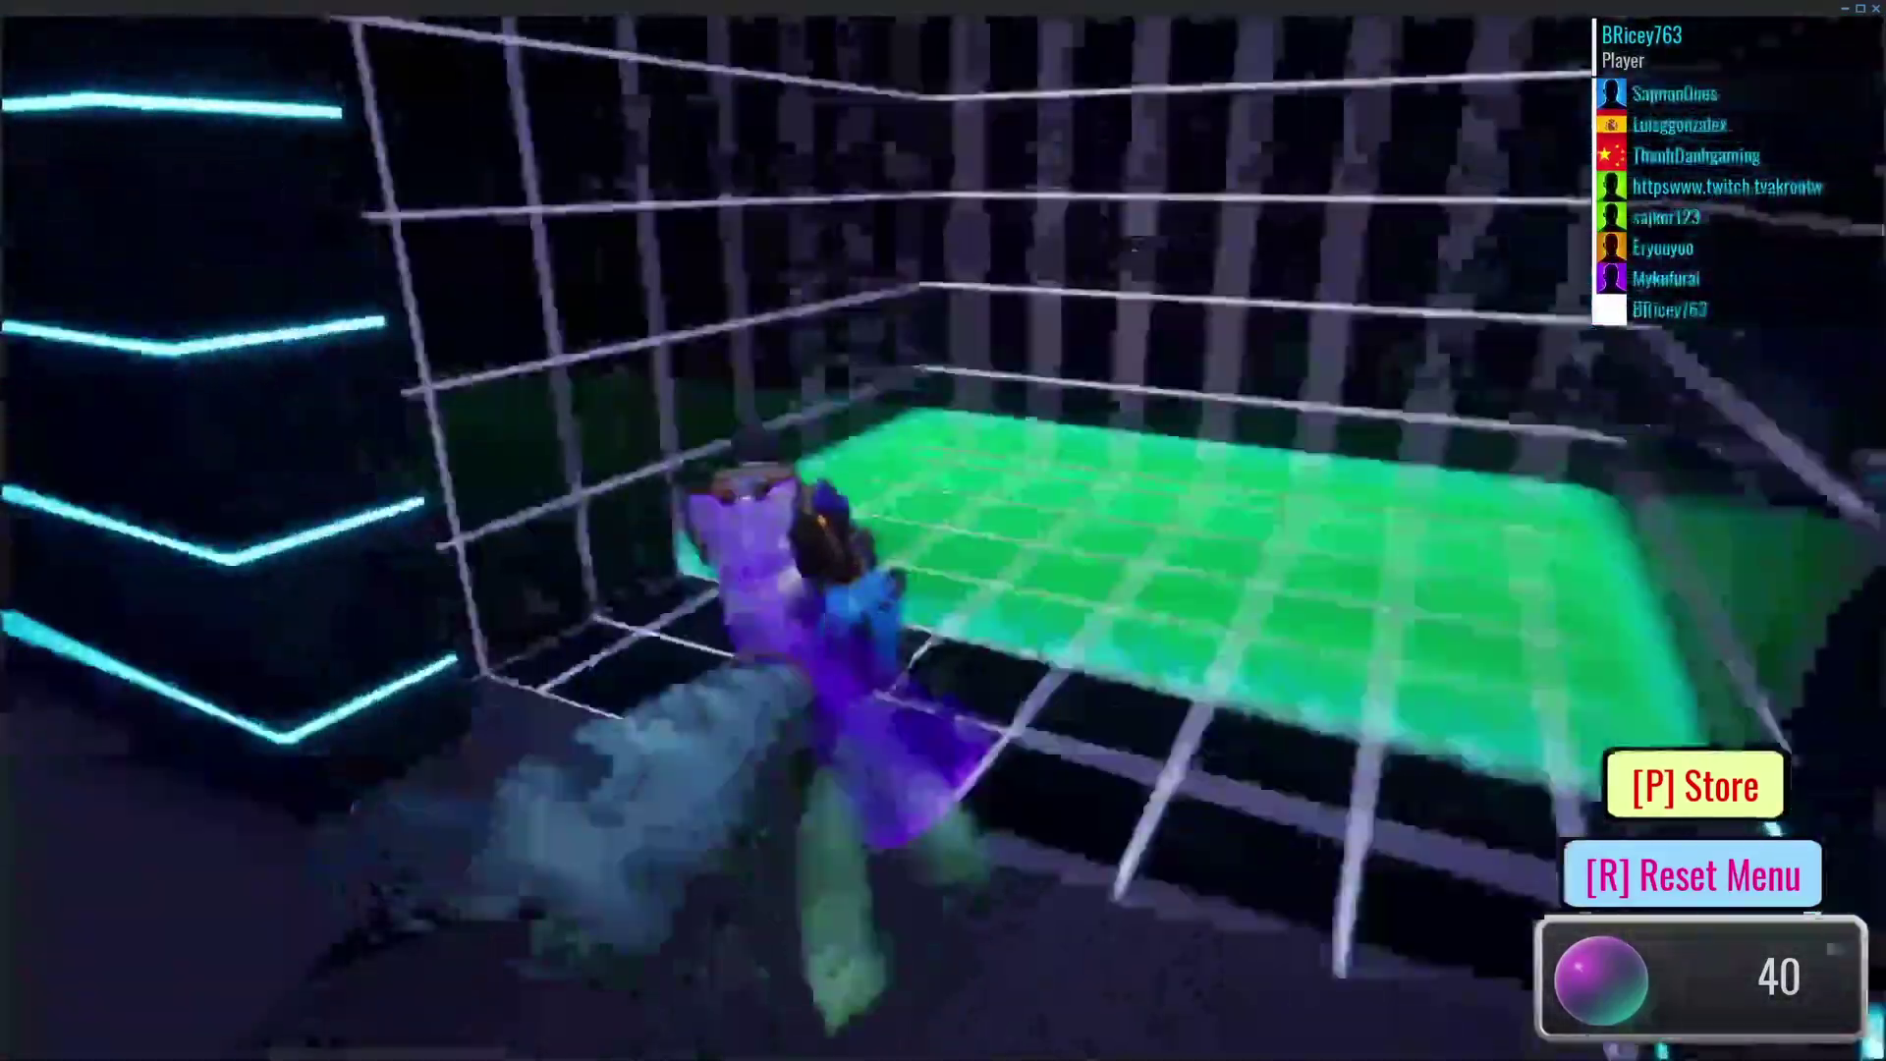
{"action": "key", "text": "d"}
{"action": "key", "text": "s"}
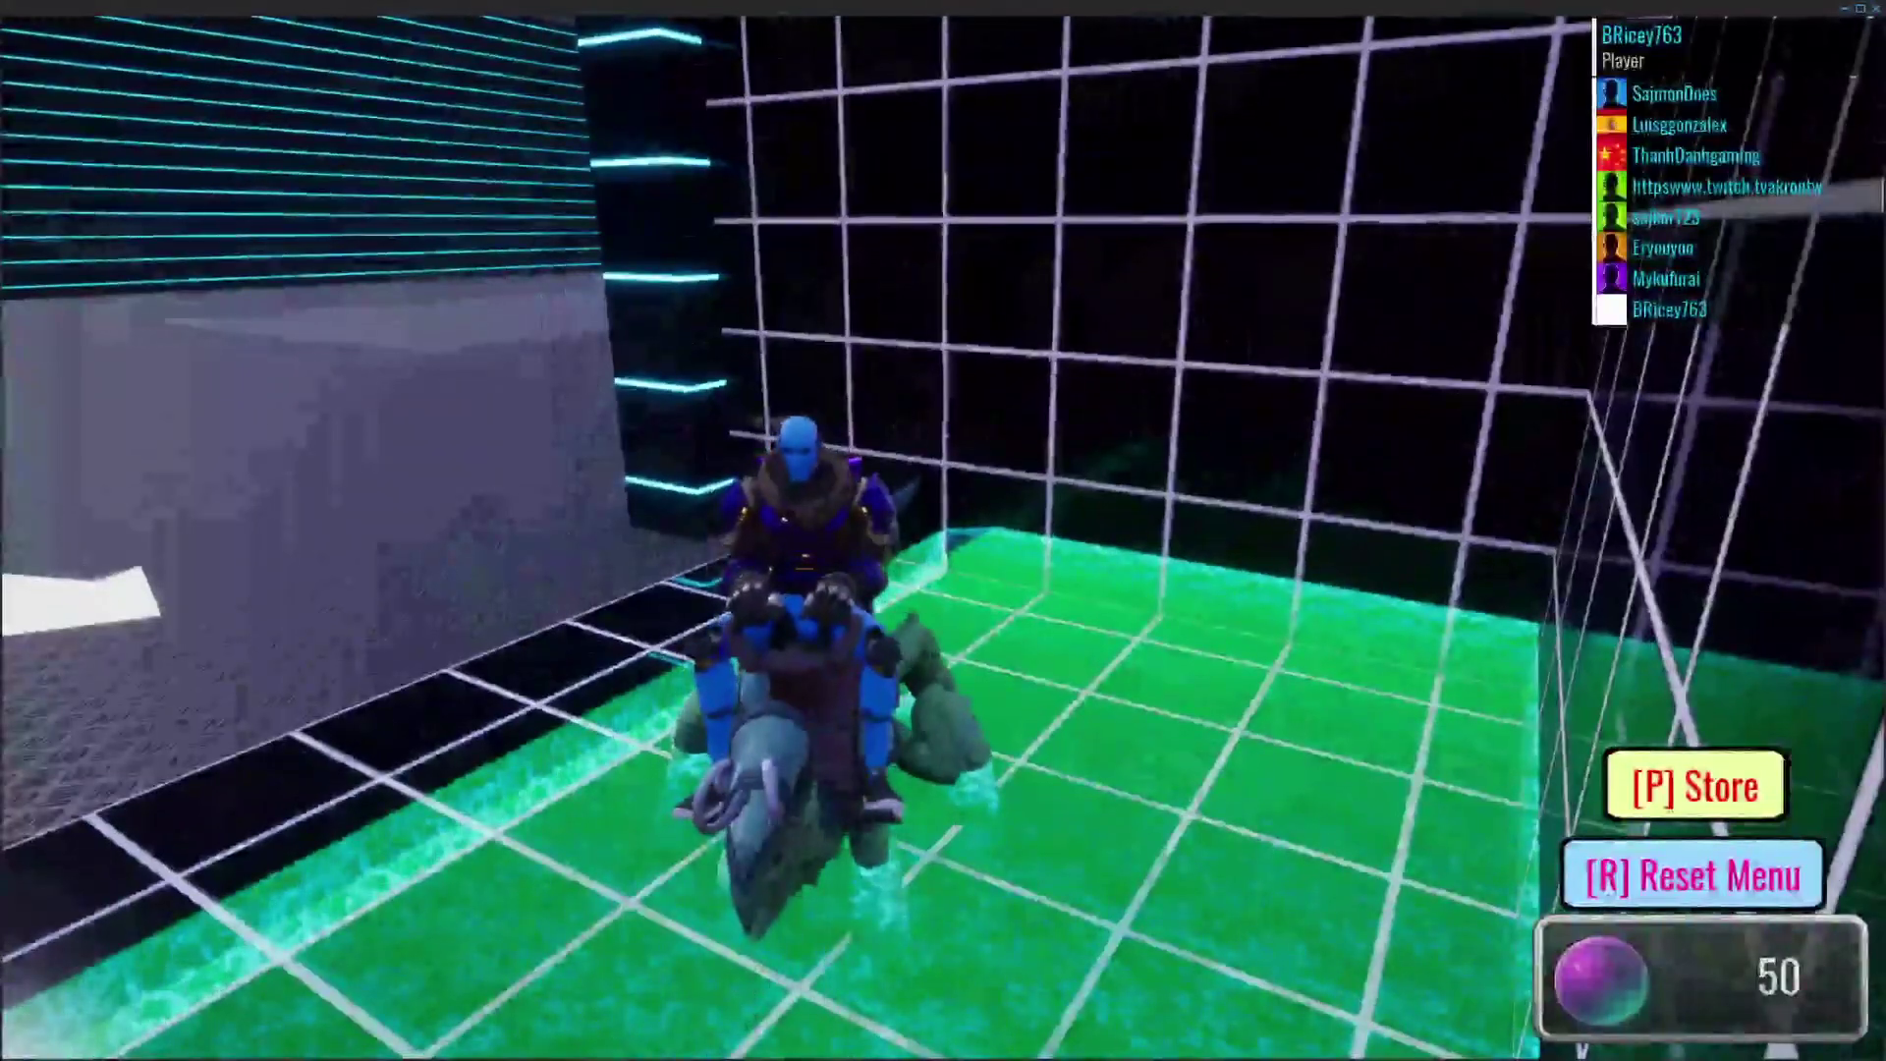
{"action": "key", "text": "d"}
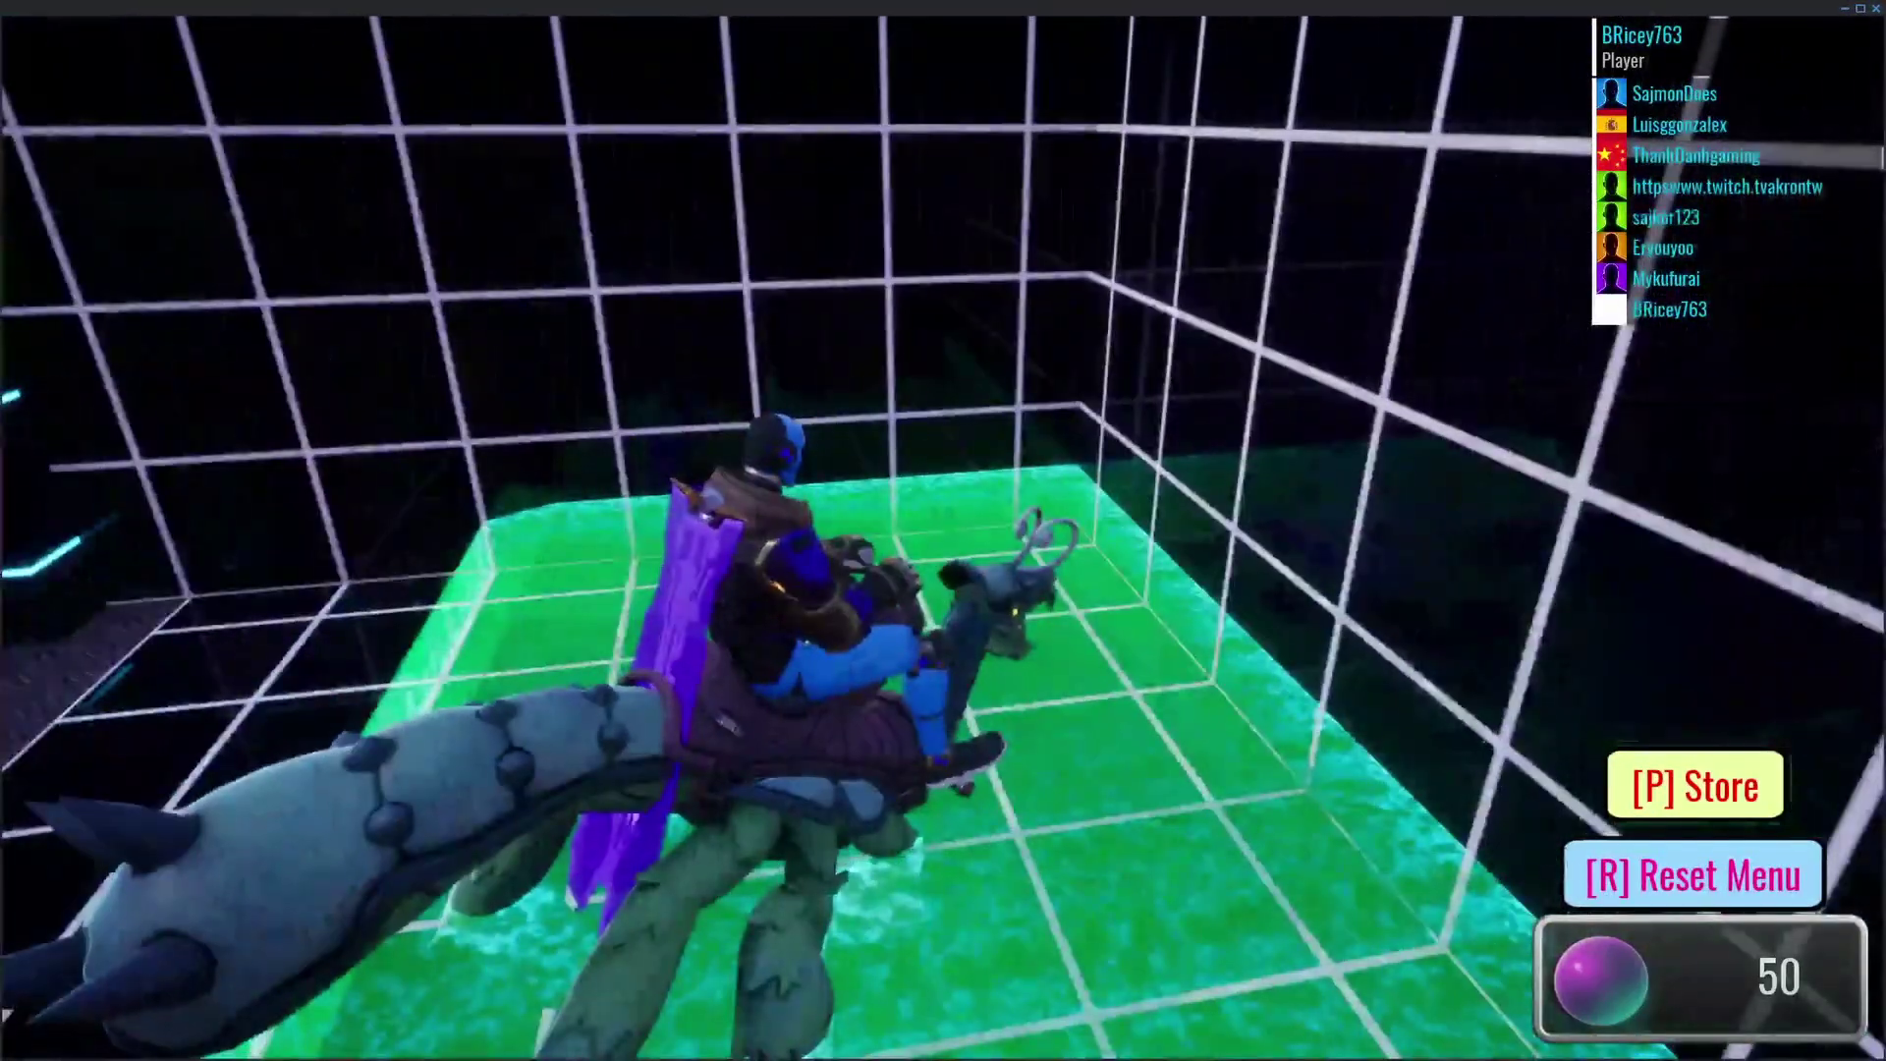
{"action": "key", "text": "a"}
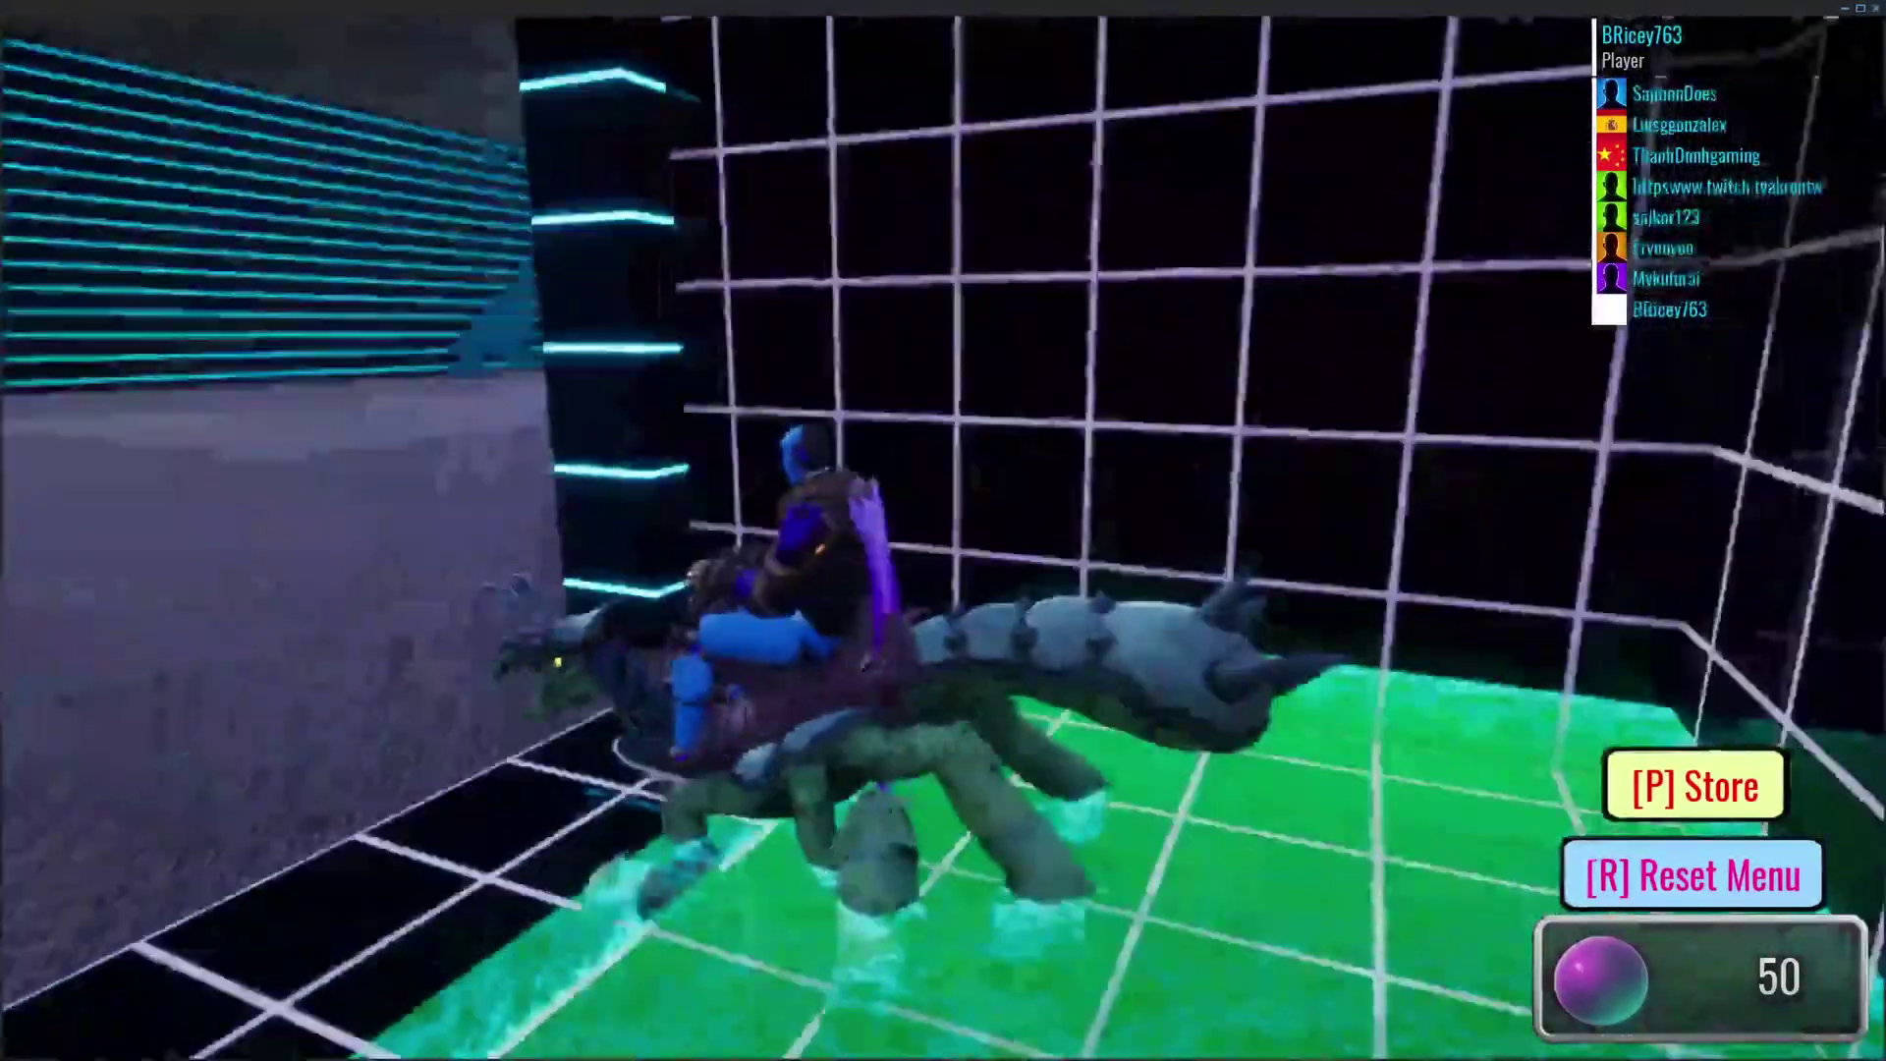
{"action": "key", "text": "w"}
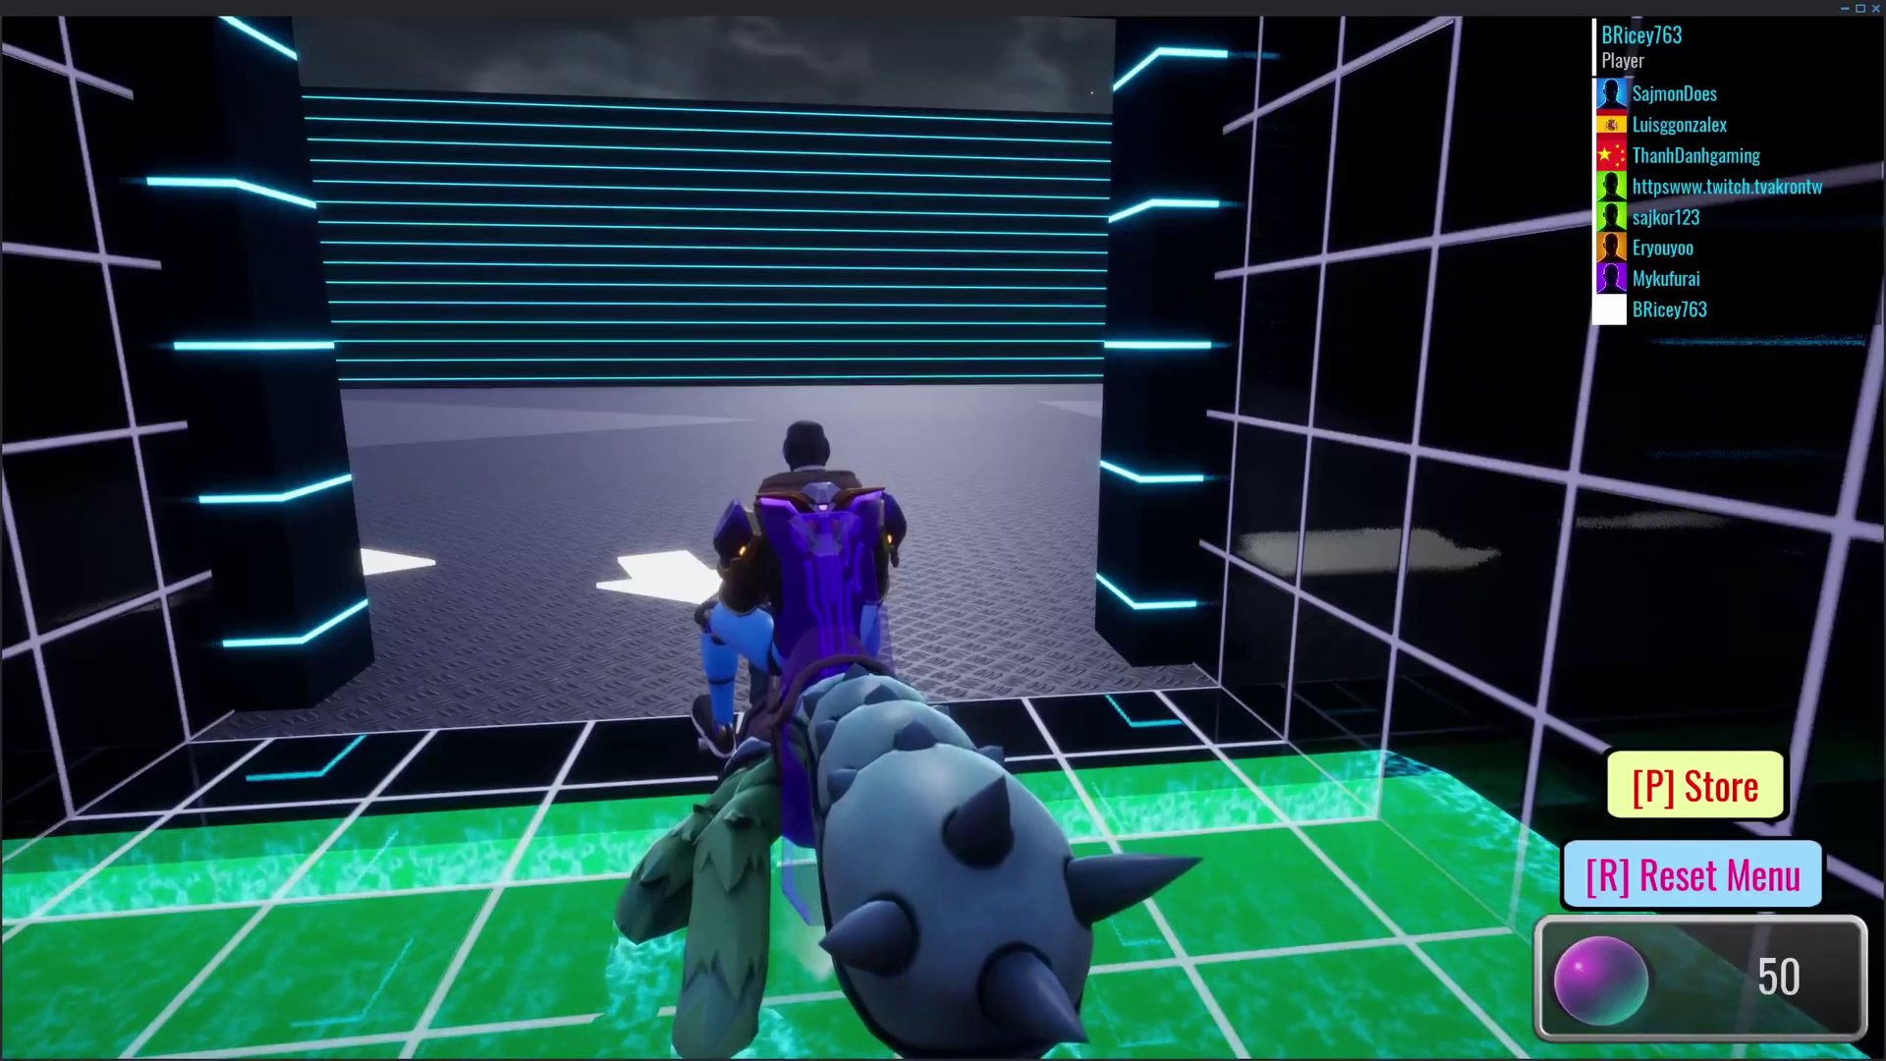
{"action": "key", "text": "d"}
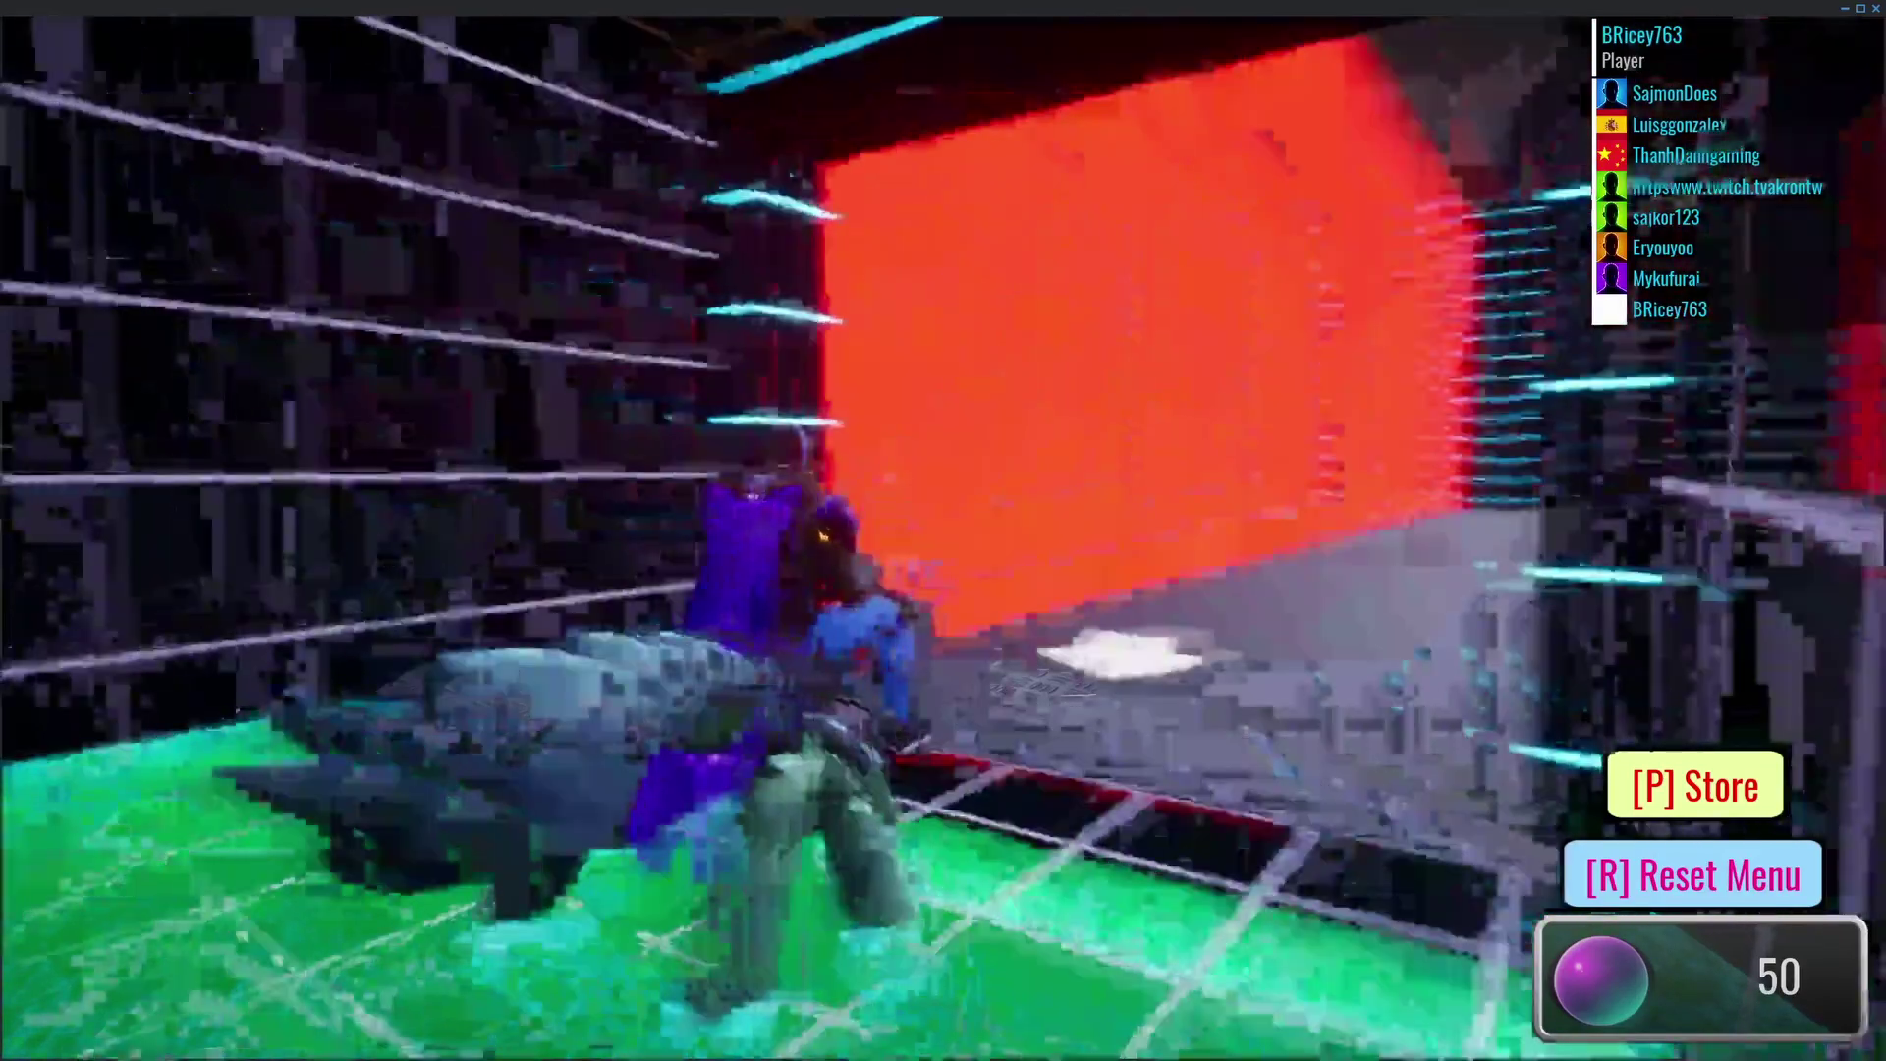
{"action": "key", "text": "w"}
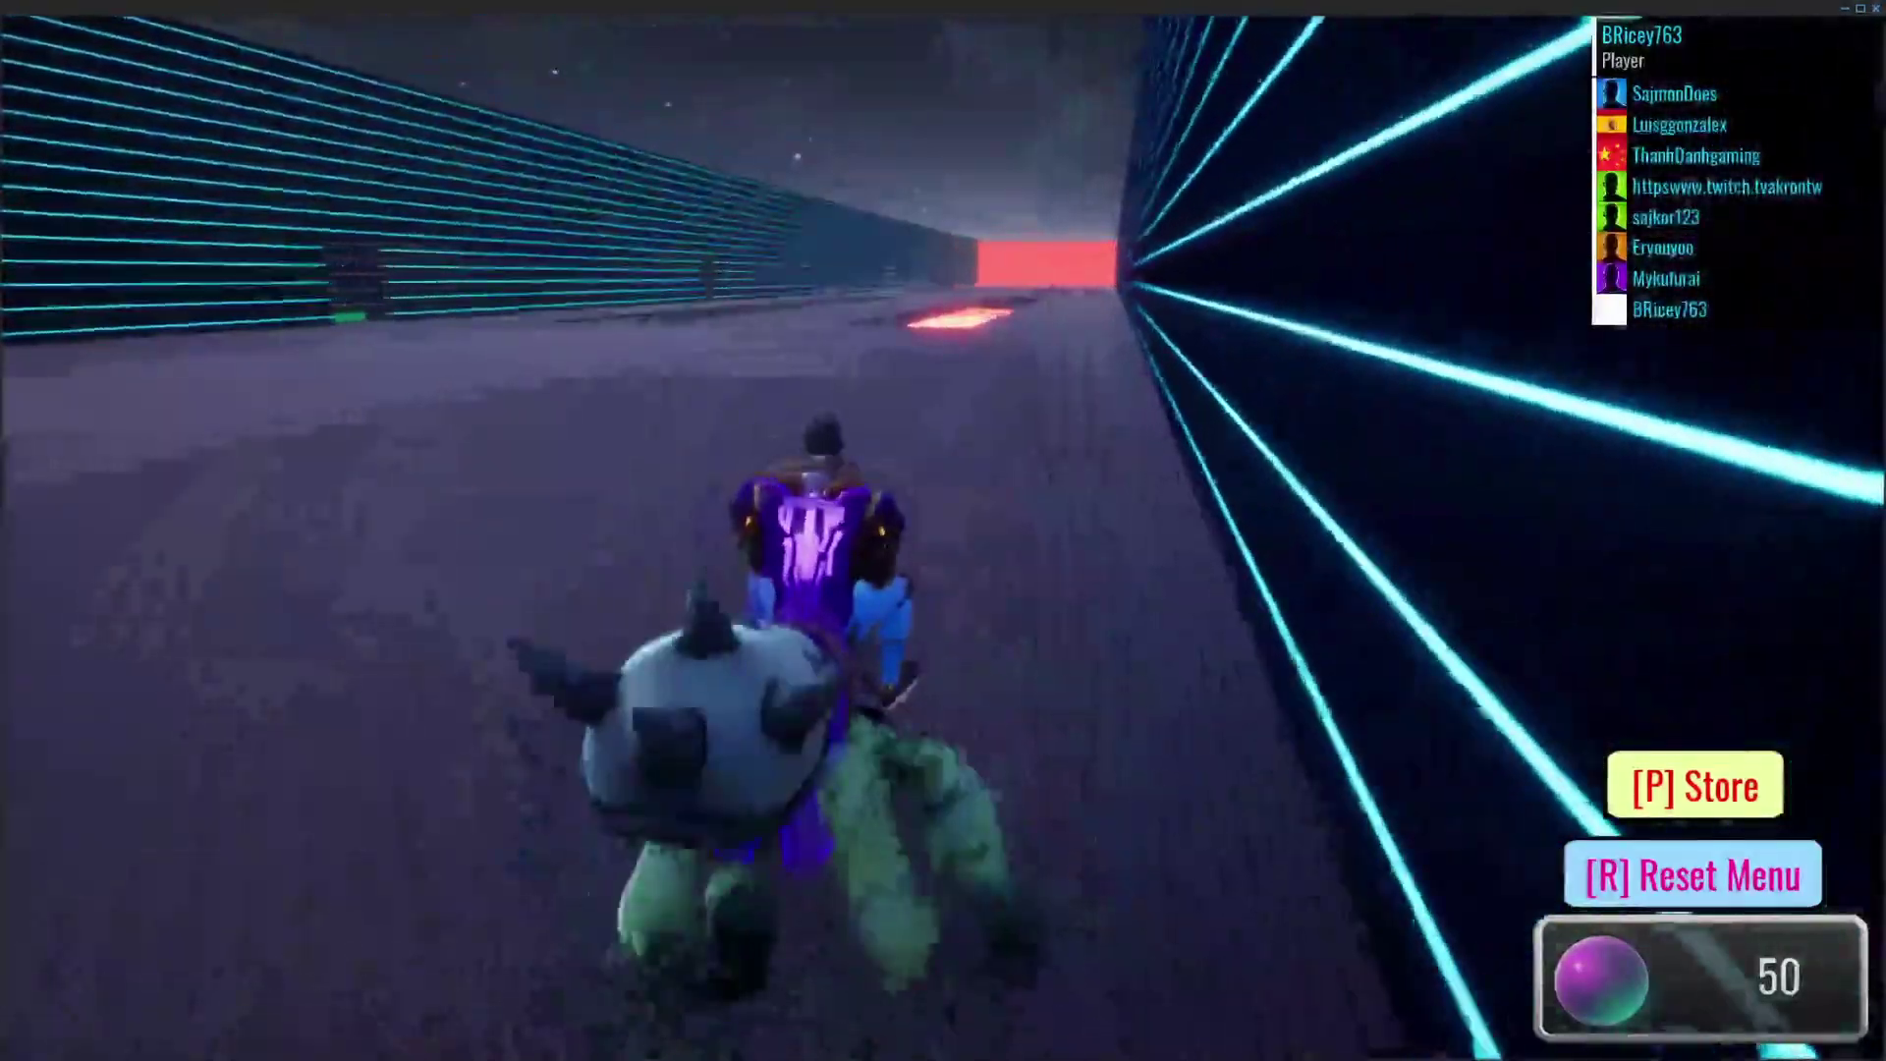
{"action": "key", "text": "a"}
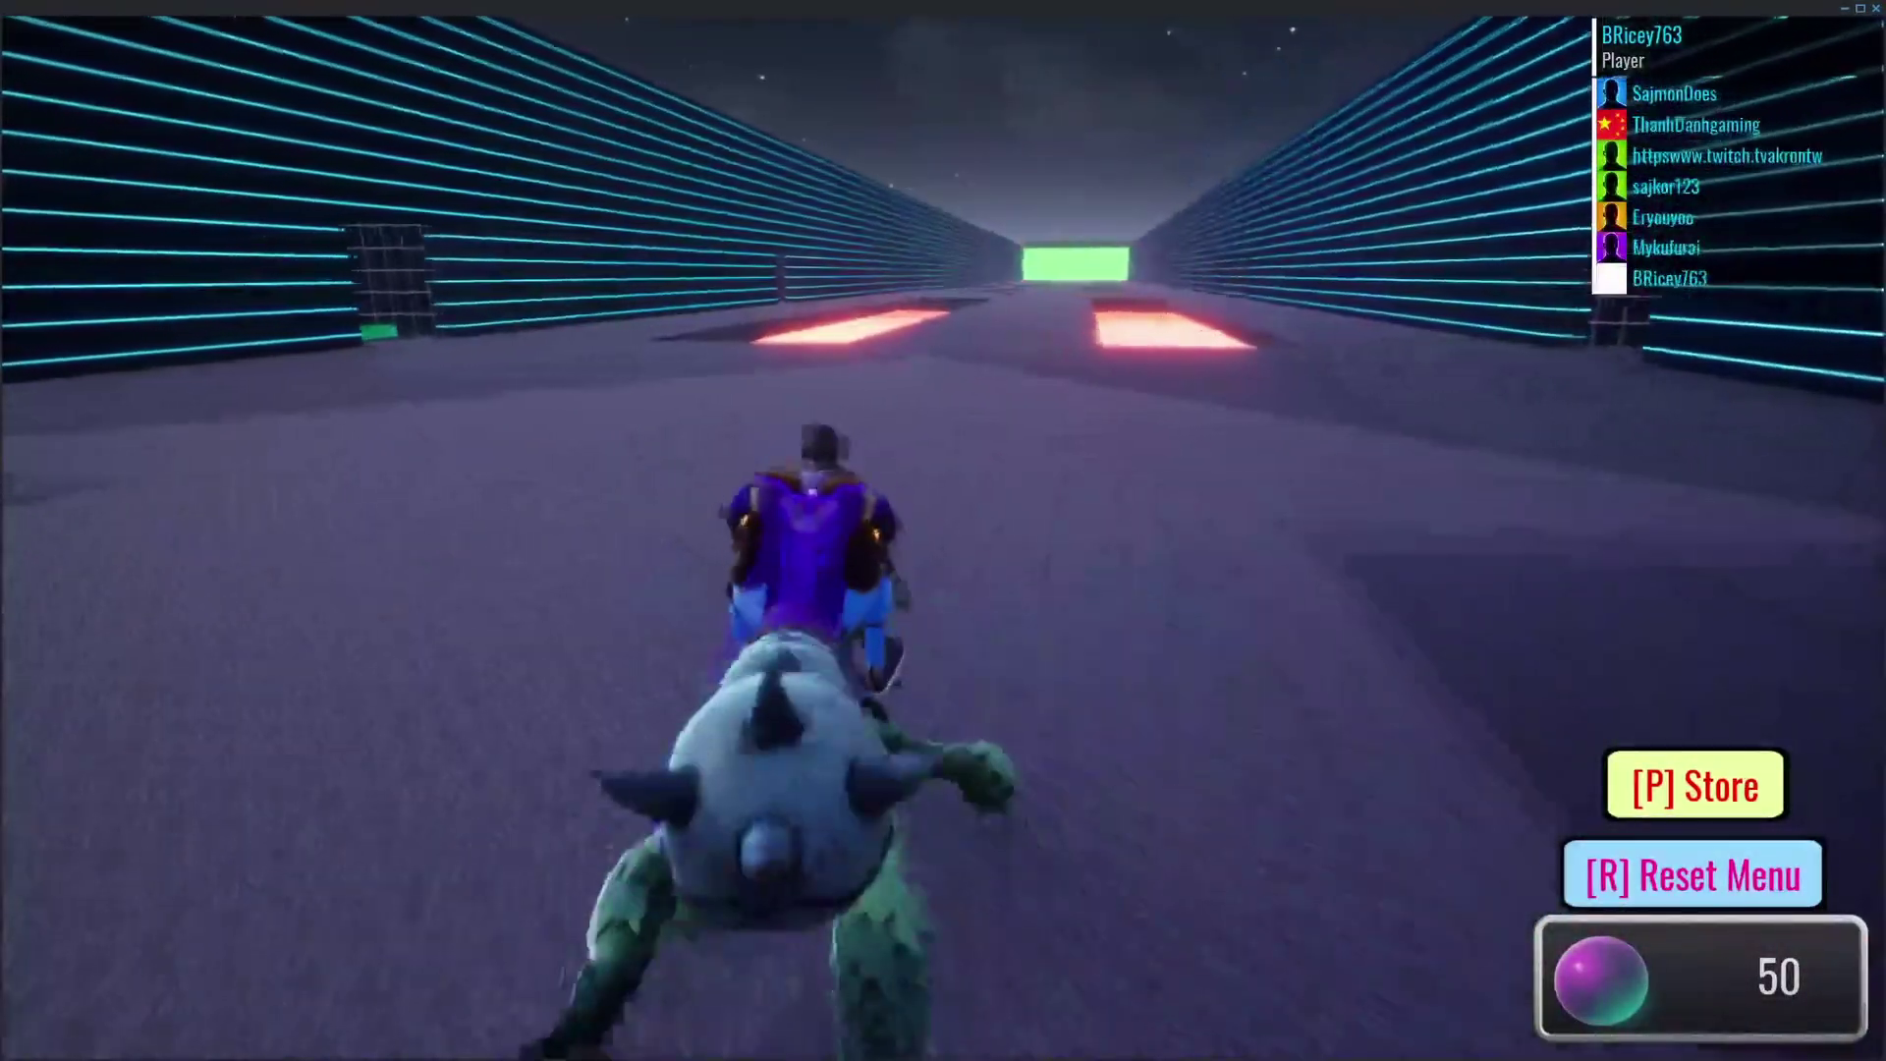
{"action": "key", "text": "d"}
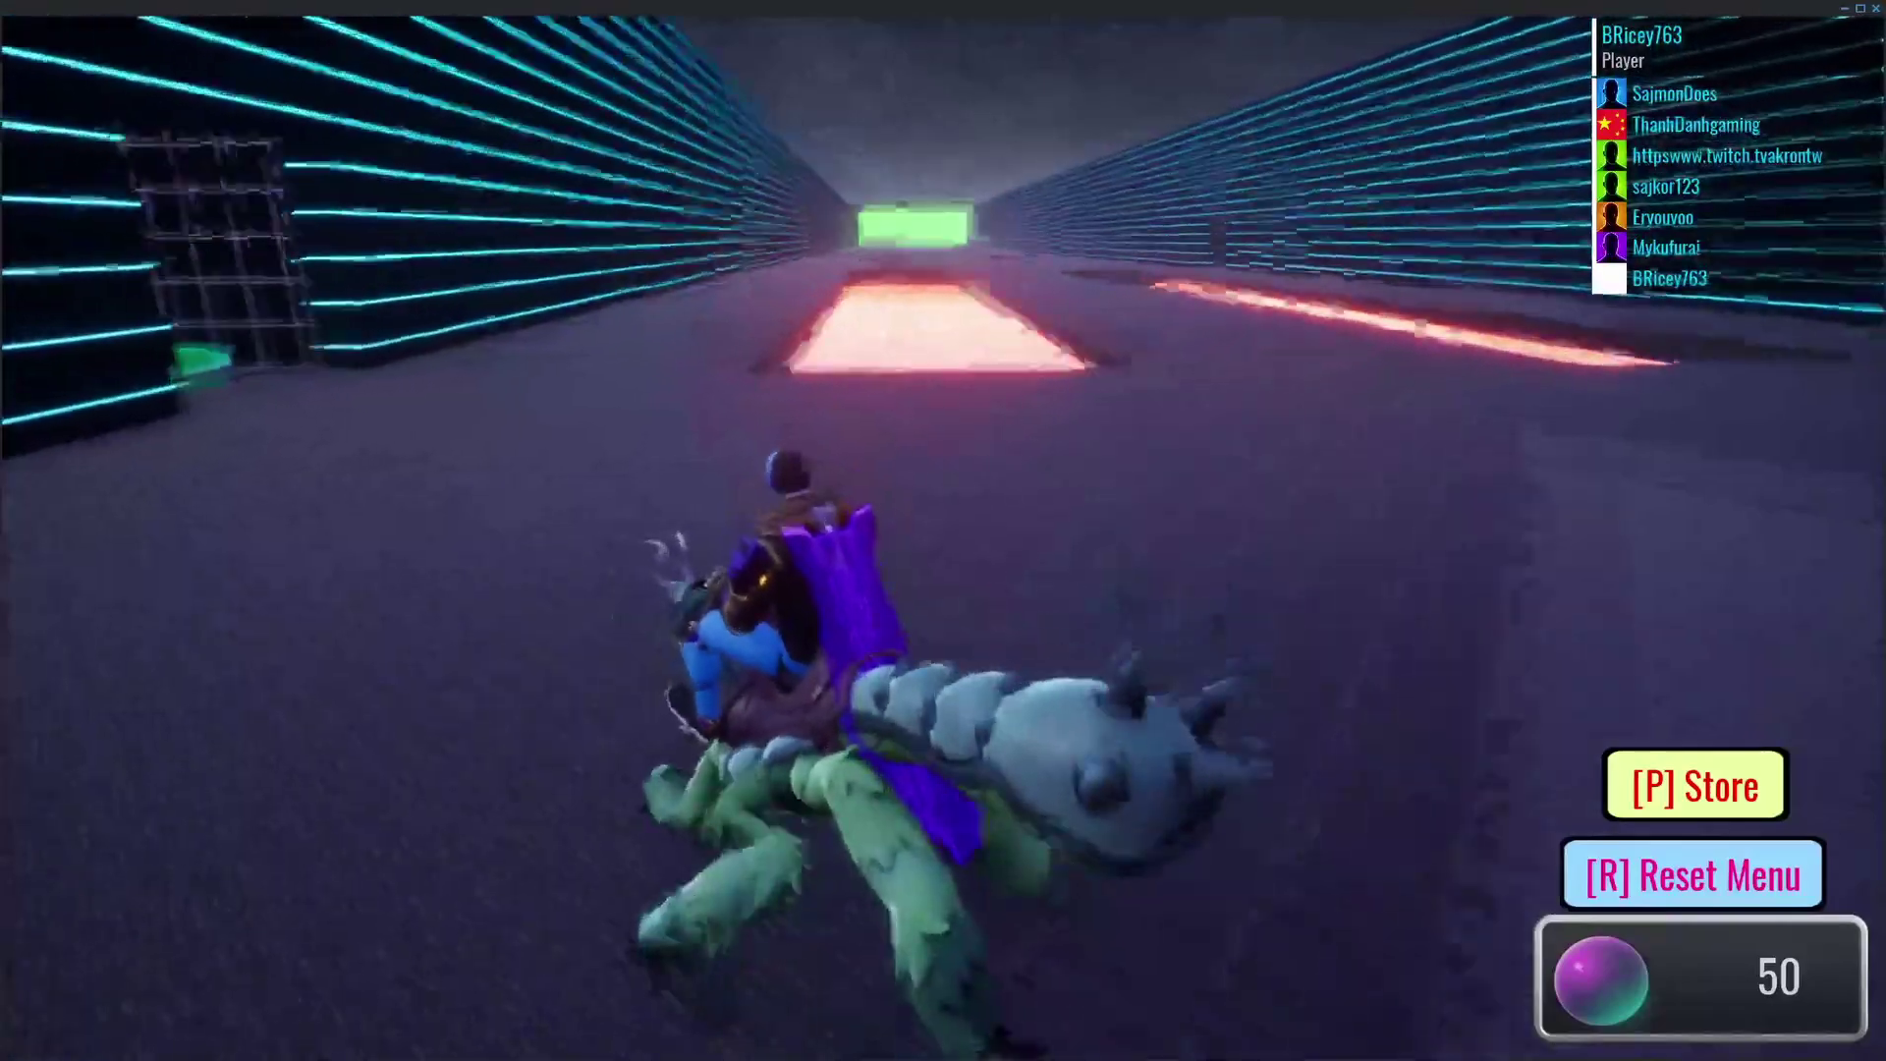
{"action": "key", "text": "w"}
{"action": "key", "text": "a"}
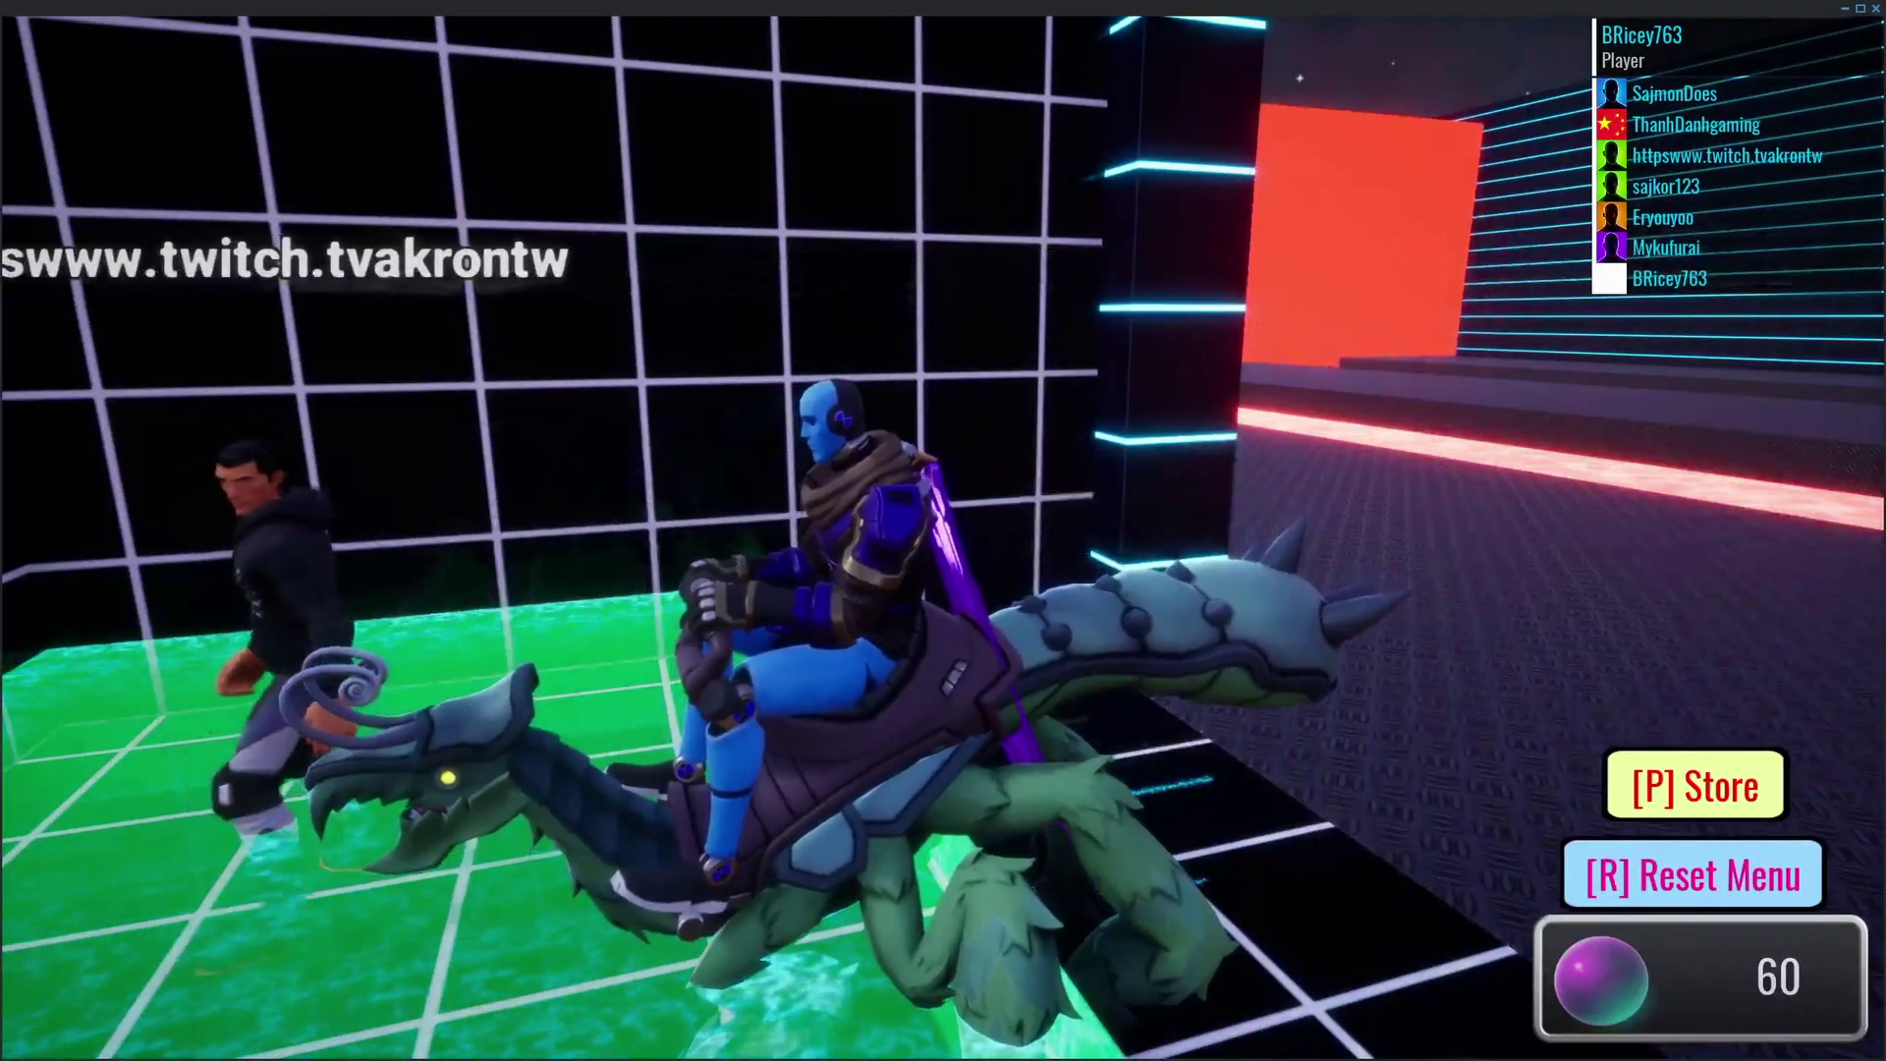
{"action": "key", "text": "w"}
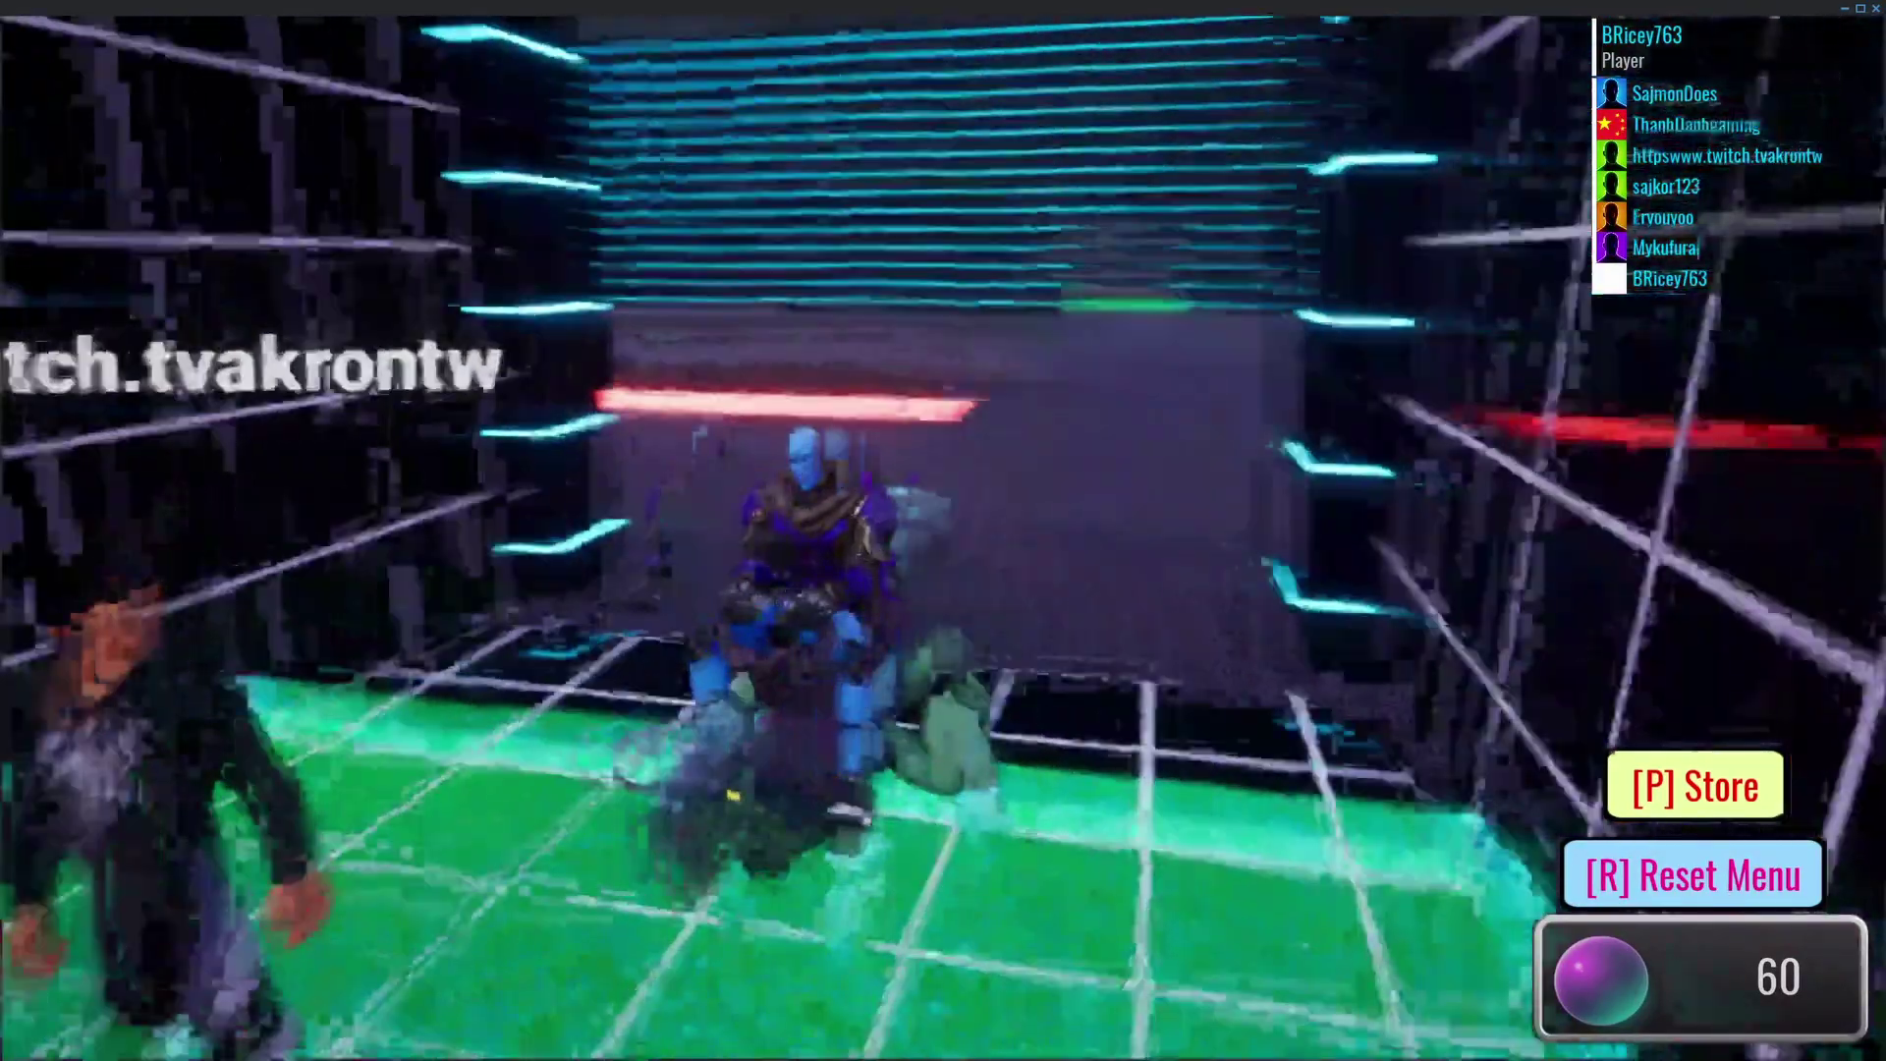
{"action": "key", "text": "w"}
{"action": "key", "text": "a"}
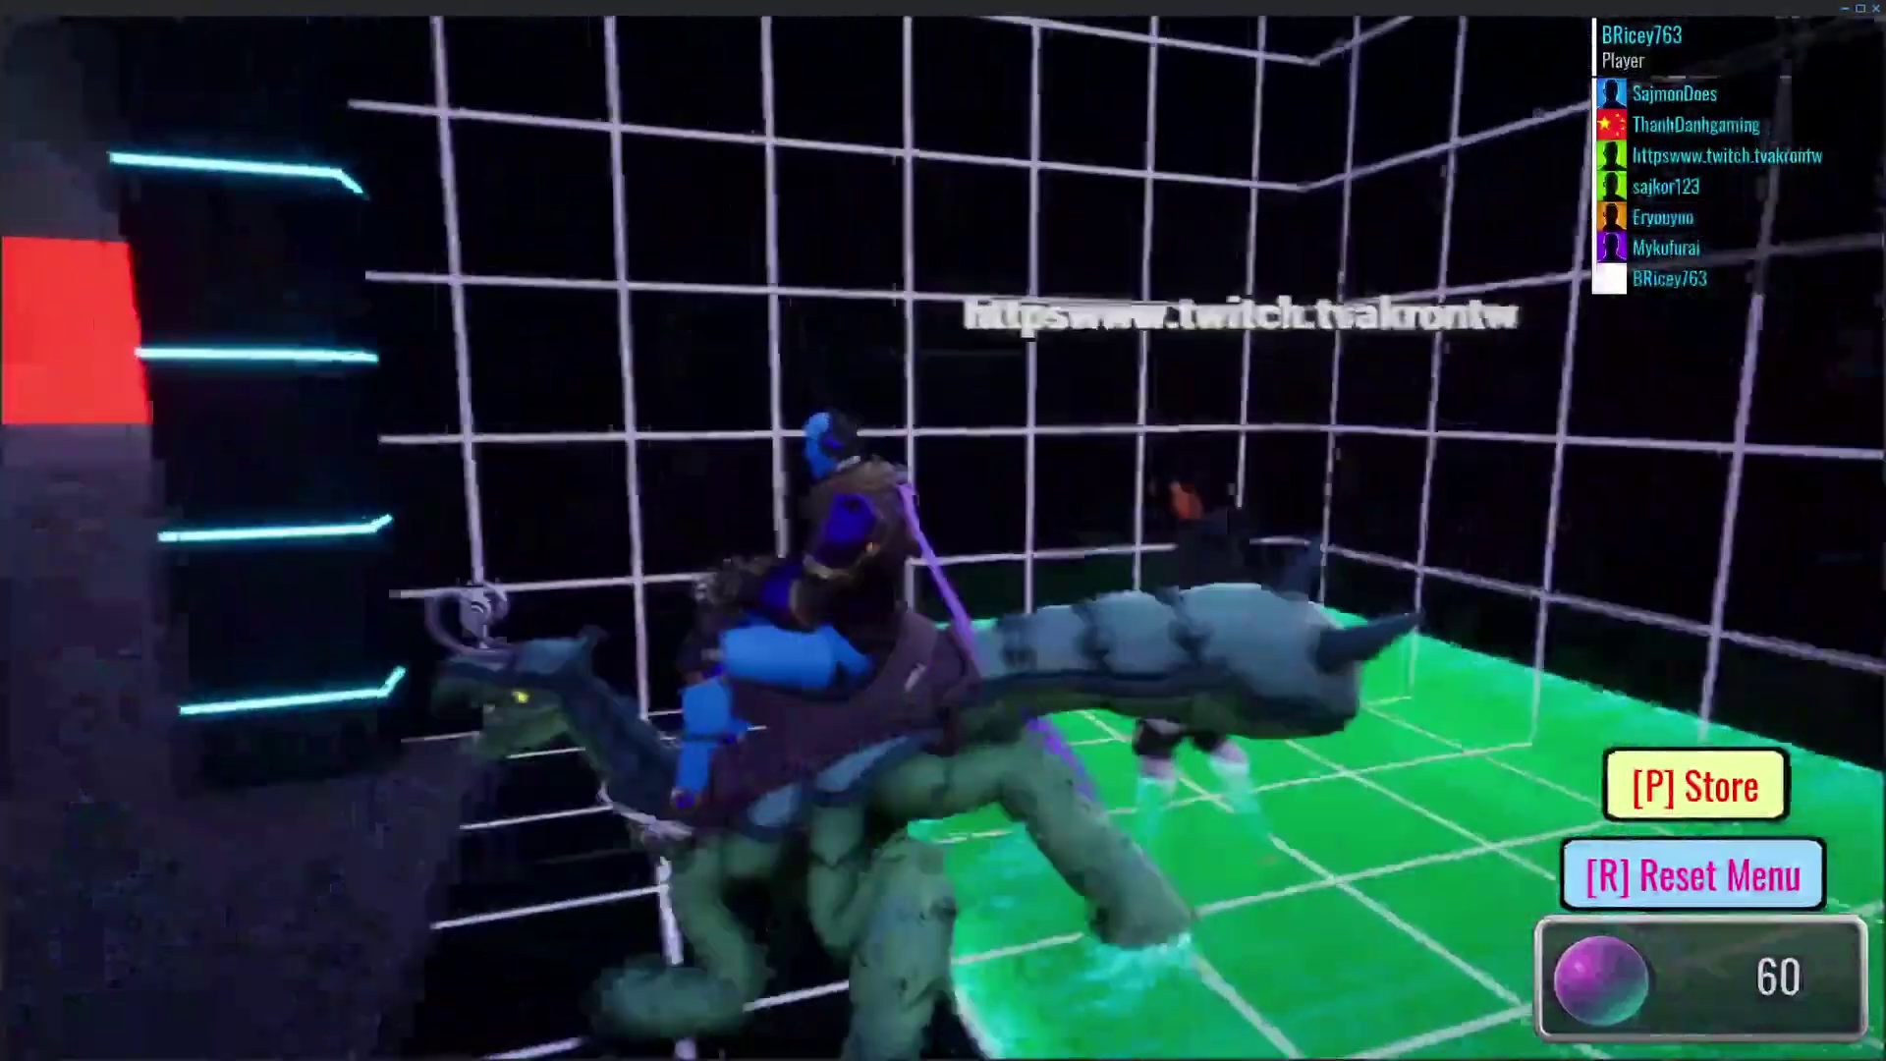
{"action": "key", "text": "d"}
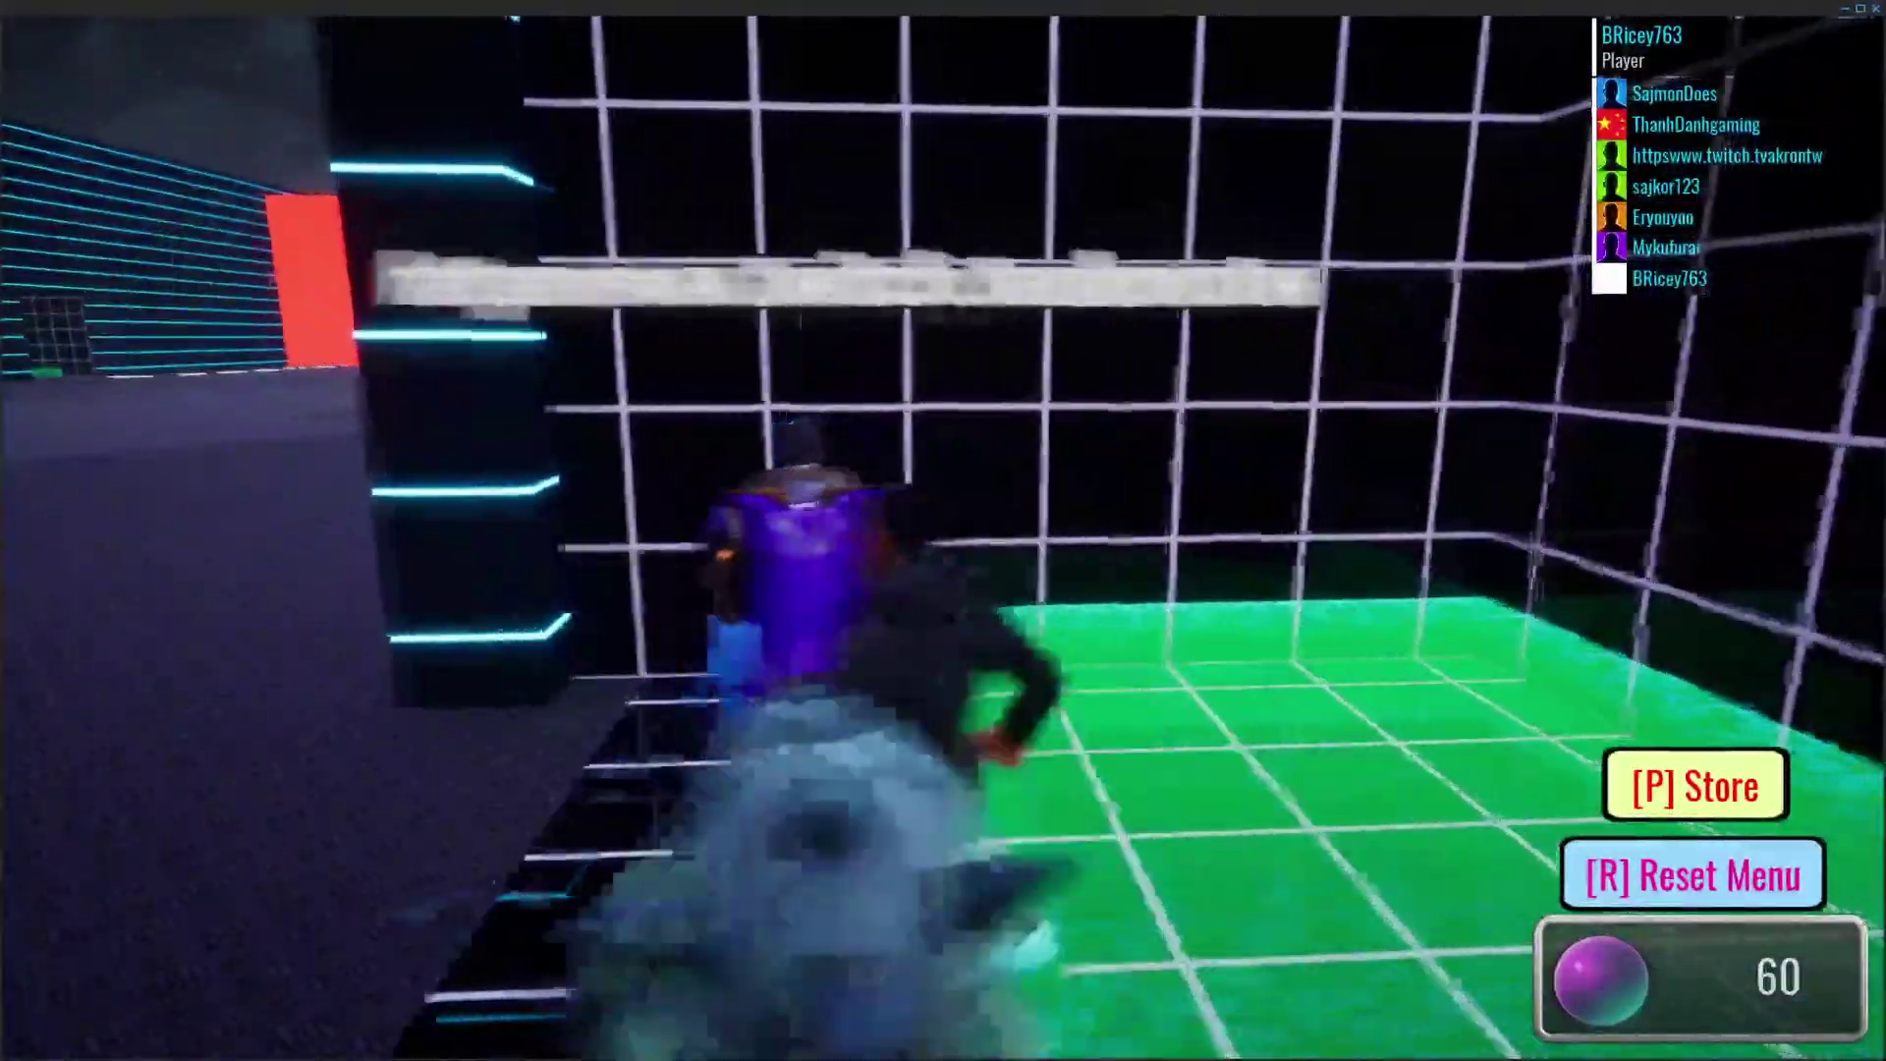
{"action": "key", "text": "w"}
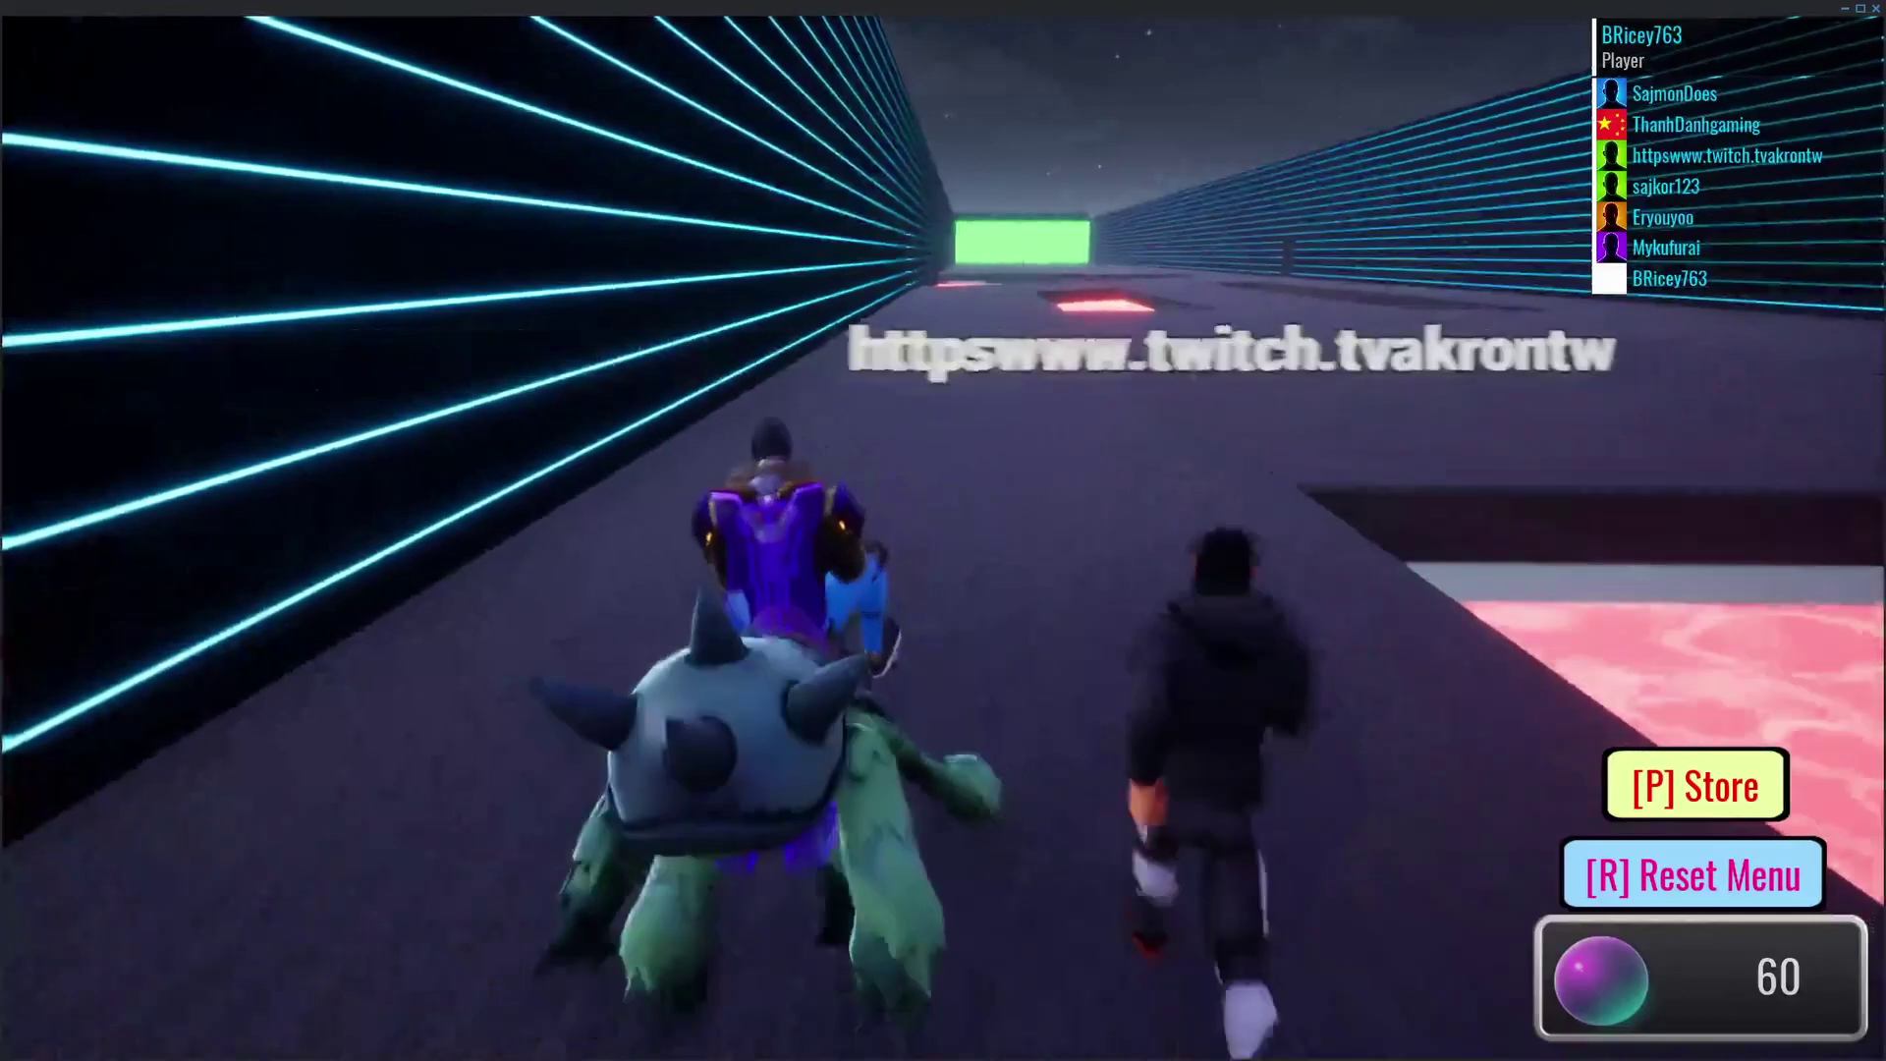
{"action": "key", "text": "w"}
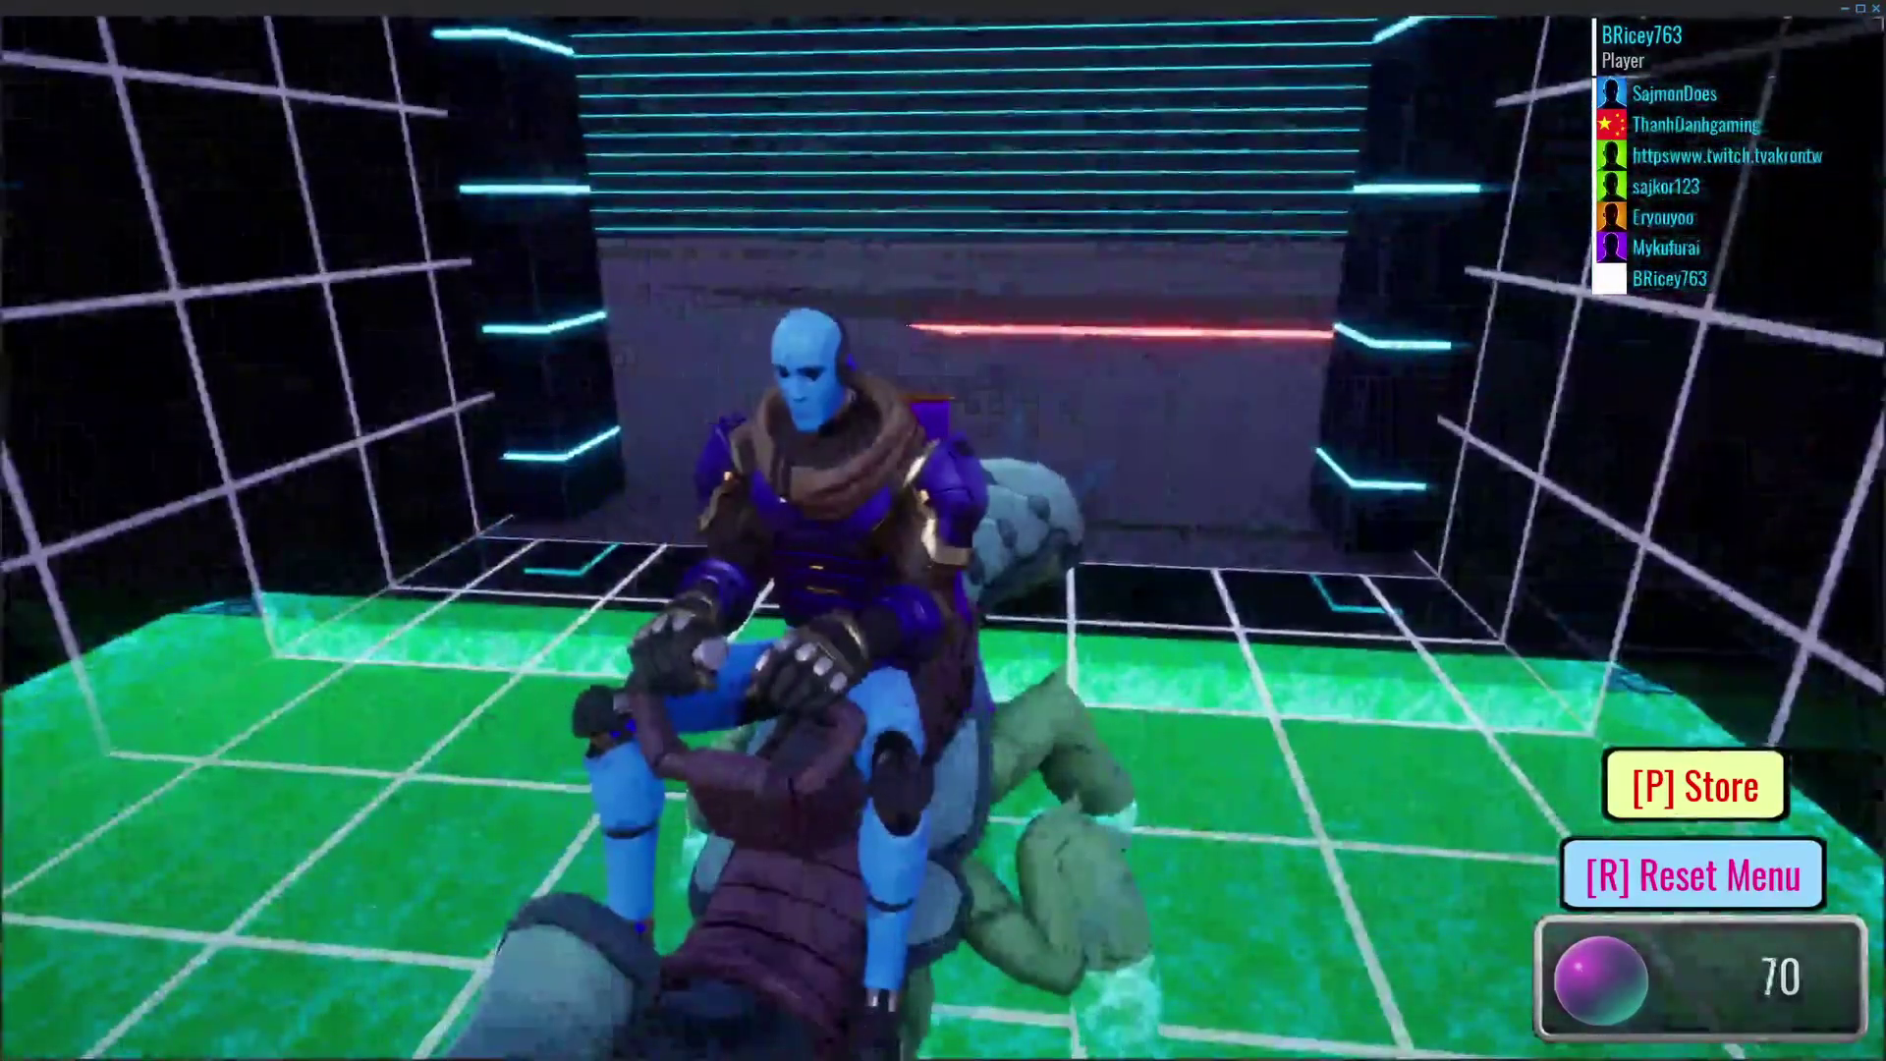
{"action": "key", "text": "a"}
{"action": "key", "text": "w"}
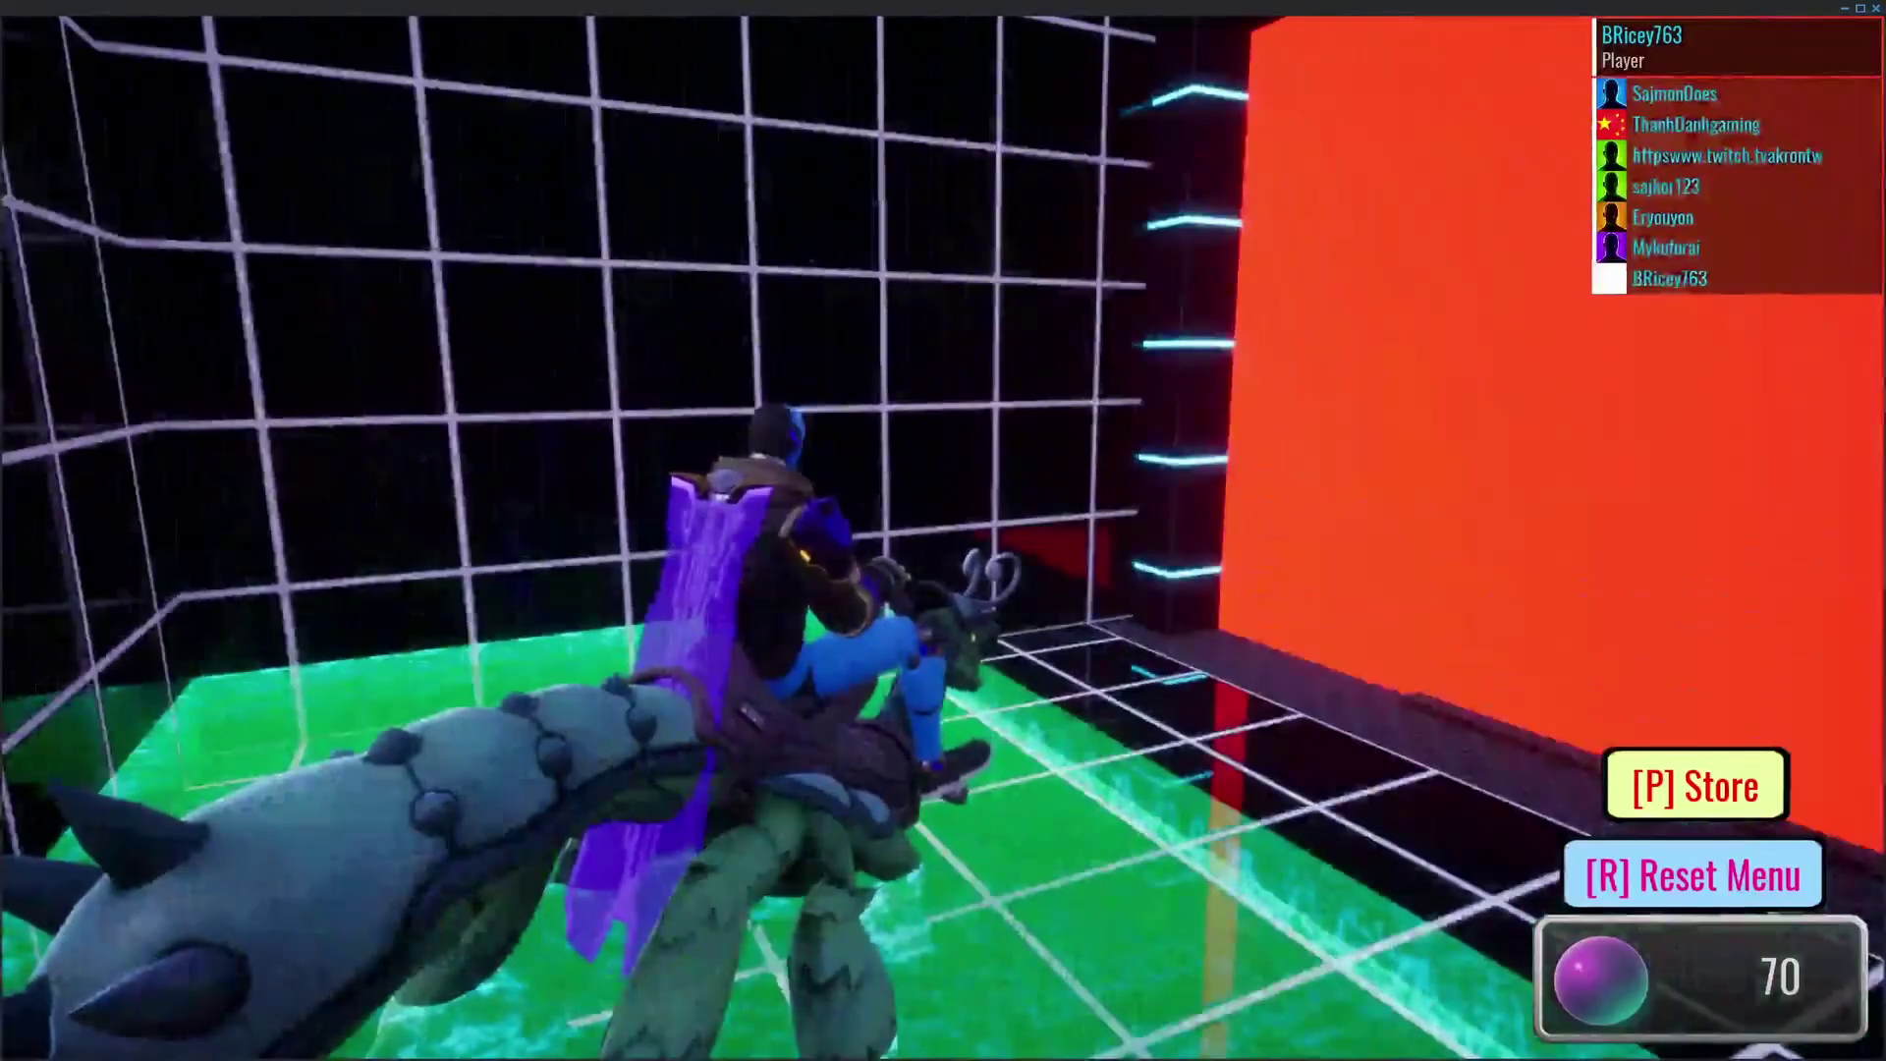
{"action": "key", "text": "d"}
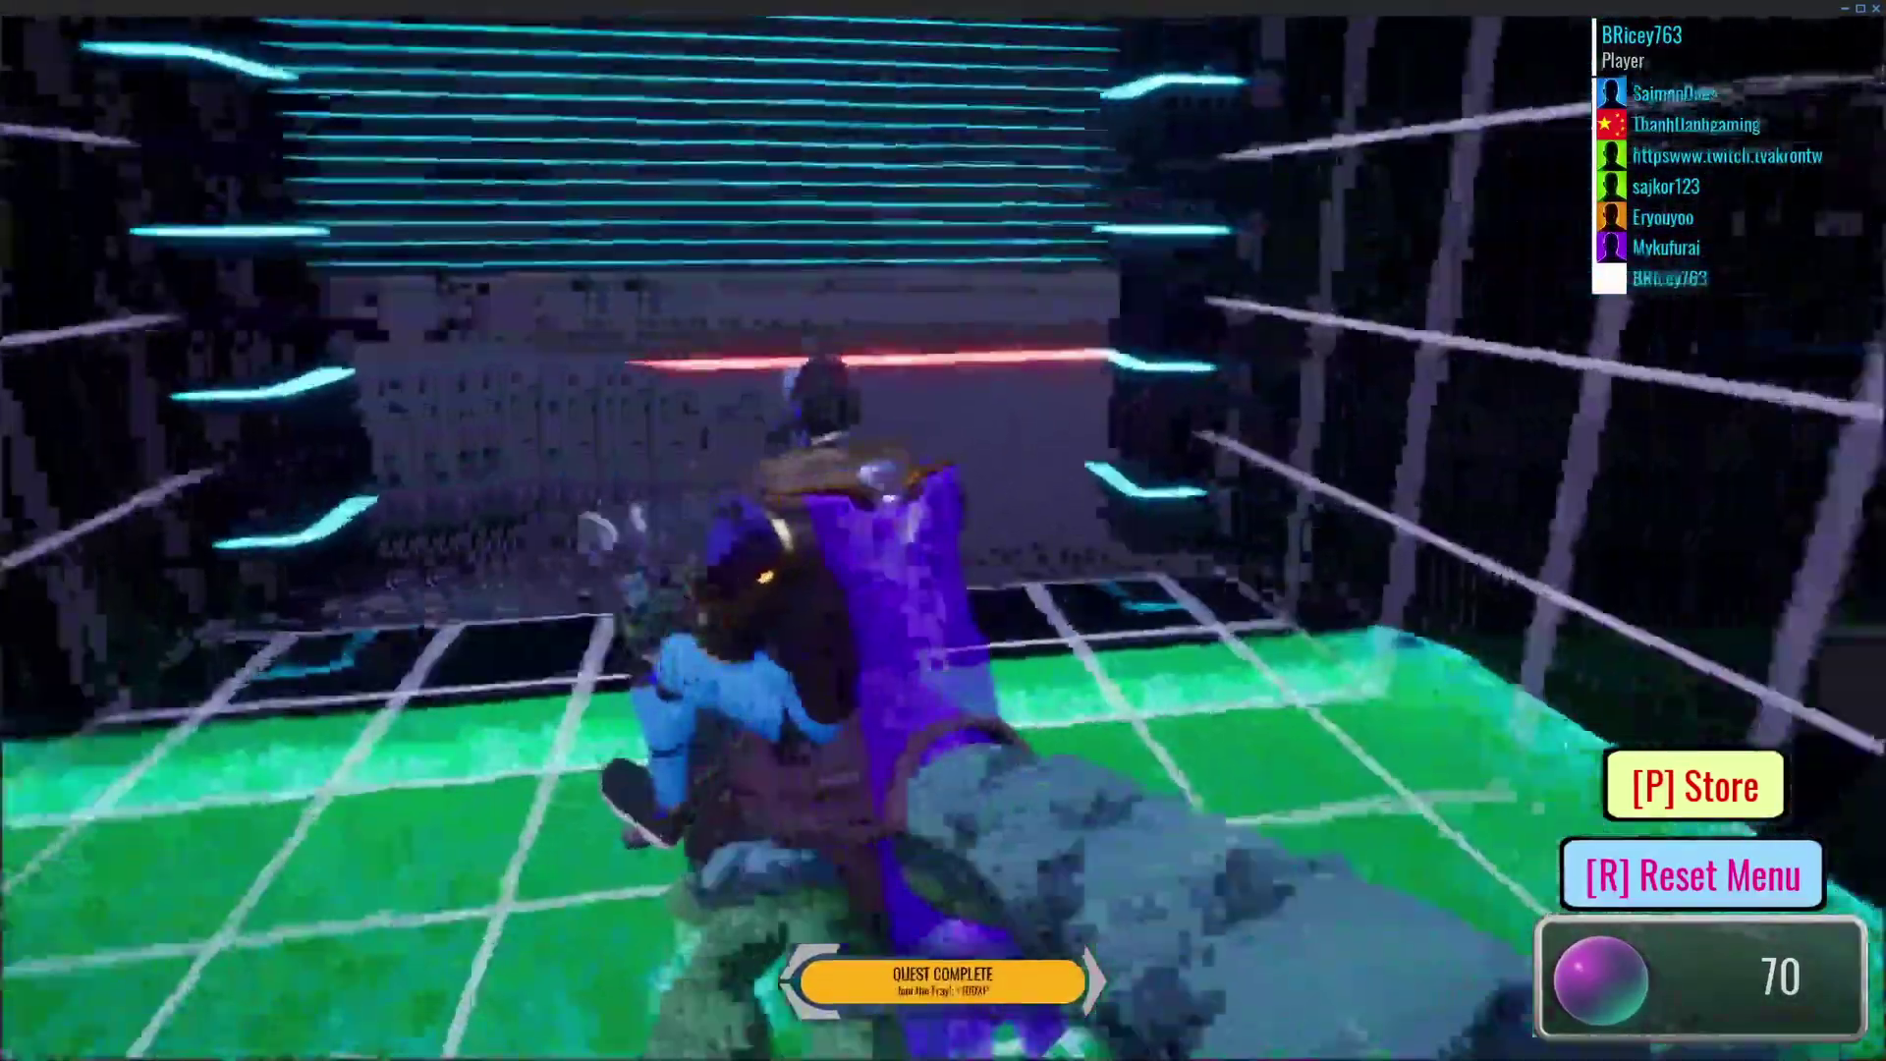
{"action": "key", "text": "a"}
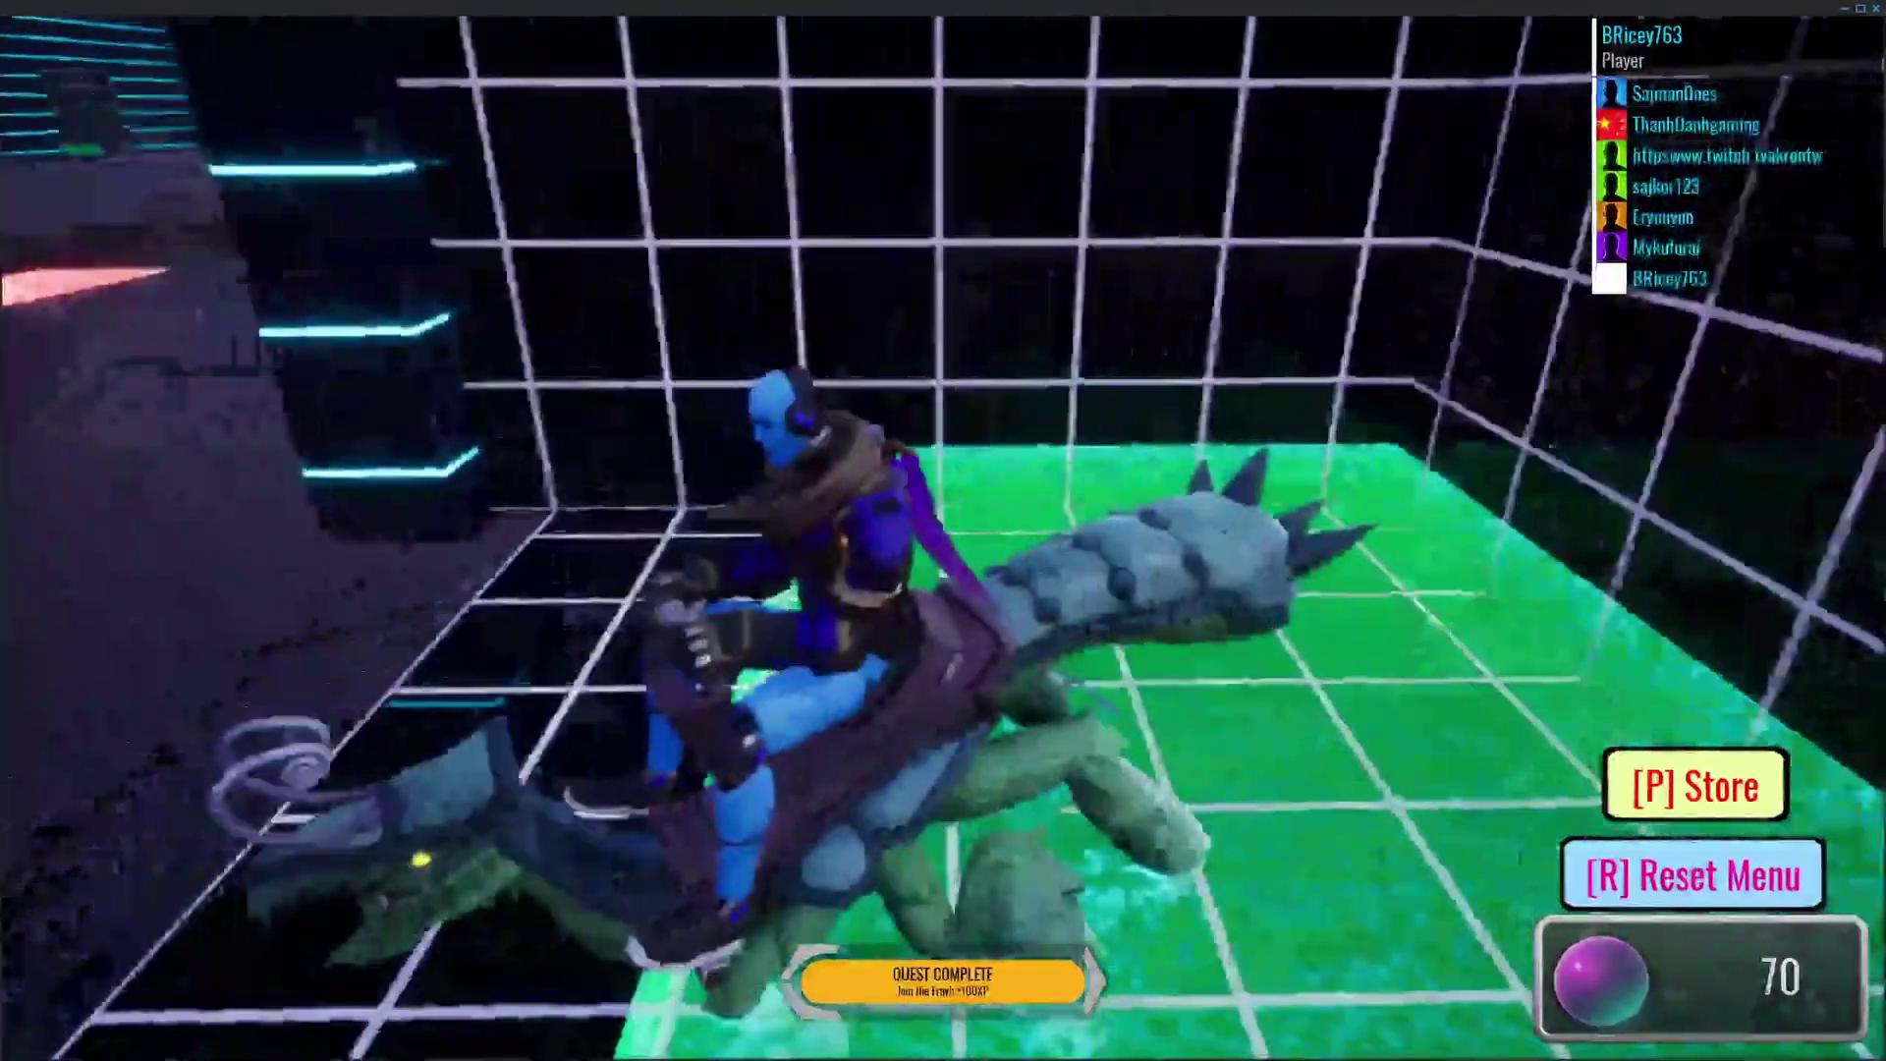
{"action": "key", "text": "a"}
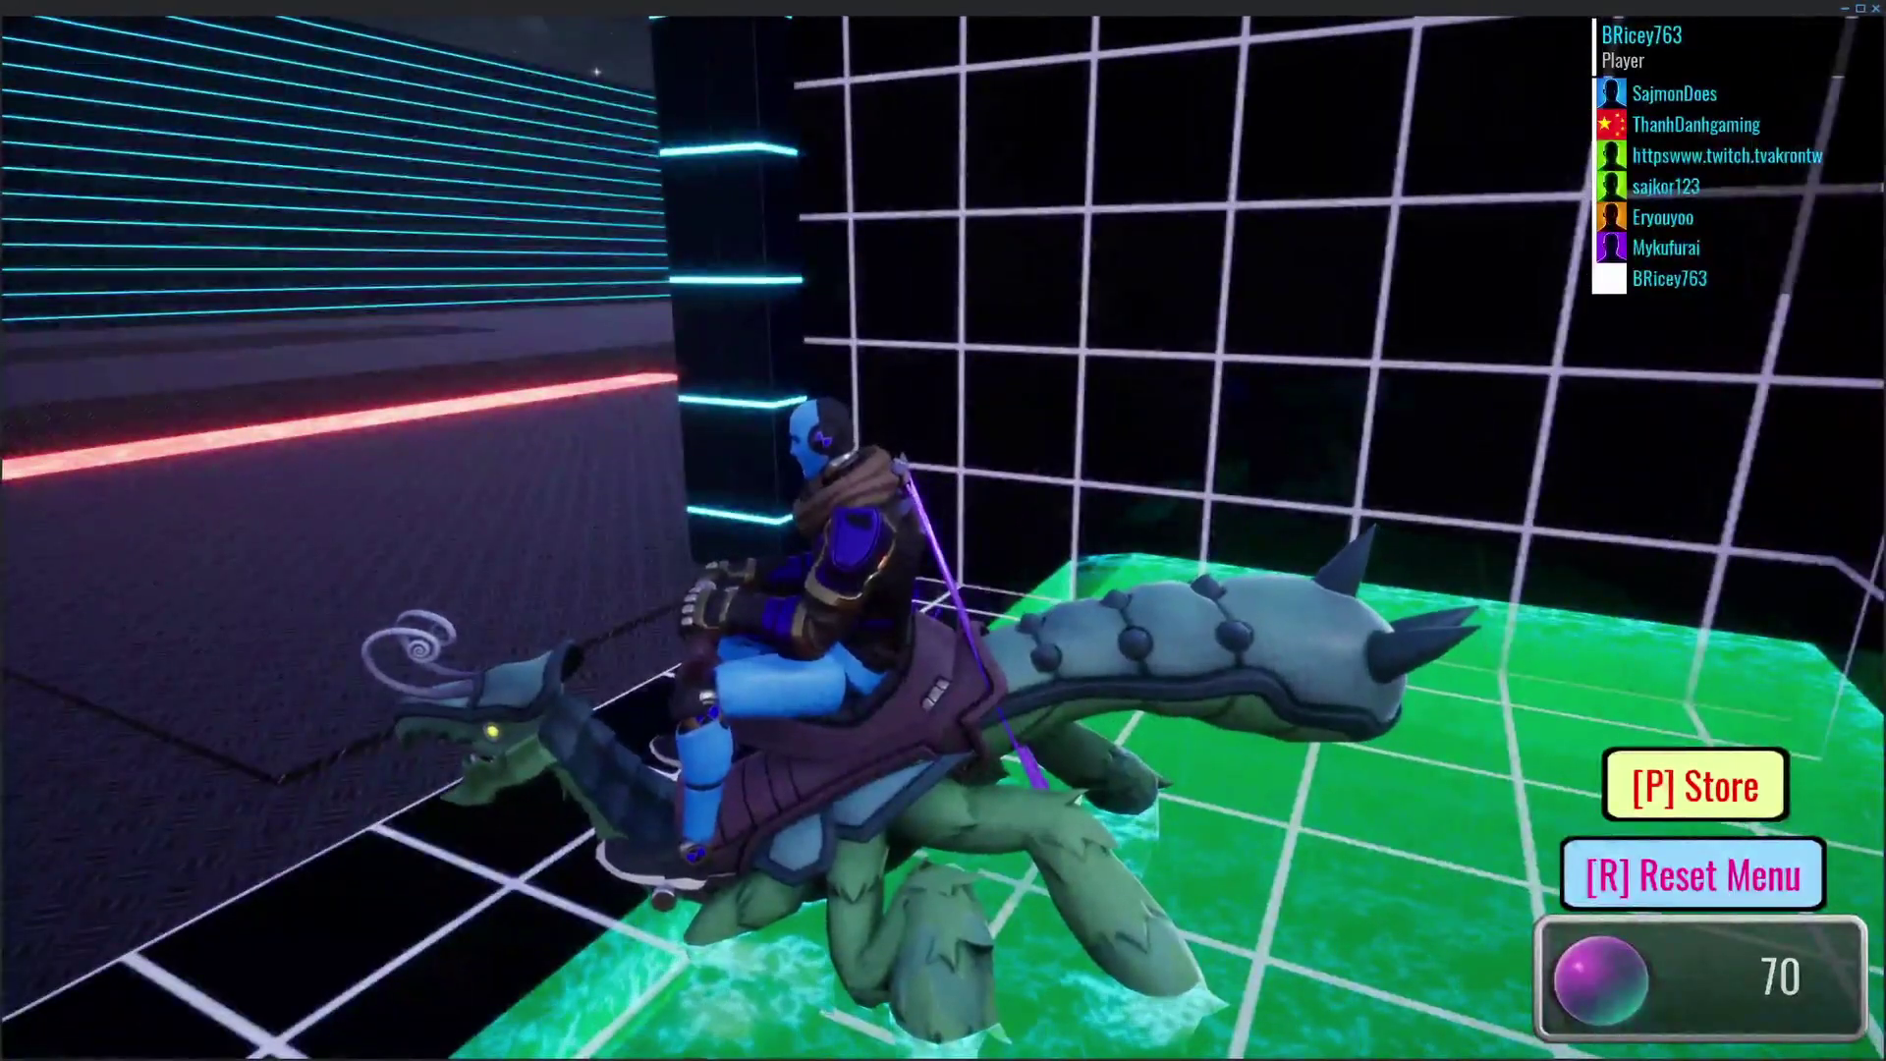
{"action": "key", "text": "a"}
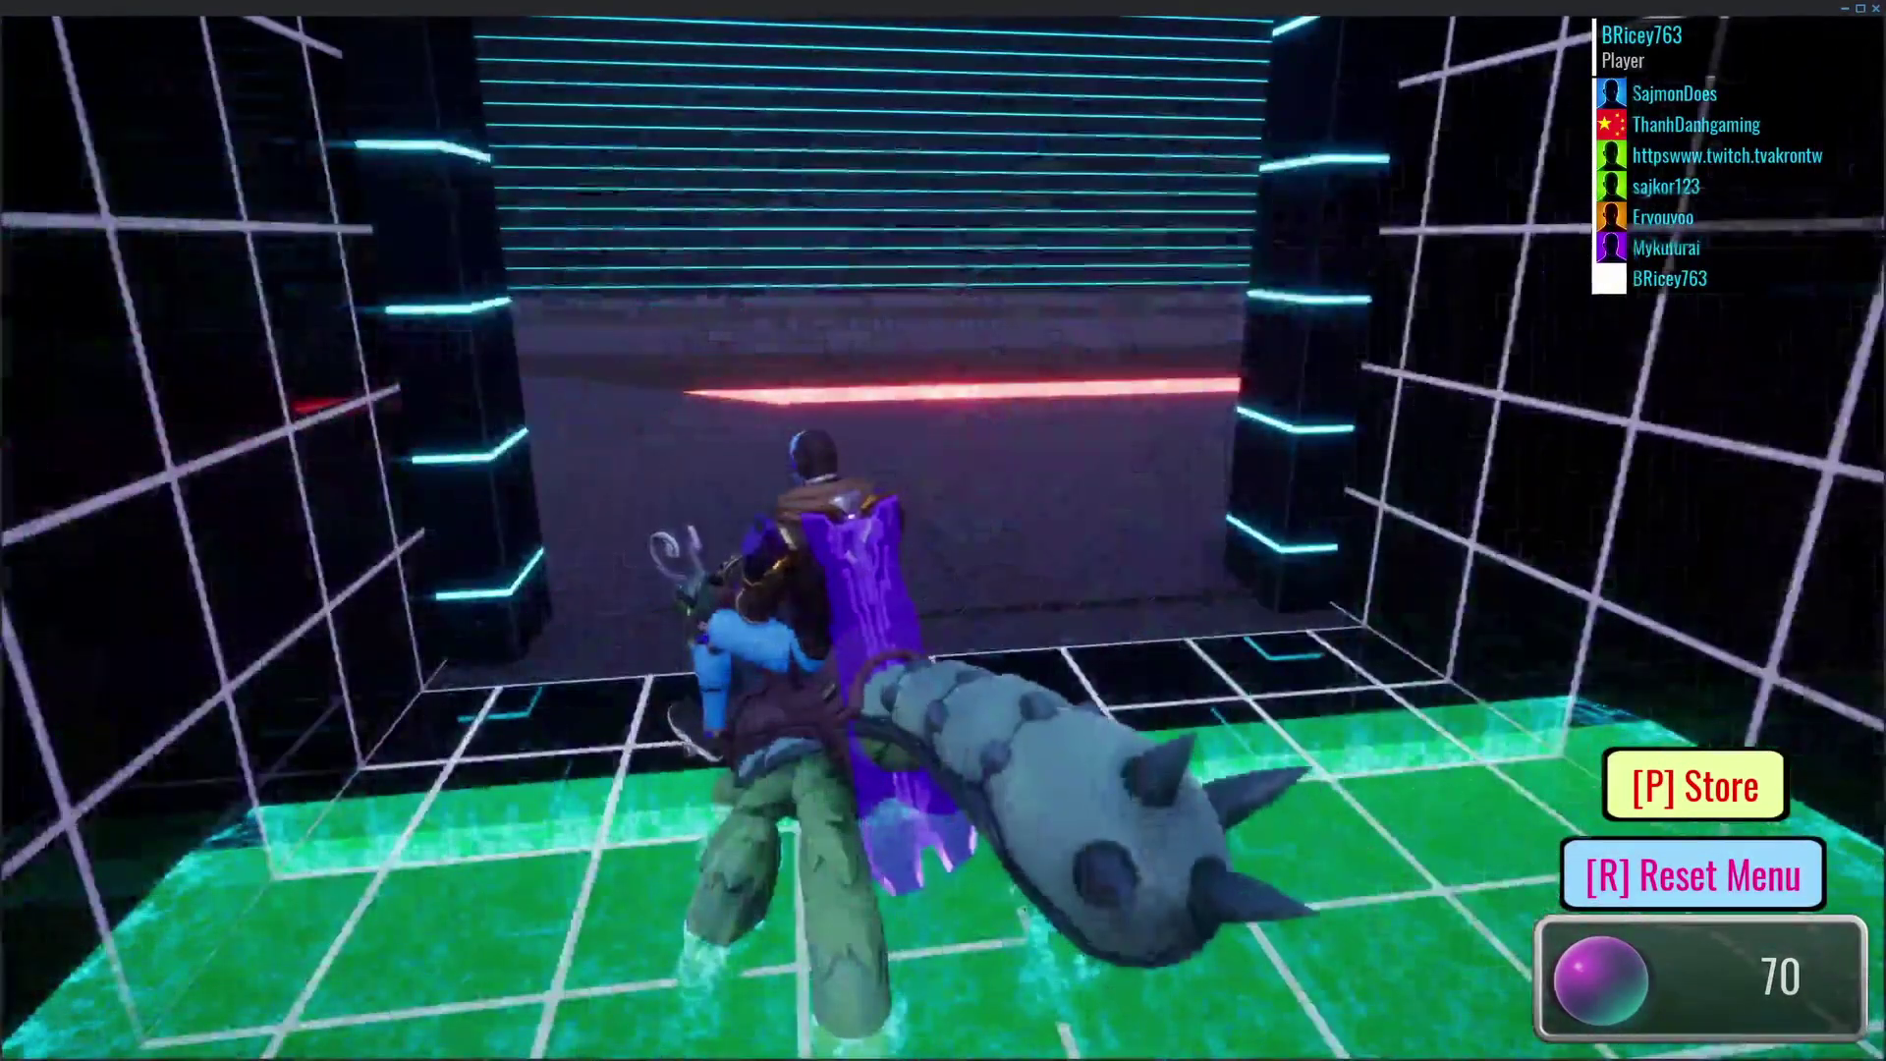
{"action": "key", "text": "w"}
{"action": "key", "text": "w"}
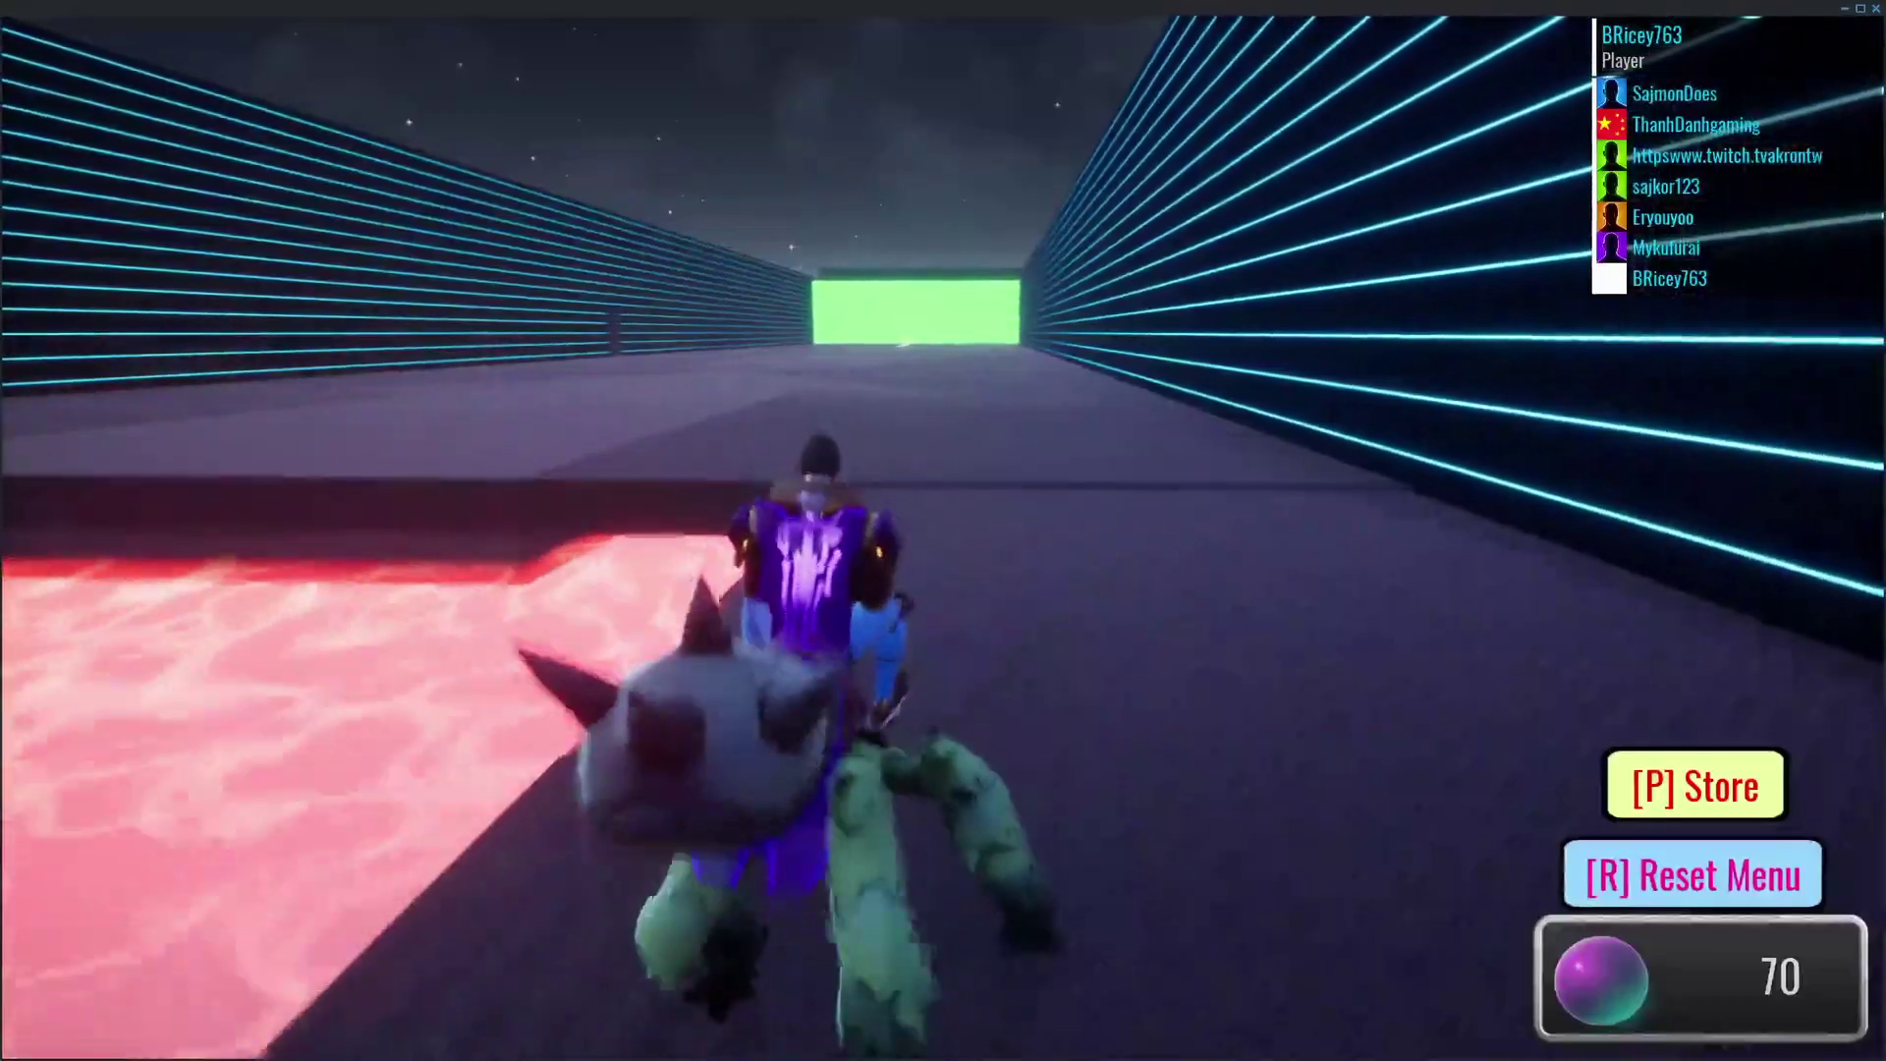
{"action": "key", "text": "w"}
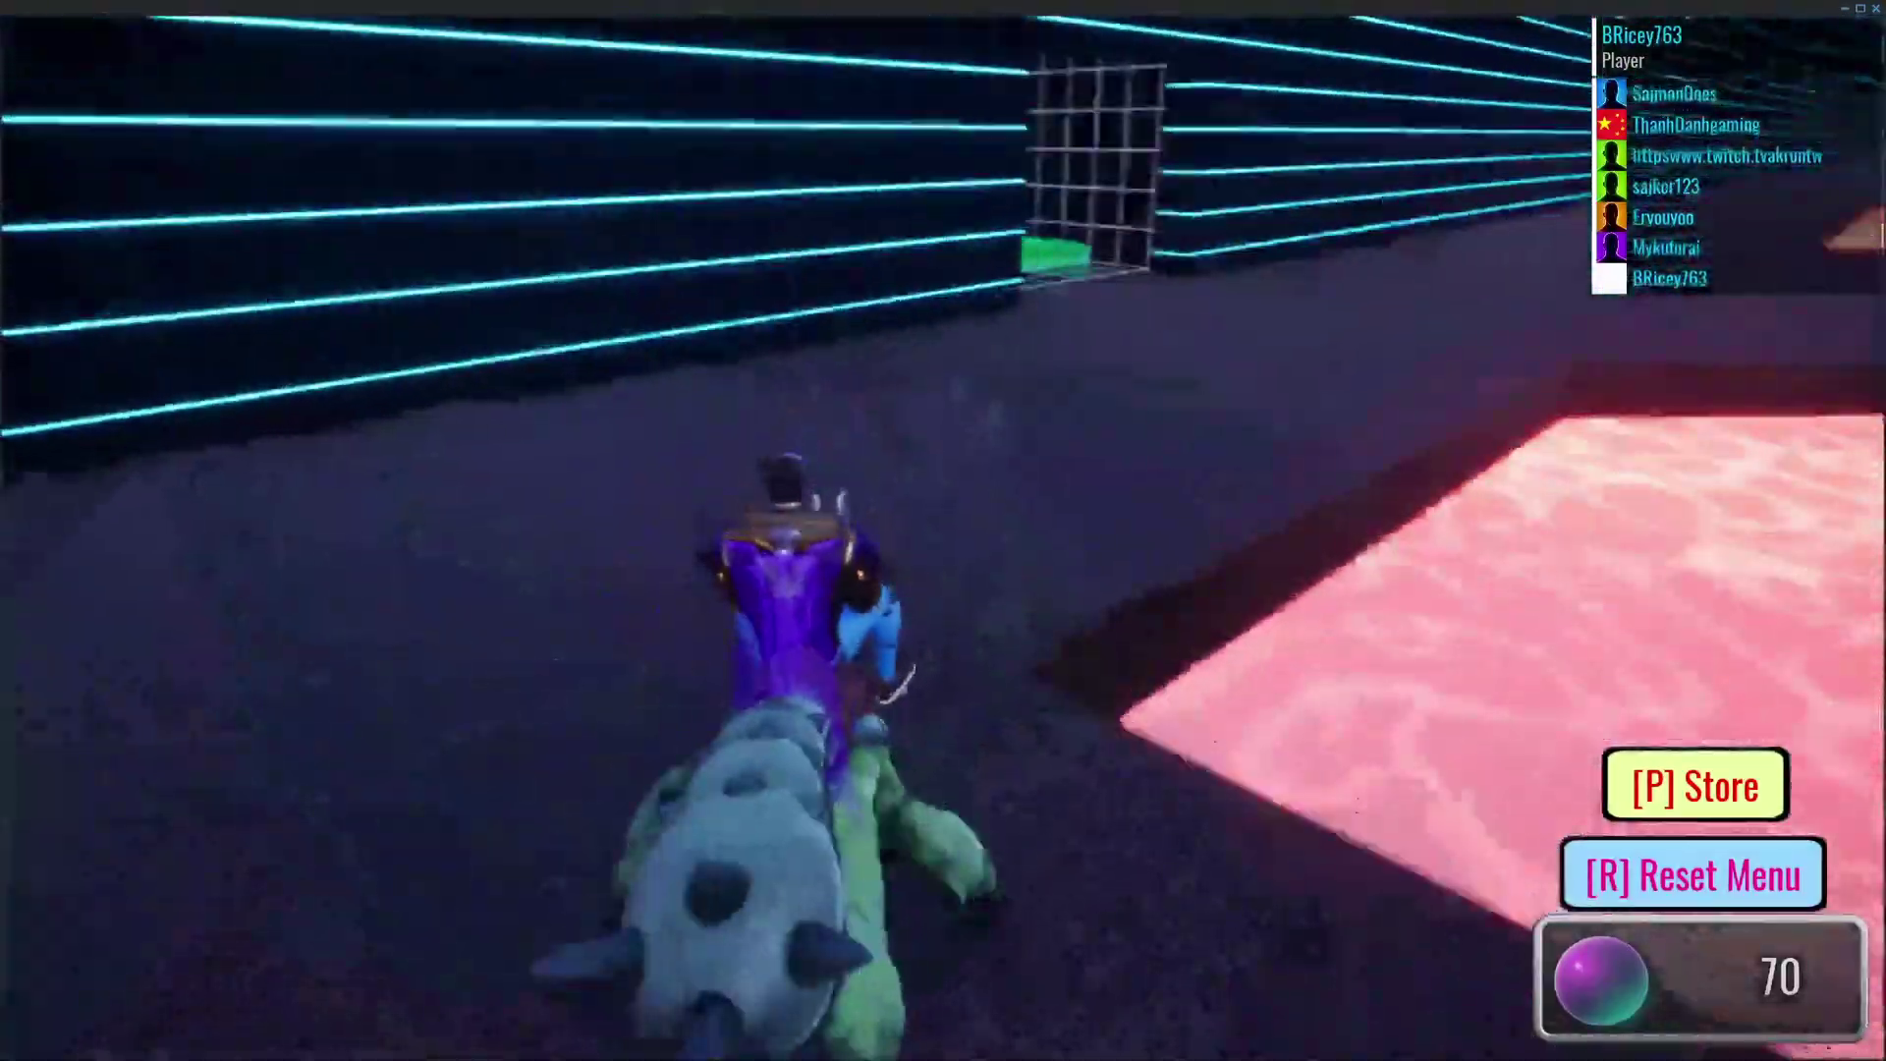